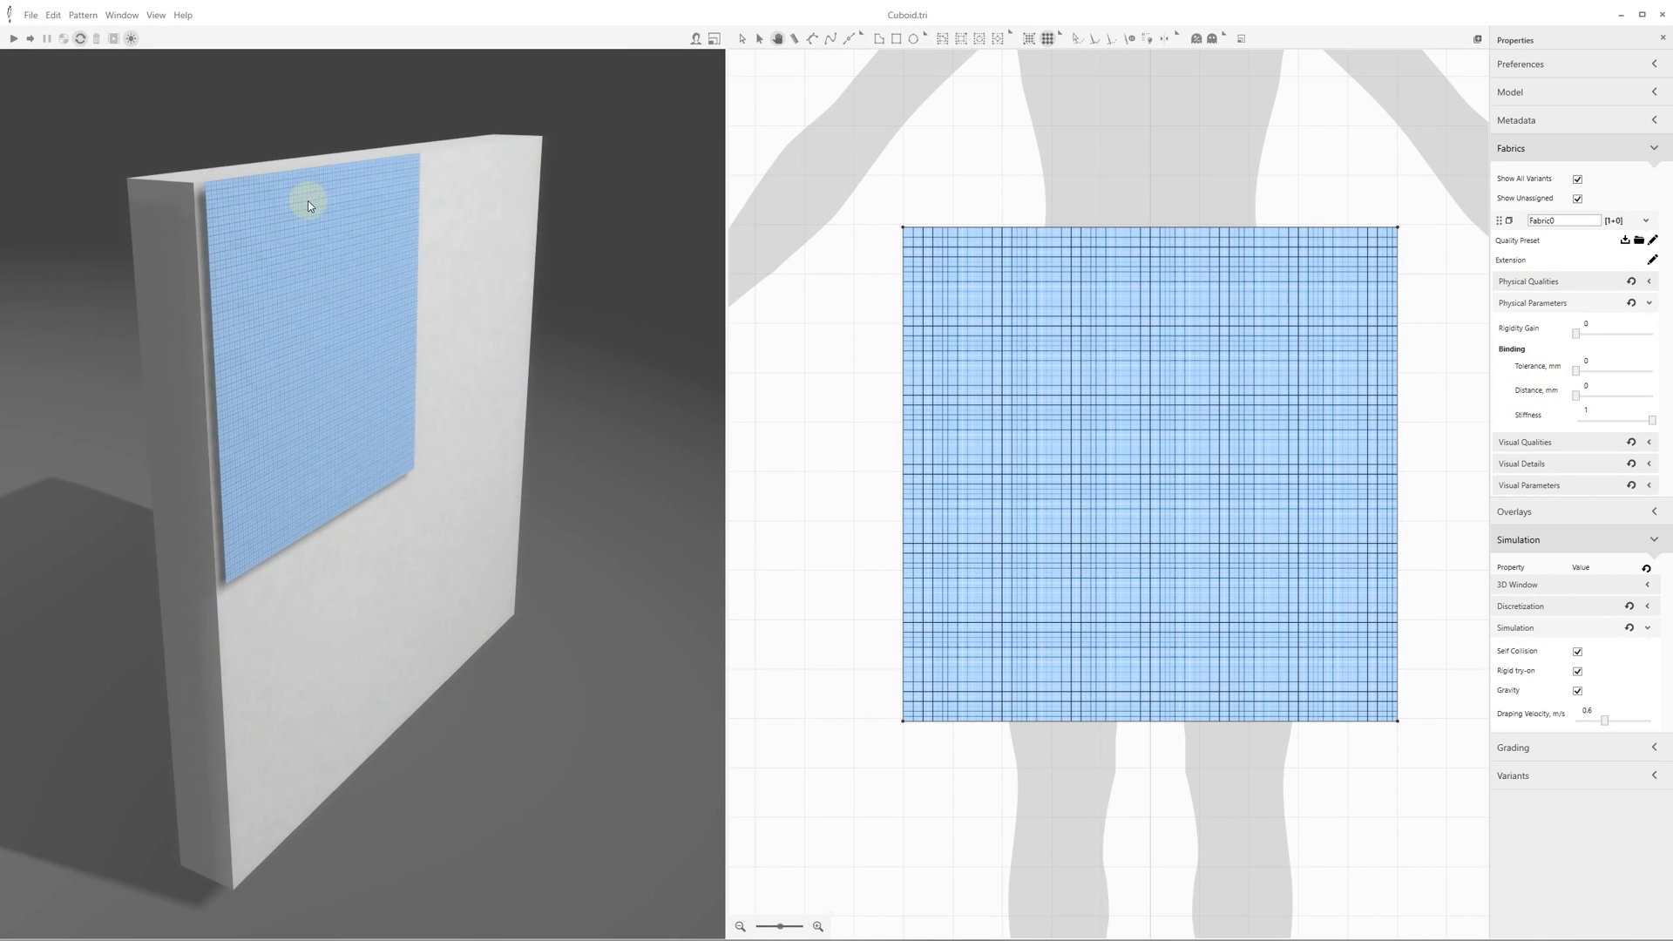
- Display the garment as a wireframe and examine the gap between the cloth and the cuboid
drag(490, 235, 490, 234)
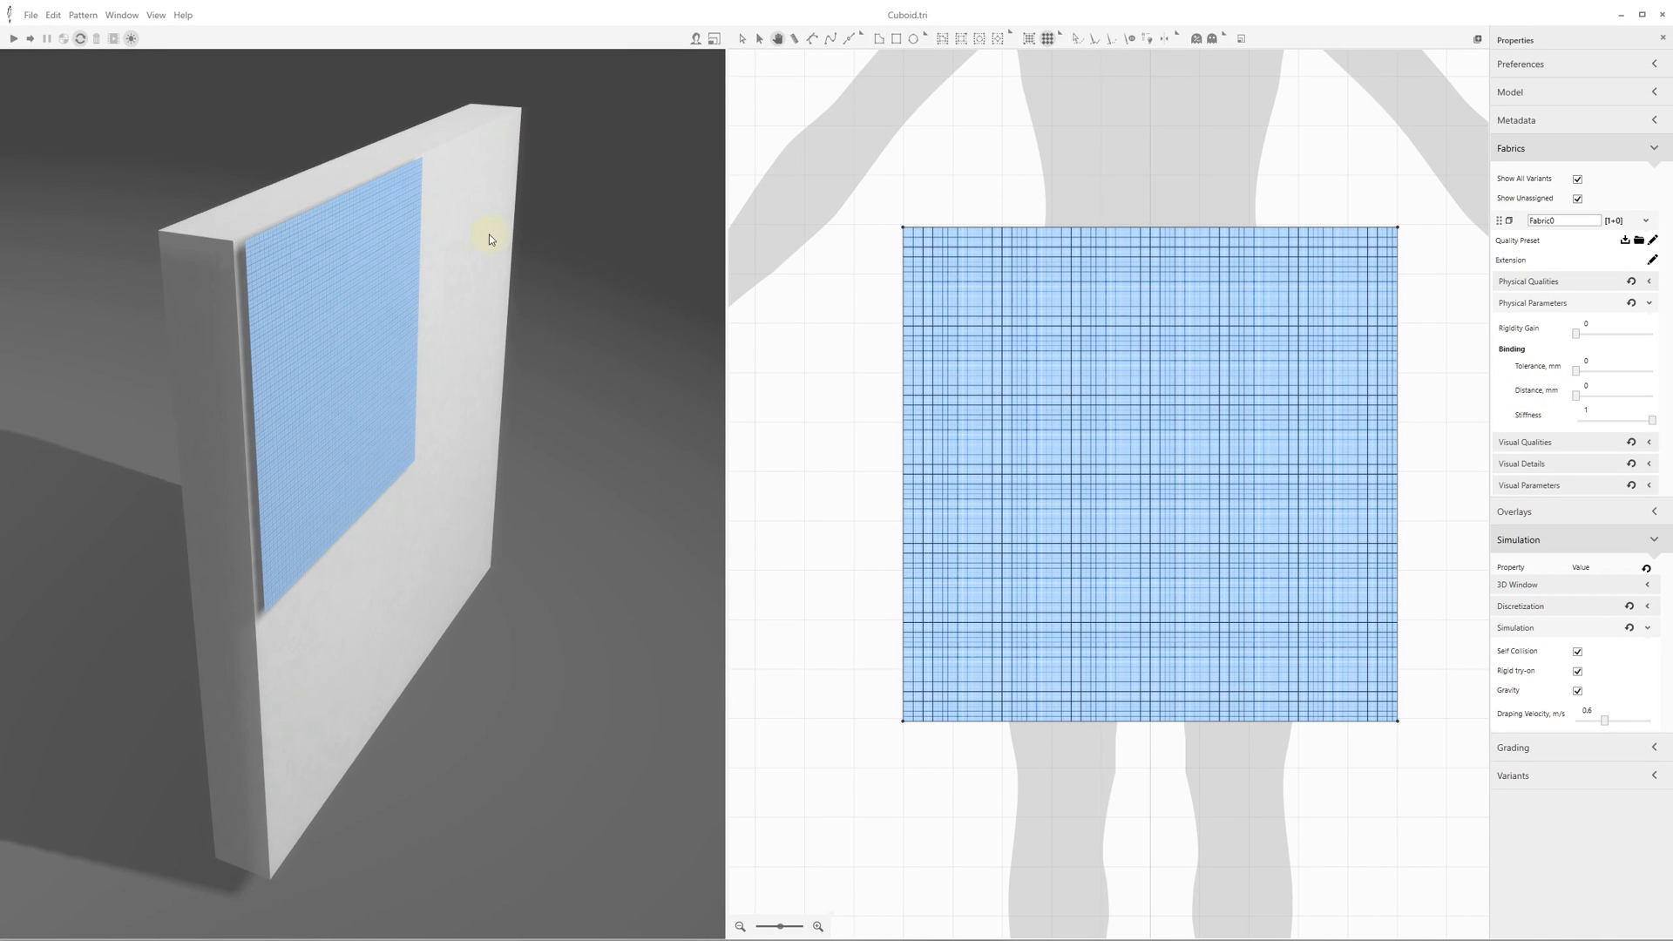
click(118, 18)
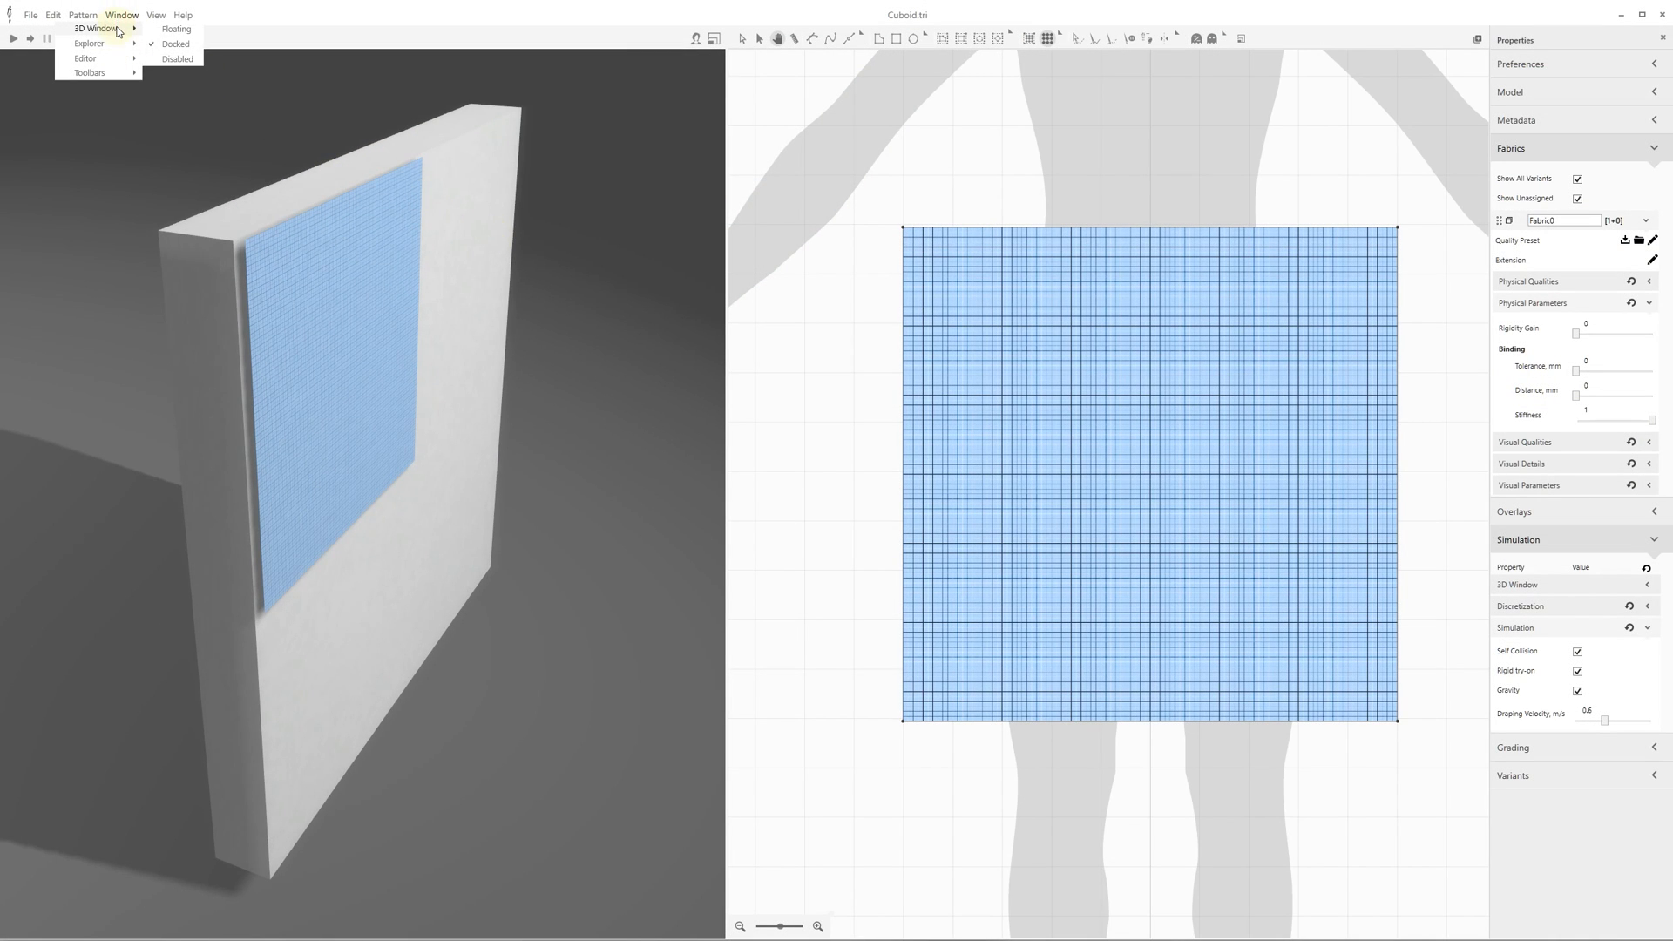
click(122, 15)
click(156, 14)
mouse_move(156, 46)
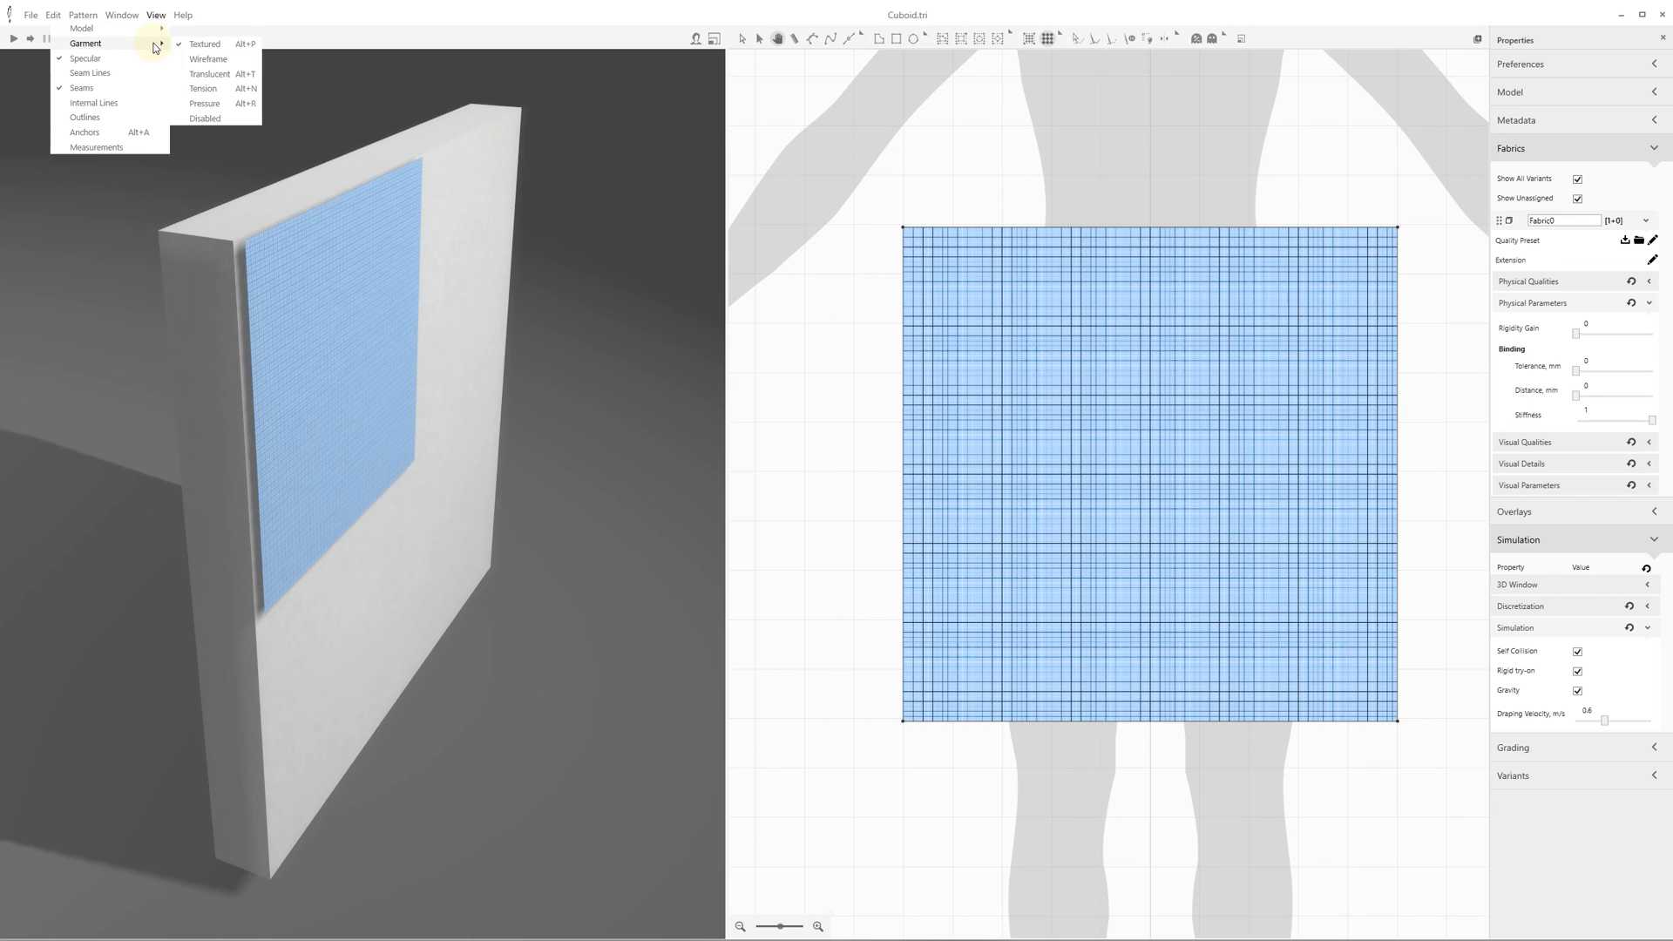
click(203, 59)
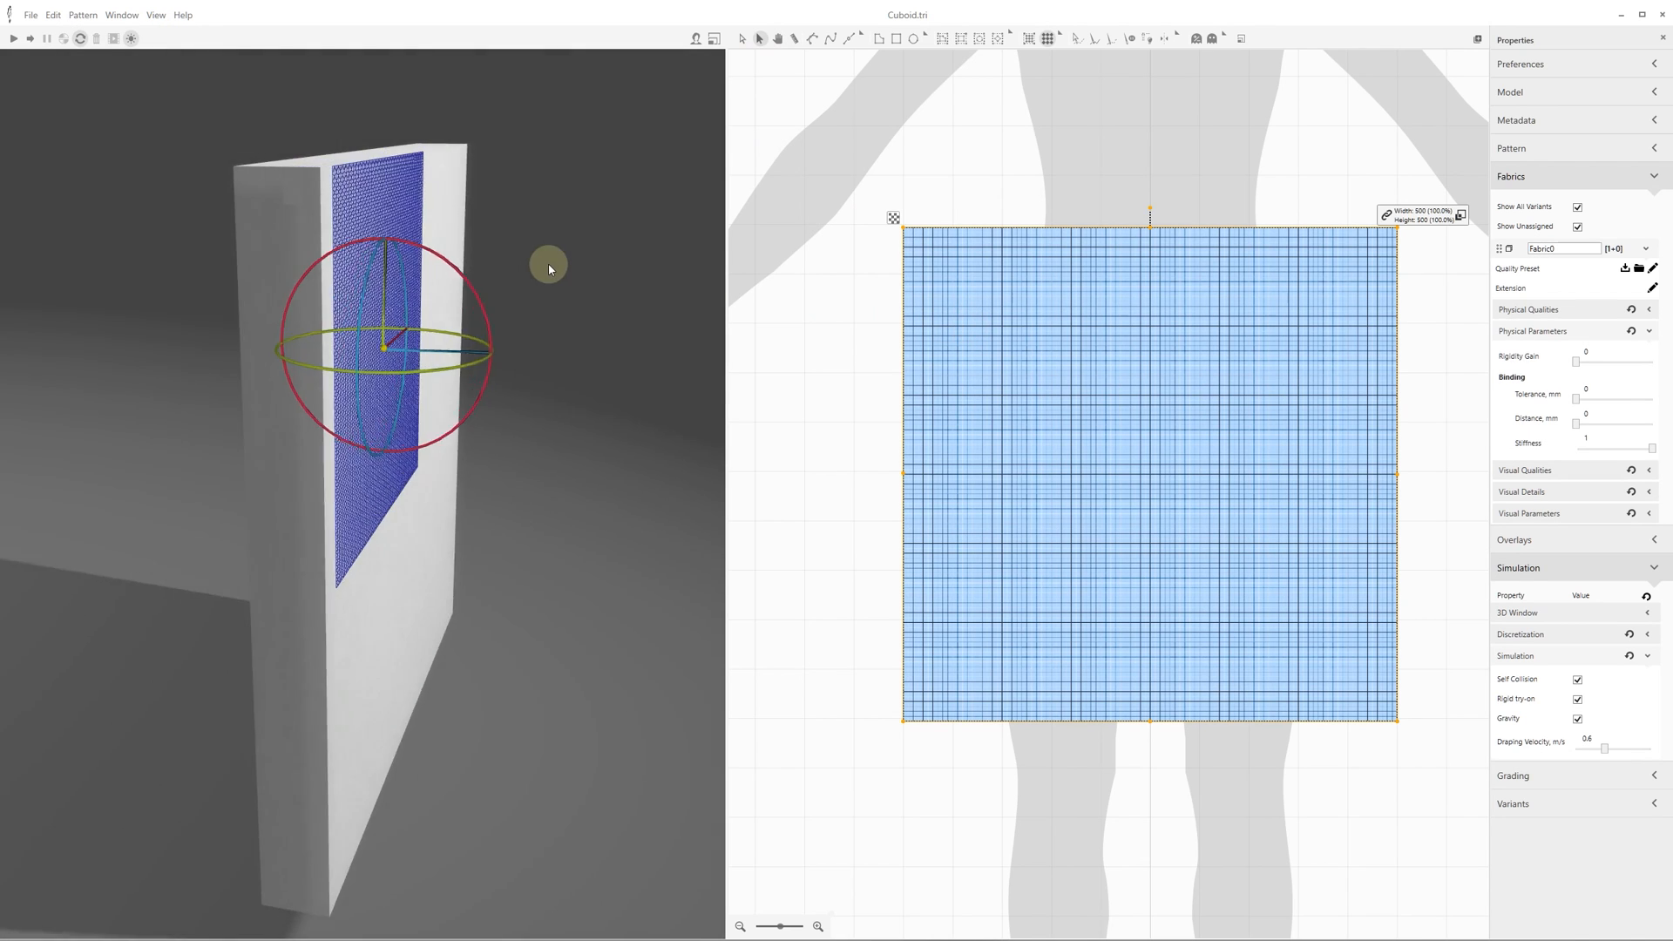
middle_drag(548, 270, 542, 270)
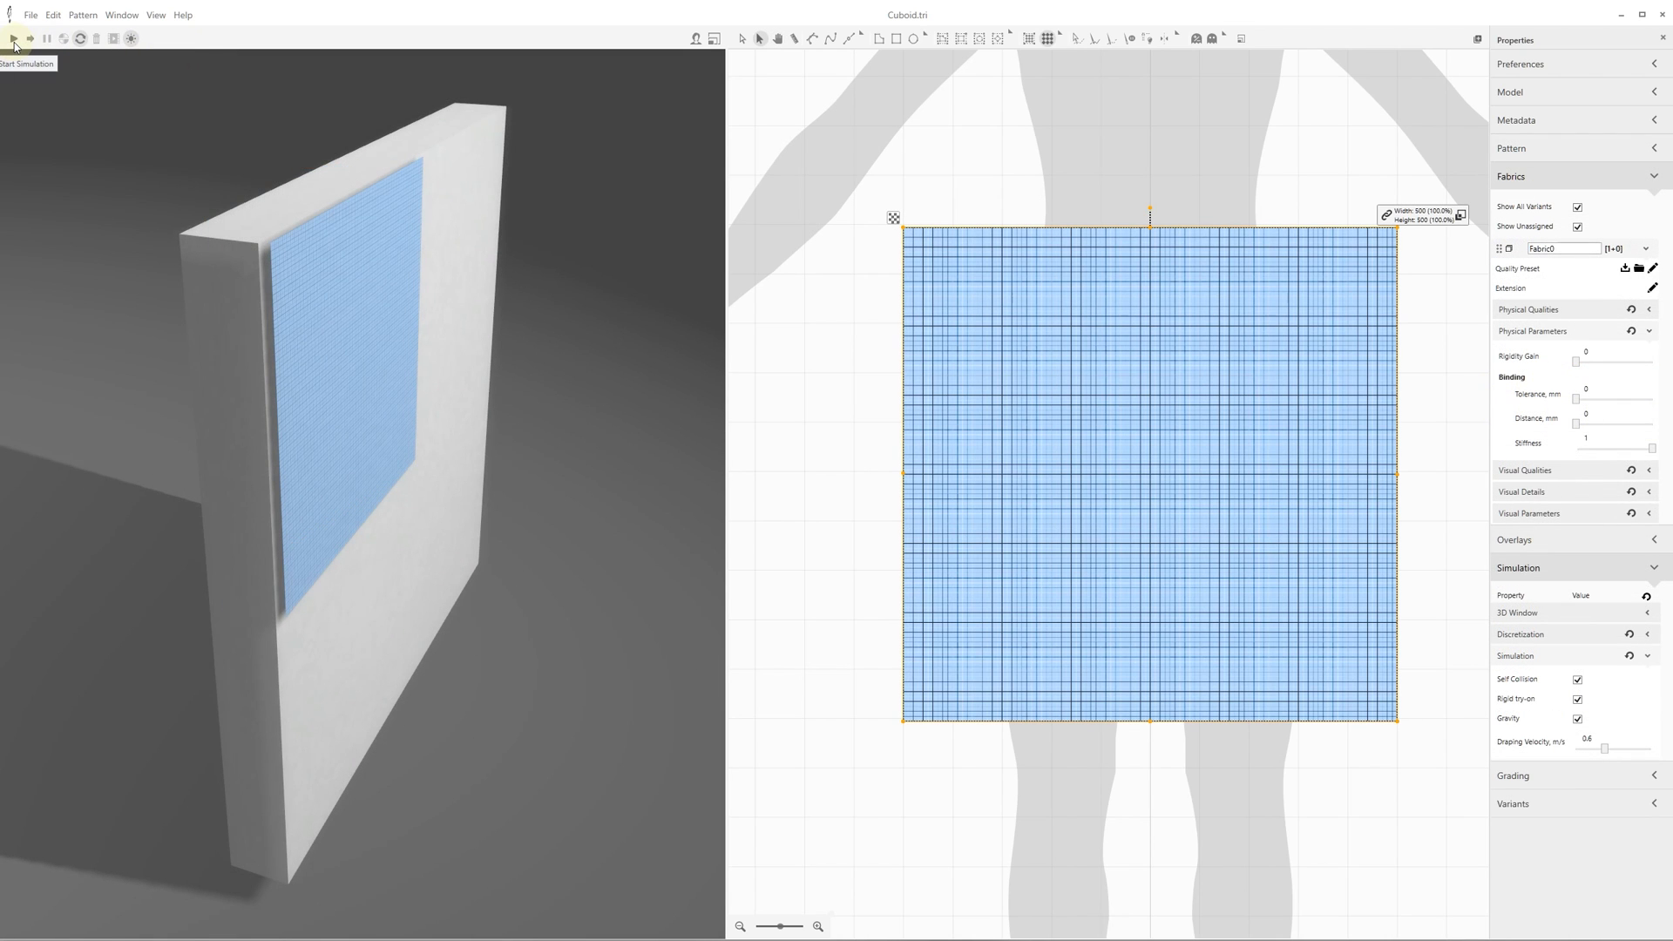
- Simulate the unbound cloth with gravity enabled, stop the simulation and reset the cloth
click(14, 40)
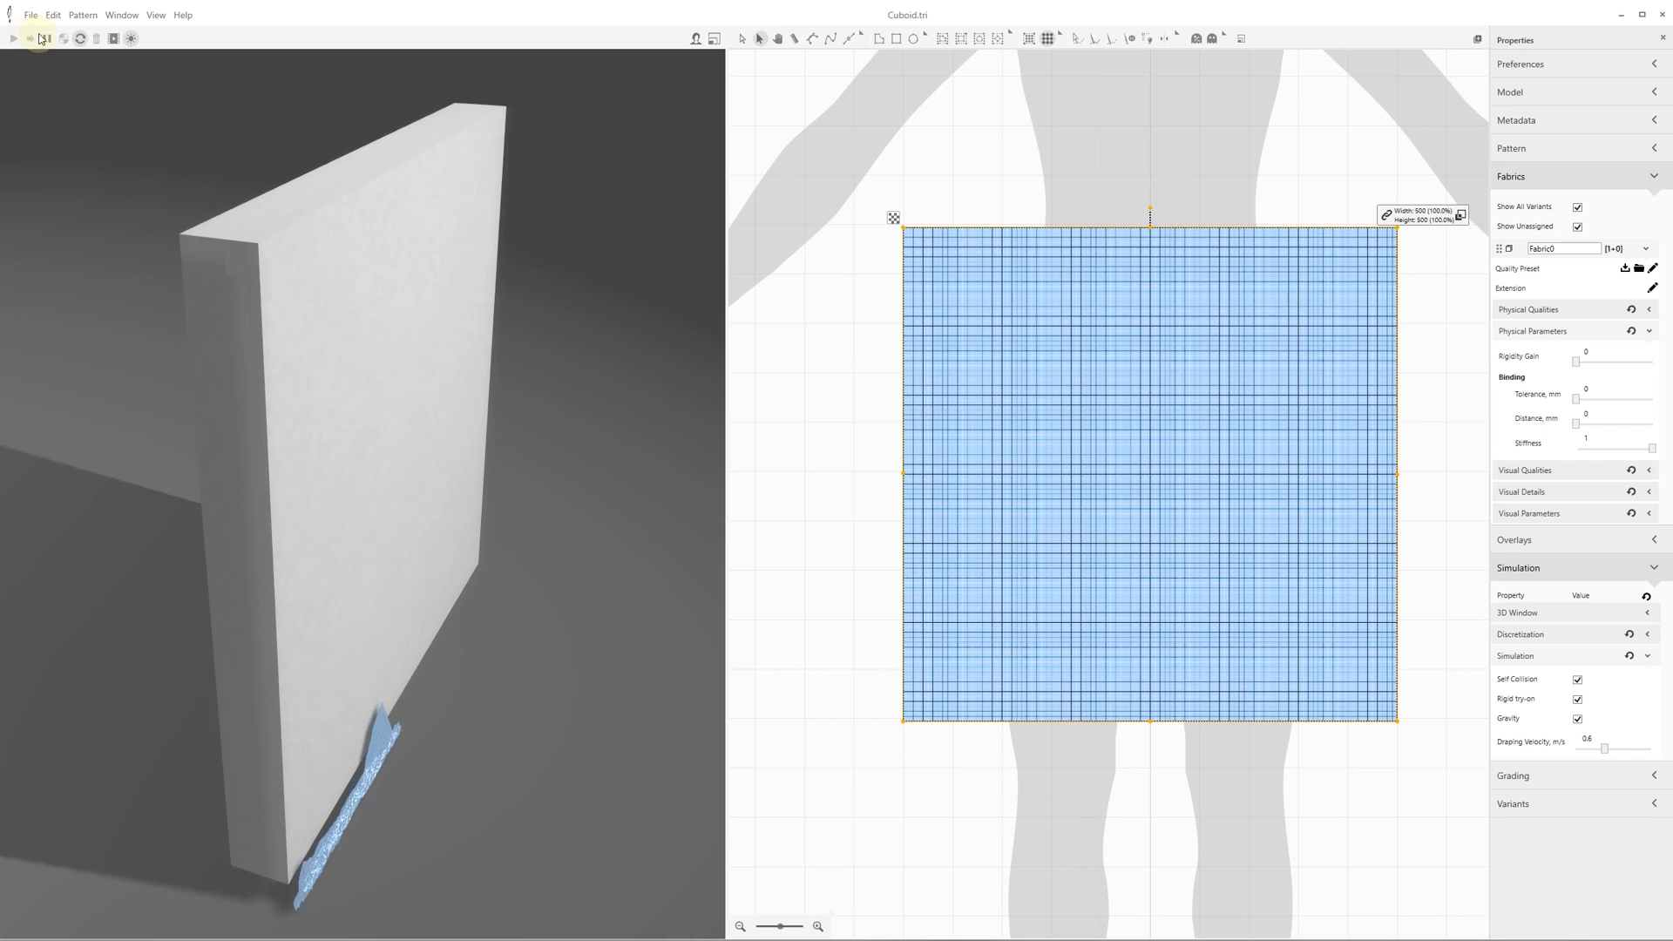
click(47, 39)
click(62, 38)
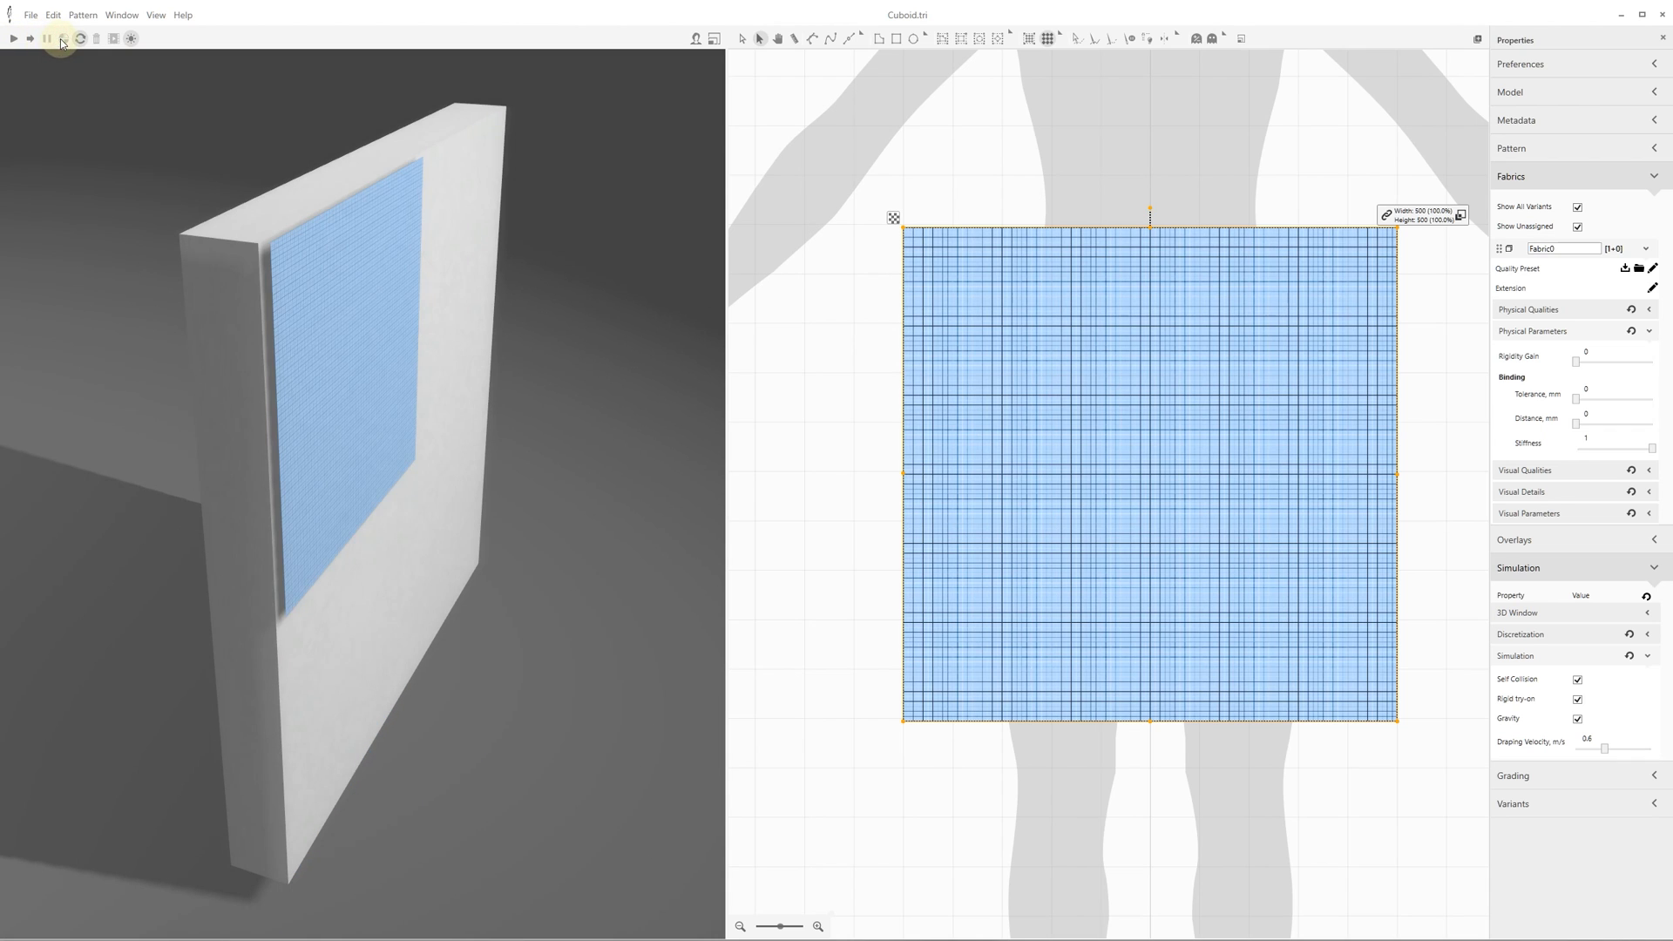
- Simulate the cloth without gravity, pull its middle and lower part away from the cuboid, and reset the simulation
click(14, 38)
drag(331, 353, 499, 347)
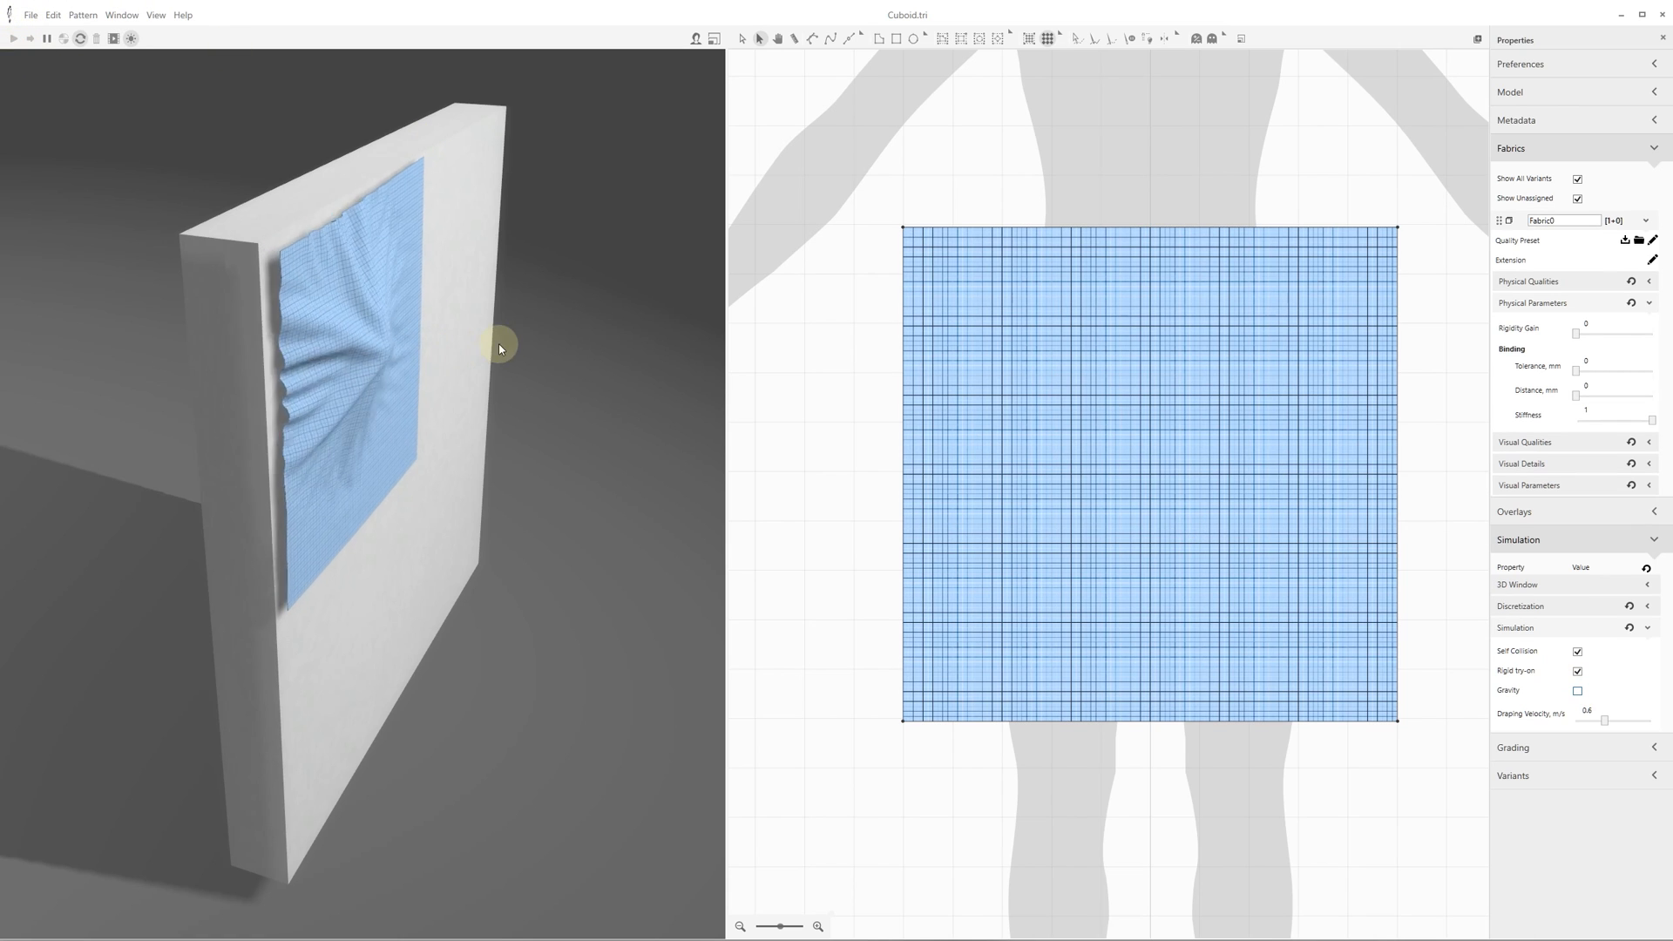
mouse_move(392, 448)
mouse_down()
mouse_move(579, 415)
mouse_move(615, 371)
mouse_up()
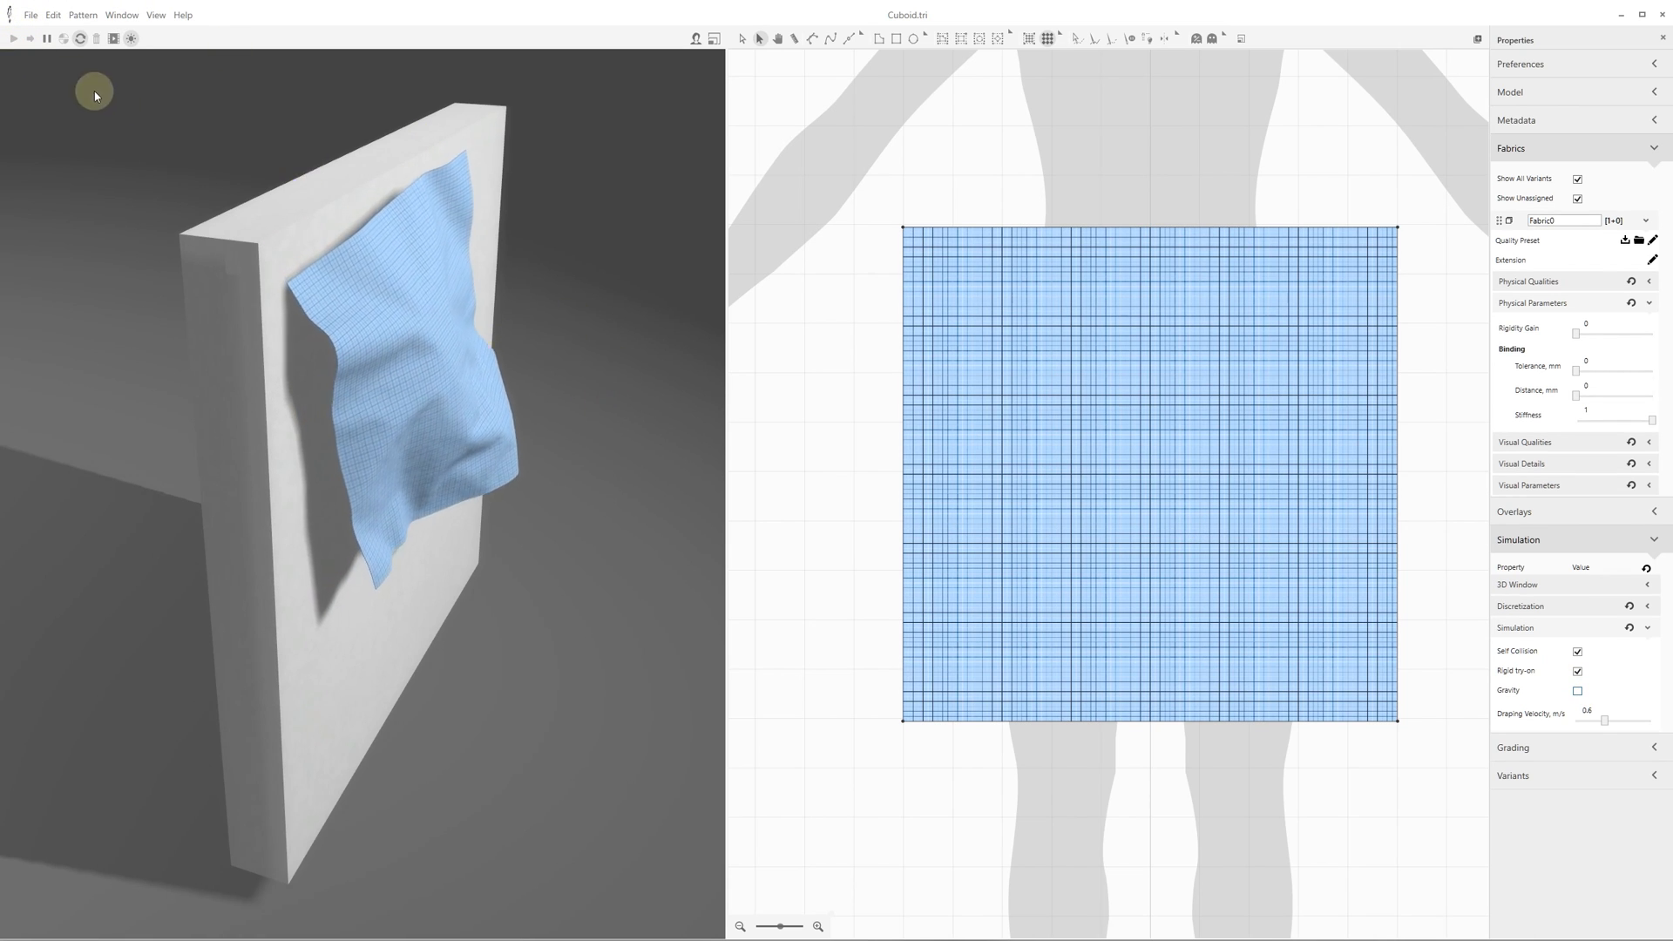
click(46, 38)
click(62, 38)
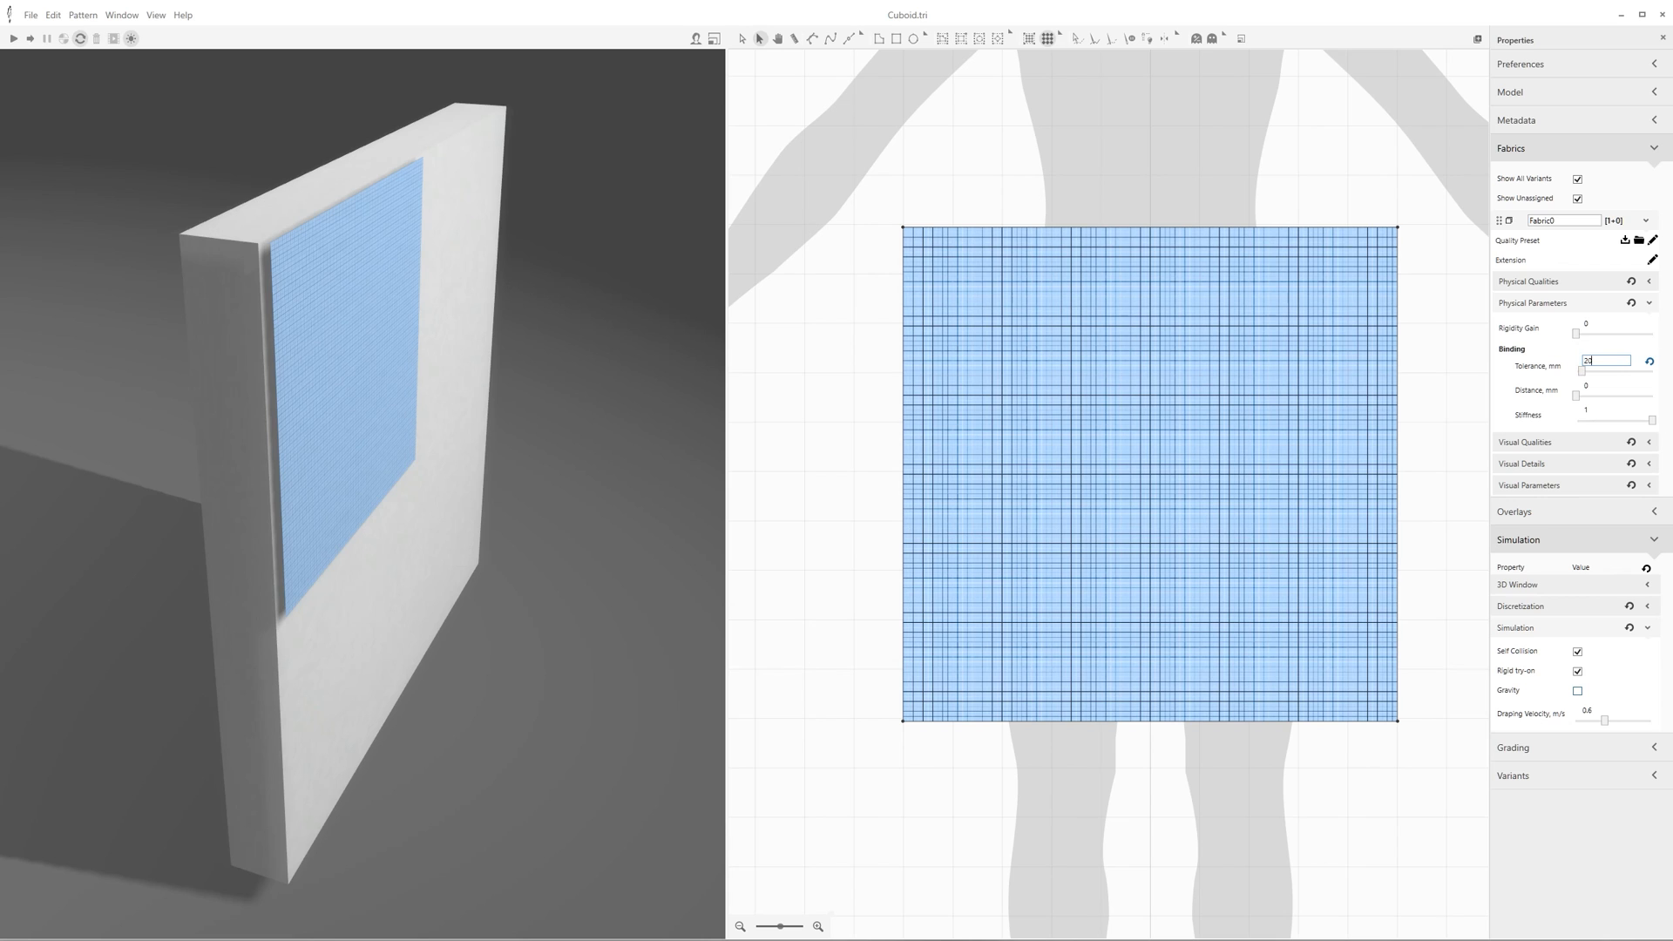
- Set the fabric's binding tolerance to 20 mm and run the simulation to test the cloth's hold on the cuboid
click(395, 94)
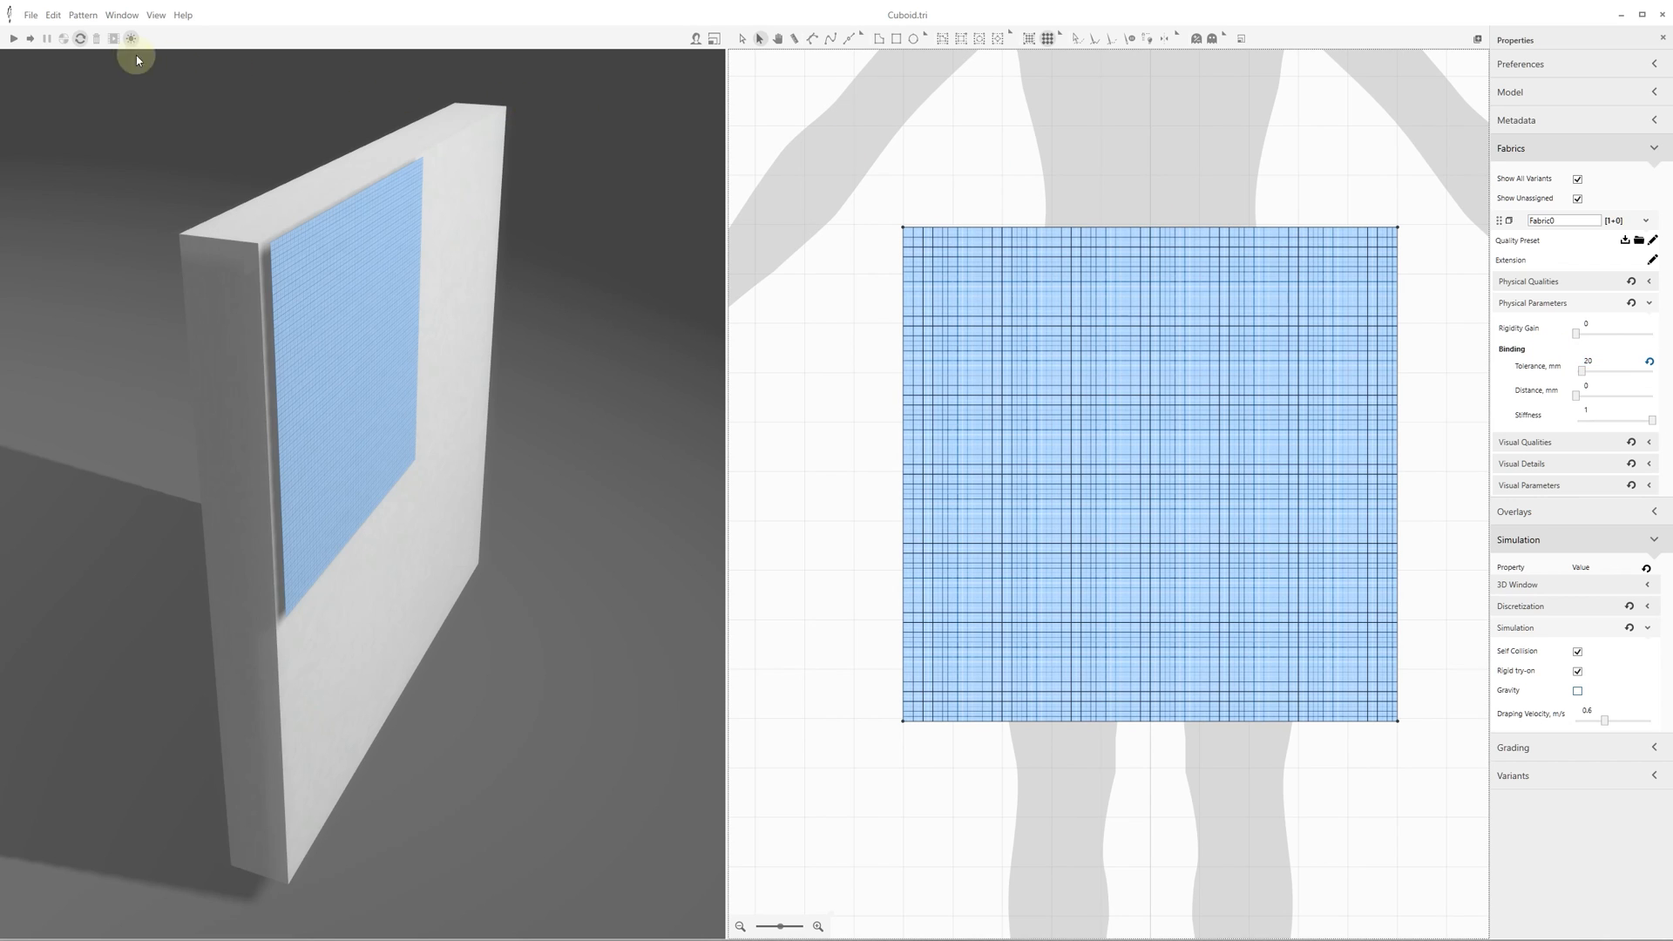
click(12, 39)
click(15, 40)
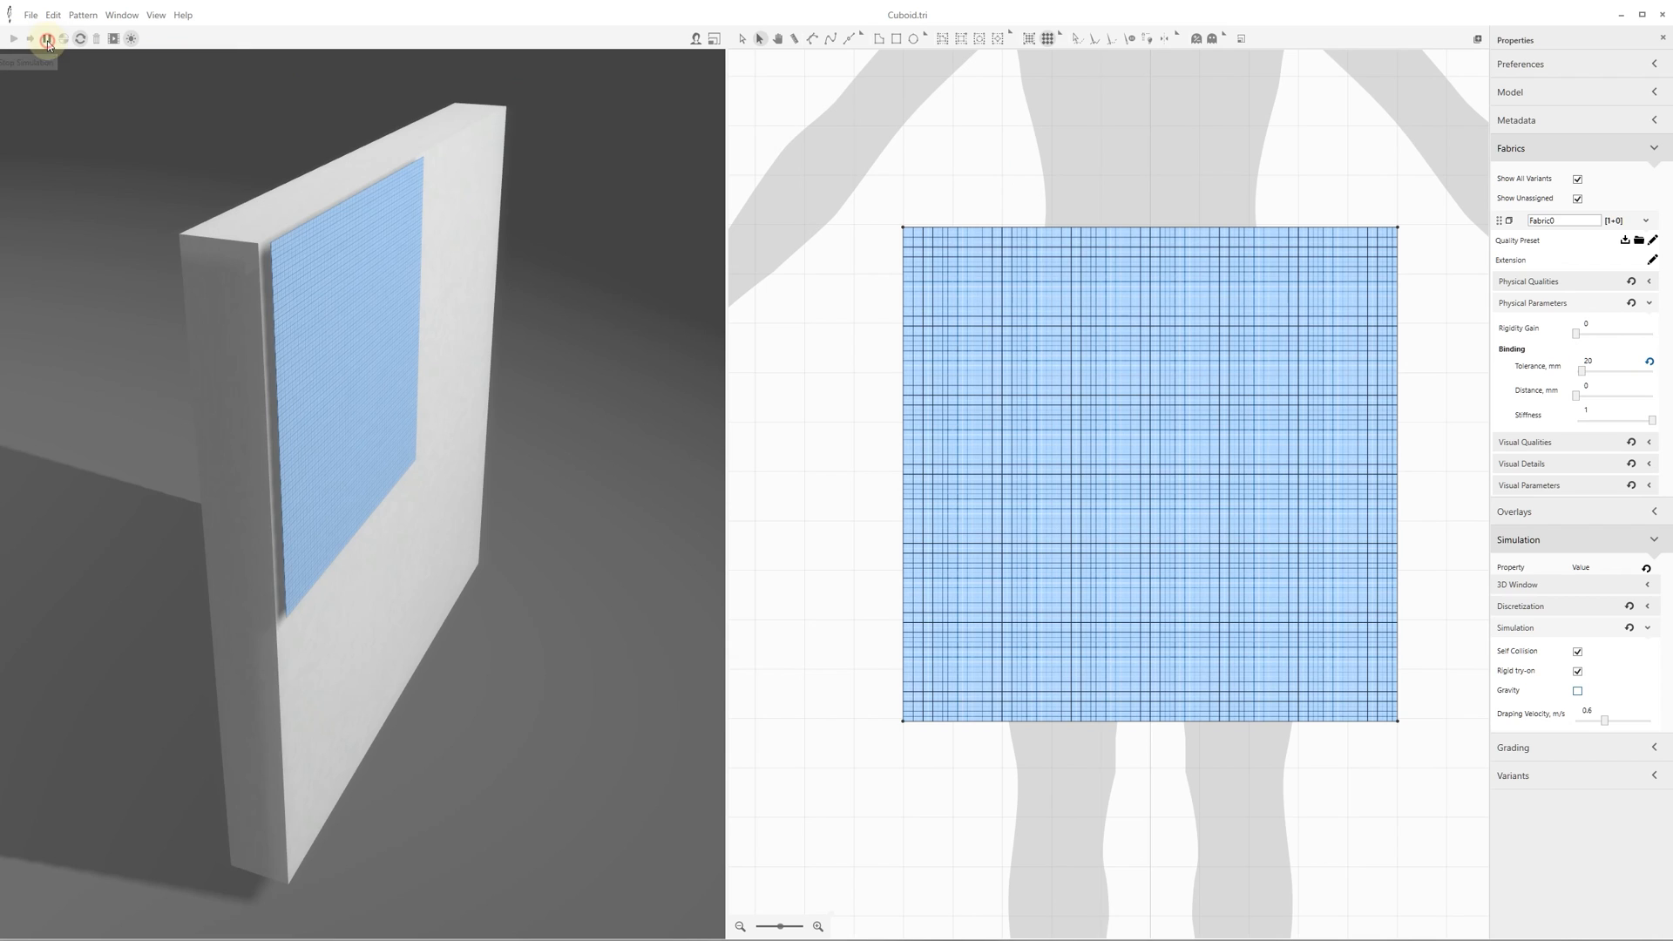
click(47, 40)
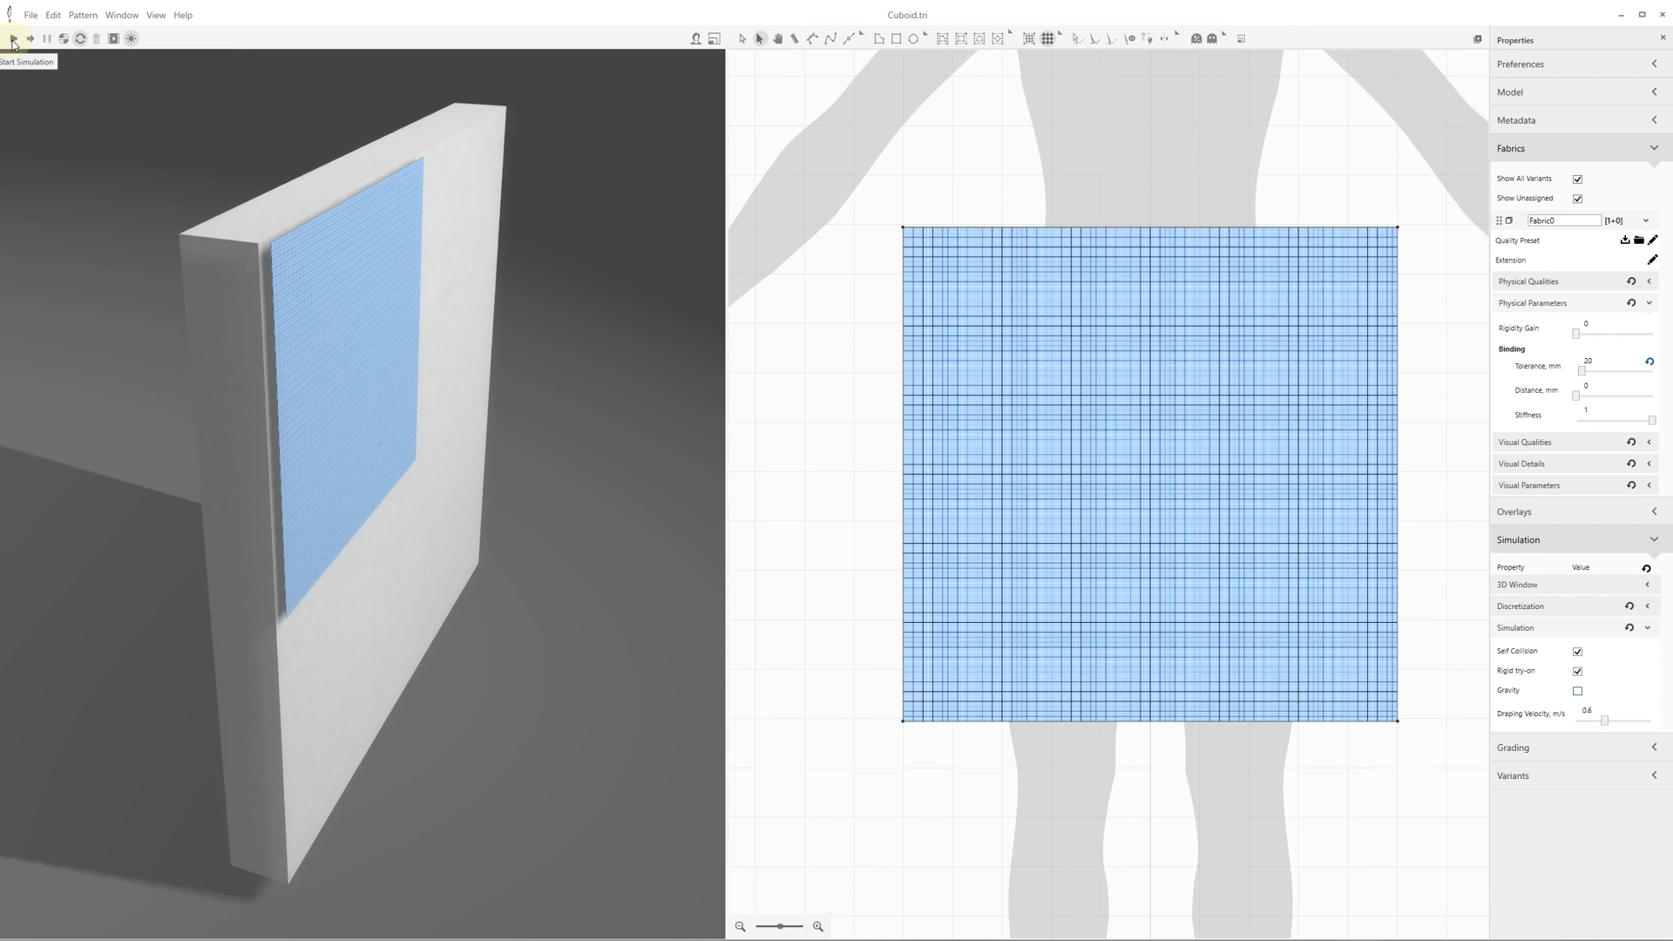
click(13, 40)
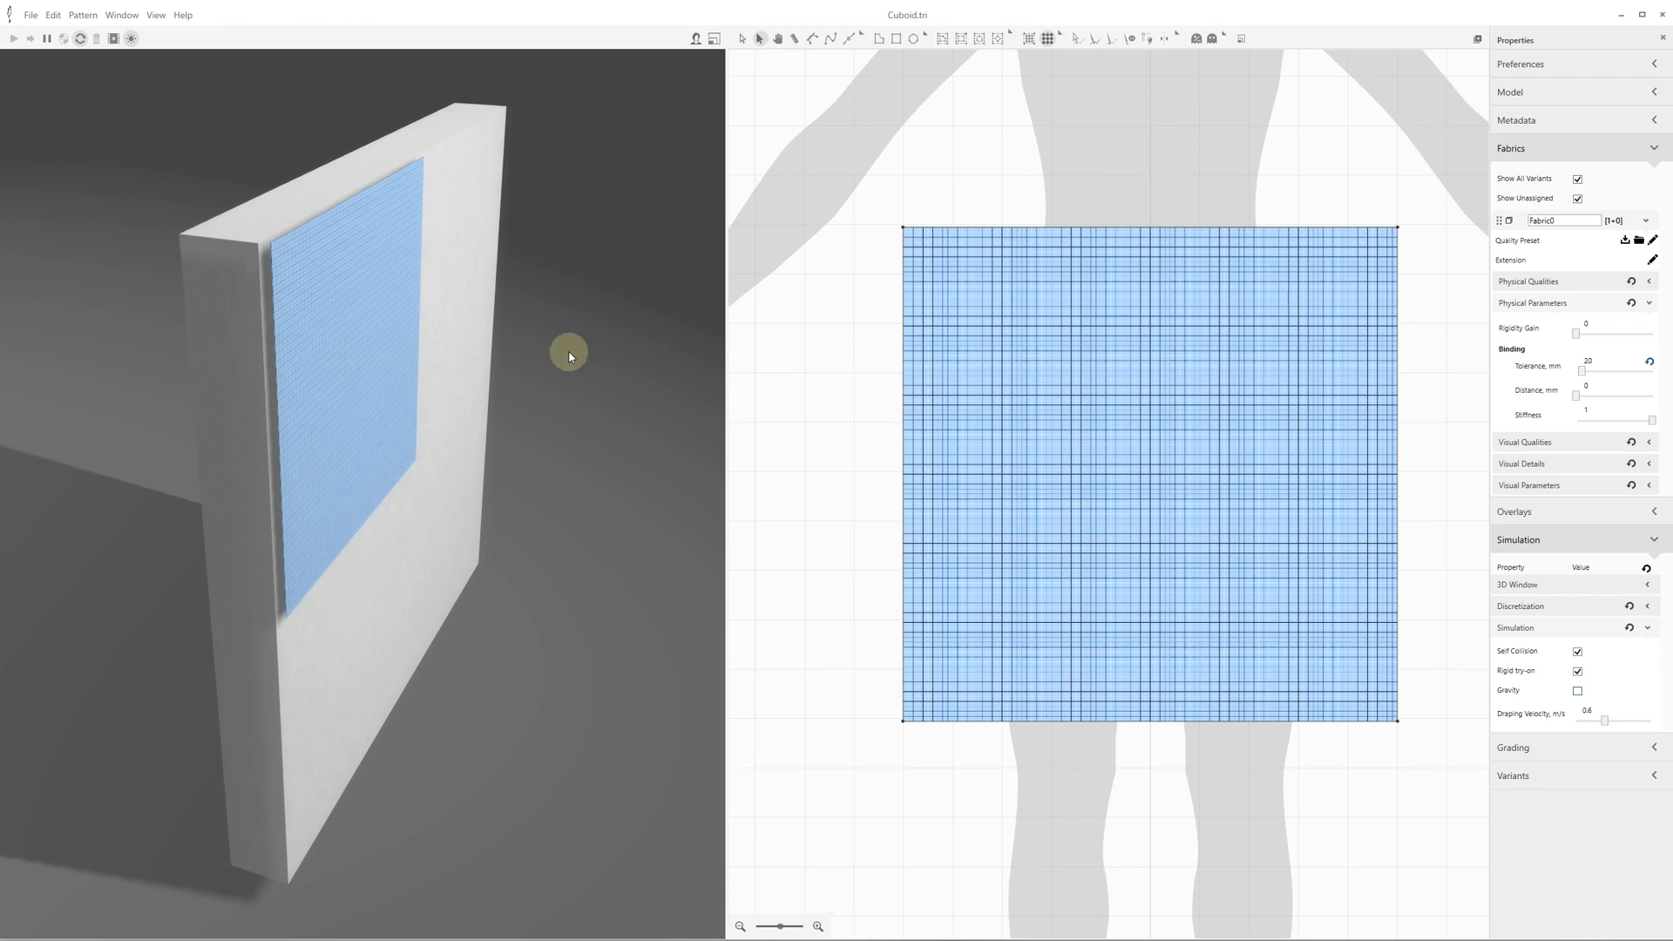
click(367, 439)
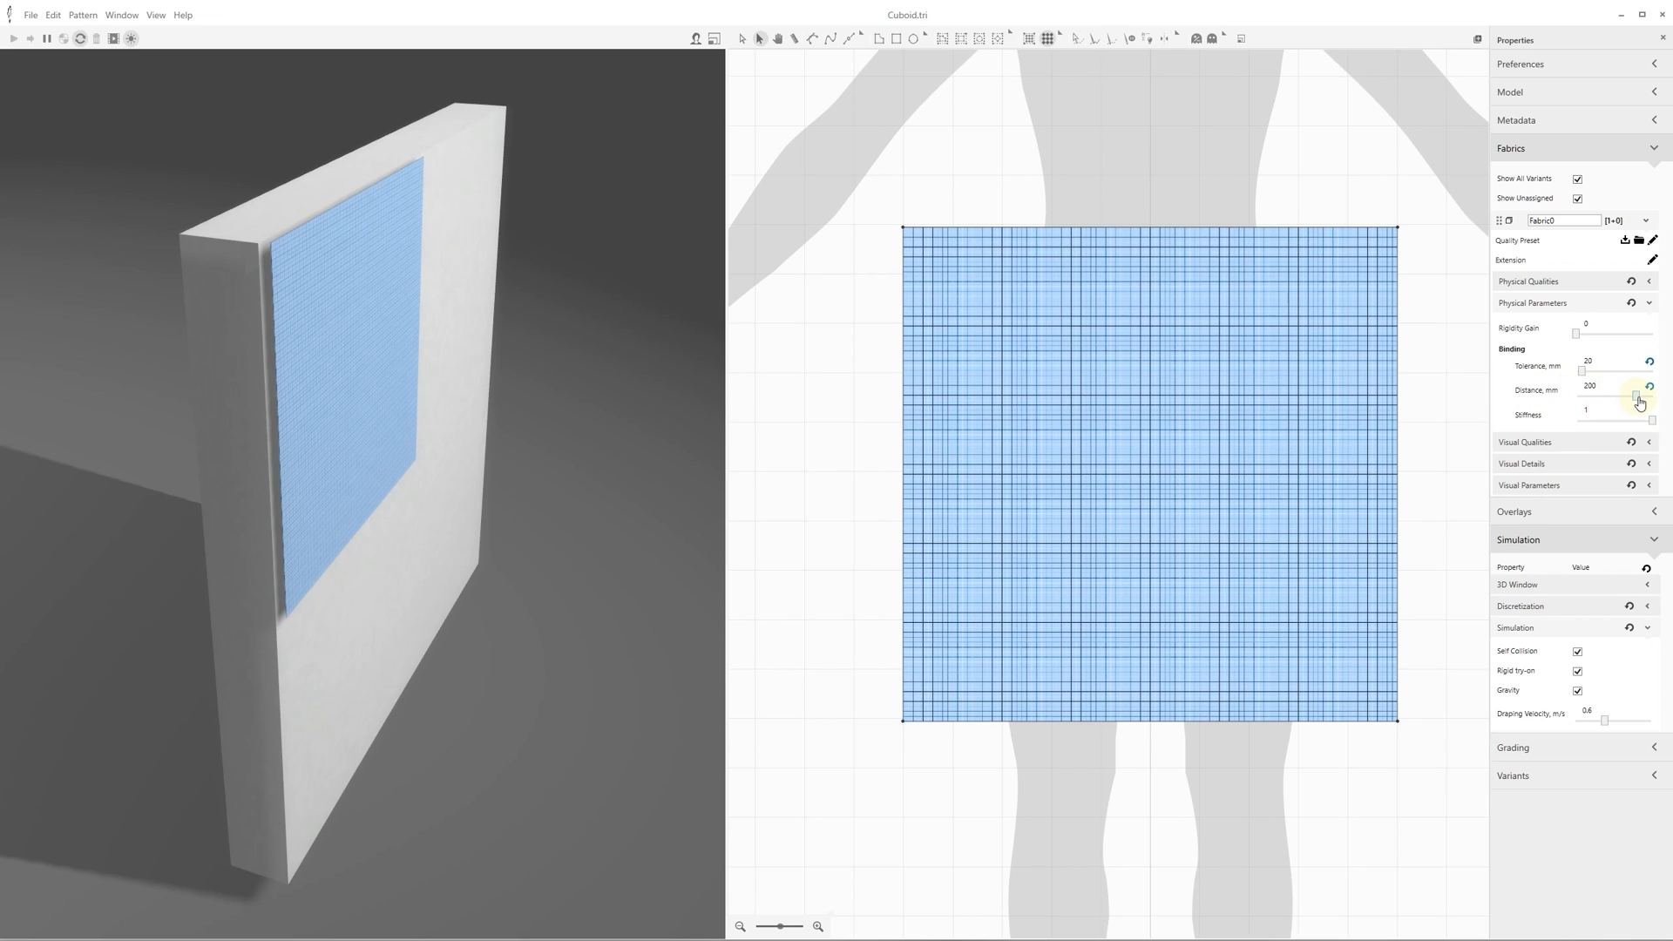
- Reduce the fabric's binding stiffness to 0.25 and disable gravity in the simulation settings
drag(1654, 425, 1604, 427)
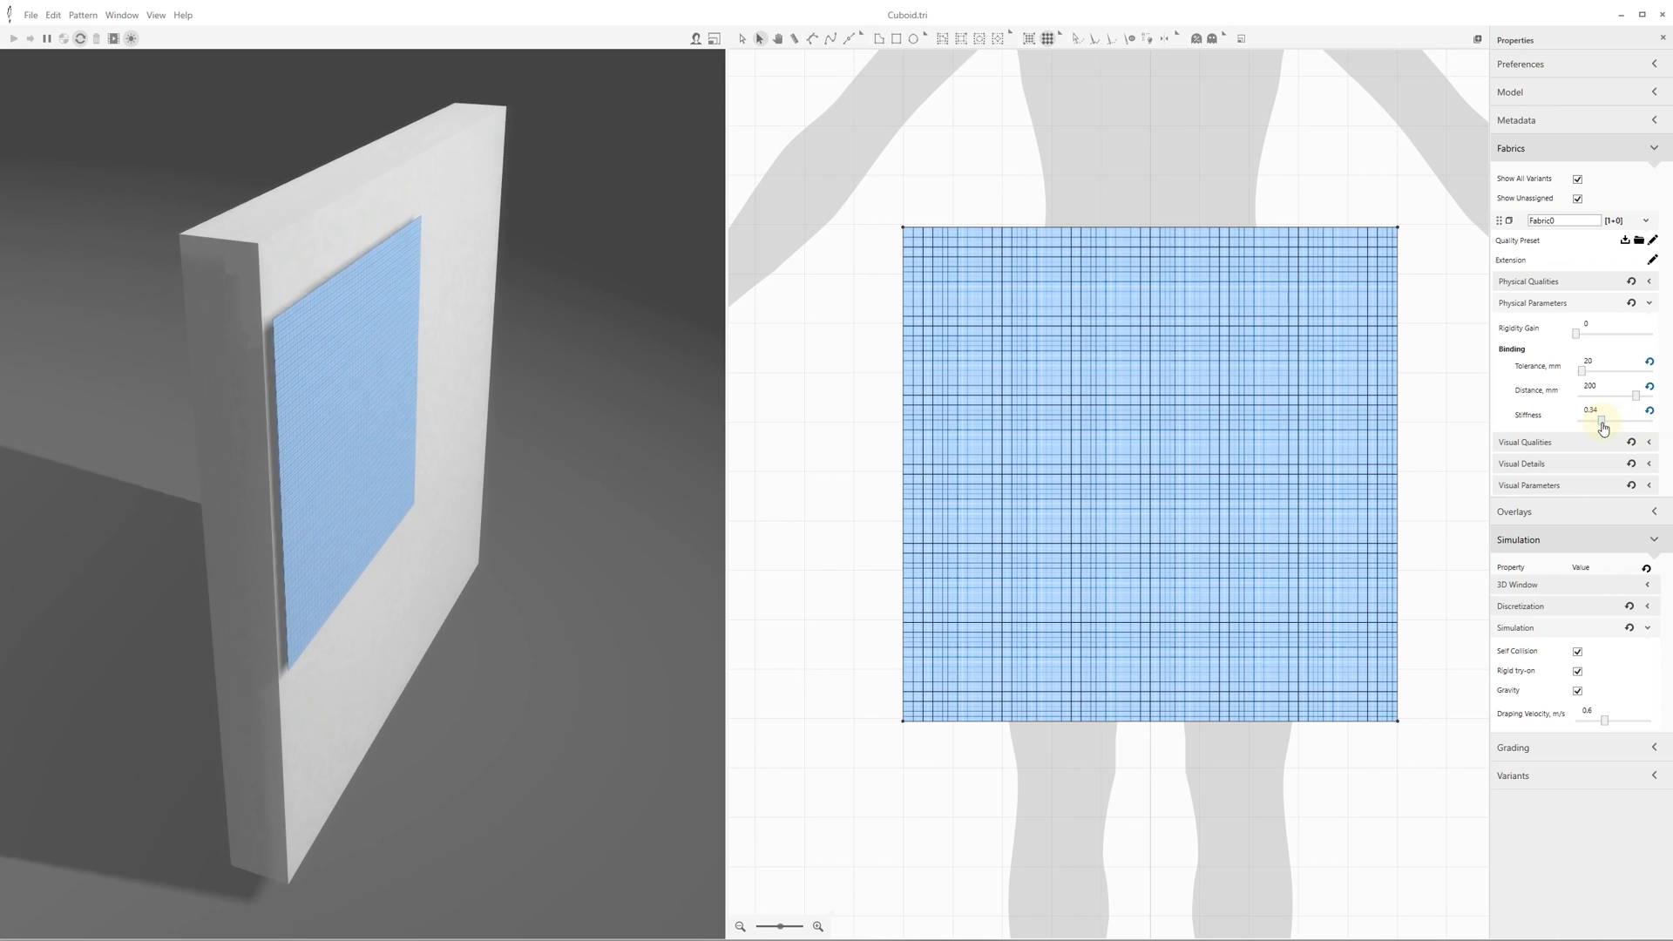
drag(1603, 426, 1595, 426)
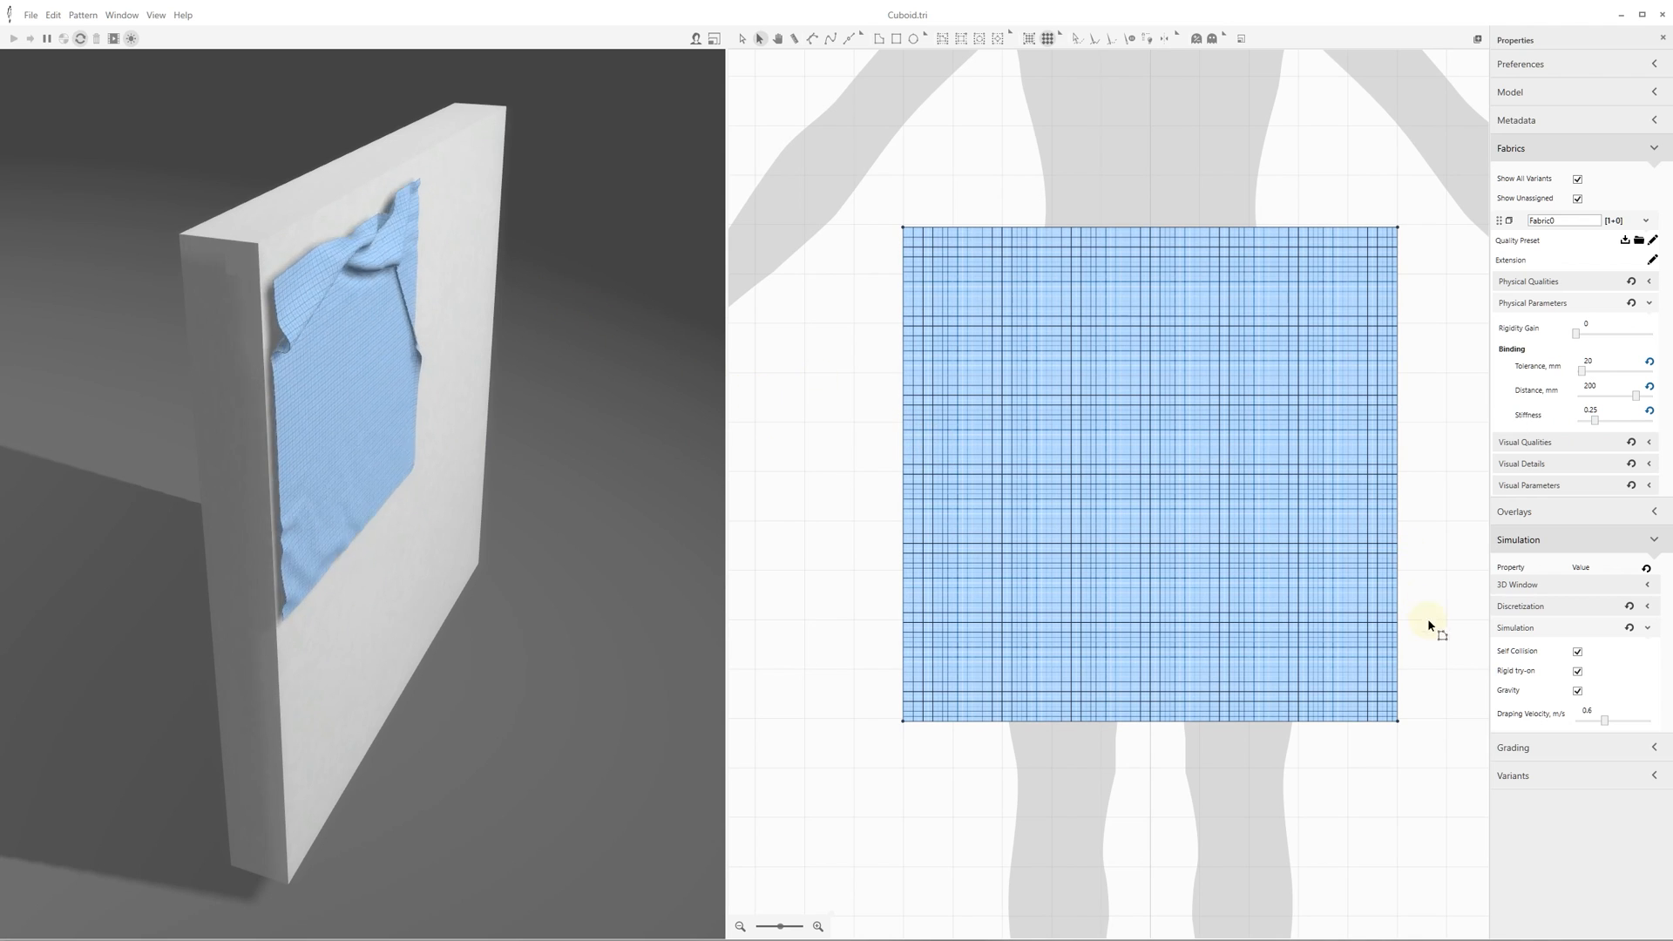
click(1577, 692)
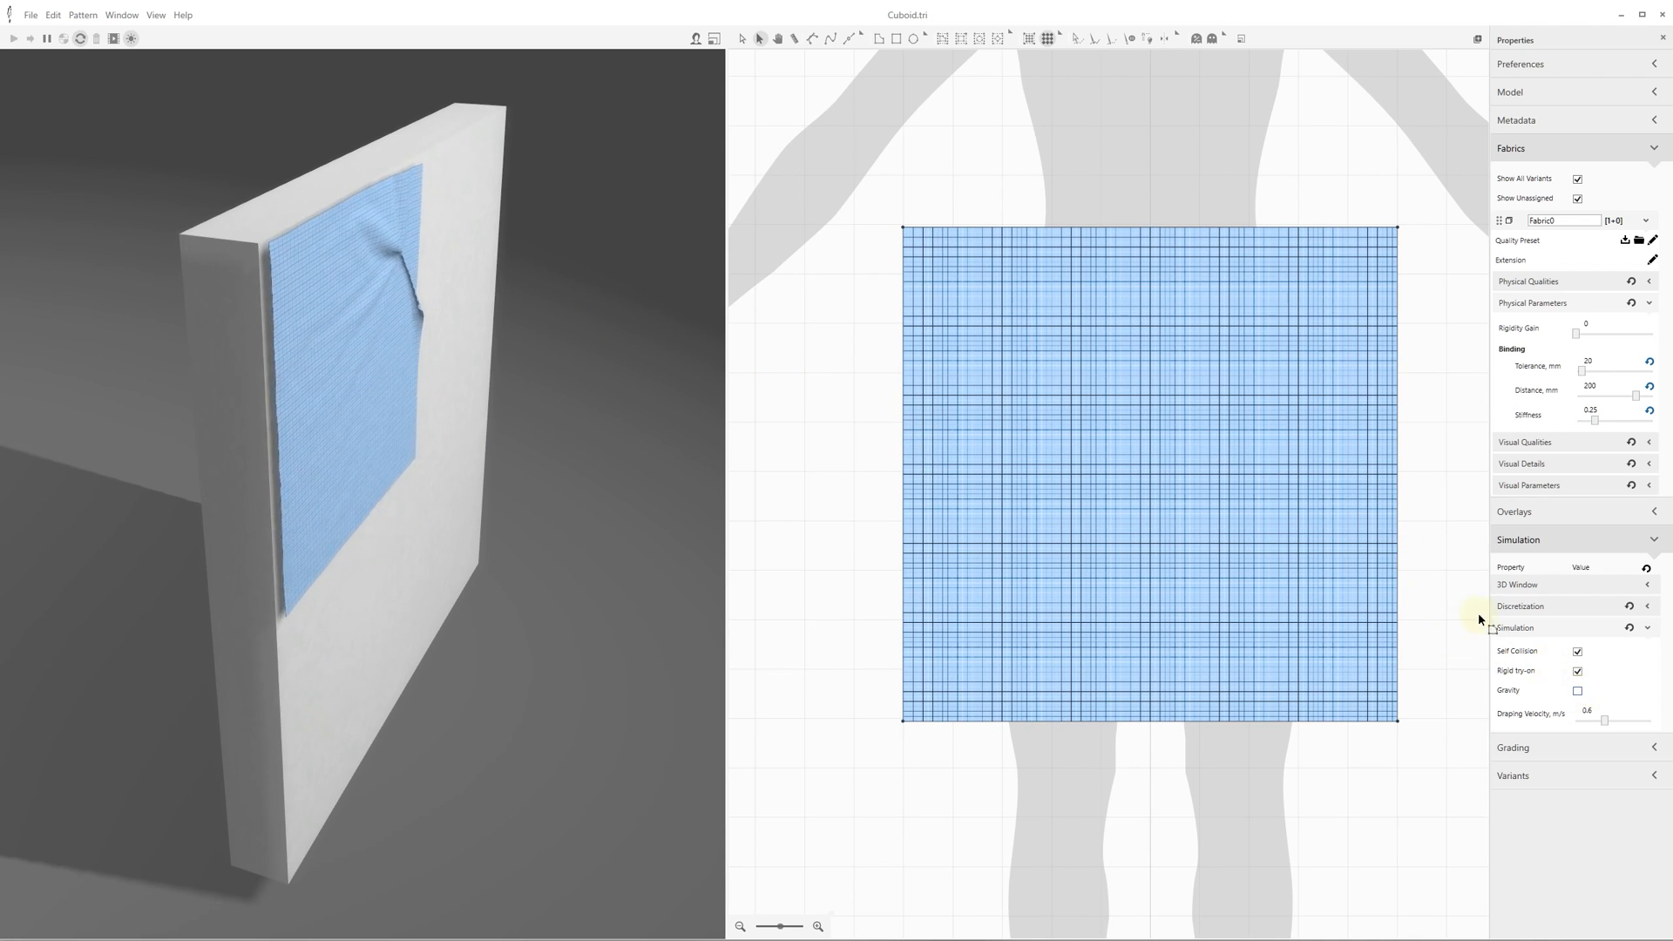
- Pull the simulated cloth away from the cuboid near its upper corner and along its side edge
mouse_move(415, 213)
mouse_down()
mouse_move(543, 170)
mouse_move(744, 148)
mouse_move(909, 61)
mouse_up()
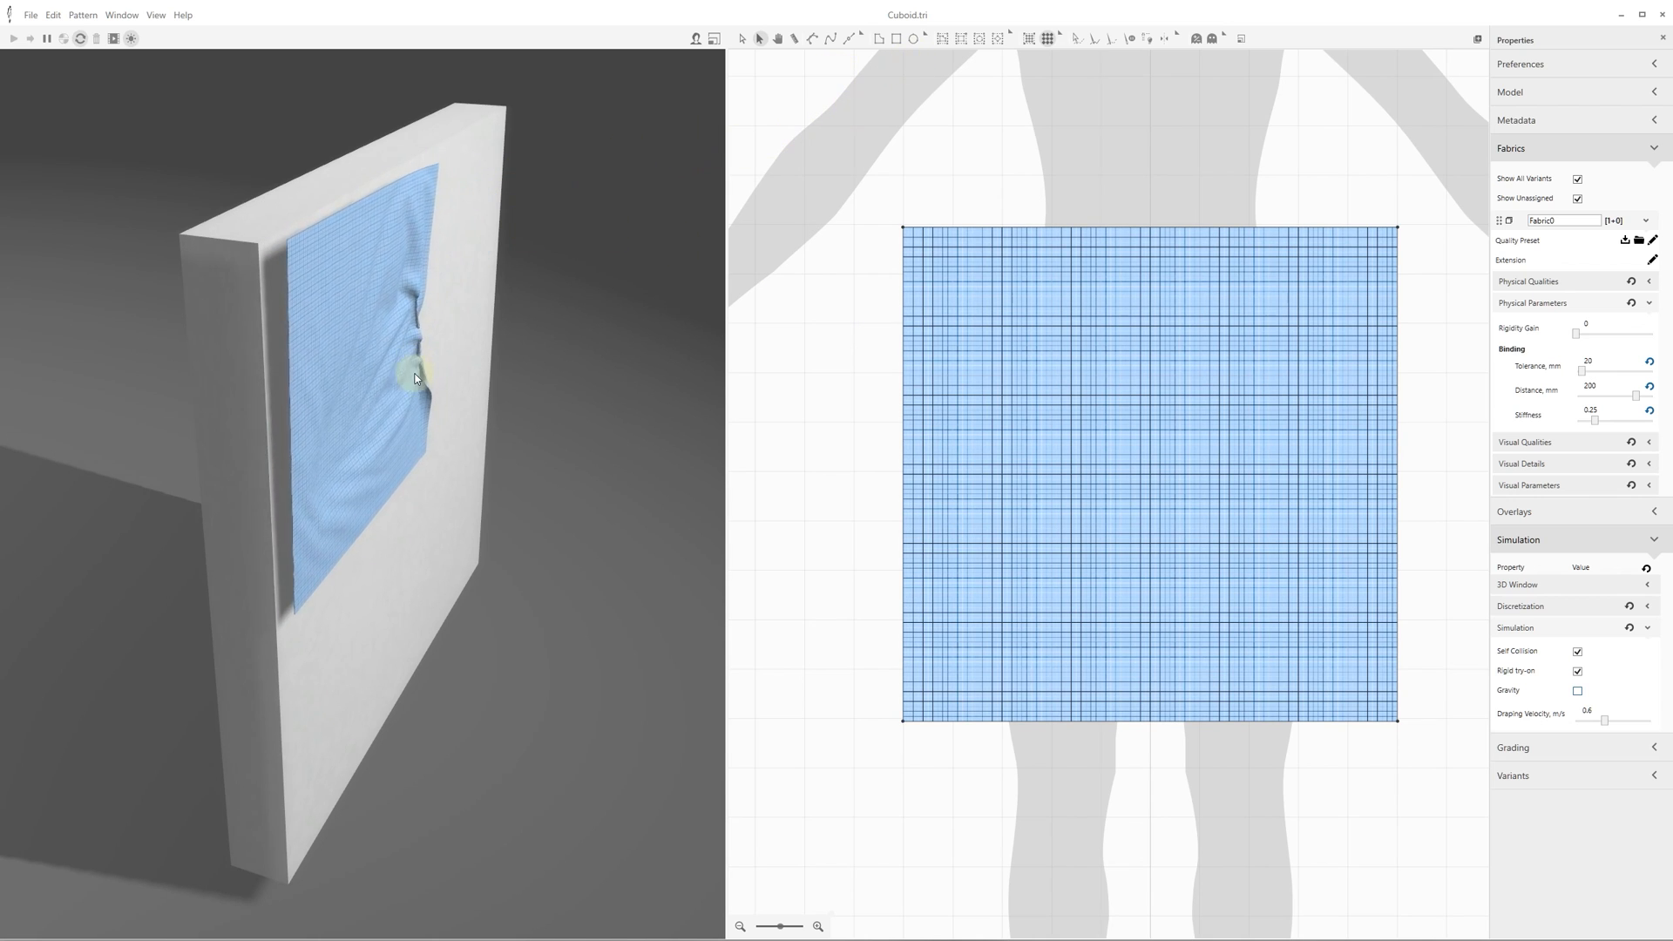
mouse_move(416, 373)
mouse_down()
mouse_move(858, 479)
mouse_move(1218, 508)
mouse_move(1072, 419)
mouse_up()
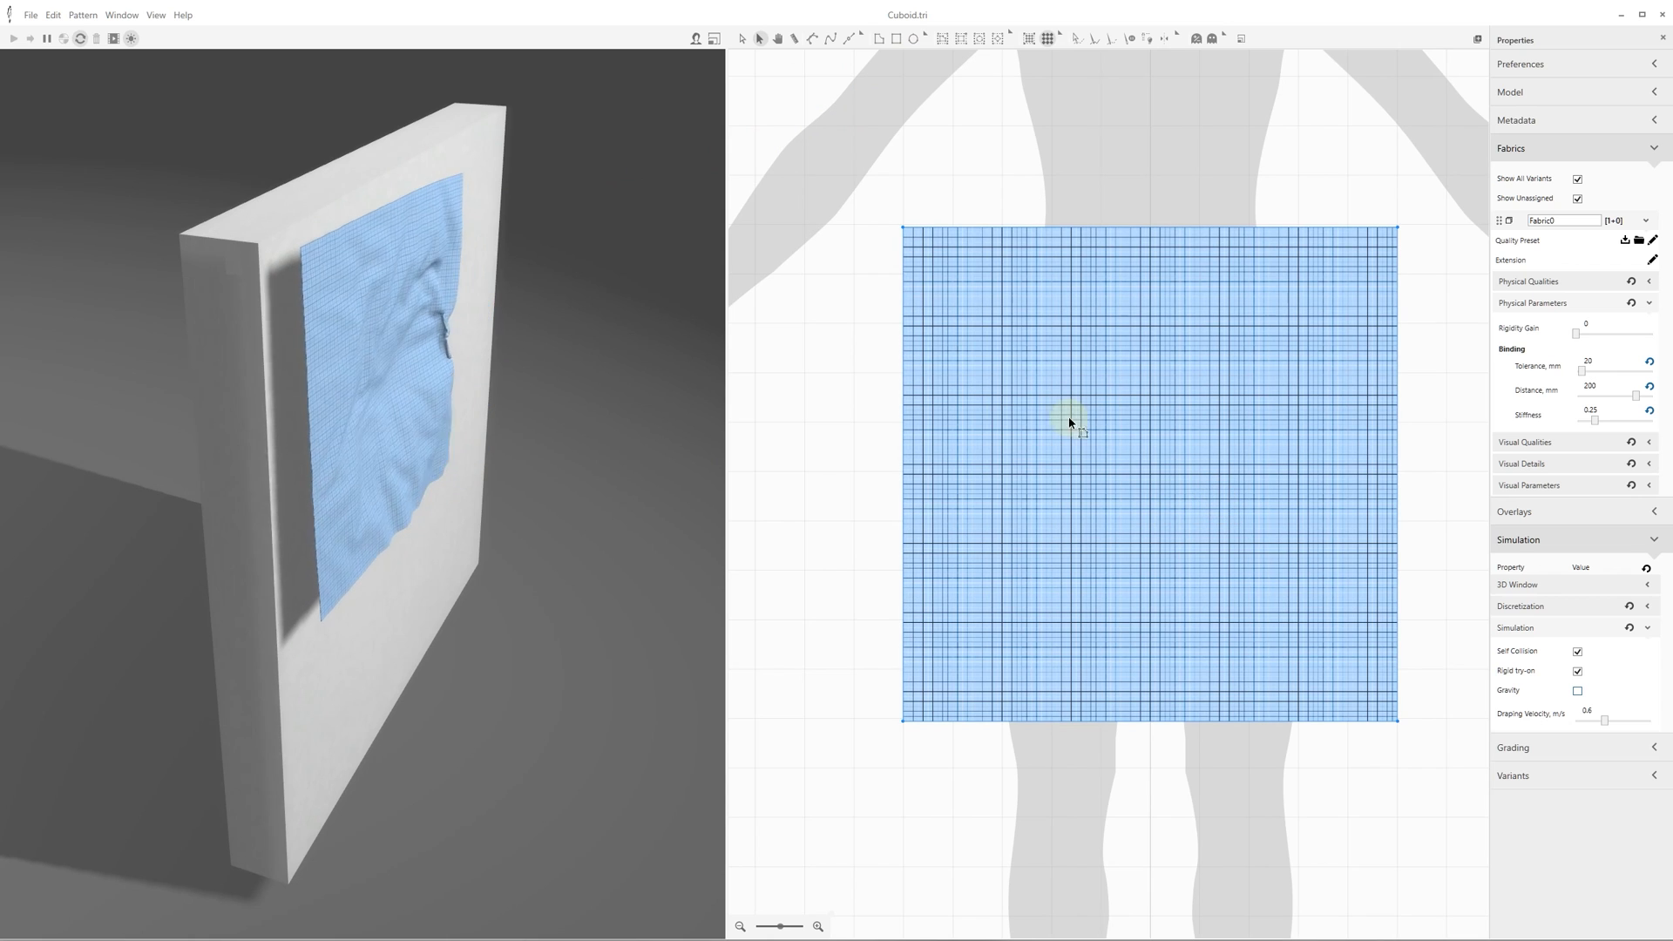
mouse_move(427, 291)
mouse_down()
mouse_move(620, 61)
mouse_move(659, 41)
mouse_up()
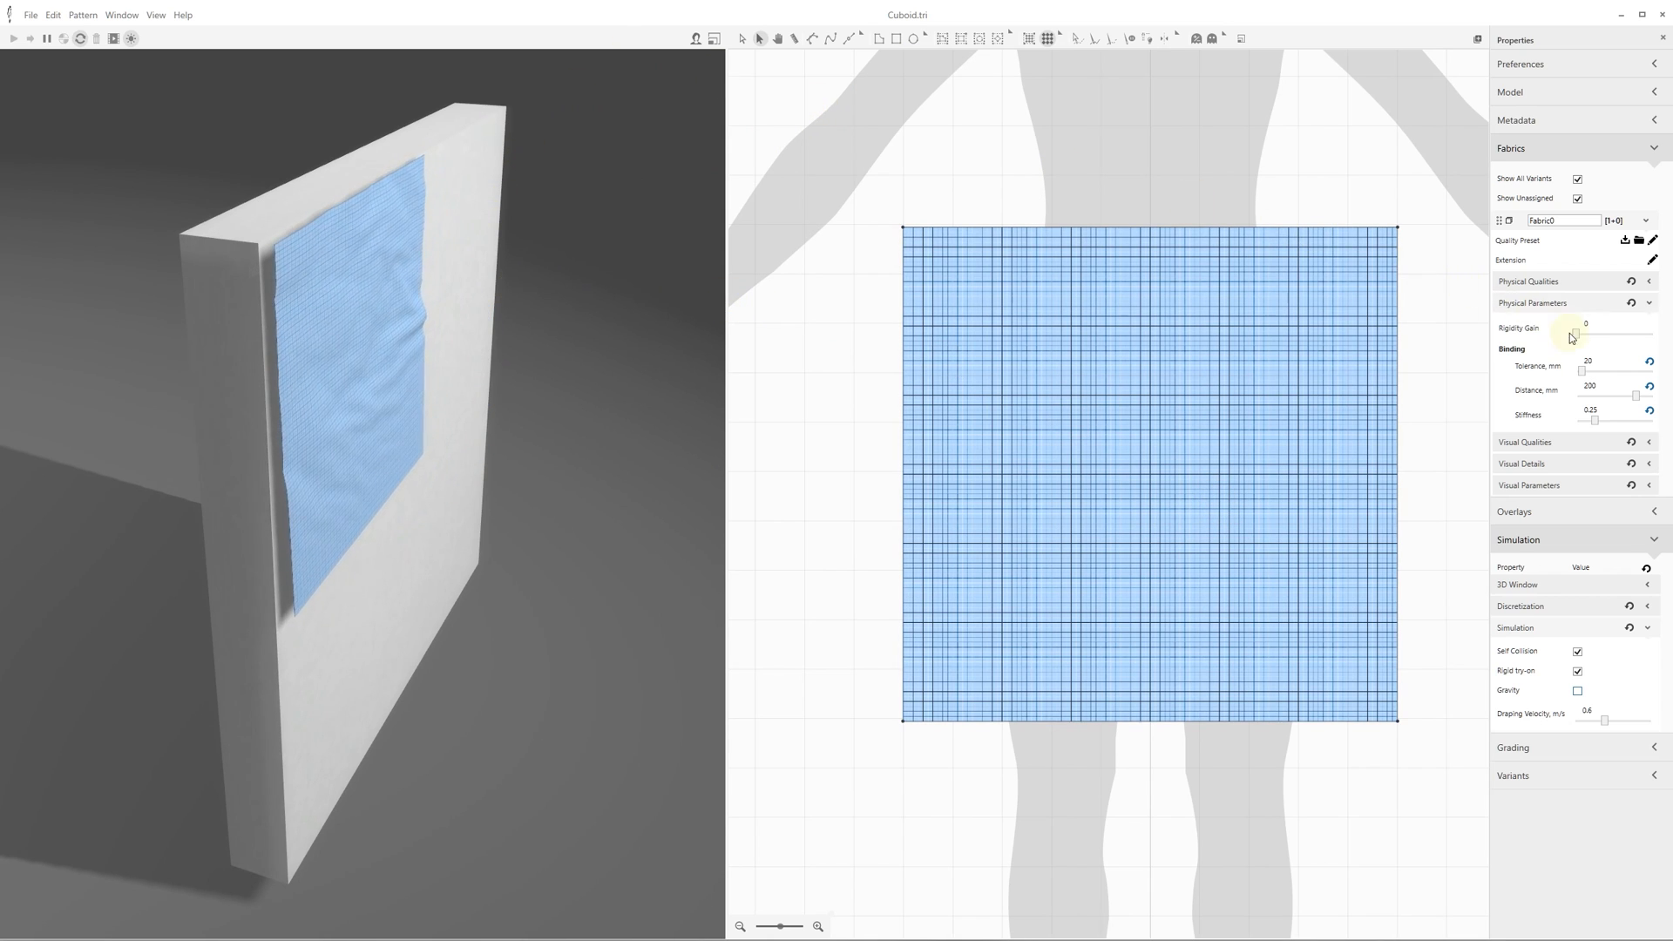
- Set the binding tolerance to 5 mm and pull the middle of the cloth away from the cuboid
drag(1595, 358, 1564, 364)
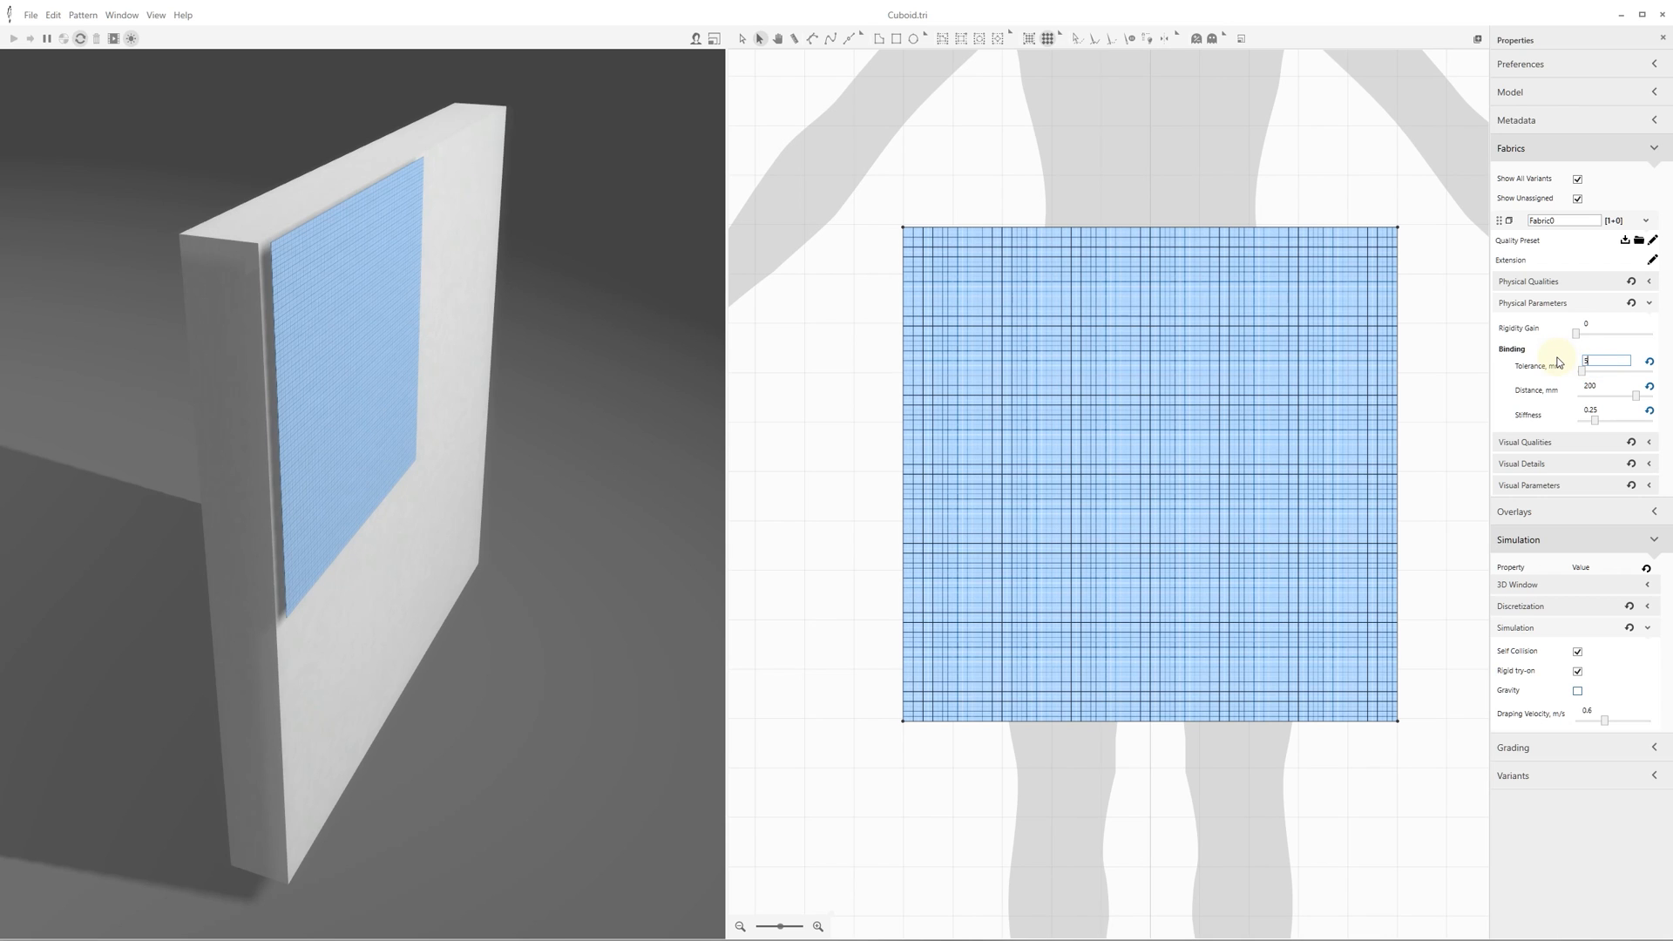
drag(373, 362, 670, 342)
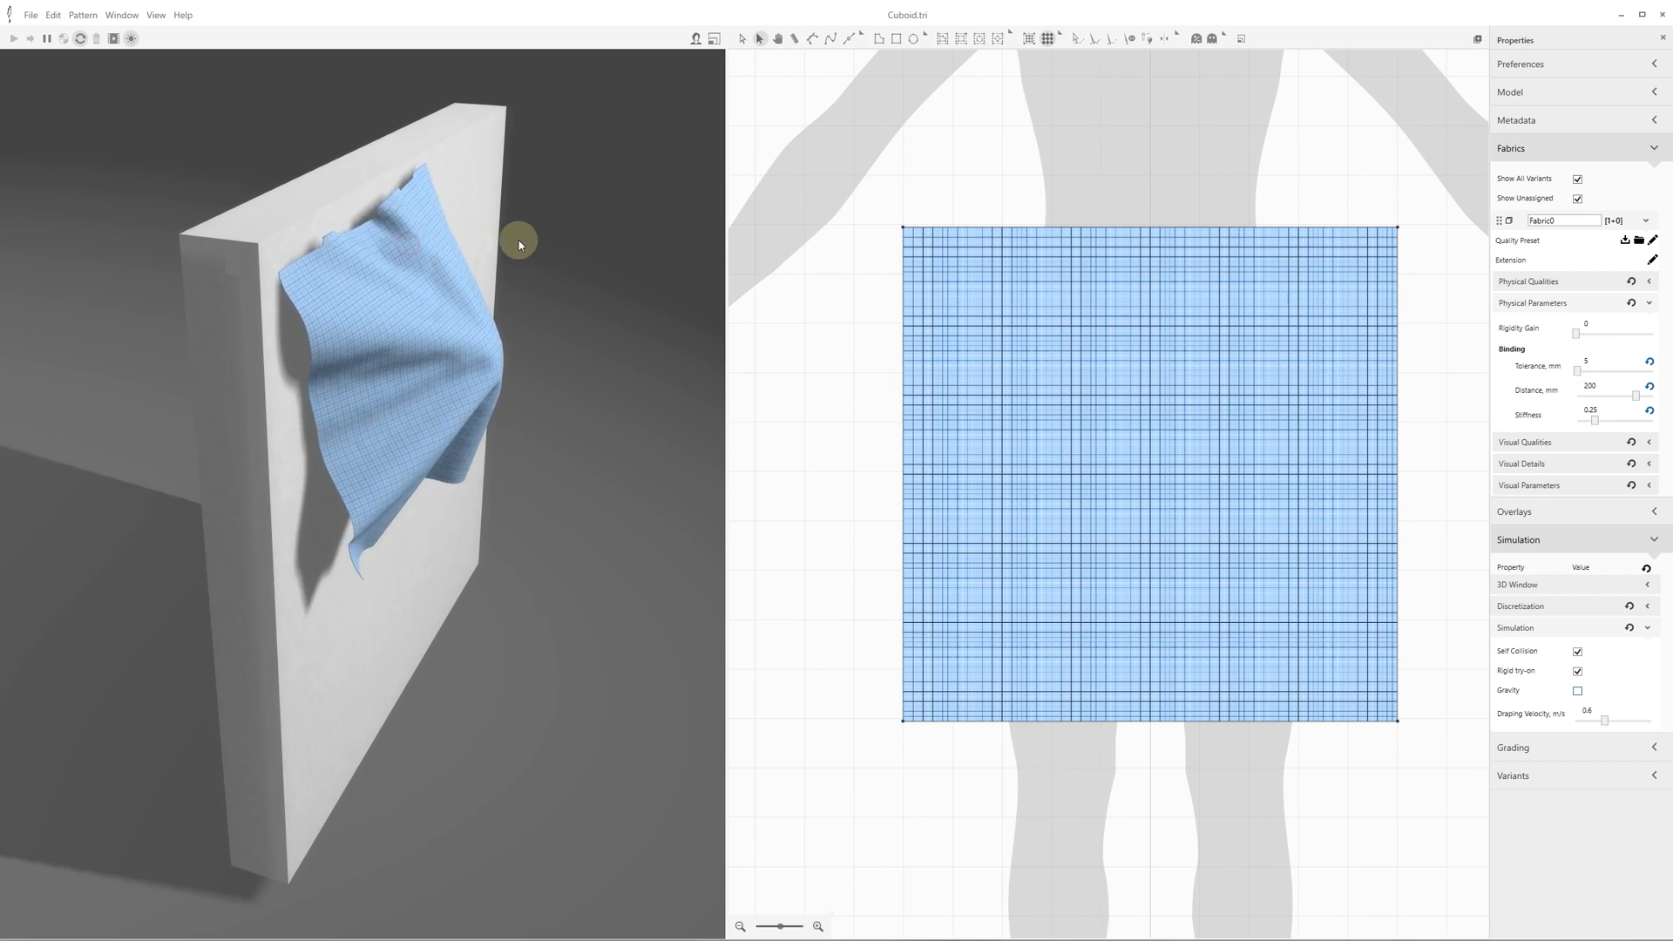
- Raise the fabric's binding tolerance to 10 mm and finally to 13 mm while the simulation runs
double_click(1590, 361)
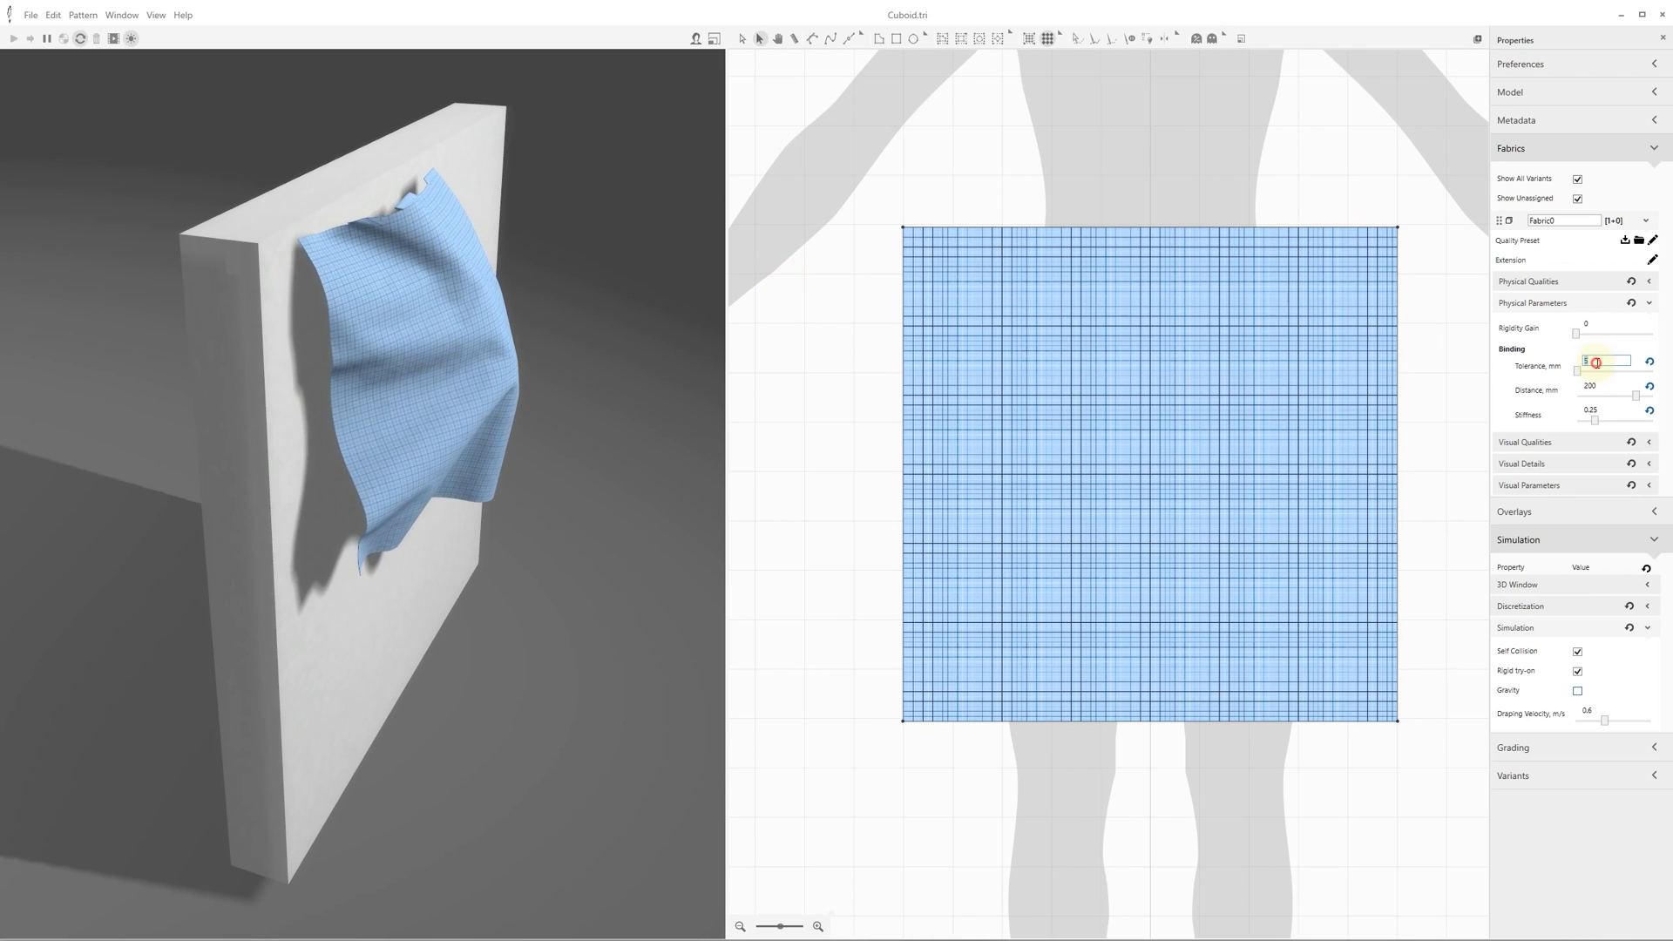
text(10)
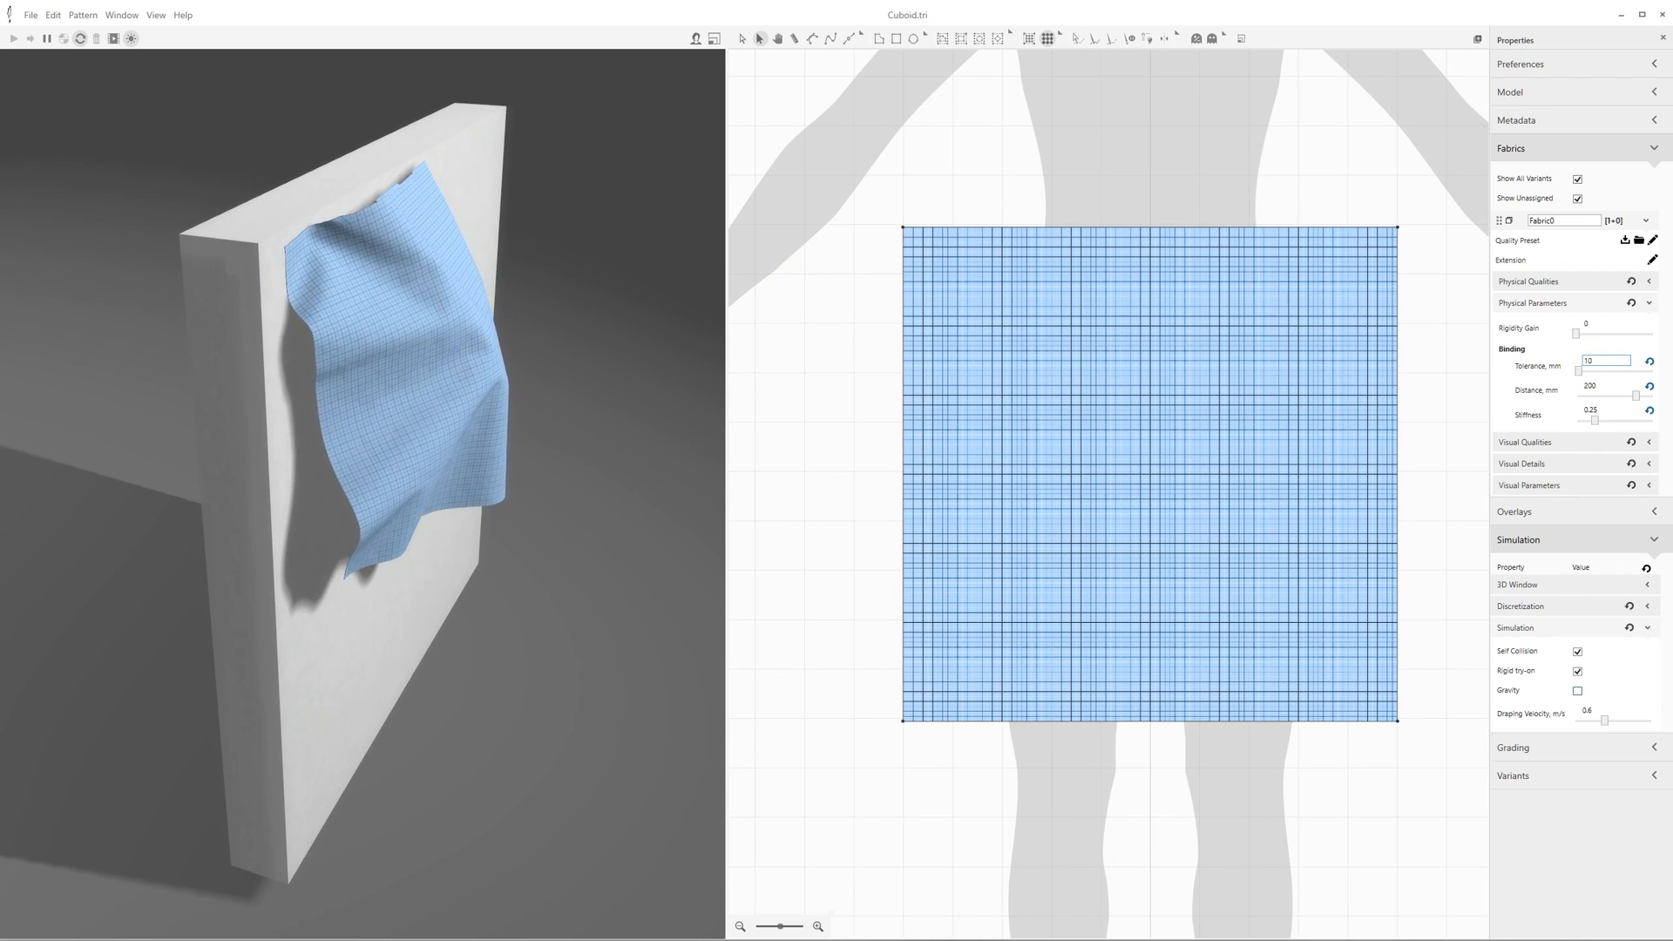
key(Return)
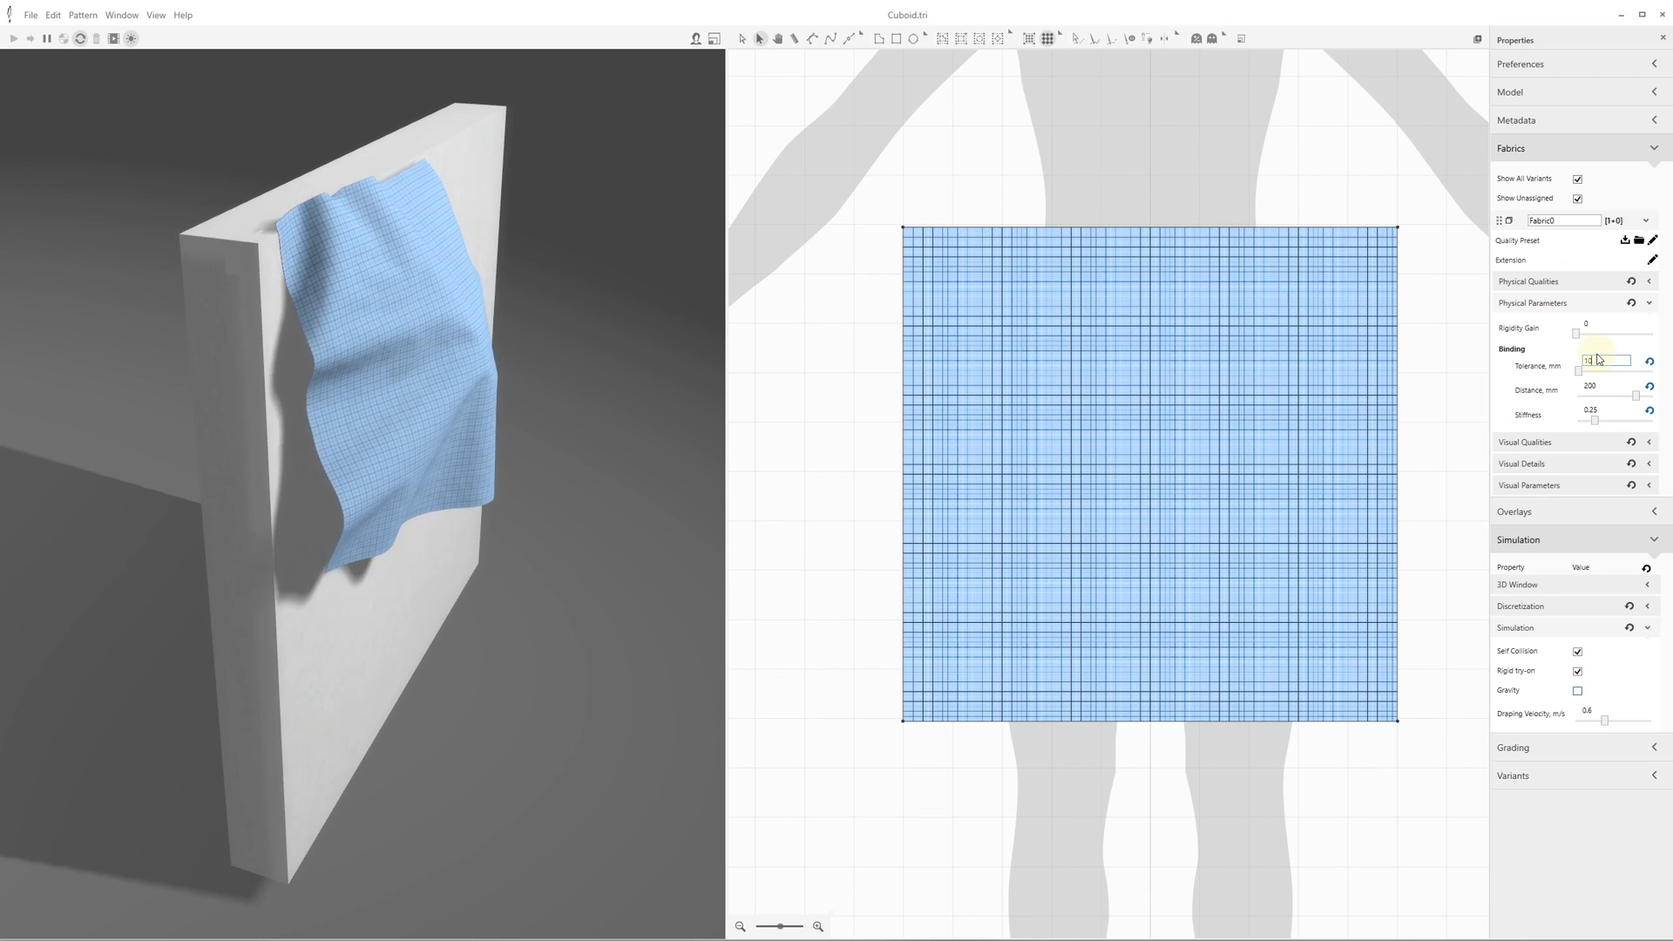
double_click(1612, 363)
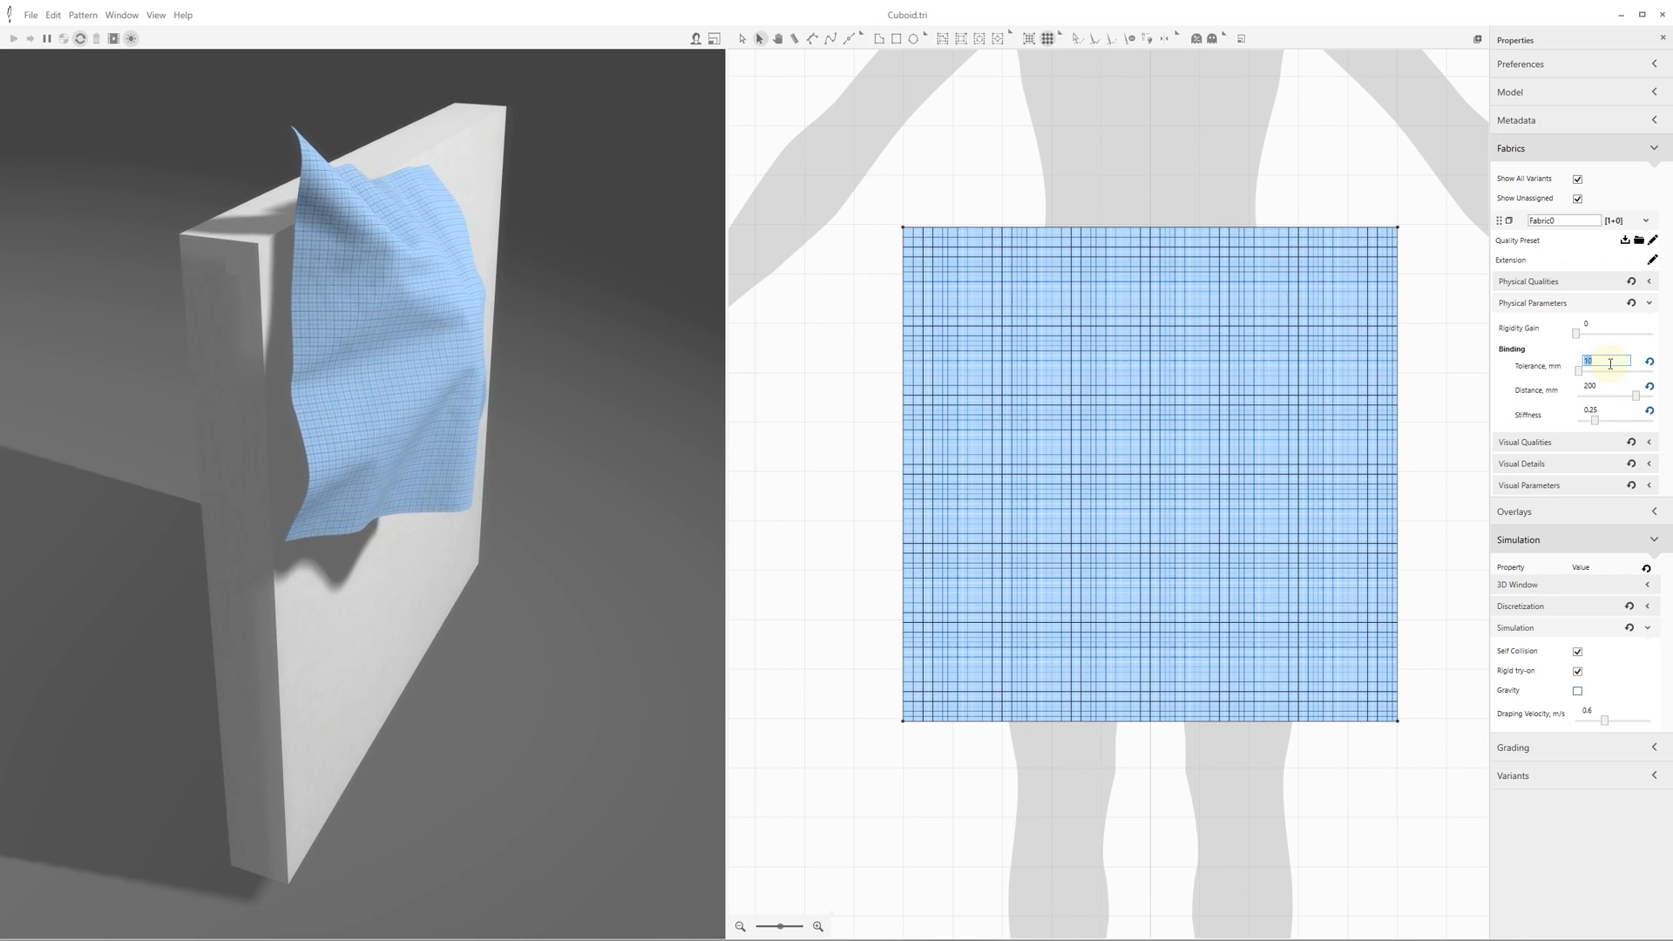
text(13)
key(Return)
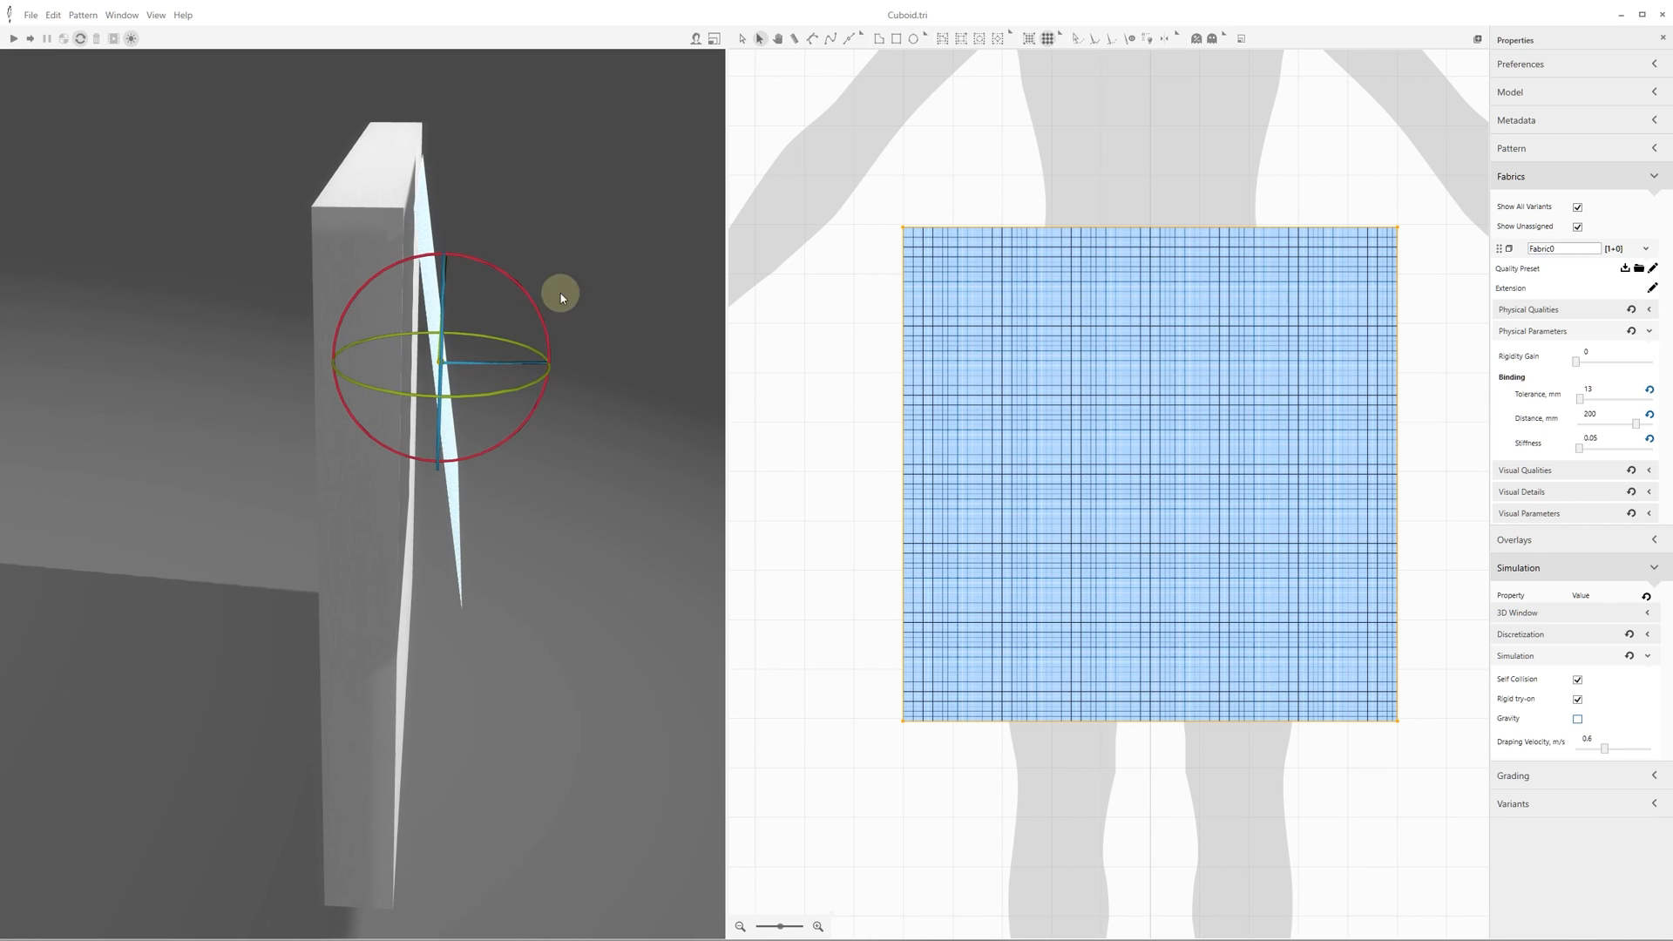
- Simulate the tilted cloth and pull its lower edge and upper part away from the cuboid
right_drag(607, 237, 601, 243)
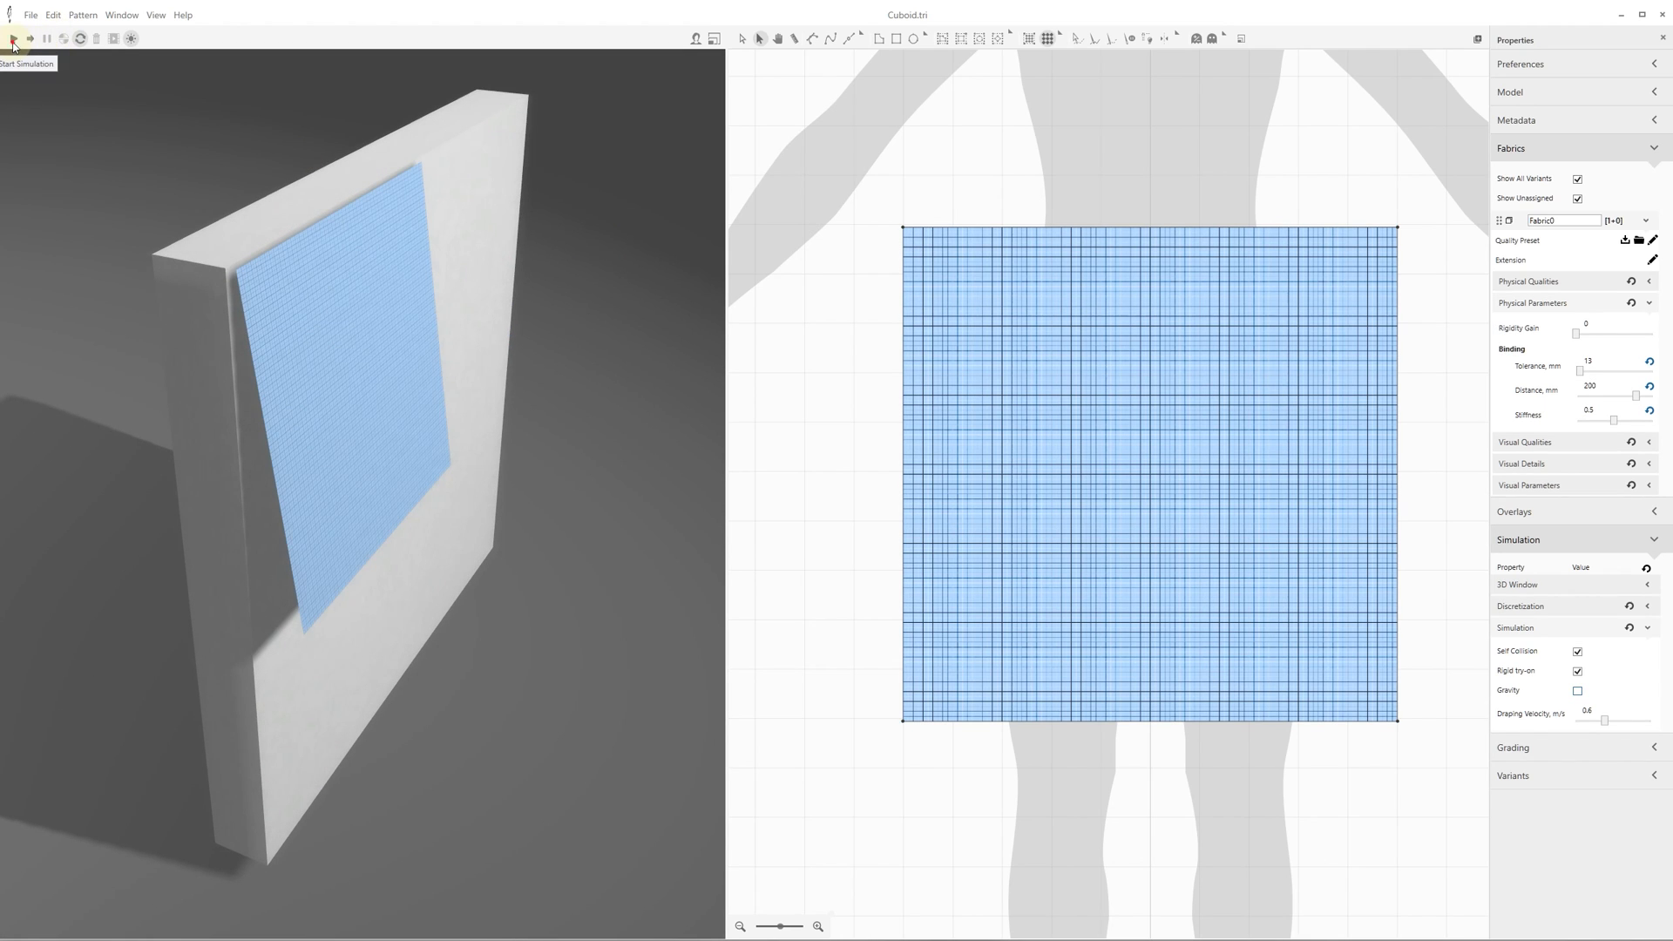
click(13, 41)
click(13, 41)
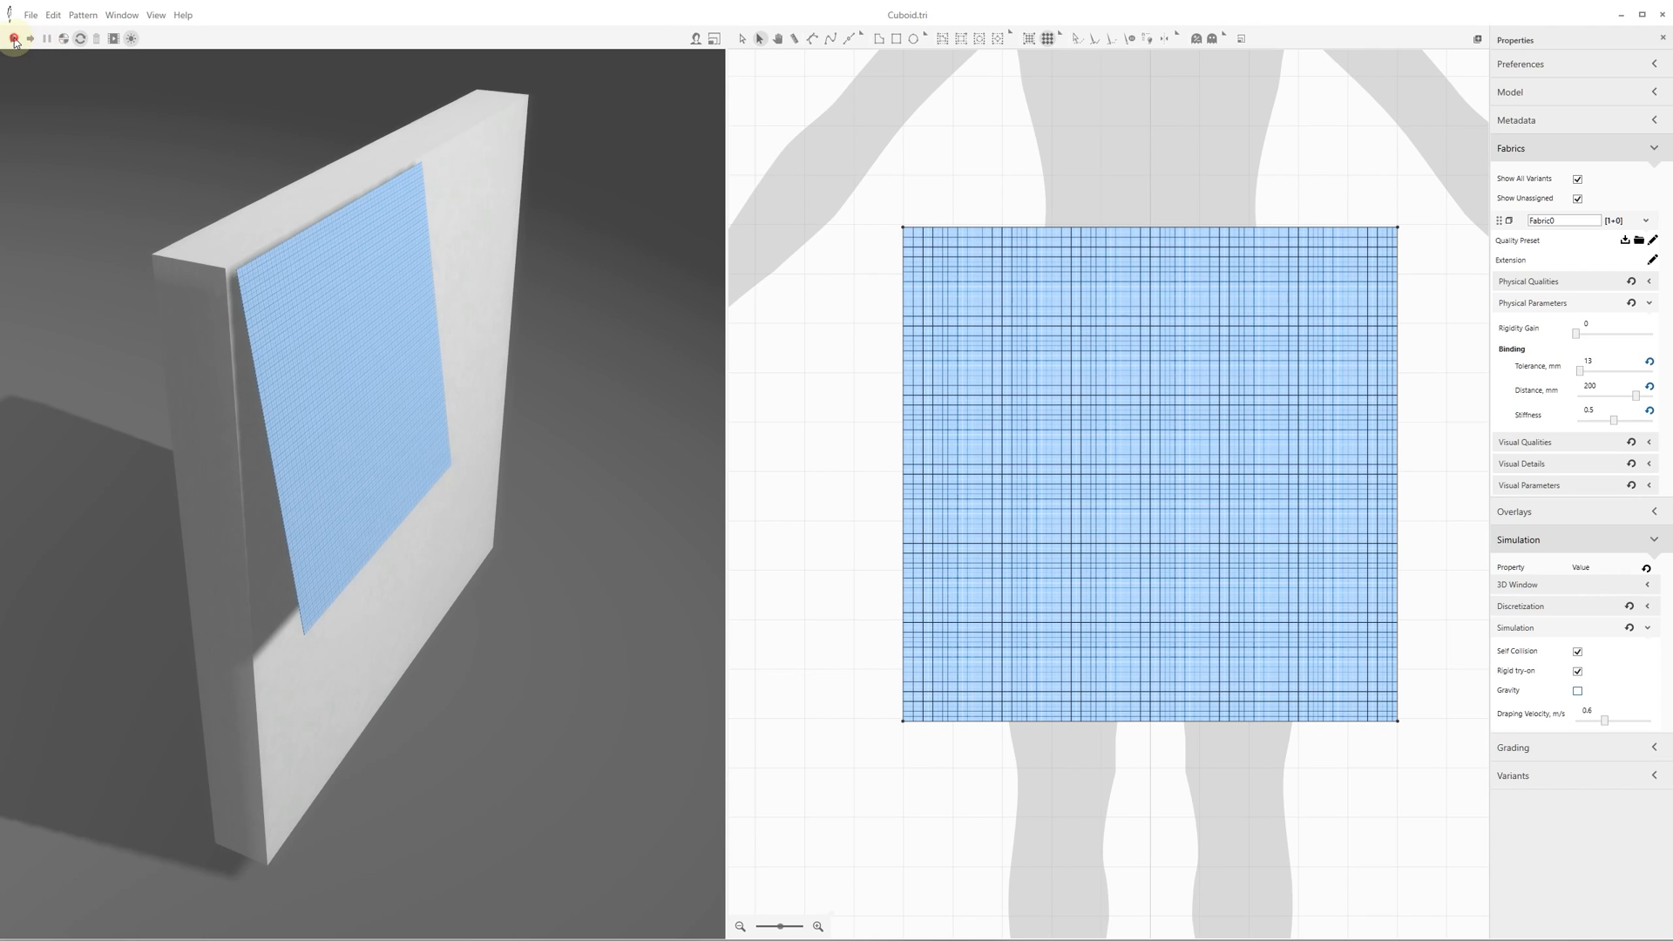
drag(389, 512, 706, 529)
mouse_move(354, 246)
mouse_down()
mouse_move(432, 190)
mouse_move(324, 259)
mouse_move(514, 116)
mouse_up()
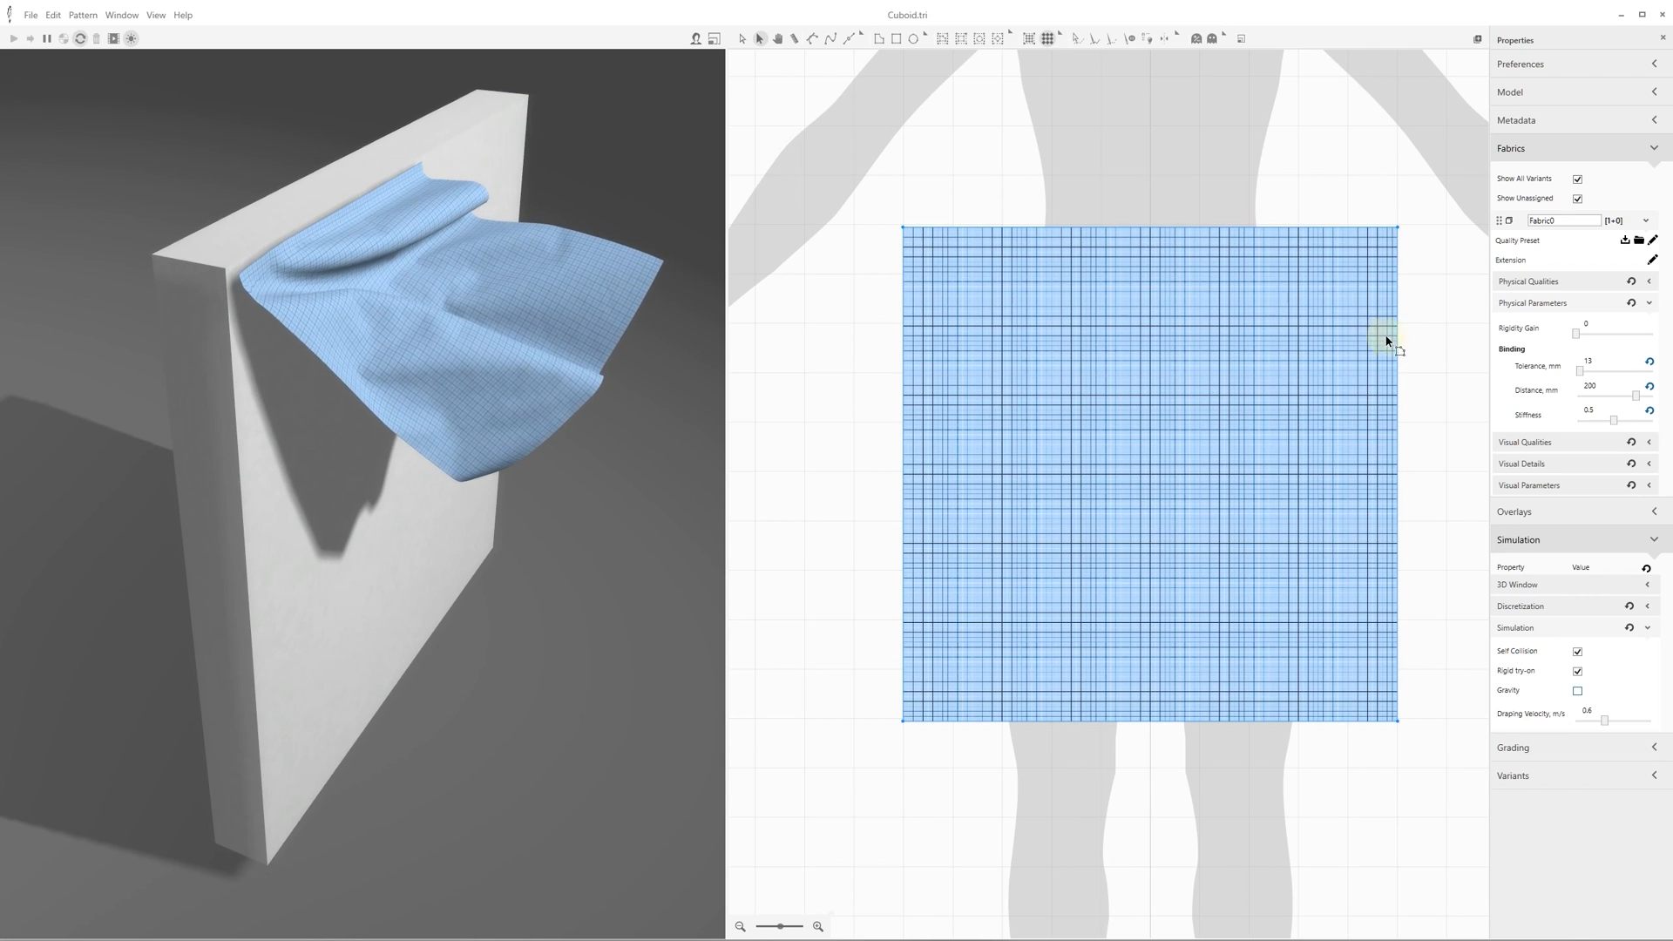
- Set the fabric's binding tolerance to 25 mm during the simulation
click(1587, 361)
text(25)
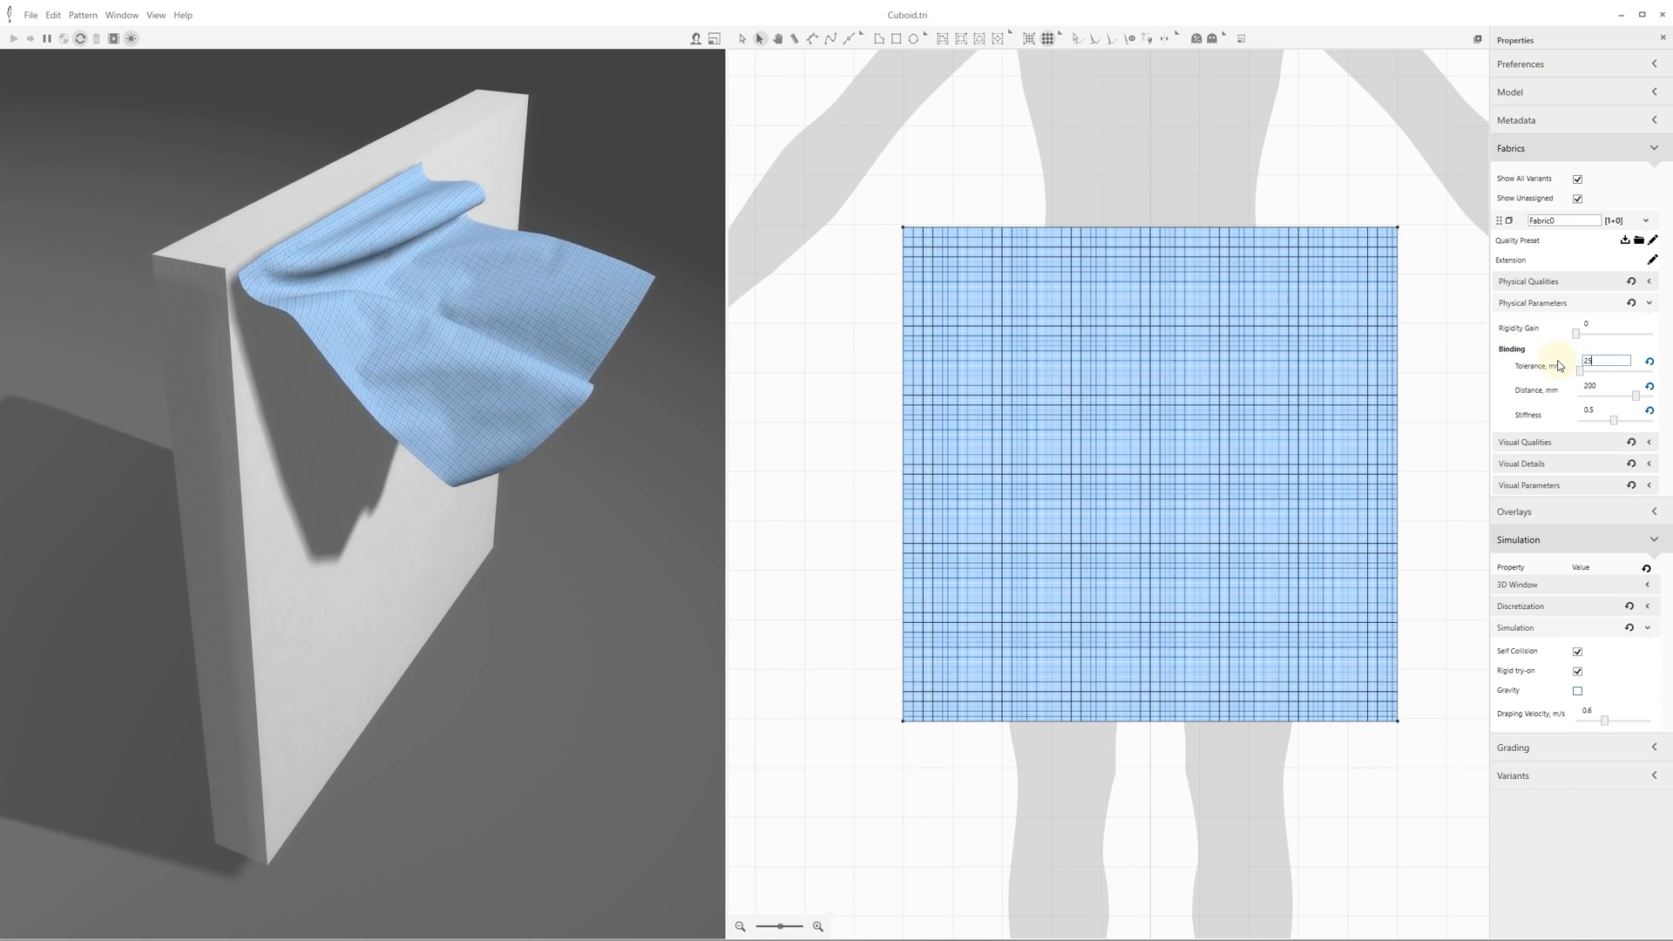
key(Return)
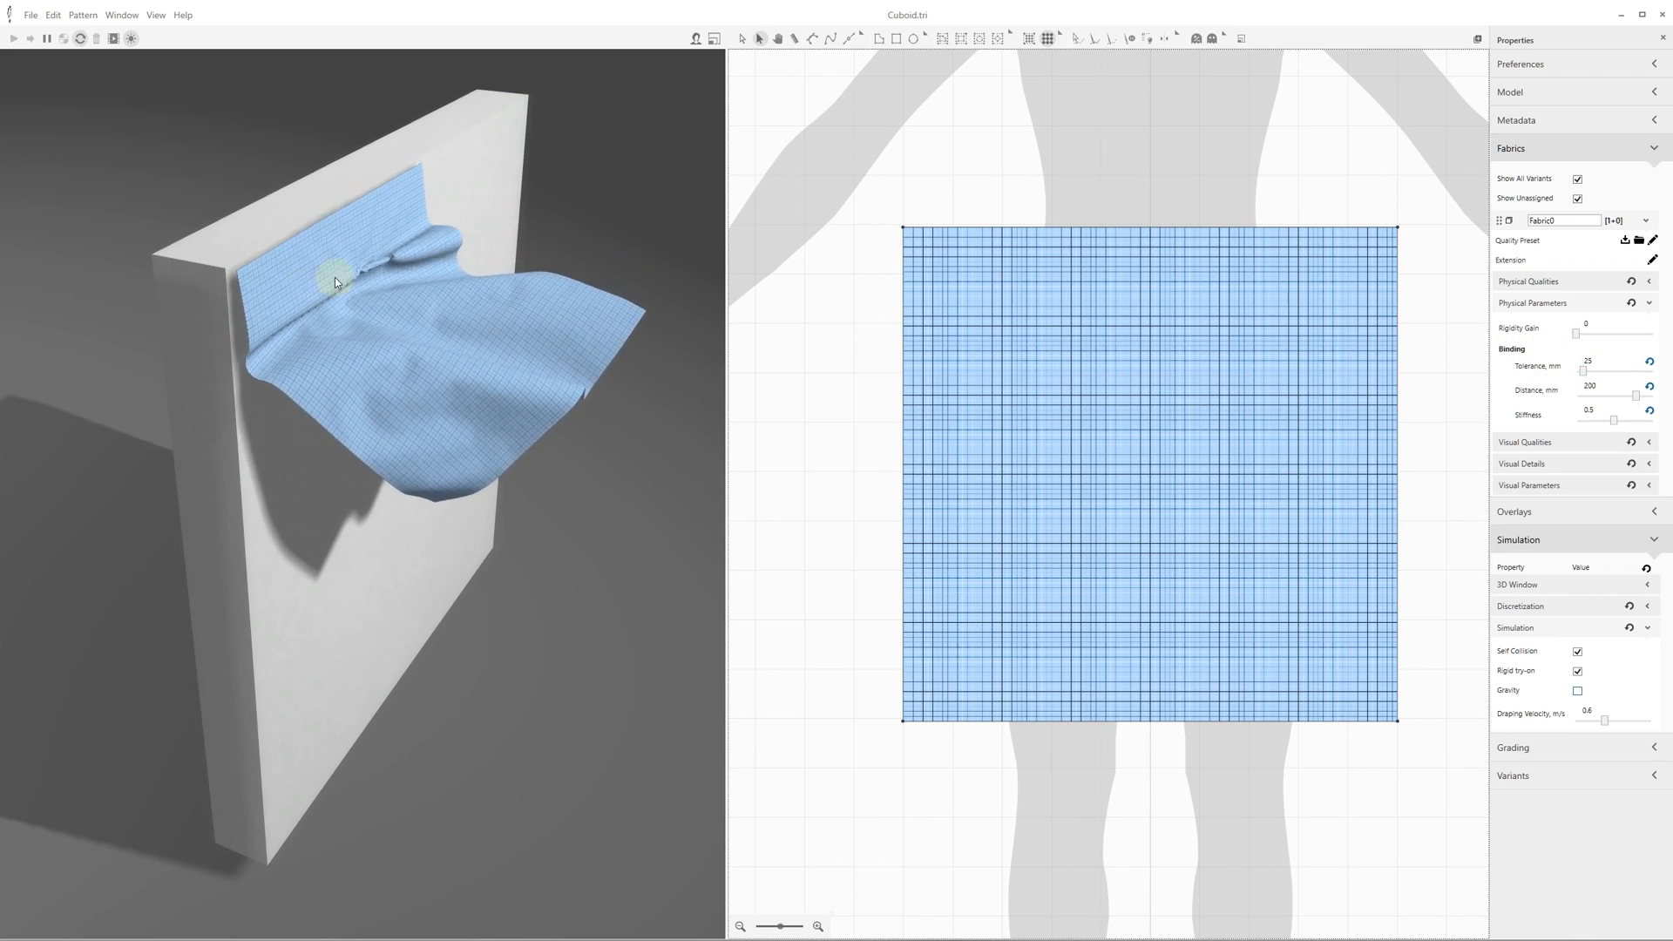
- Pull the loose part of the cloth farther away from the cuboid and turn gravity back on
drag(521, 211, 537, 206)
mouse_move(608, 367)
mouse_down()
mouse_move(721, 442)
mouse_move(870, 354)
mouse_move(755, 356)
mouse_up()
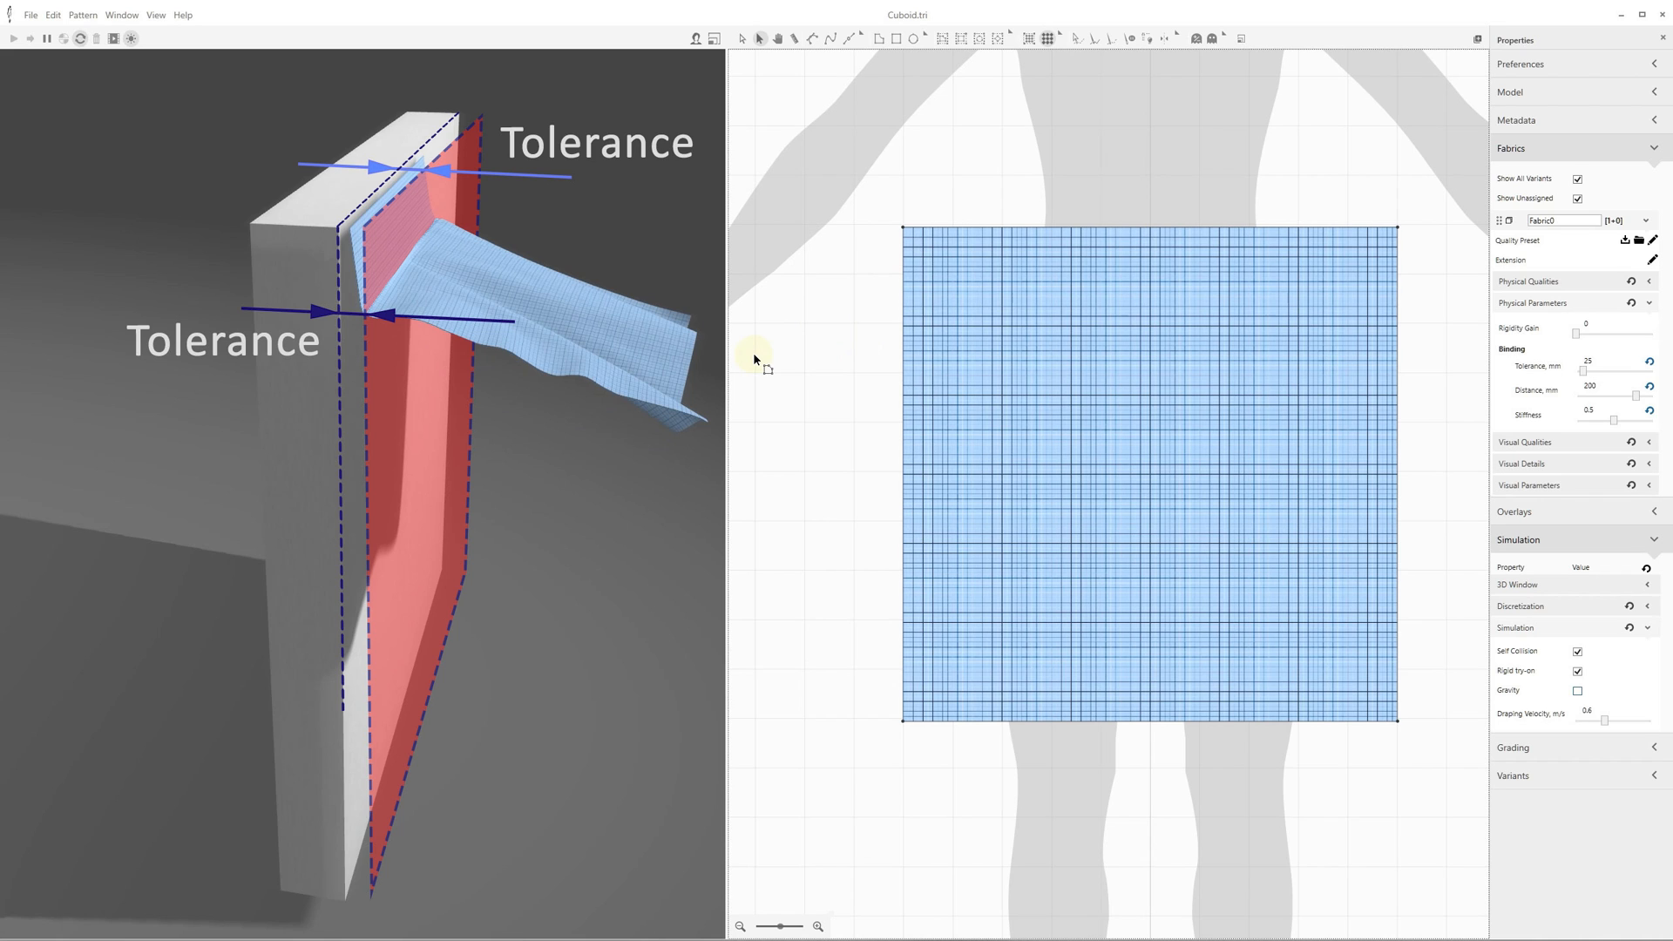
click(1579, 692)
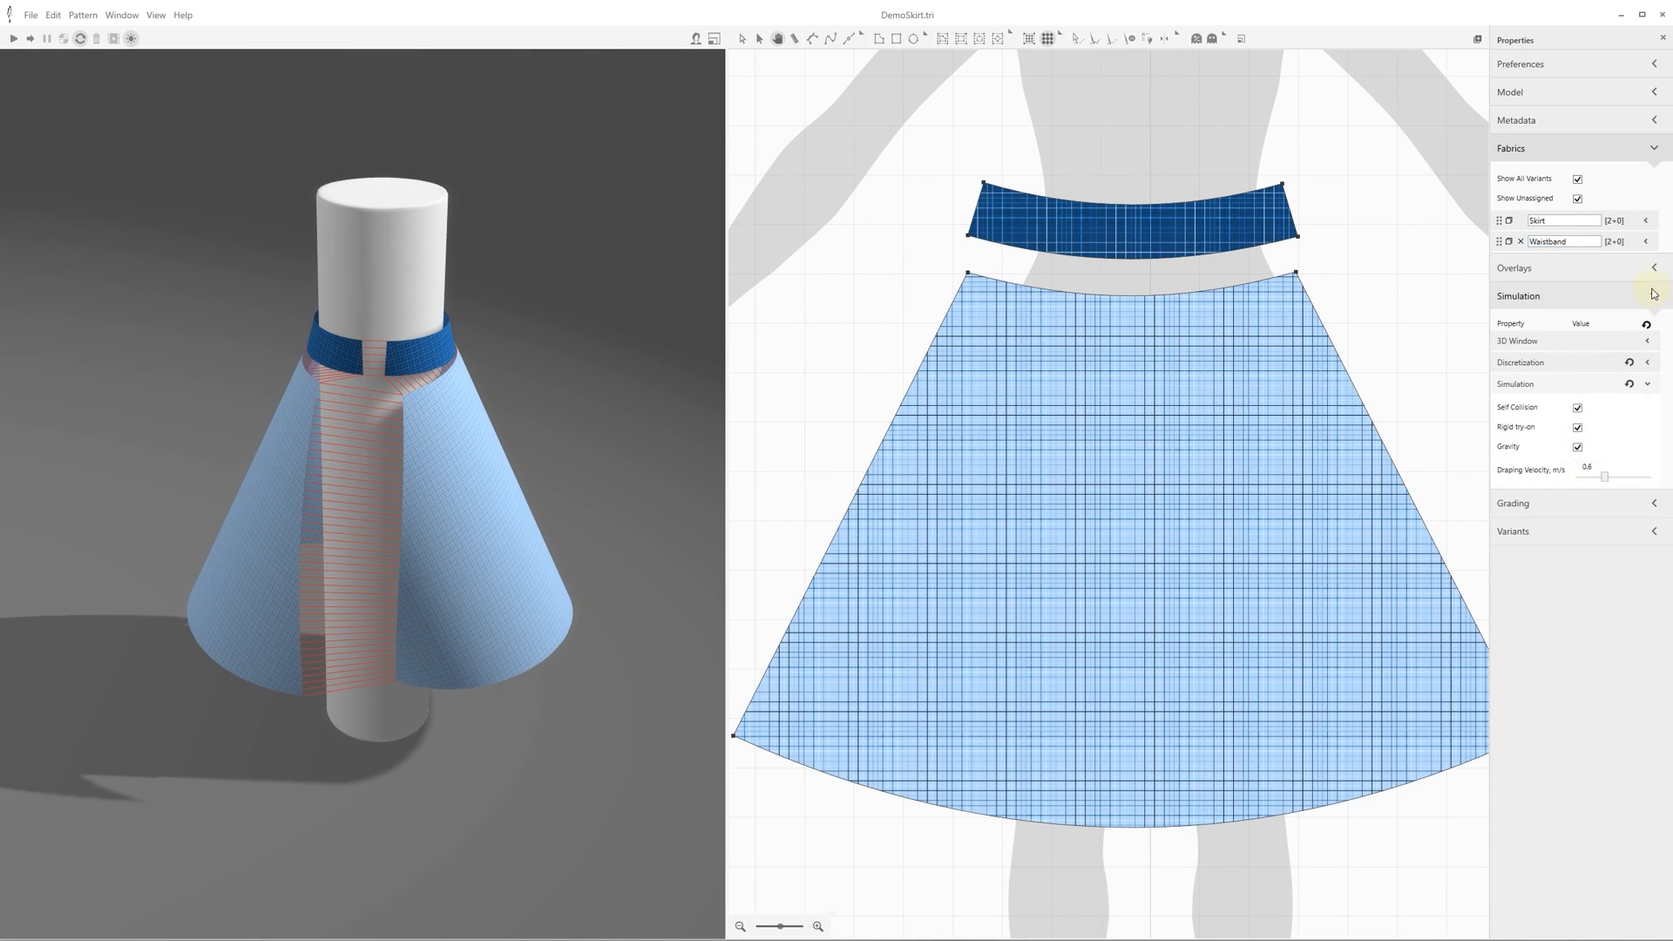
- Open the Waistband fabric's physical parameters, simulate the skirt on the cylinder without binding, and reset the garment
click(1647, 244)
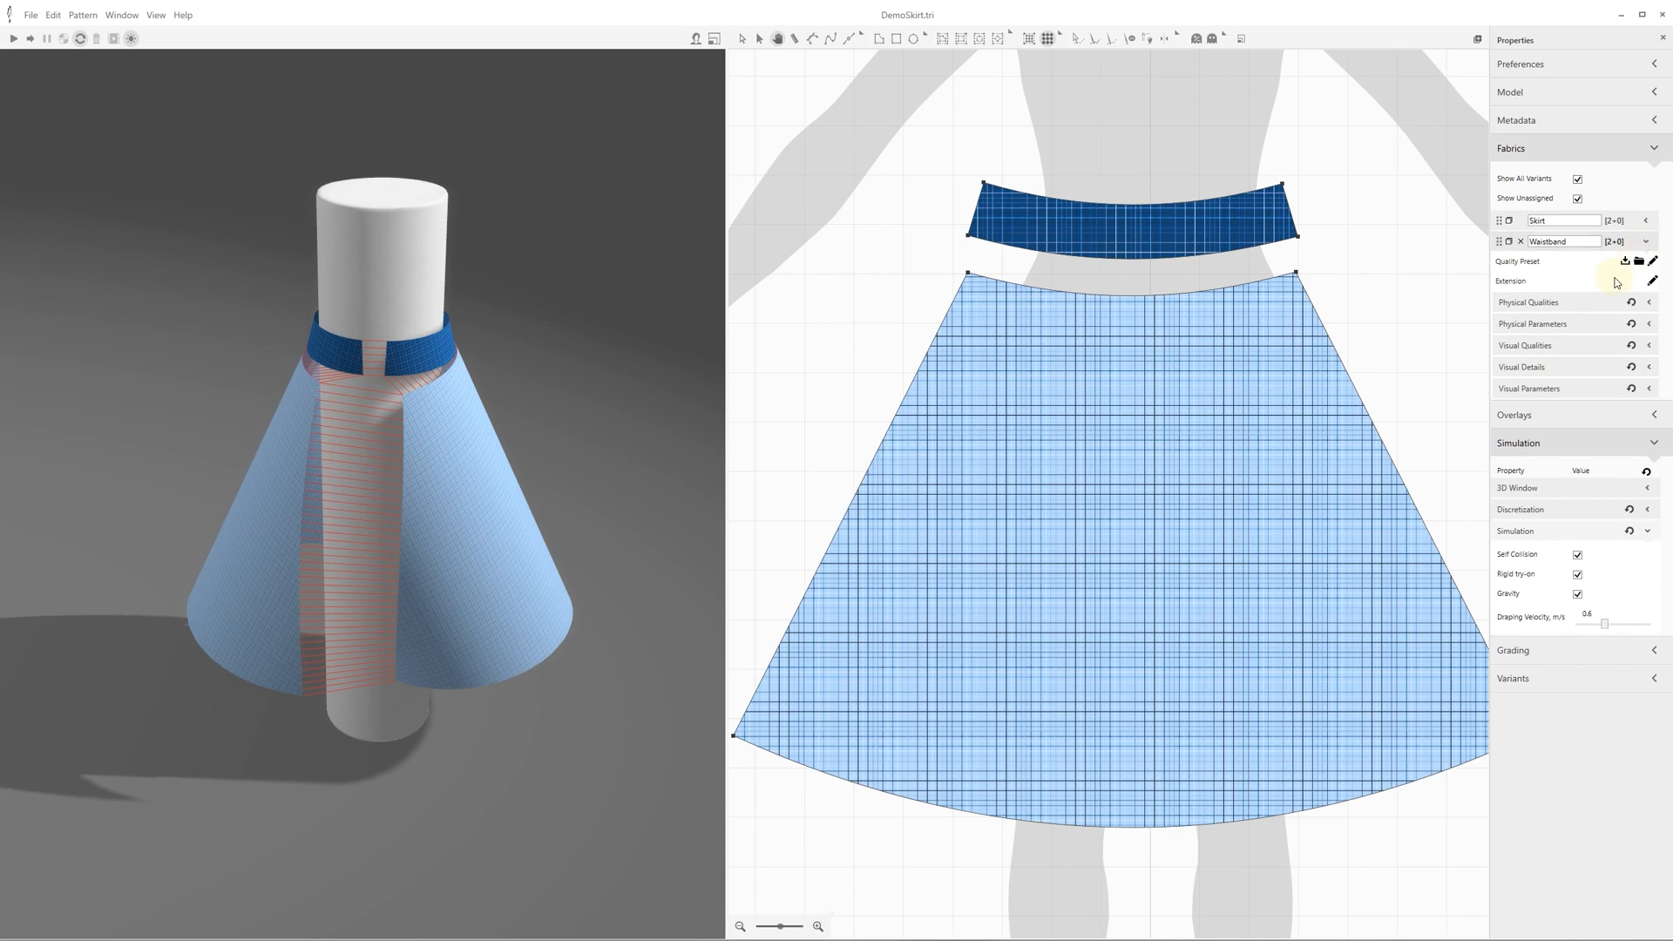
click(1569, 324)
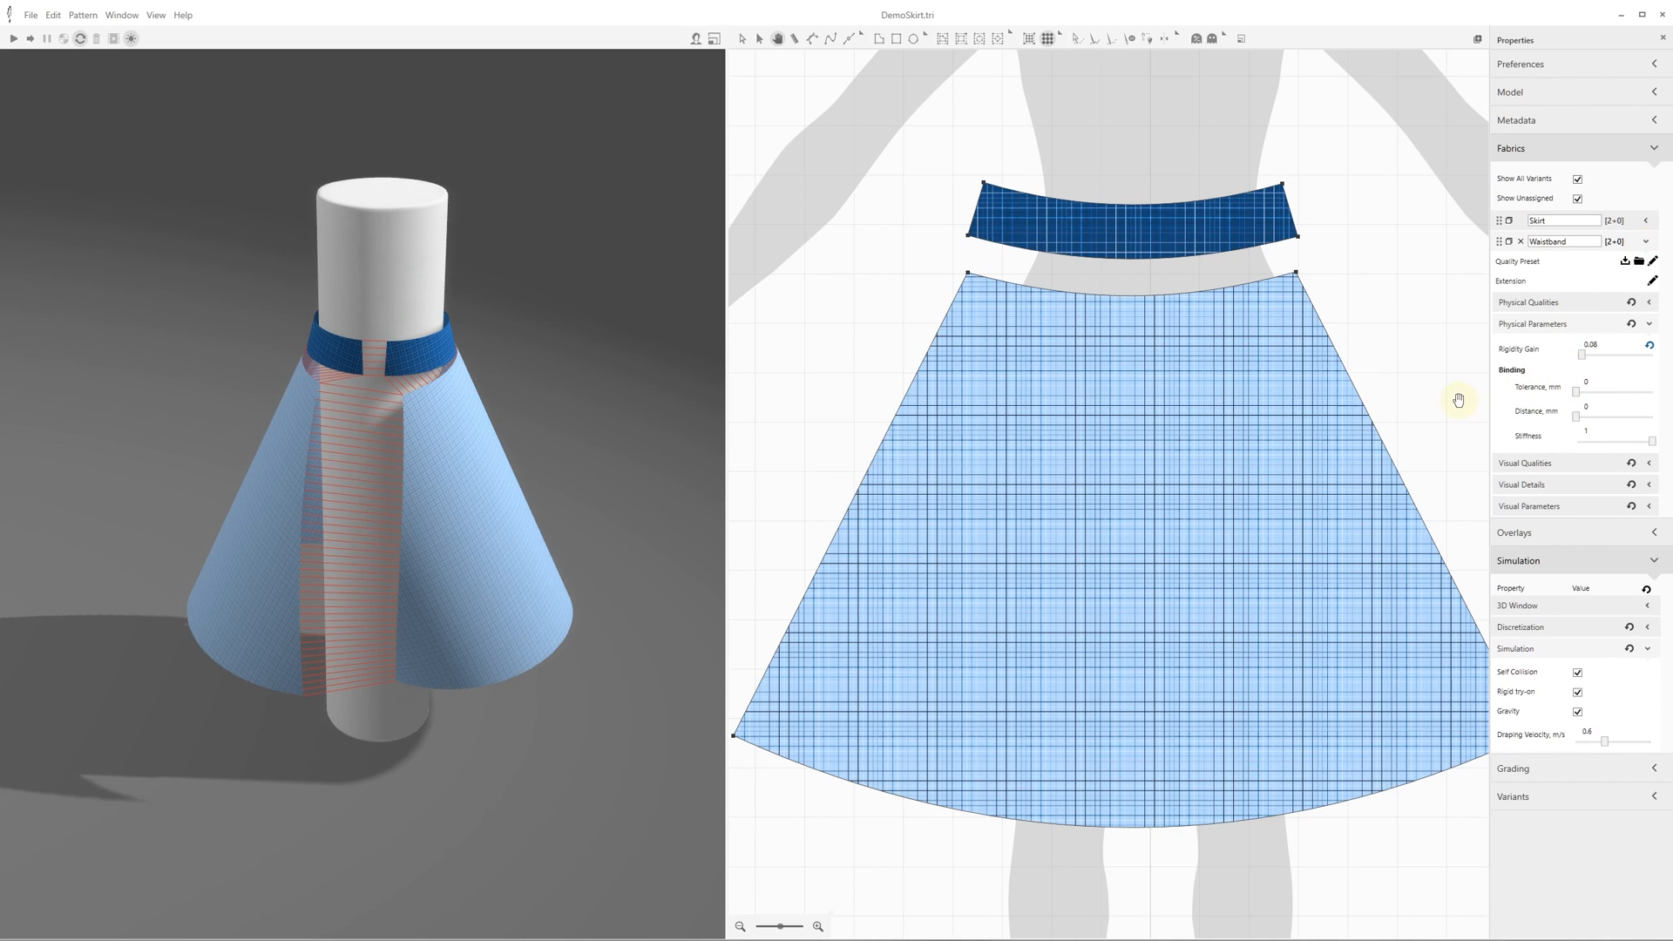
click(14, 40)
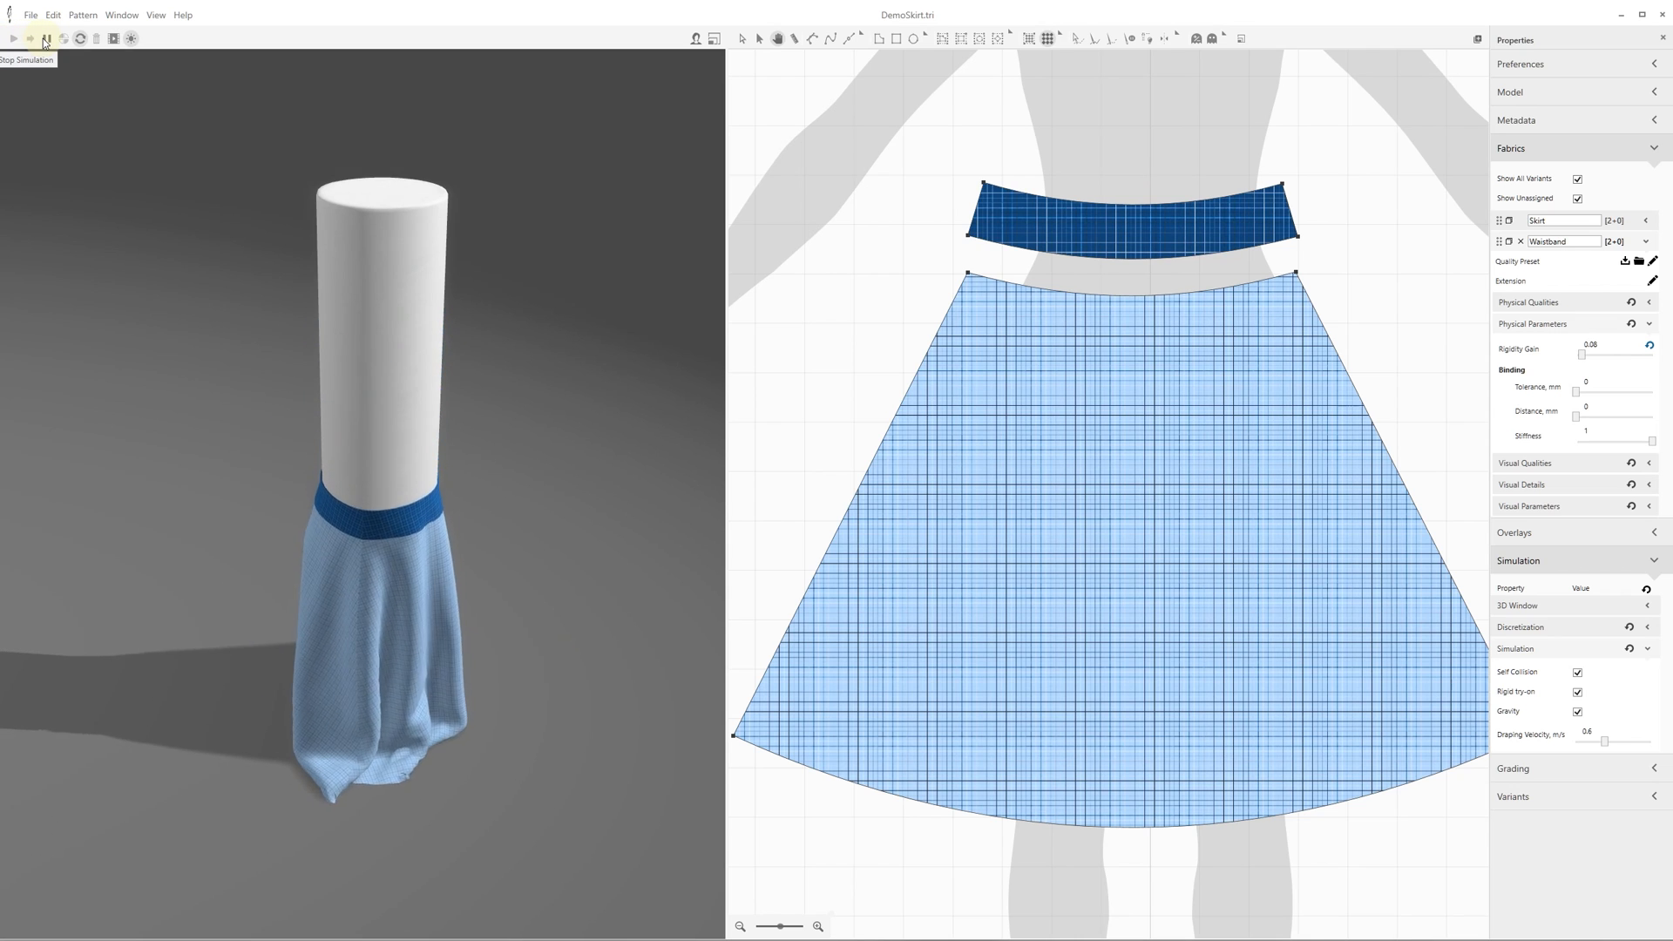
click(44, 39)
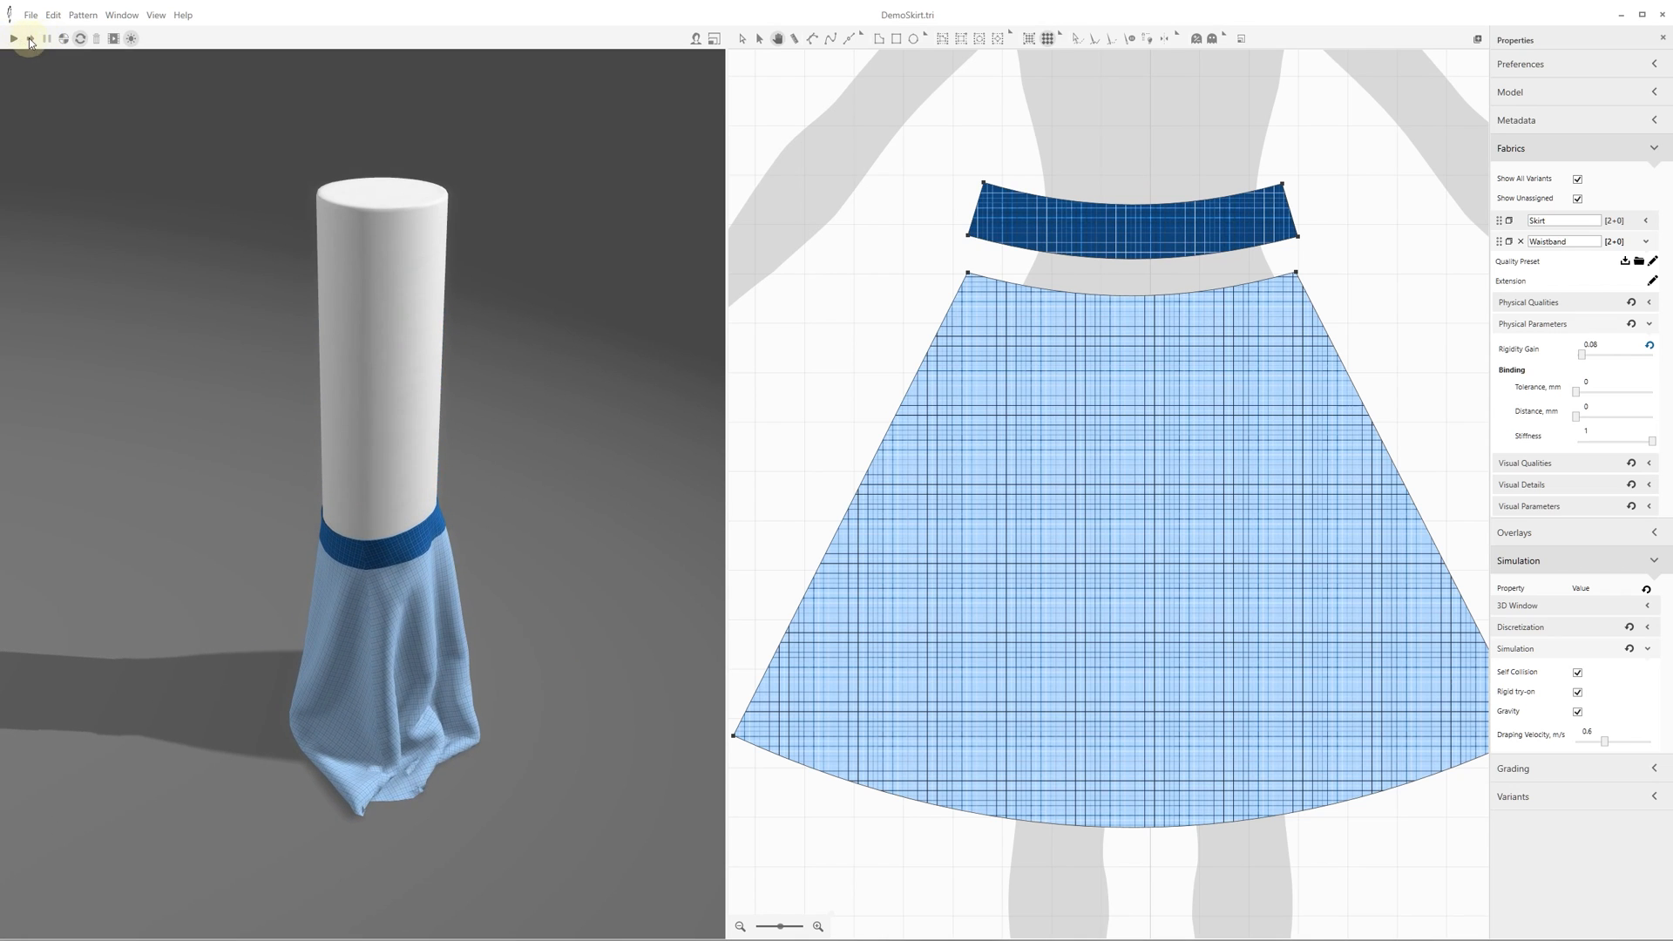
click(63, 39)
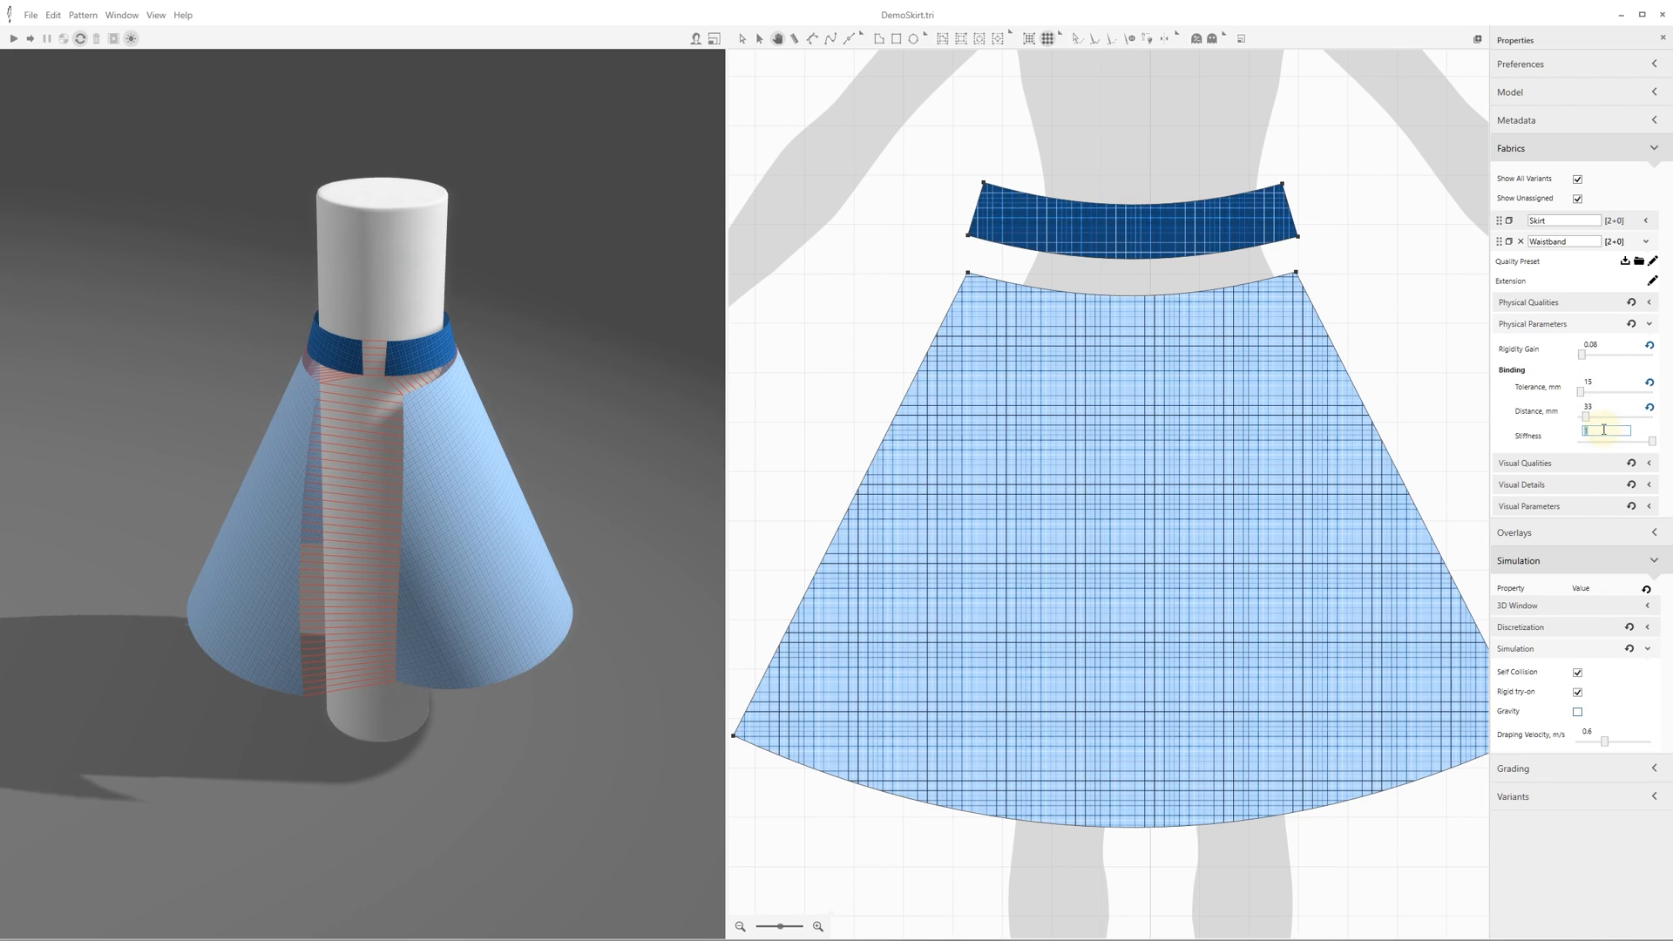
- Set the Waistband's binding to tolerance 15 mm, distance 33 mm and stiffness 0.5, simulate the skirt, and turn gravity on
key(Return)
click(15, 41)
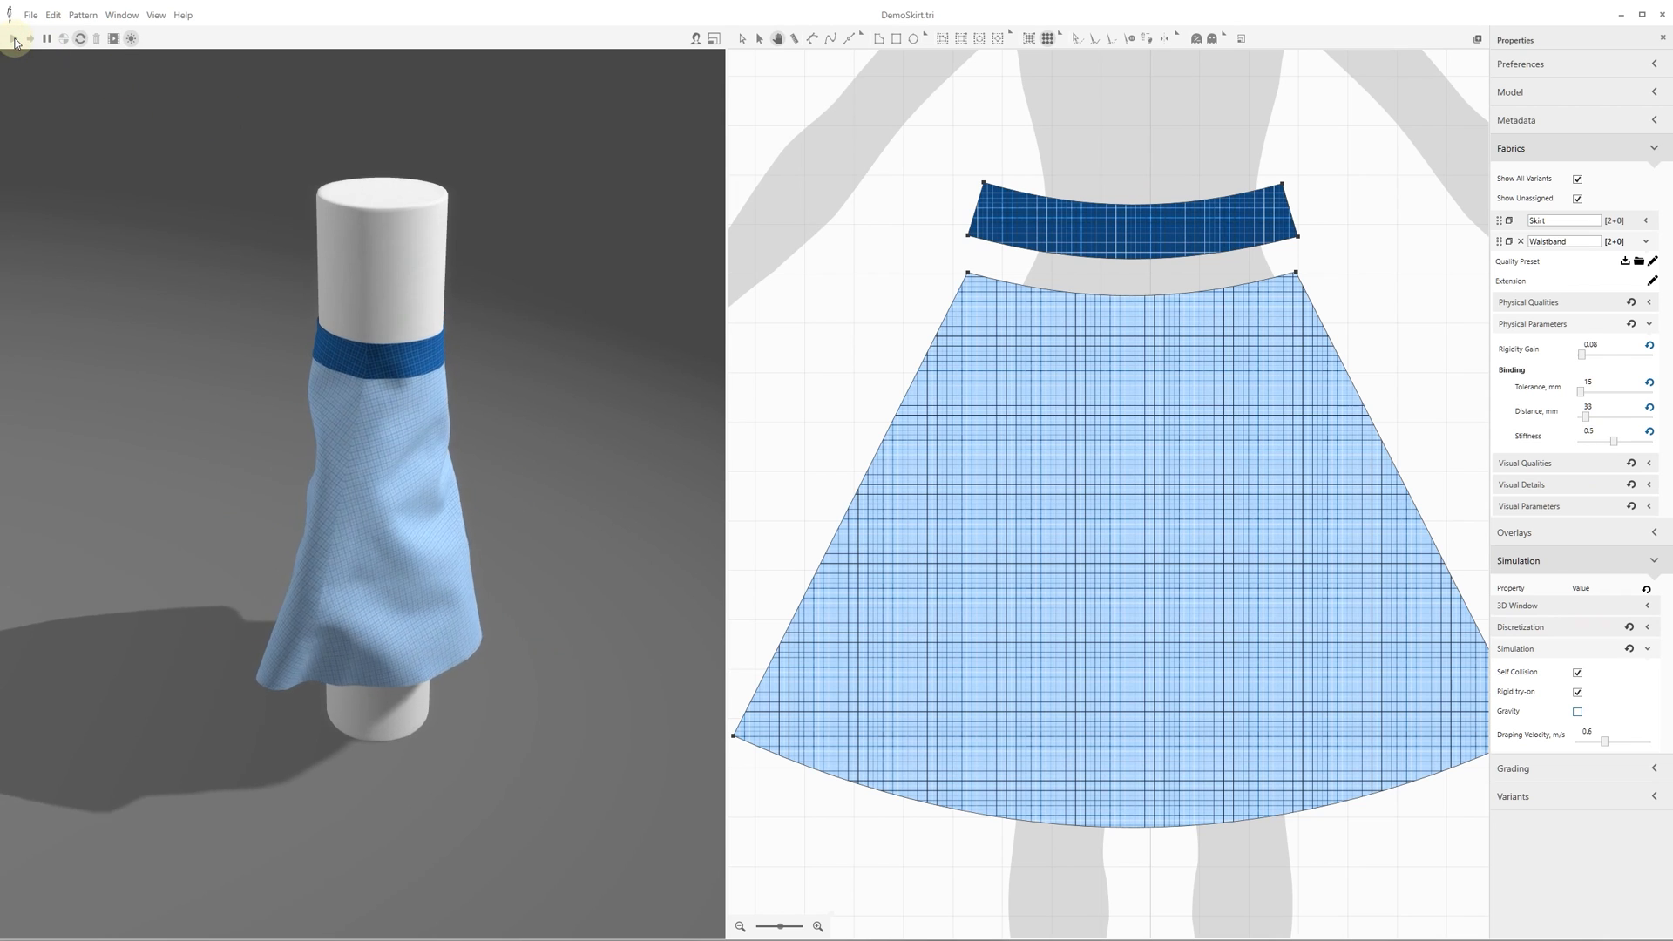
click(45, 42)
click(15, 40)
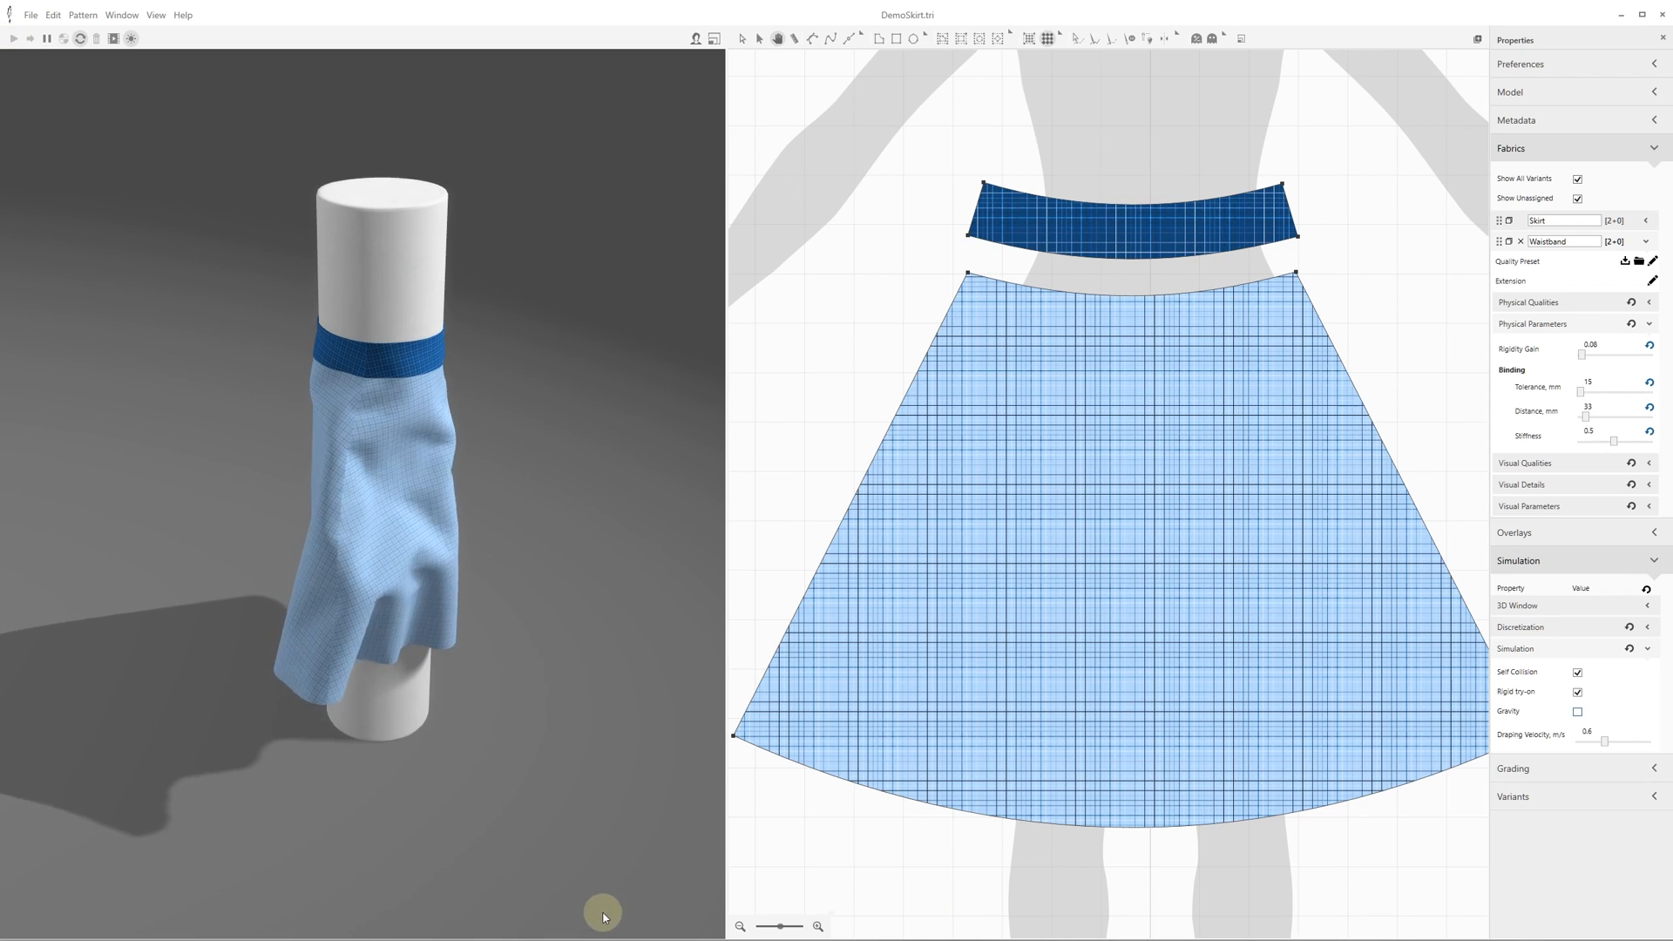
click(1578, 713)
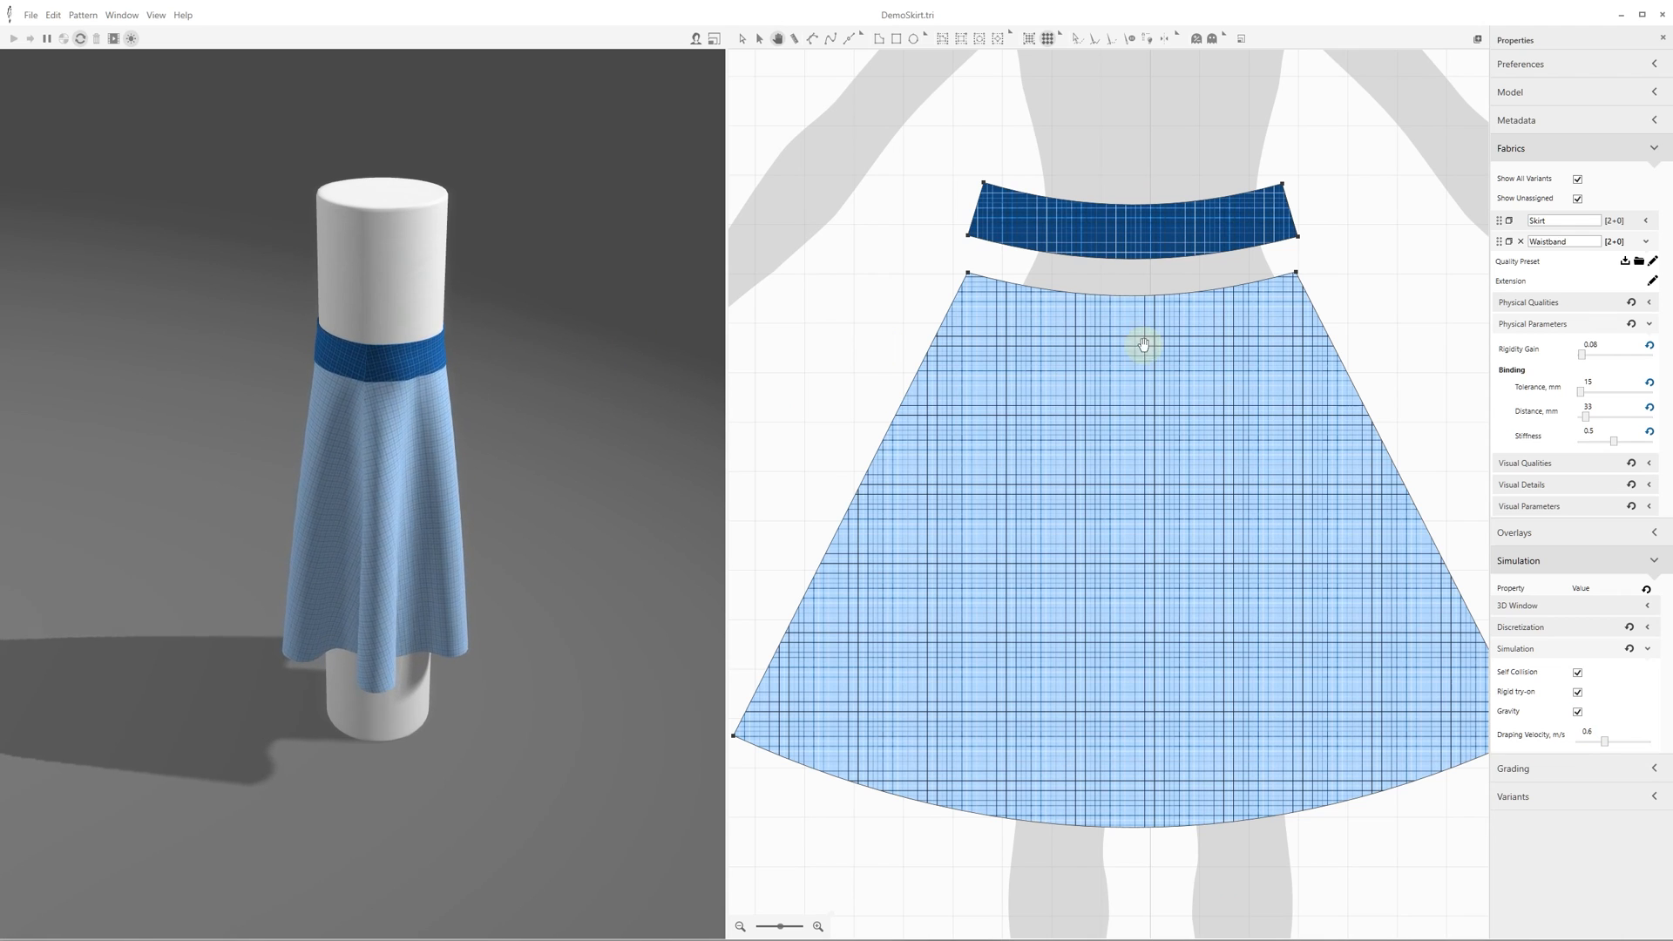
- Raise the Waistband's binding stiffness to 0.68 and pull the skirt and its waistband away from the cylinder during the simulation
click(1607, 433)
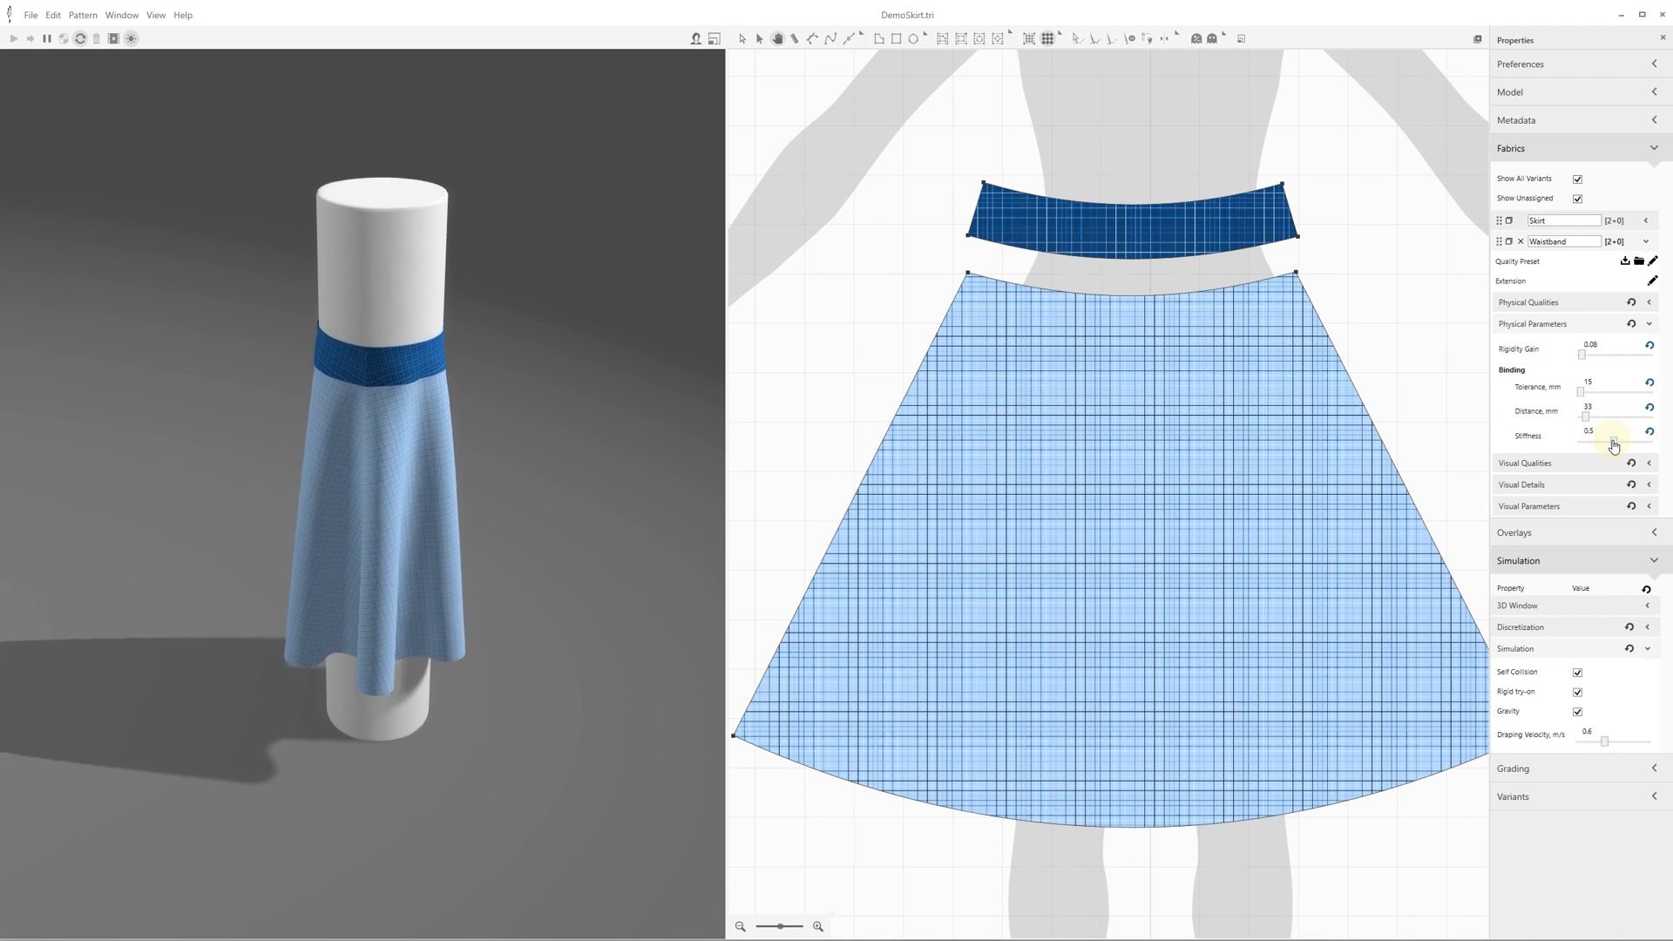
drag(1613, 446, 1627, 445)
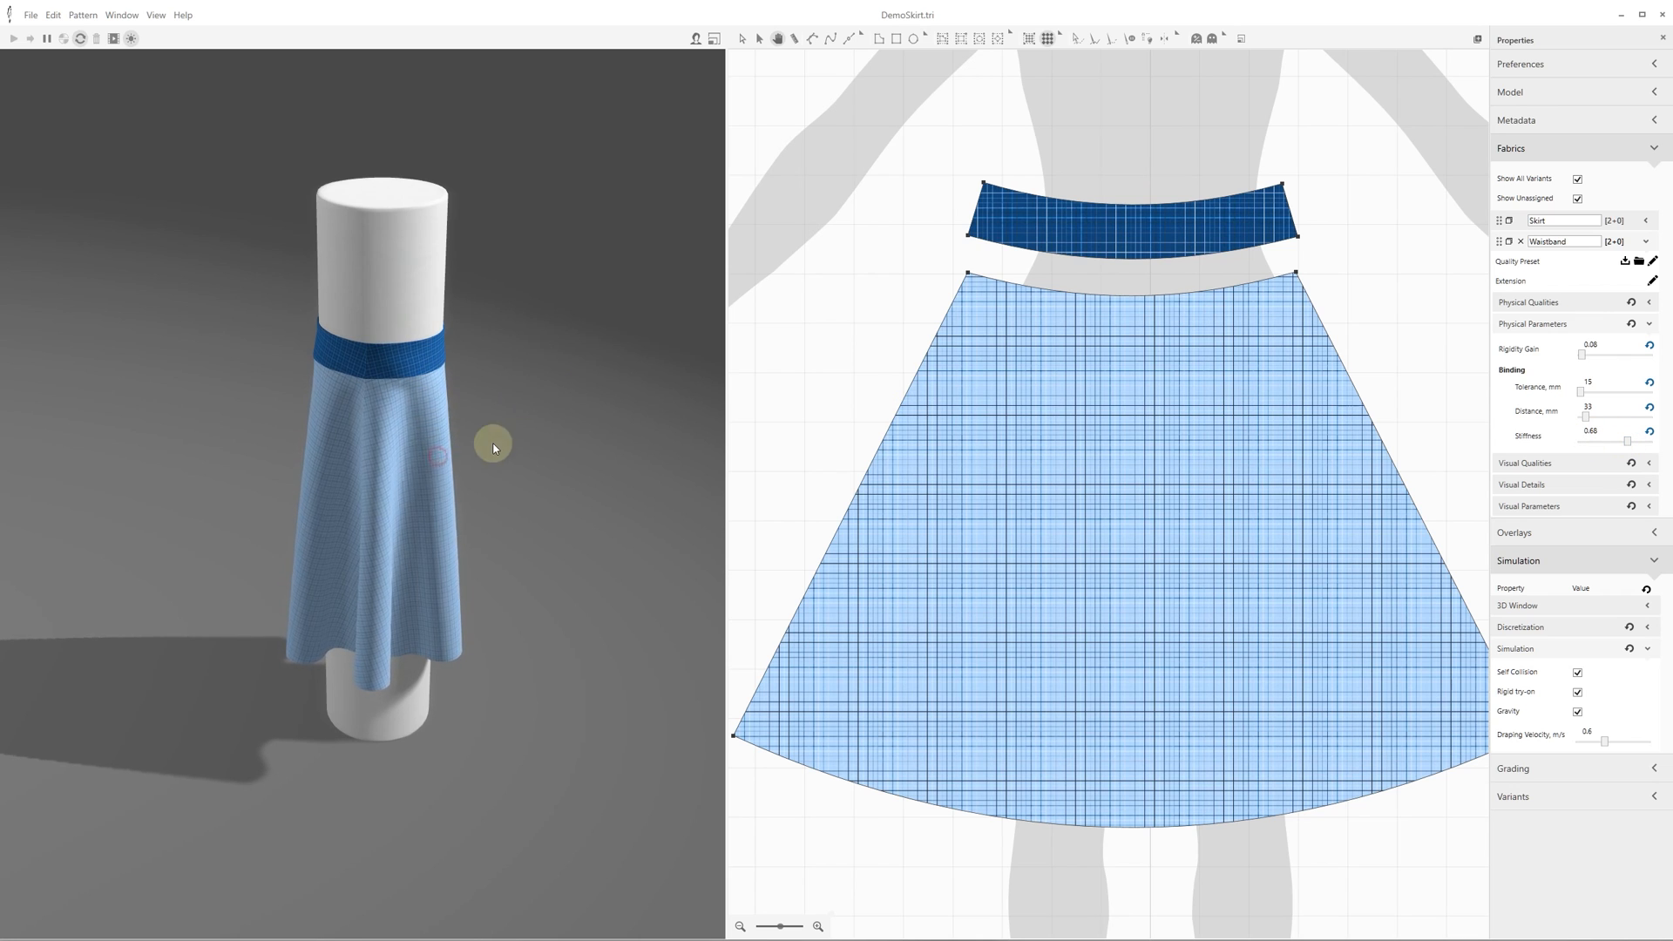
drag(493, 449, 687, 411)
mouse_move(687, 408)
right_down()
mouse_move(636, 368)
mouse_move(567, 371)
right_up()
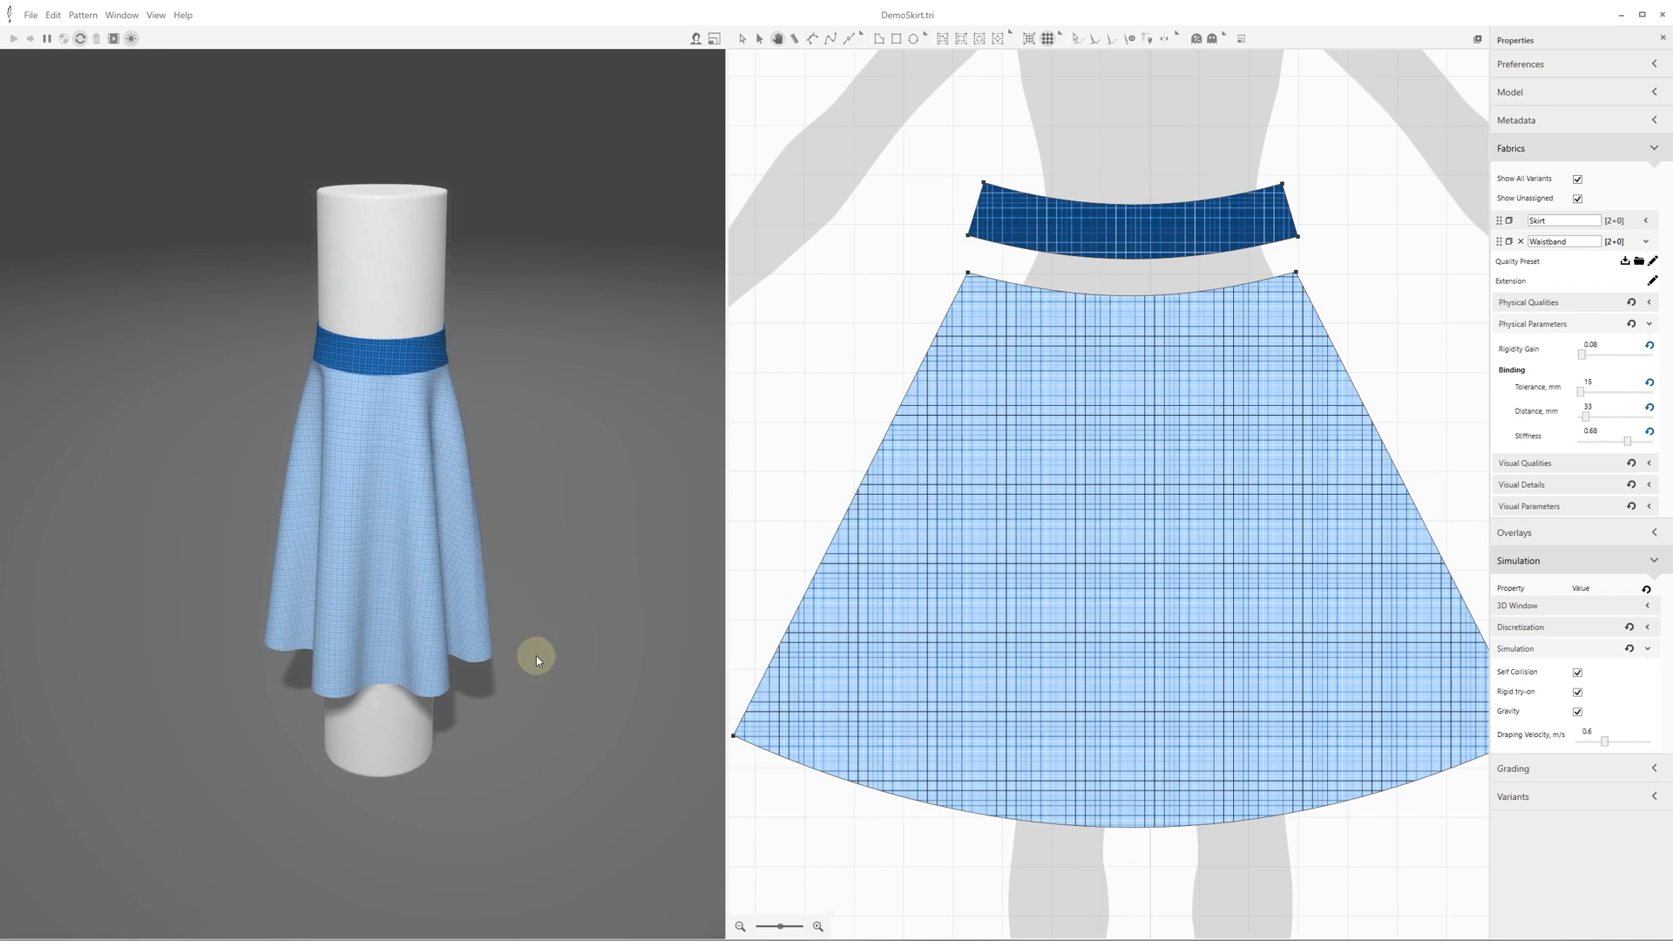
drag(429, 358, 488, 612)
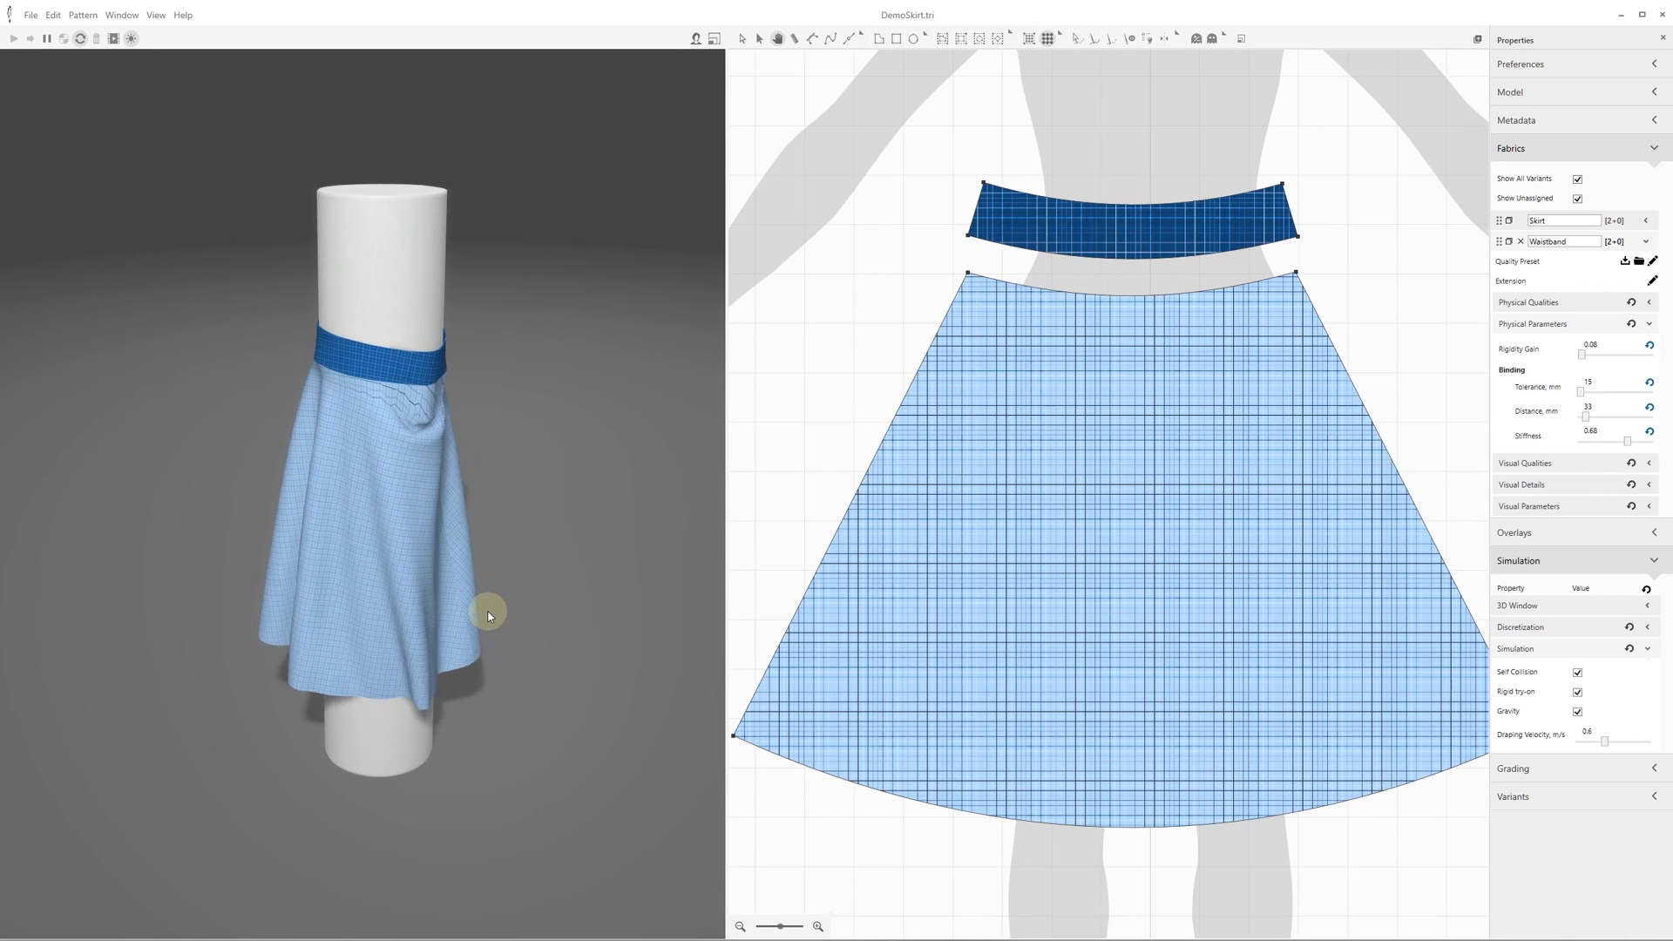
- Reset the garment and set the Skirt fabric's binding to tolerance 33 mm, distance 111 mm and stiffness 0.5
click(66, 39)
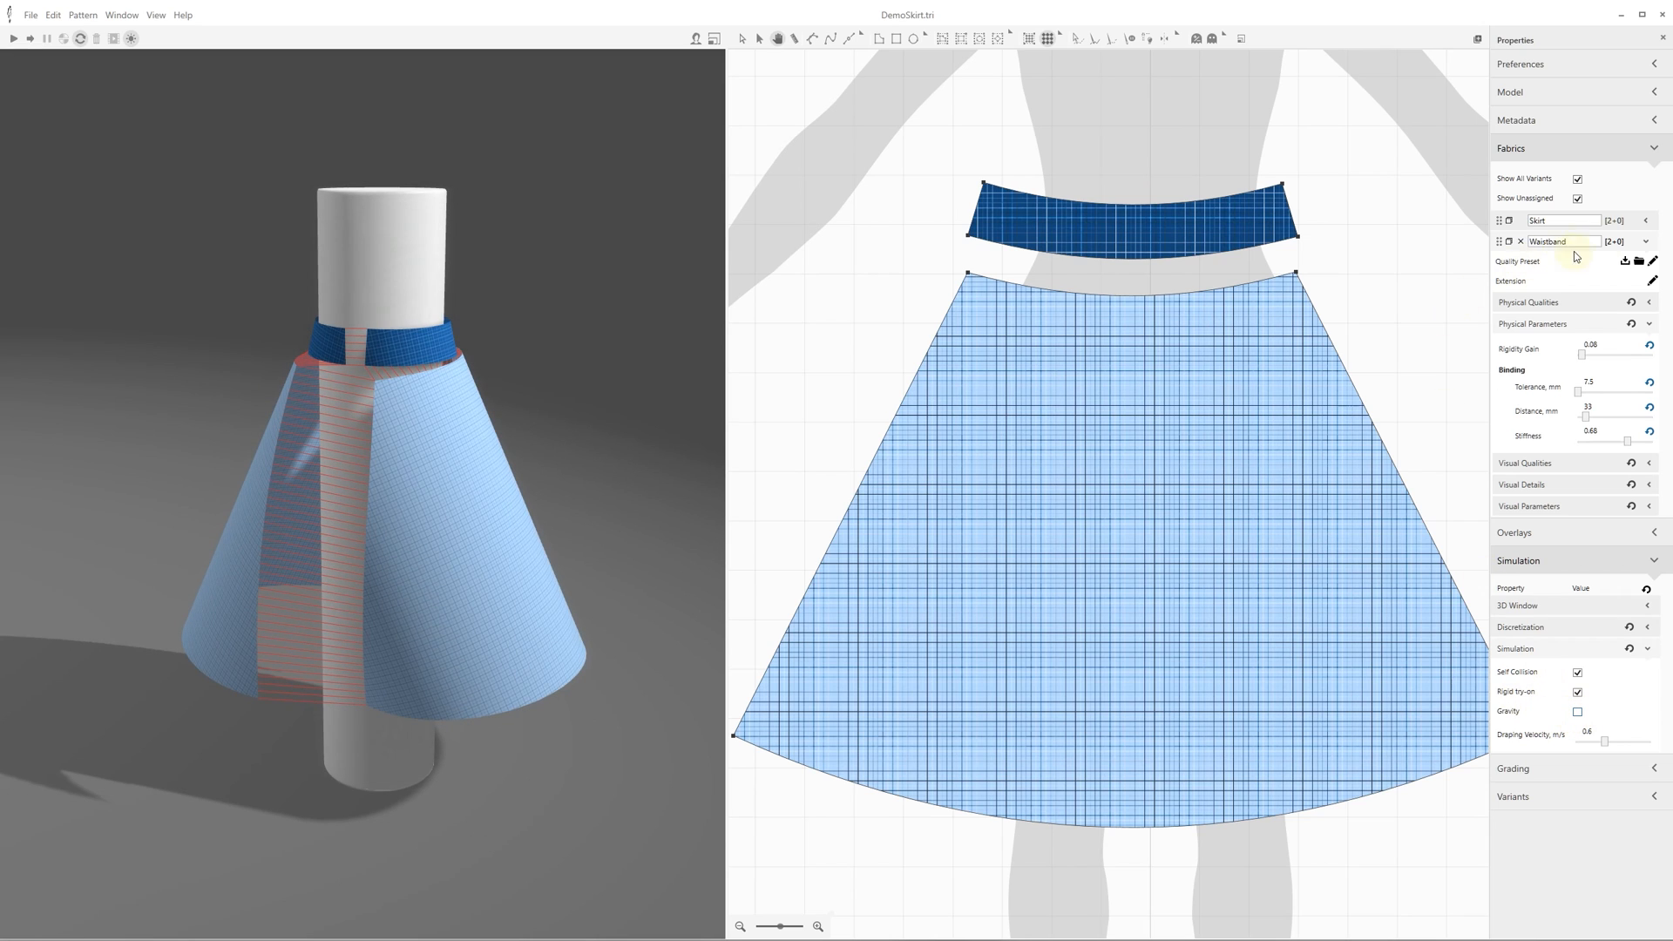
click(1647, 221)
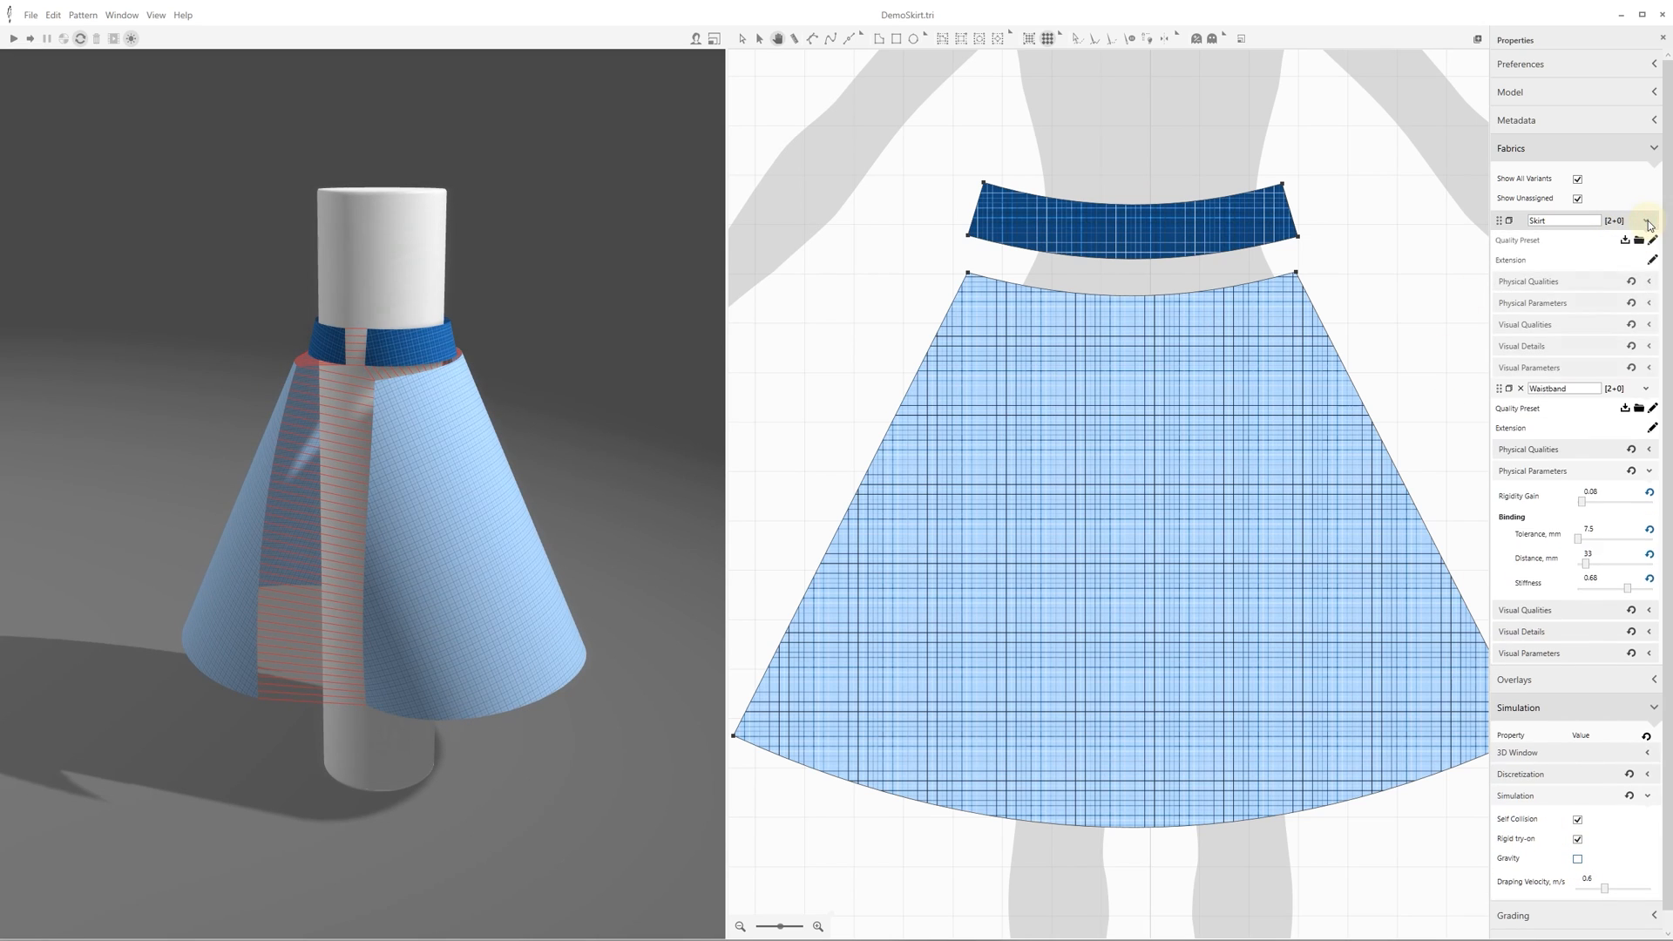
click(1569, 304)
double_click(1593, 360)
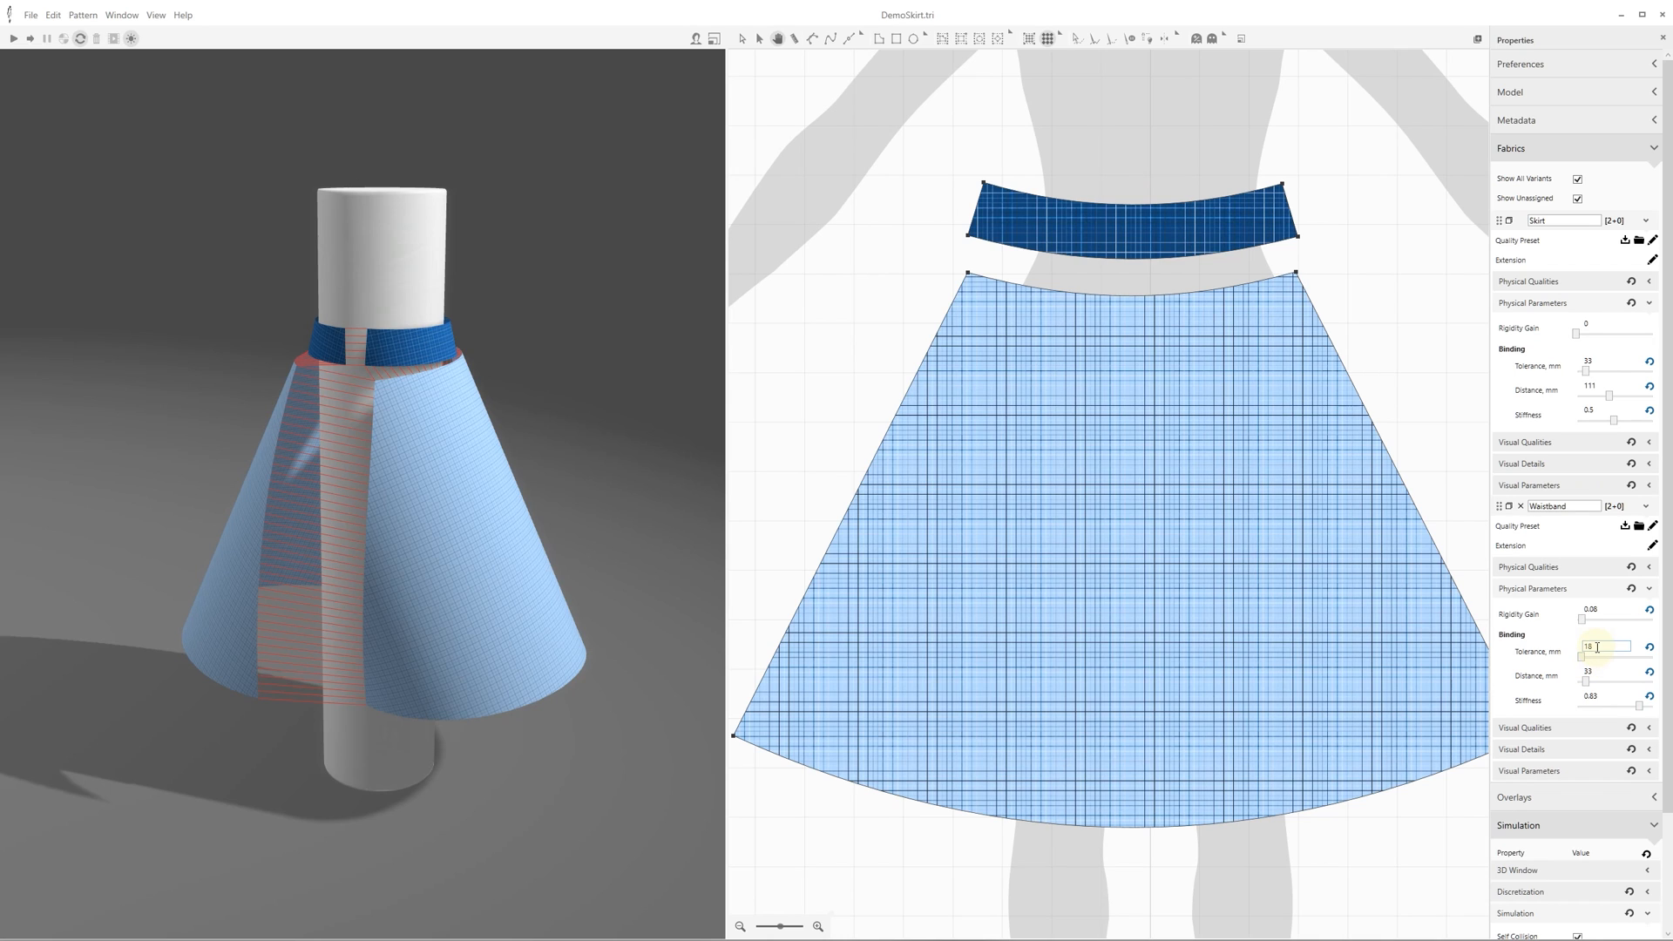
- Finish adjusting the Waistband's binding tolerance with stiffness at 0.83 and collapse the Waistband's settings
click(1596, 674)
click(1649, 589)
click(1646, 507)
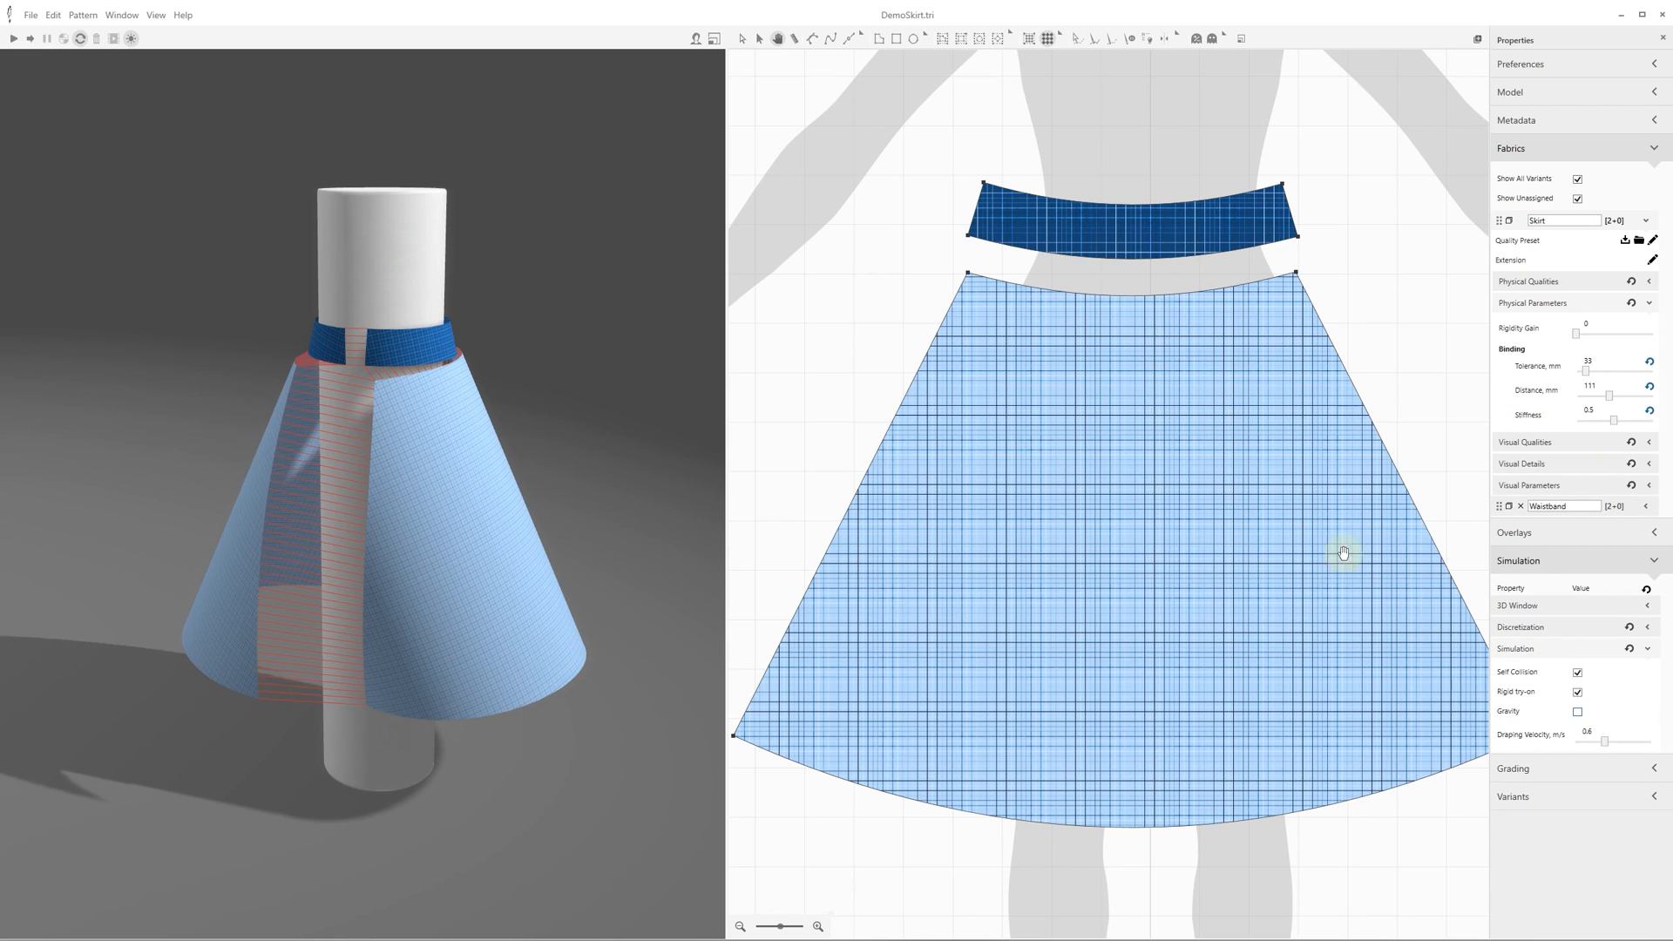
- Simulate the skirt without gravity, pull its lower part away from the cylinder from several sides, and stop the simulation
click(13, 38)
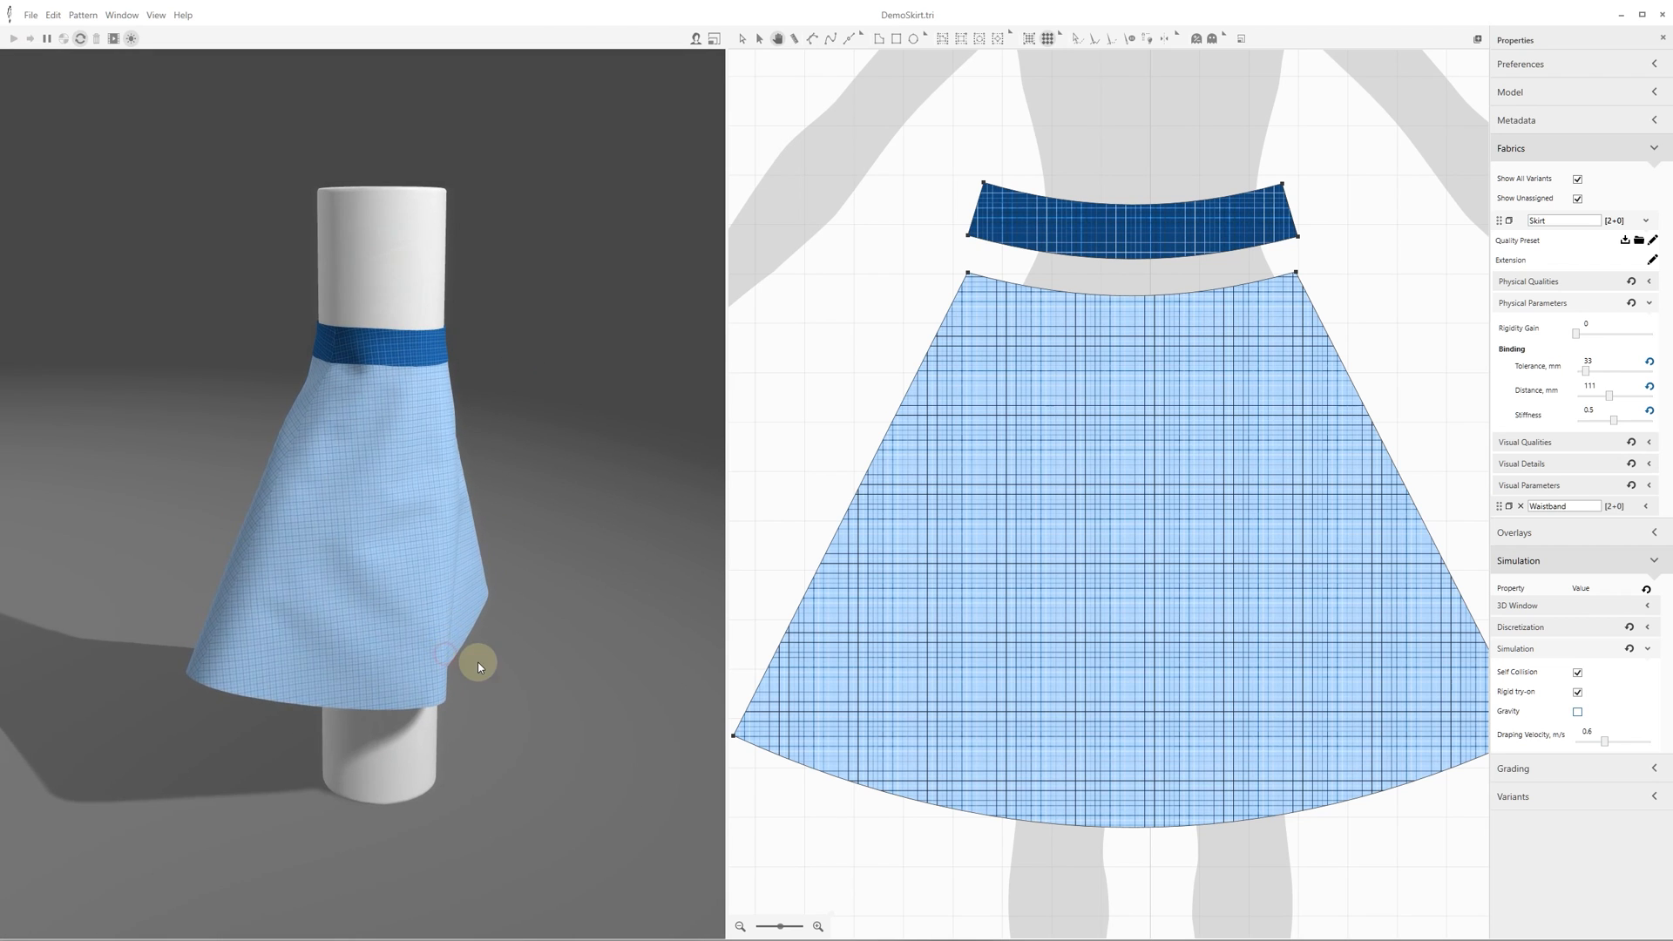
drag(603, 467, 494, 481)
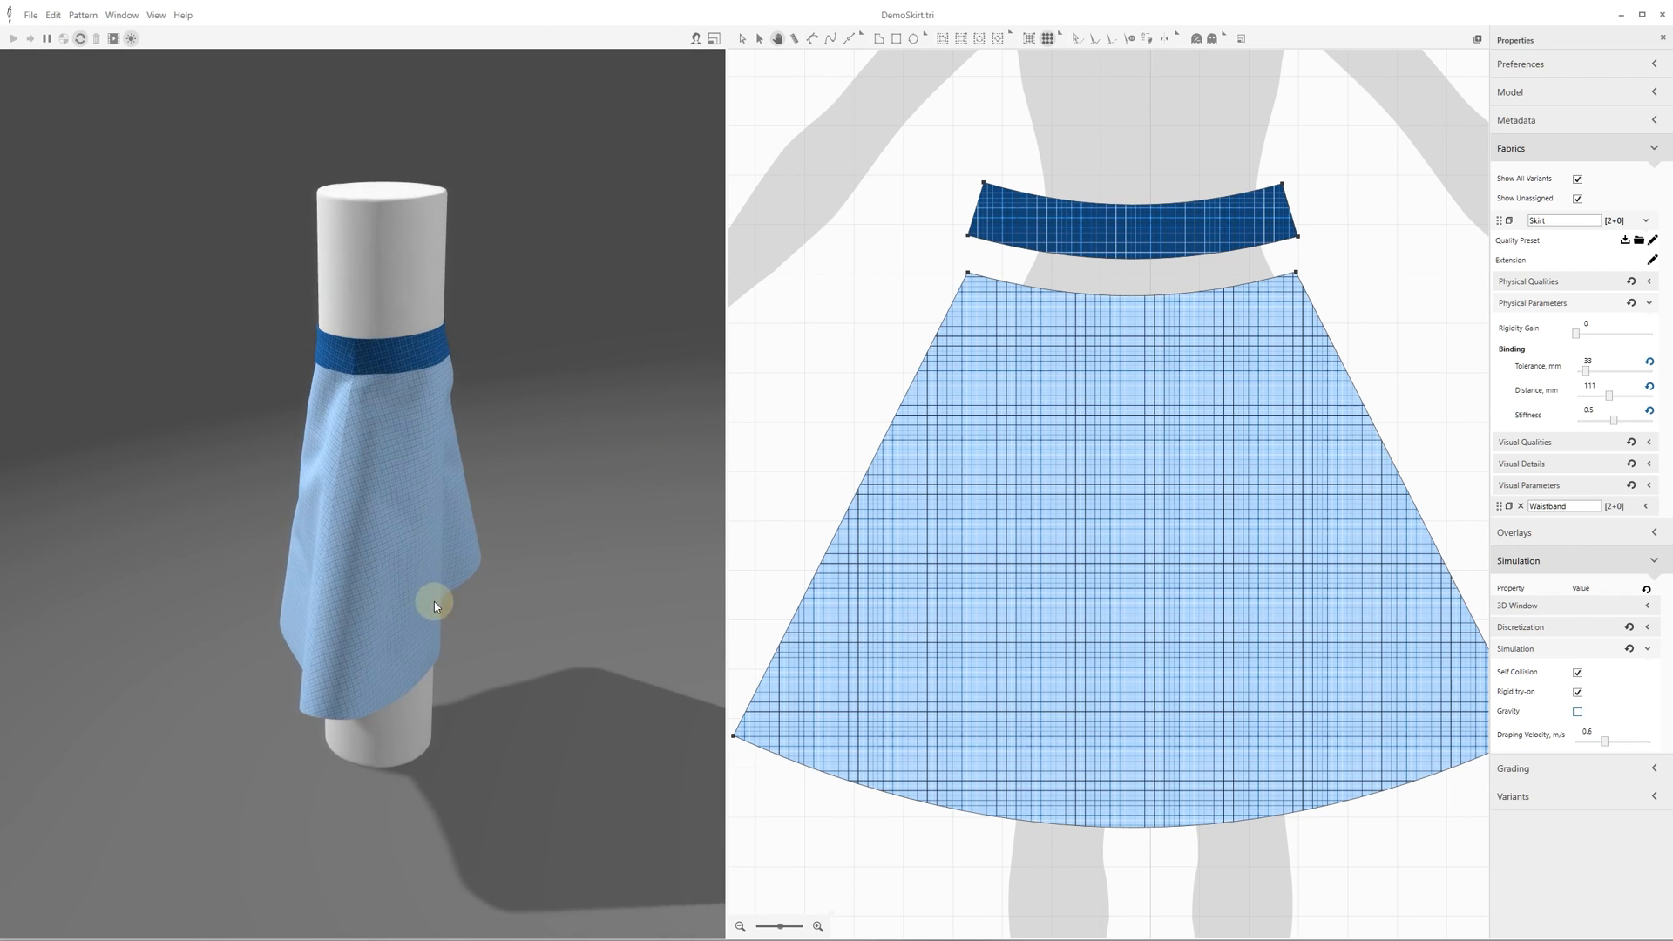
mouse_move(434, 601)
mouse_down()
mouse_move(567, 601)
mouse_move(250, 579)
mouse_up()
drag(609, 476, 486, 481)
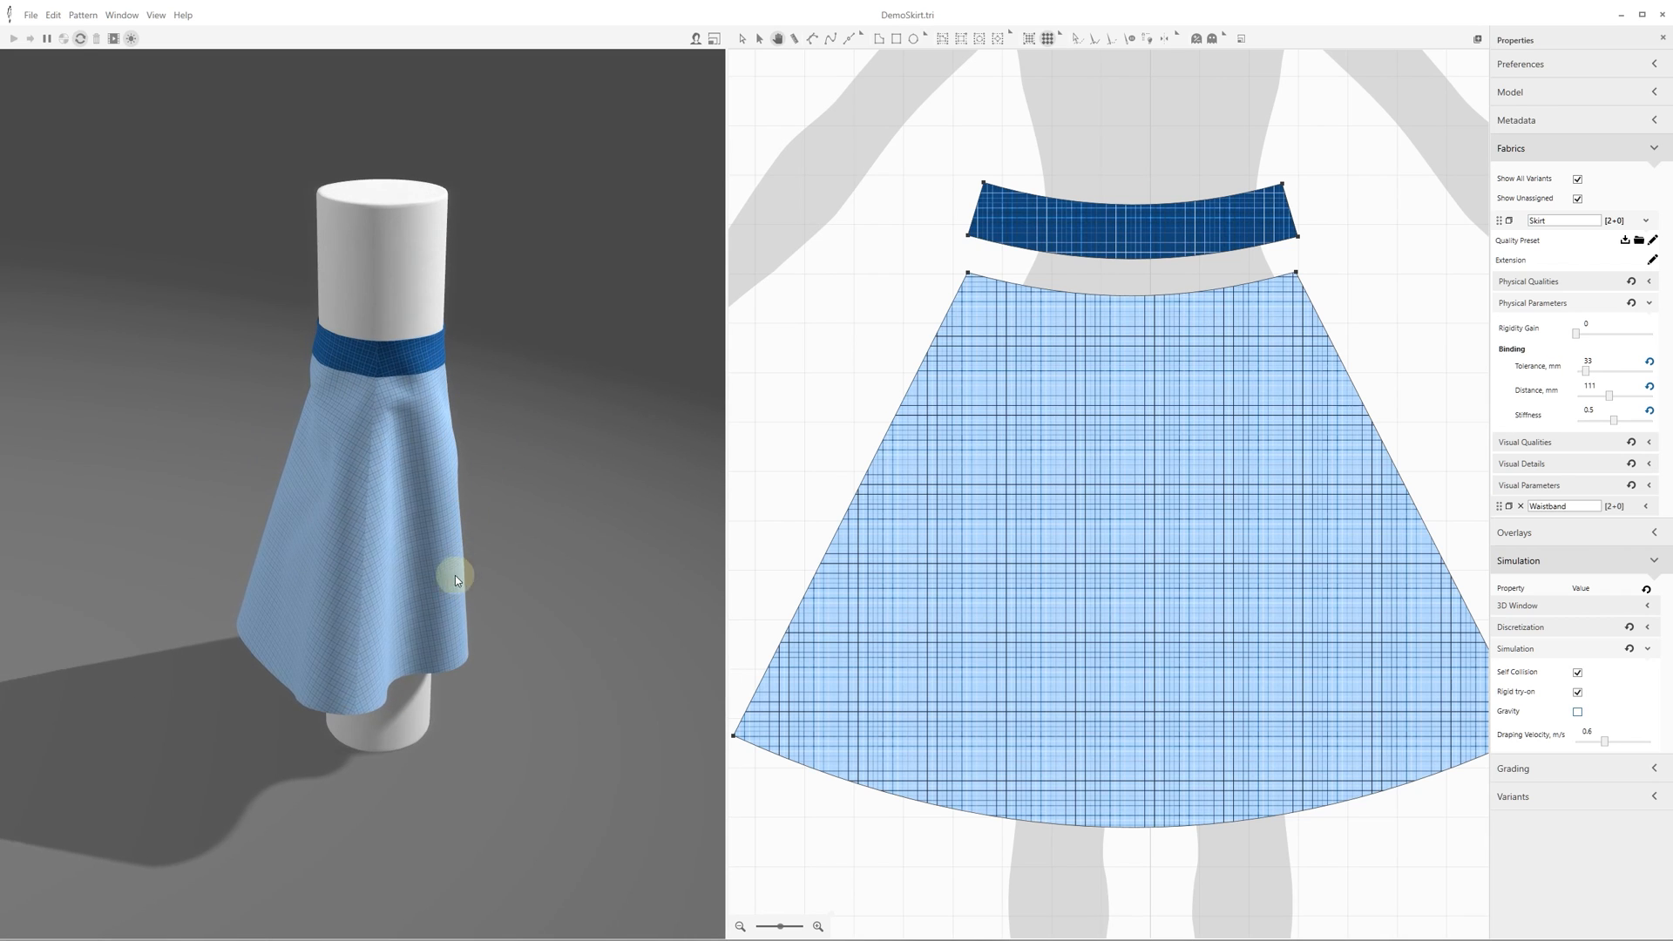
drag(455, 579, 523, 590)
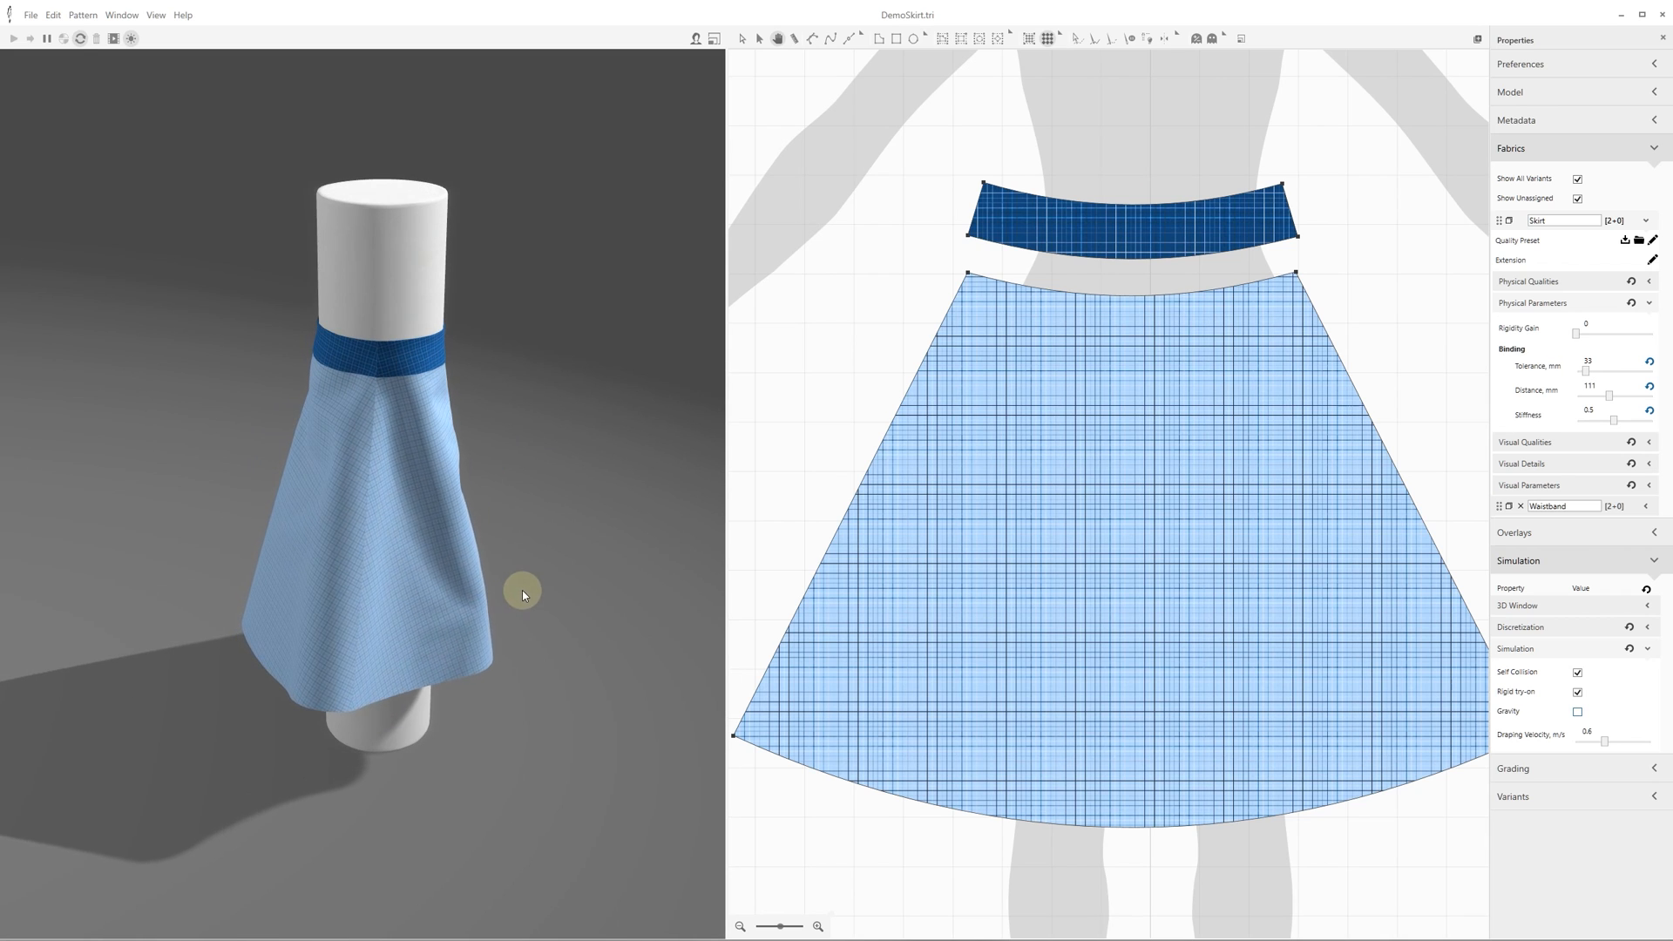
click(47, 39)
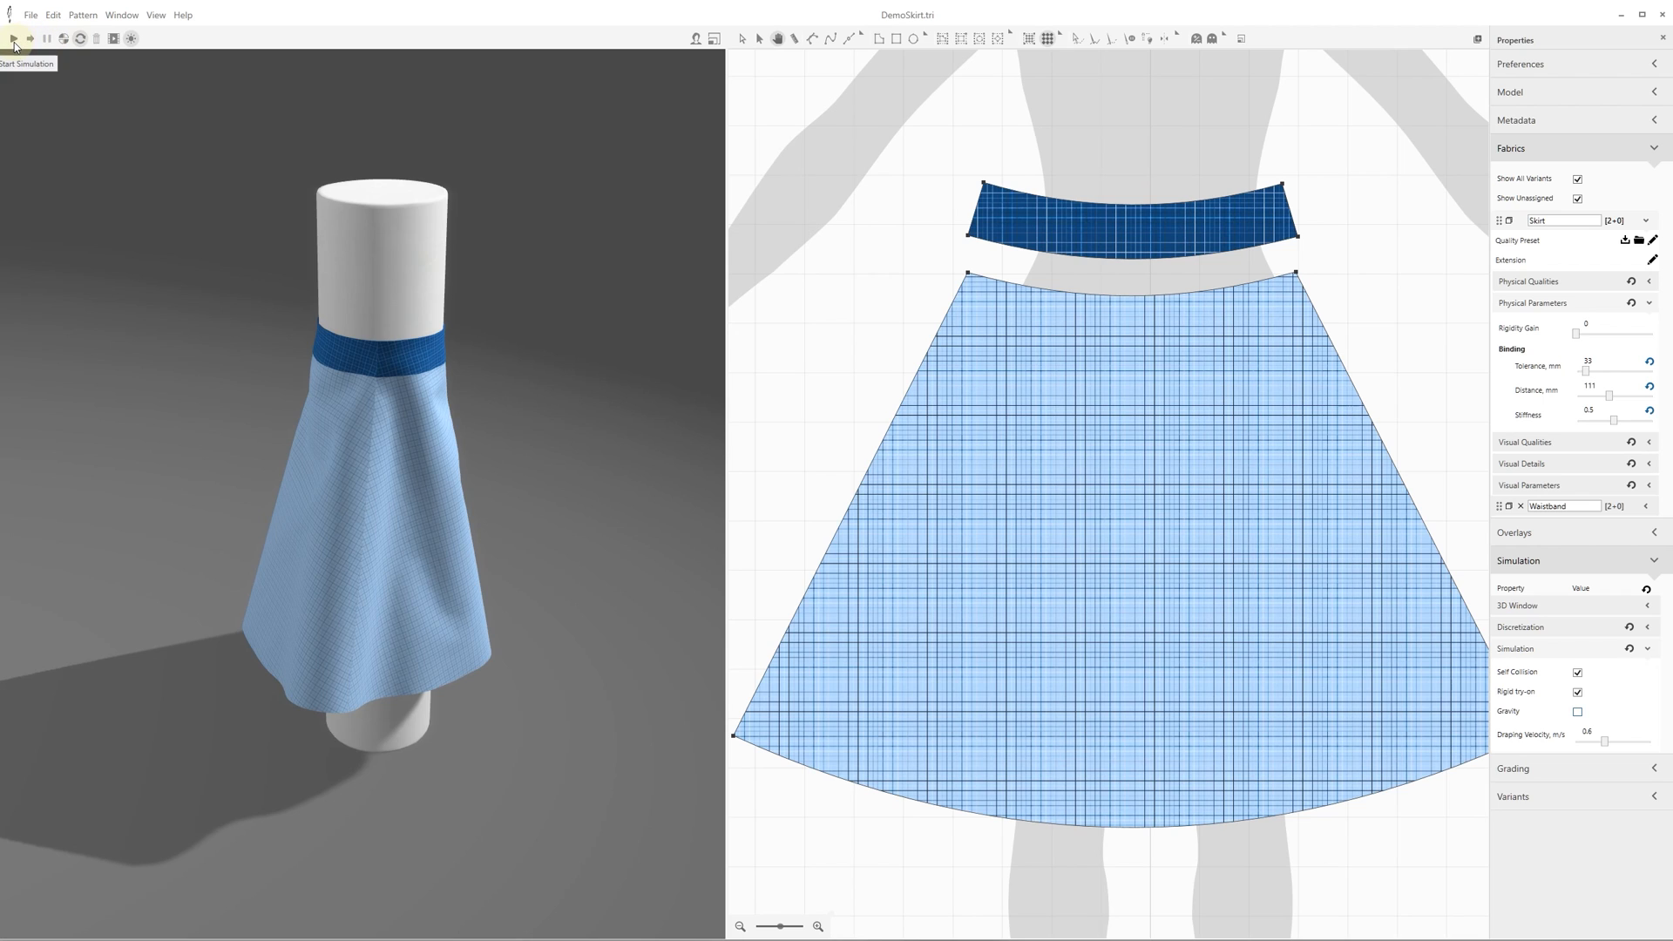
- Restart the simulation and pull the upper side of the skirt away from the cylinder
click(14, 40)
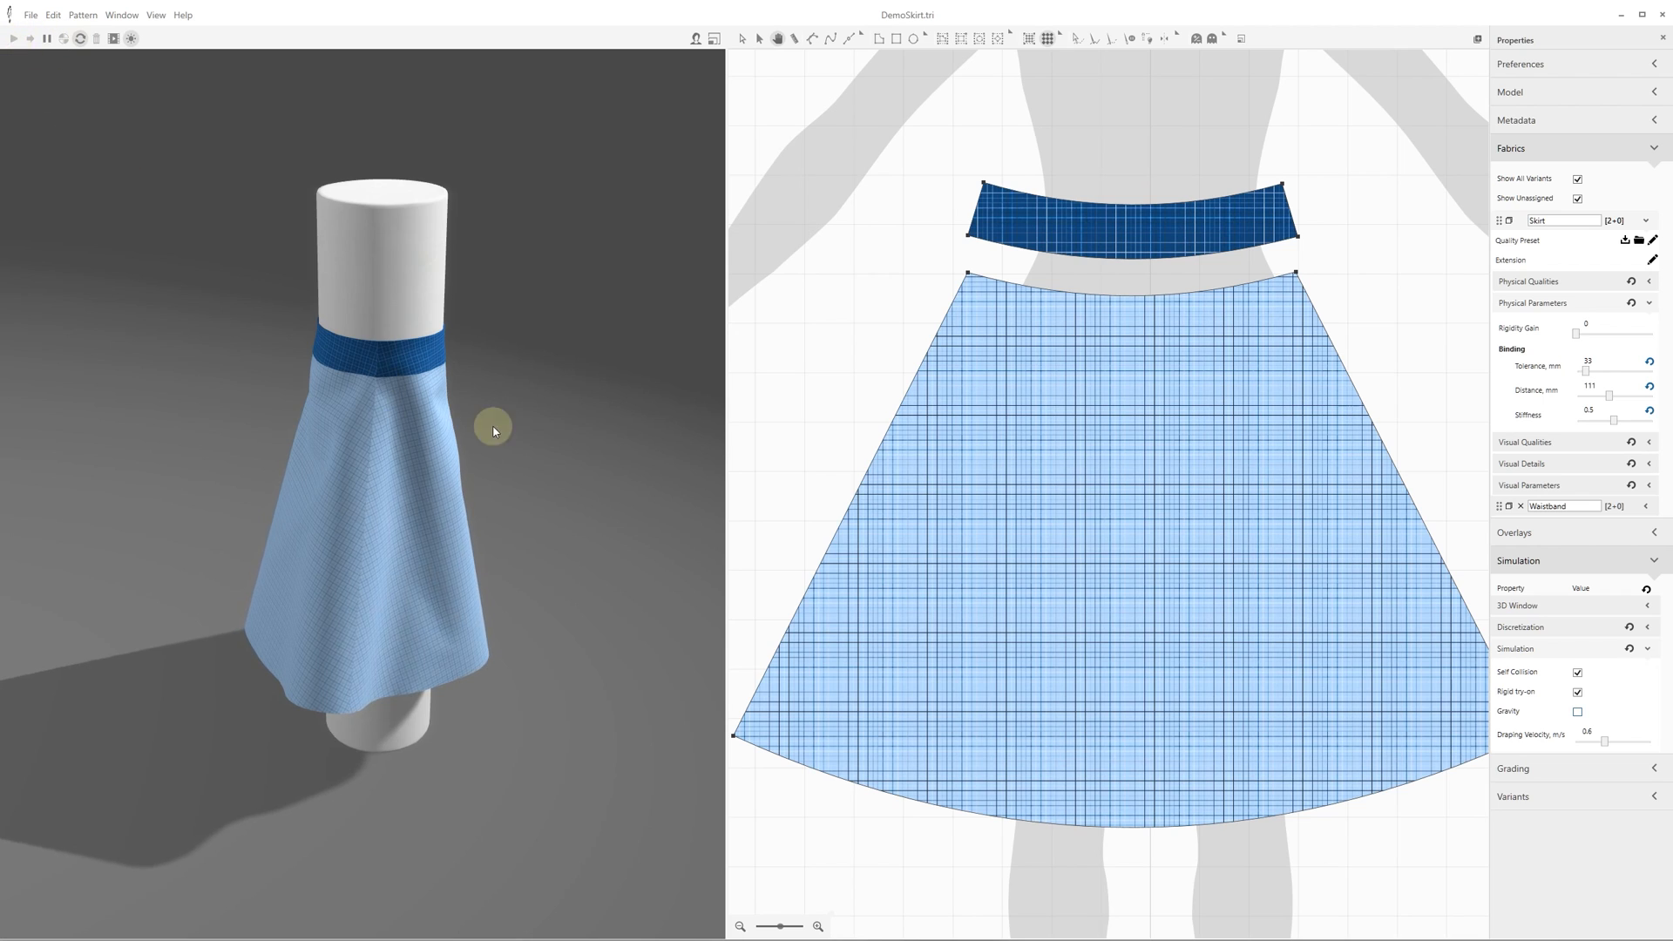
drag(489, 430, 654, 427)
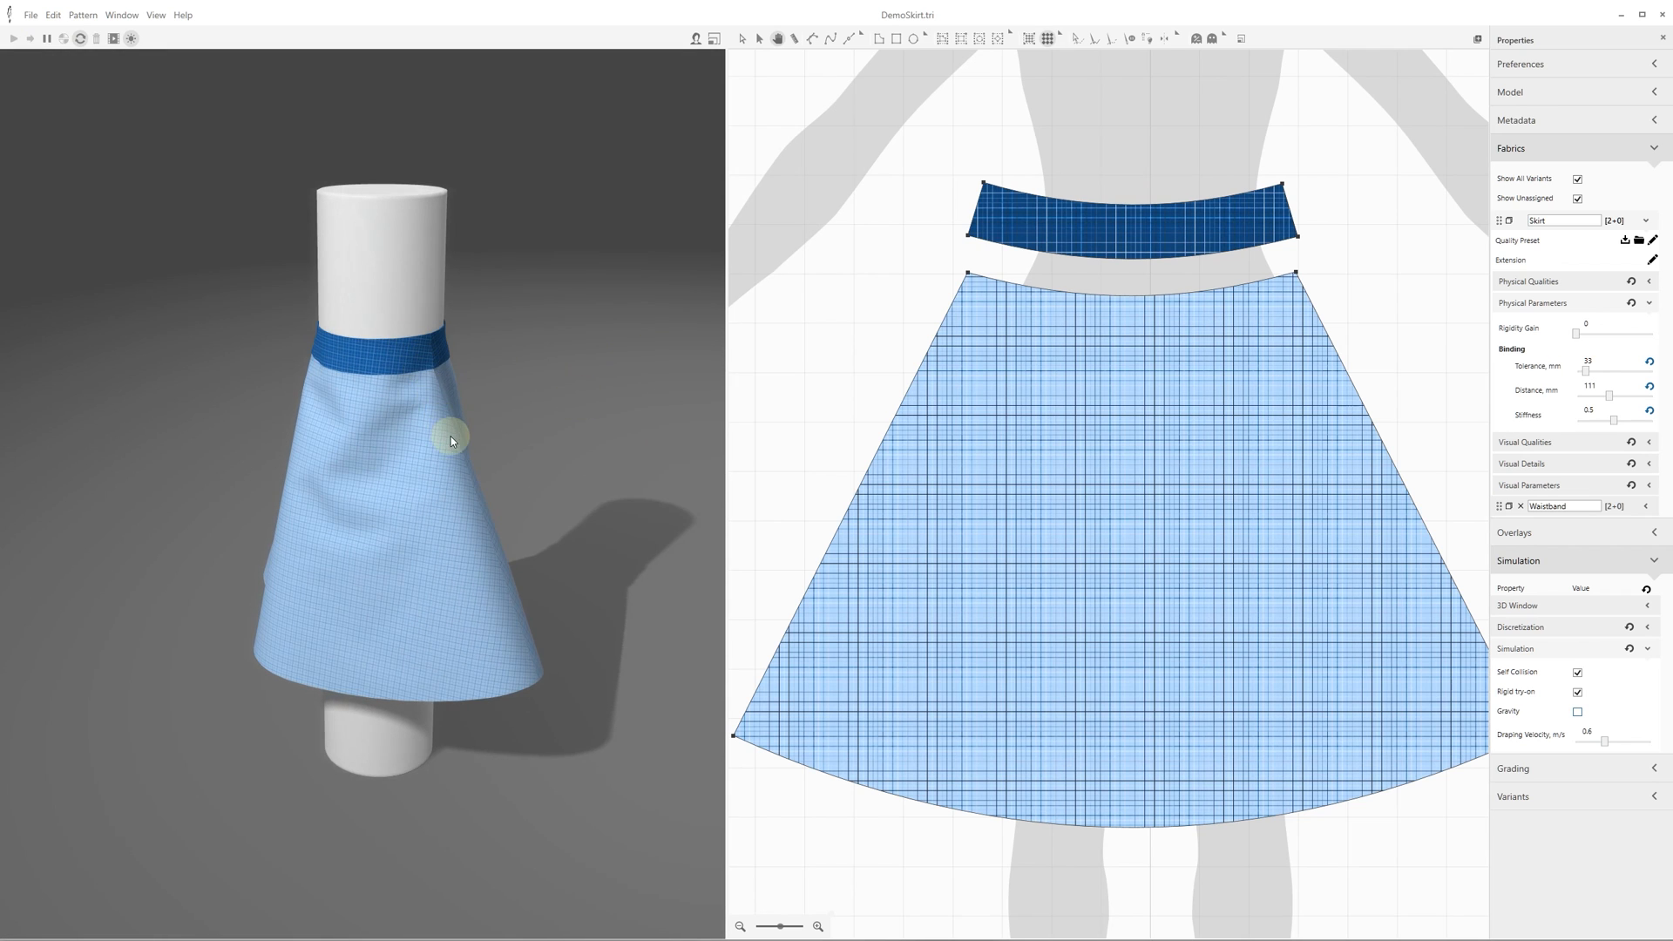
drag(451, 436, 387, 368)
- Set the Skirt's binding tolerance to 0 mm and pull the side of the skirt away from the cylinder
scroll(698, 326, up, 2)
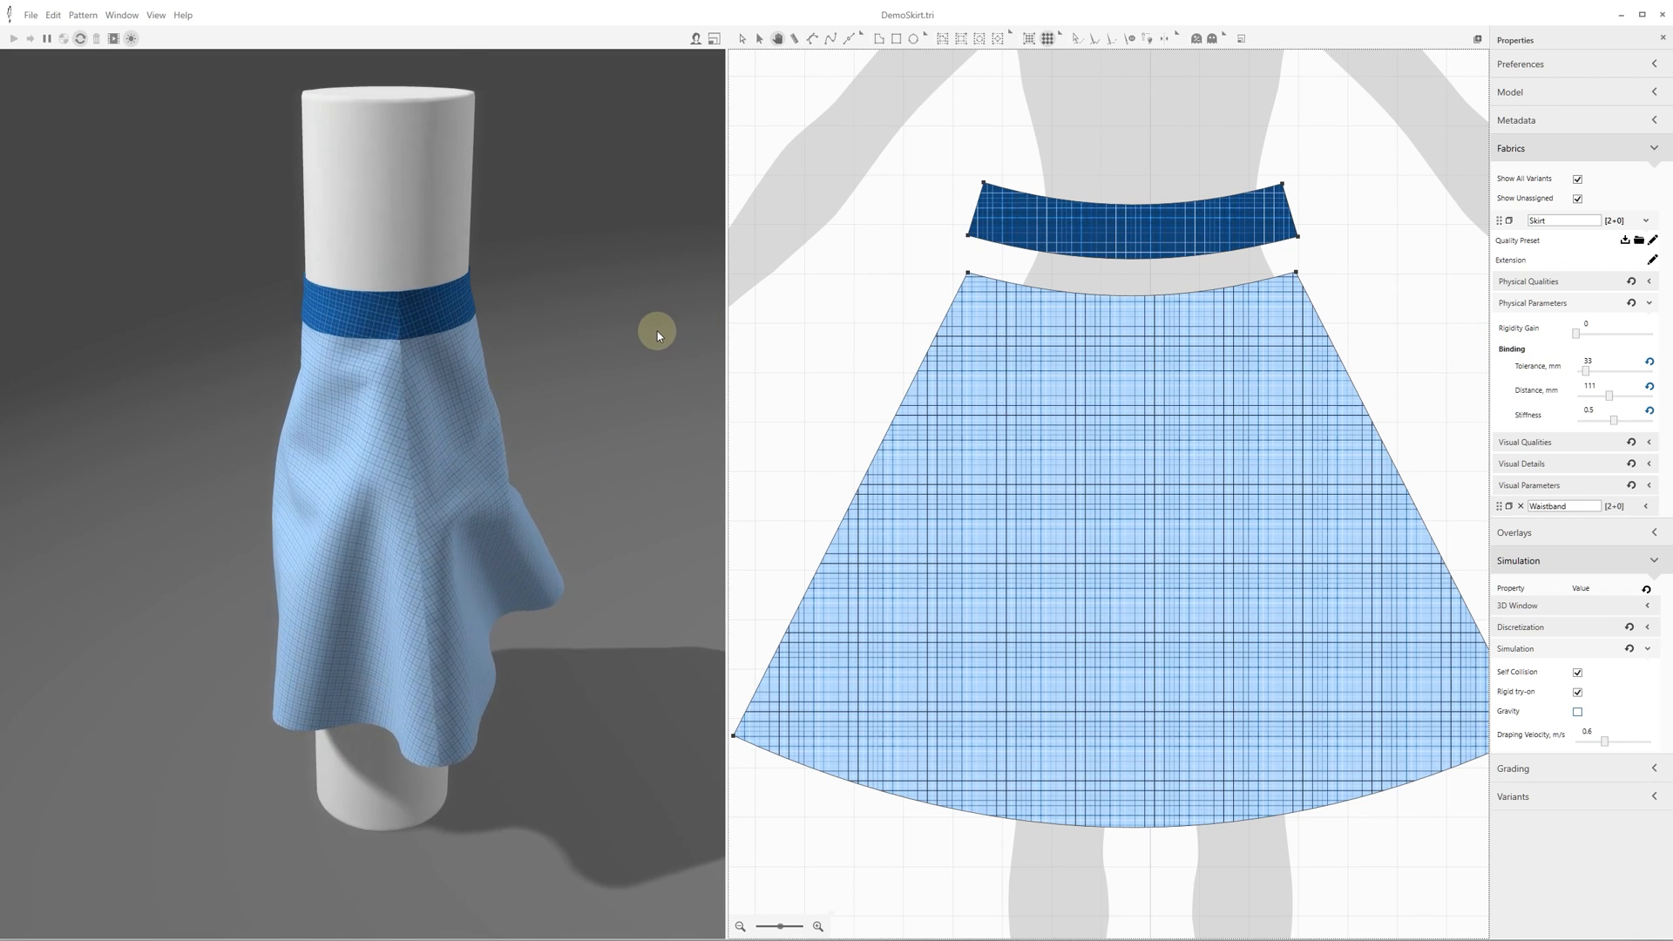
scroll(657, 331, up, 1)
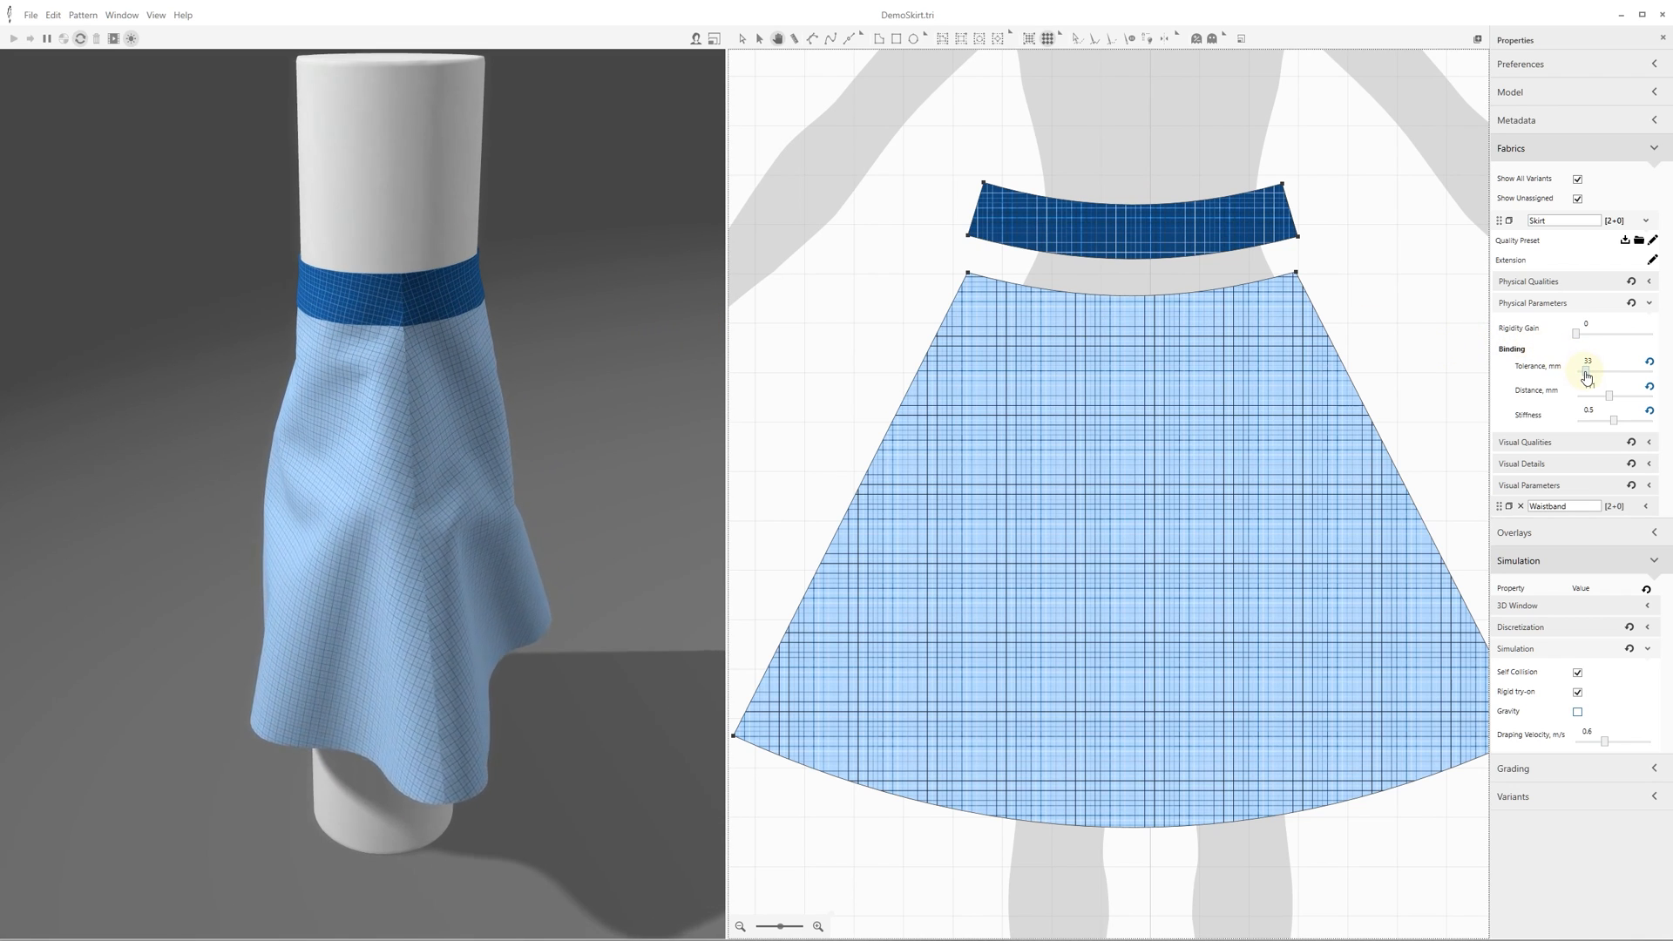
drag(1586, 375, 1576, 375)
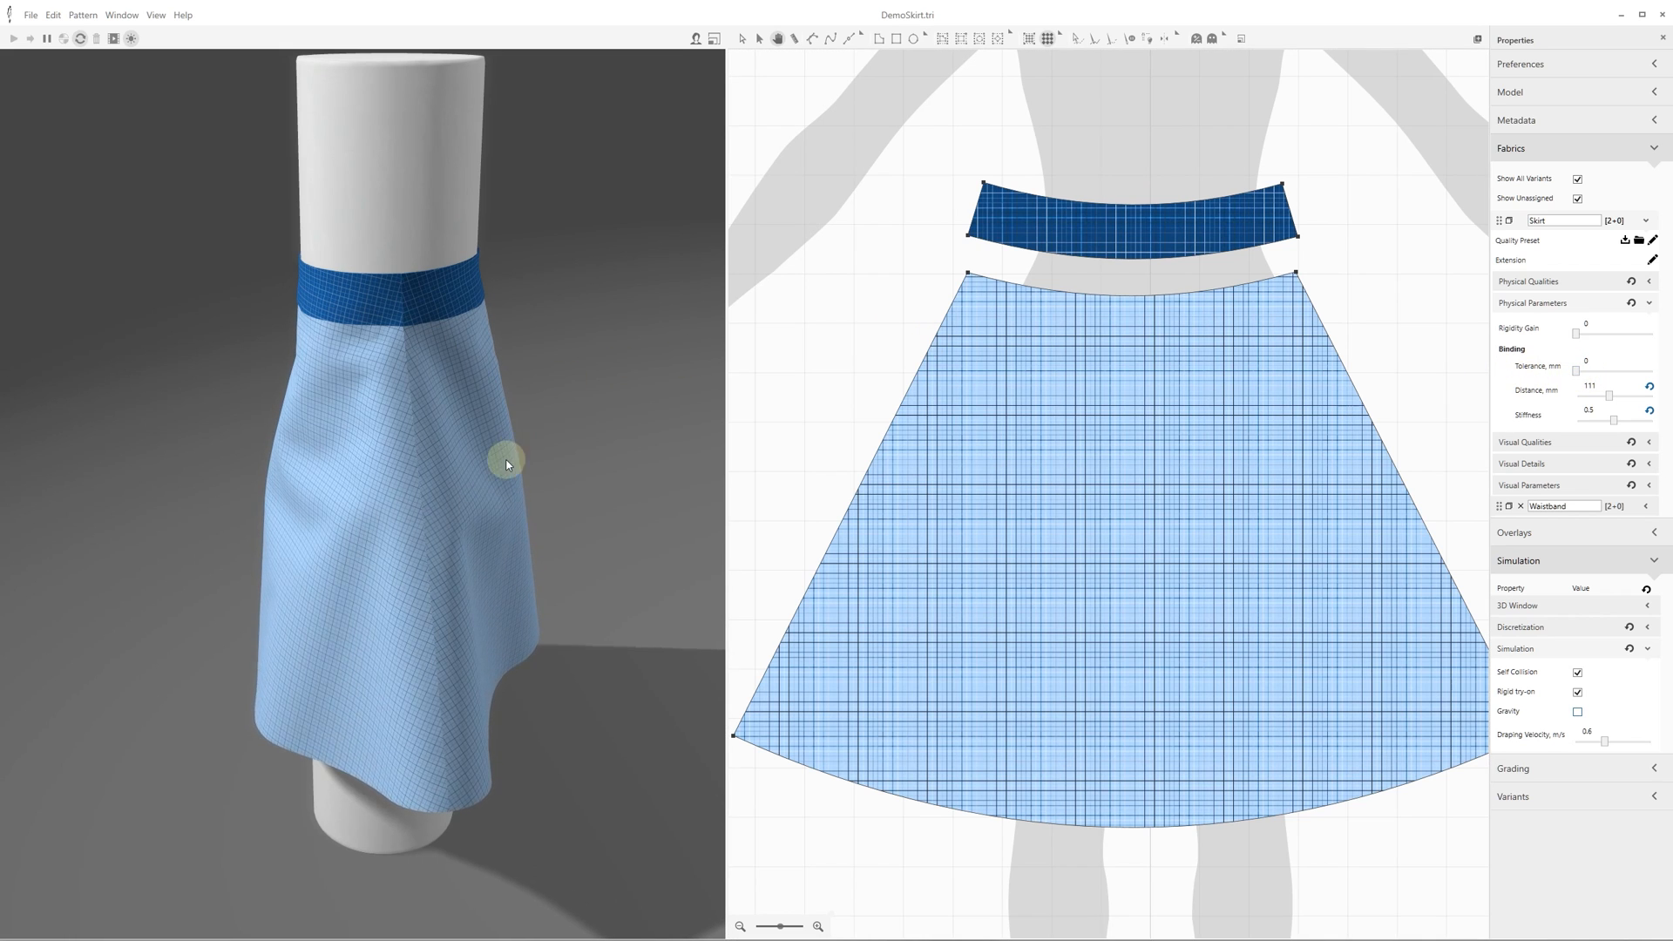
drag(507, 460, 640, 445)
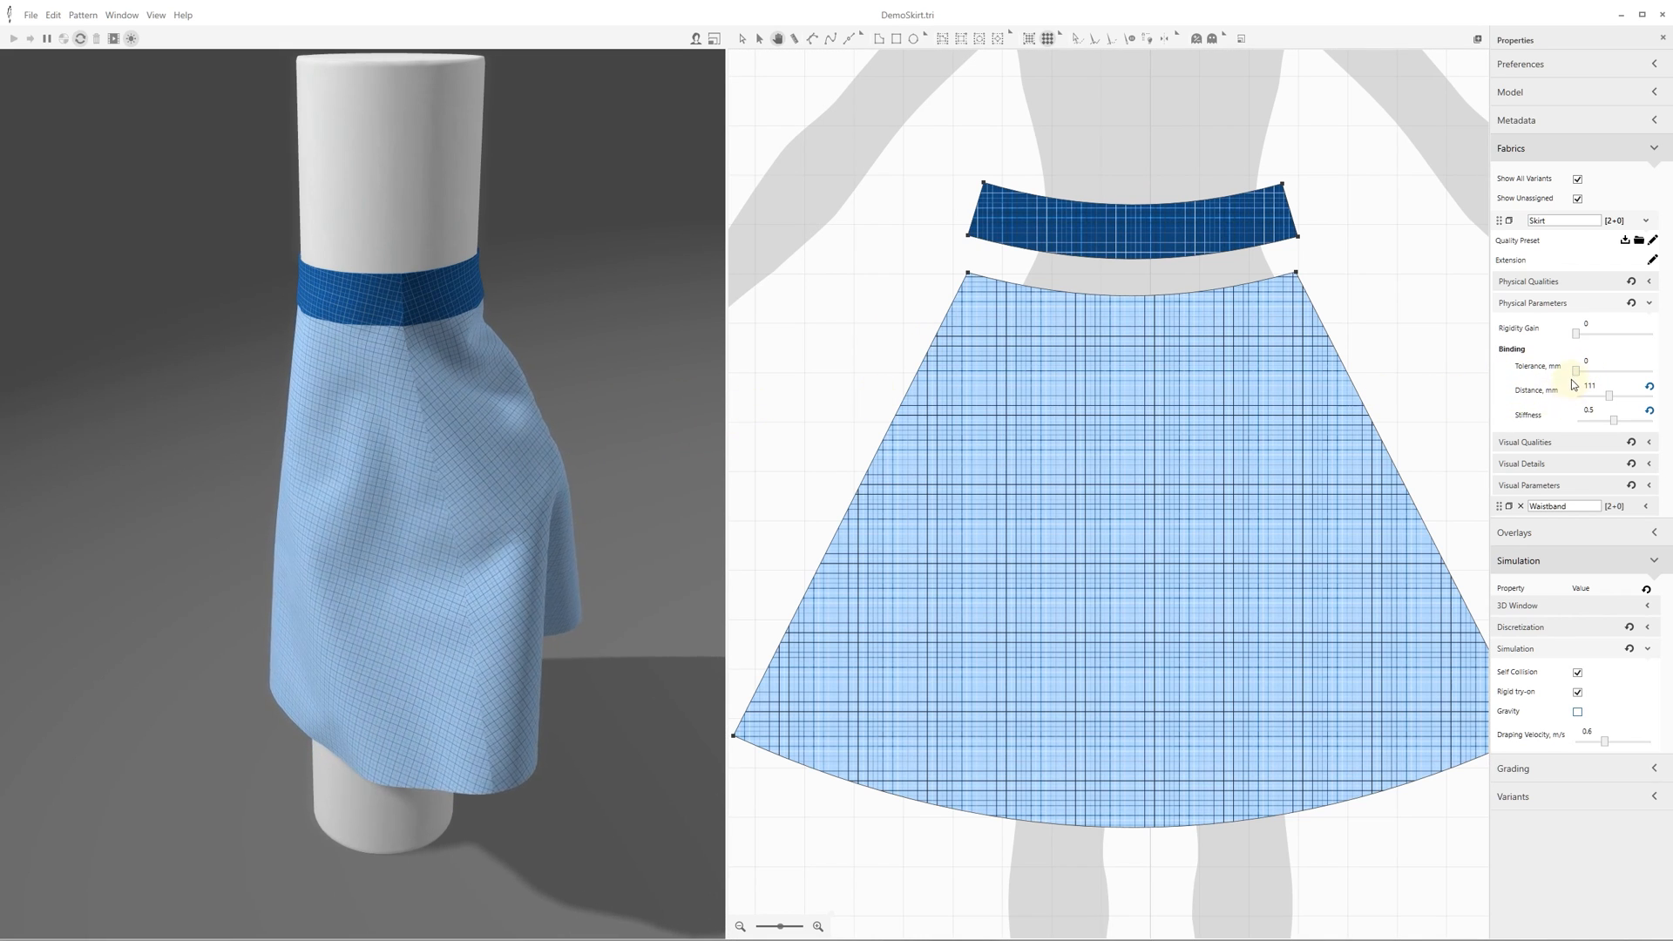
- Raise the Skirt's binding tolerance to 80 mm, pull the skirt's lower front outward in both directions, and reduce the tolerance
drag(1576, 370, 1648, 373)
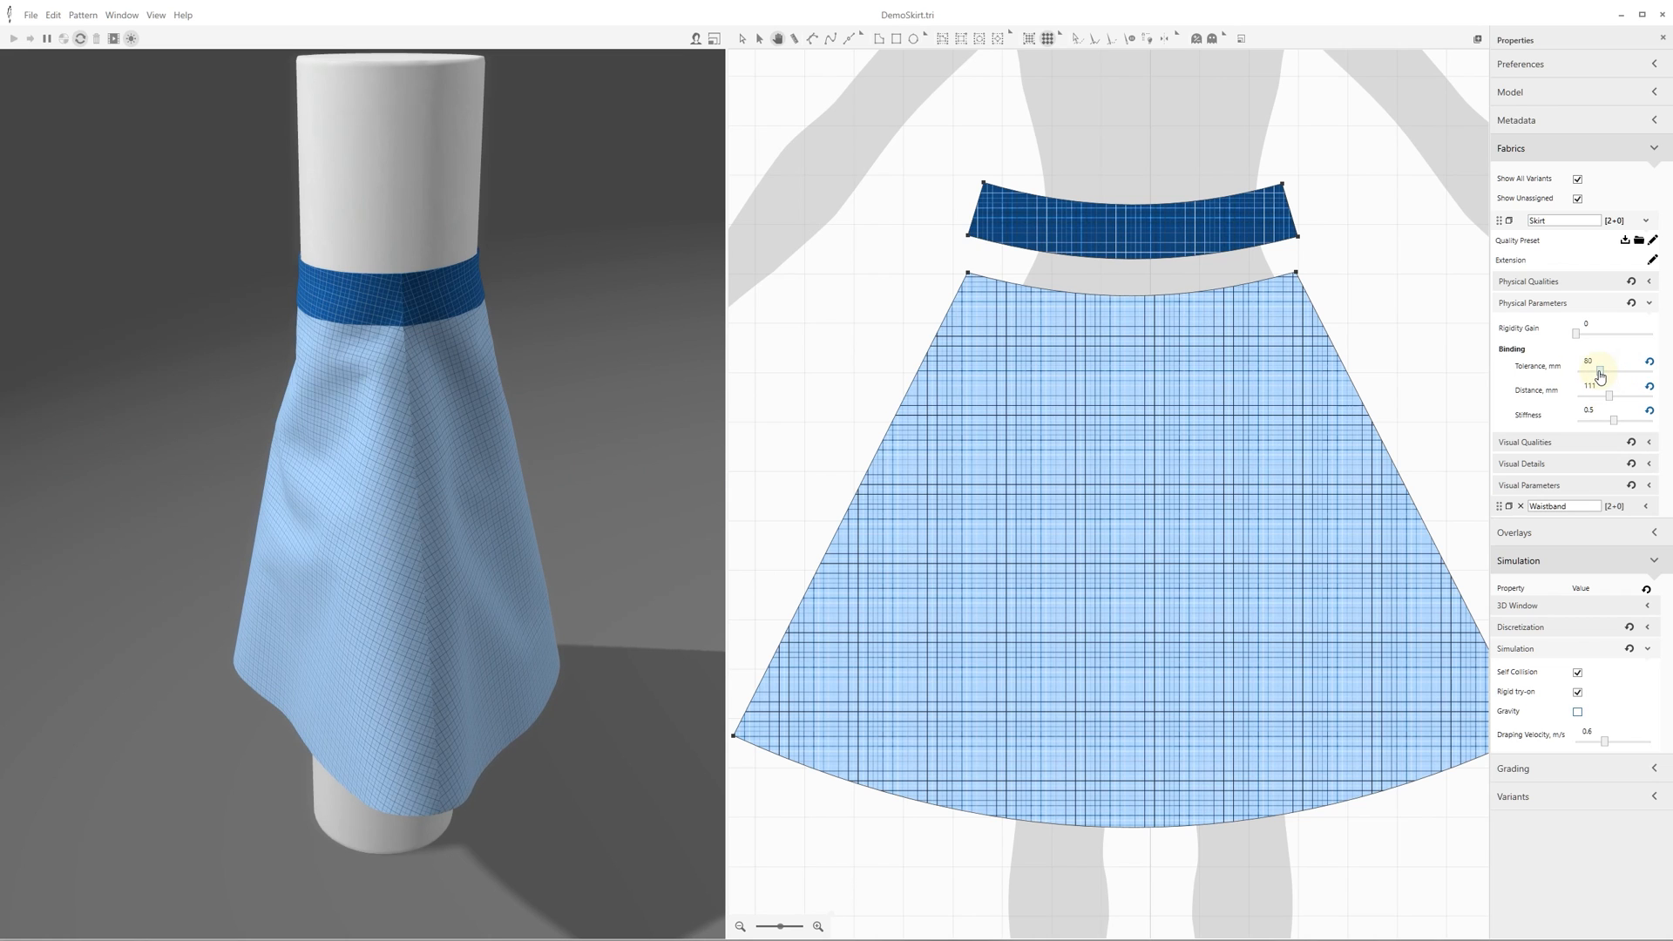
drag(462, 641, 792, 564)
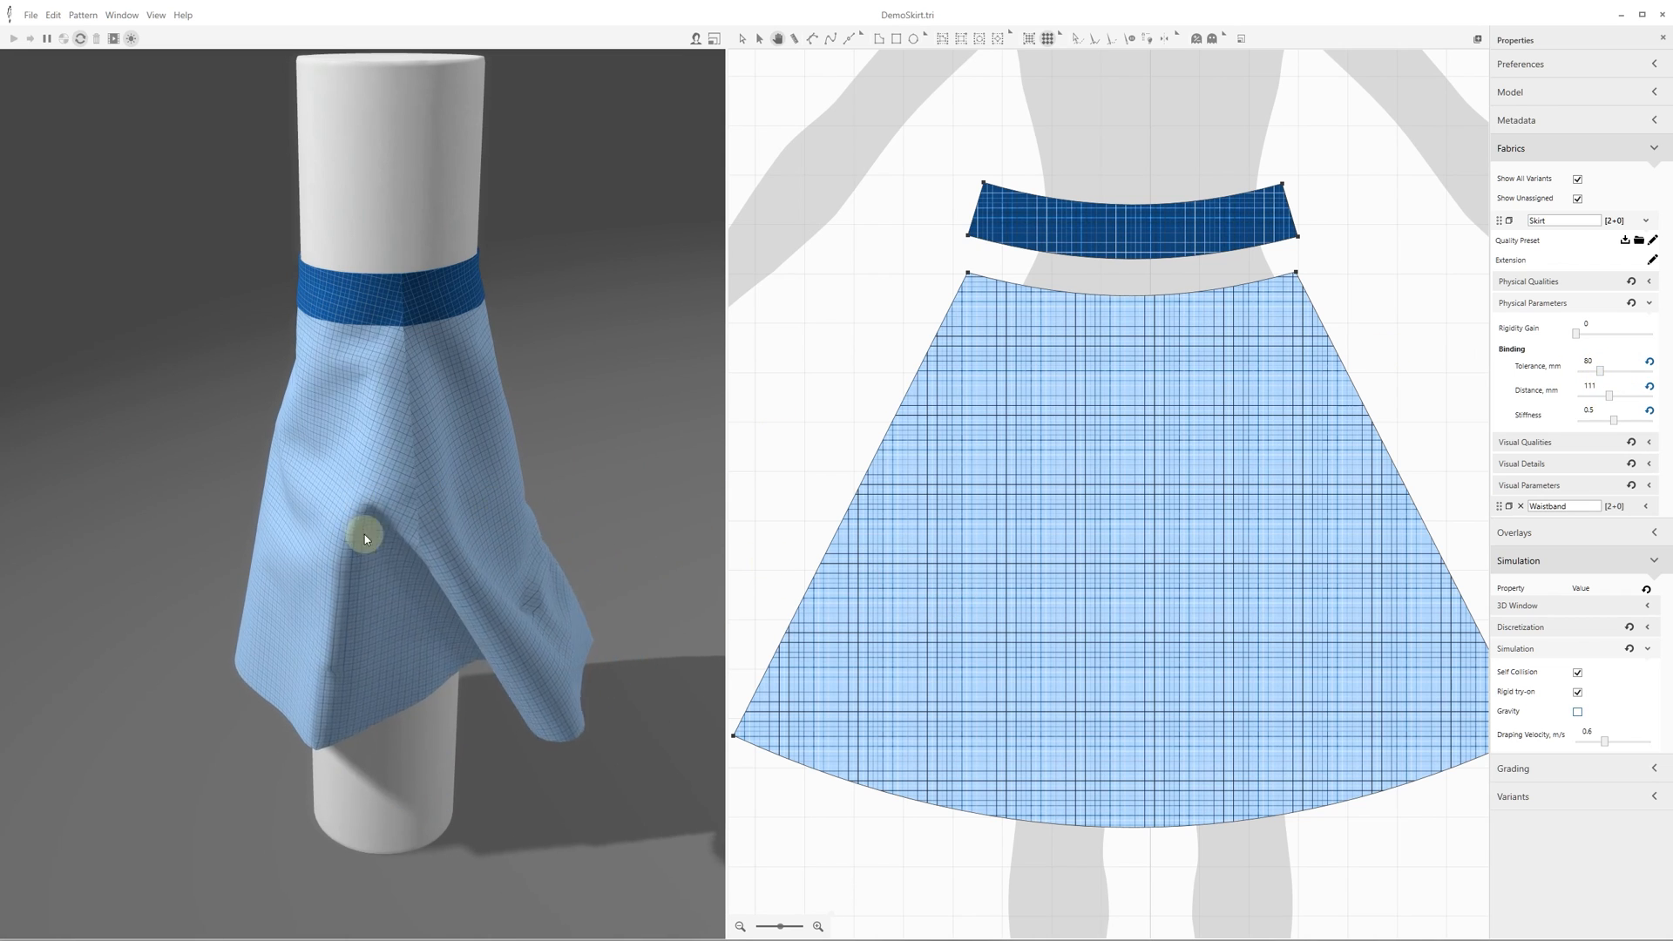
drag(373, 618, 15, 635)
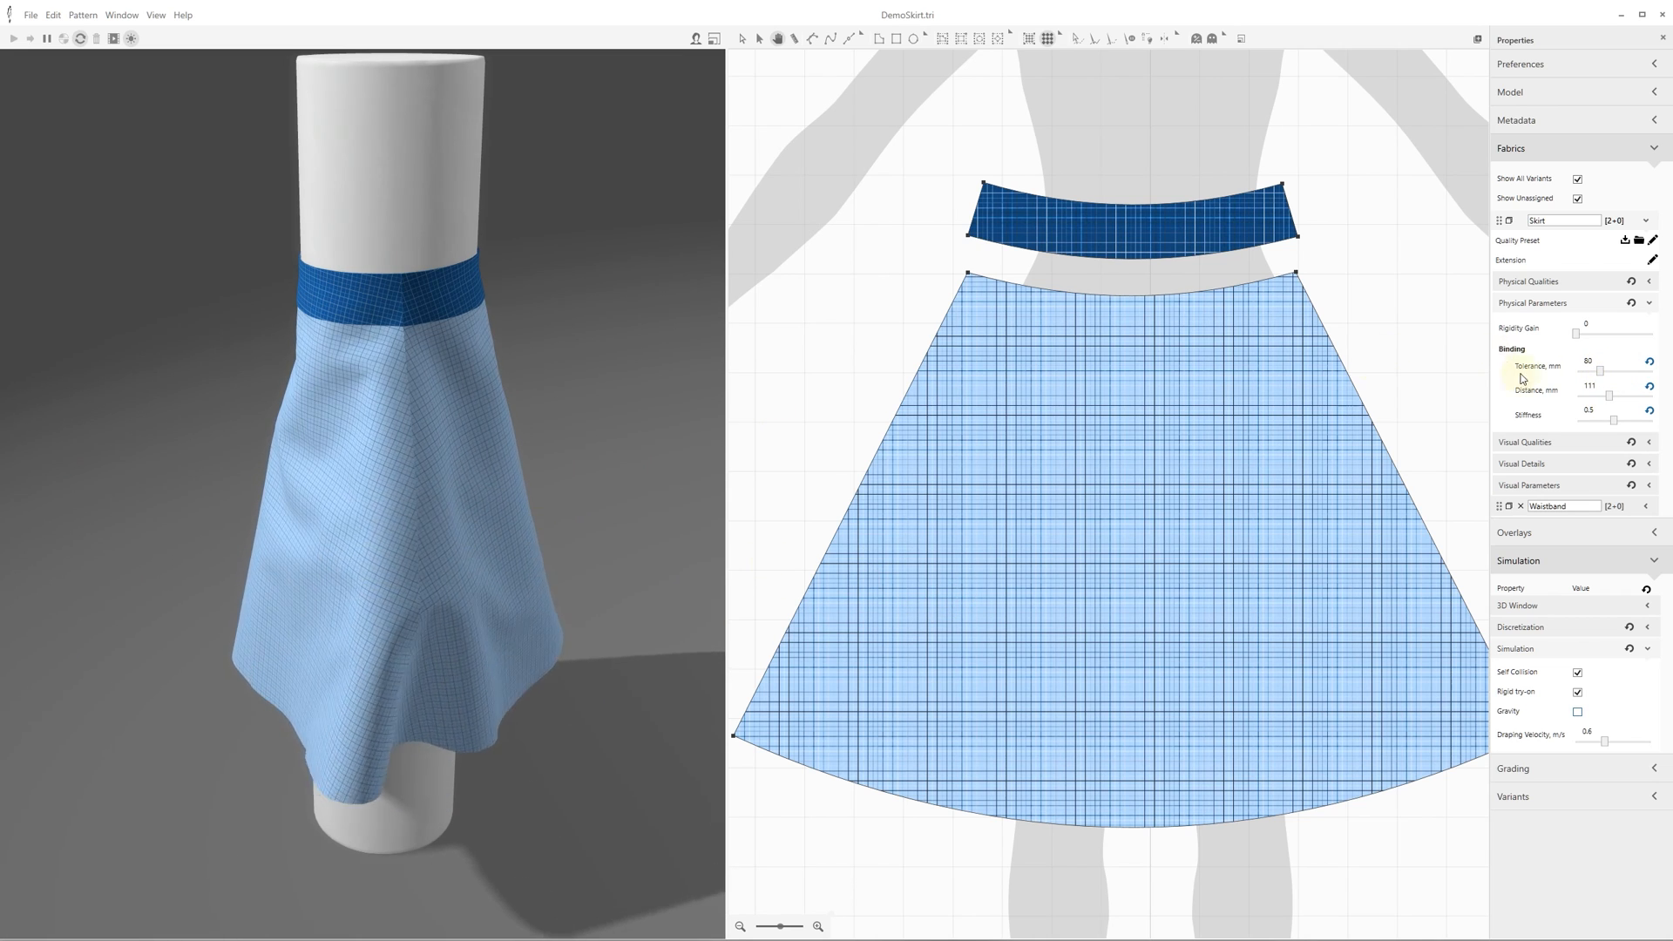
drag(1599, 373, 1586, 372)
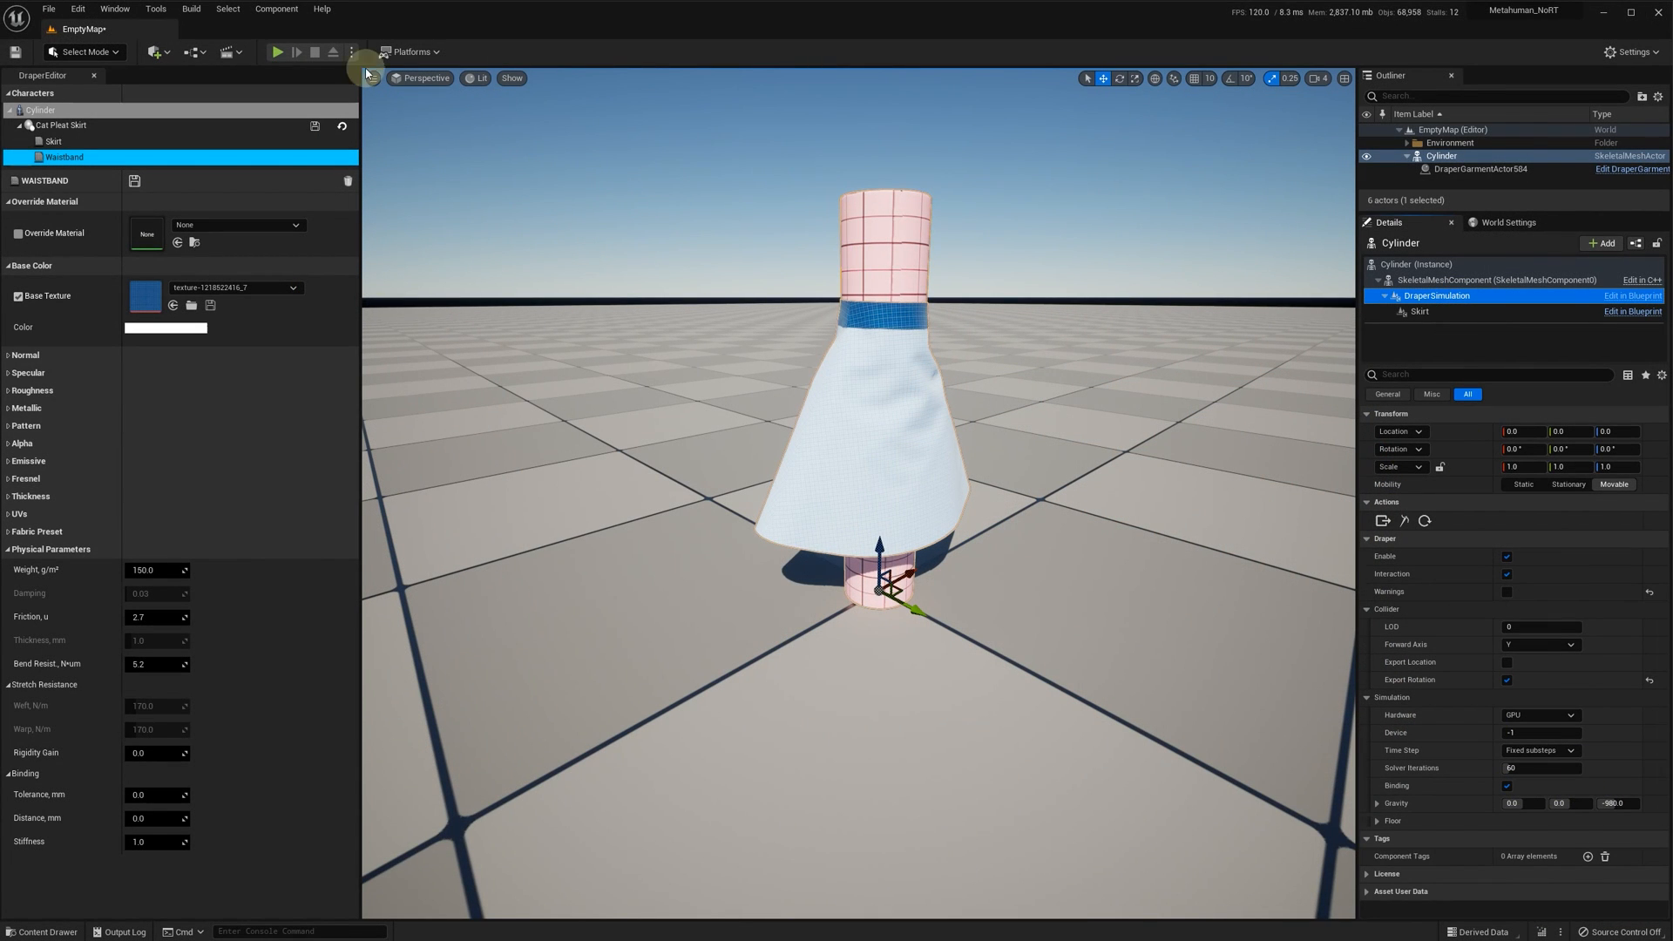
- Switch to Unreal Editor, run the simulation of the skirt on the cylinder with the Waistband's binding at 0, and stop it
click(276, 54)
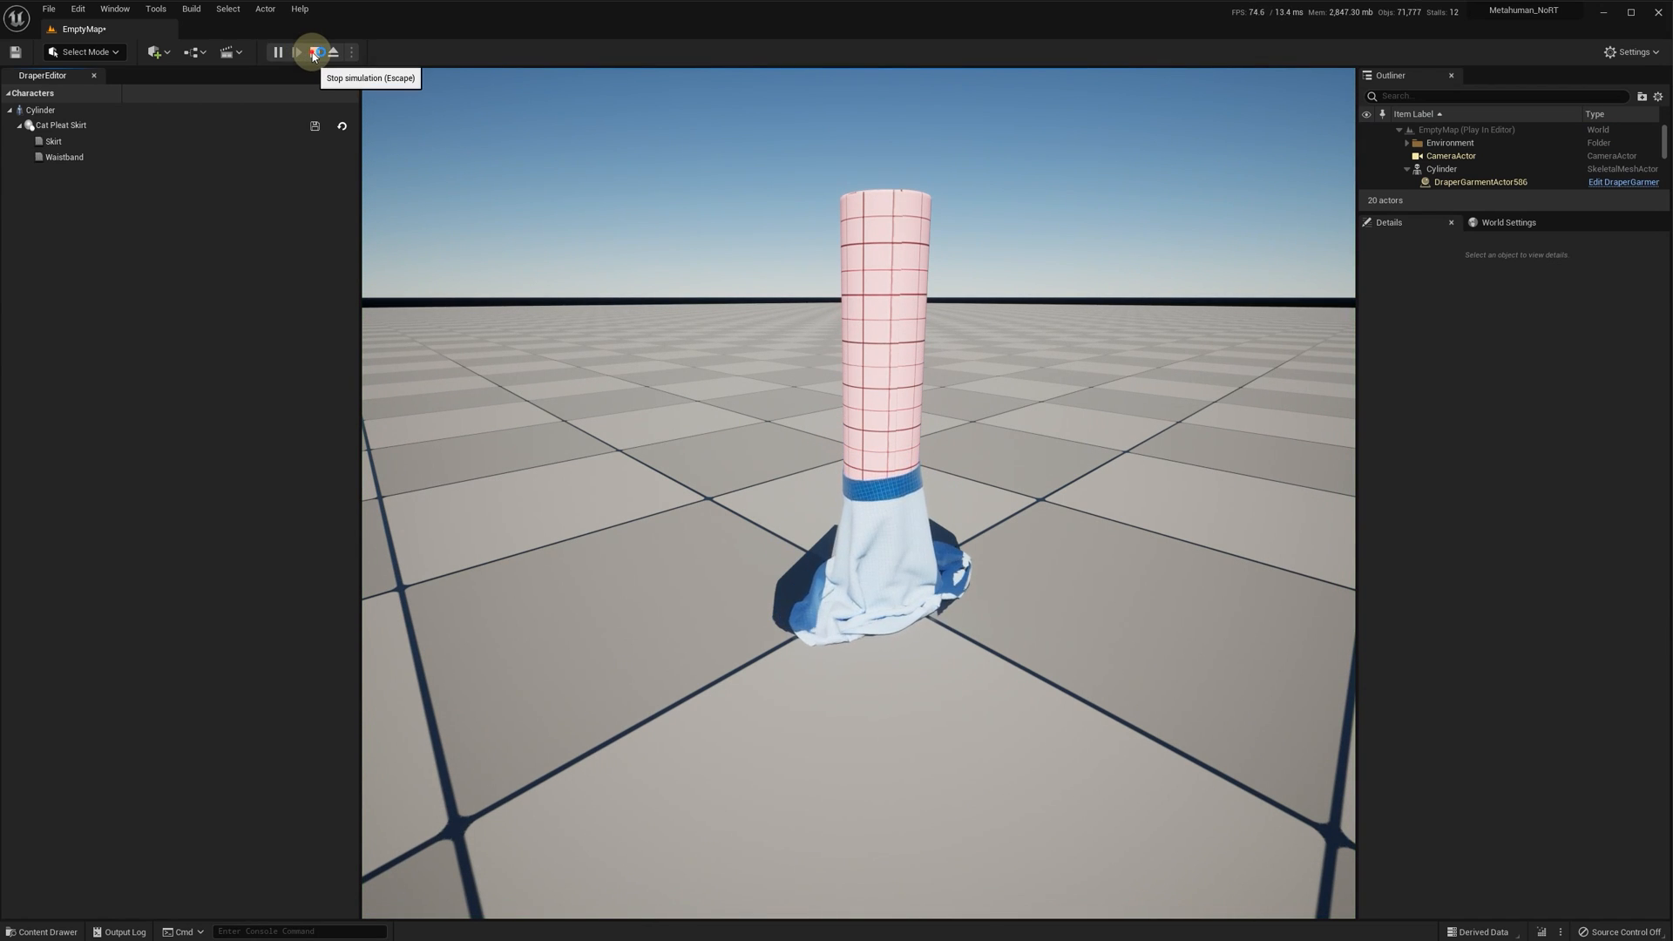
click(314, 53)
- With Wrap temporarily disabled on the Skirt component, move the garment up along the cylinder to a Z location of about 10.09
click(1413, 312)
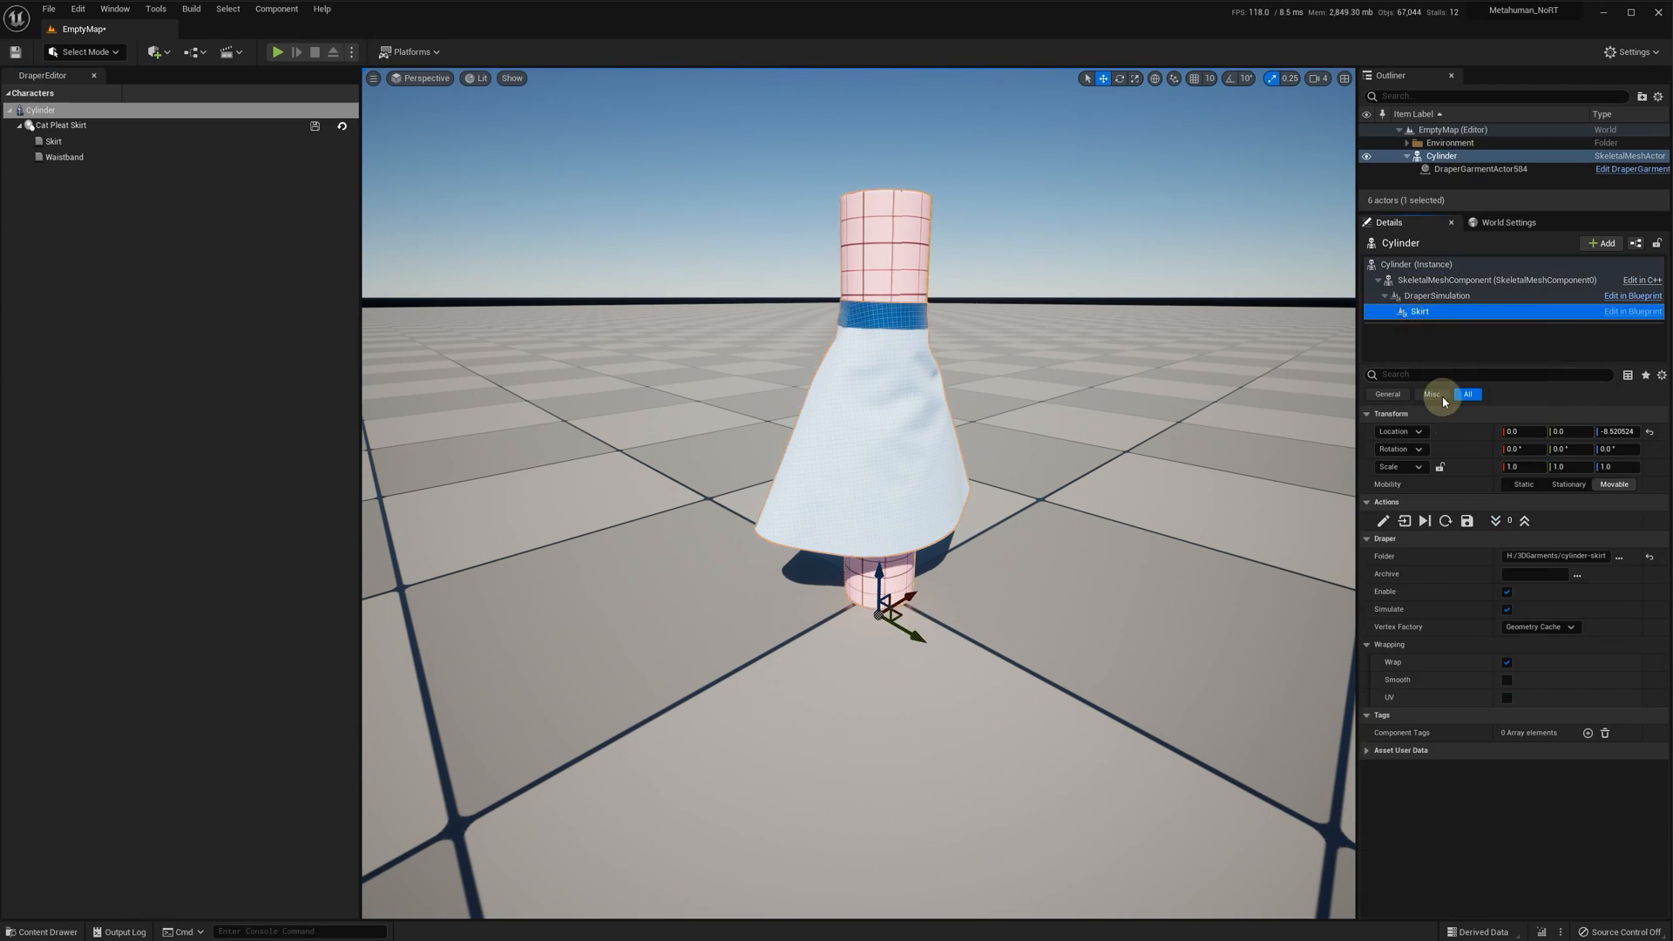
click(1507, 664)
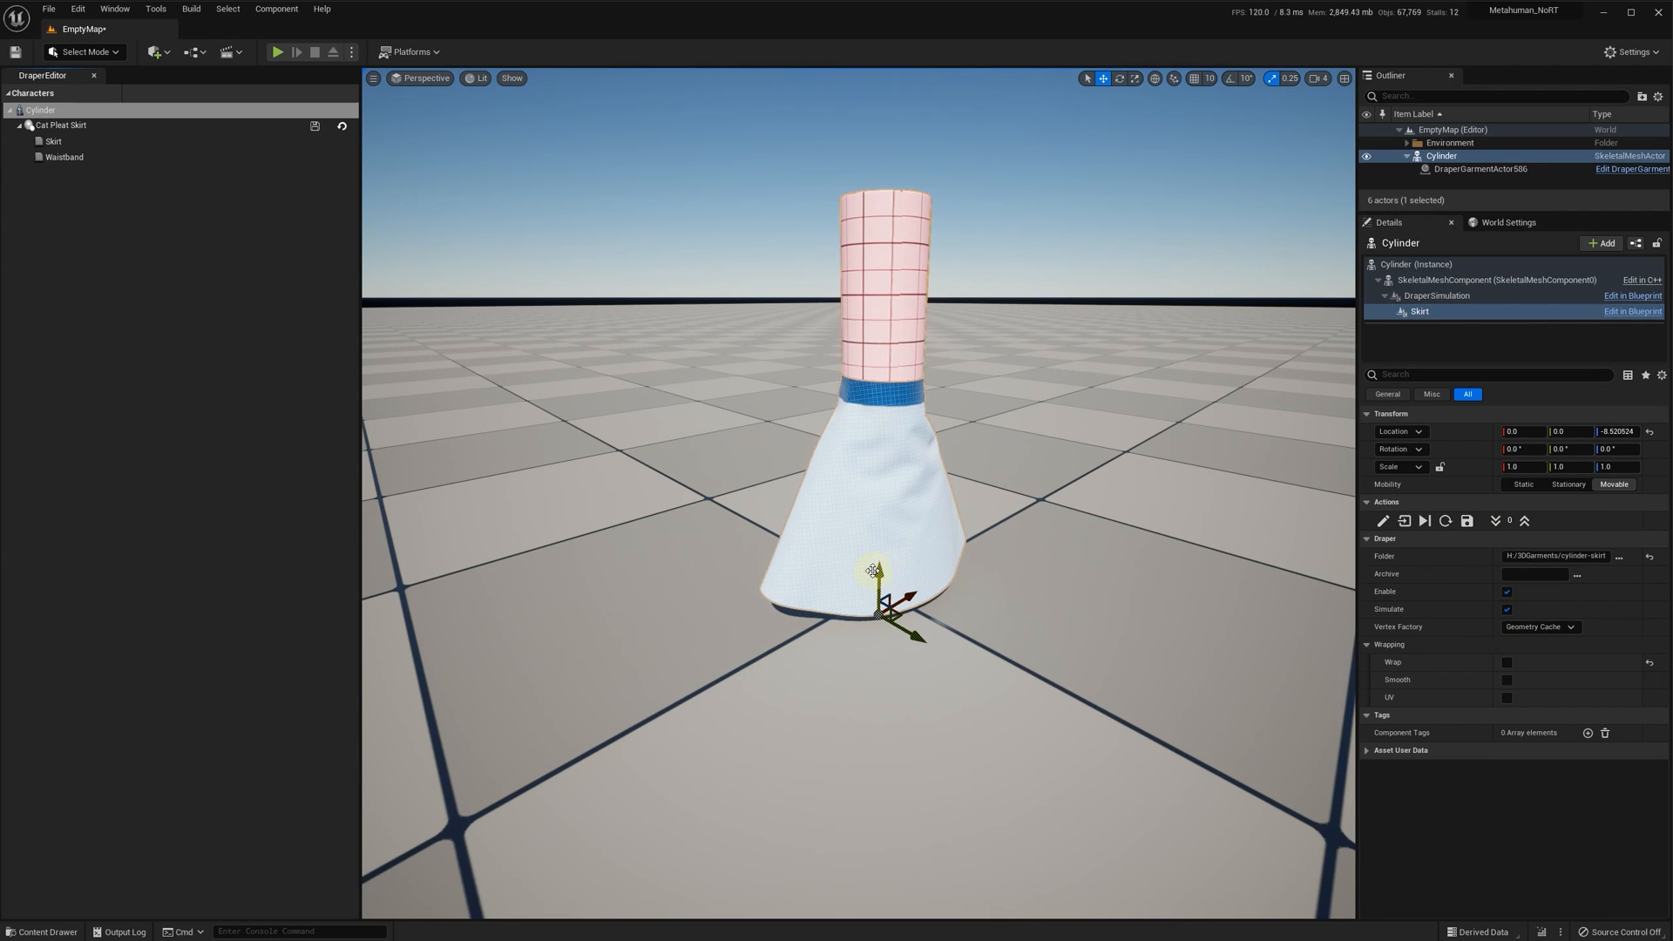
drag(878, 571, 871, 514)
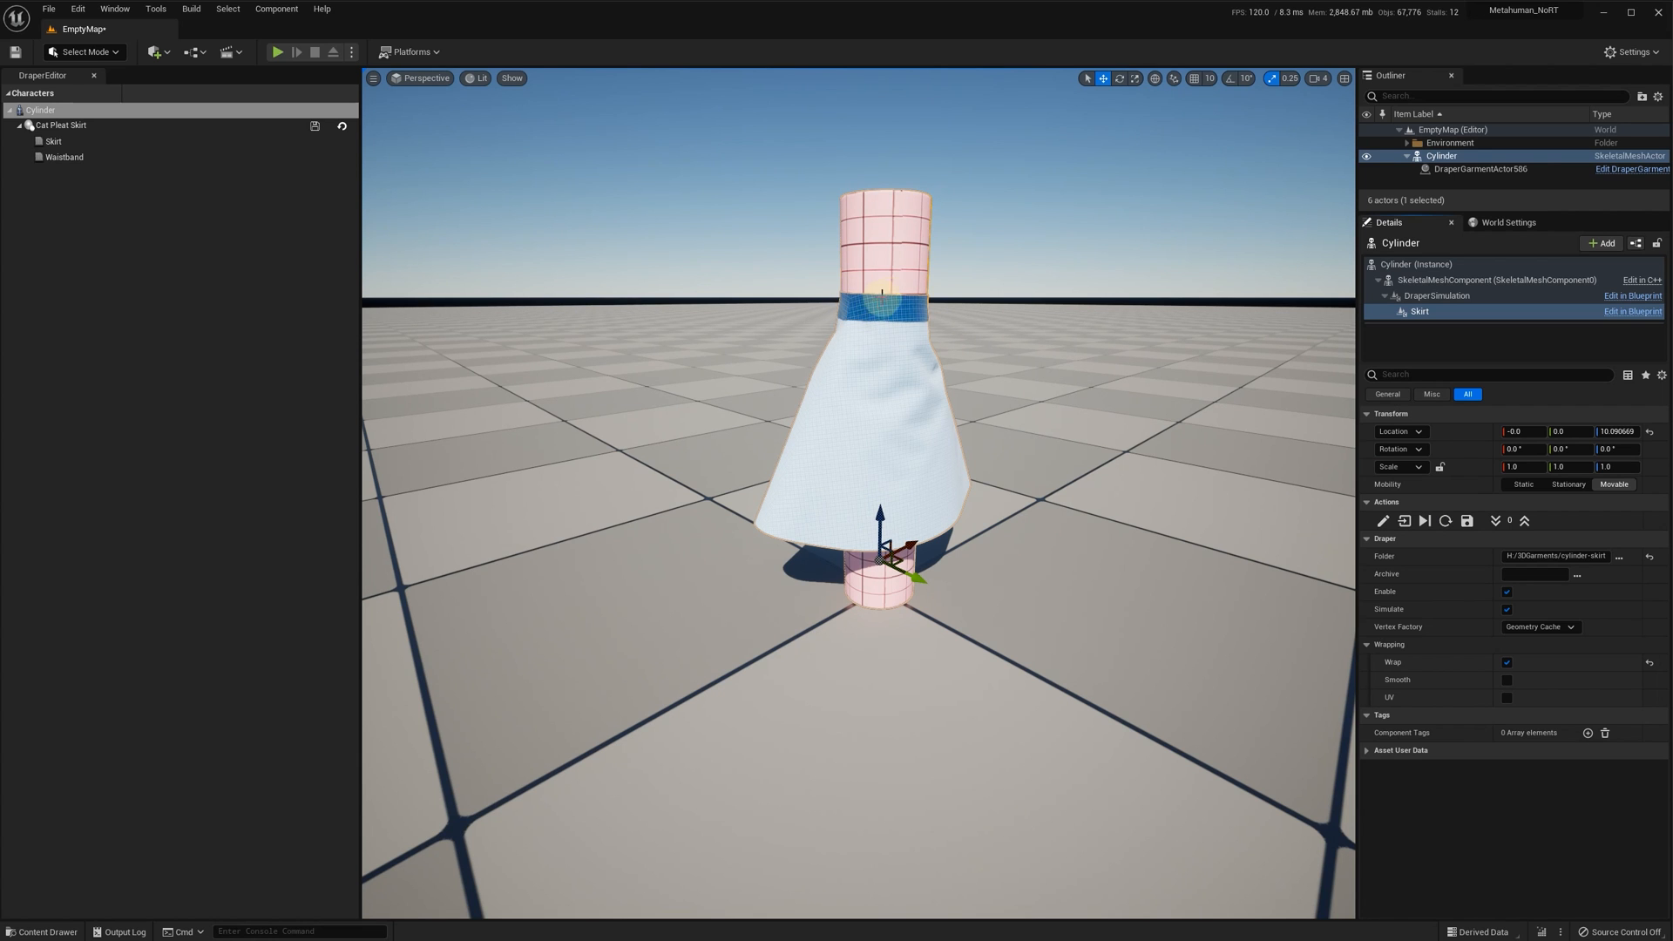
- Examine the Waistband's physical and binding parameters and start the simulation of the skirt on the cylinder
alt+drag(1020, 298, 558, 312)
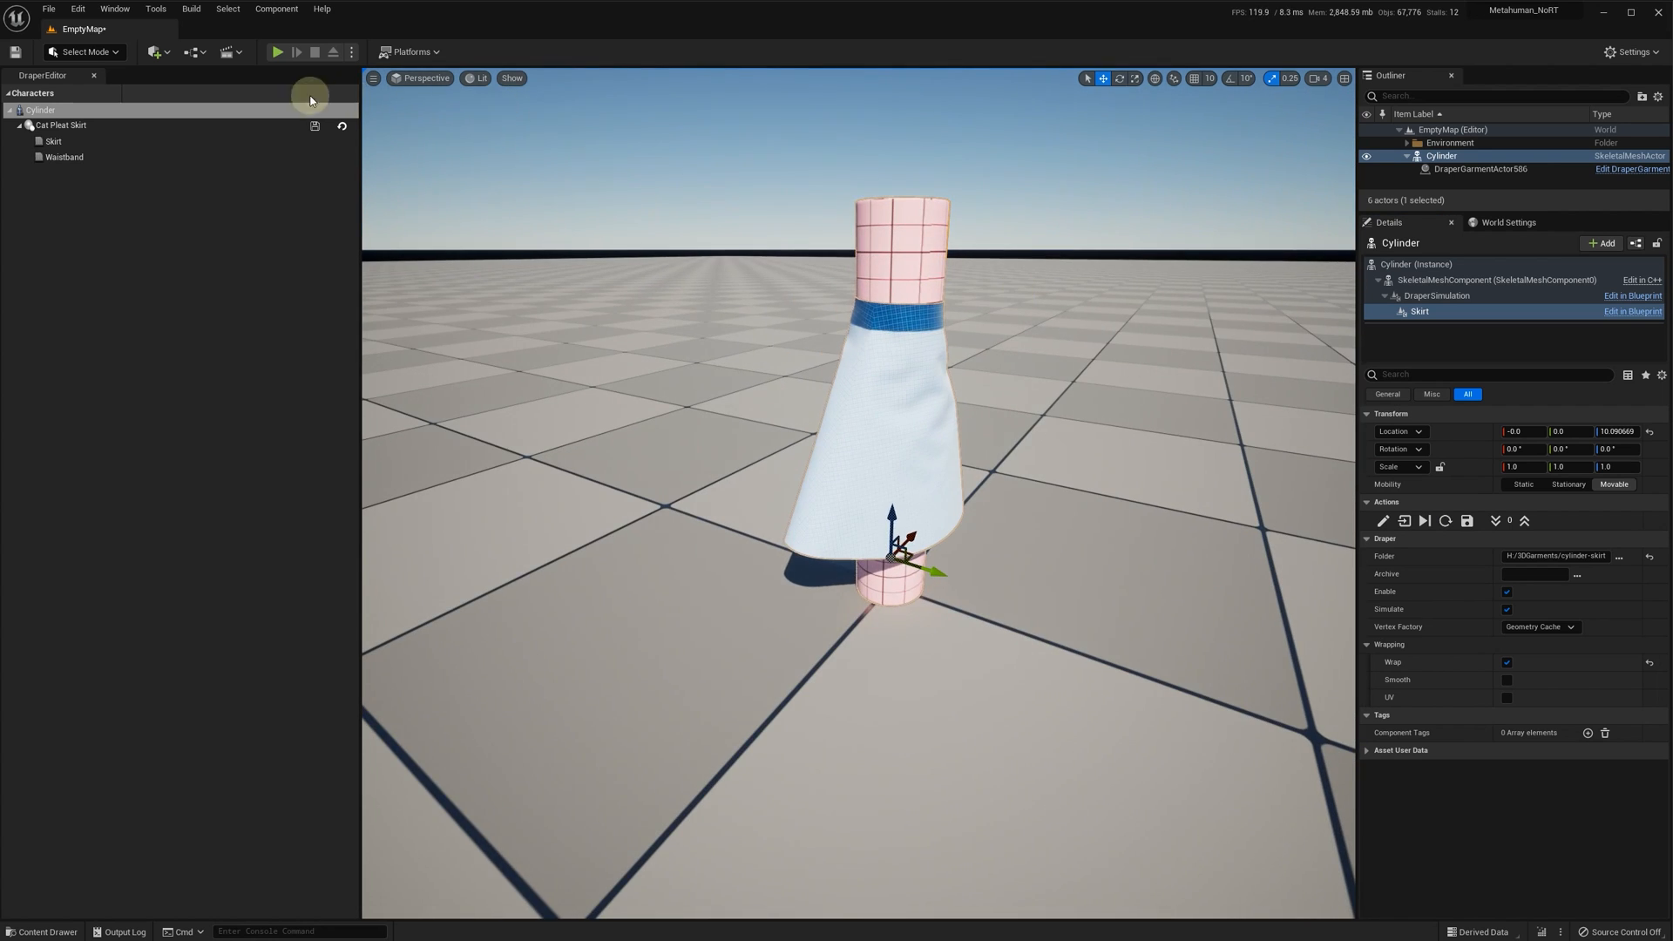
click(79, 156)
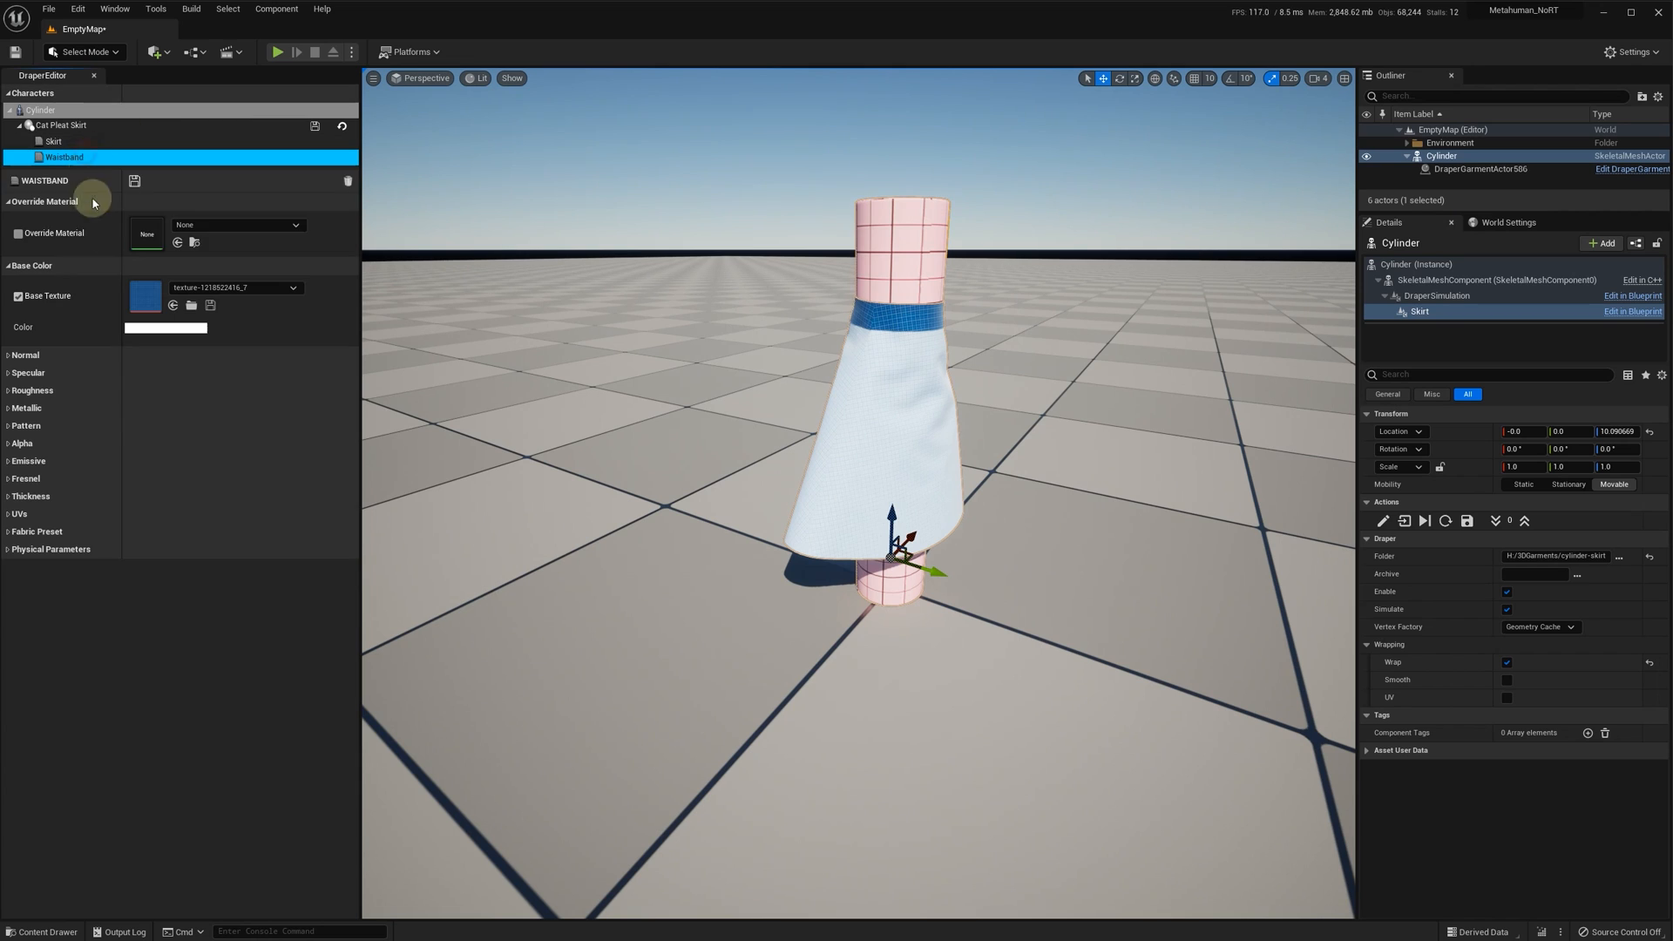
click(10, 551)
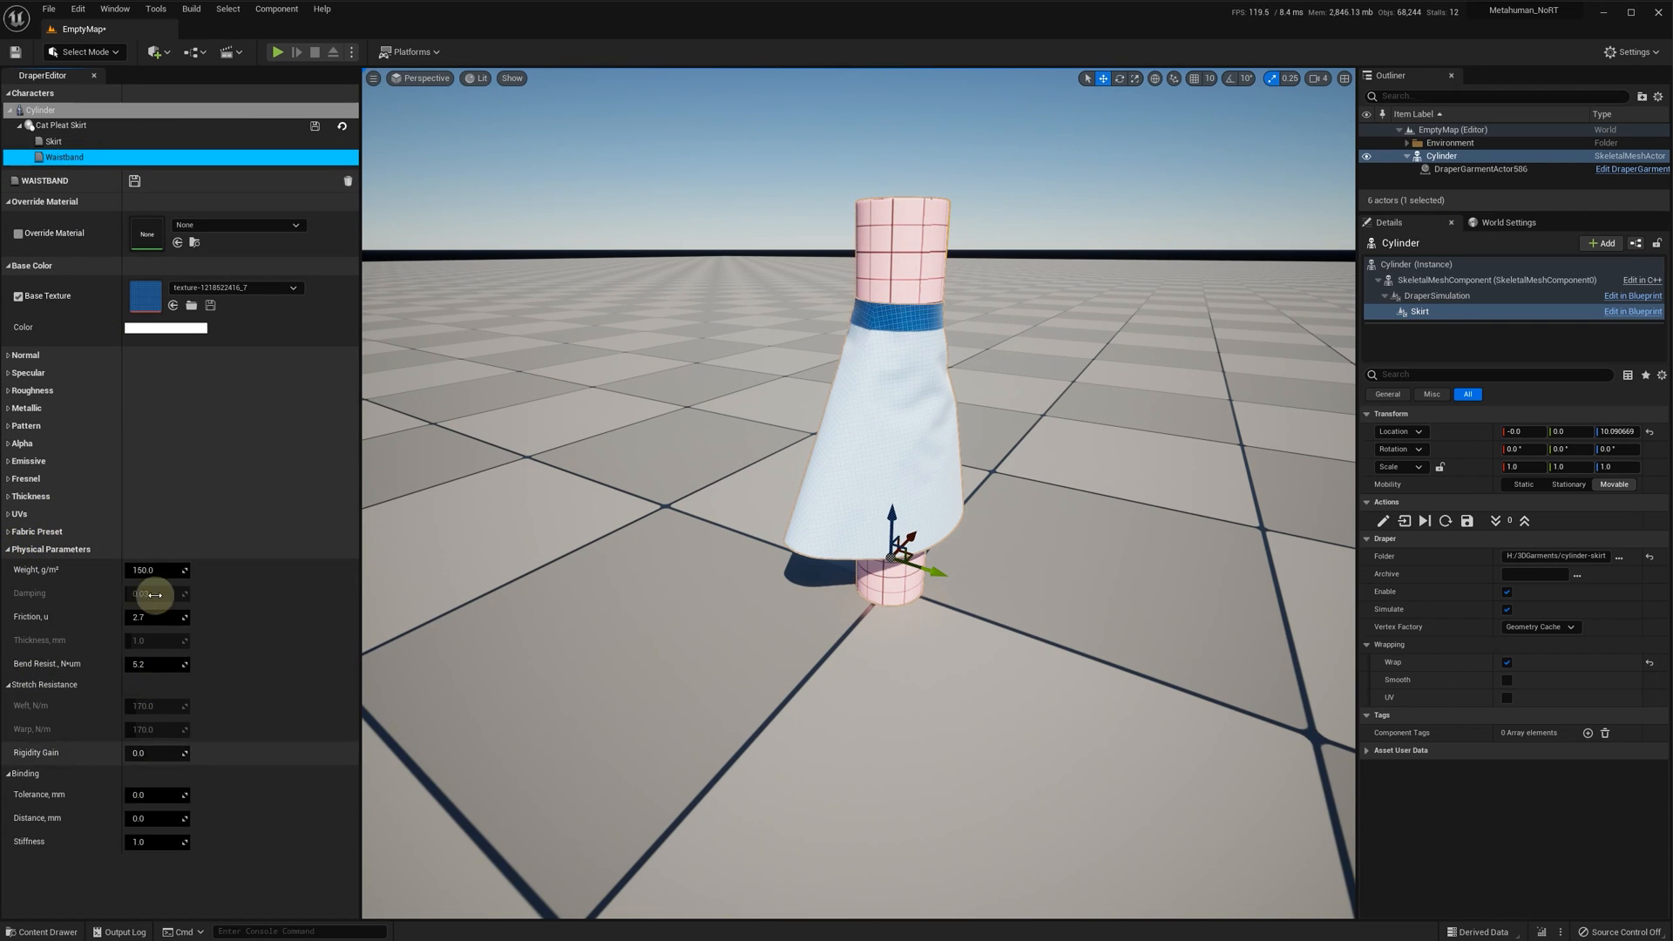
click(279, 53)
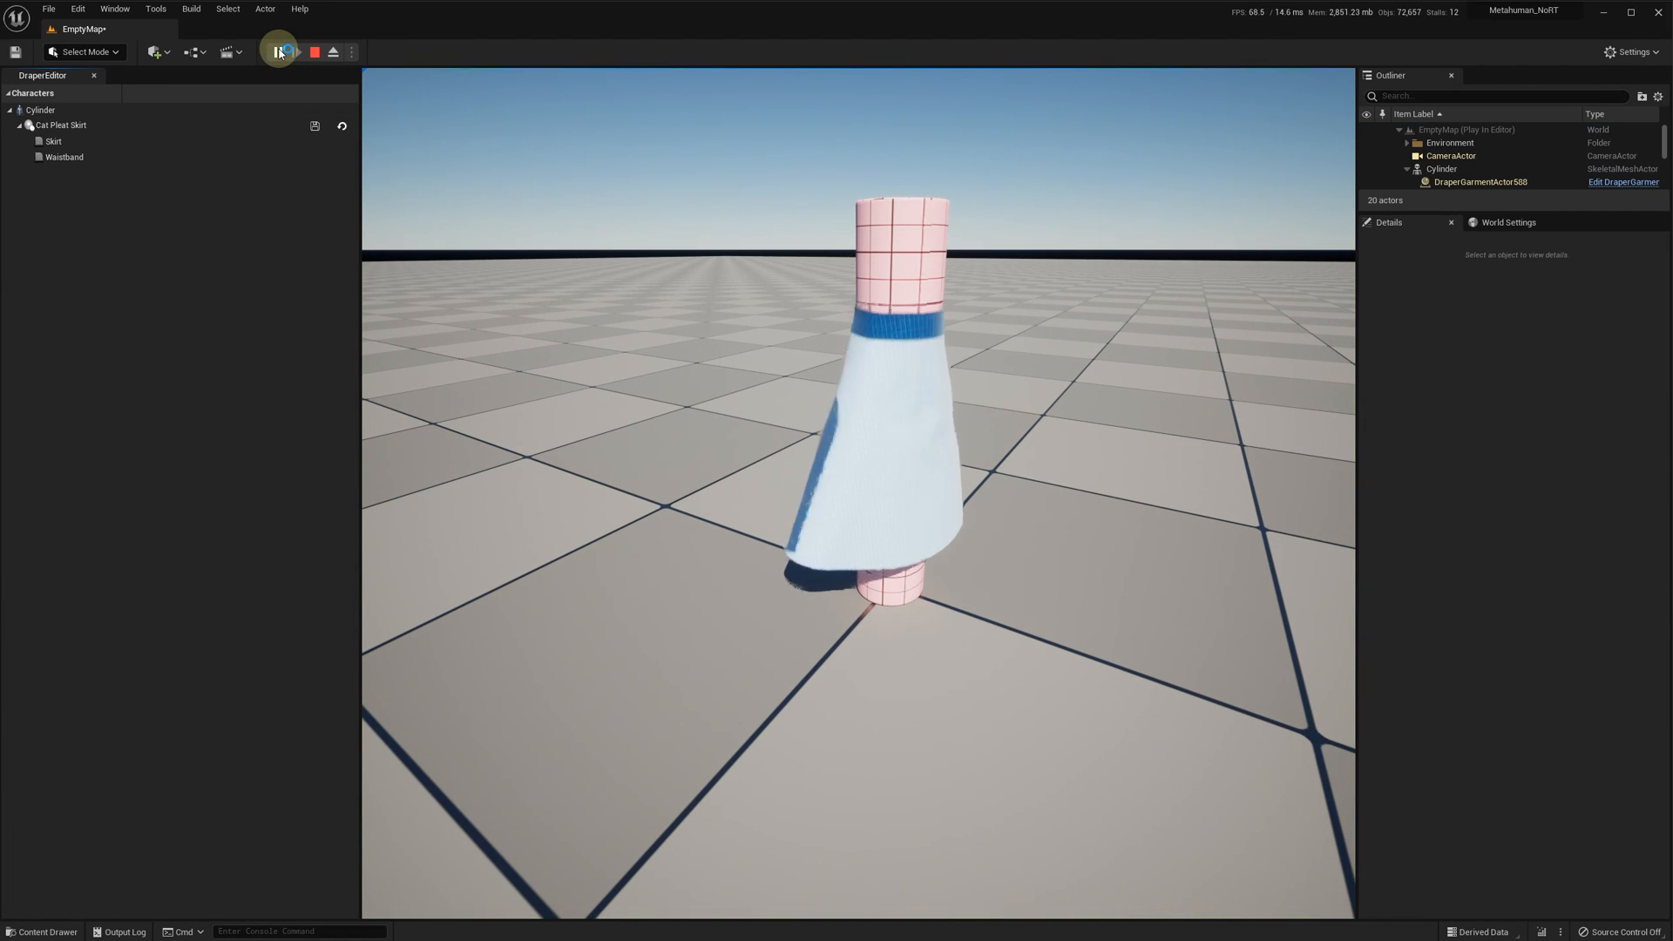
- While the simulation runs, set the Waistband's binding tolerance to 10 mm
click(55, 157)
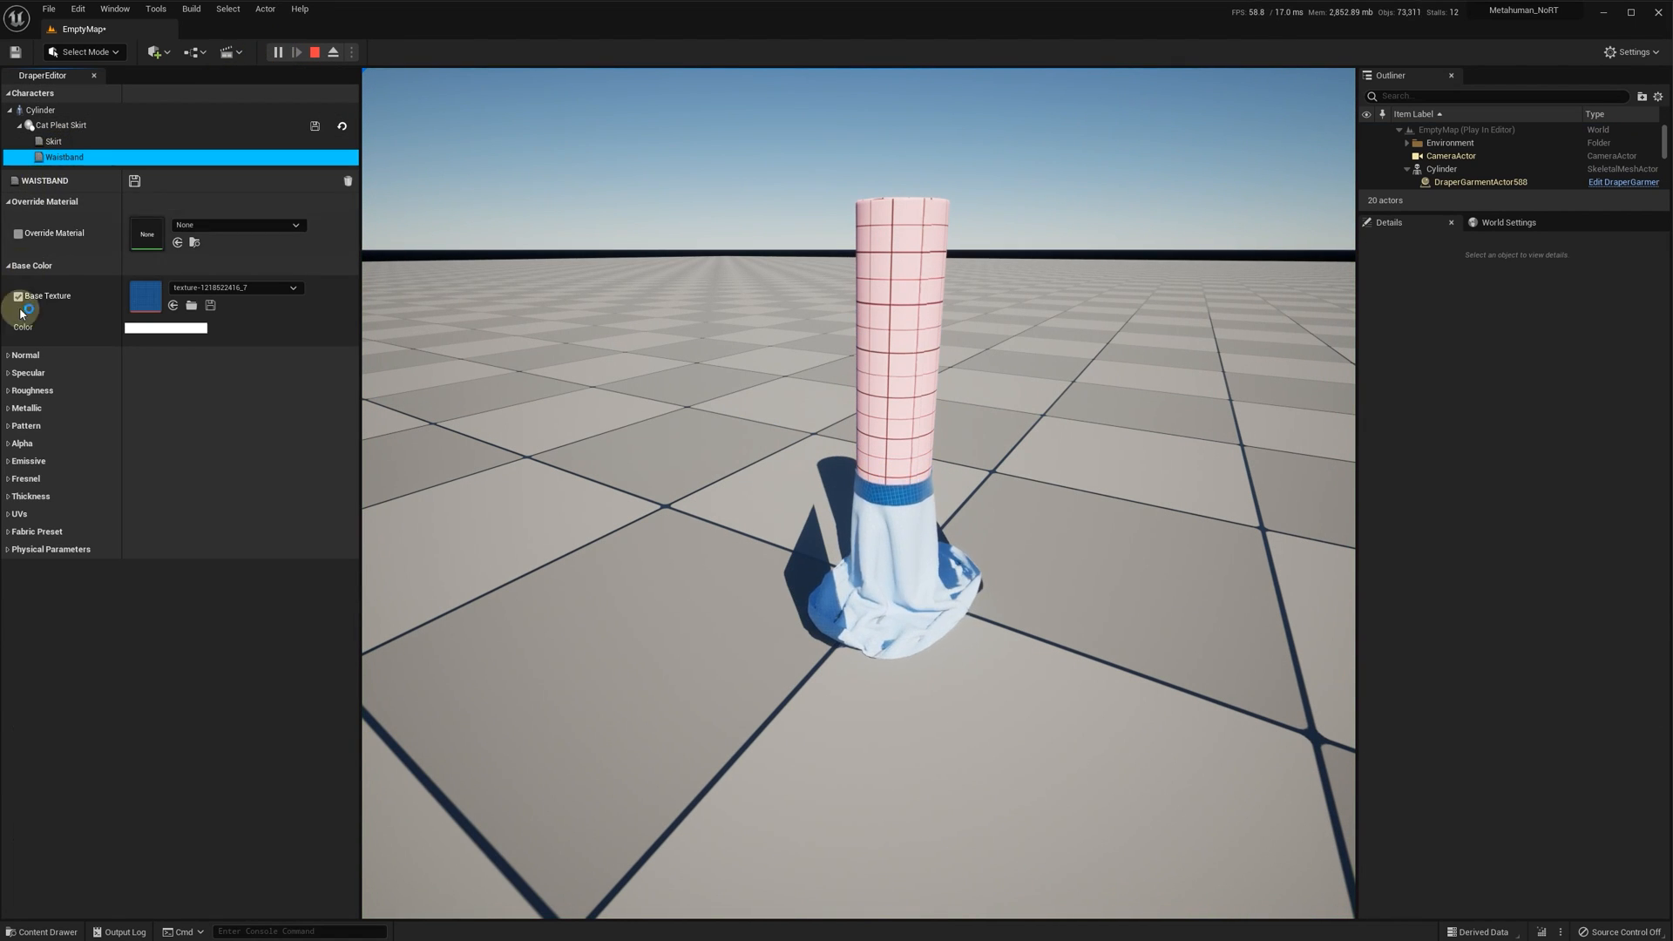
click(51, 549)
click(132, 819)
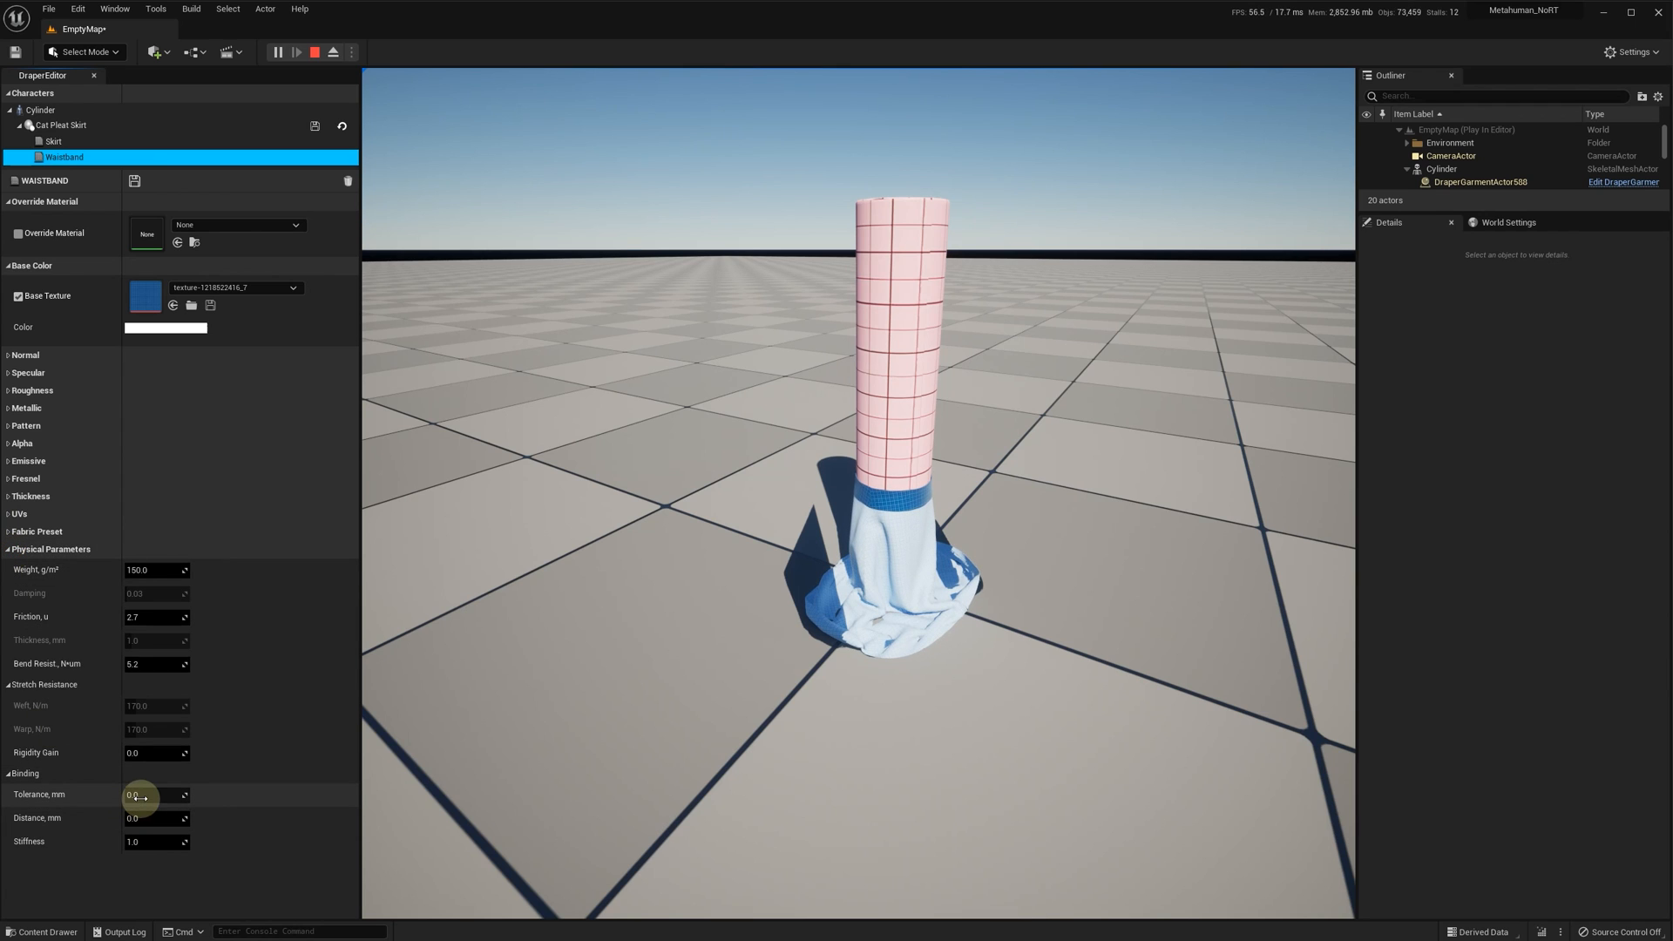
click(137, 795)
text(10)
key(Return)
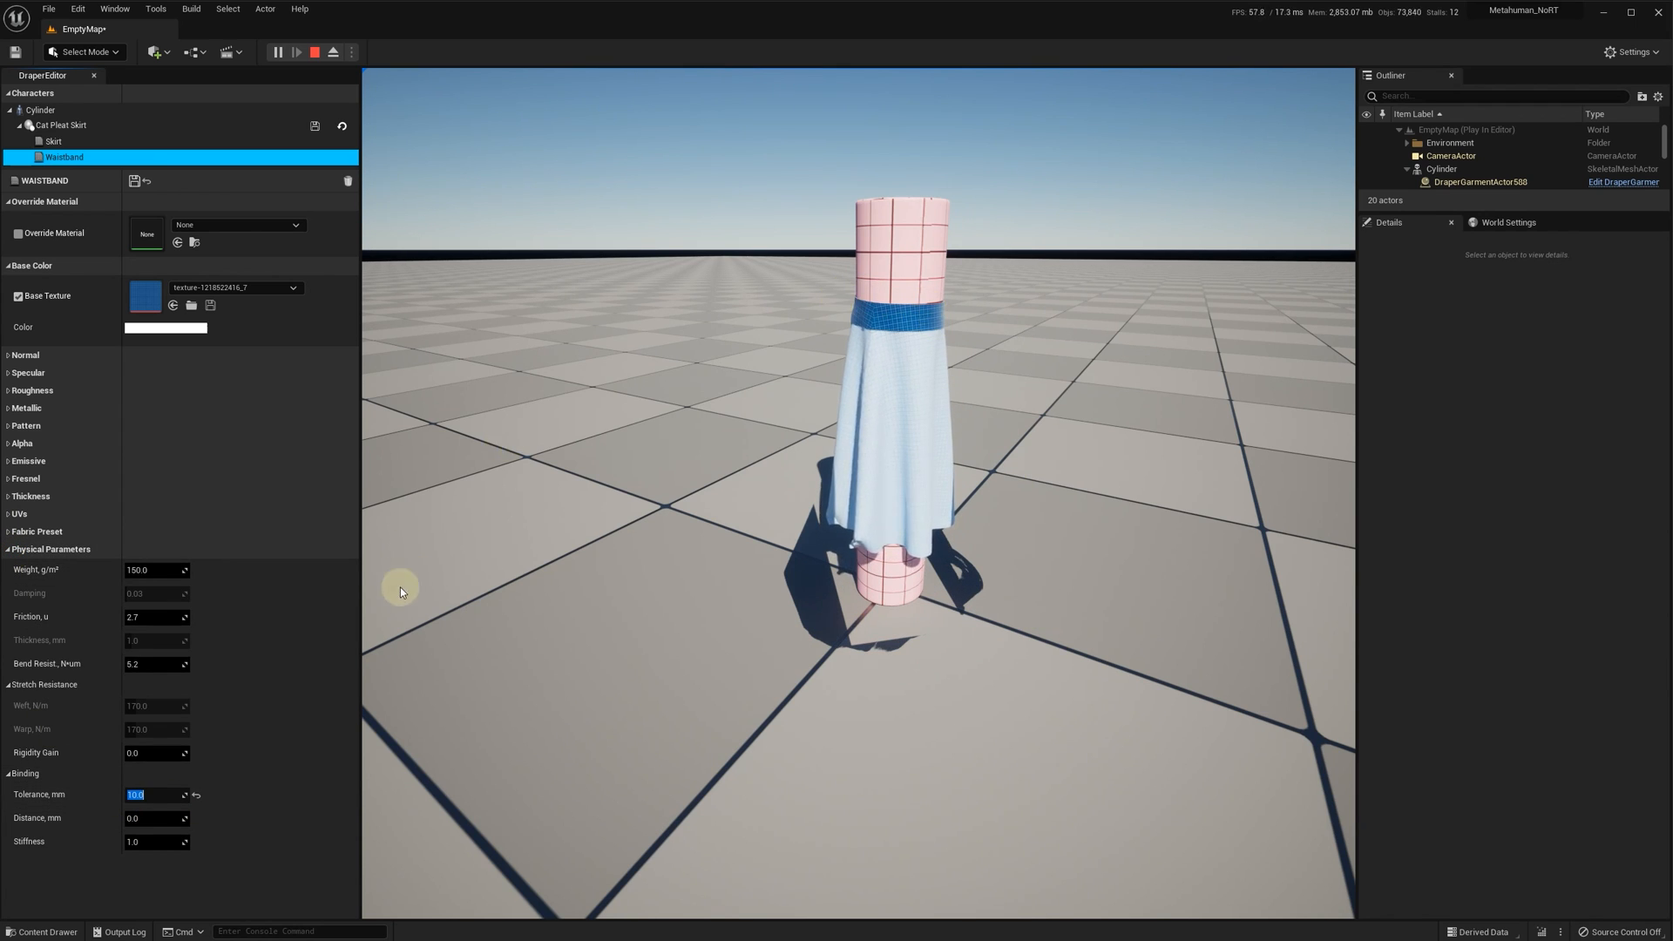
- Set the Waistband's binding distance to 100 mm and its stiffness to 0.5
click(181, 820)
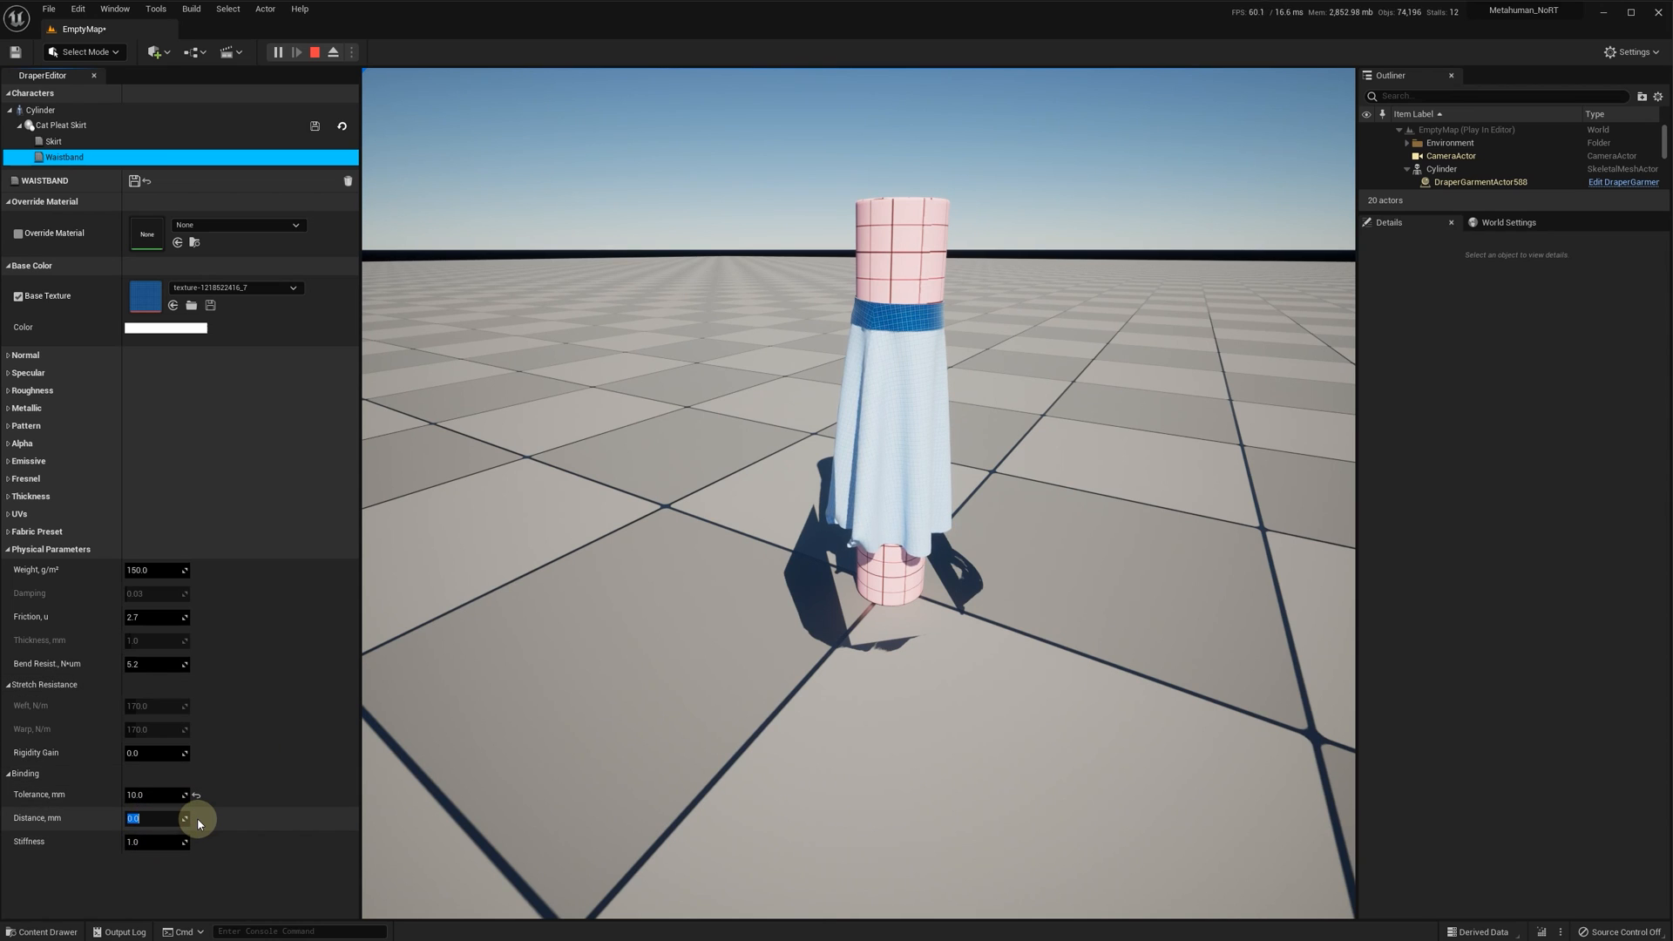
text(100)
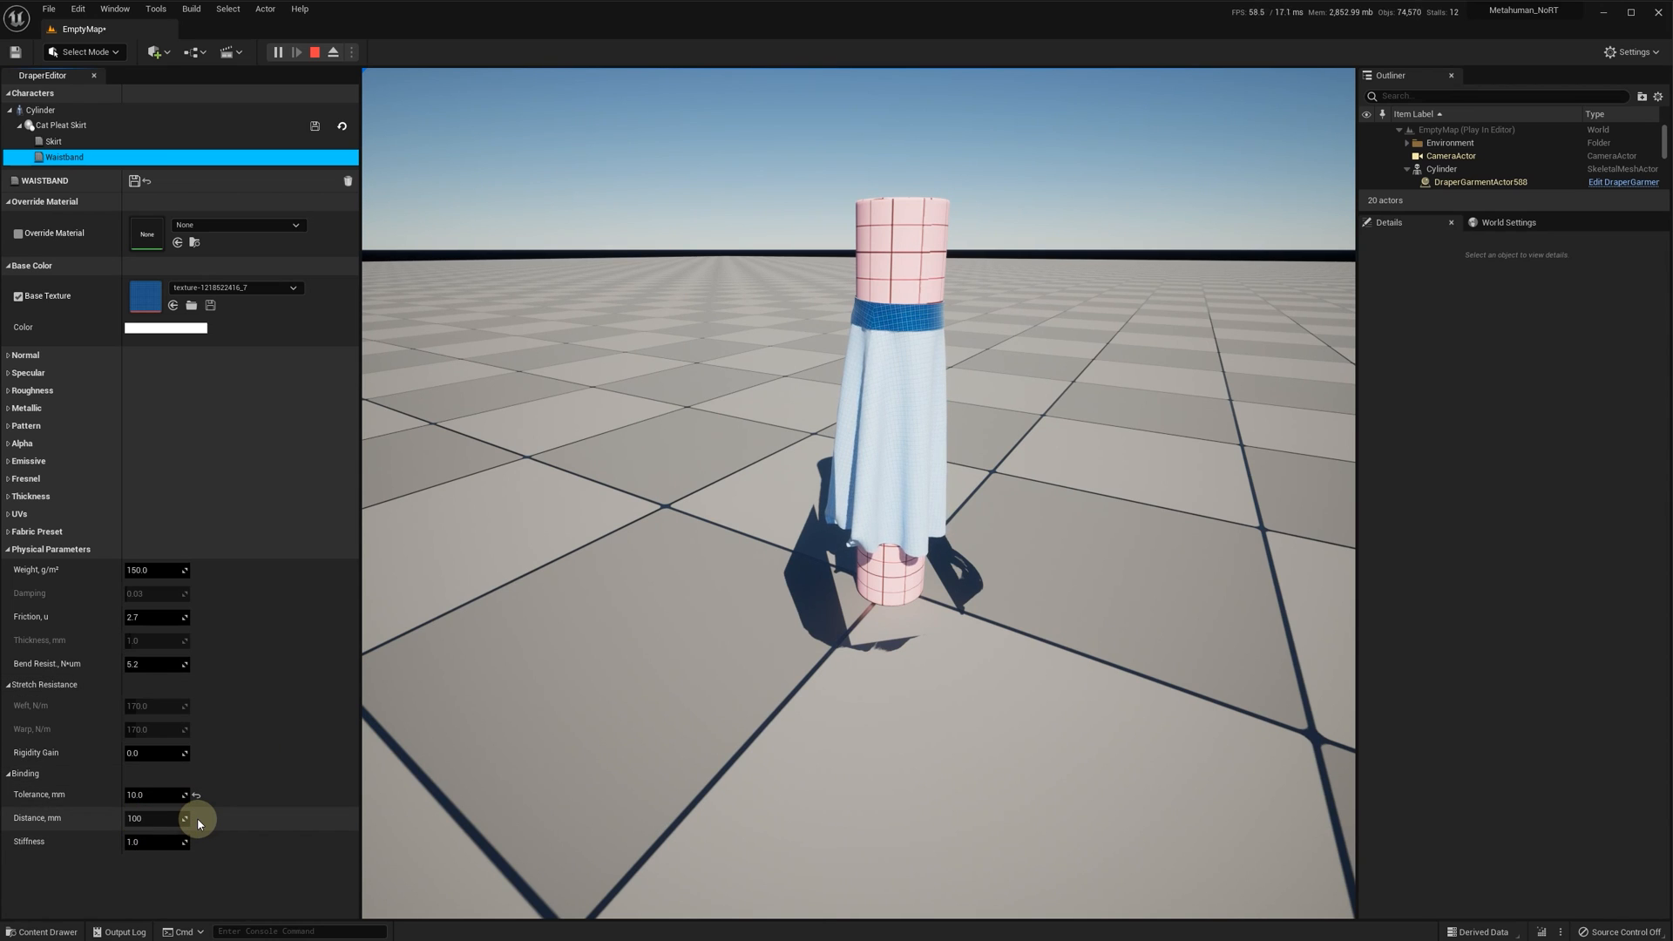
key(Return)
click(148, 844)
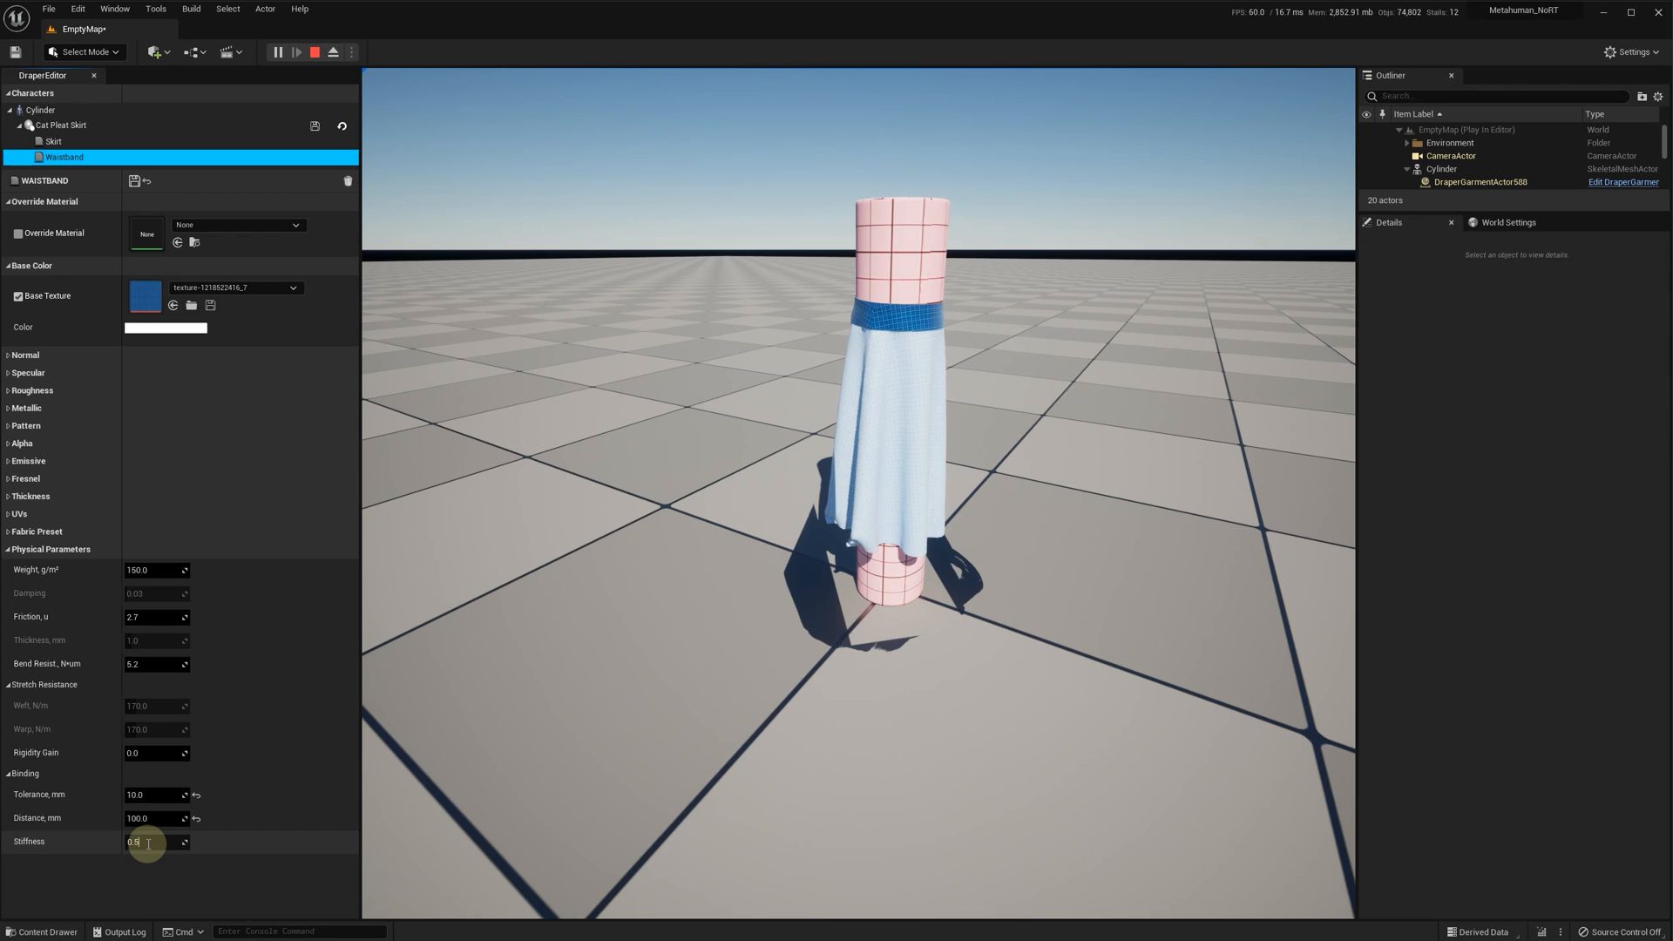
text(0.5)
key(Return)
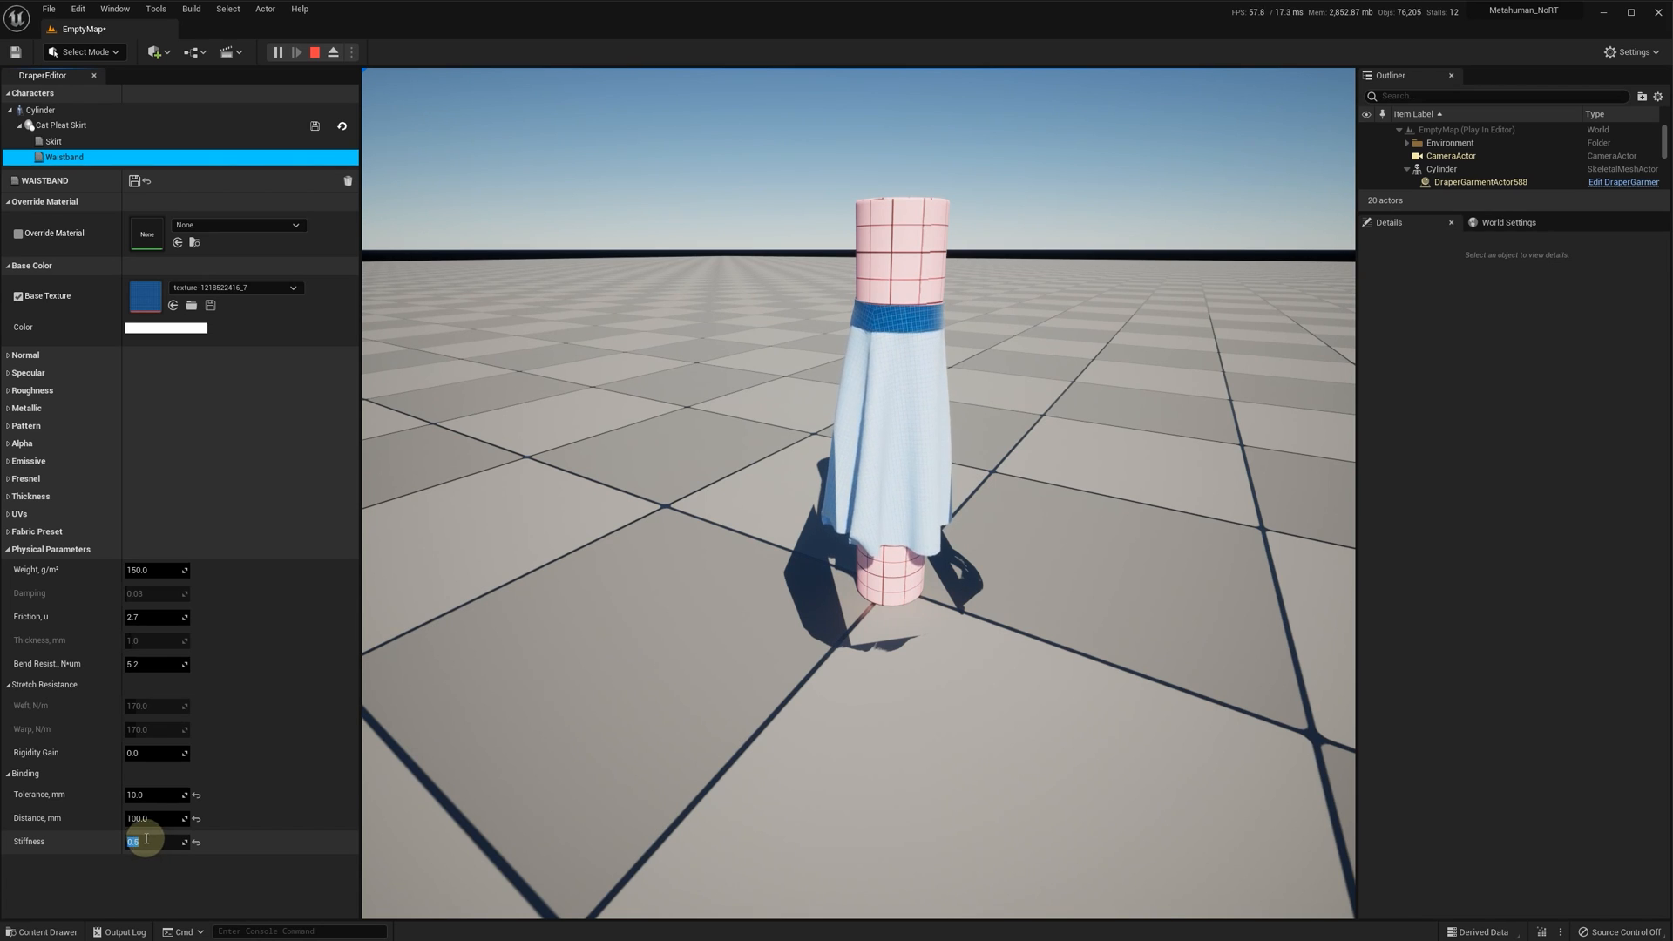
- Try a Waistband binding distance of 15 mm and a stiffness of 0, and set them to 50 mm and 0.5
click(155, 820)
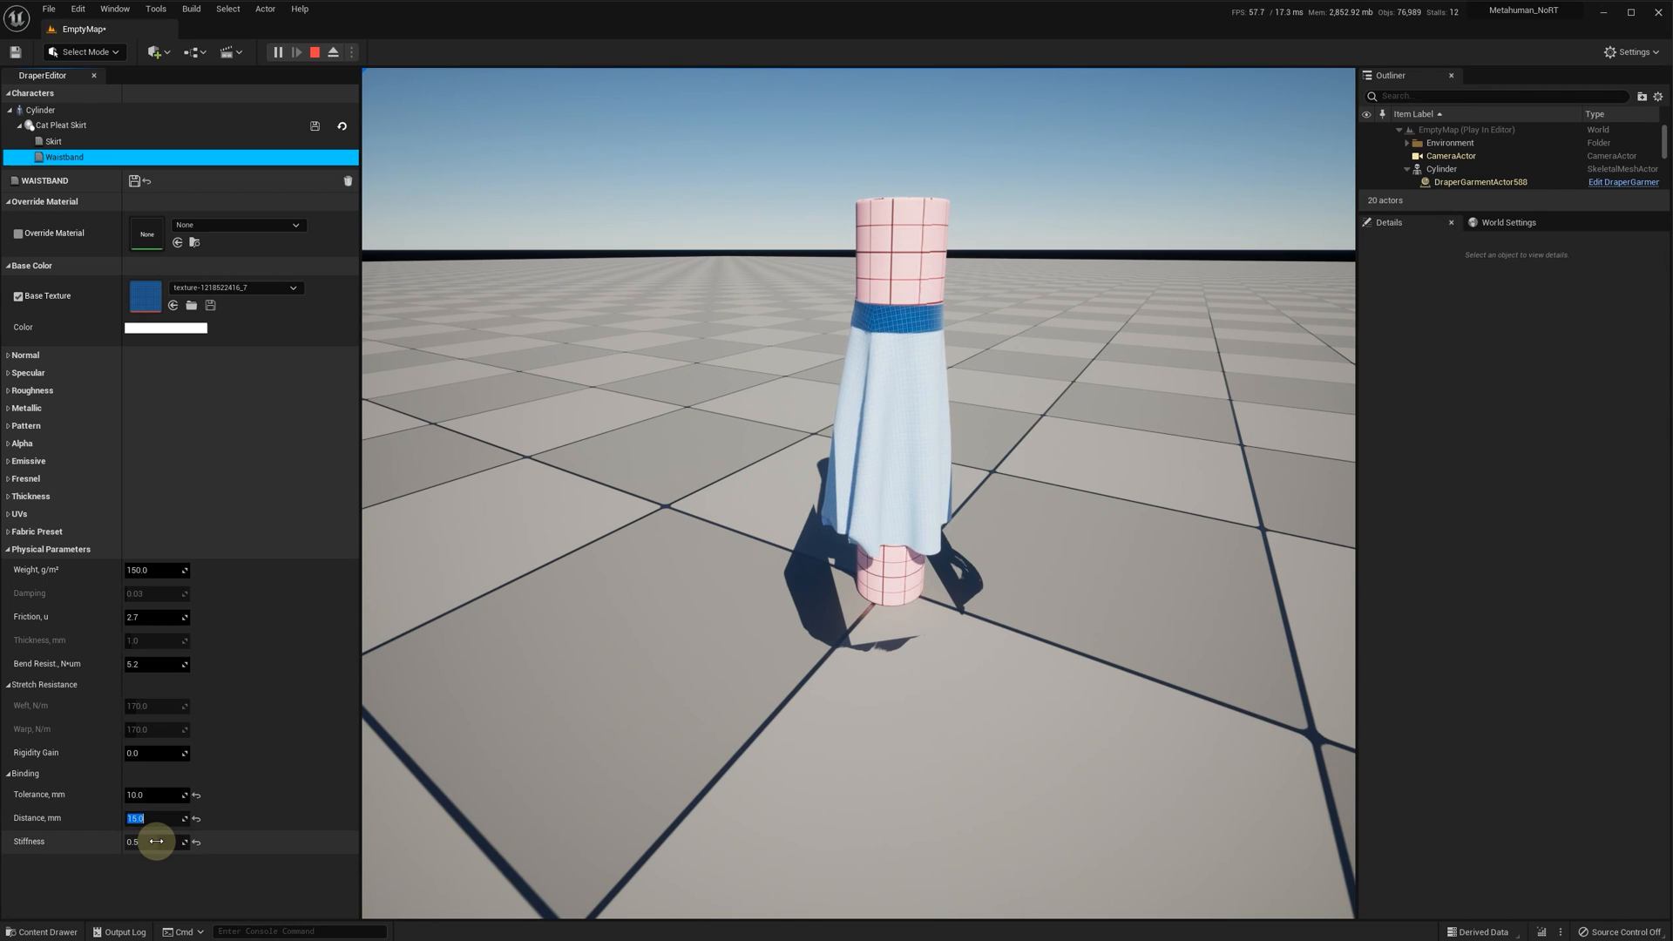
click(157, 842)
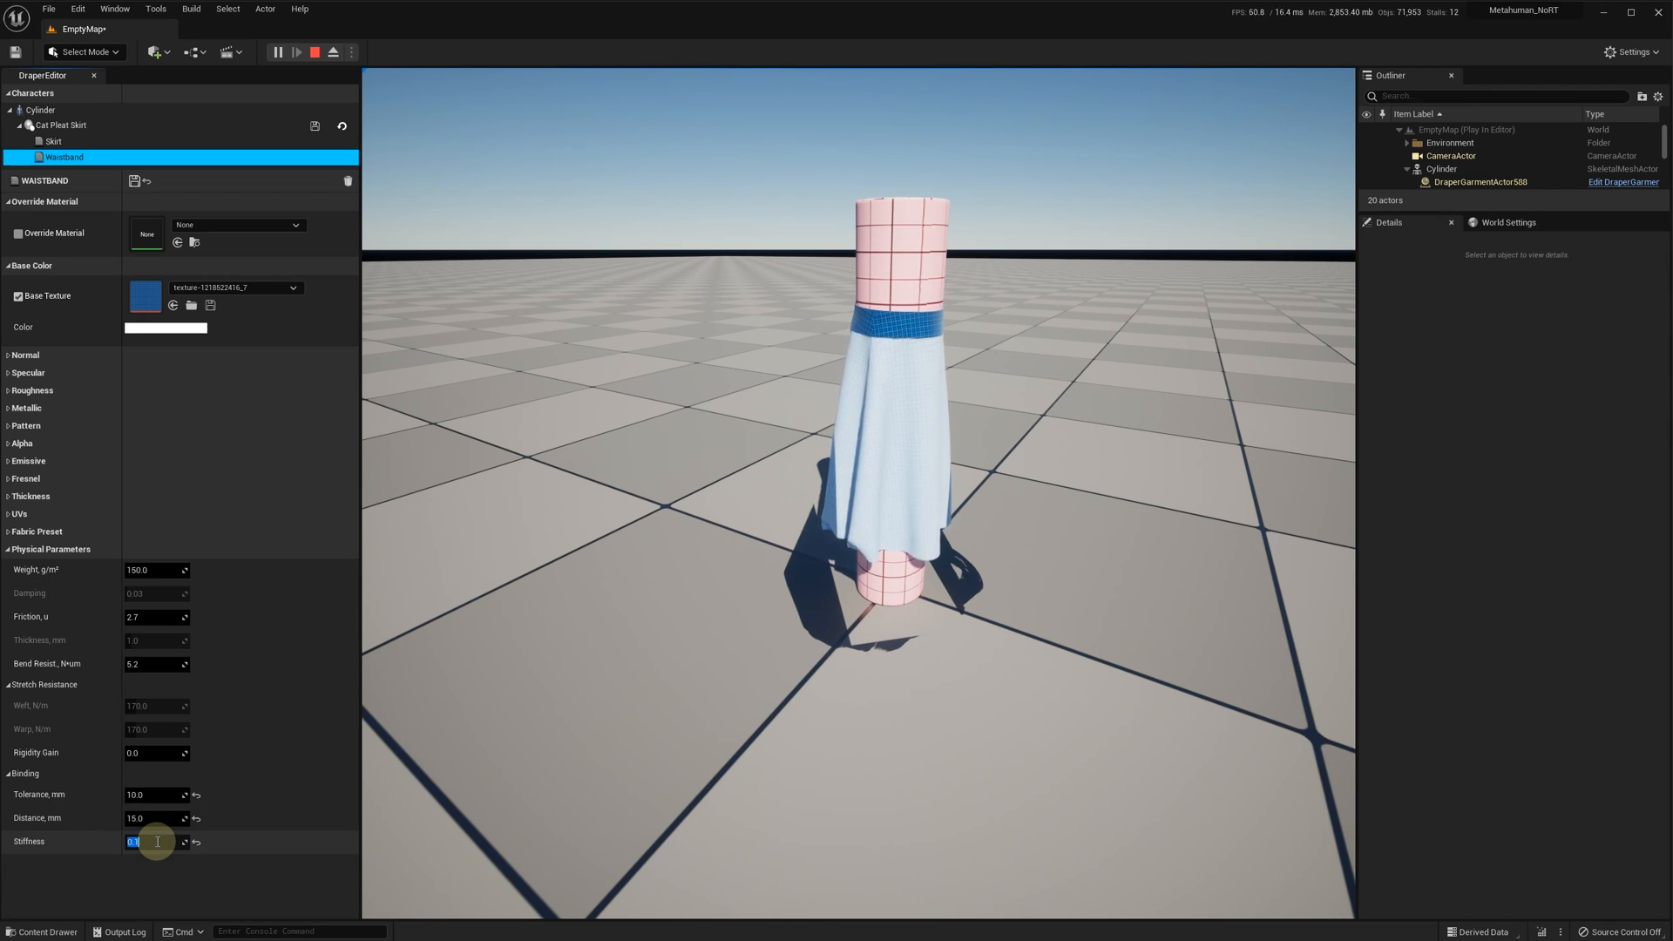
click(152, 819)
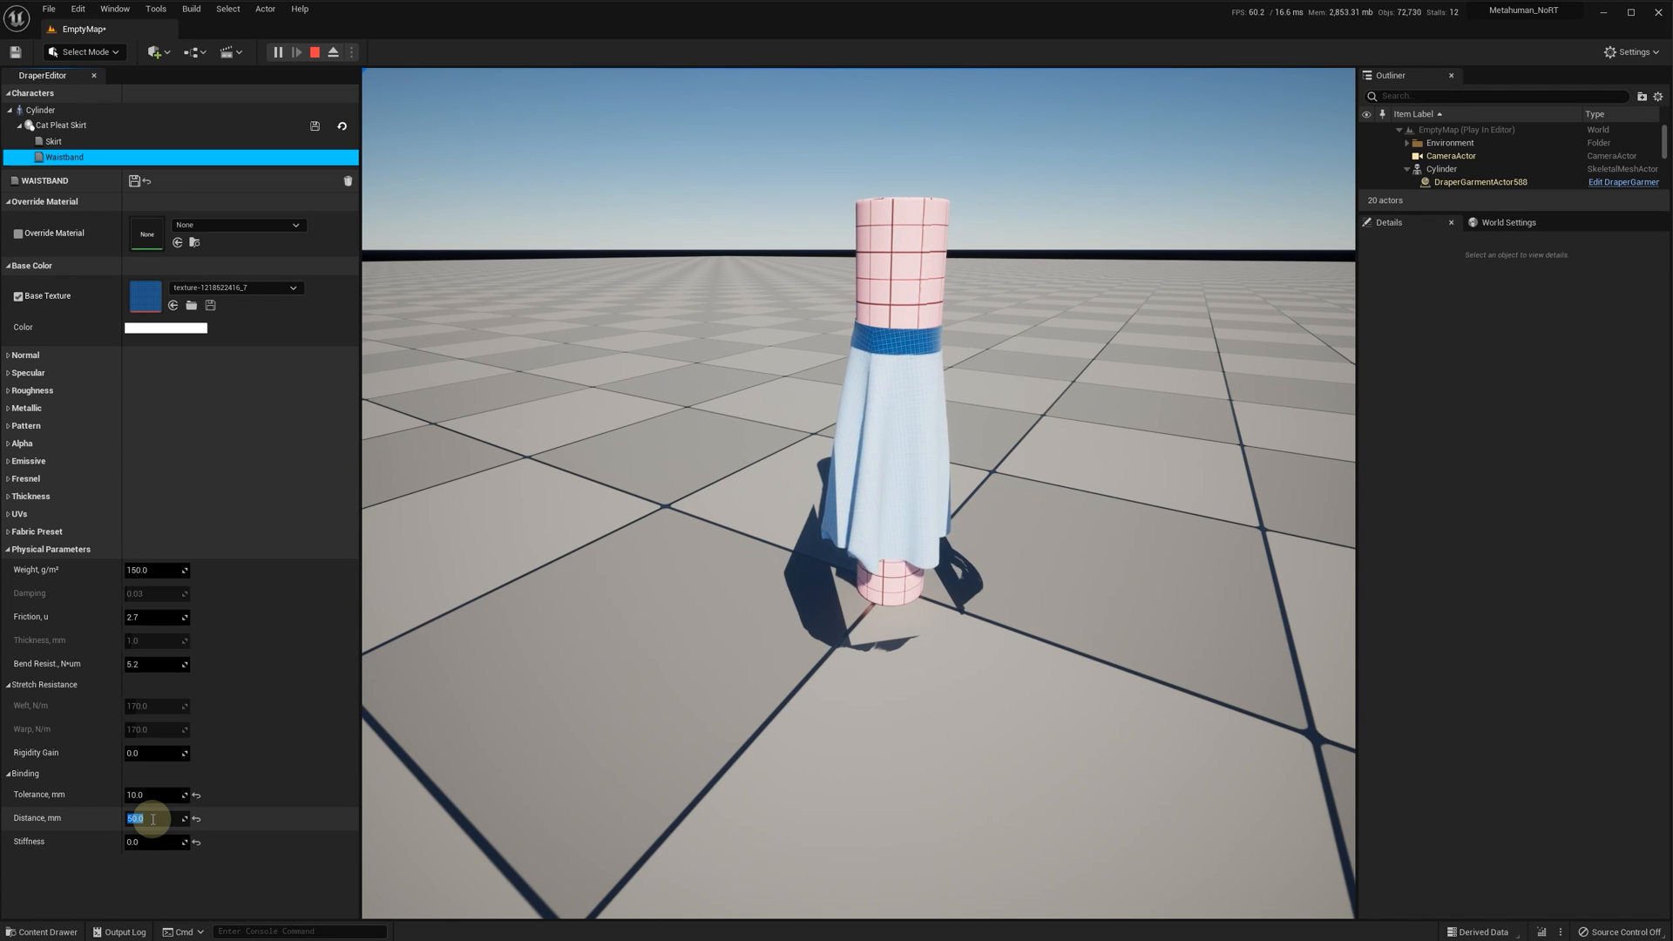
click(149, 841)
text(0)
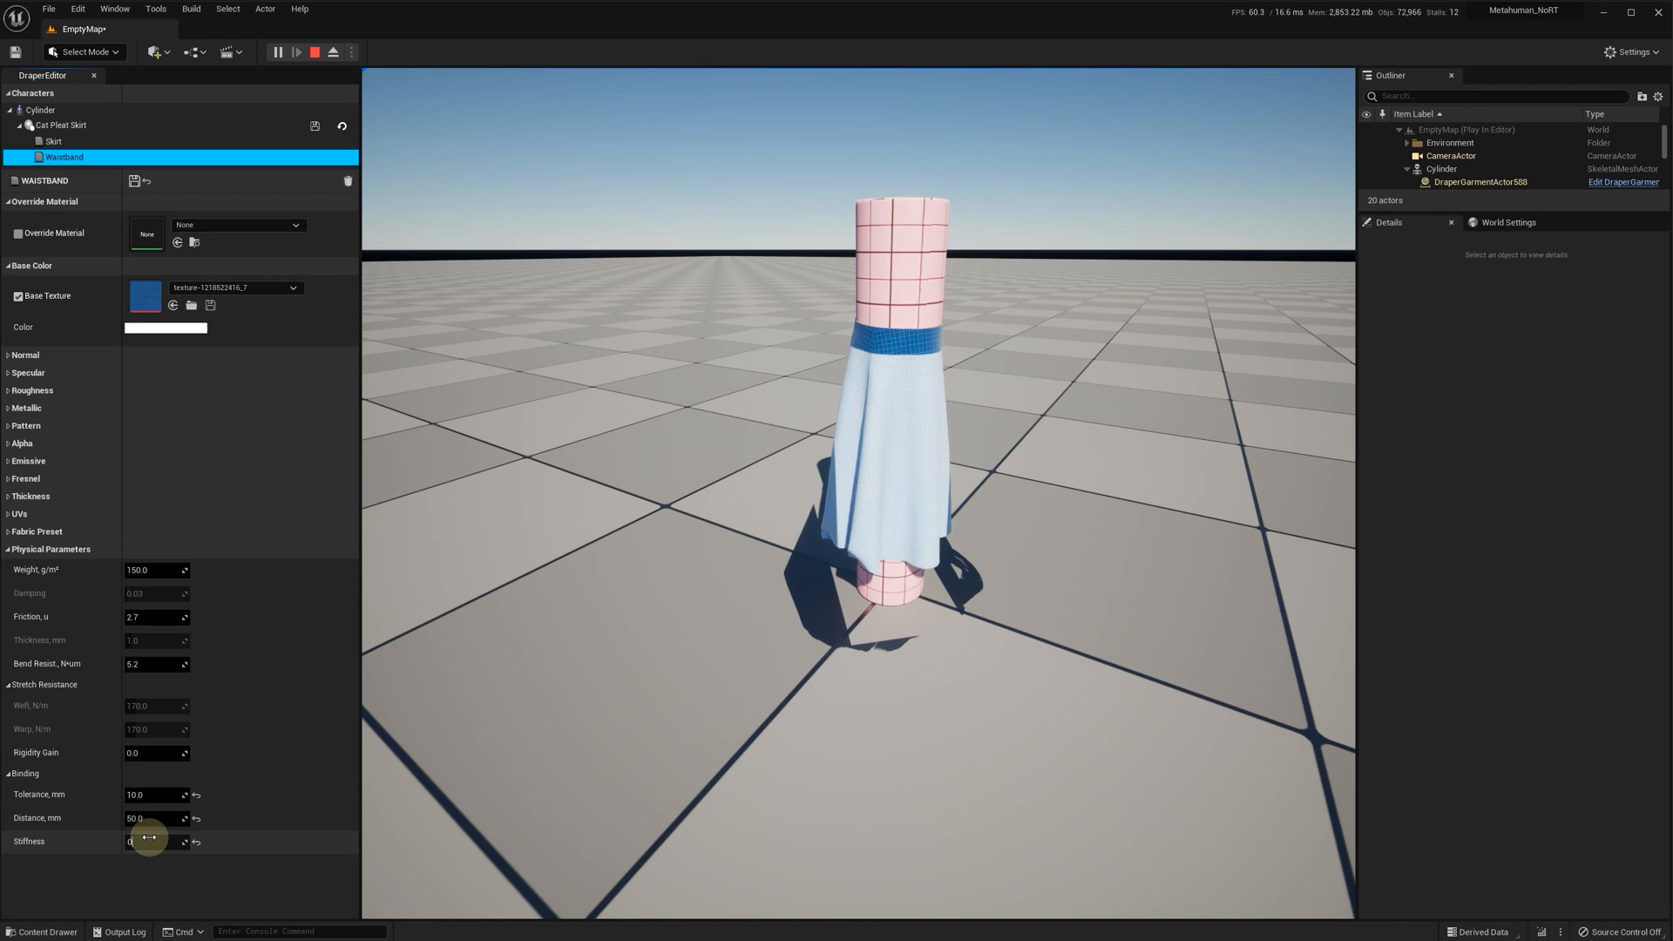
text(.5)
key(Return)
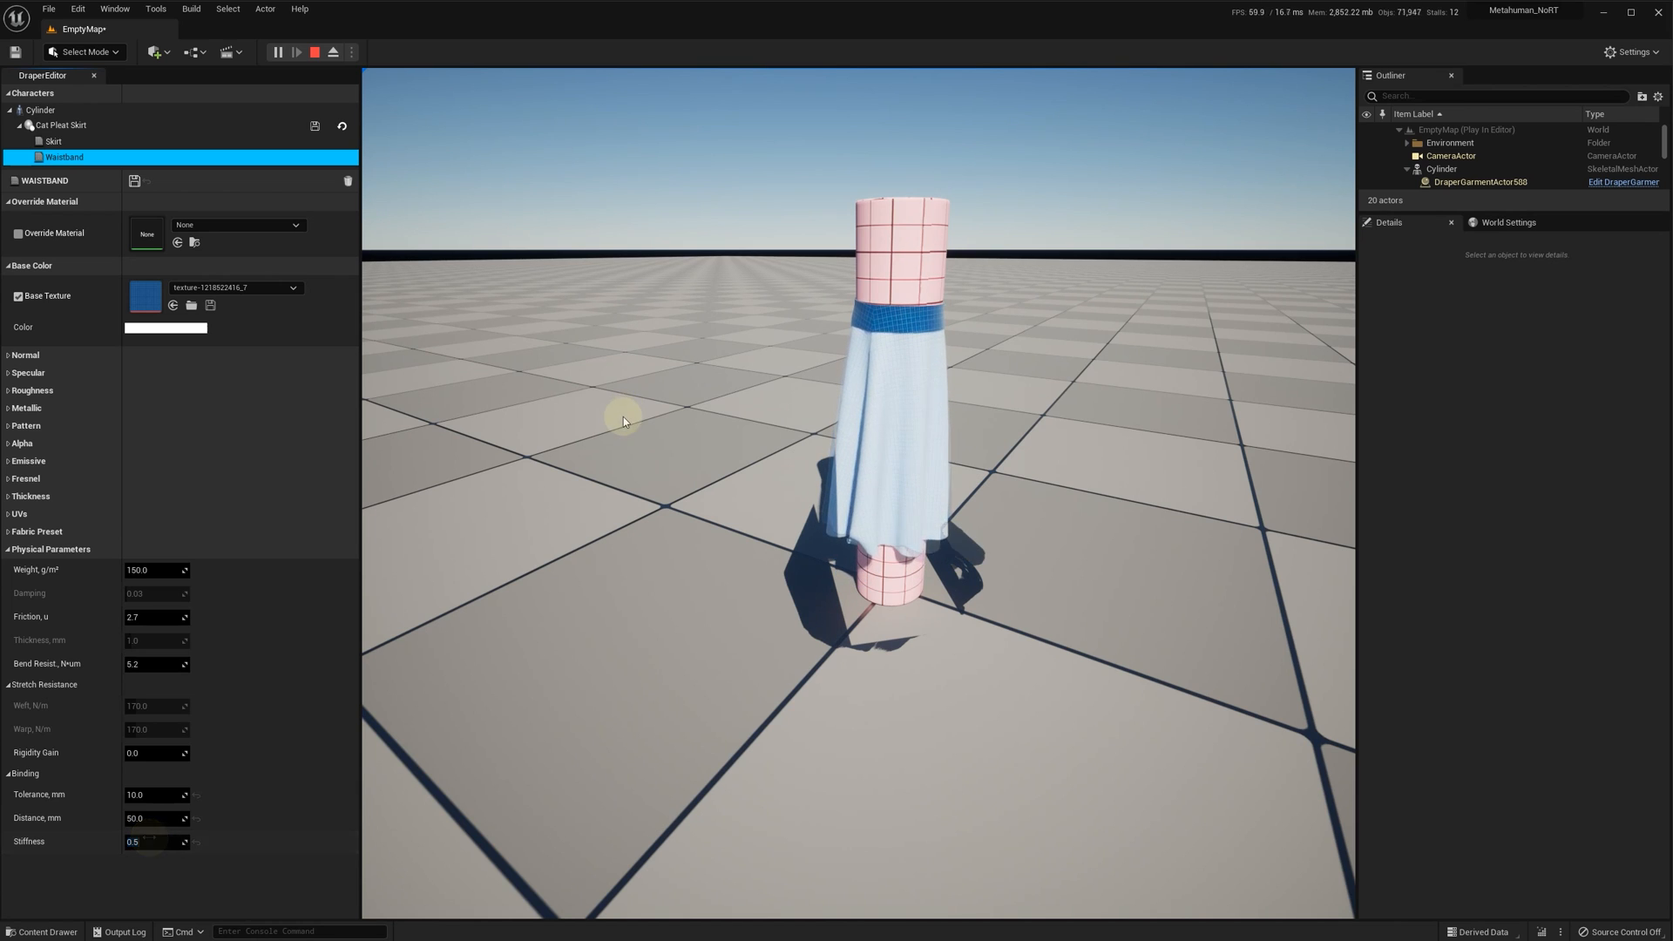
- Toggle the binding off and back on in the running simulation, and stop the simulation
key(shift+b)
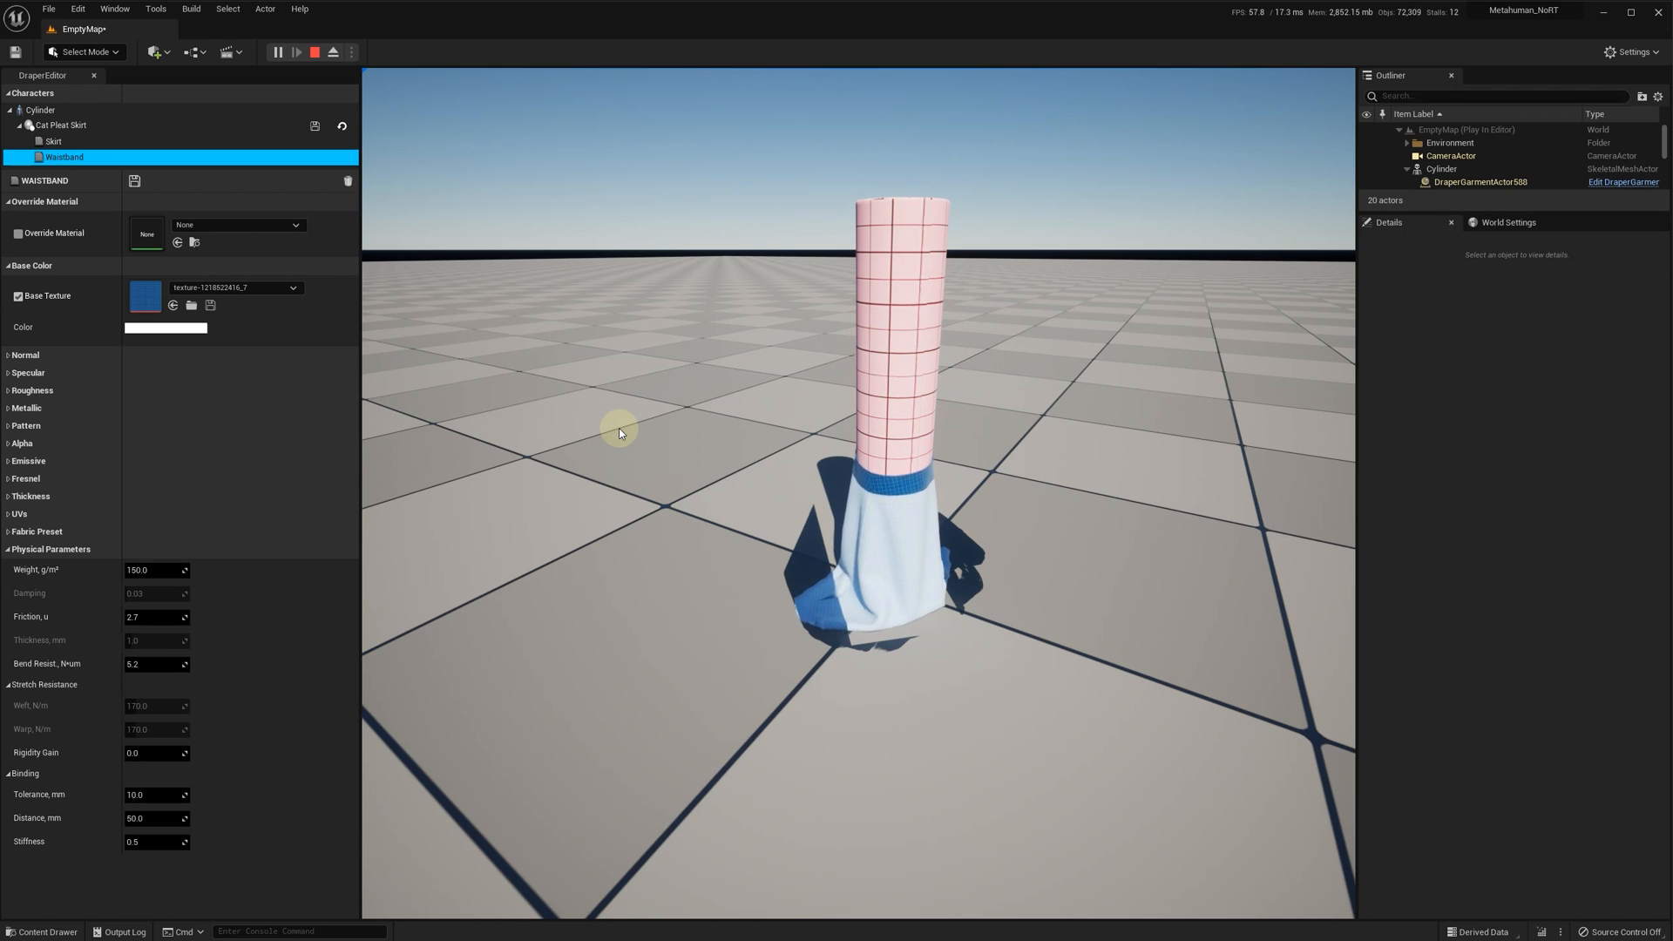
key(shift+b)
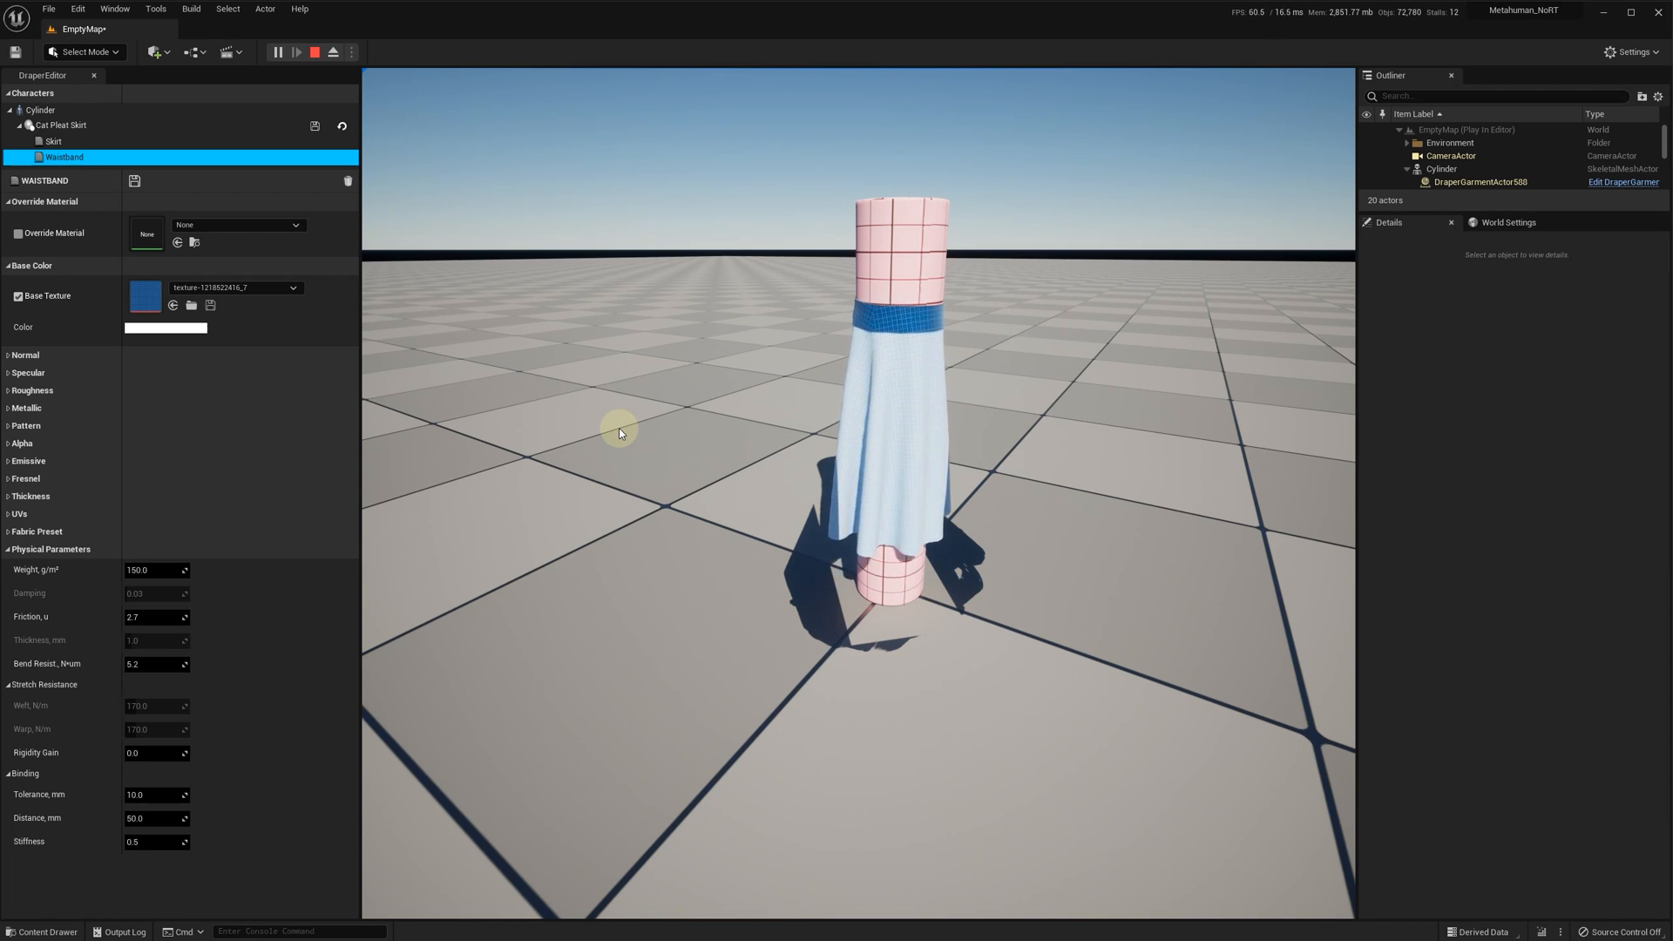
click(315, 51)
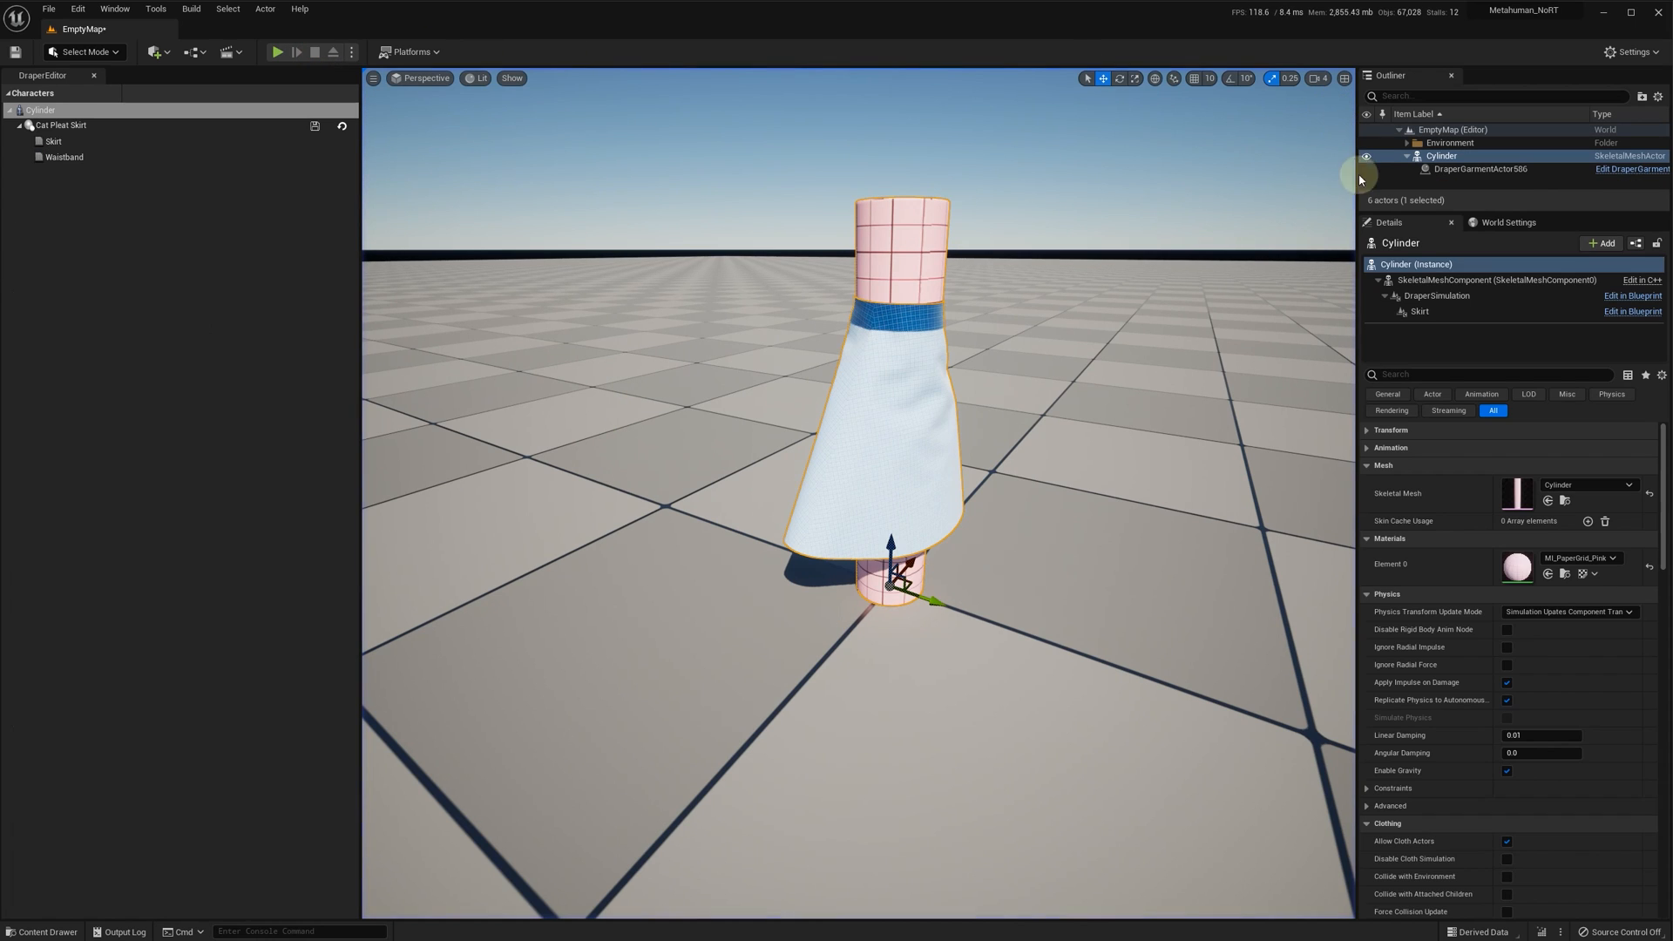
- Set the Z gravity of the cylinder's DraperSimulation component to 0
click(1451, 297)
click(1630, 803)
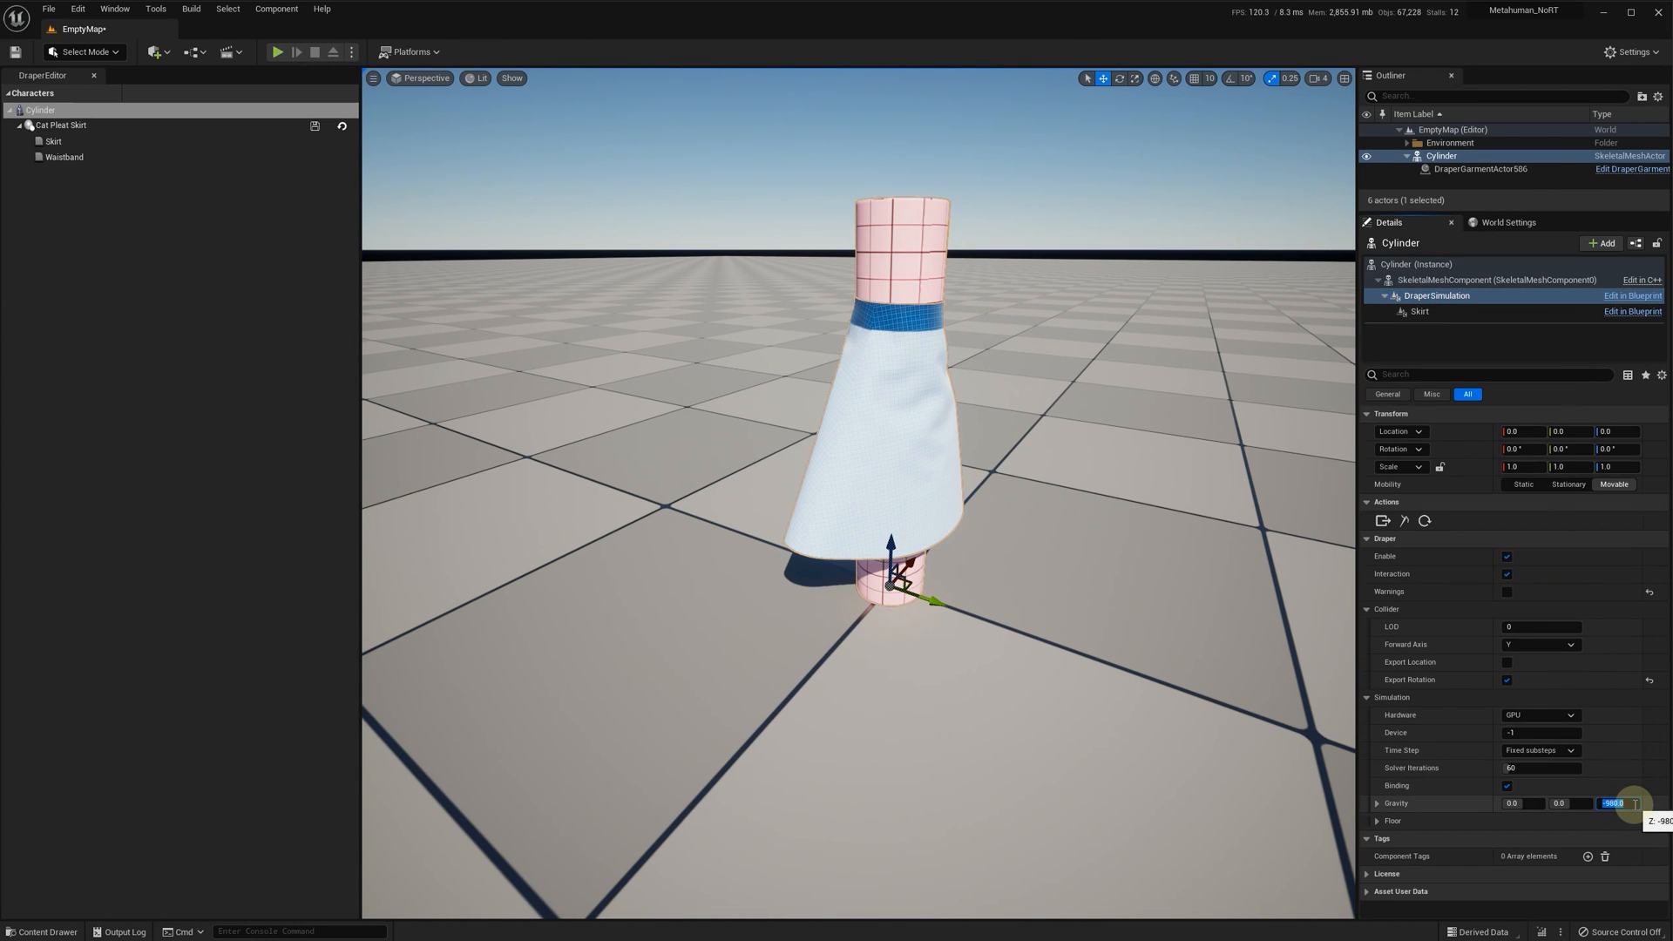
key(Return)
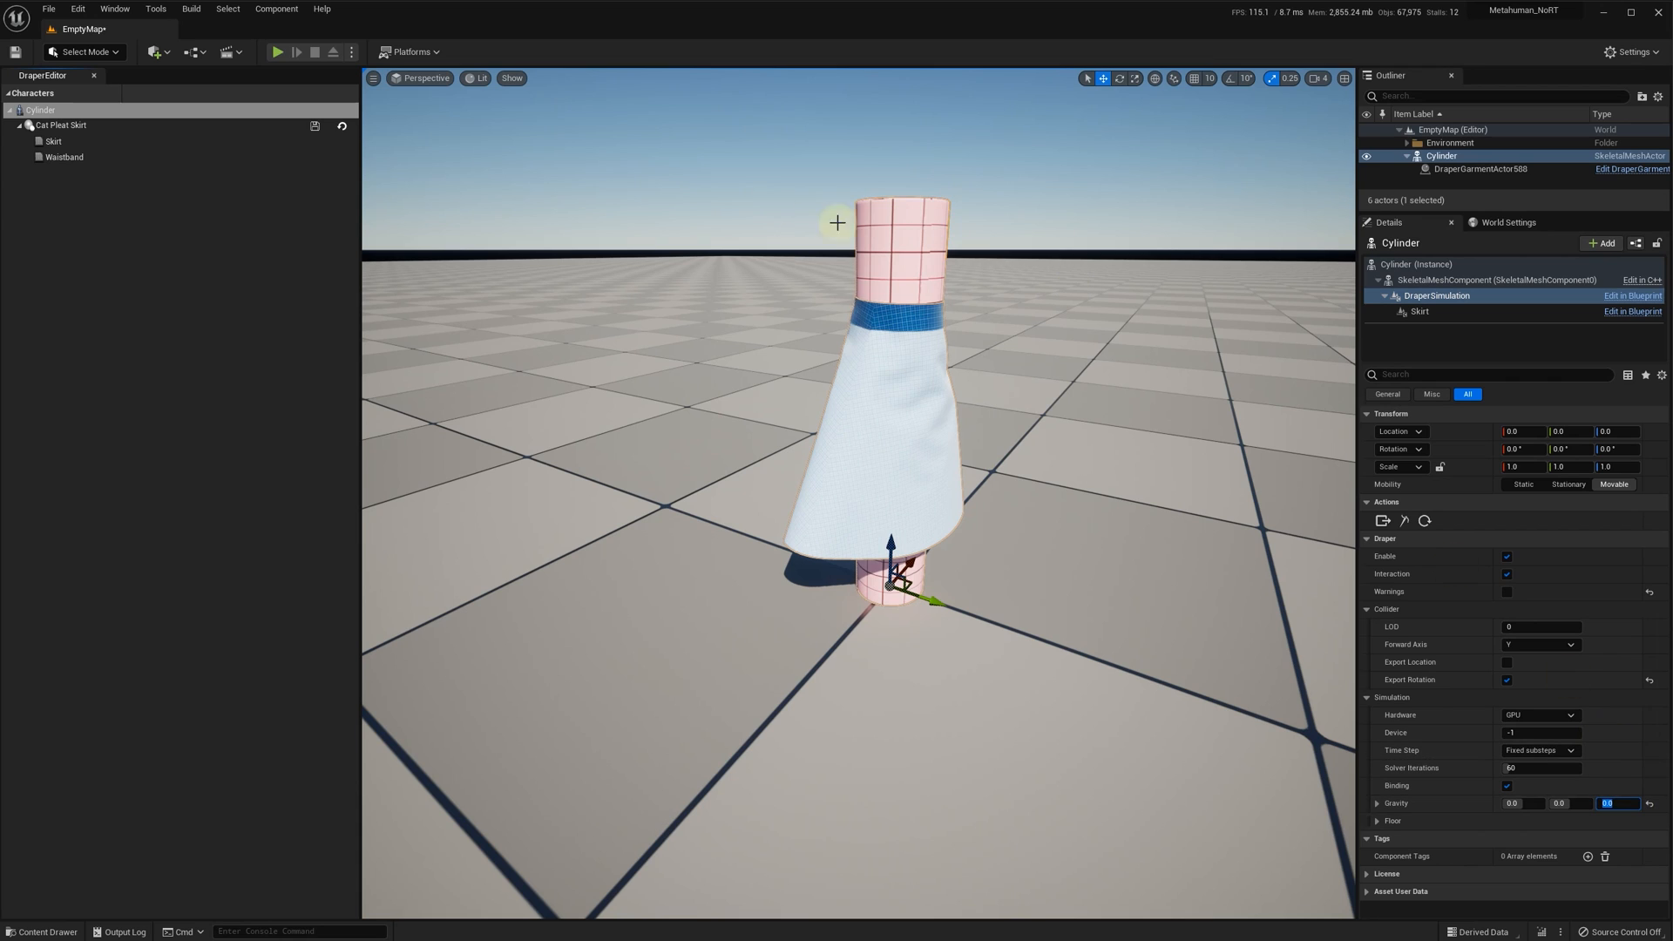
- Set the Waistband's binding tolerance and distance to 0 mm and stiffness to 1, and save the fabric
click(65, 158)
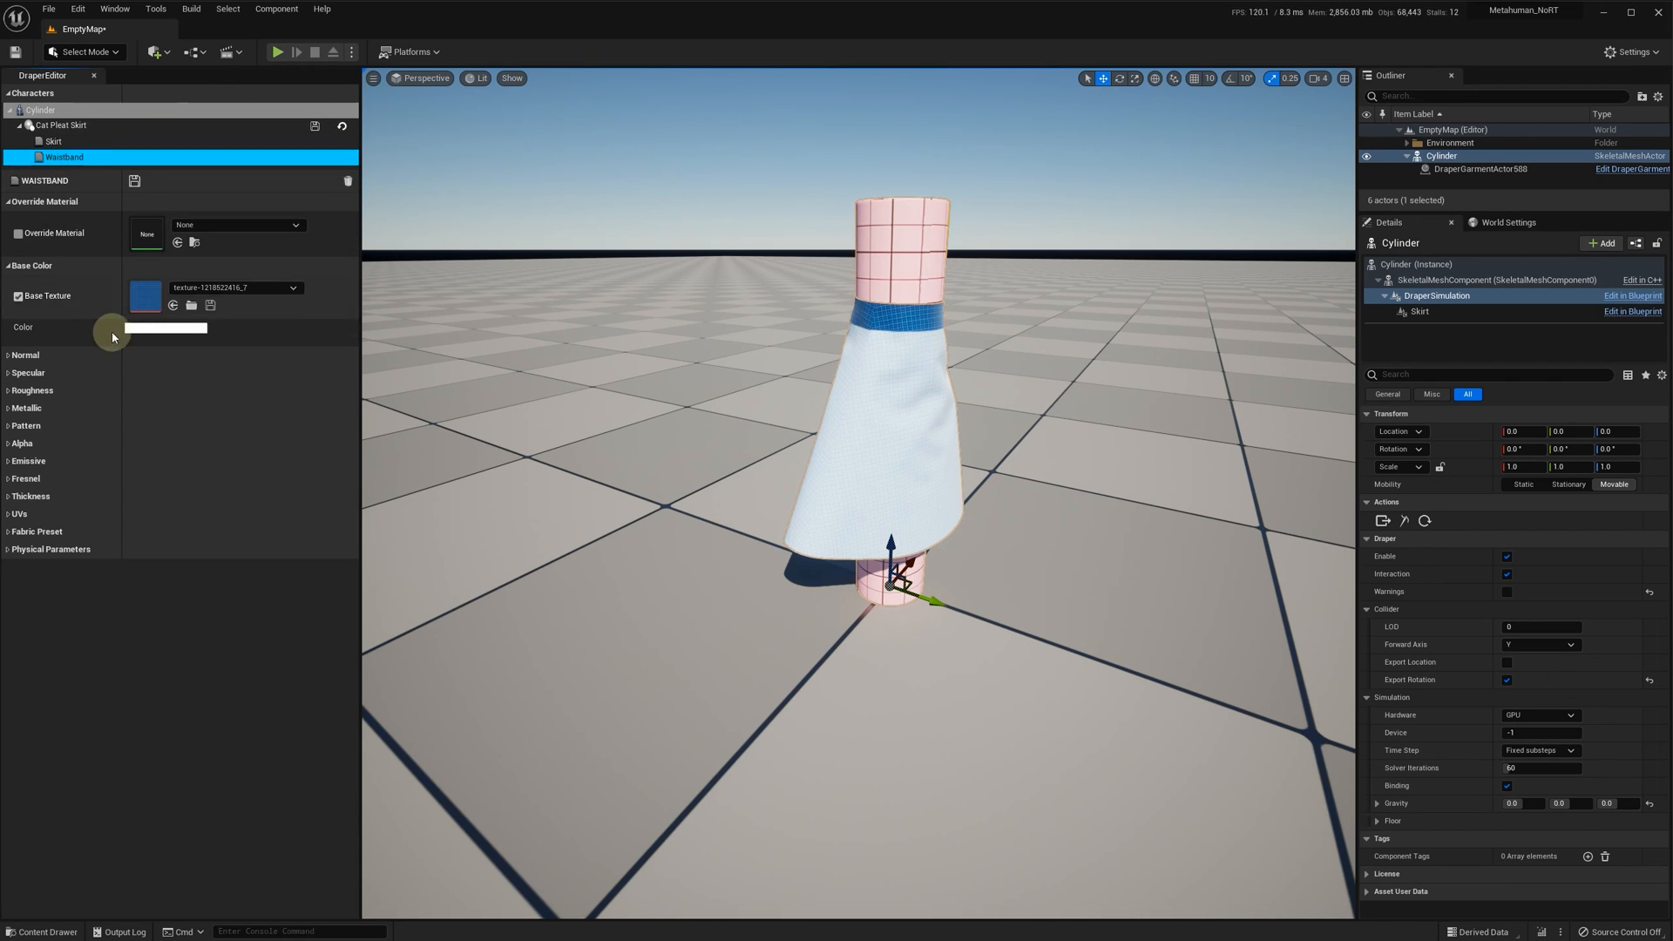
click(11, 549)
click(140, 796)
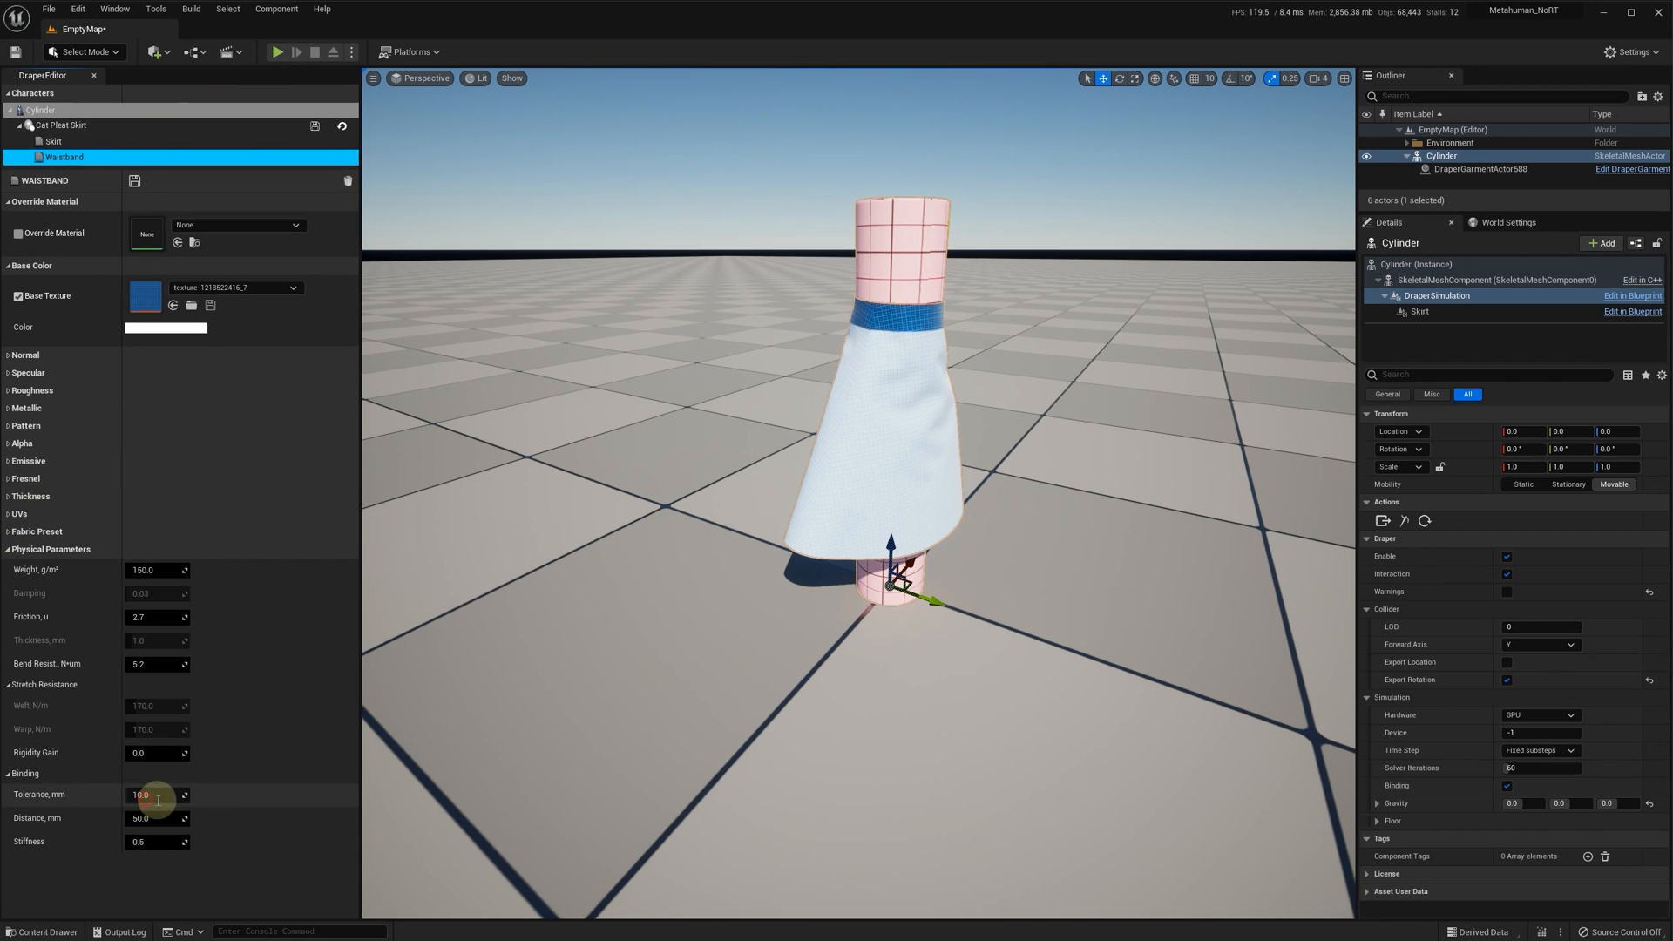
text(0)
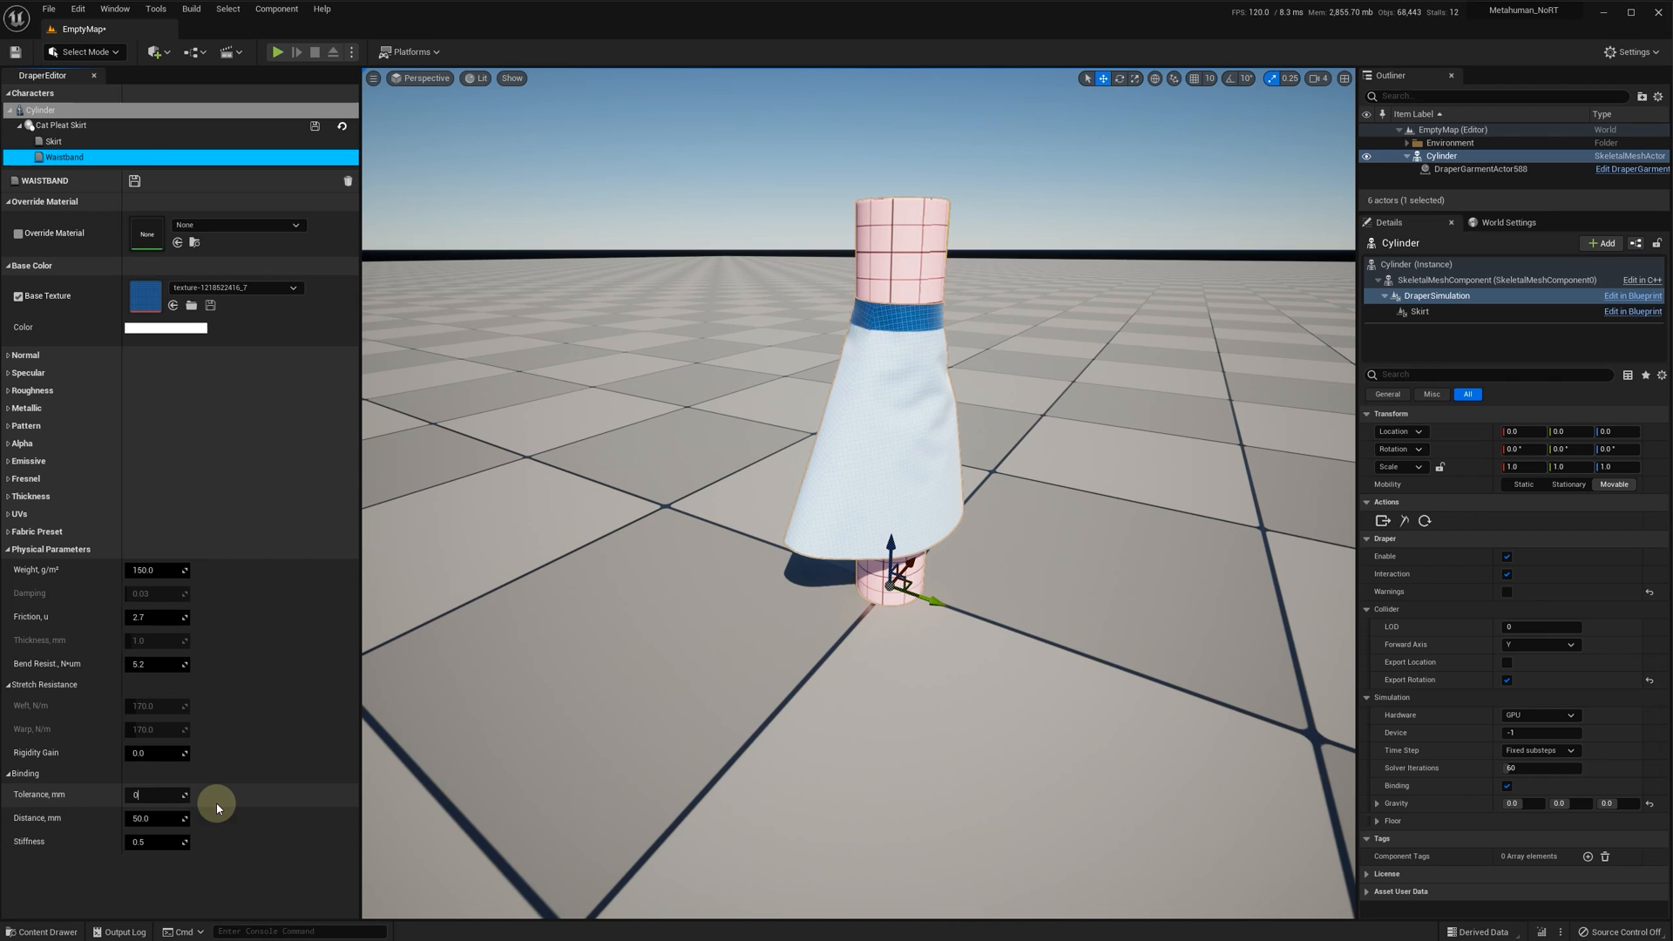
click(153, 820)
click(156, 844)
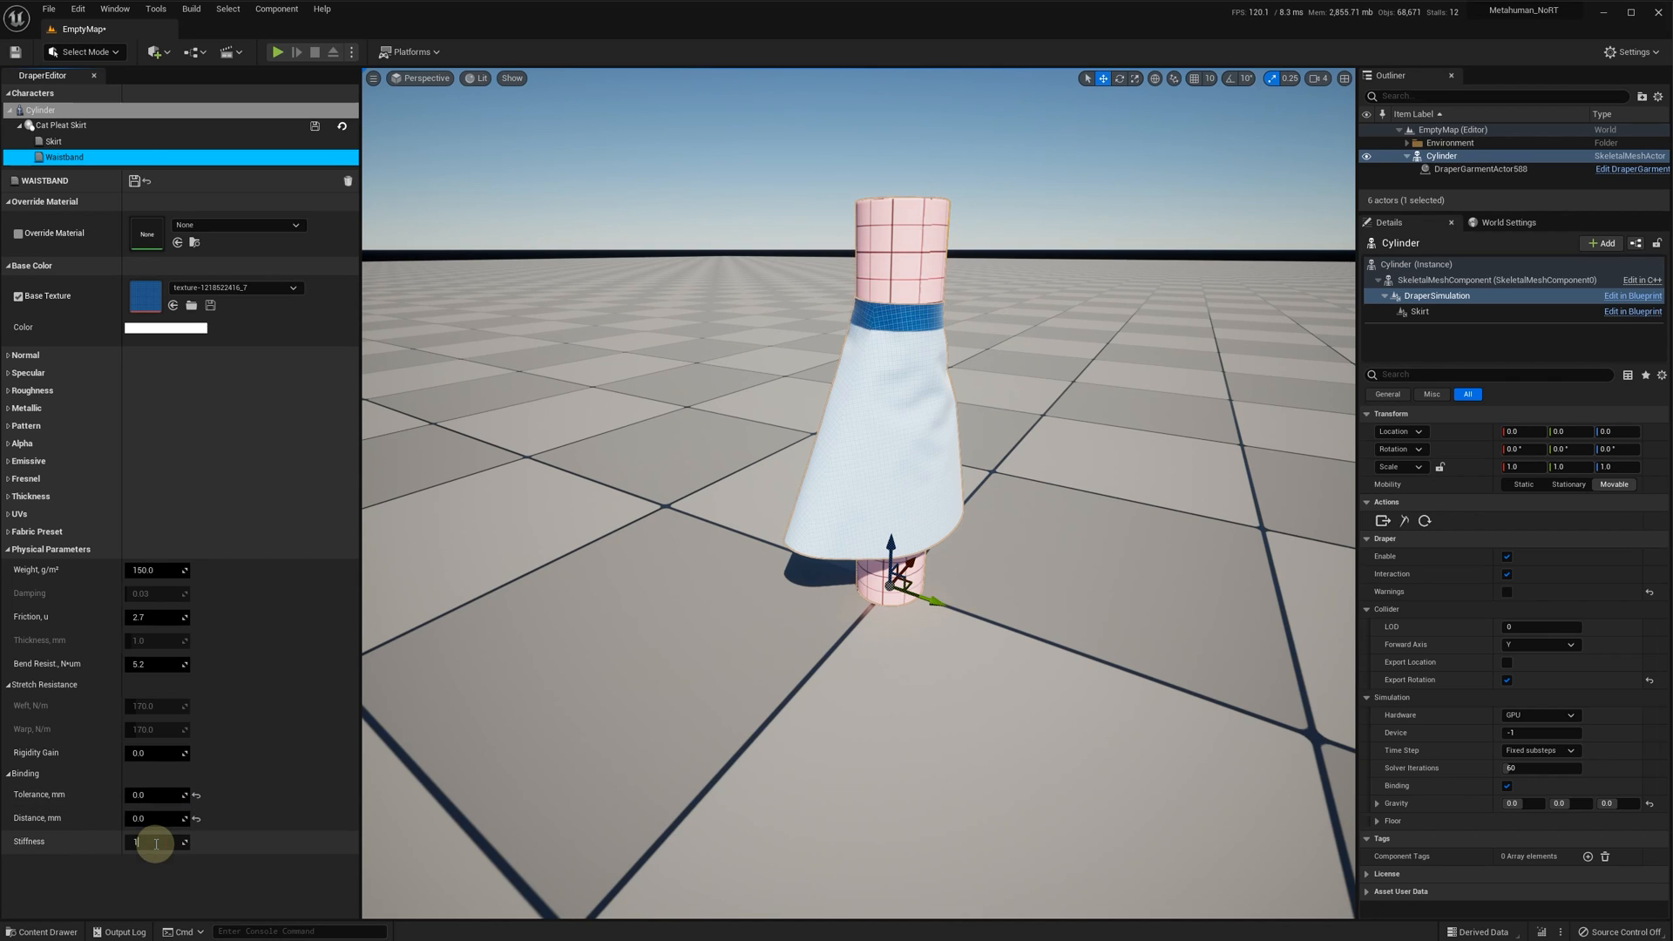
text(1)
click(134, 181)
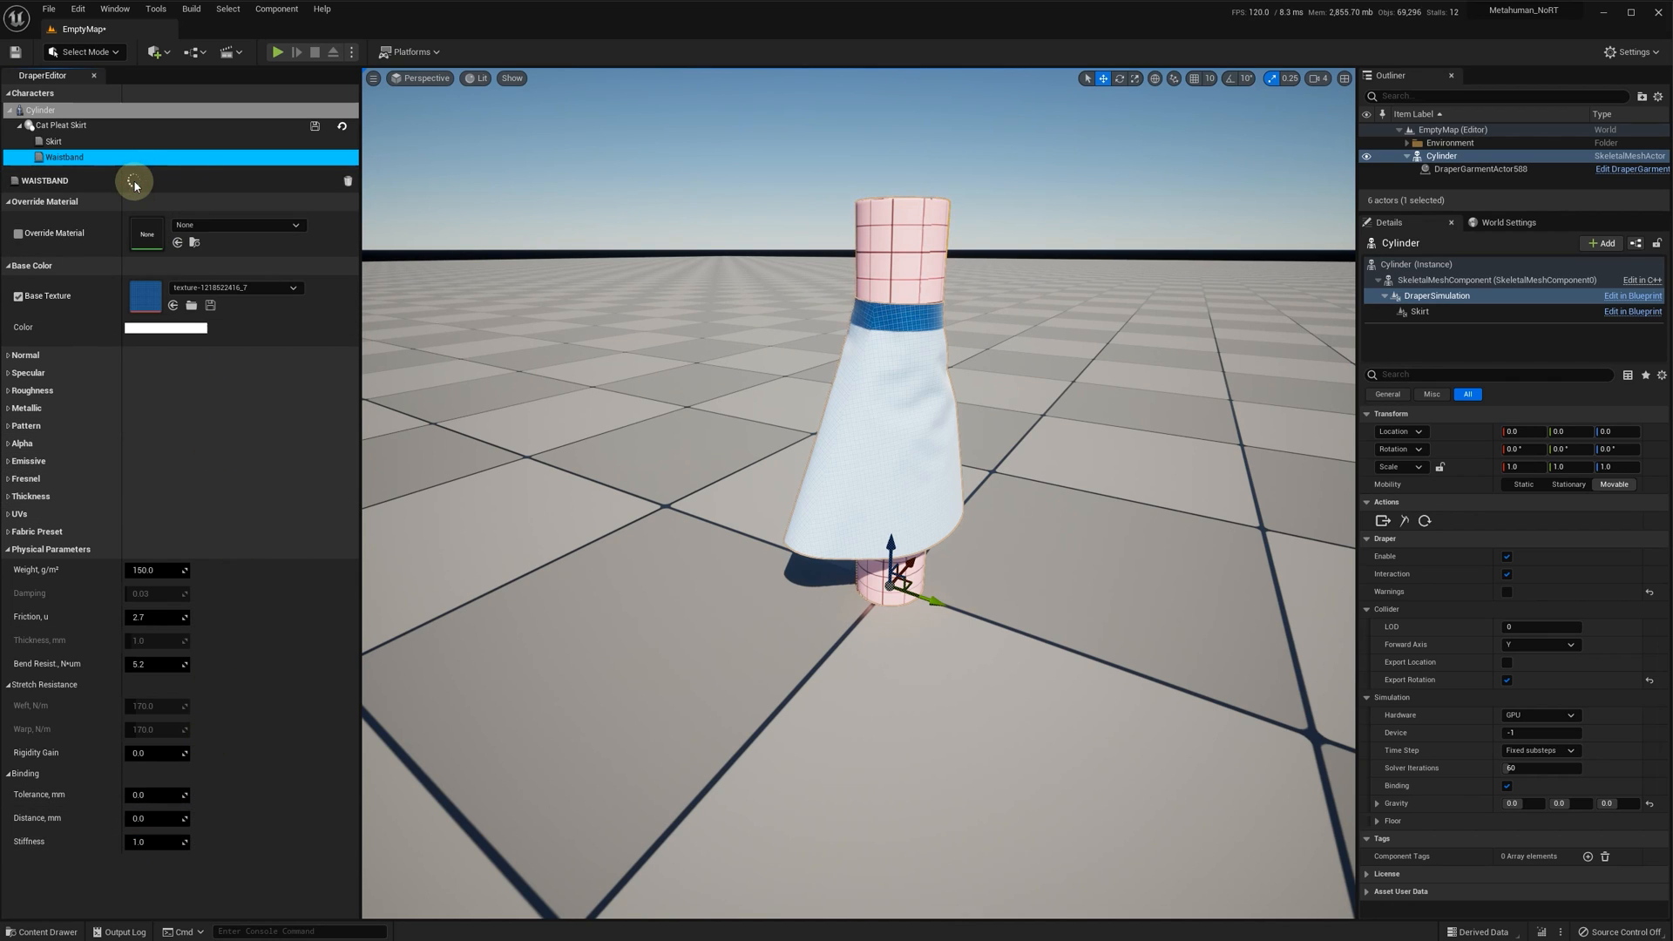
- Run the simulation without gravity, pull the waistband outward and up along the cylinder, and stop the simulation
click(279, 53)
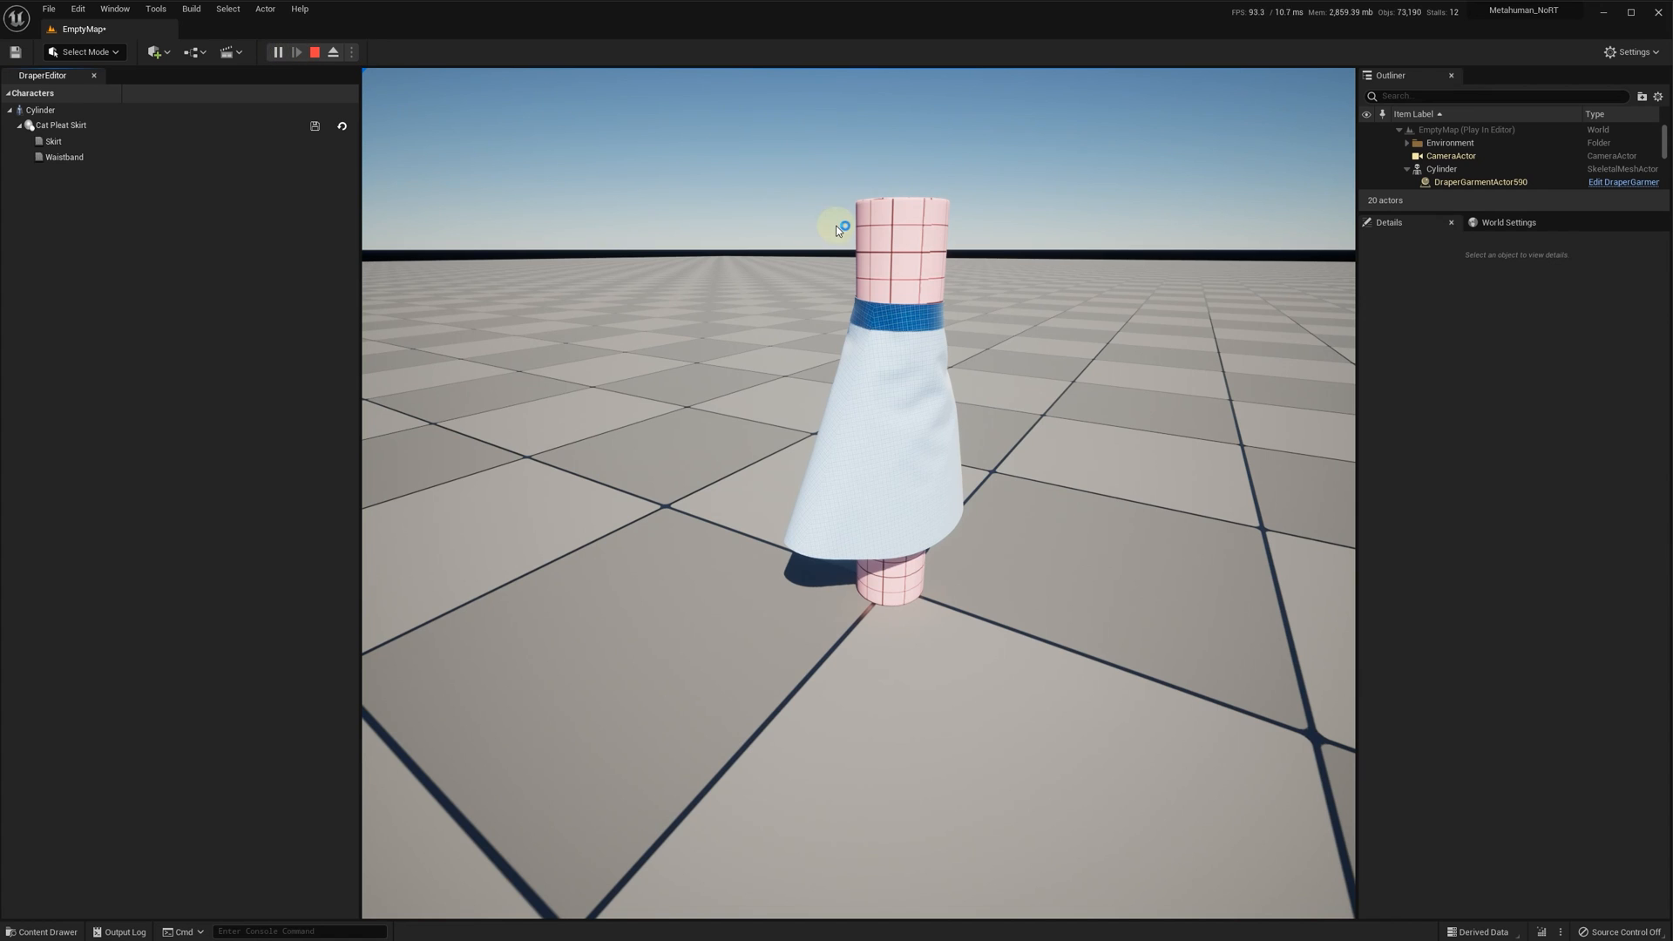
drag(923, 305, 1119, 243)
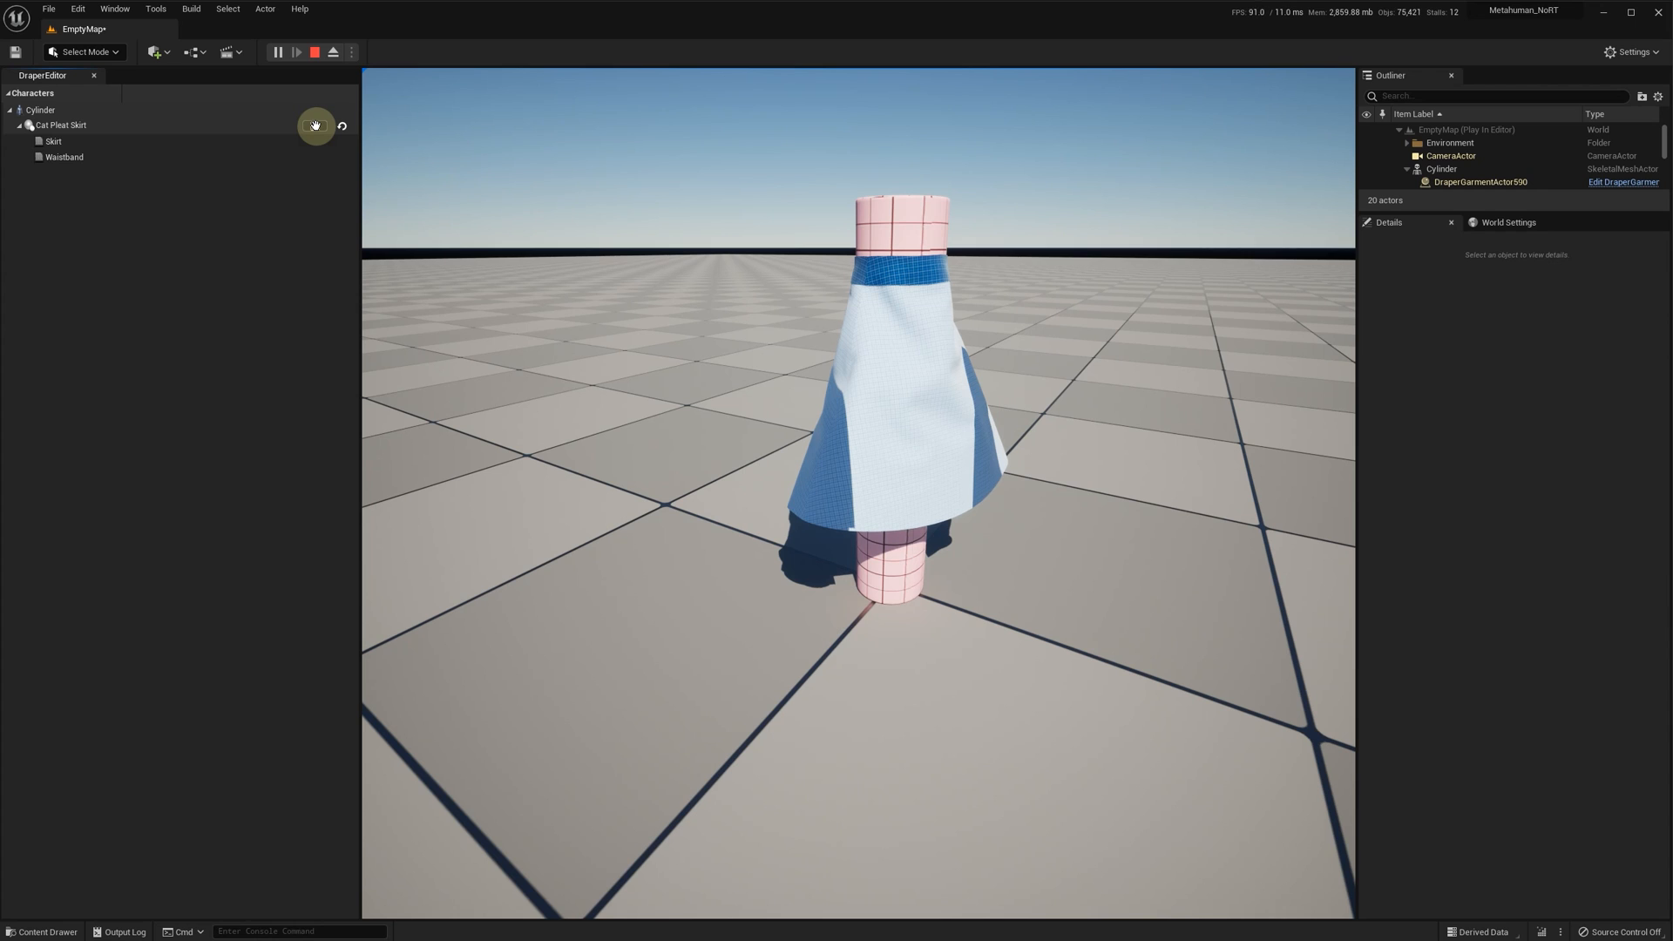
click(315, 53)
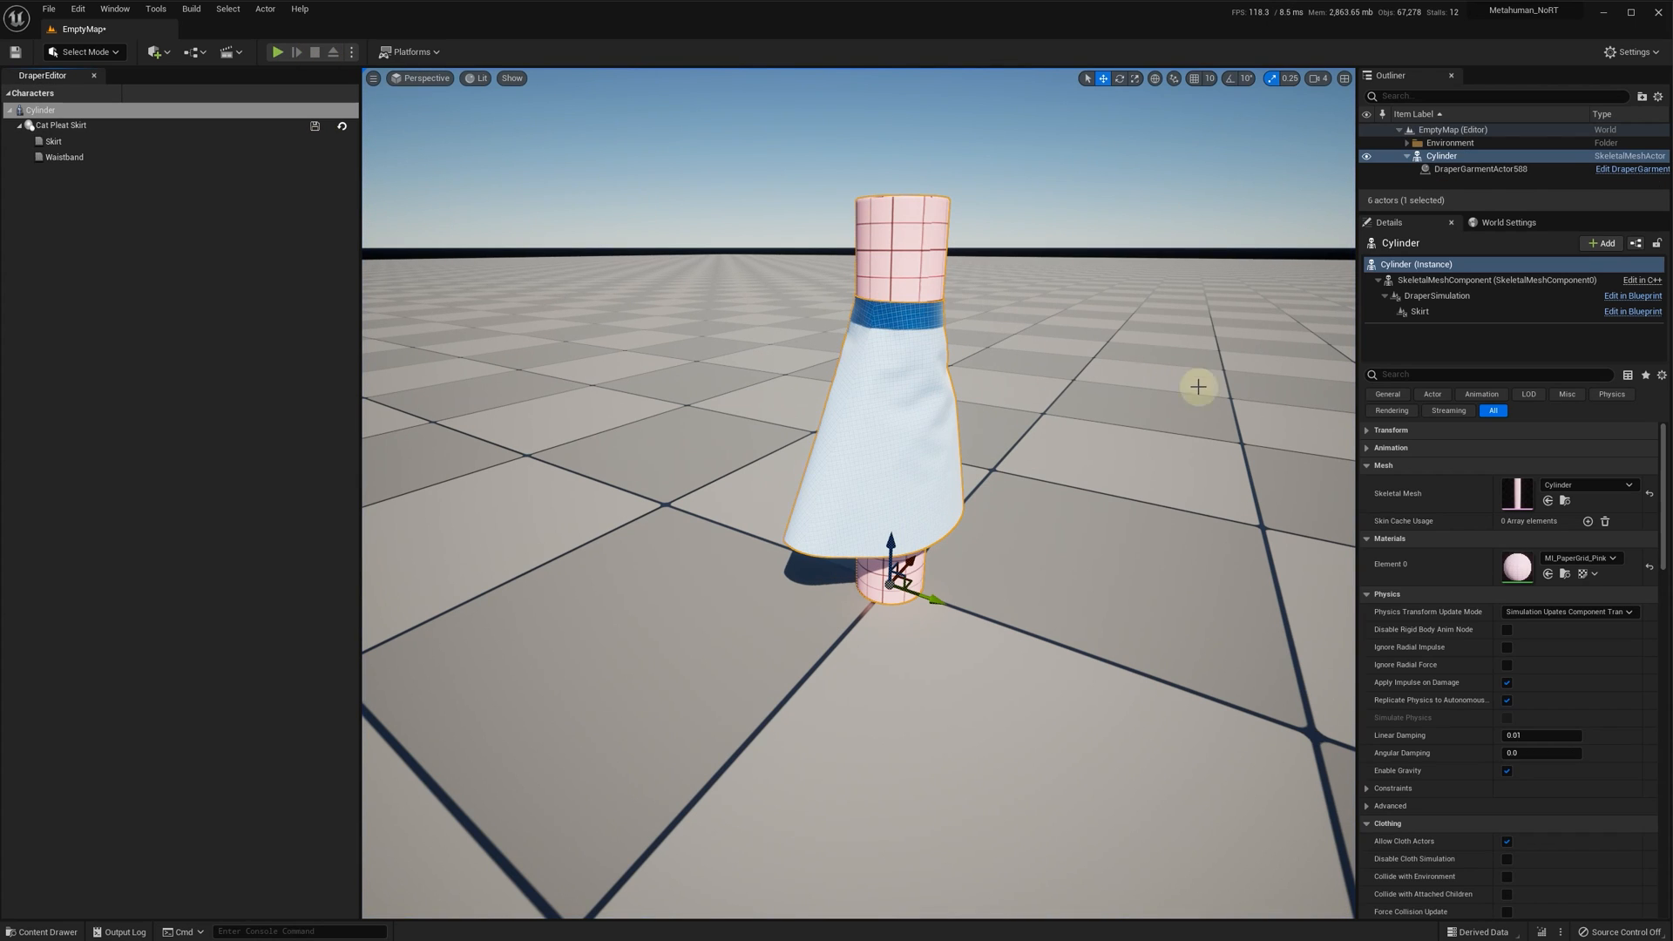
- Reload the garment of the cylinder's Skirt component
click(1419, 311)
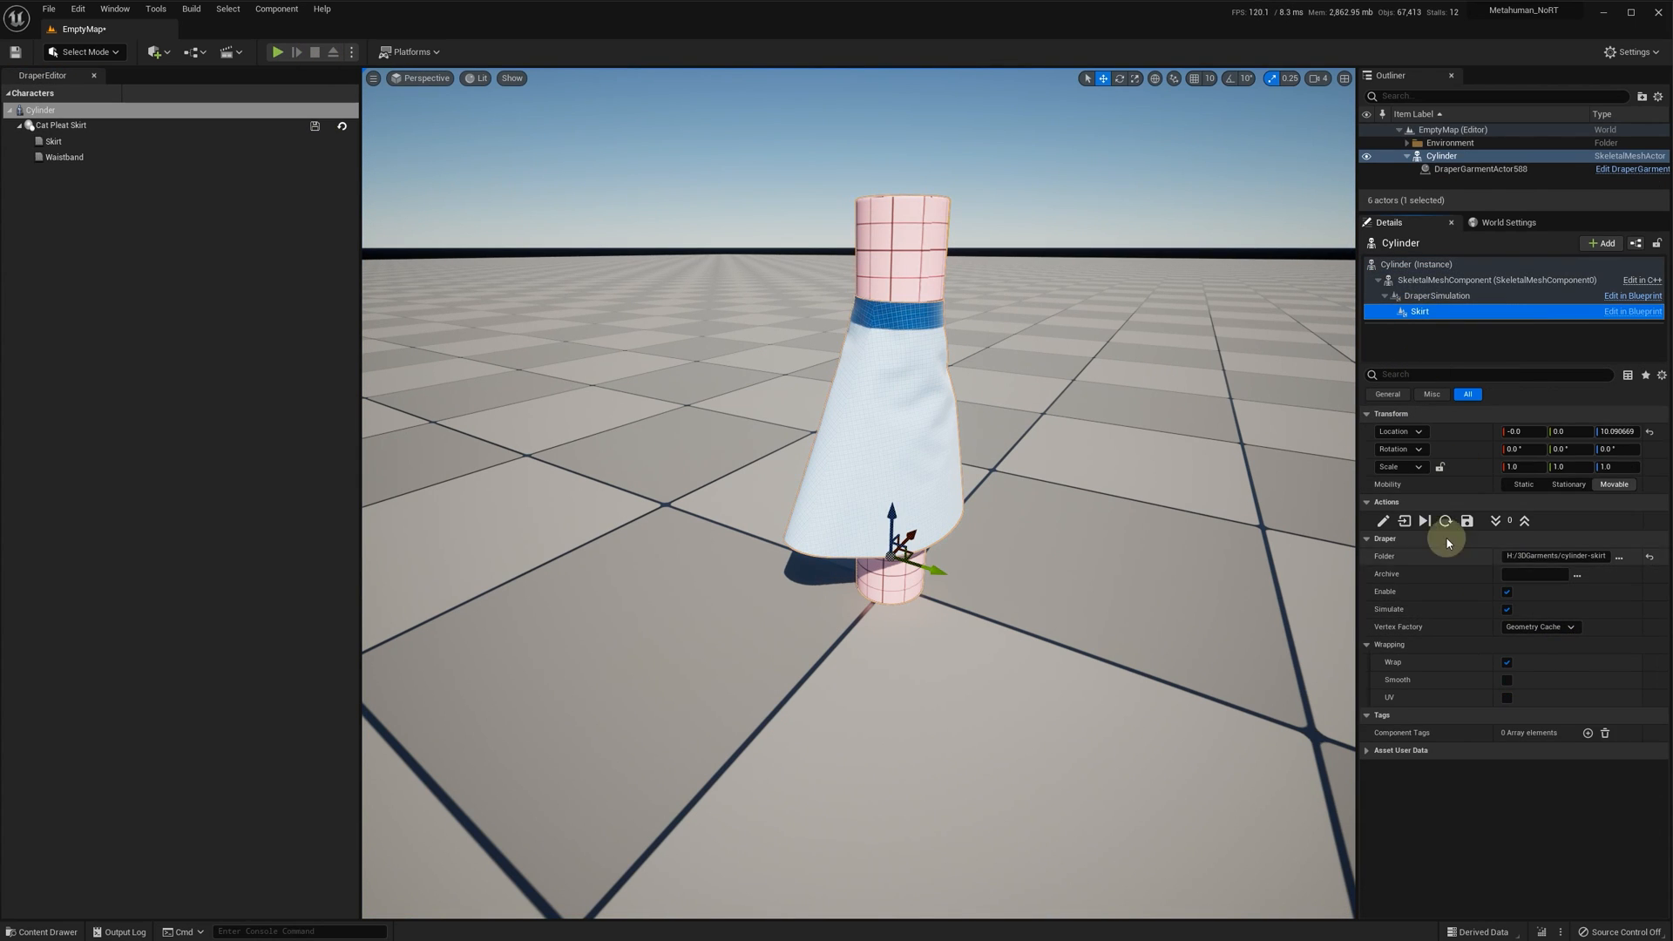
click(1446, 521)
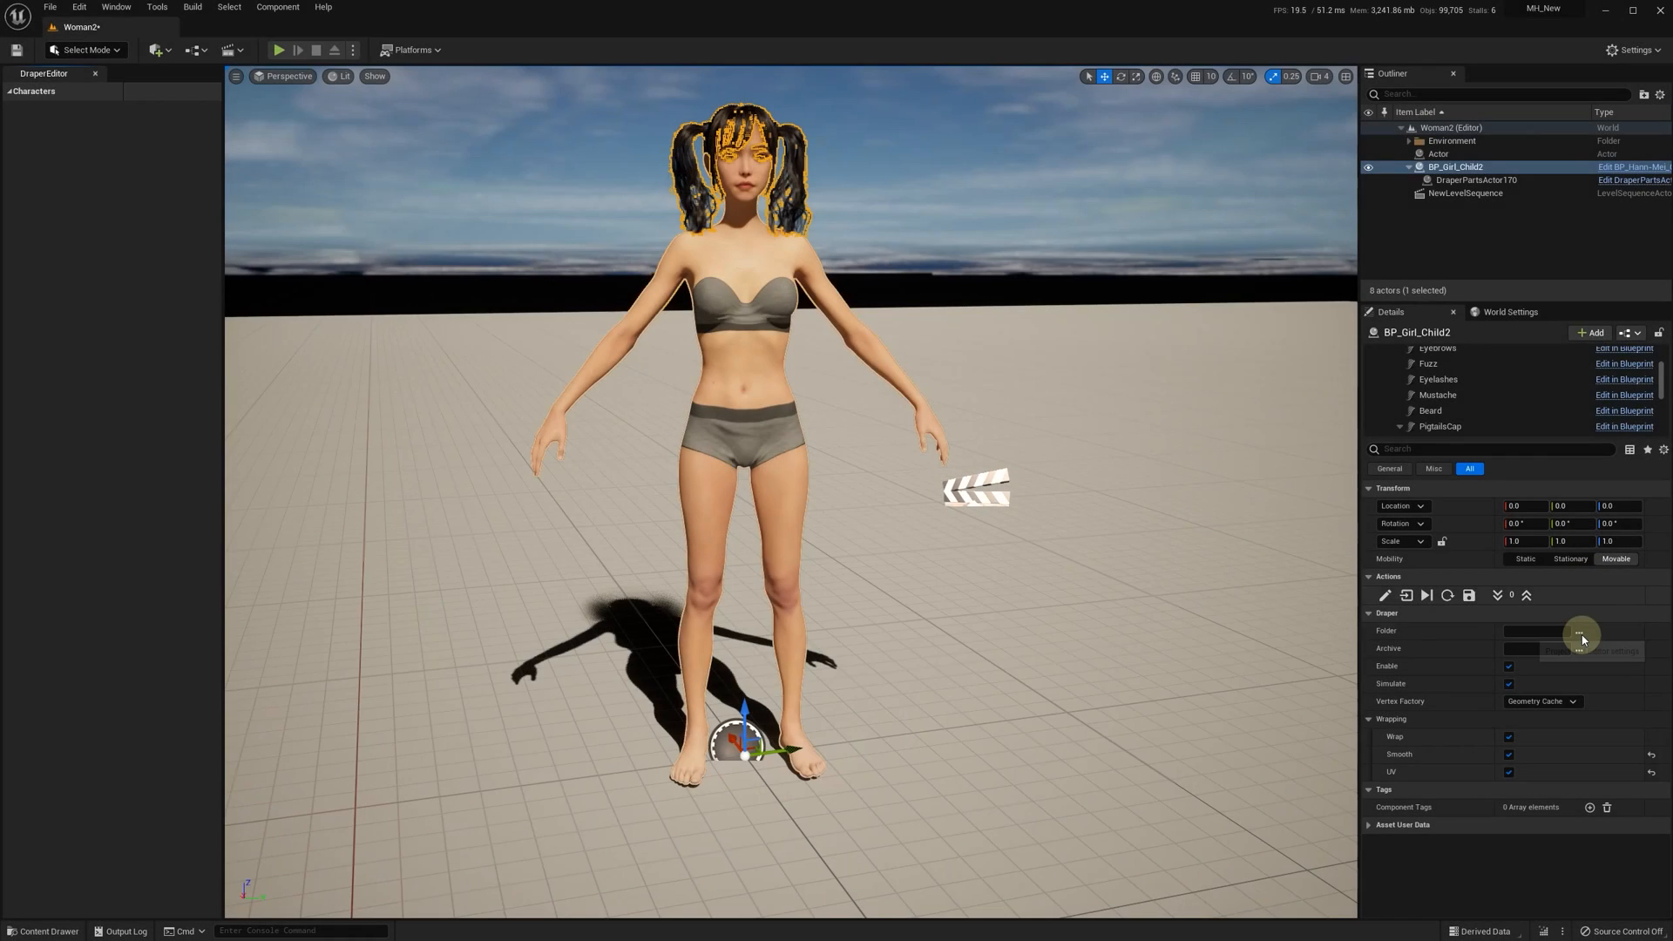
- Load the womens-skirt-test garment folder onto the BP_Girl_Child2 character
click(1579, 631)
click(261, 547)
click(1064, 612)
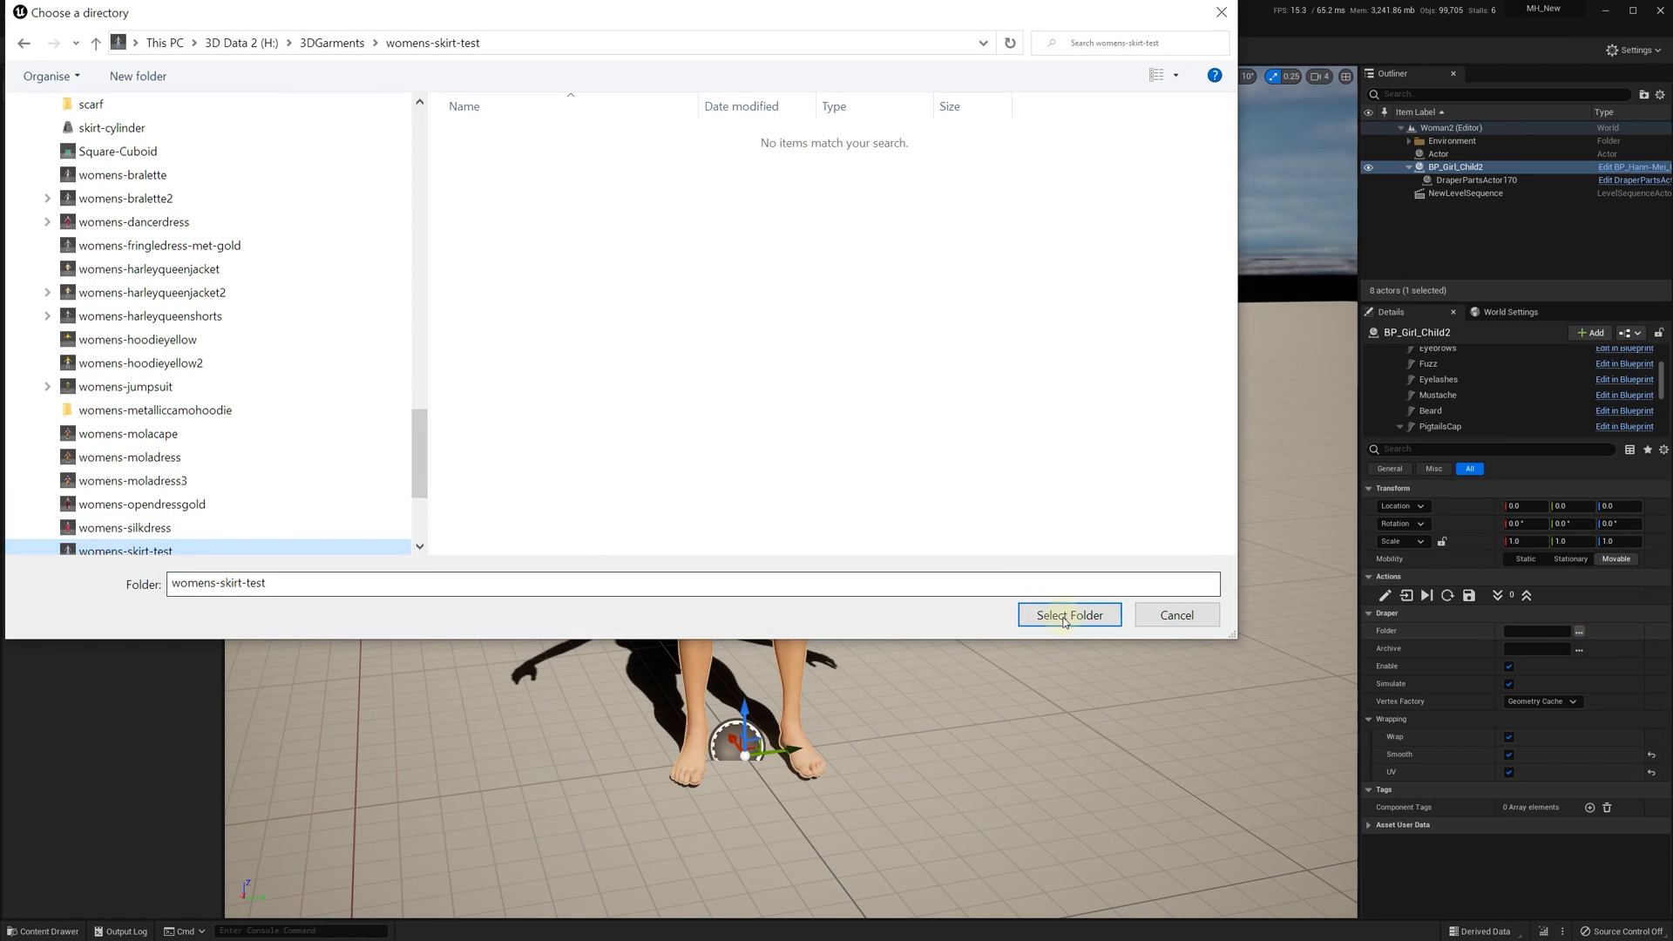
- Assign the bellydance-03-motion animation to the character's Body component and run the simulation
scroll(1434, 387, up, 3)
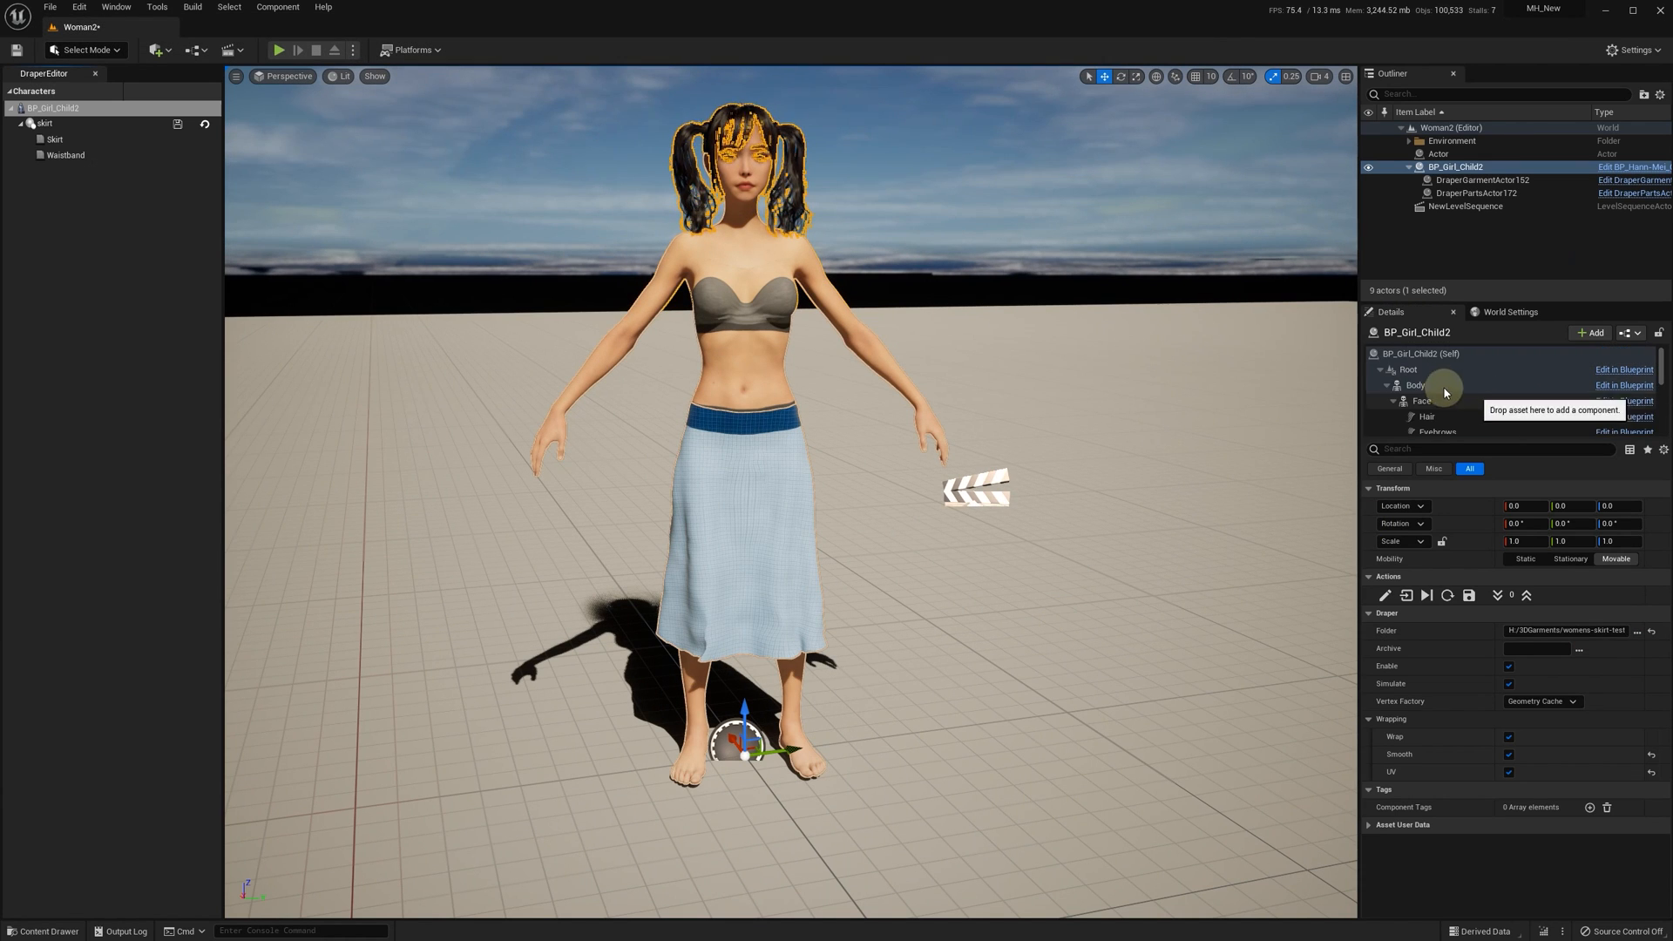
click(1425, 385)
click(1587, 630)
click(1541, 428)
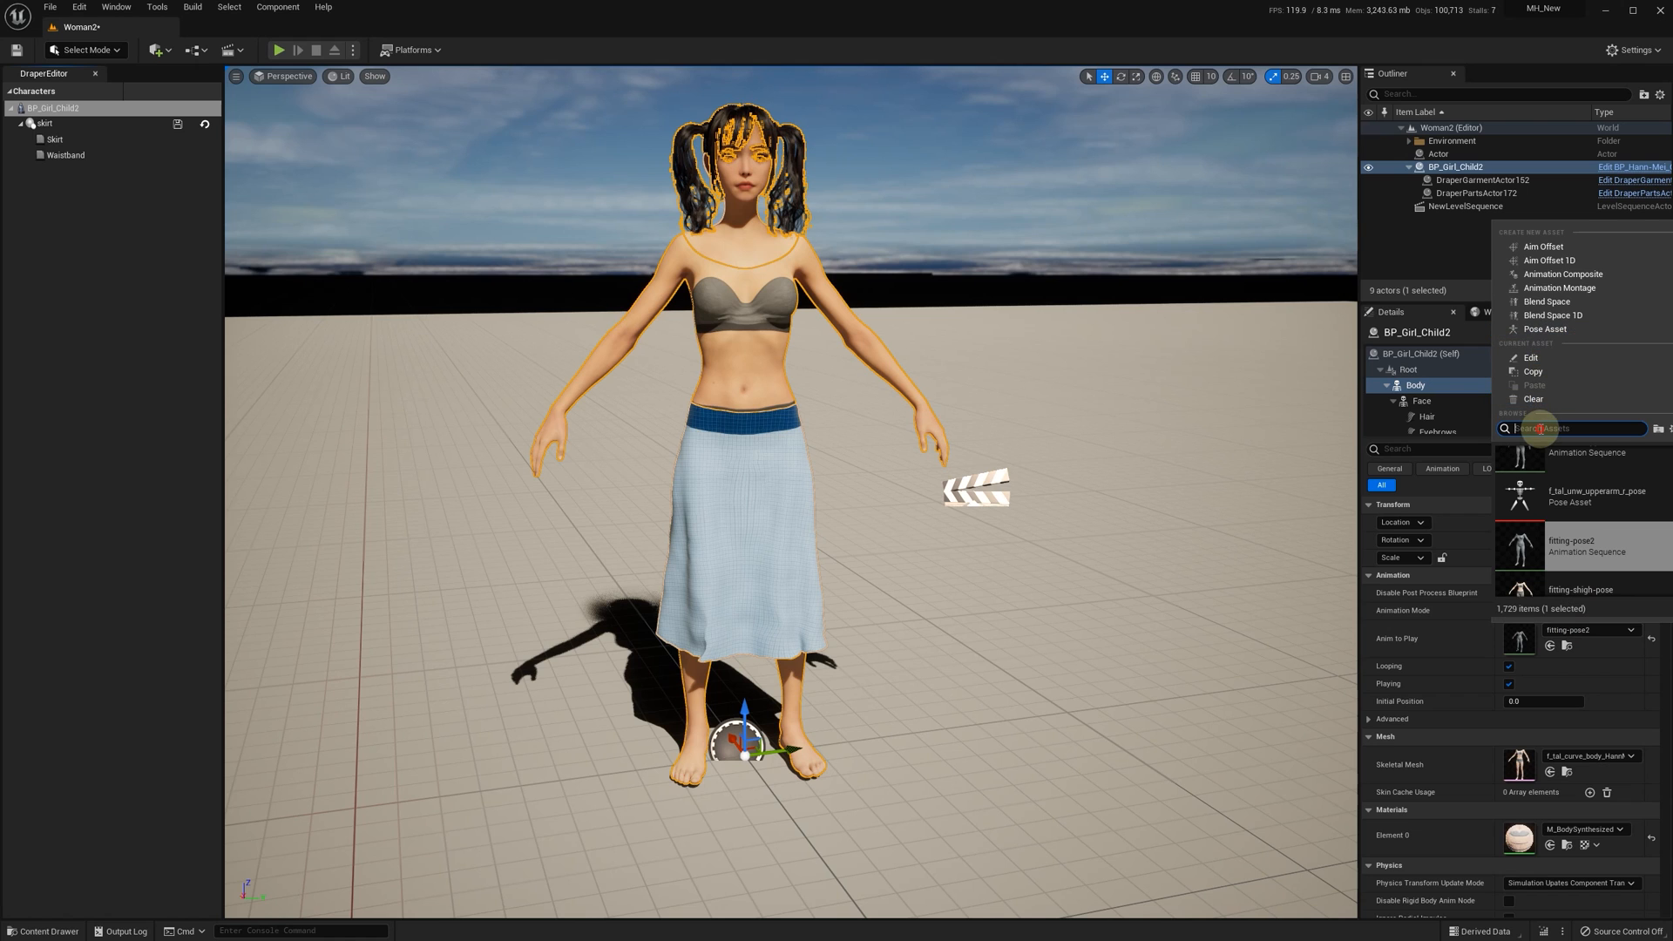
text(bell)
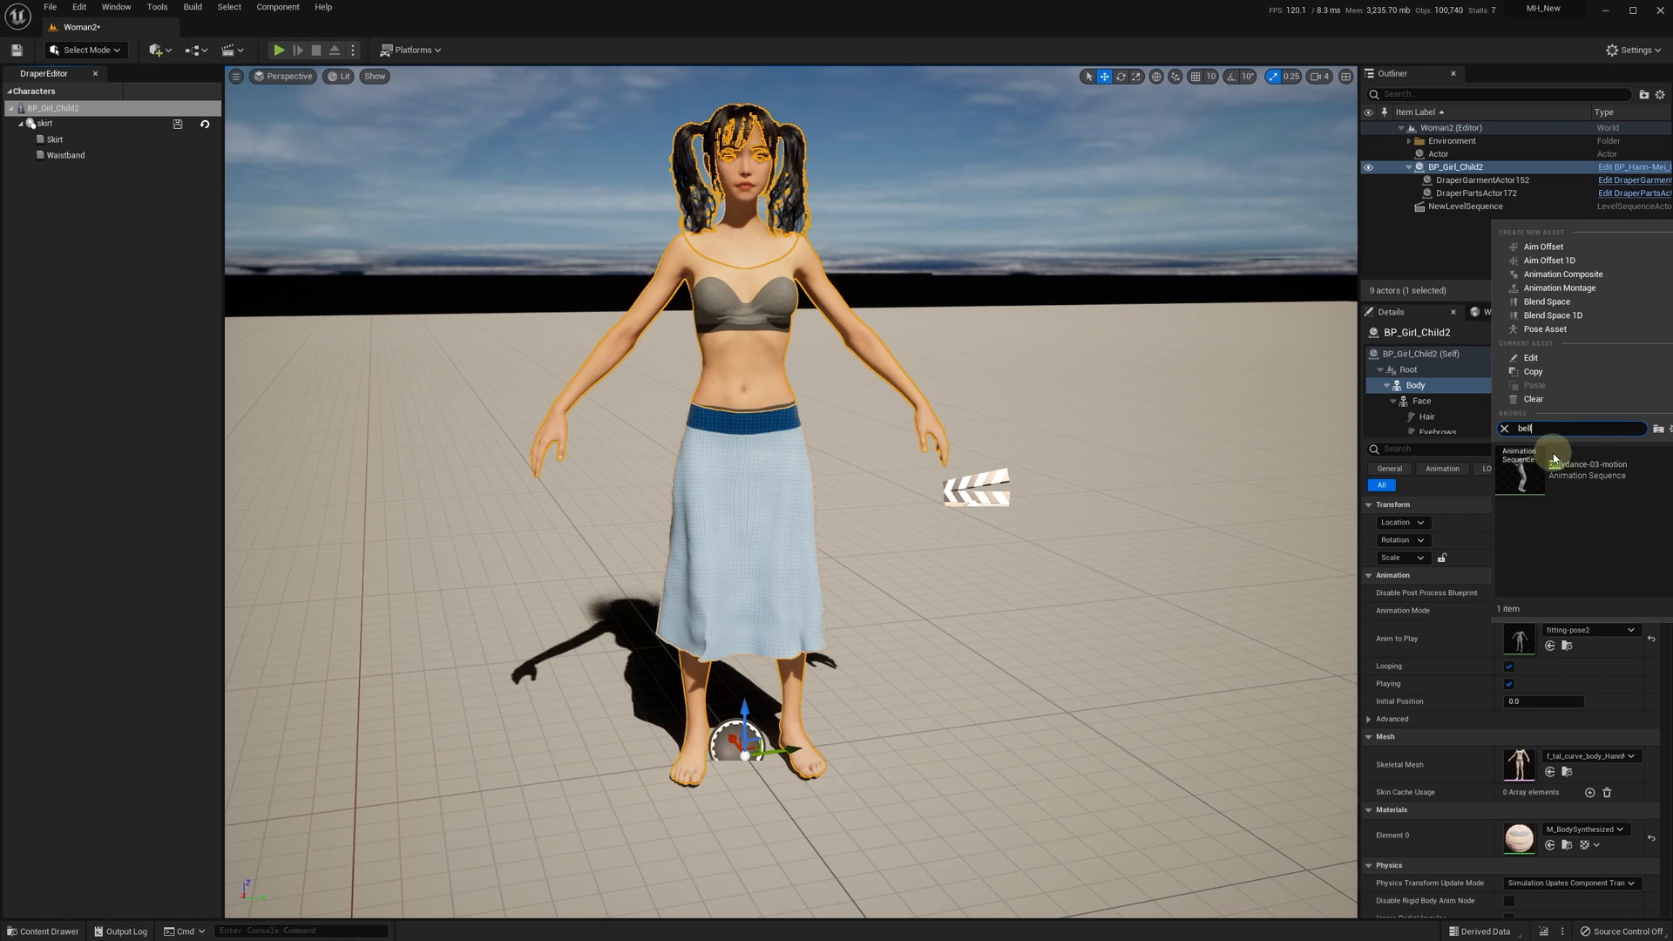
click(1555, 462)
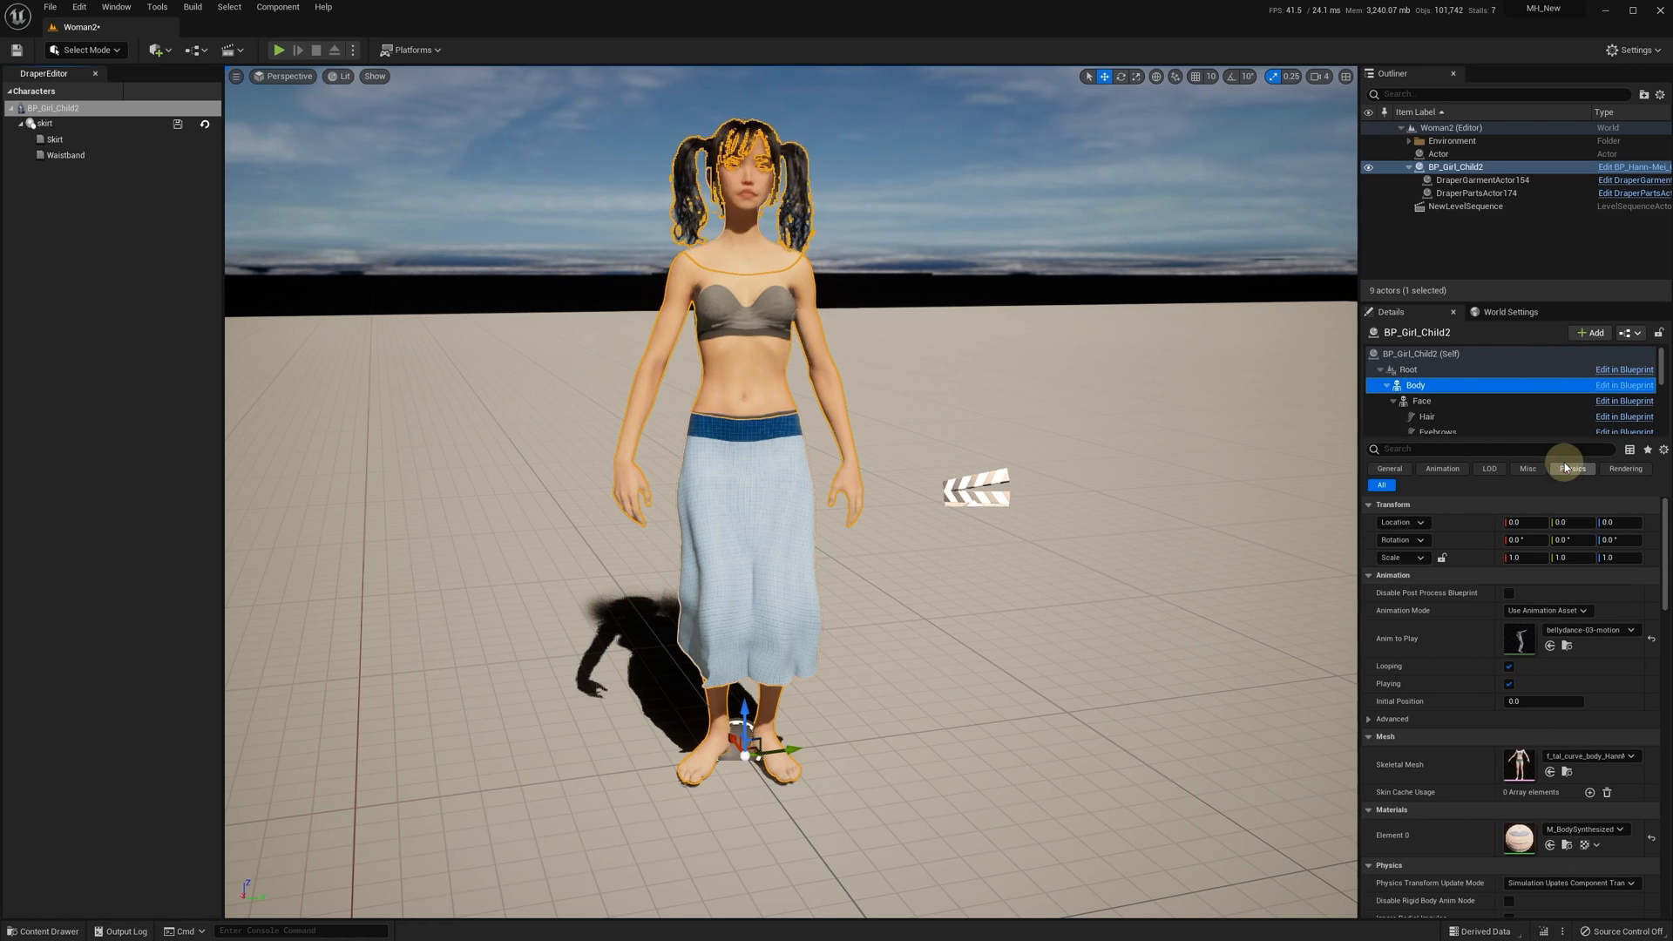
click(278, 50)
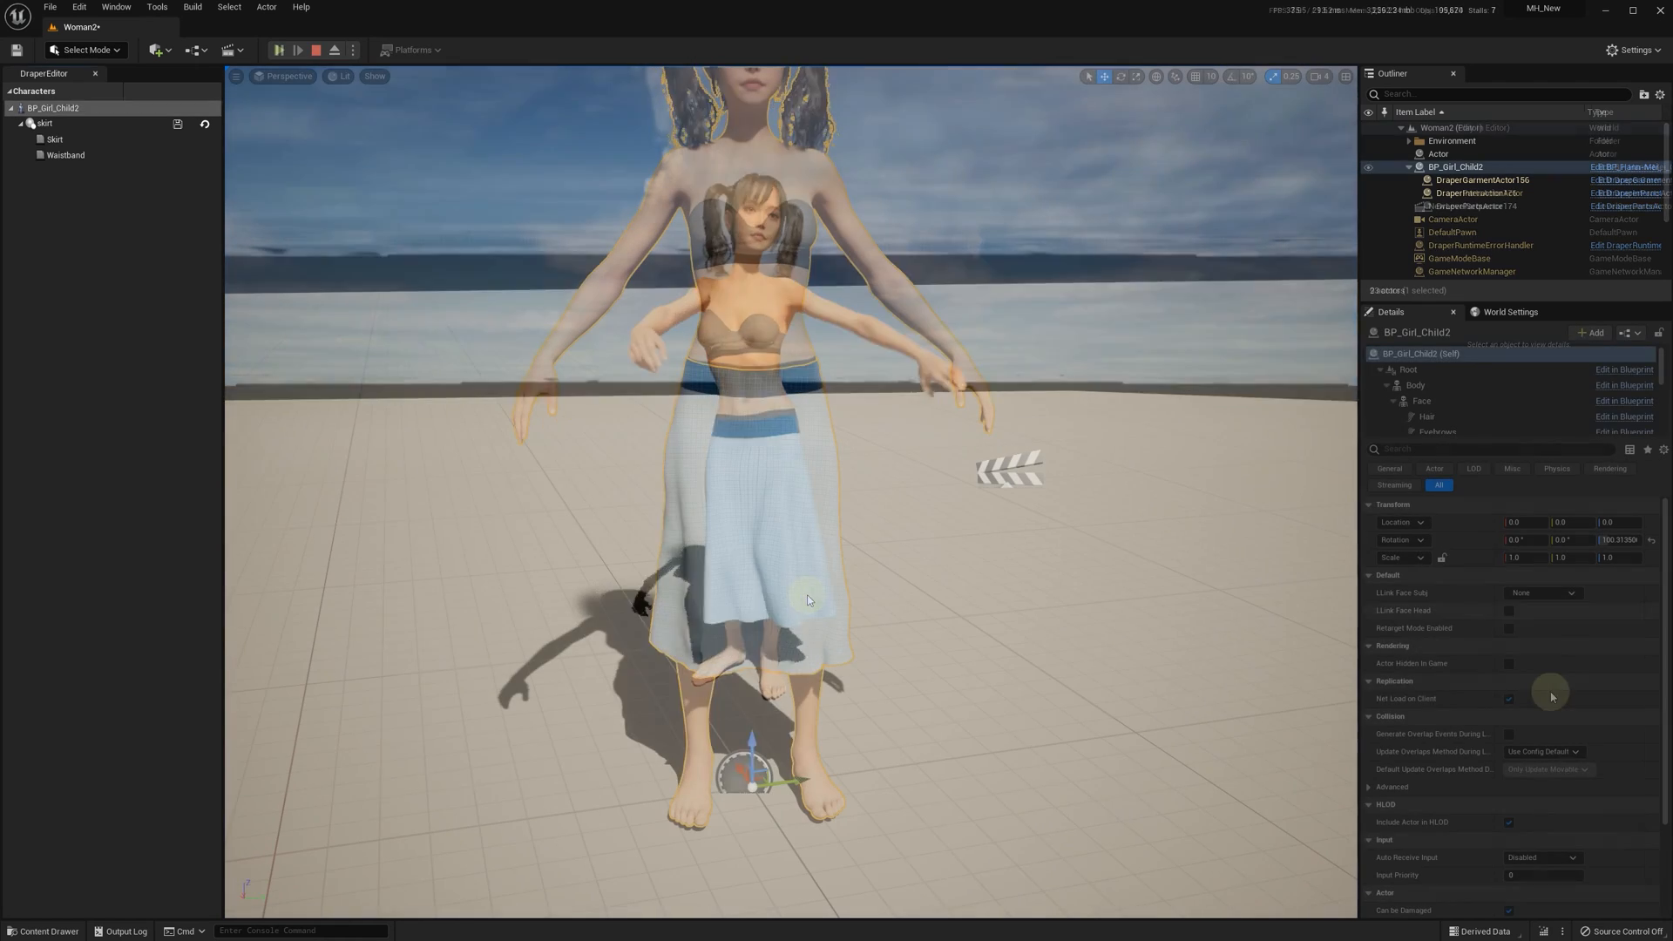
- Set the Z gravity of the character's DraperSimulation component to 0
scroll(1473, 419, down, 5)
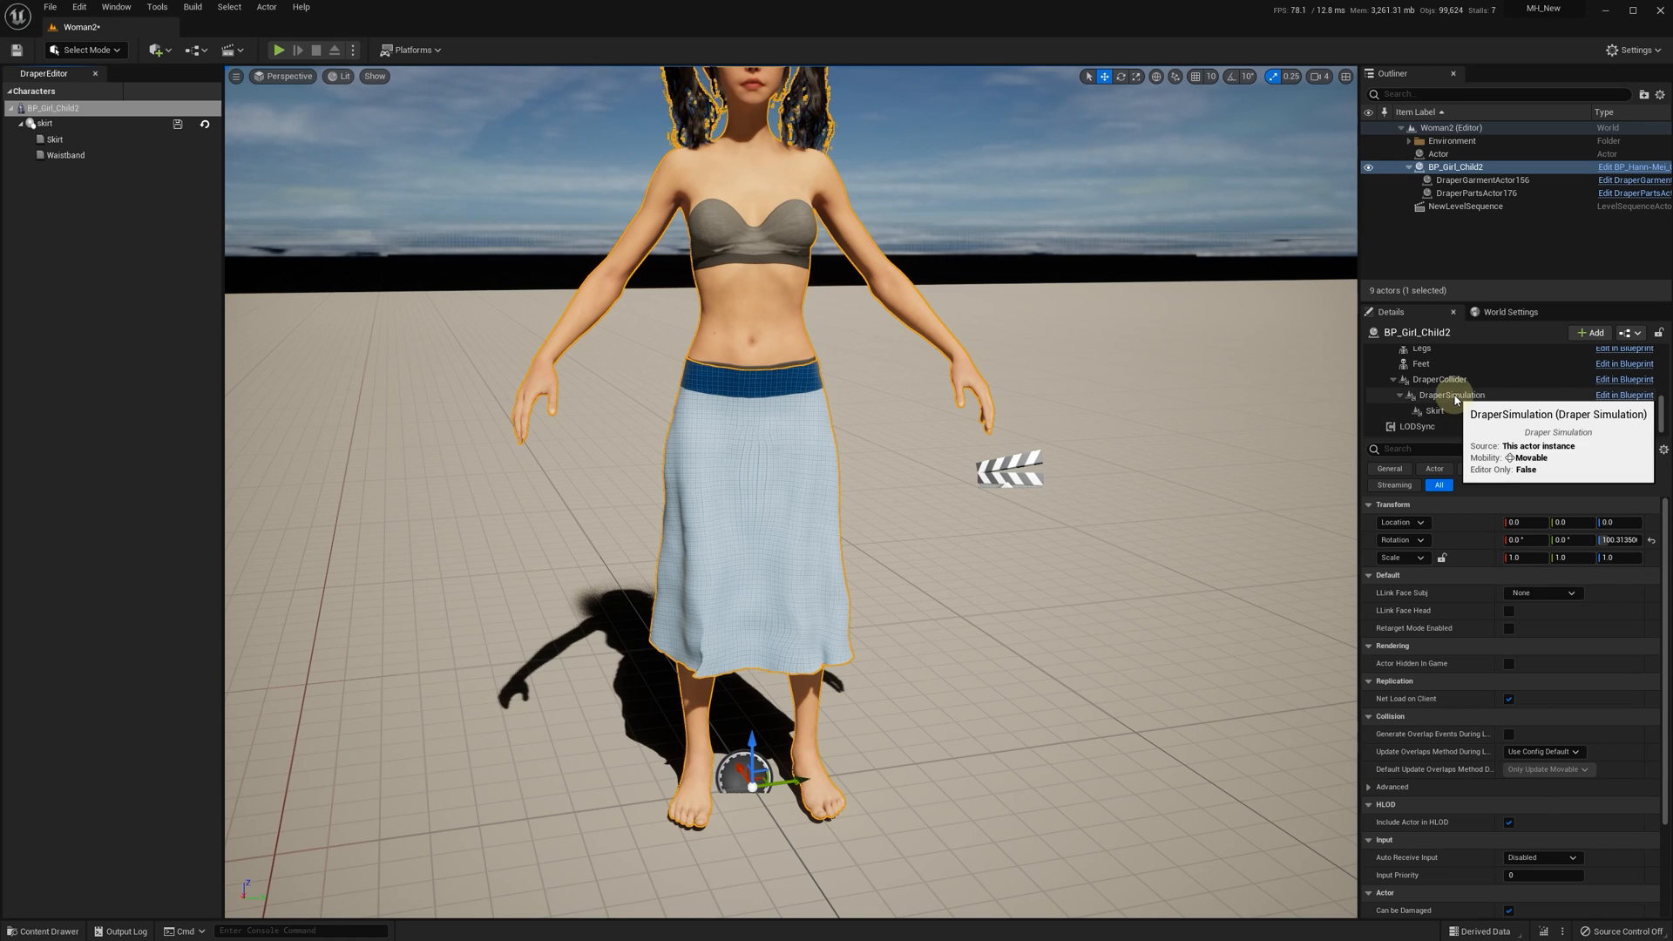
click(1454, 396)
click(1615, 807)
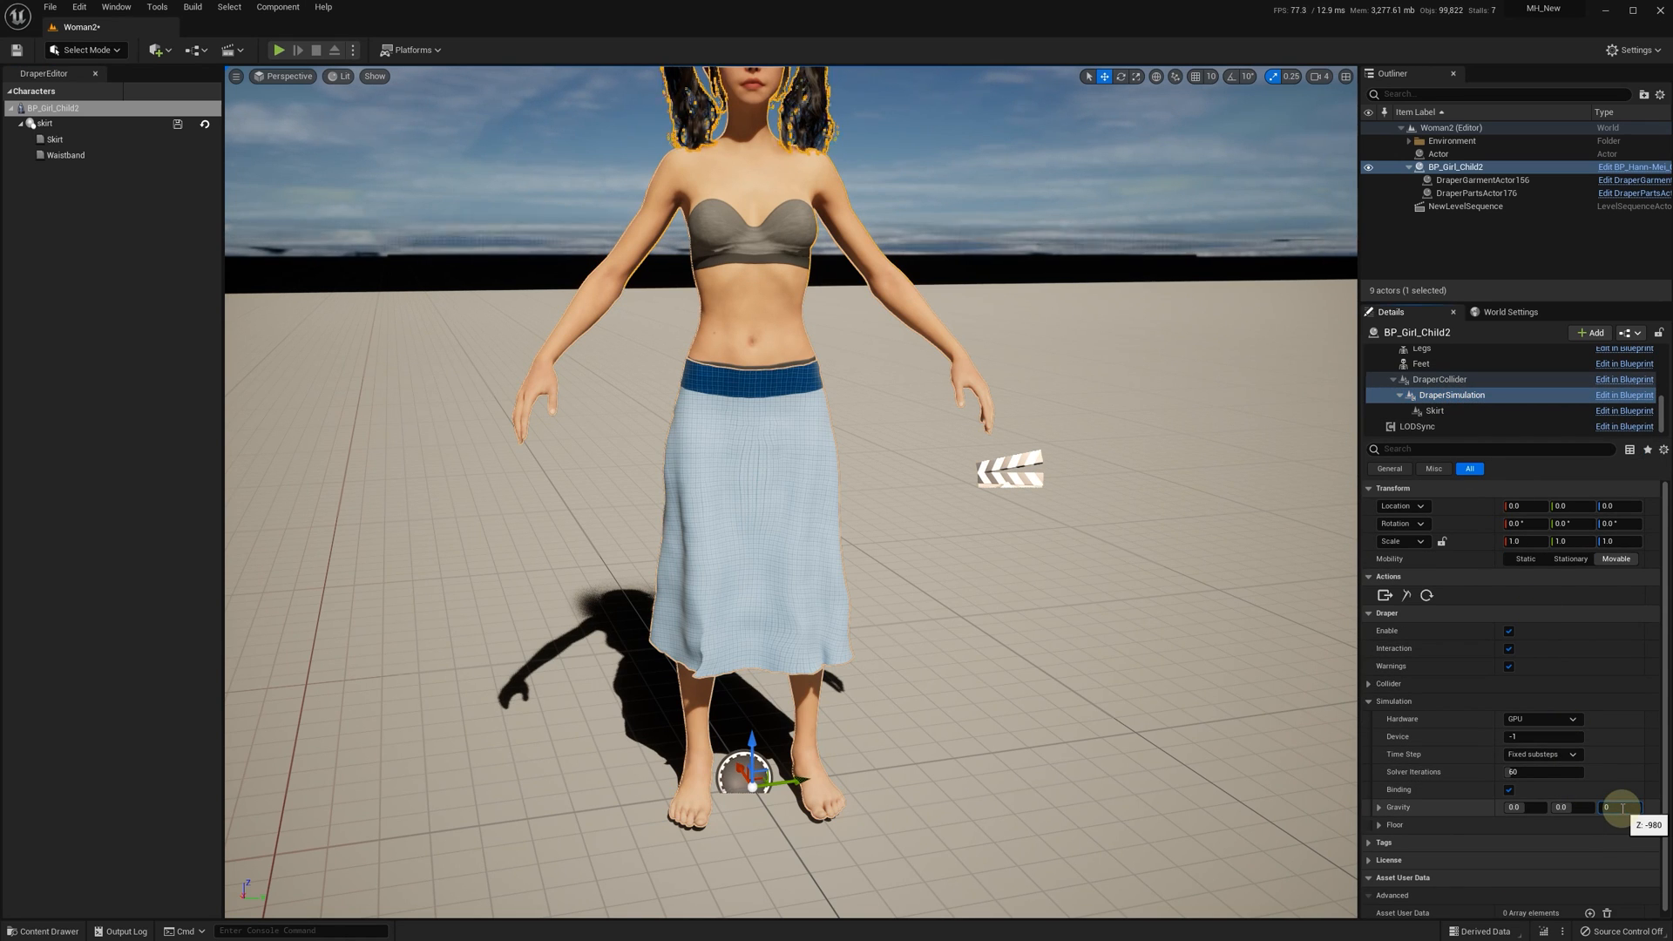
text(0)
key(Return)
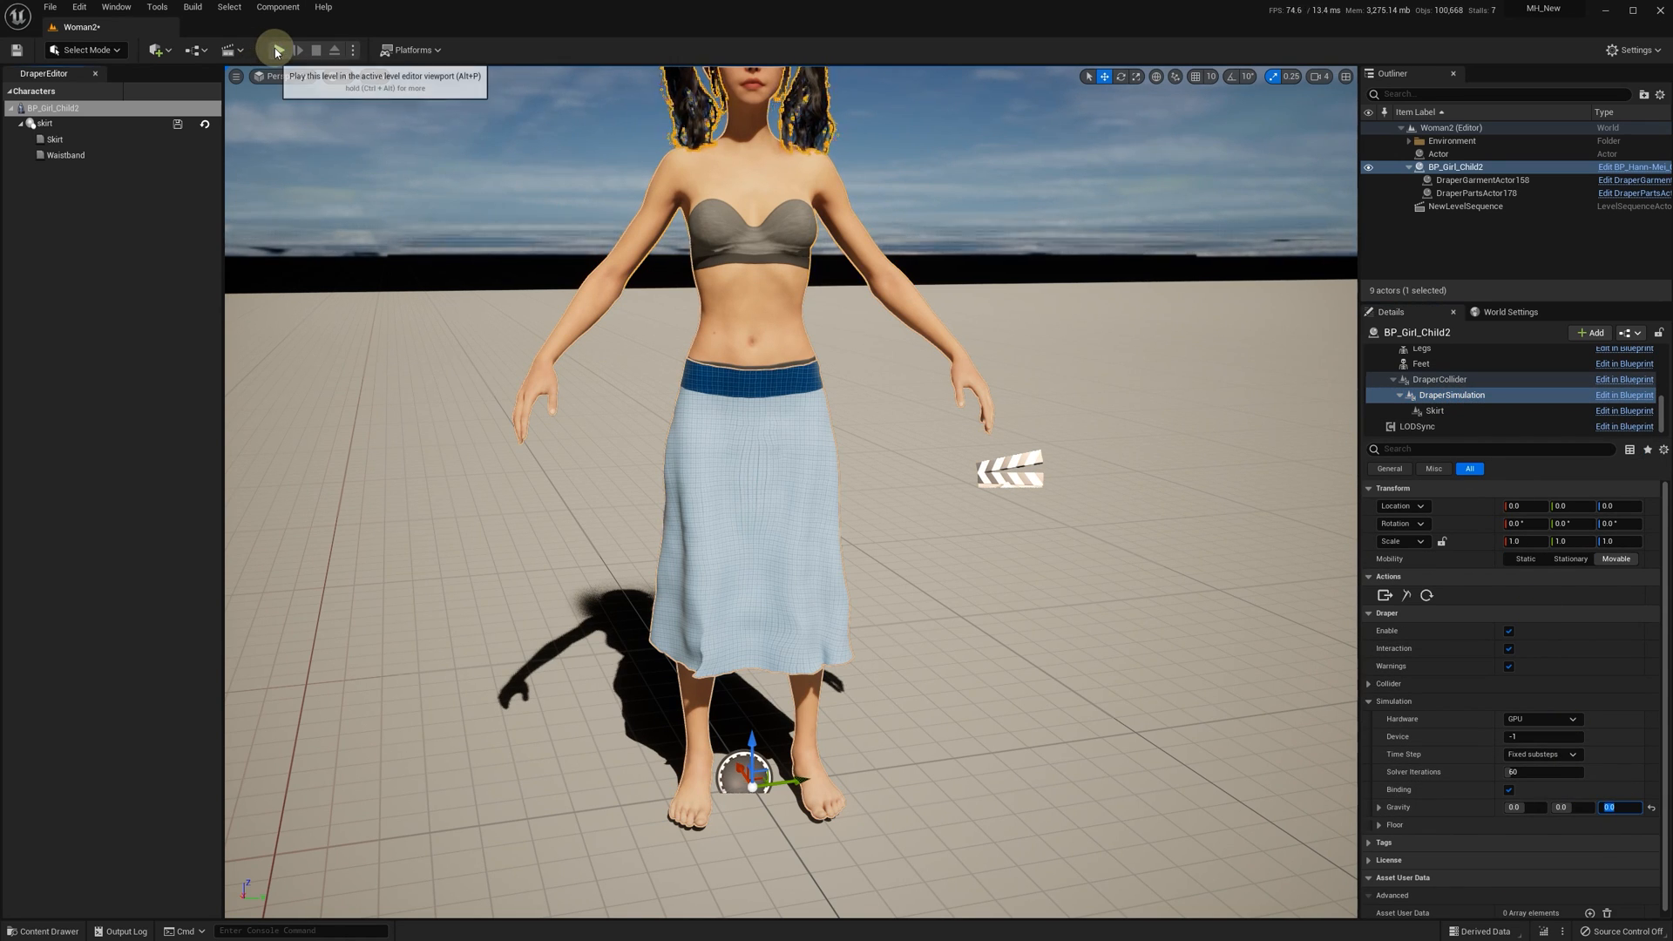
- Run the simulation without gravity, pull the character's waistband upward and tug the skirt's hem sideways
click(275, 51)
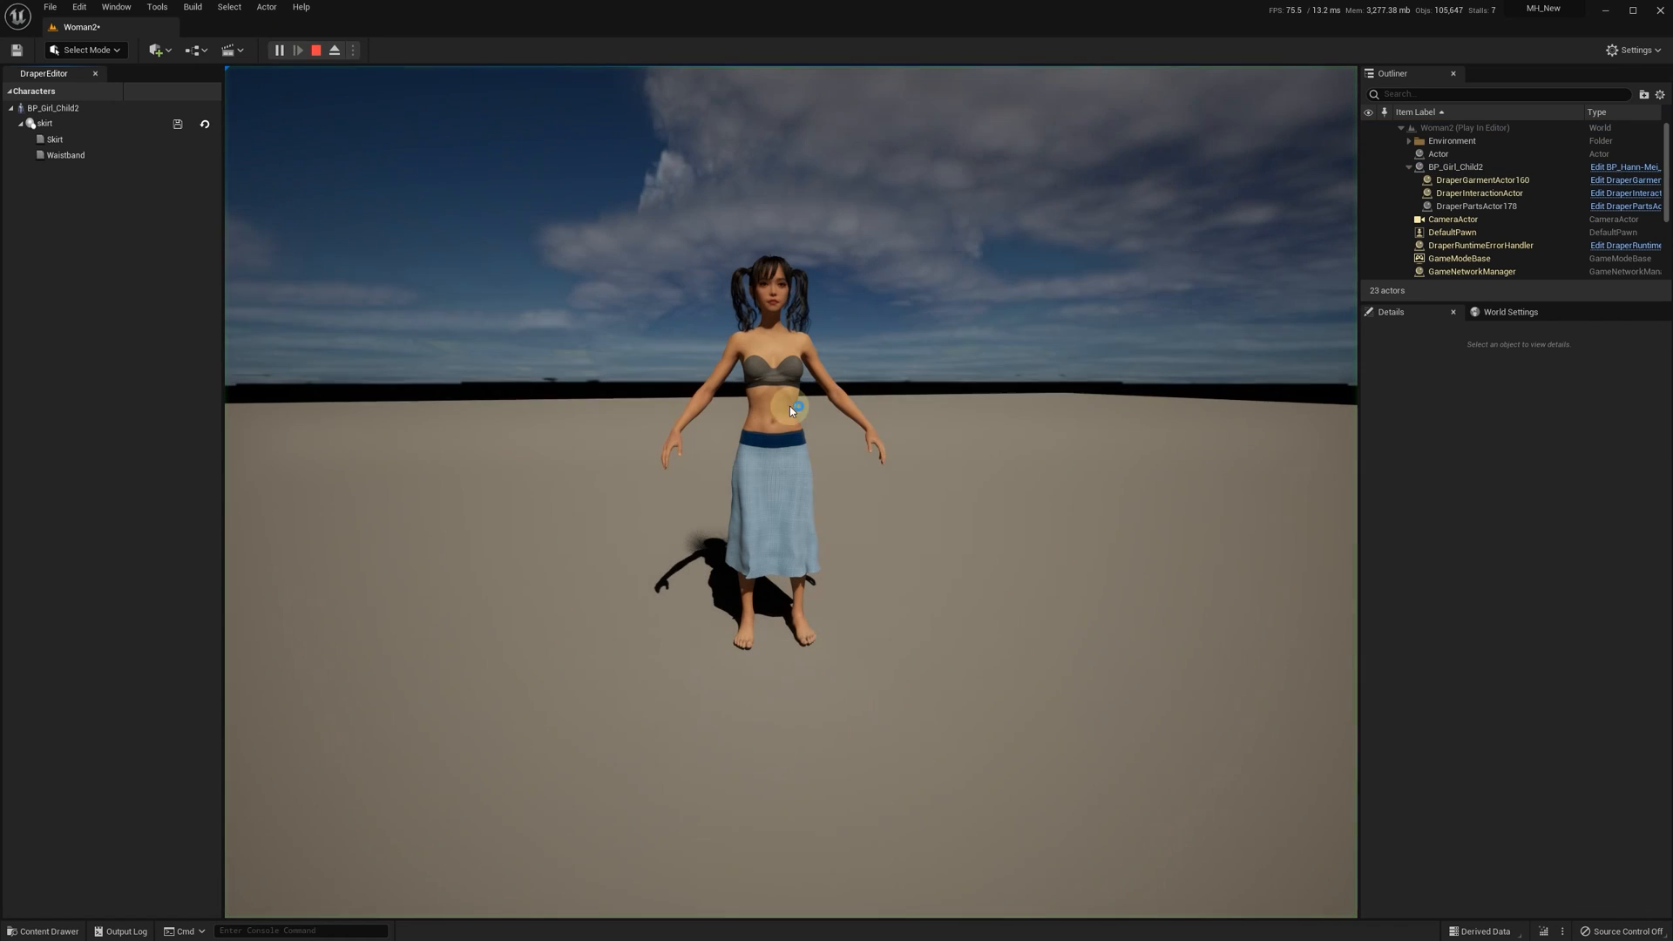
click(886, 479)
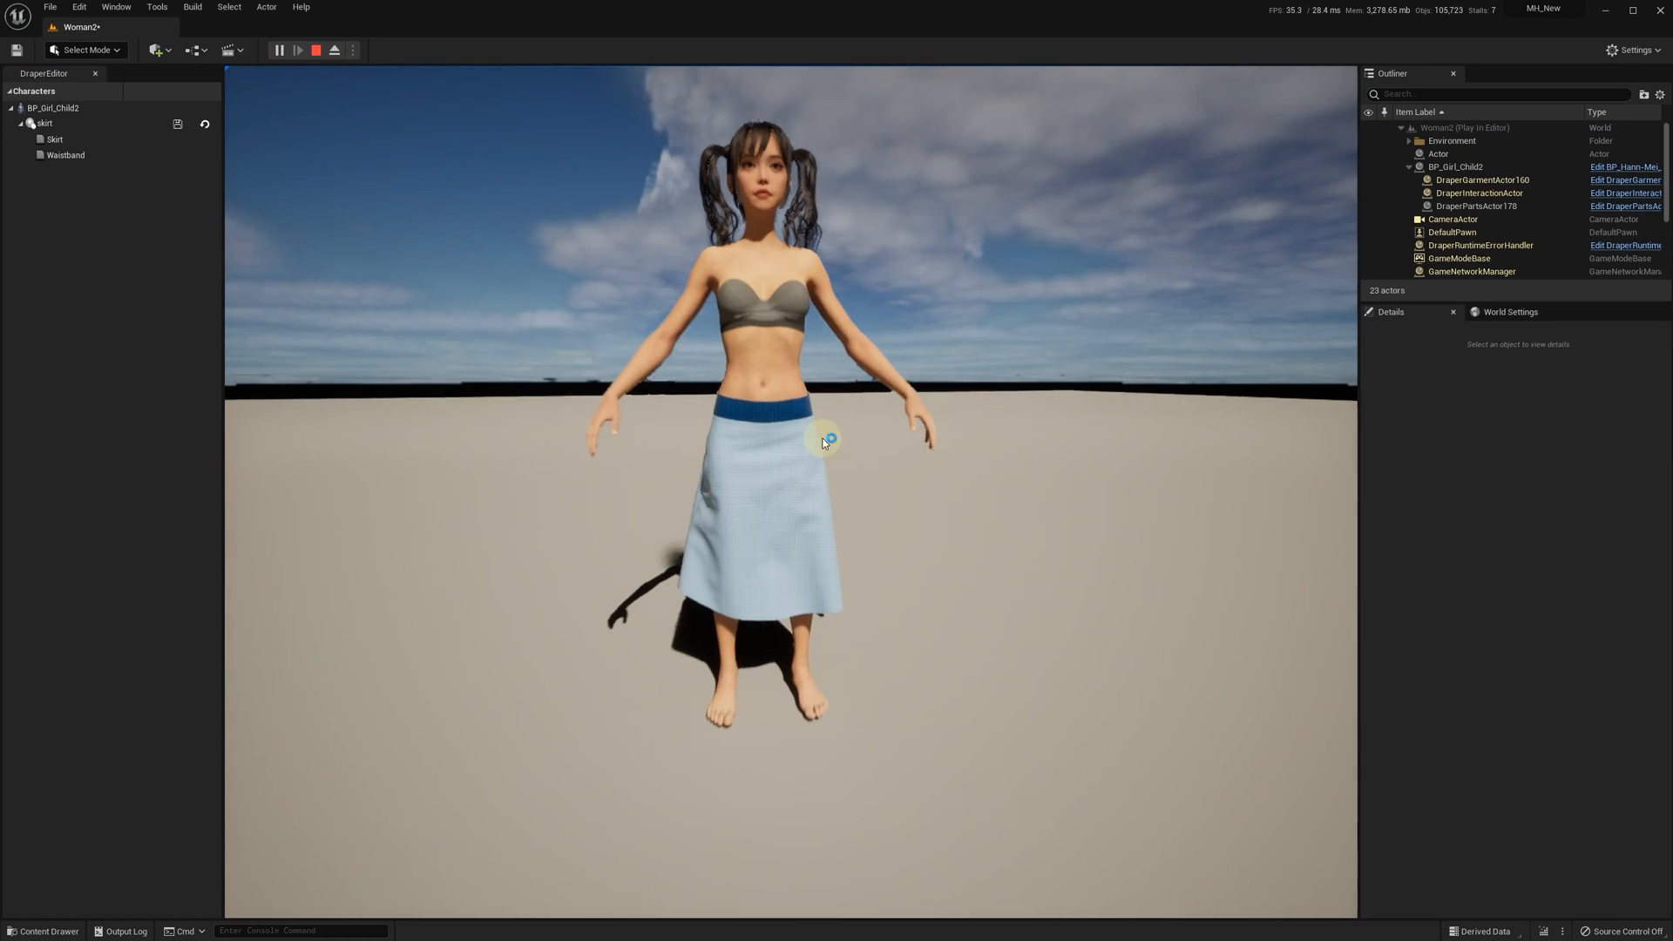
click(731, 408)
drag(716, 395, 716, 368)
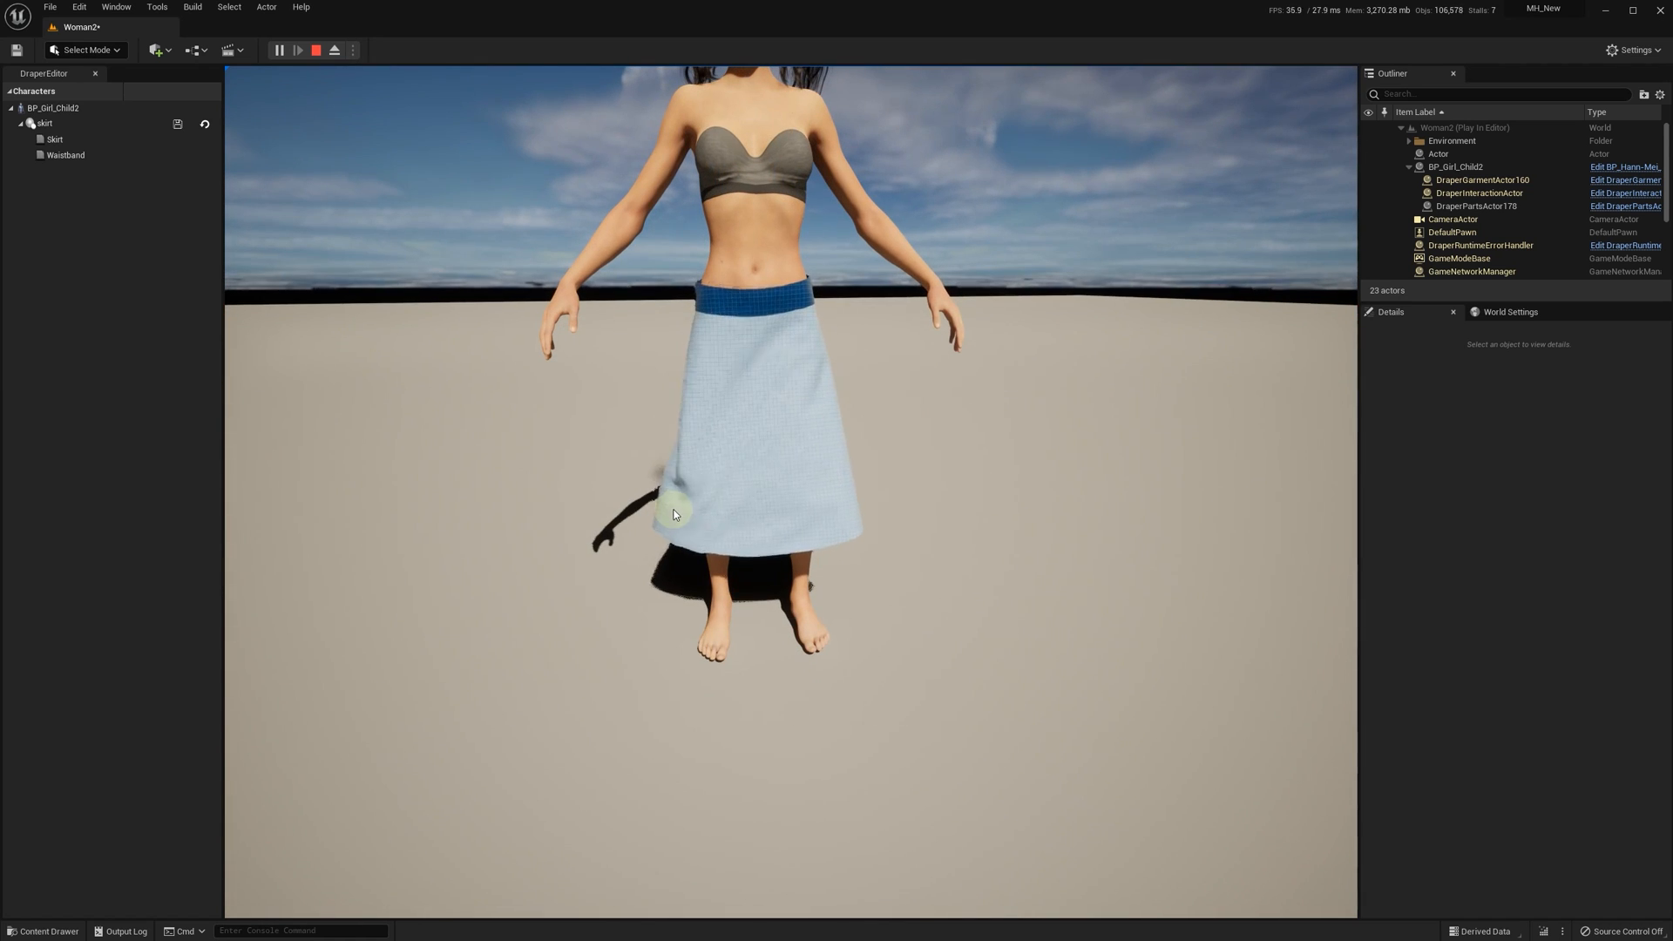
drag(675, 539, 847, 521)
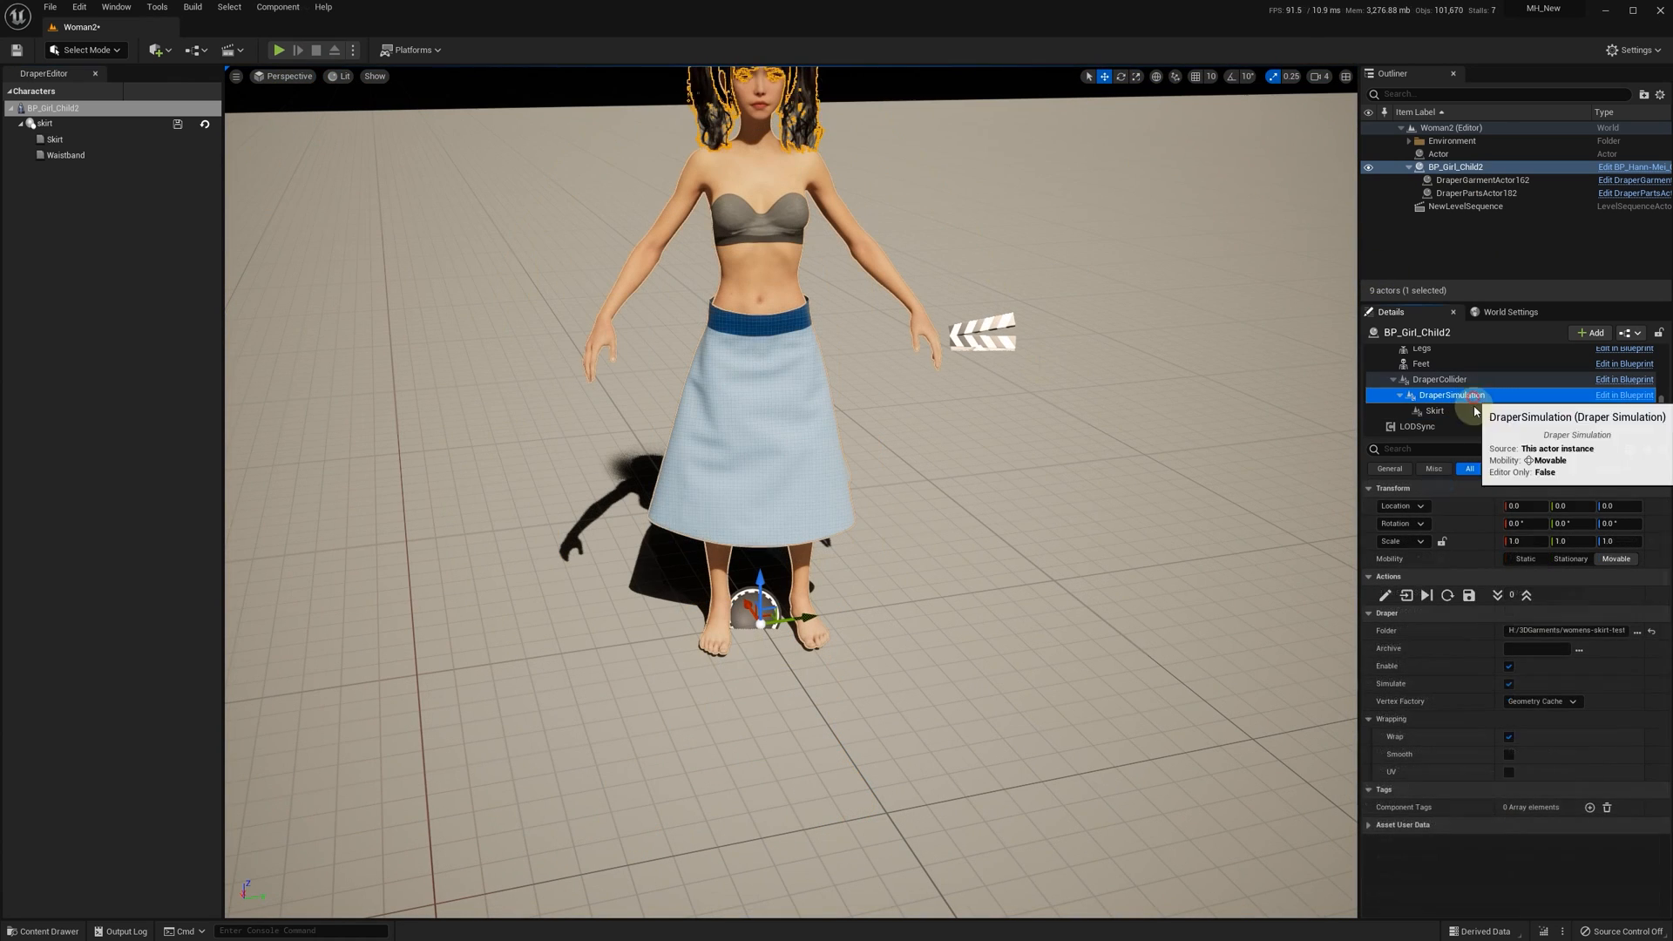
- Set the Z gravity of the DraperSimulation component to -980
click(1452, 395)
click(1620, 807)
text(-980)
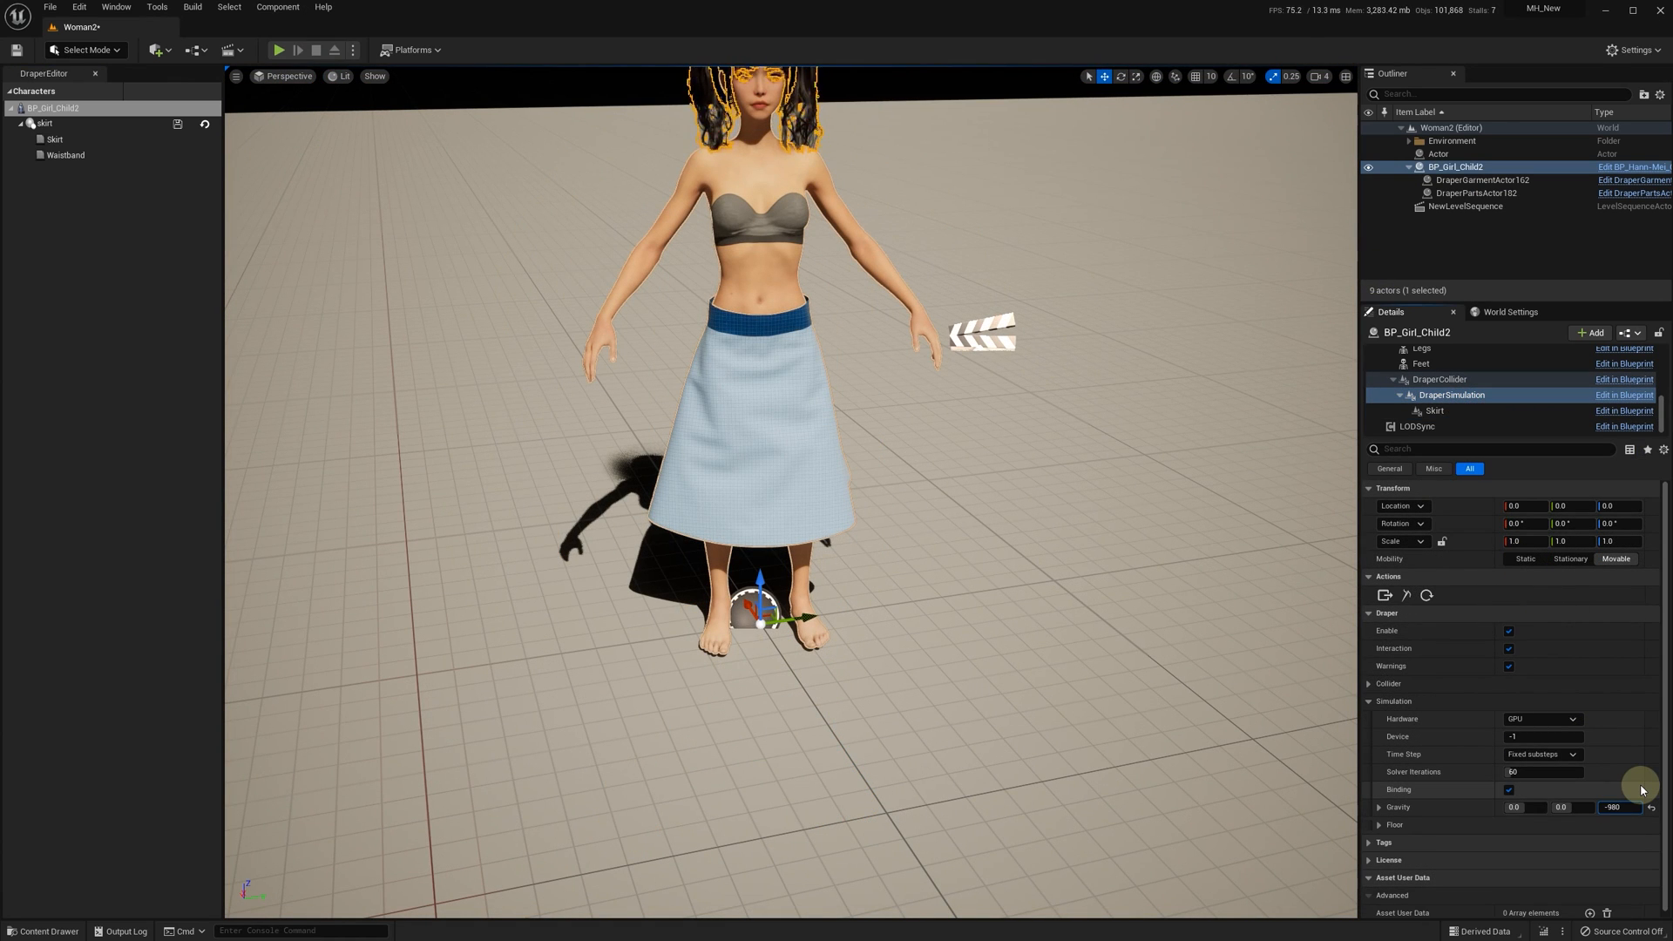
key(Return)
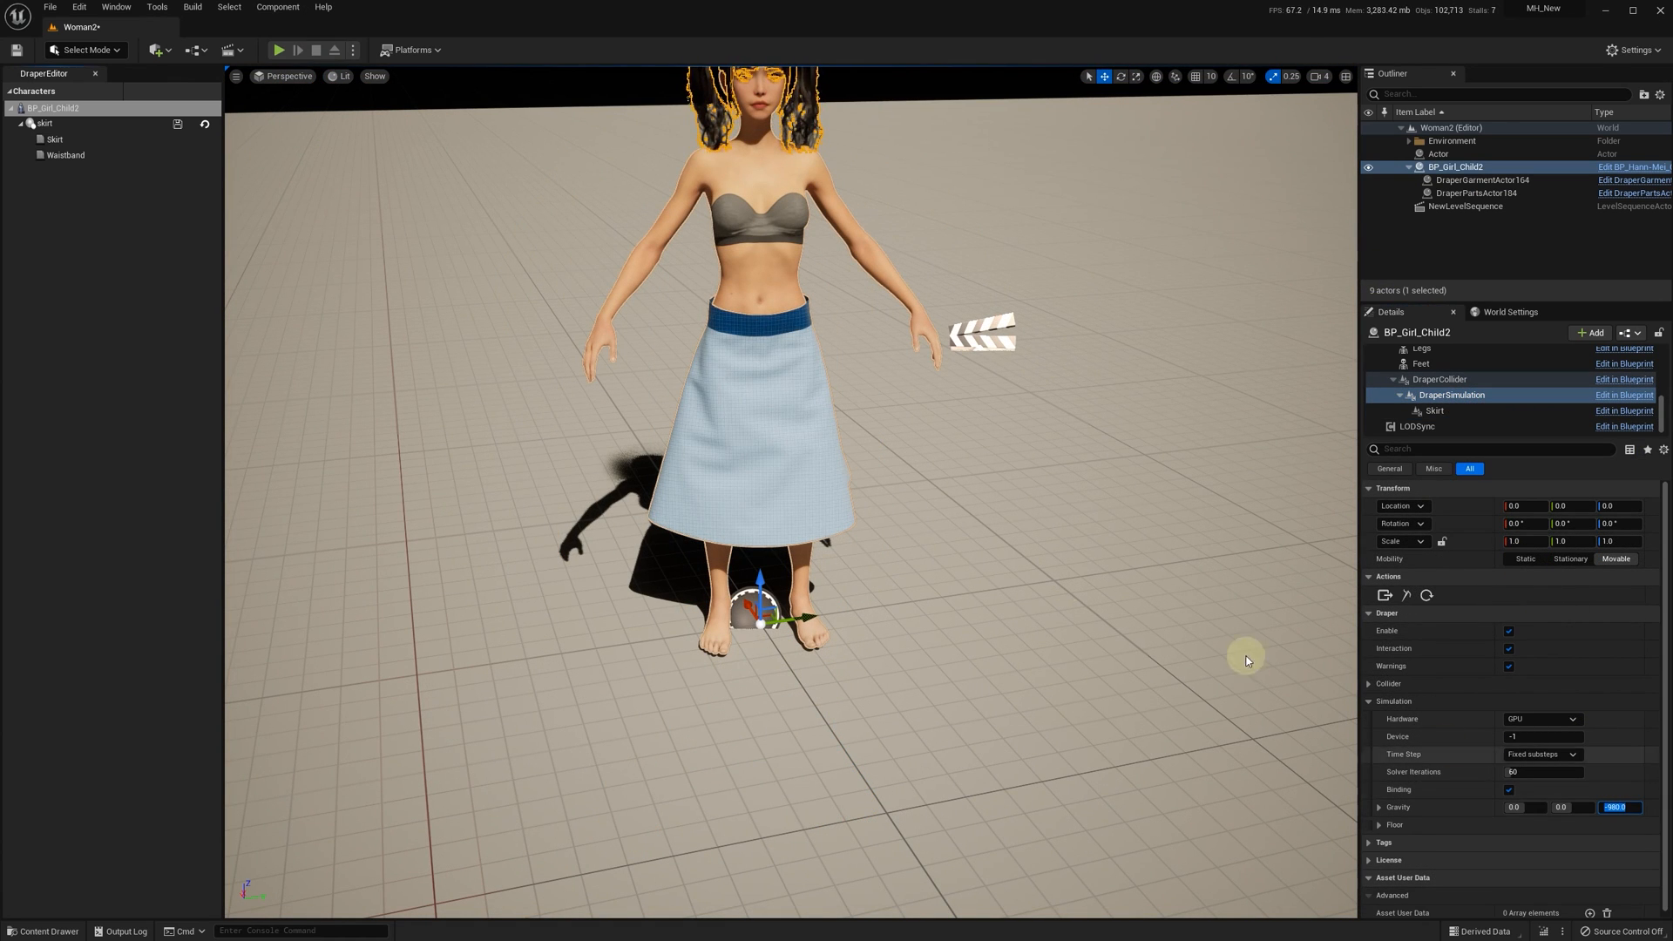
- Set the Waistband's binding tolerance to 15 mm, distance to 25 mm and stiffness to 0.5, and save the fabric
click(58, 154)
click(9, 548)
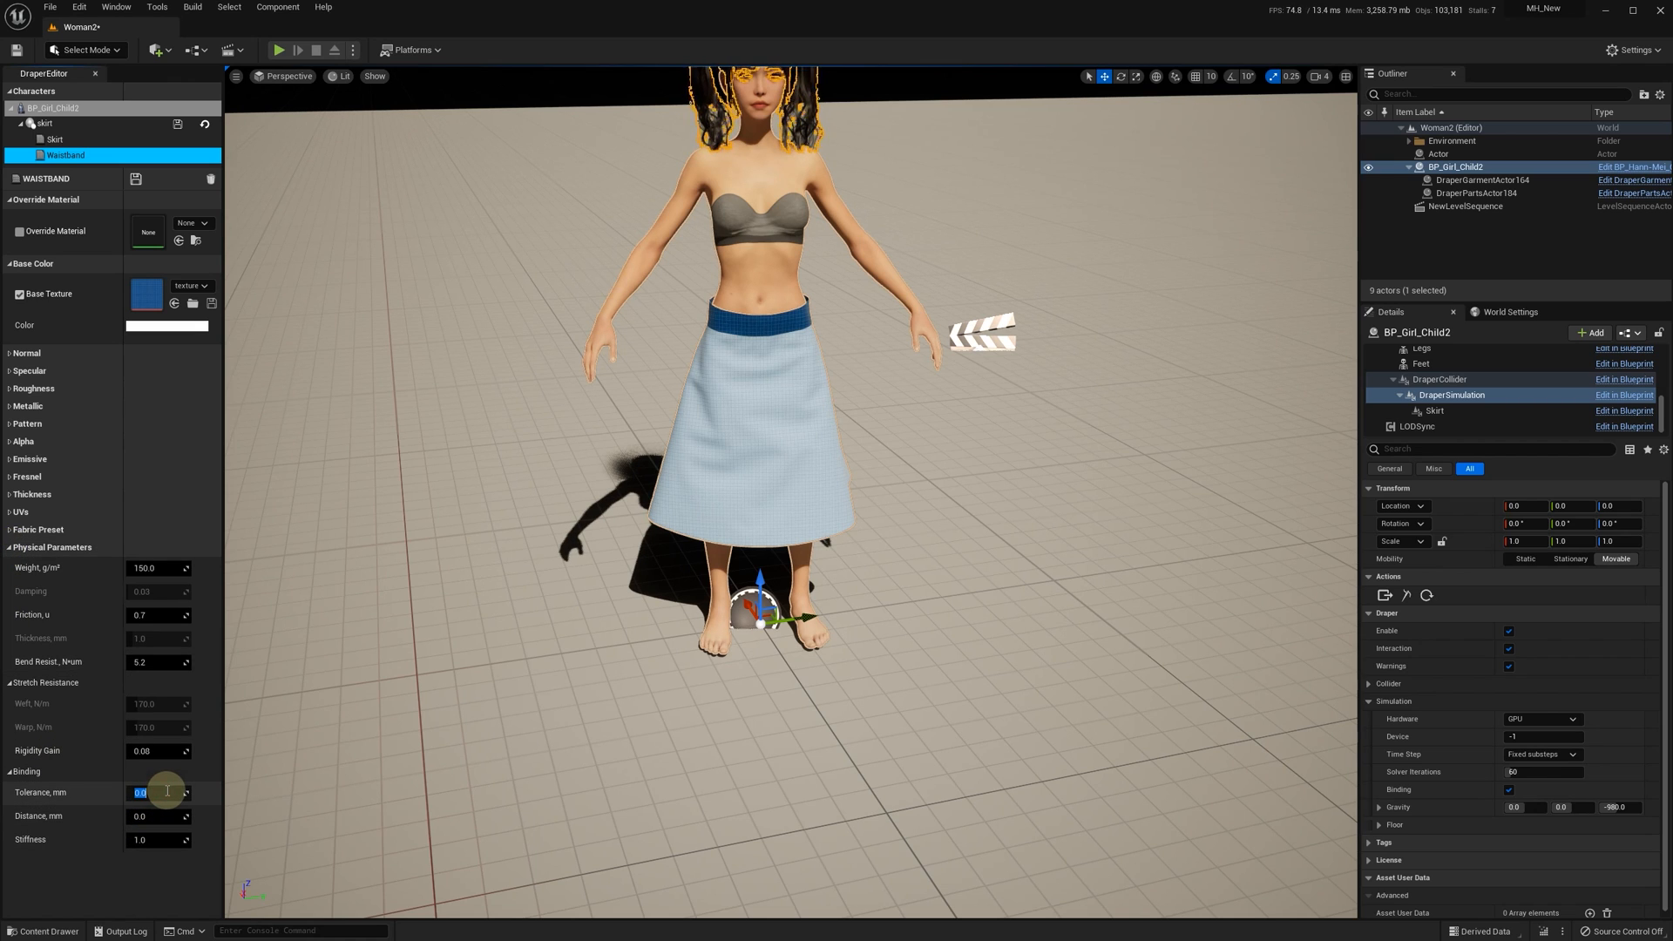
click(162, 812)
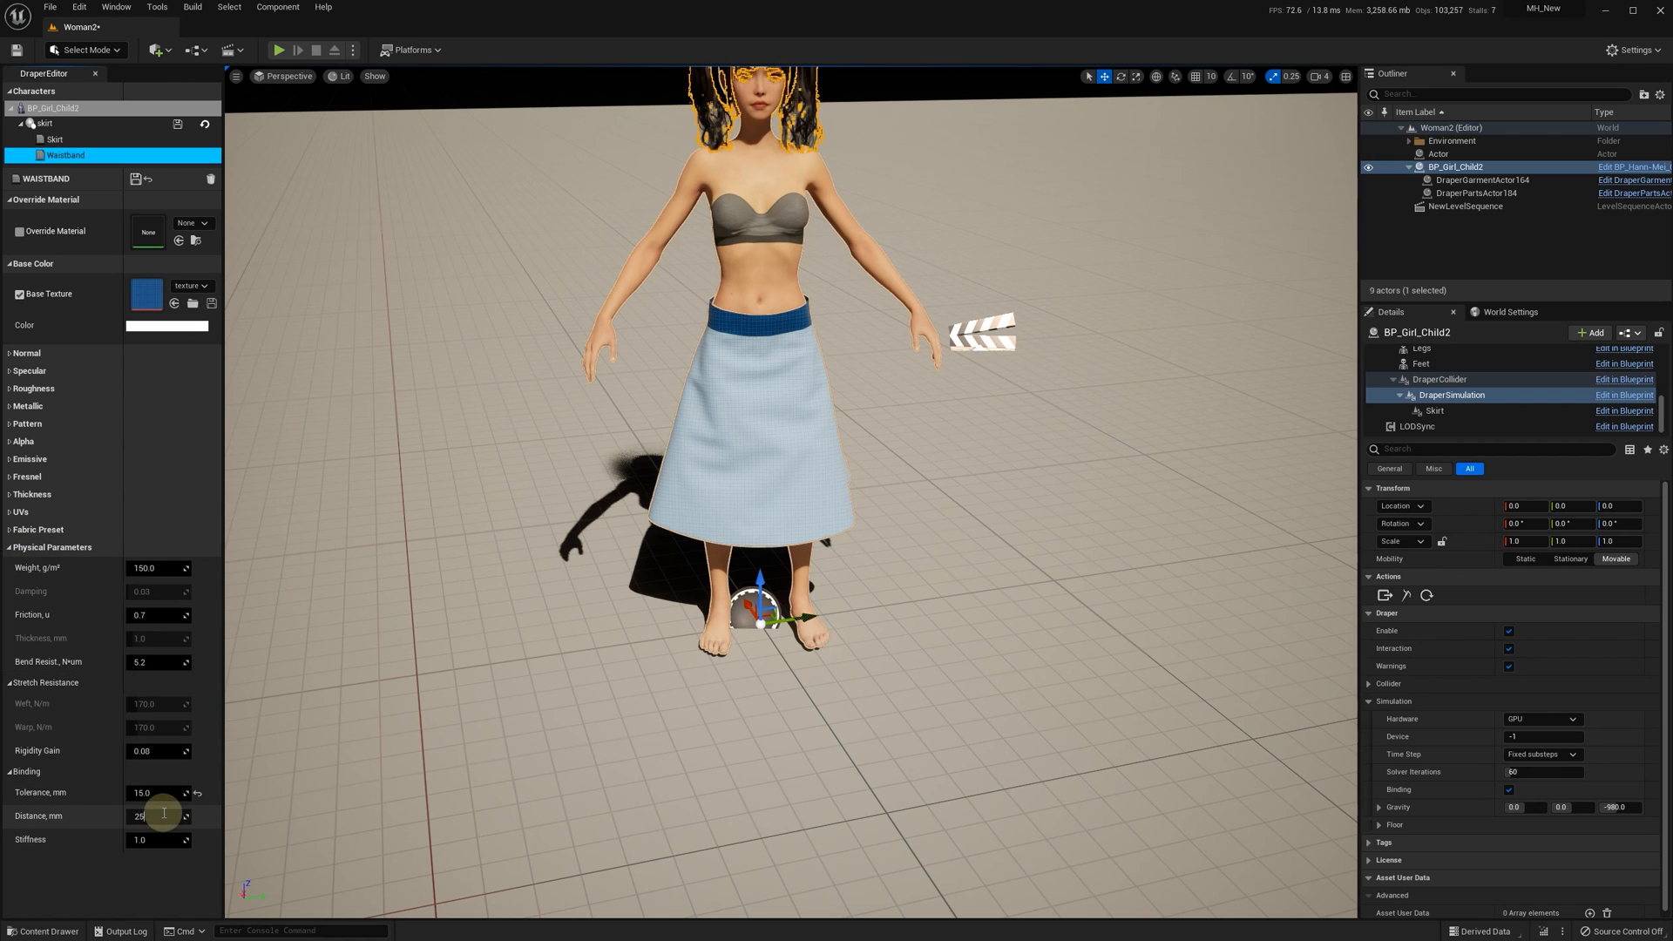
key(Tab)
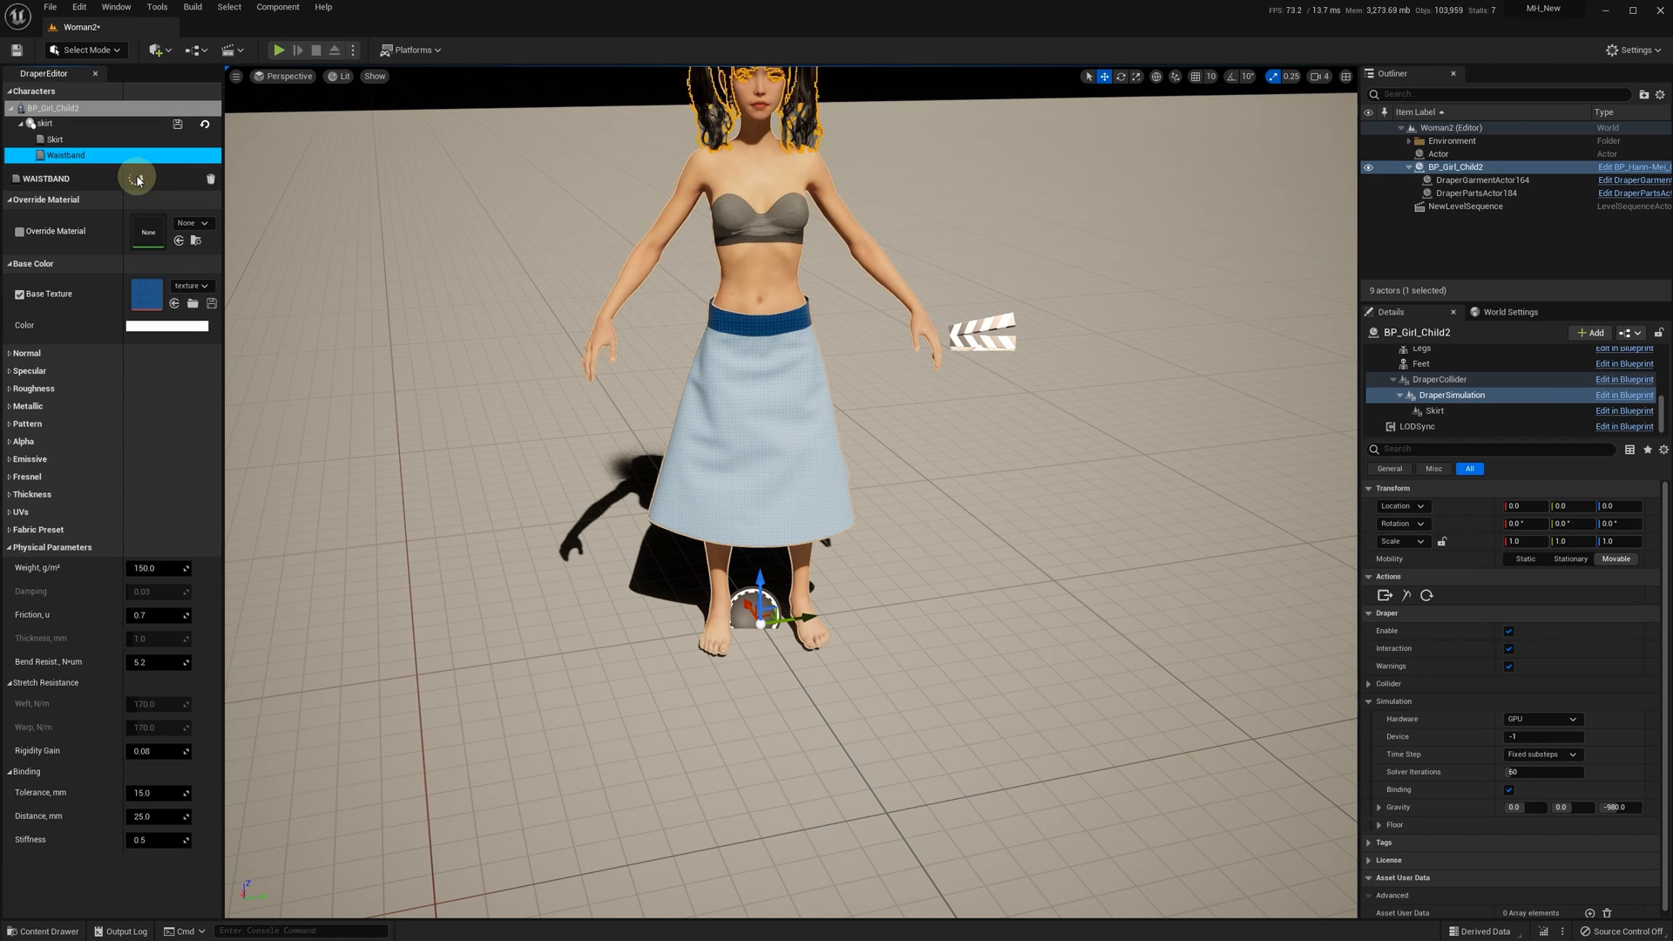
- Run the simulation with gravity, pull the skirt downward on the standing character, and stop the simulation
click(280, 49)
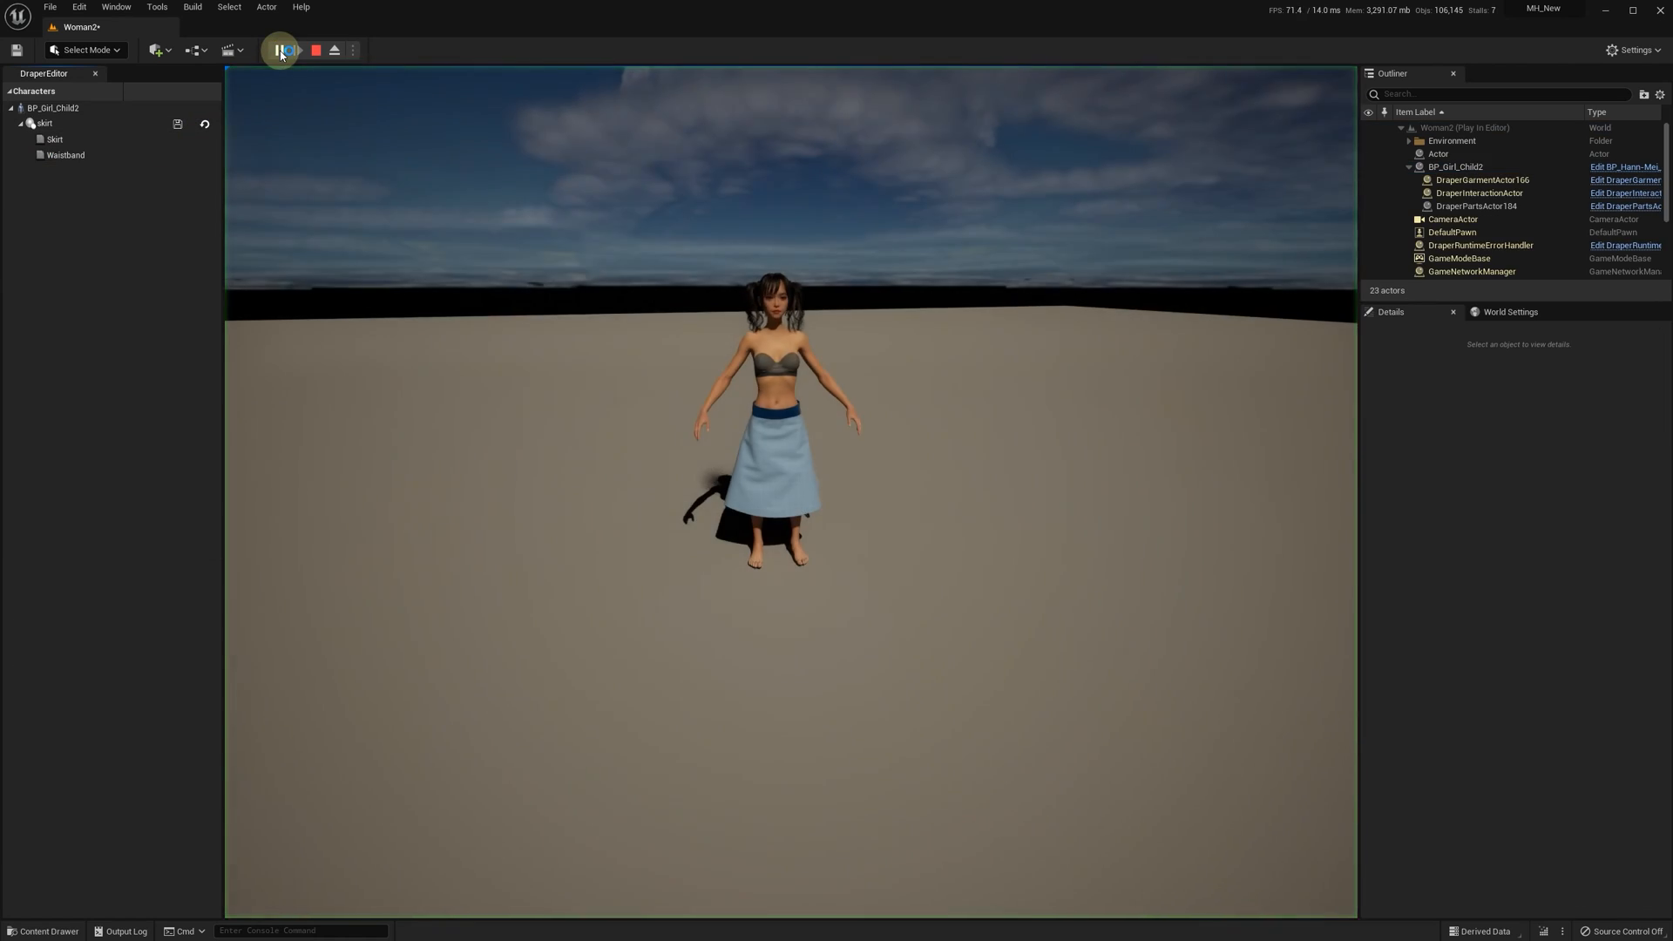
click(887, 426)
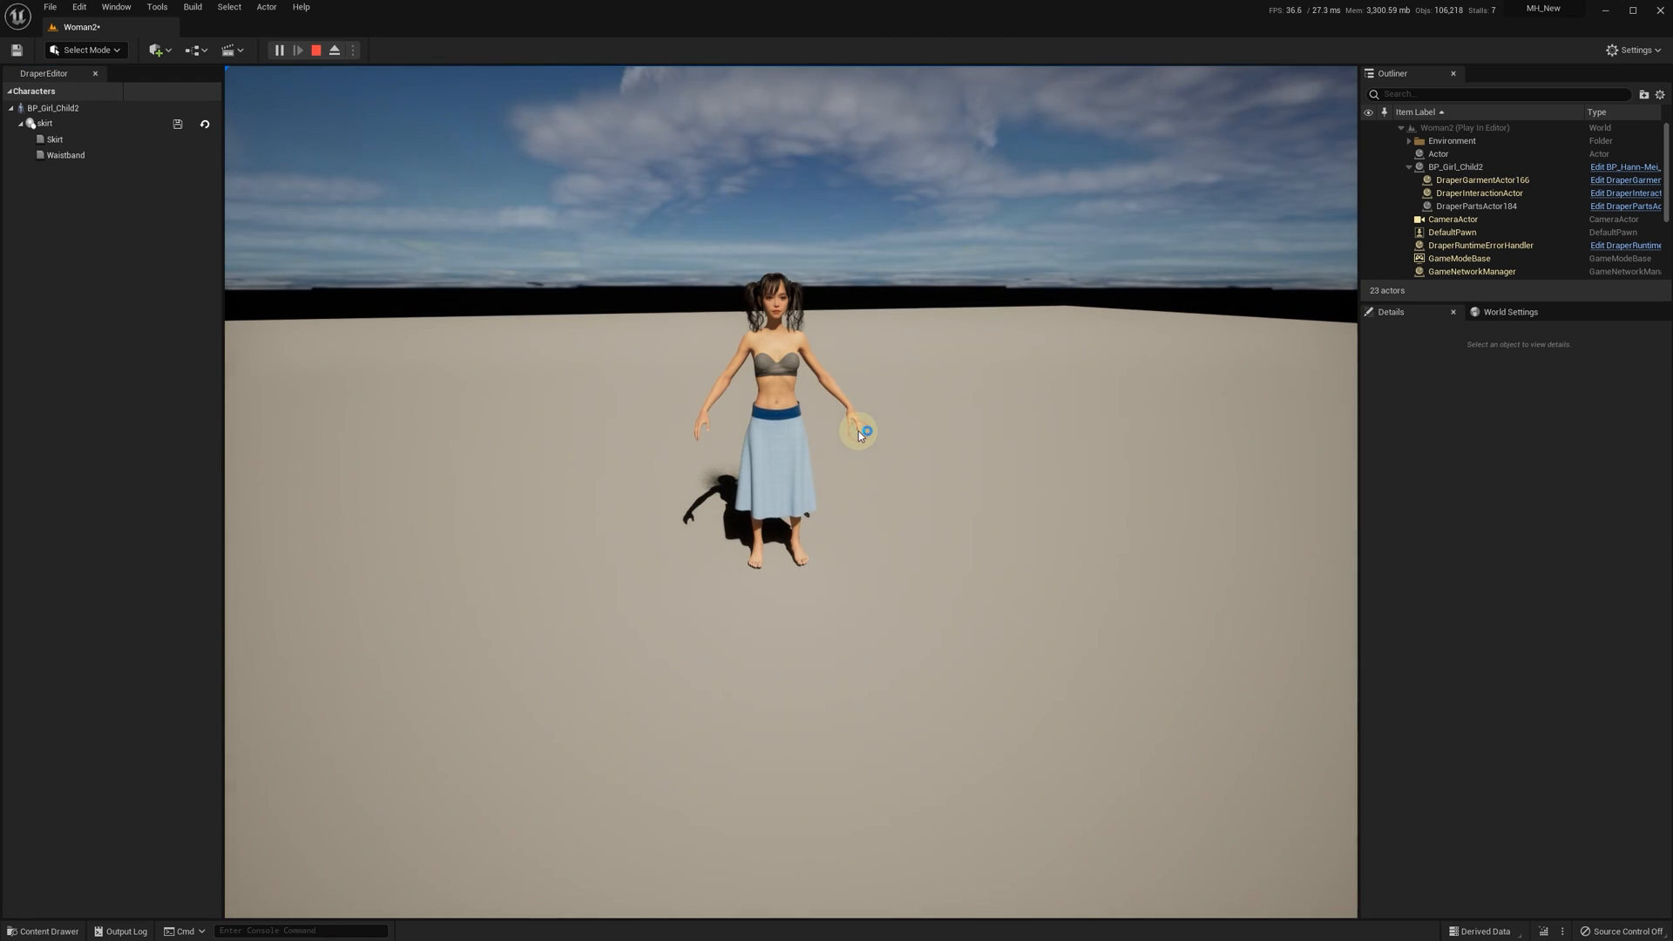
key(w)
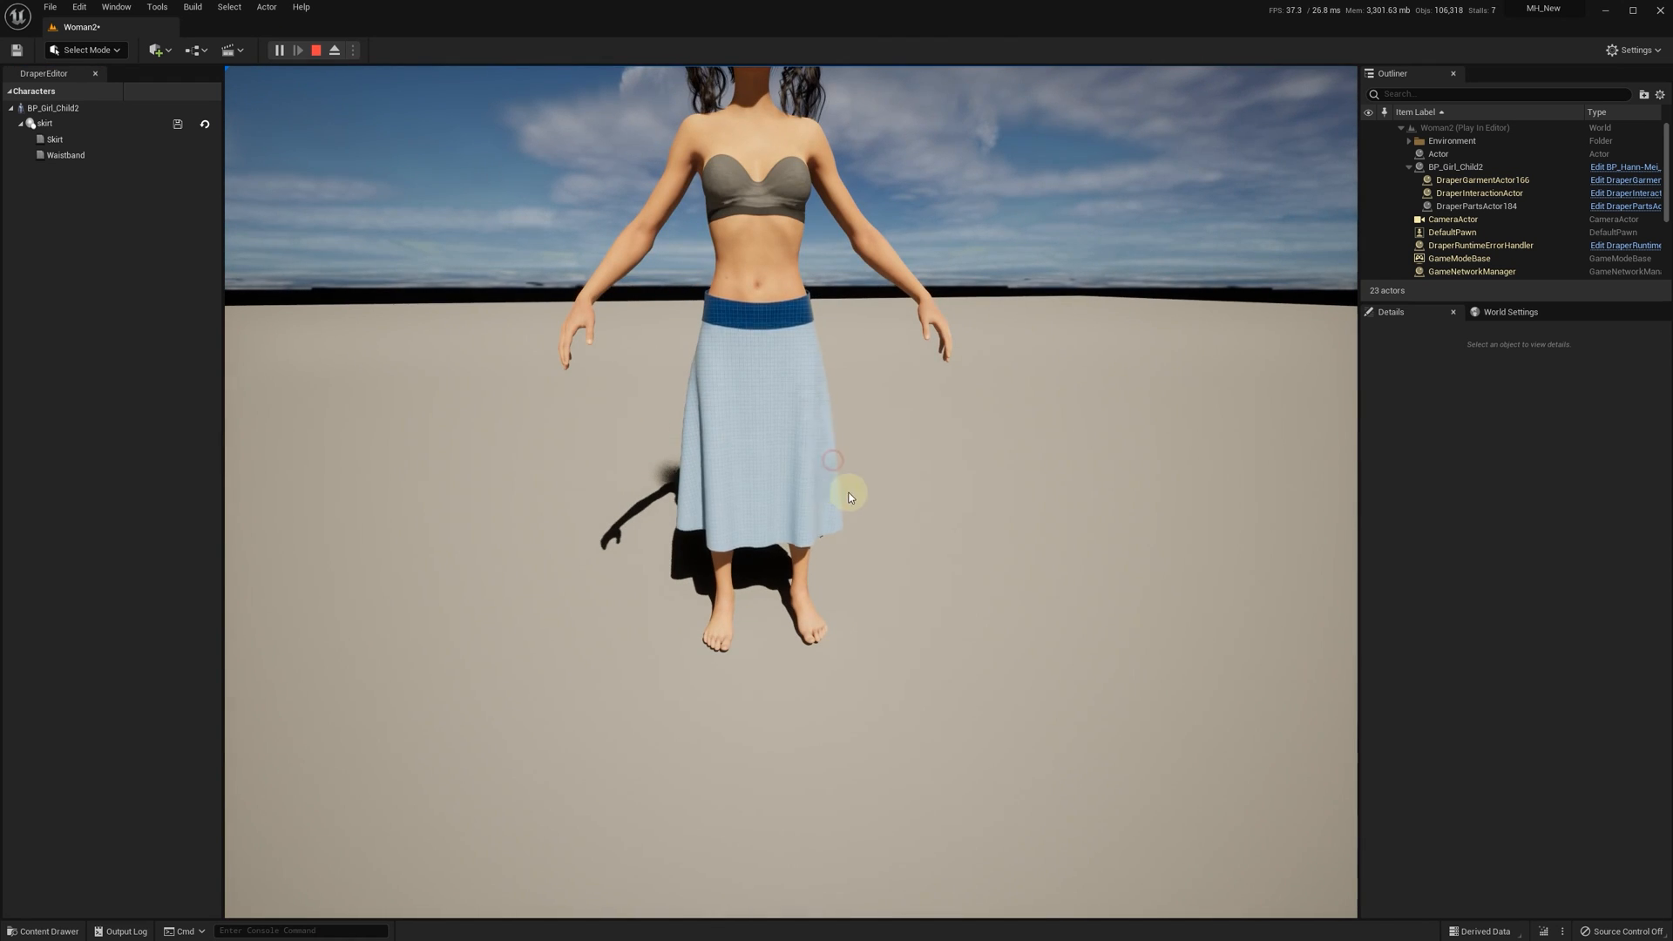
drag(850, 494, 863, 567)
drag(717, 364, 717, 427)
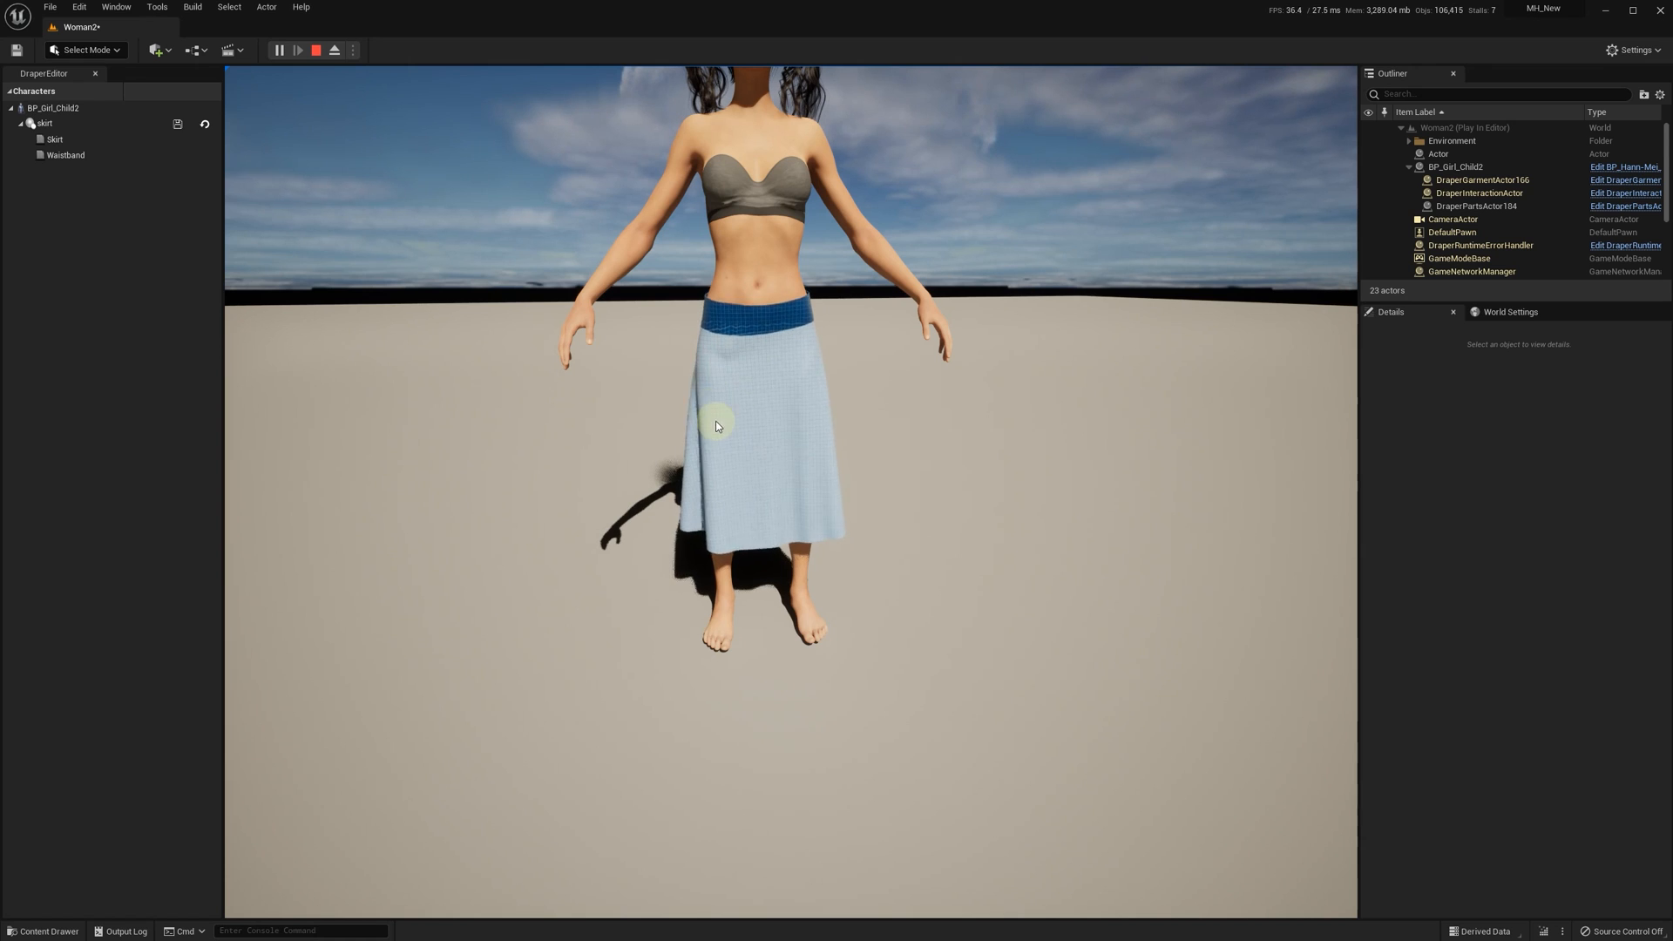
key(Escape)
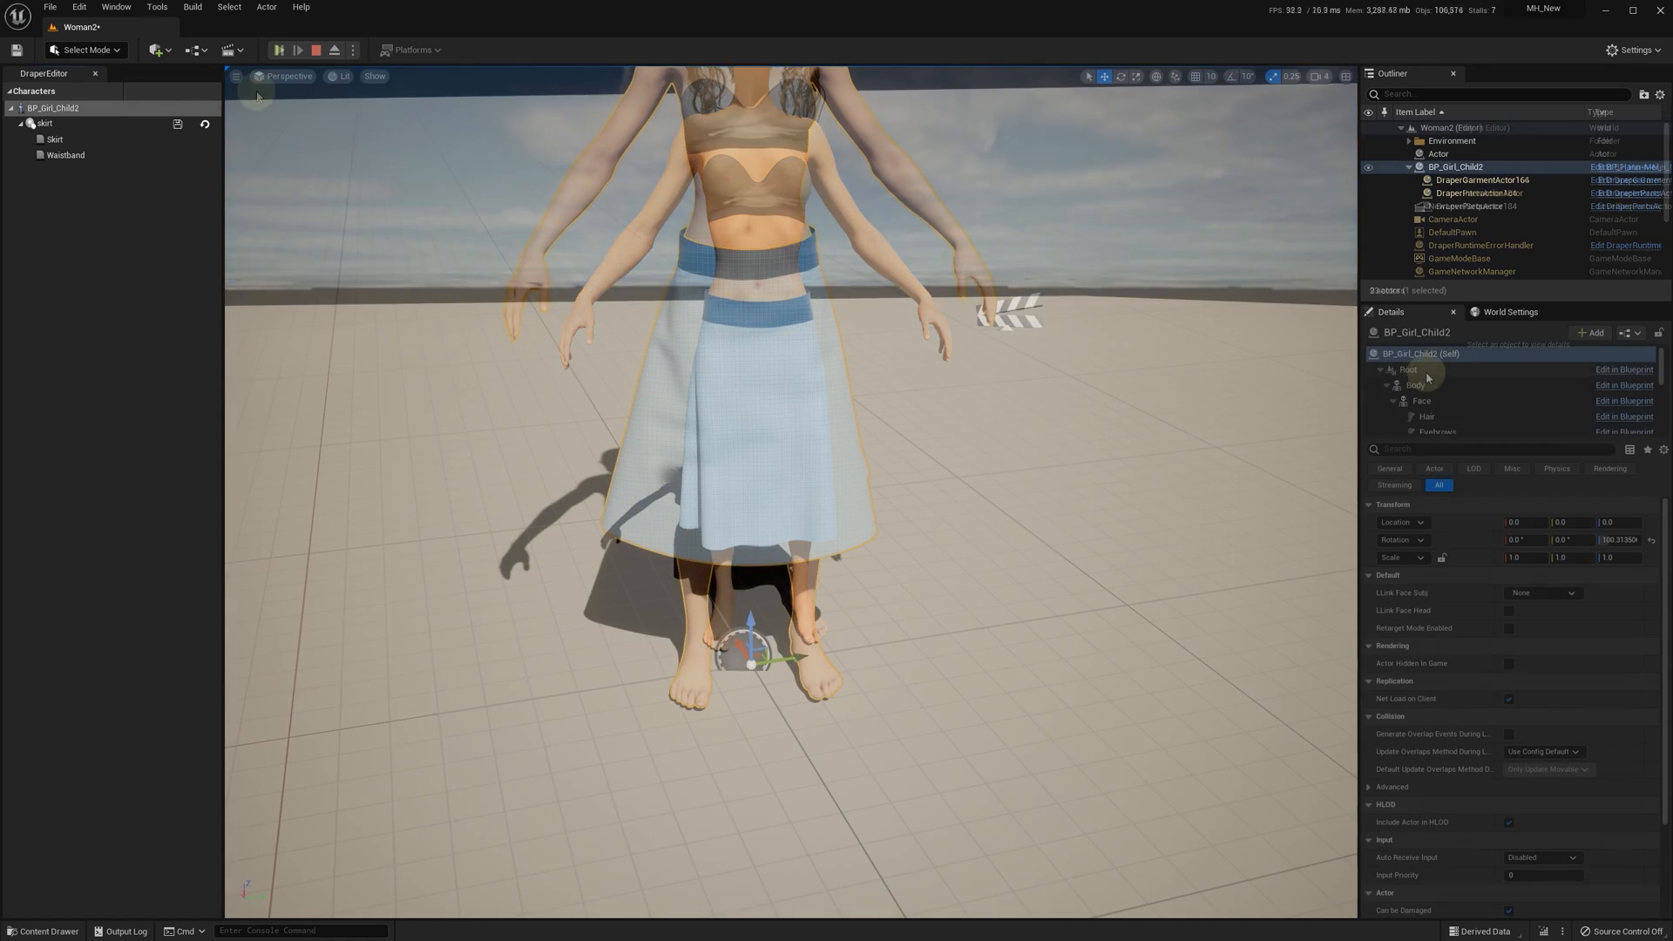
- Set the Body component's animation to play to bellydance-03-motion
click(1588, 630)
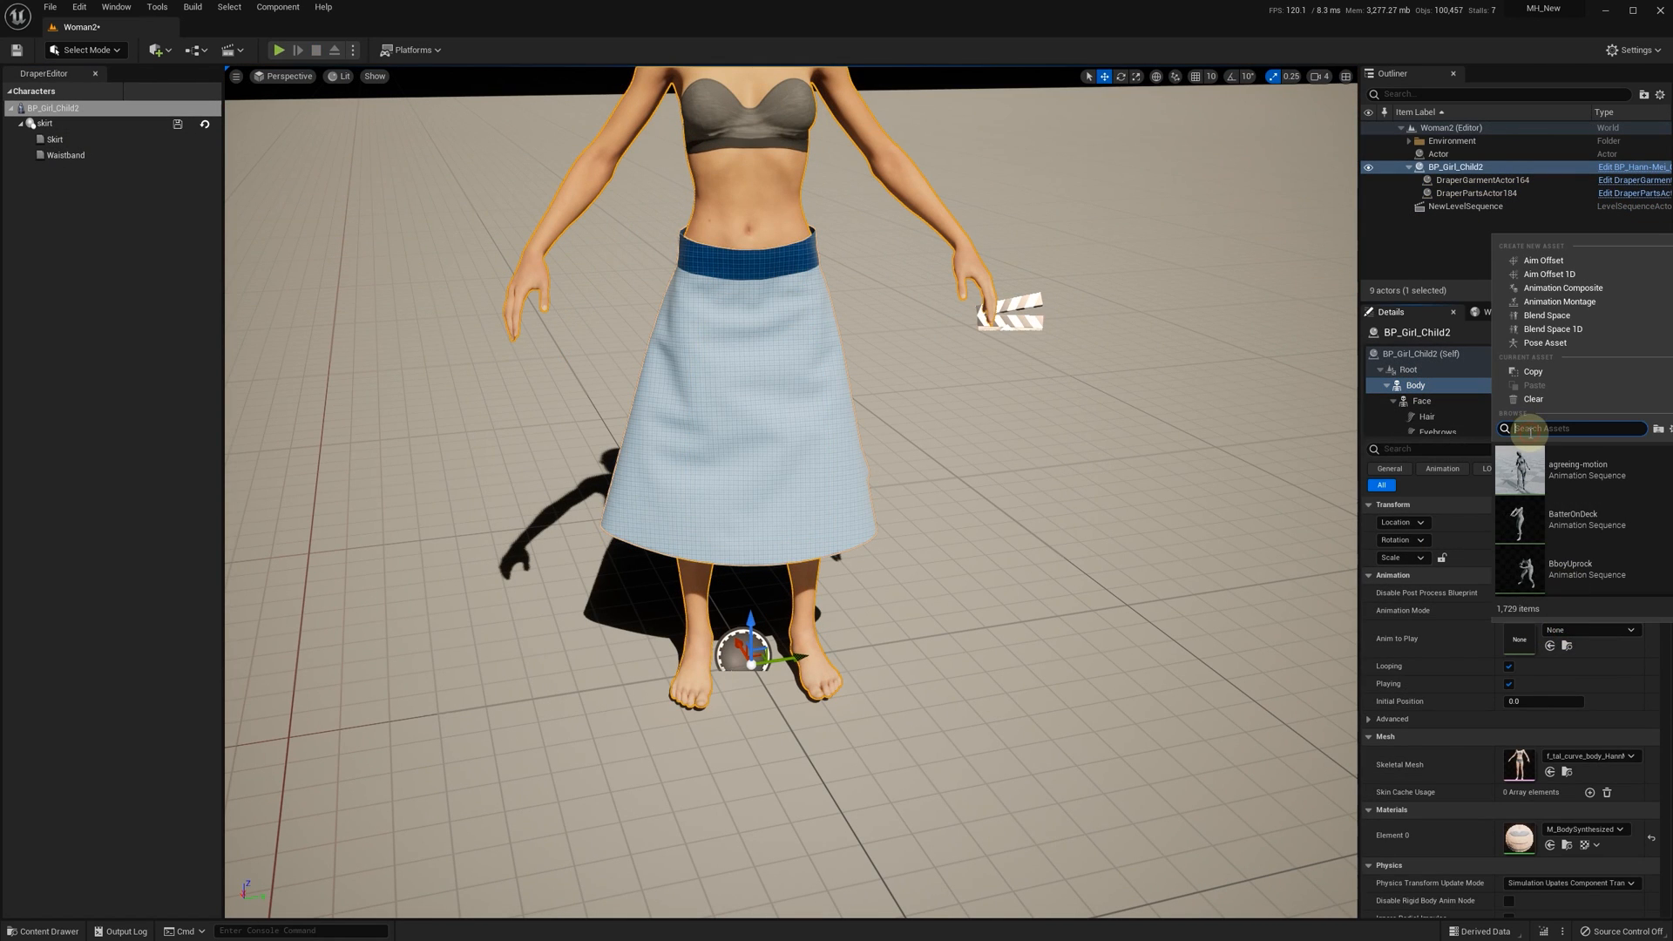
text(belly)
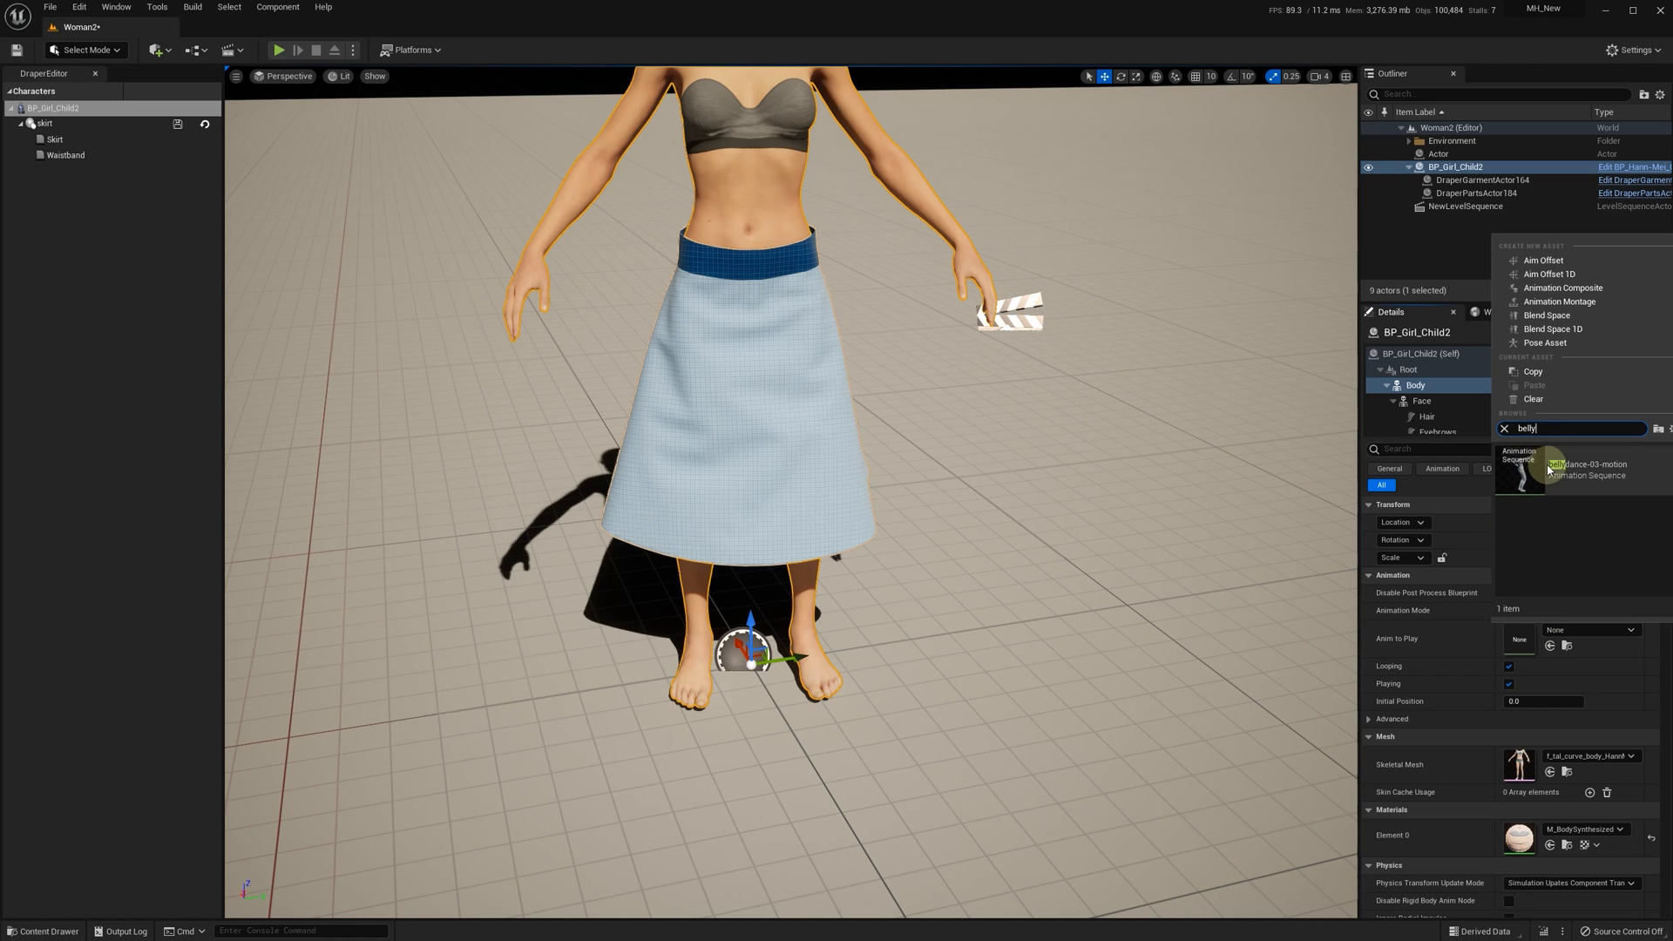
click(1561, 467)
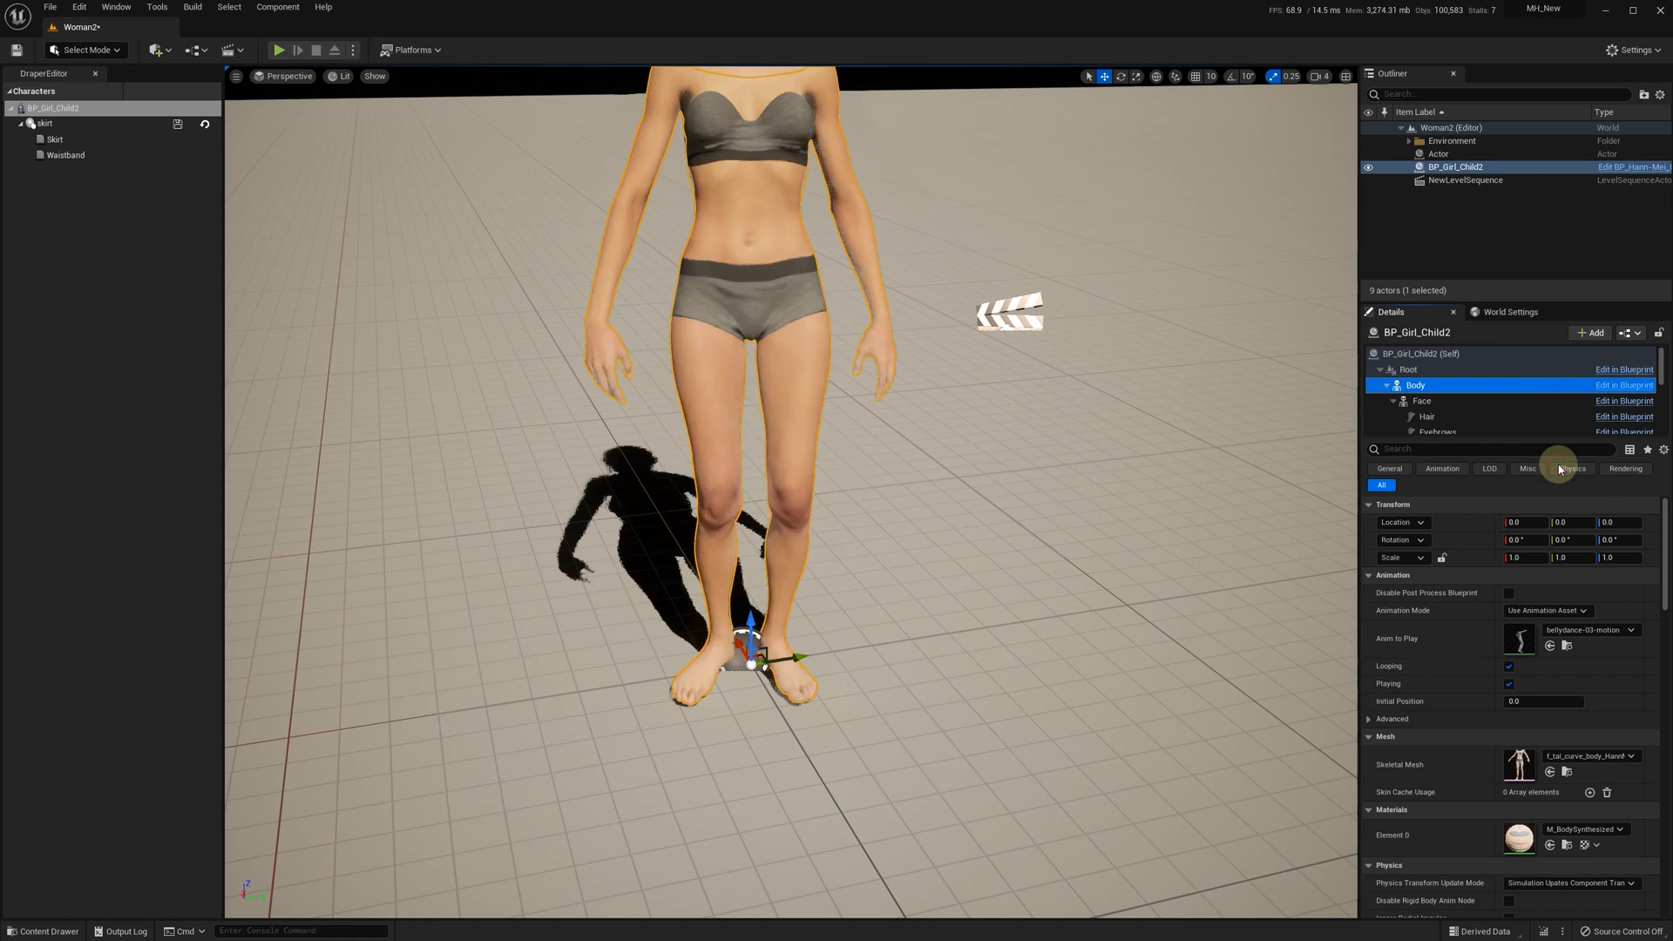
- Run the simulation and repeatedly pull the skirt downward while the character dances
click(277, 53)
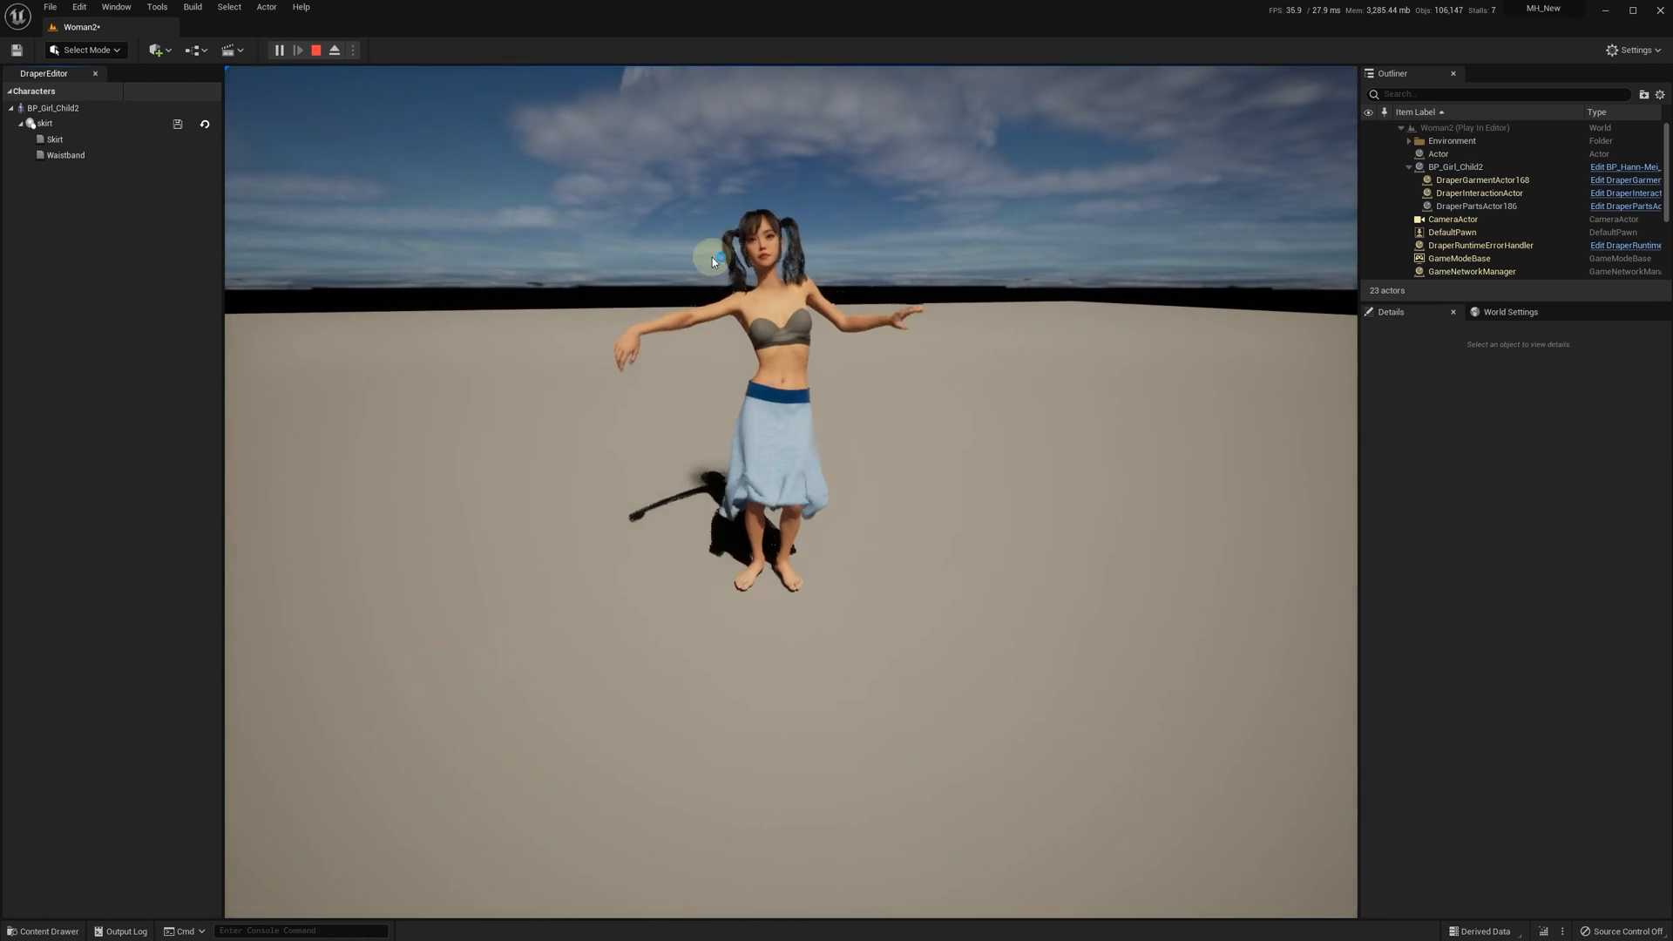
key(w)
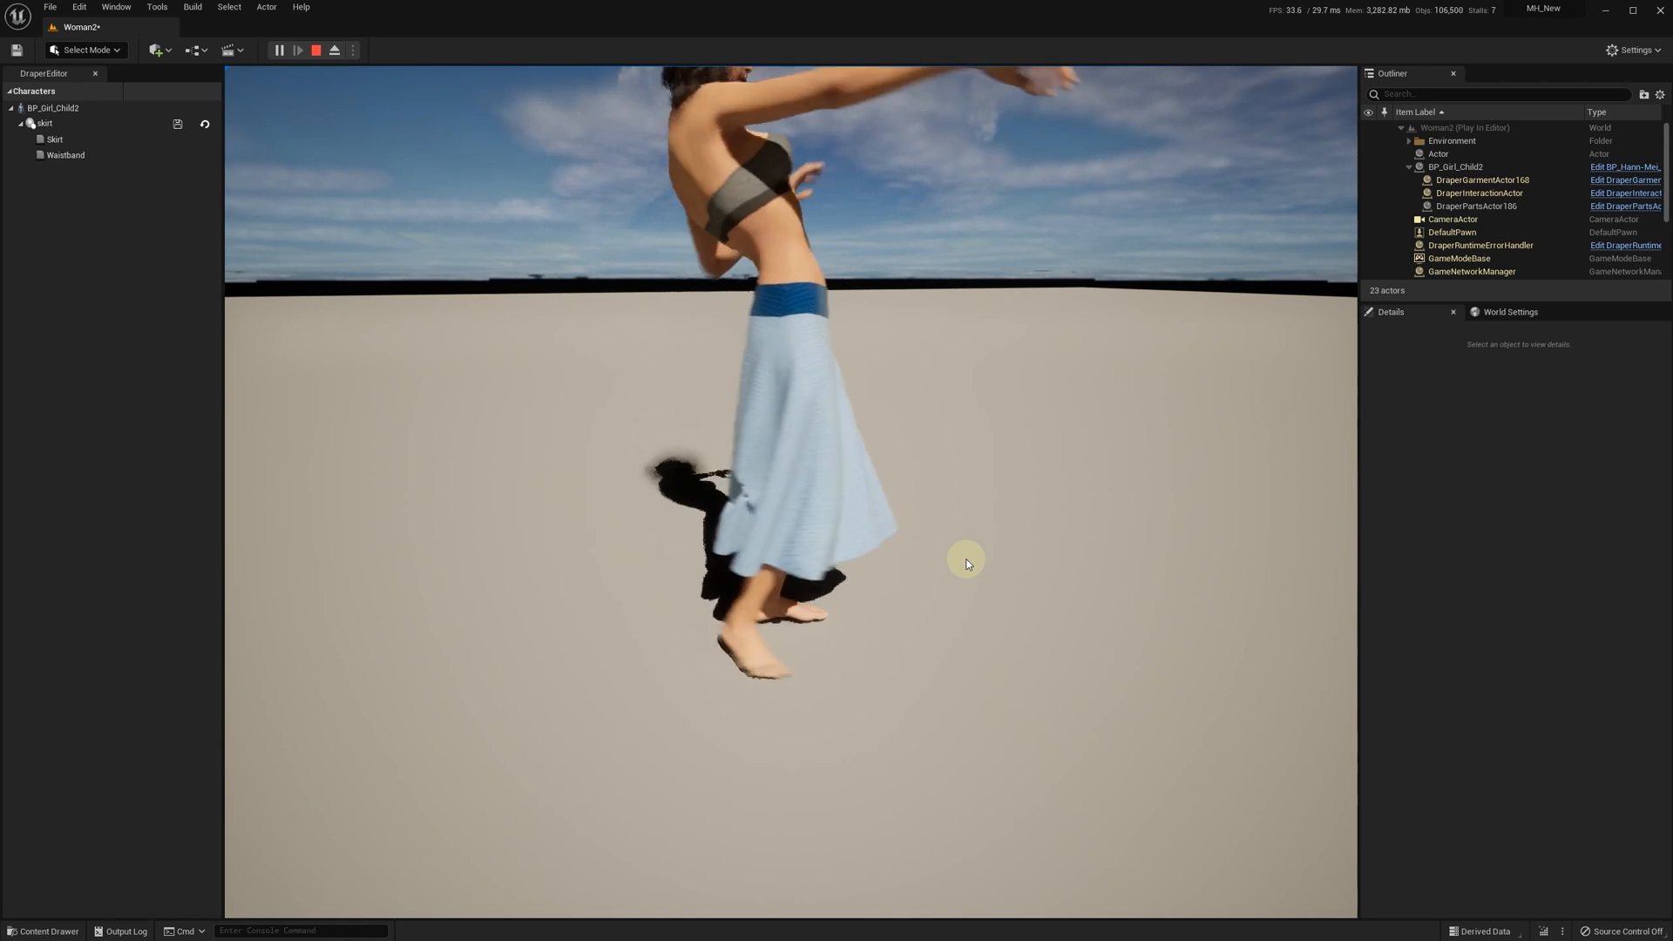
drag(861, 655, 855, 680)
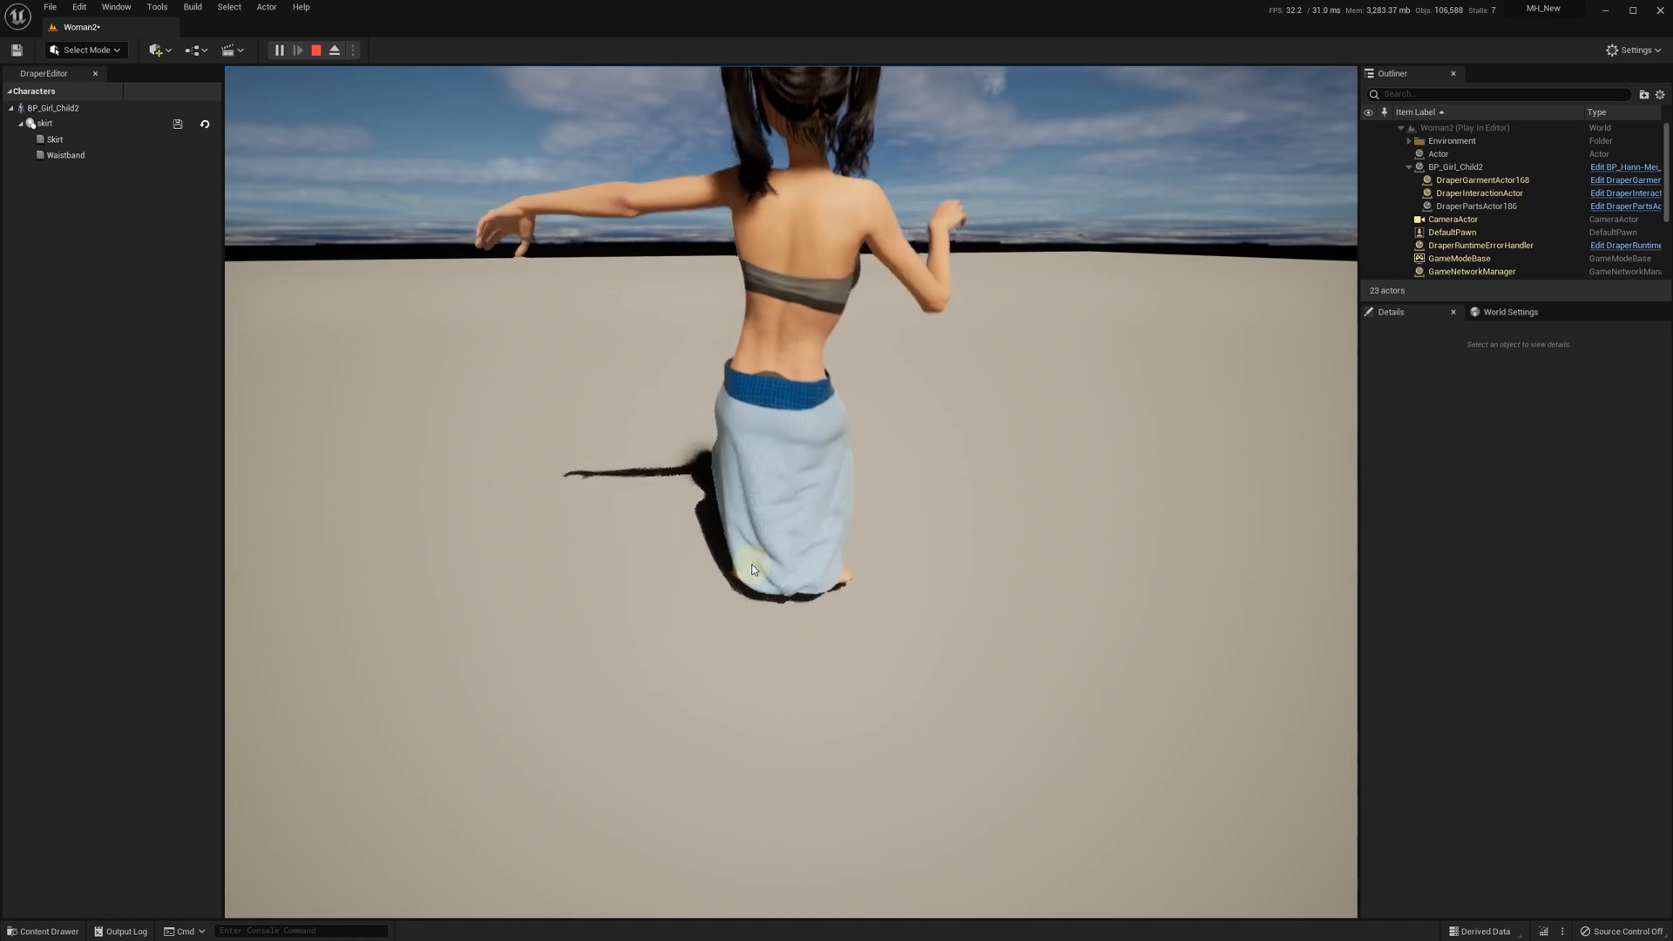
mouse_move(745, 554)
mouse_down()
mouse_move(722, 527)
mouse_move(754, 657)
mouse_up()
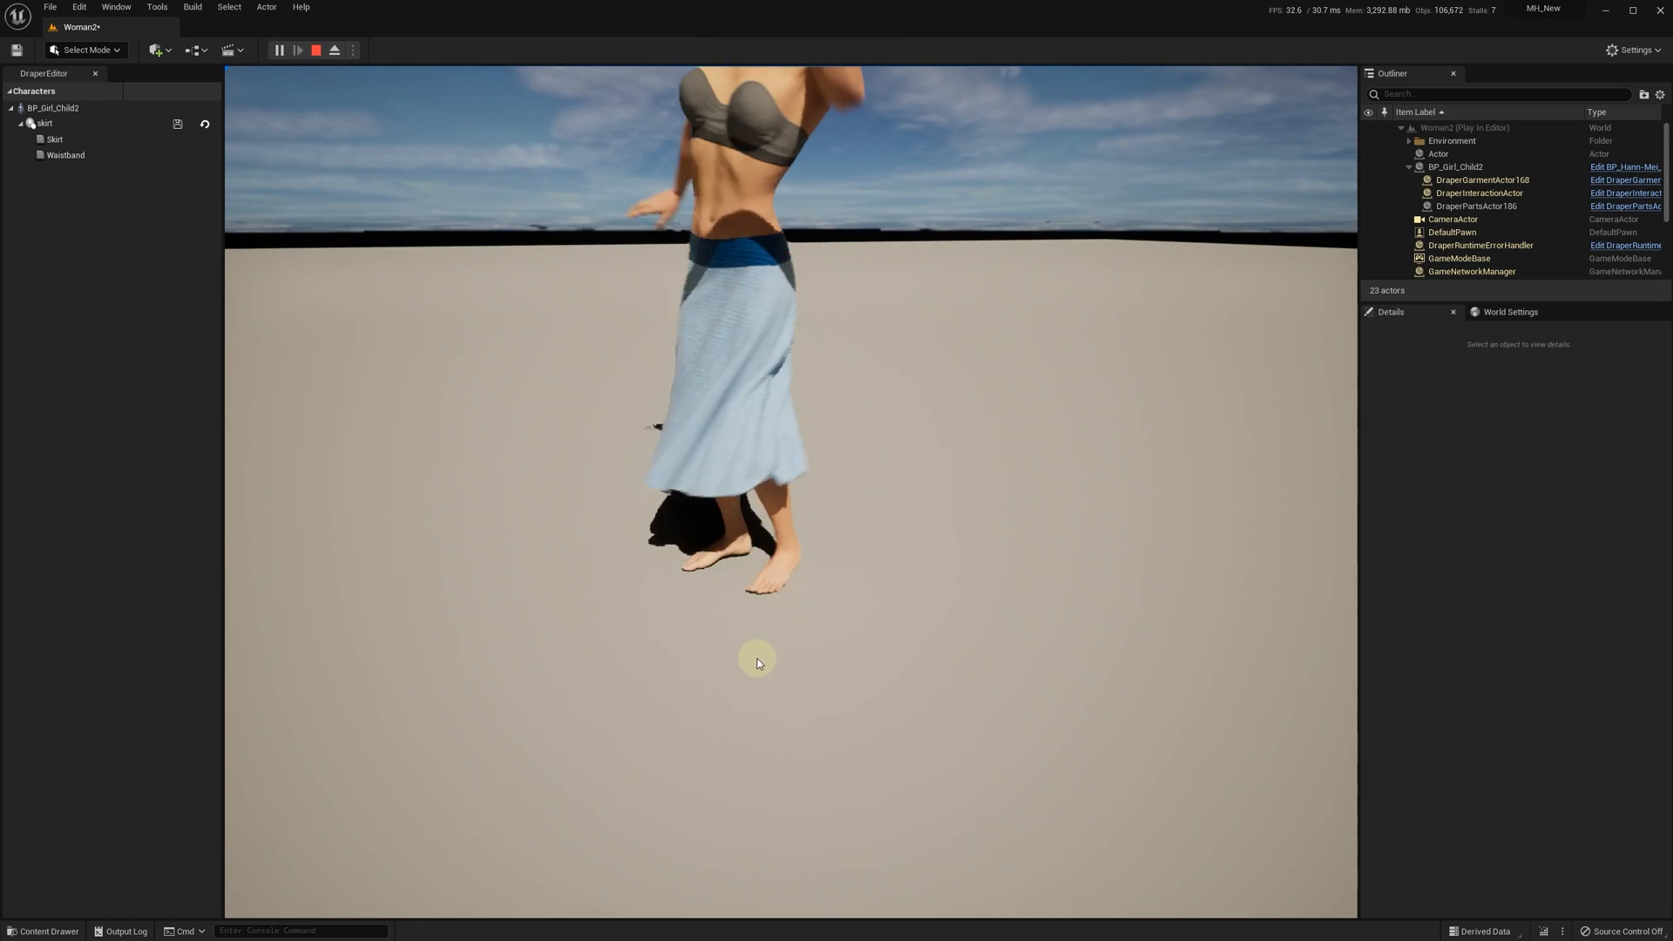
drag(841, 448, 852, 545)
drag(683, 489, 701, 625)
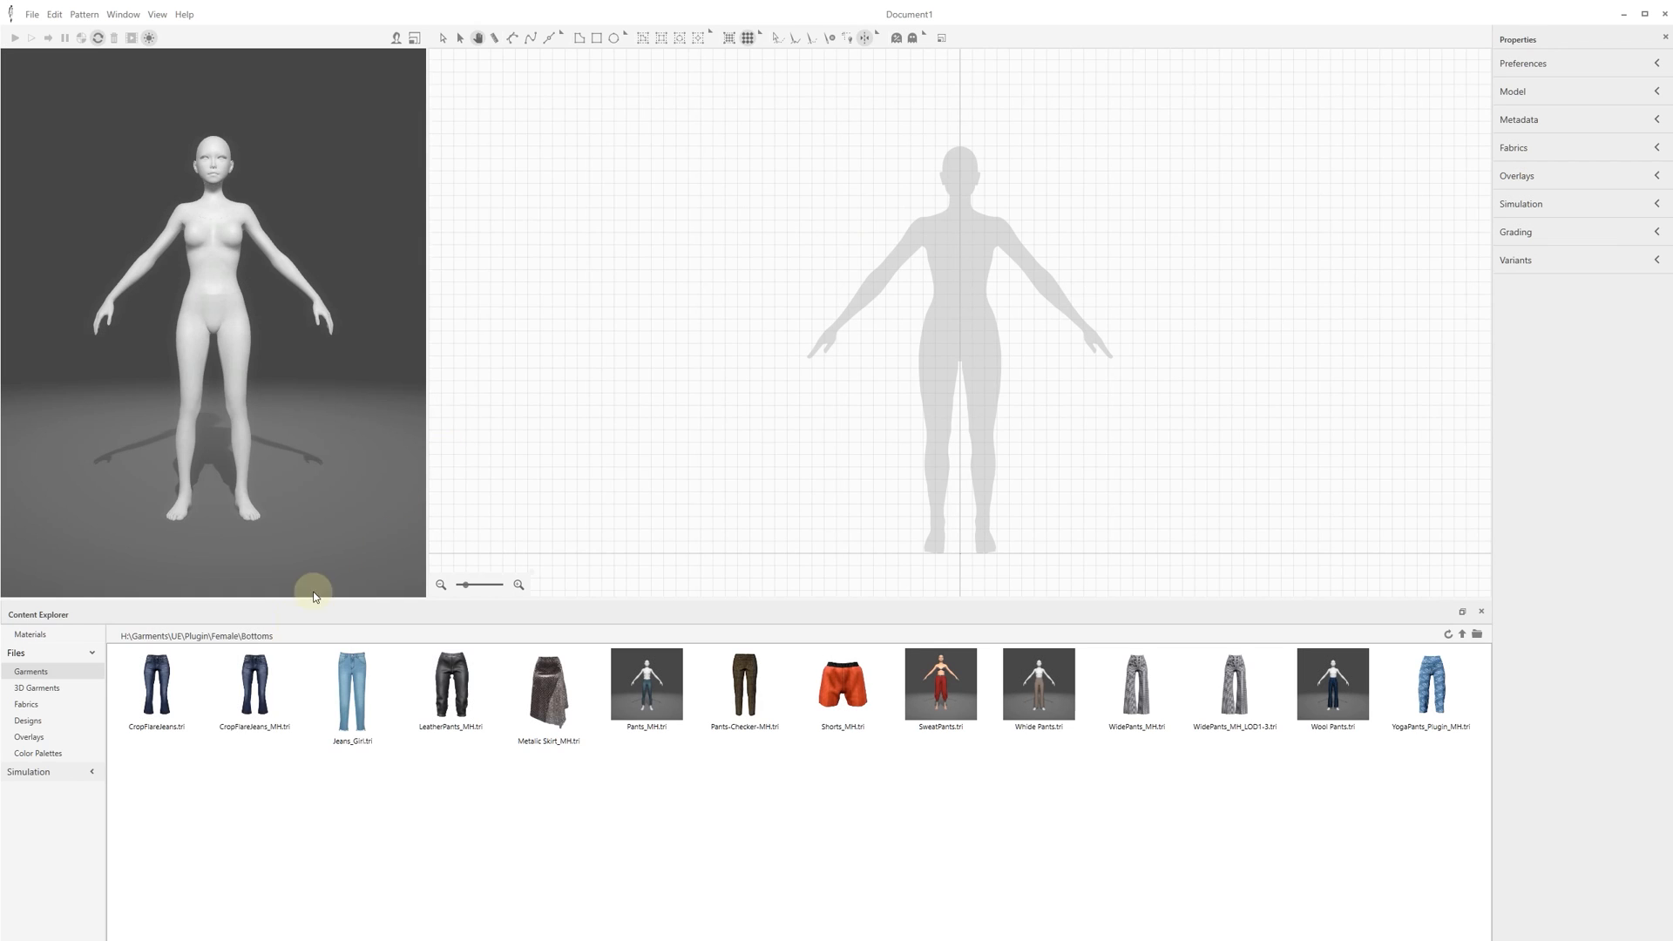
- In the garment design application, open CropFlareJeans_MH.tri, simulate the jeans on the avatar, and close the content explorer
double_click(255, 689)
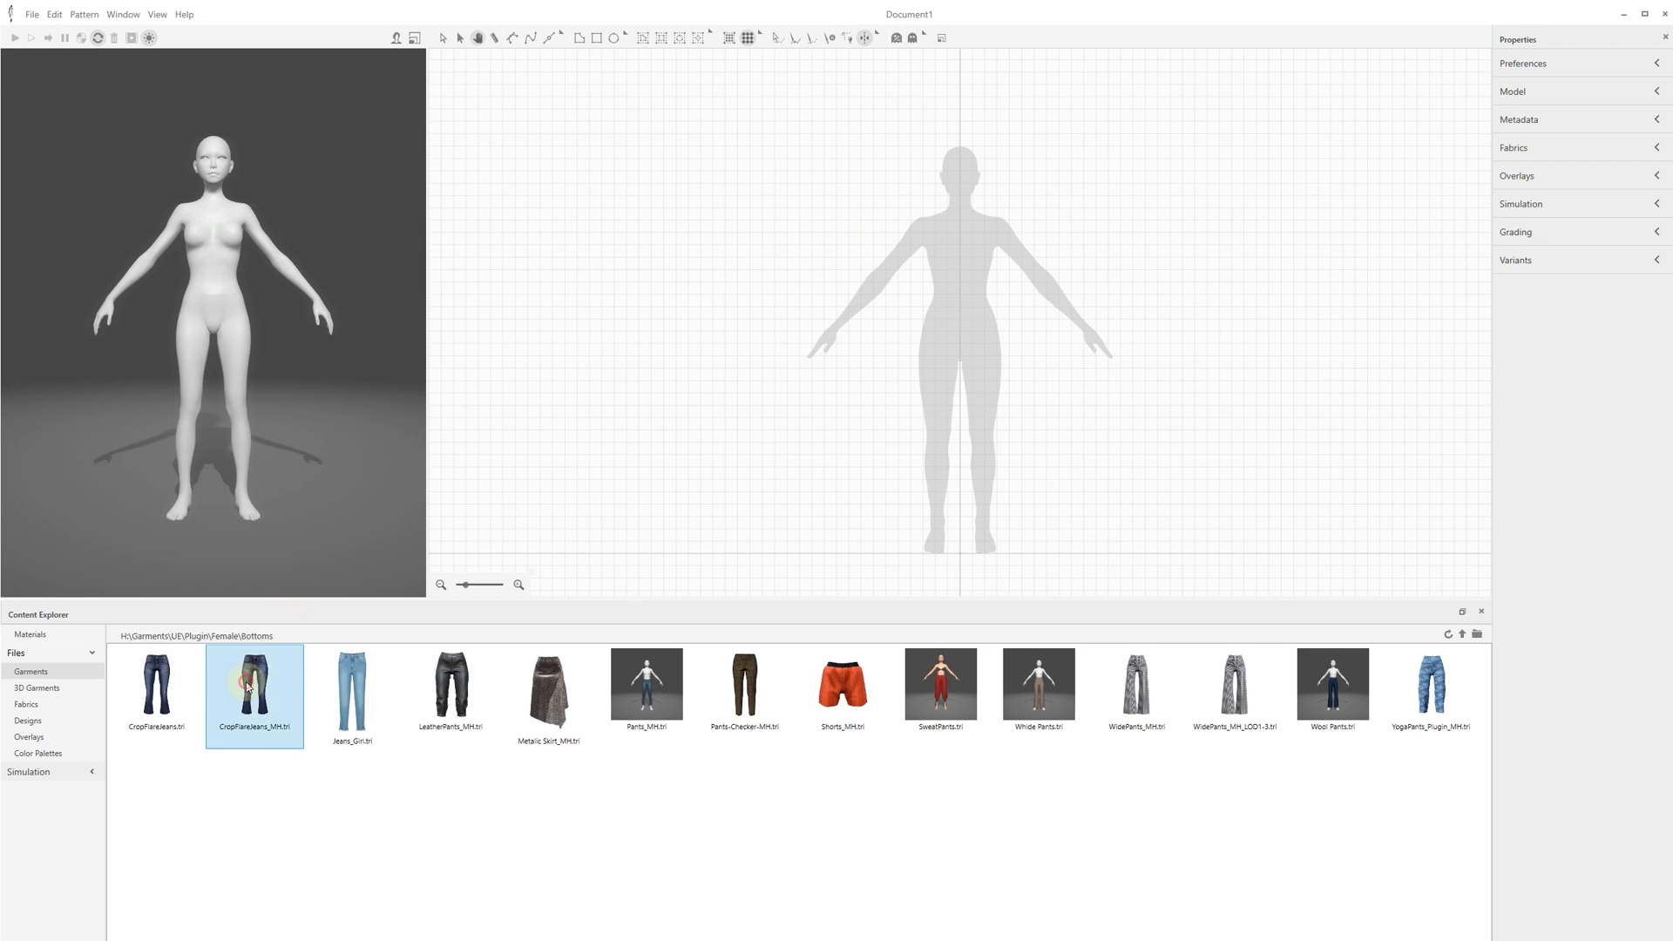
click(421, 300)
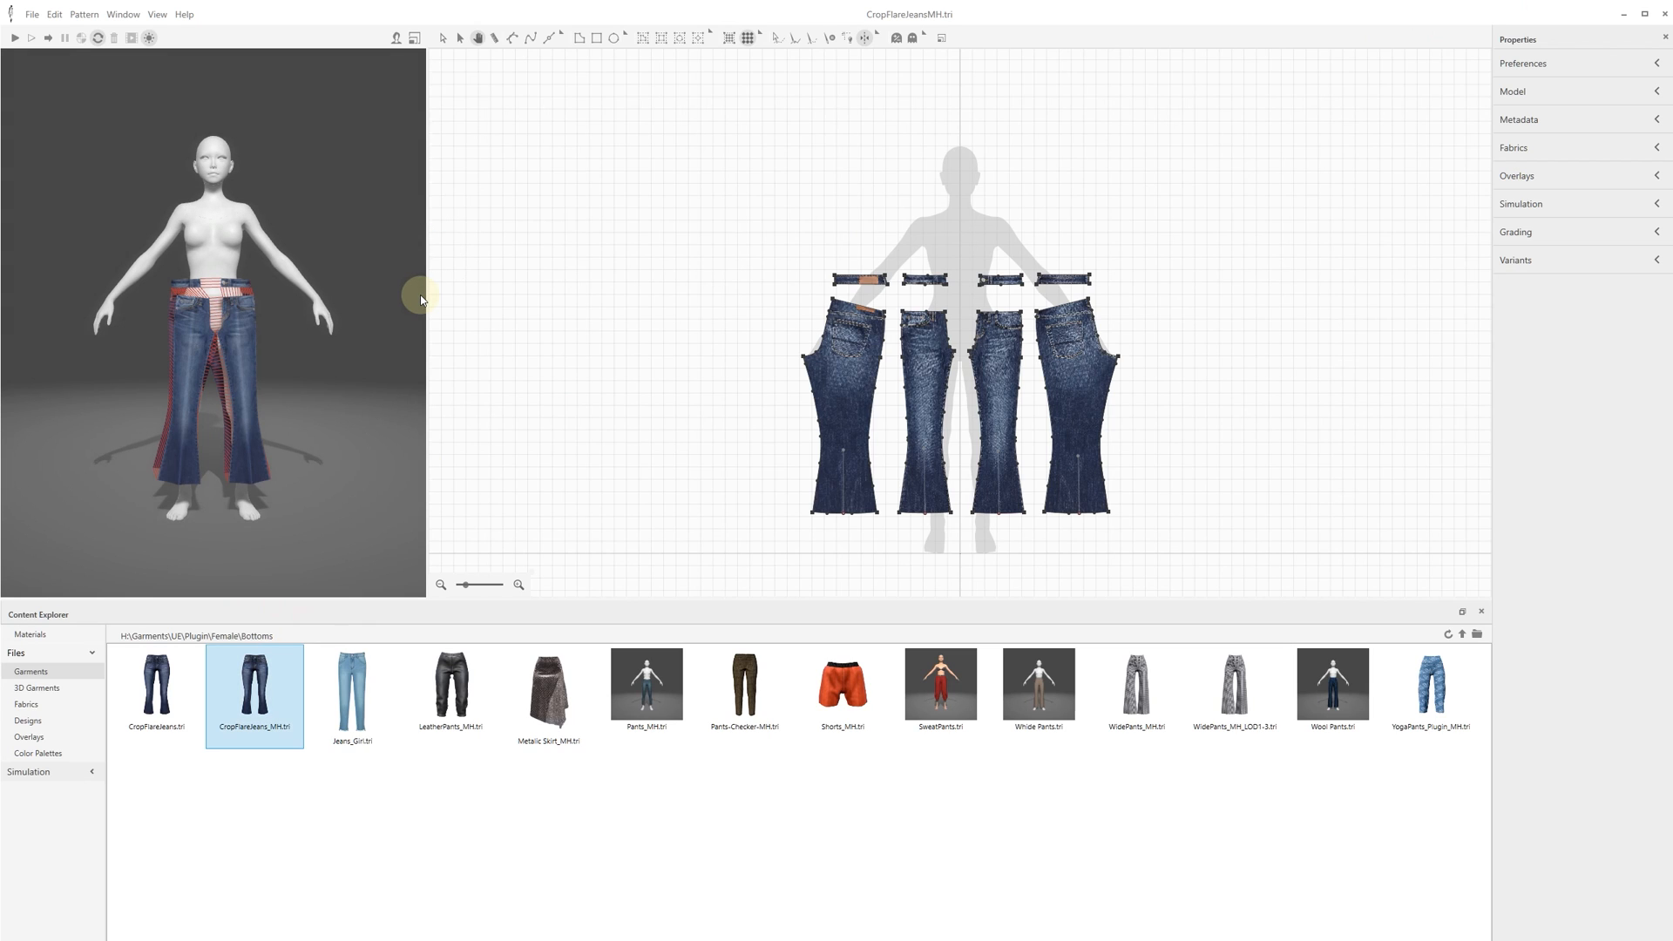
click(14, 38)
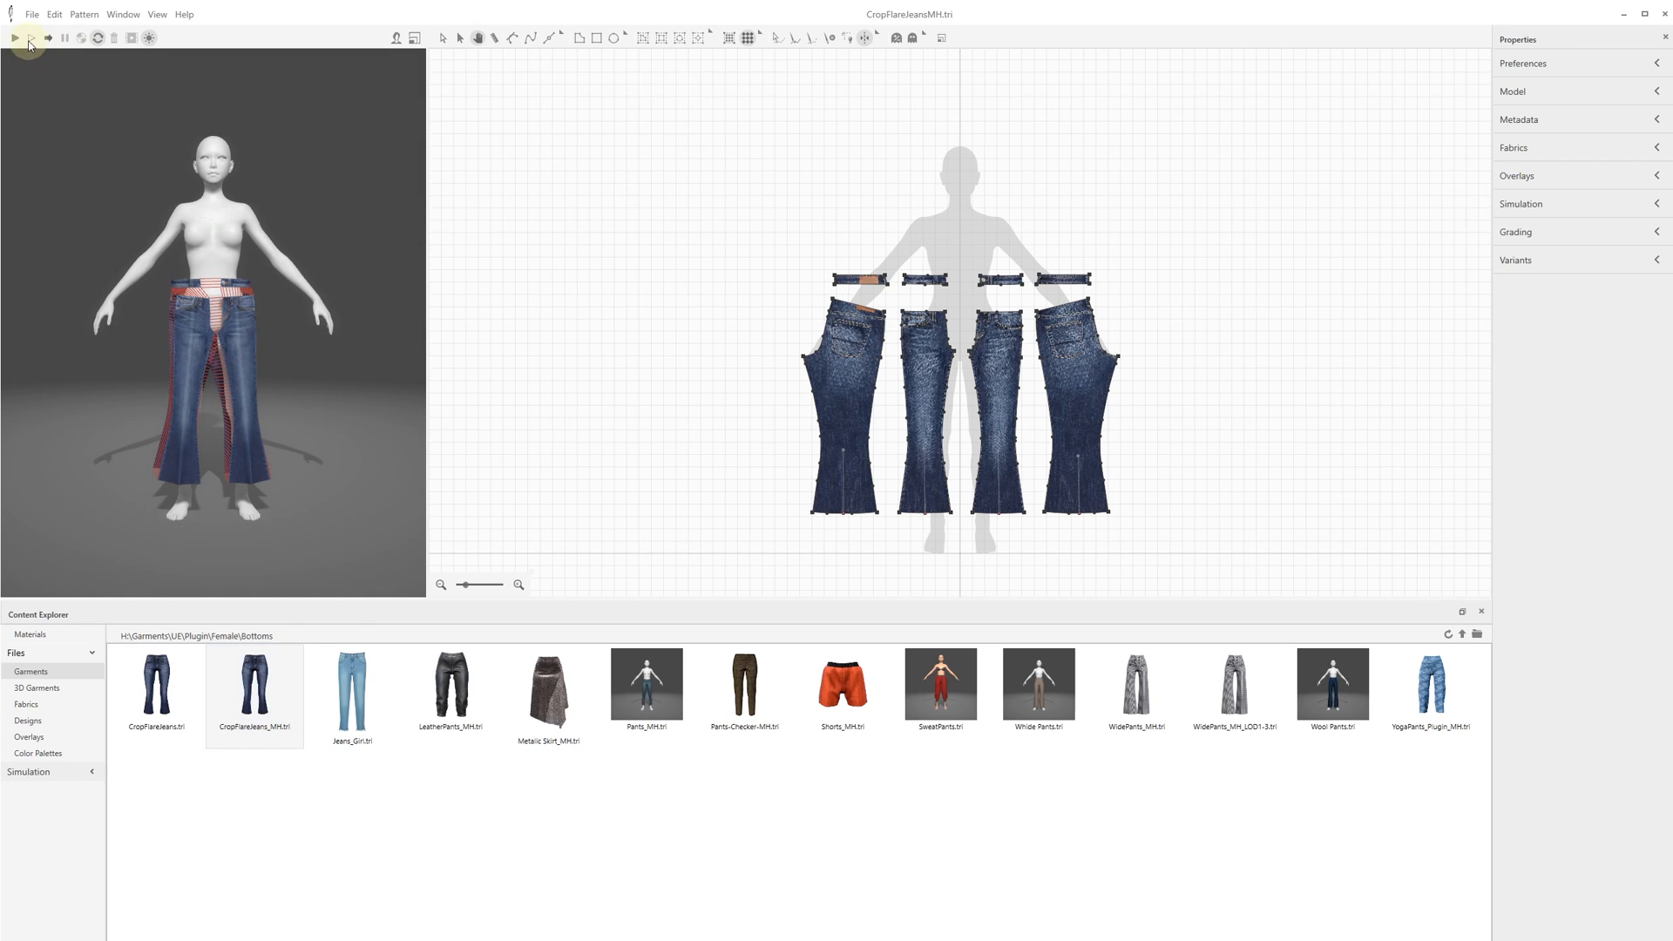
click(1483, 615)
mouse_move(348, 505)
mouse_down()
mouse_move(306, 485)
mouse_move(196, 491)
mouse_move(357, 487)
mouse_up()
- Examine the physical qualities of the jeans' Waistband fabric, including its binding tolerance, distance and stiffness
click(1511, 150)
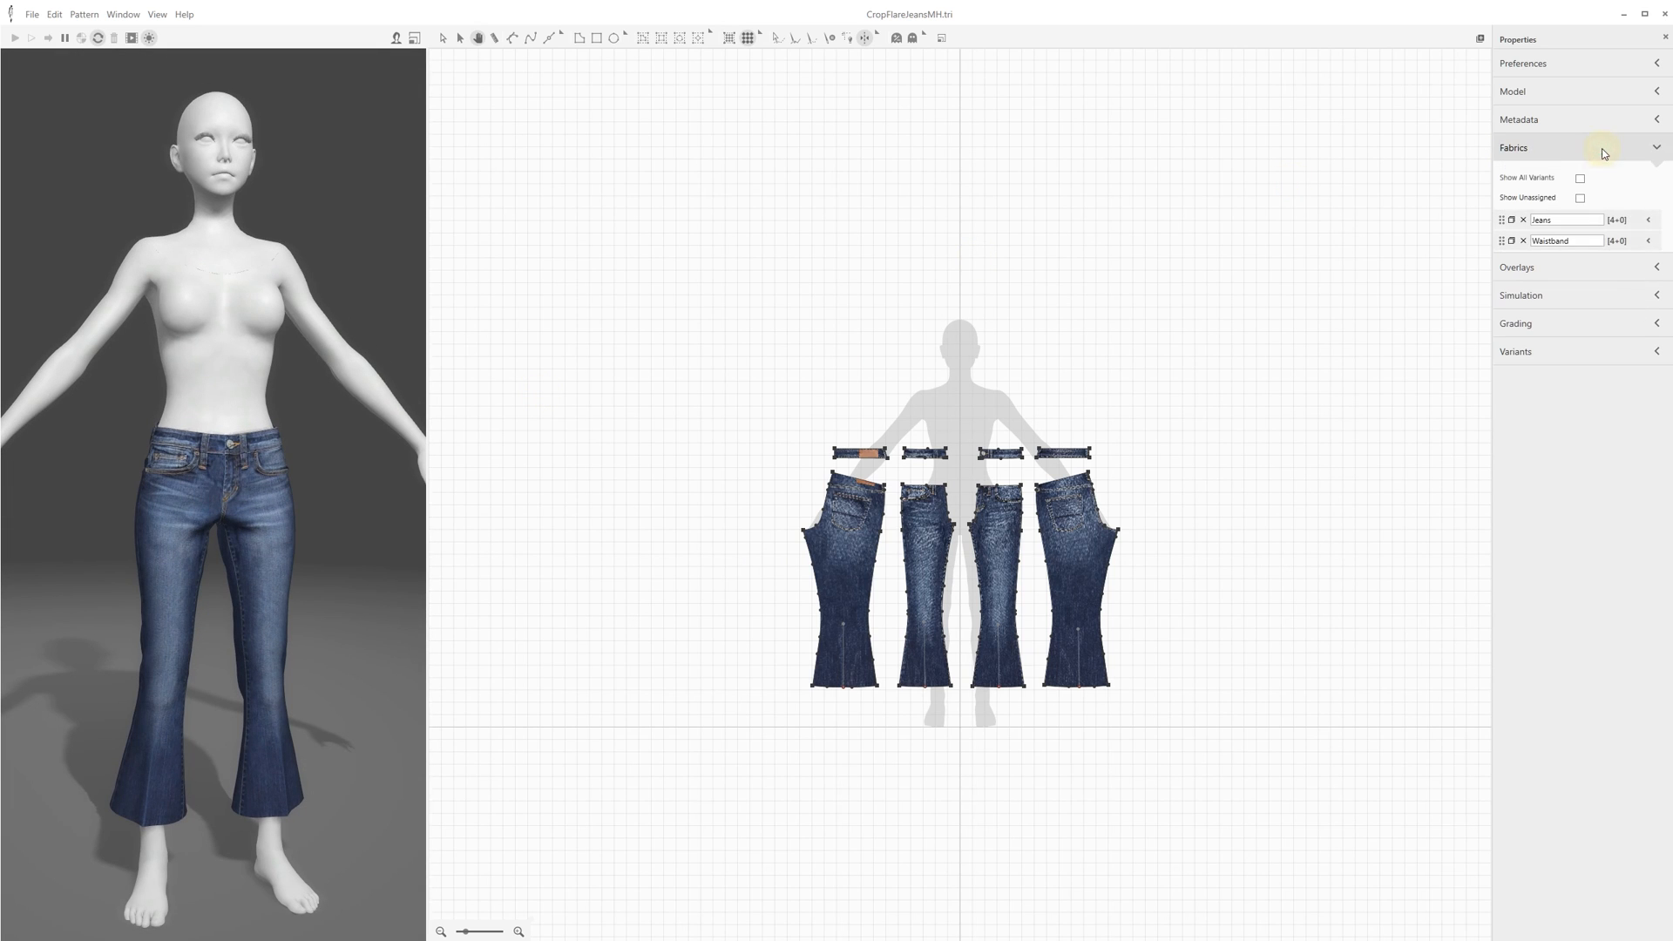
click(1626, 245)
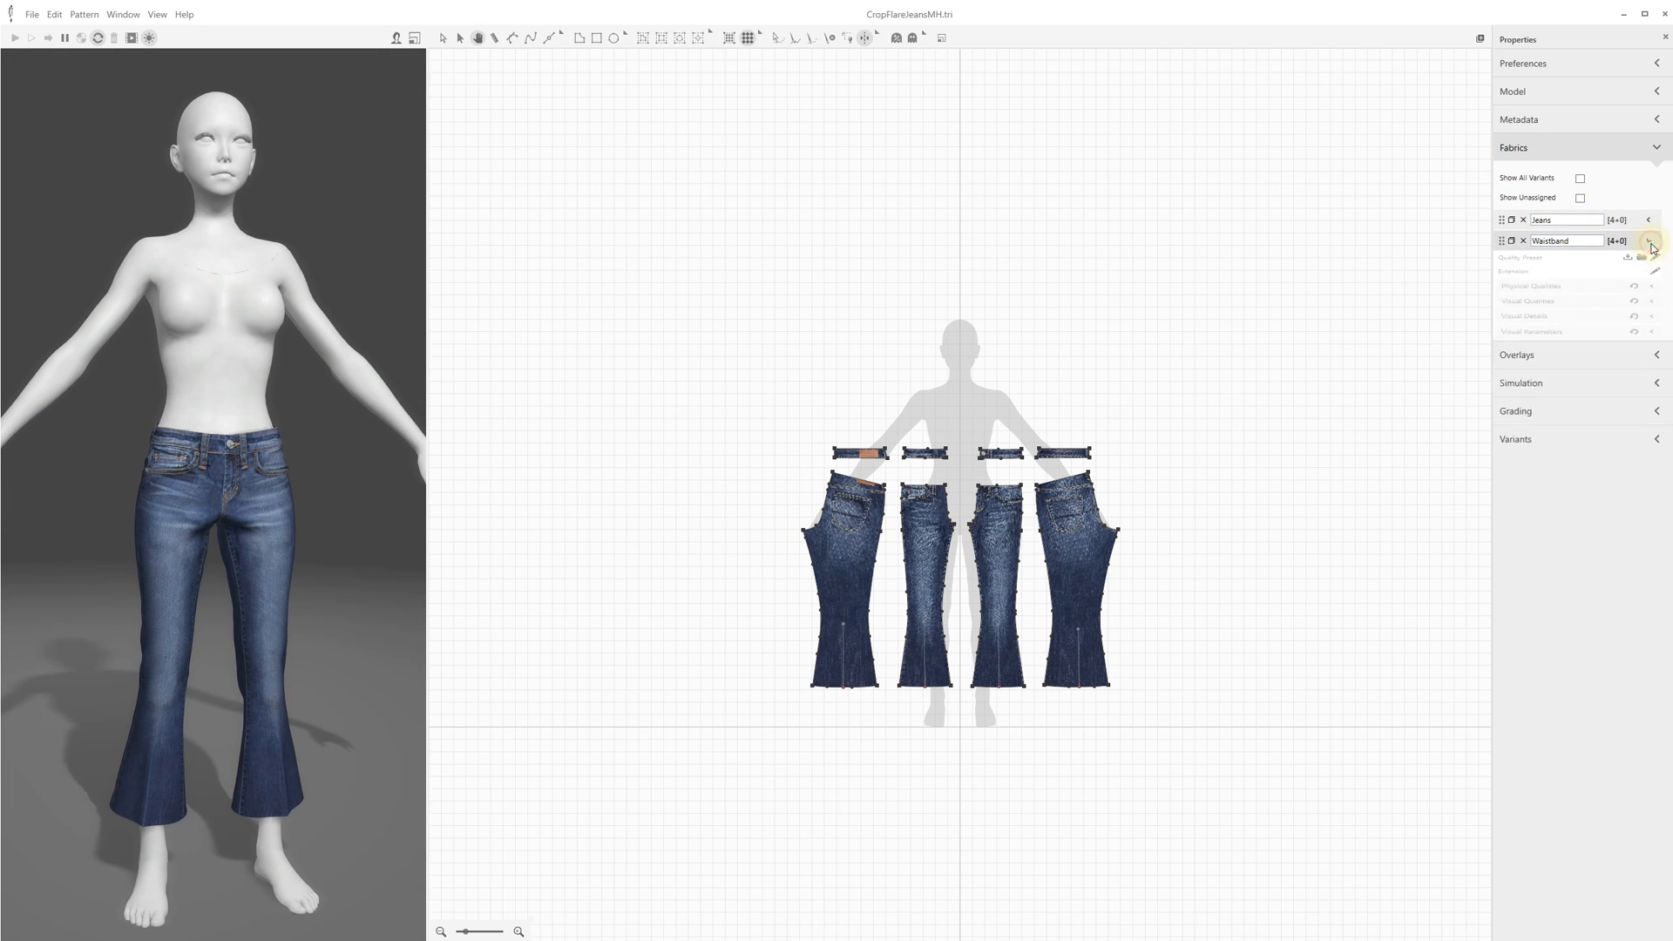
click(1584, 303)
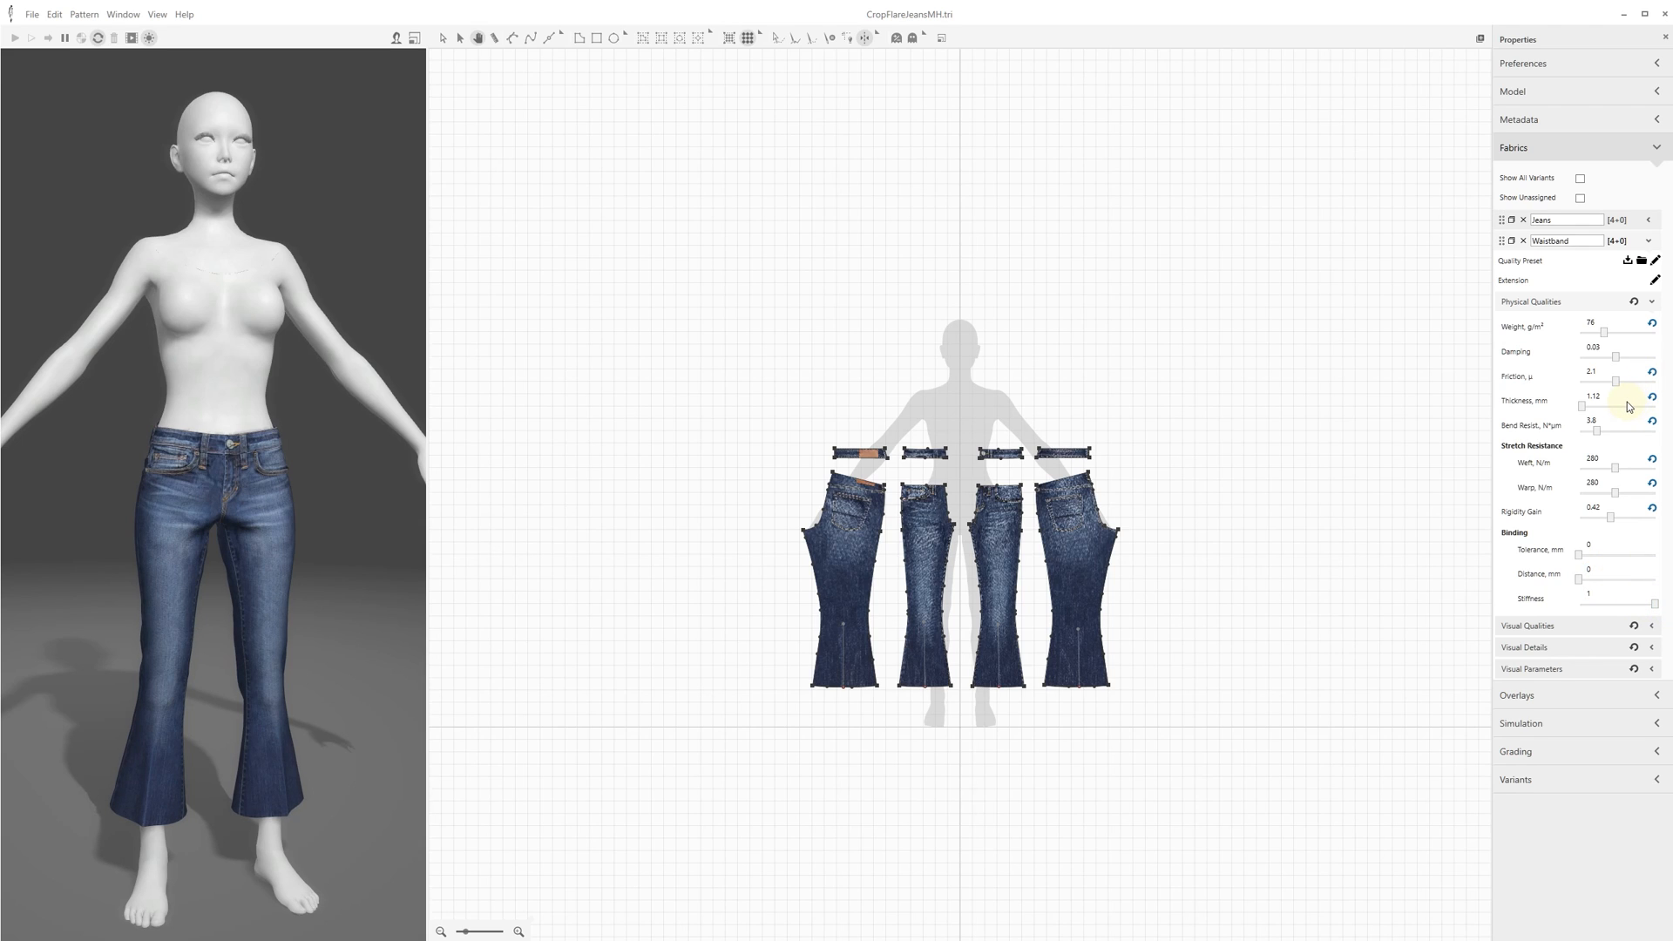
click(1652, 302)
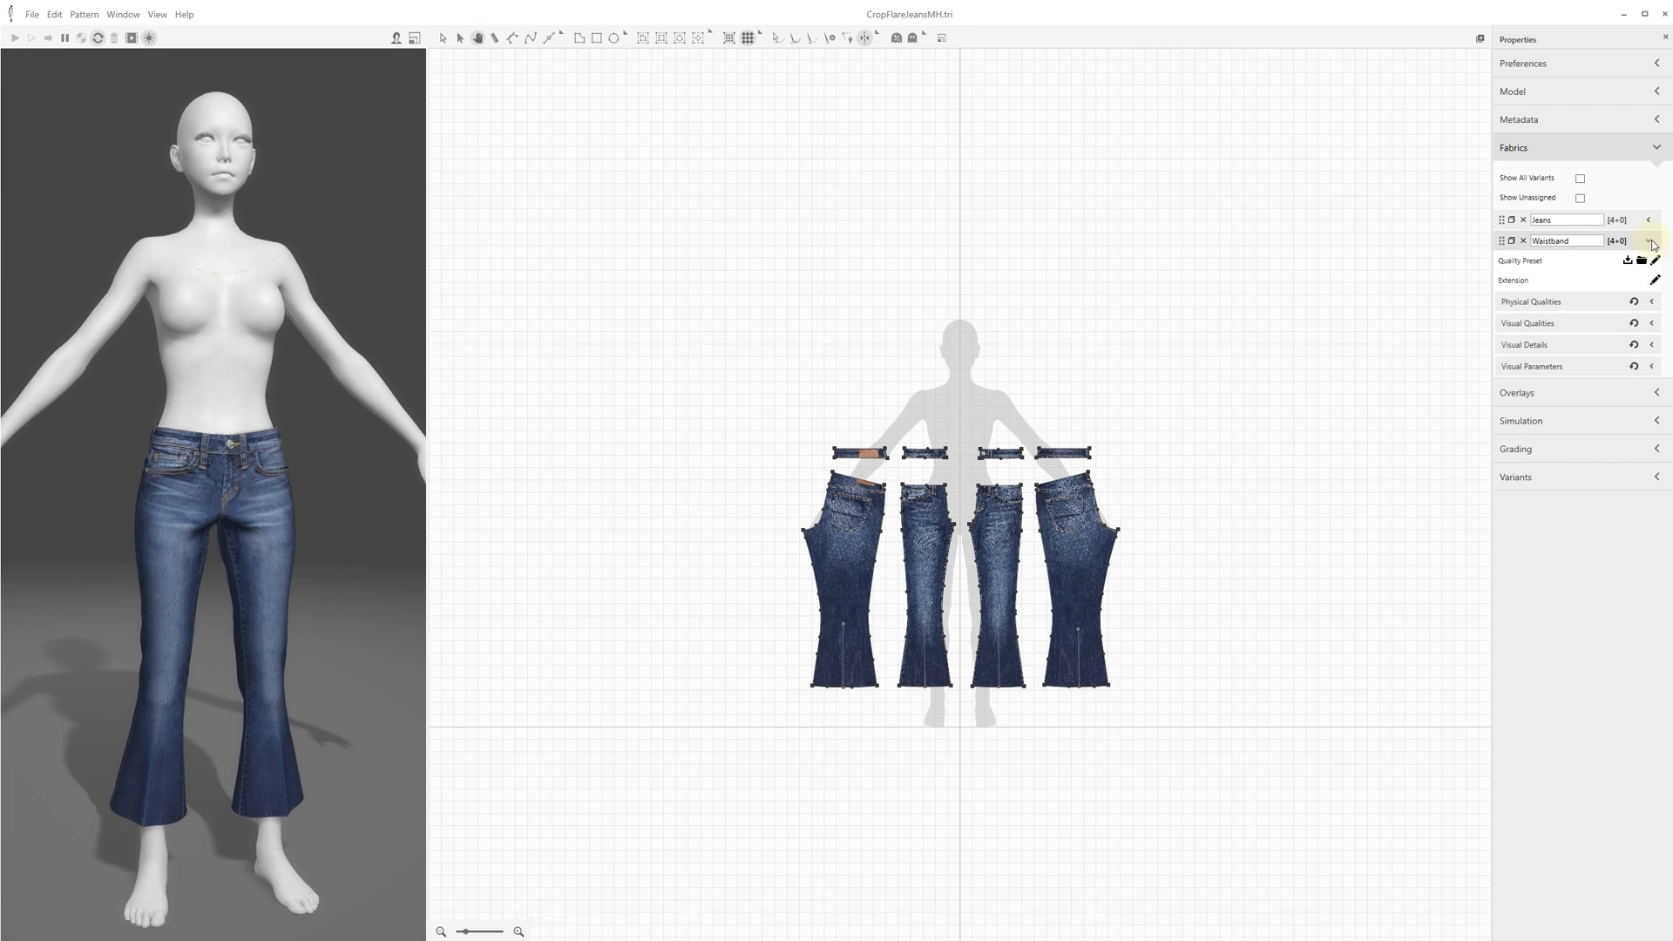
click(1652, 242)
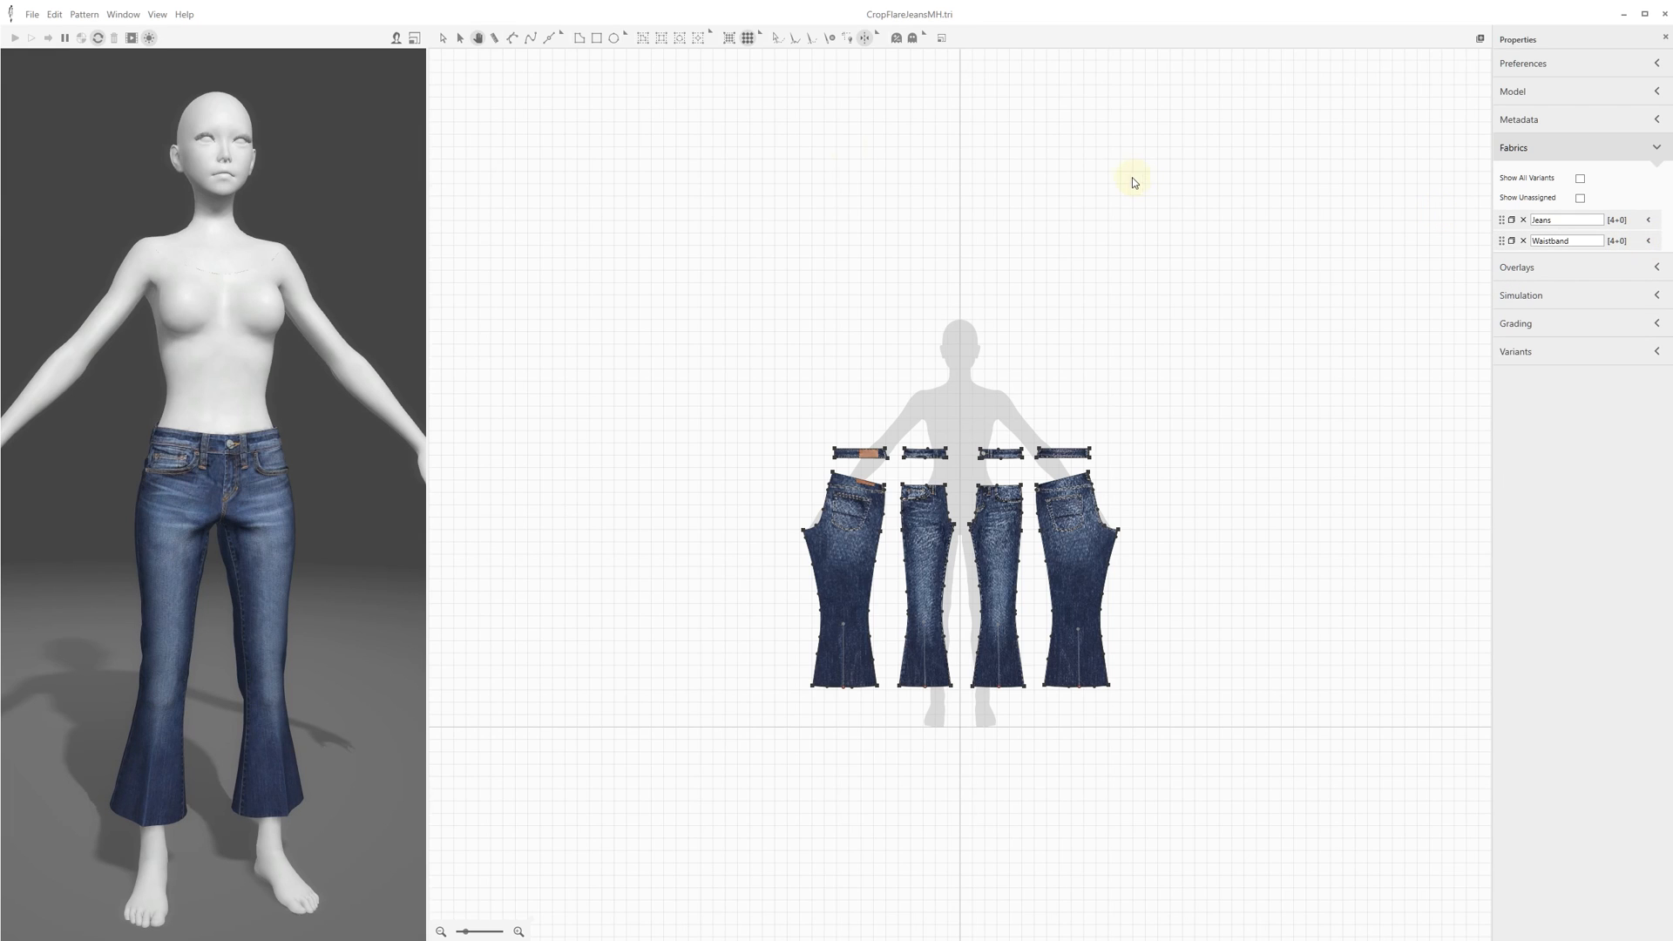
- Export the jeans as a 3D garment to H:\3DGarments, removing the plugin-metahuman- prefix from the folder name
click(32, 14)
mouse_move(47, 124)
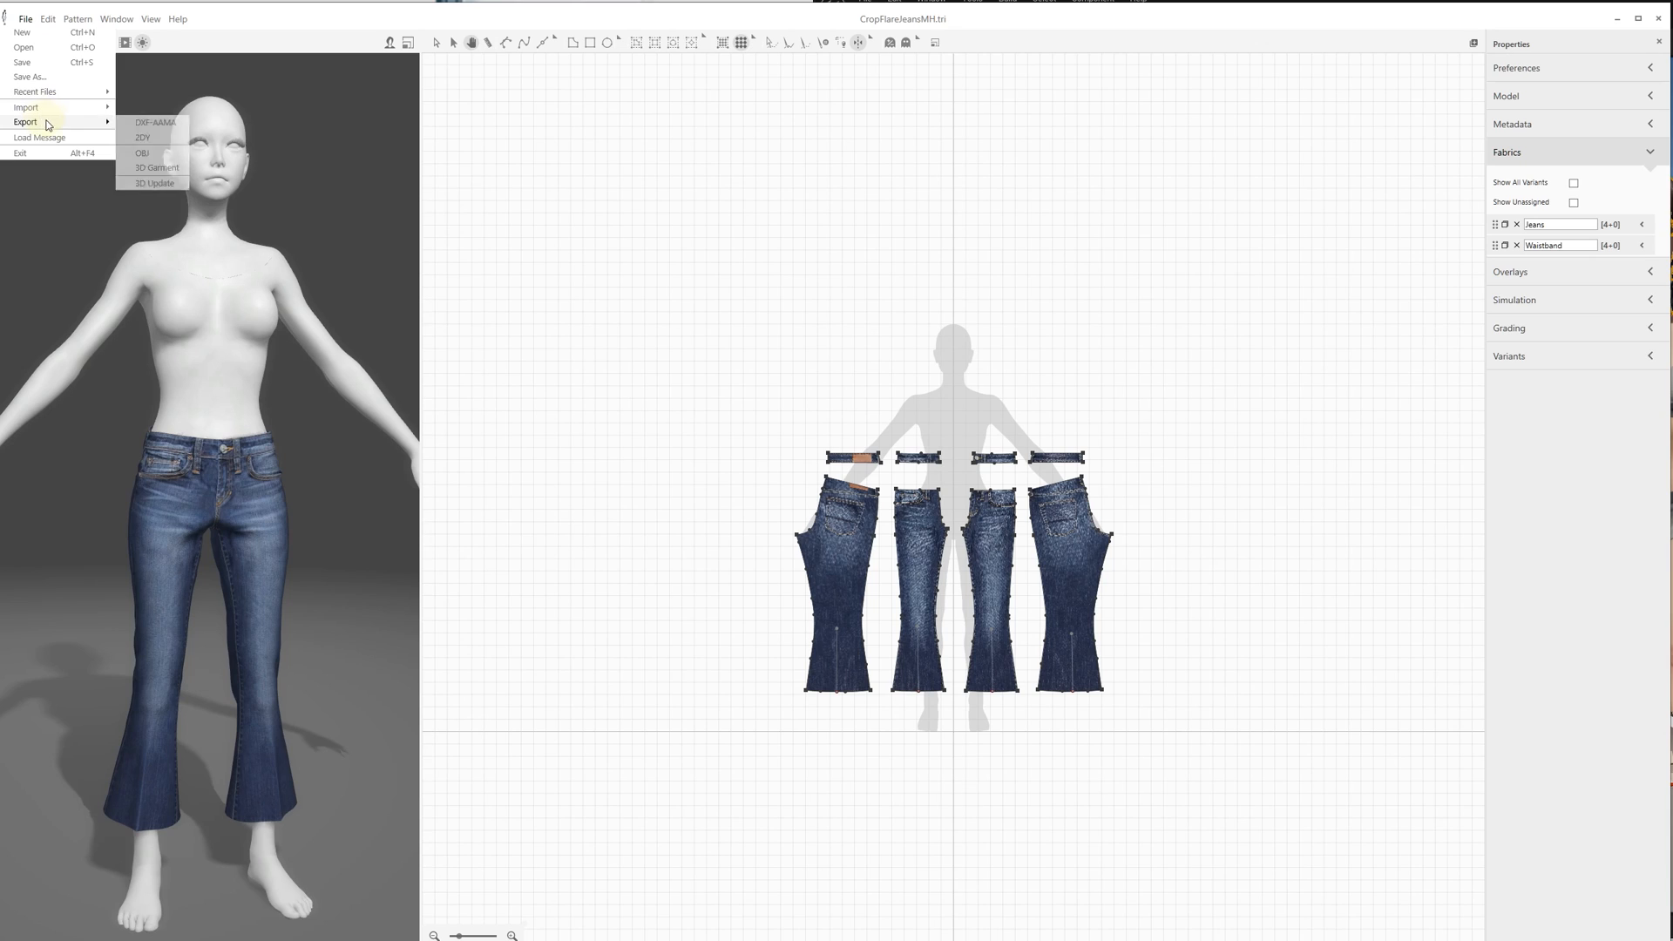
click(157, 168)
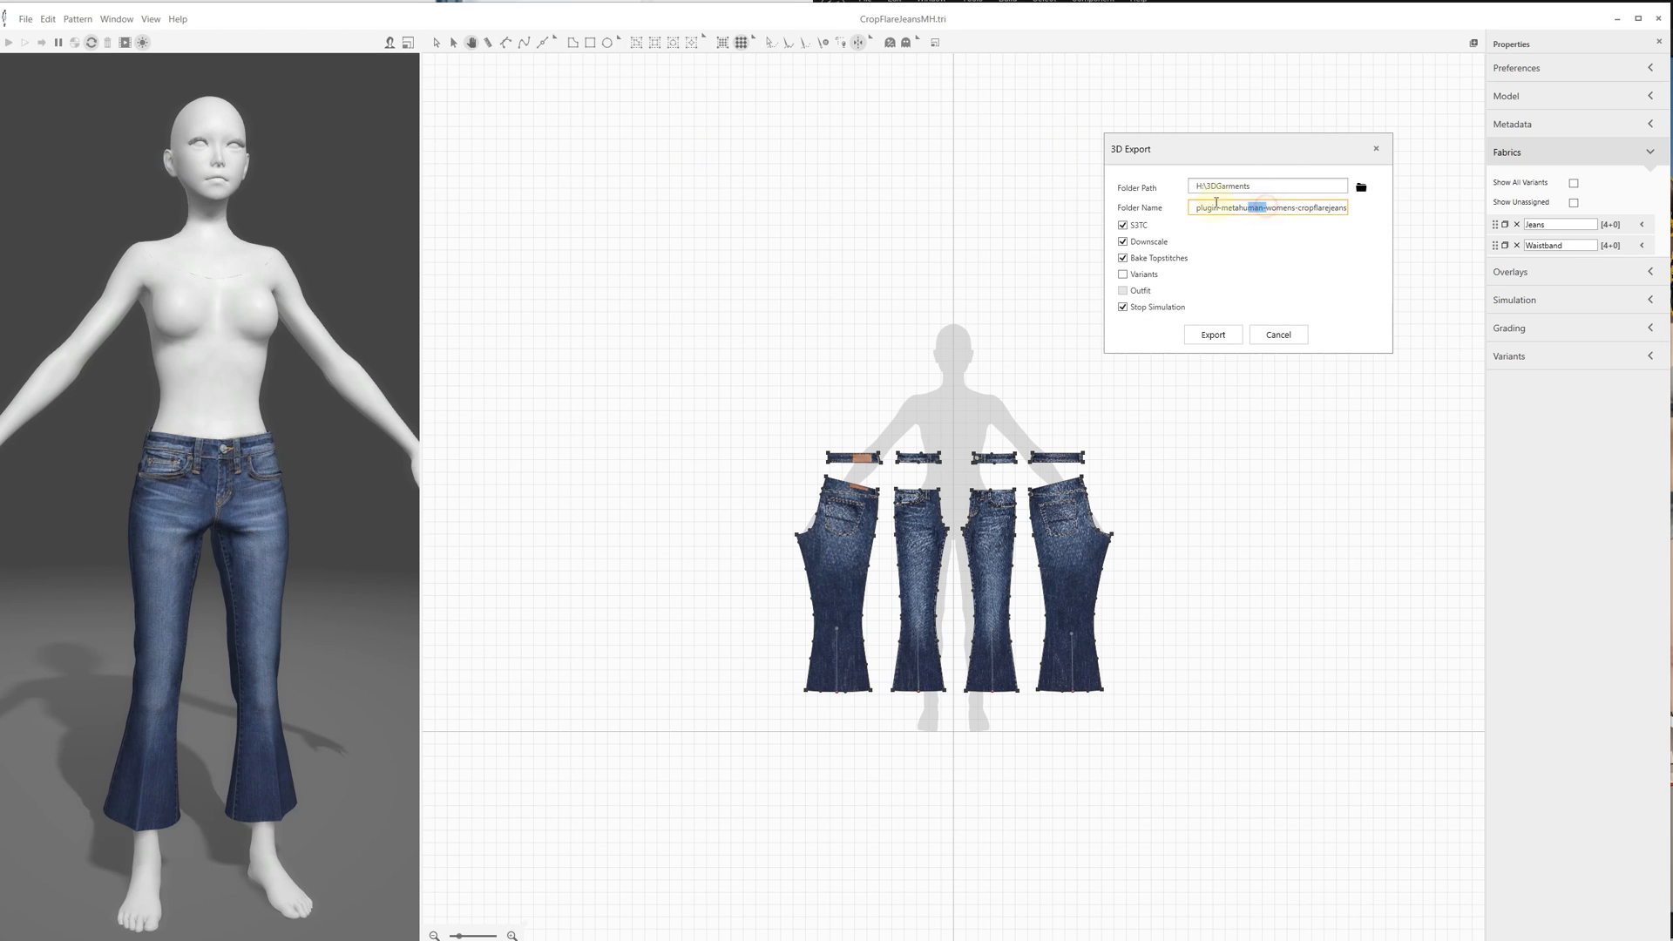
key(BackSpace)
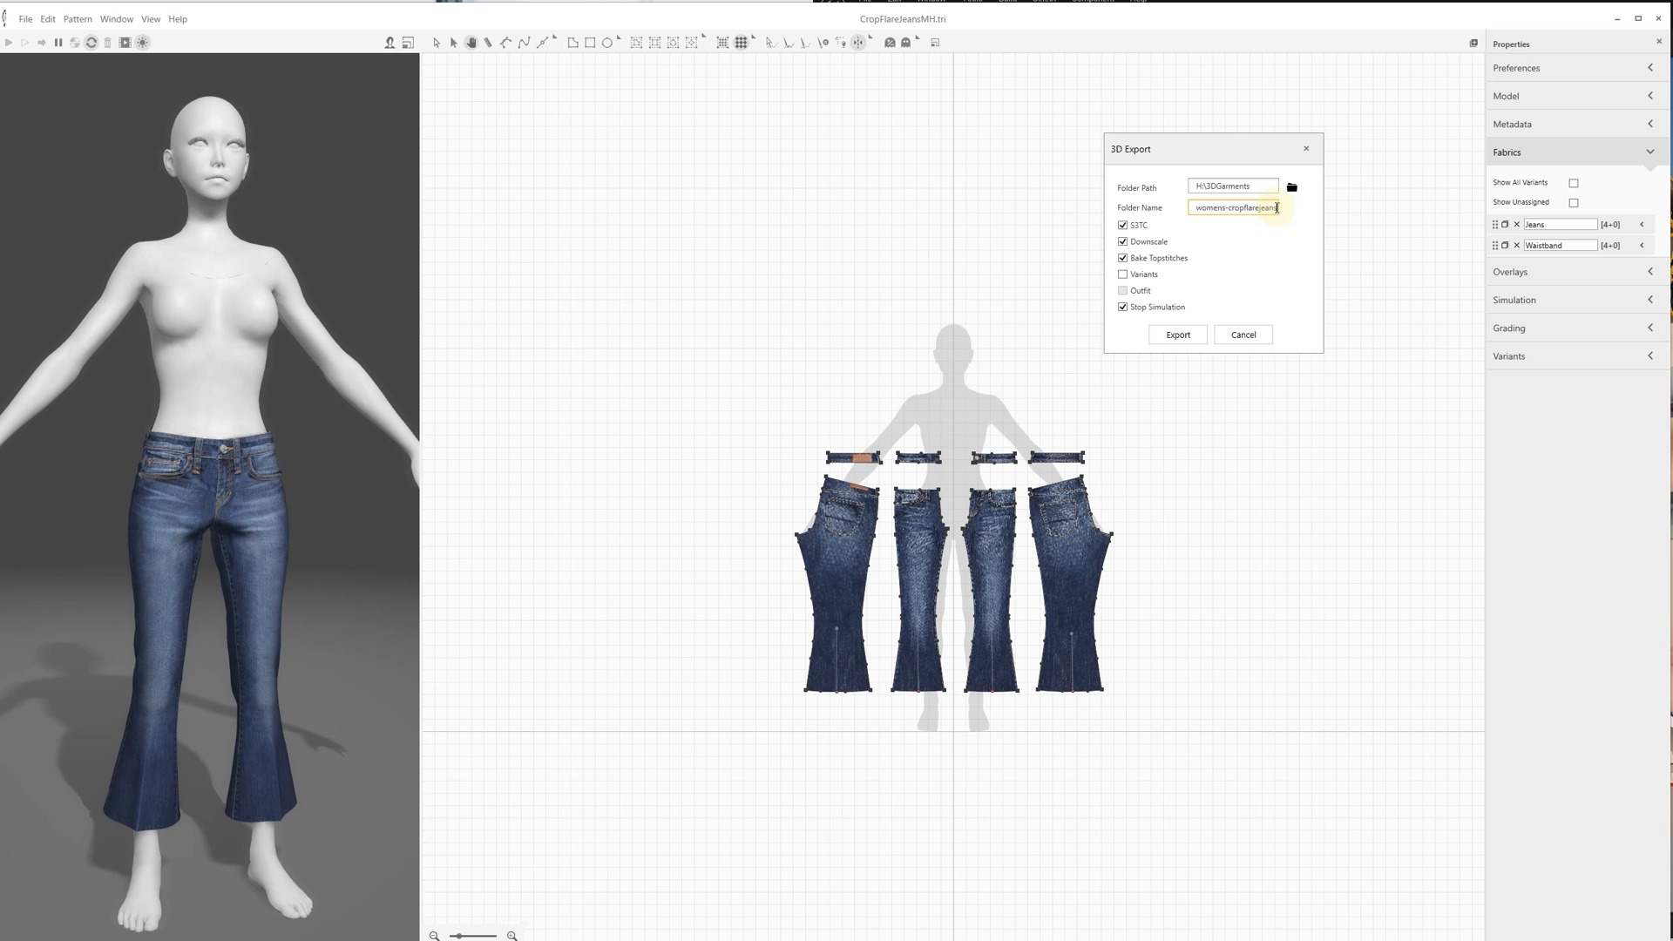
click(1181, 335)
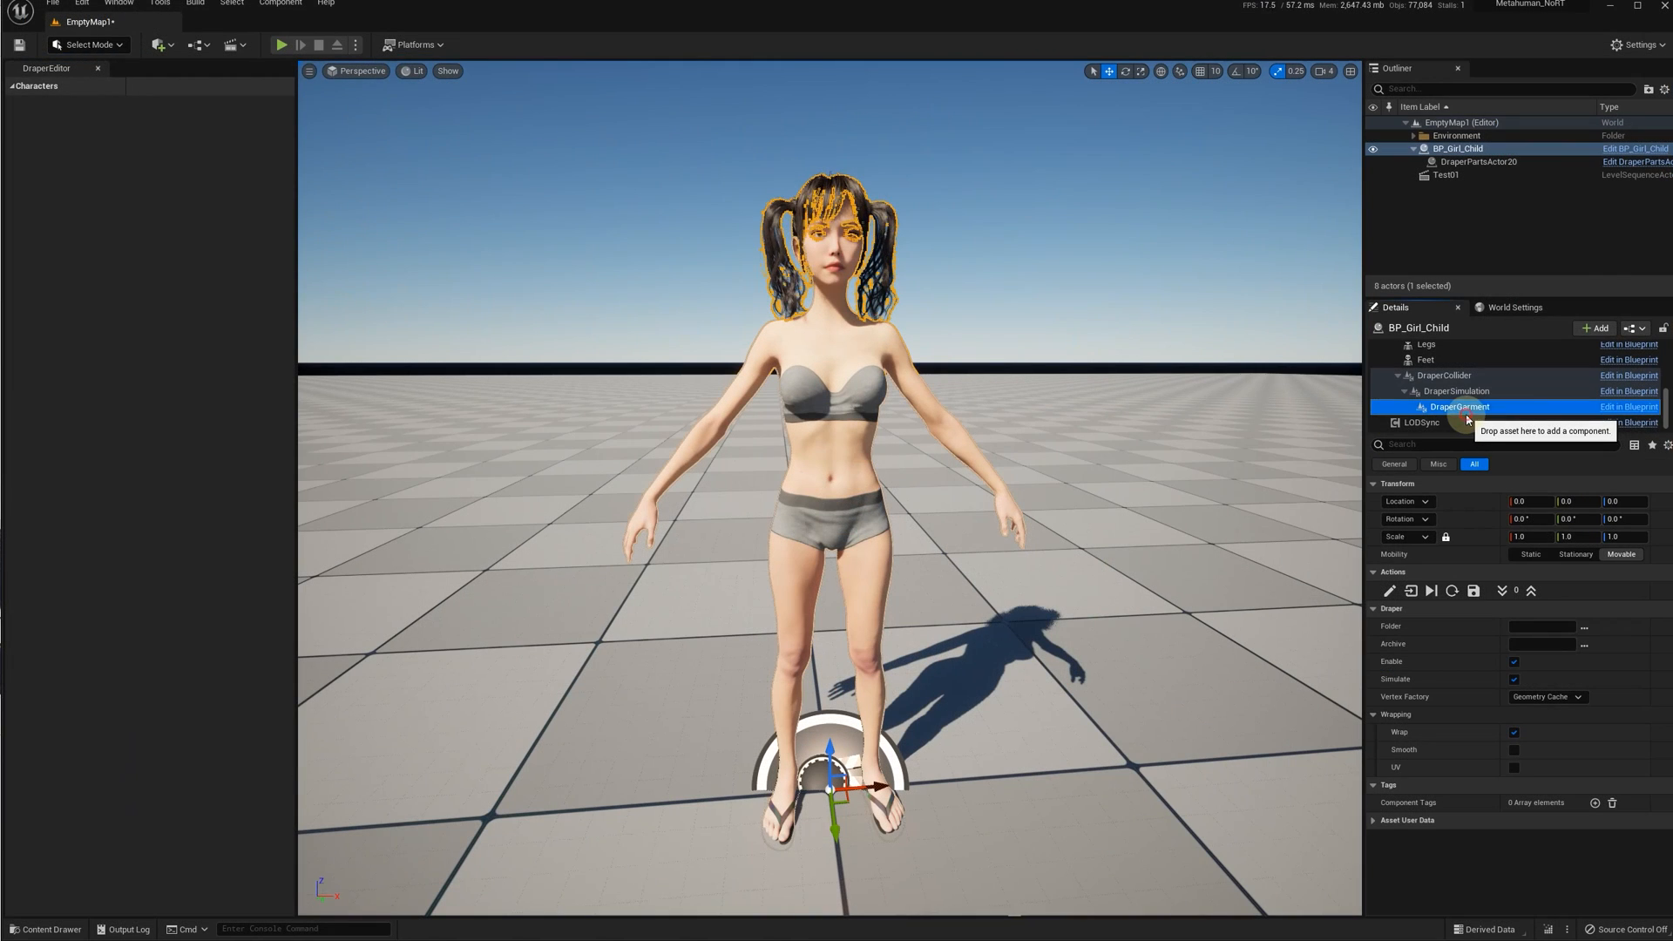
- In Unreal Editor, set the DraperGarment component's folder to womens-cropflarejeans2 inside 3DGarments
click(1584, 627)
click(96, 349)
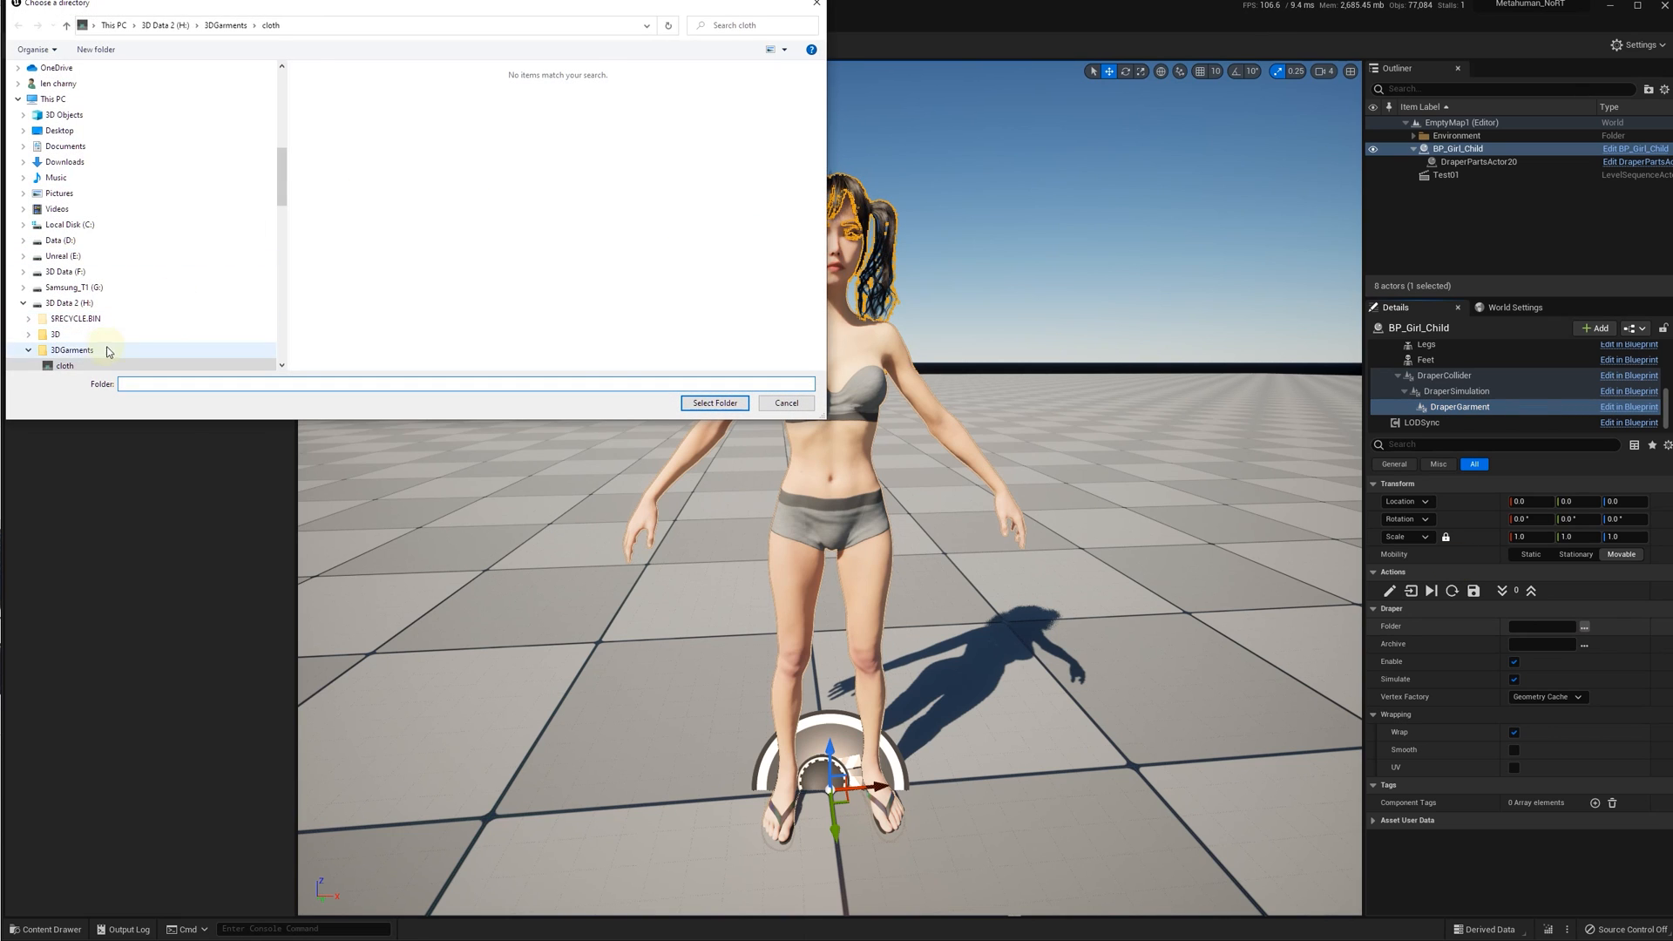
double_click(392, 88)
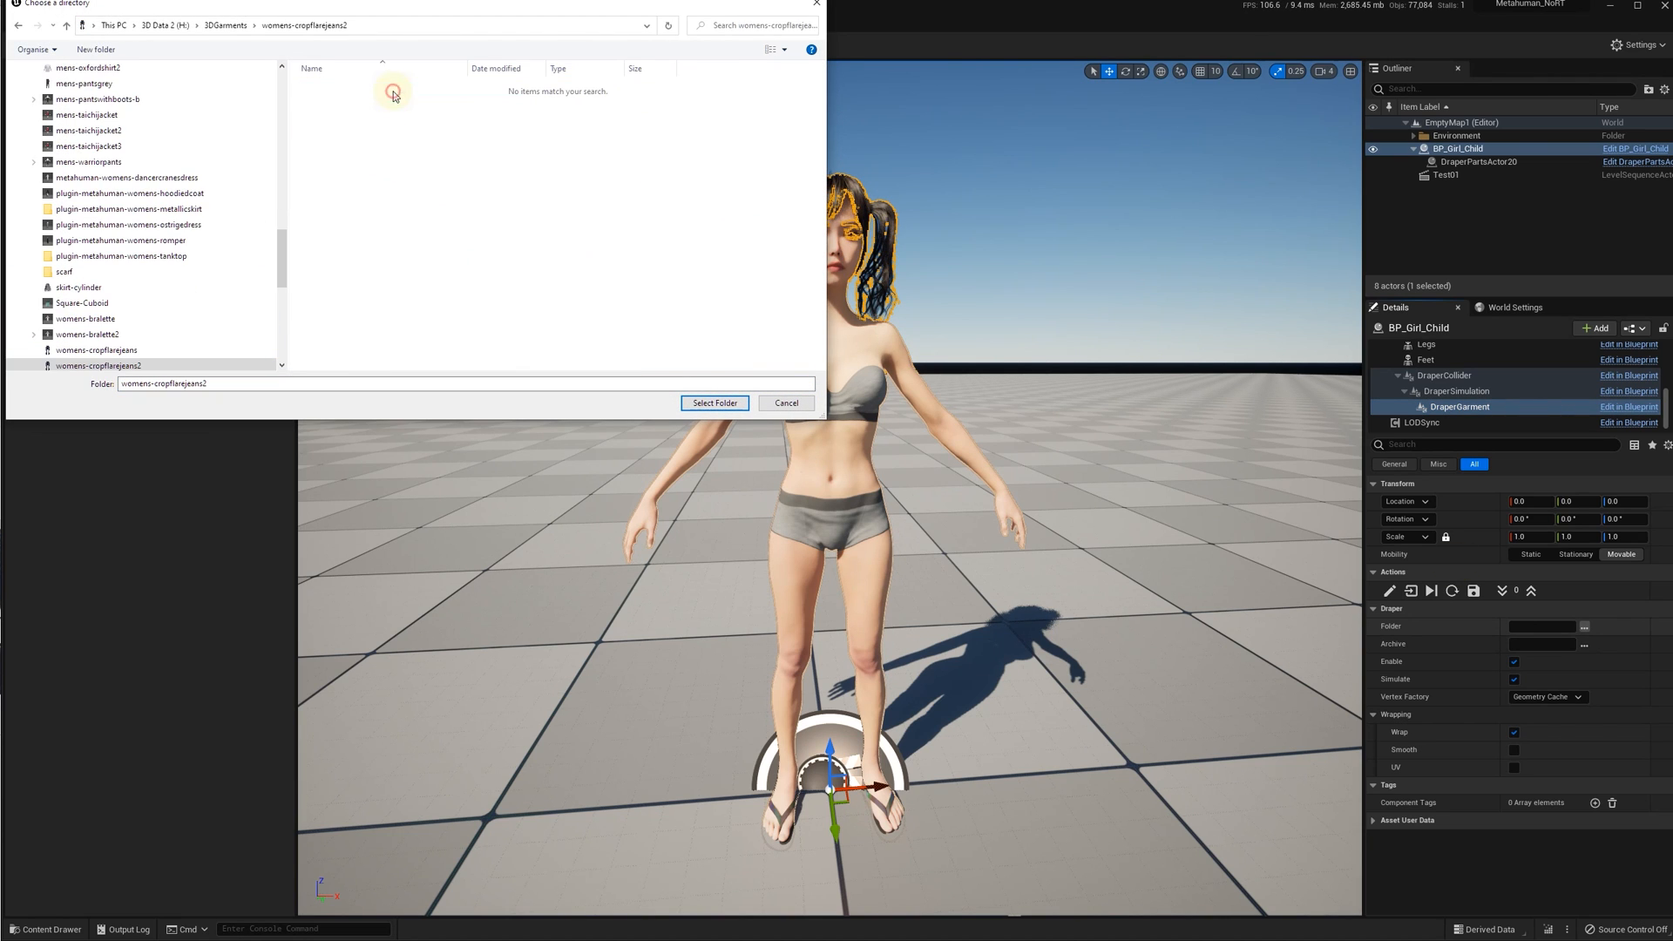
click(714, 408)
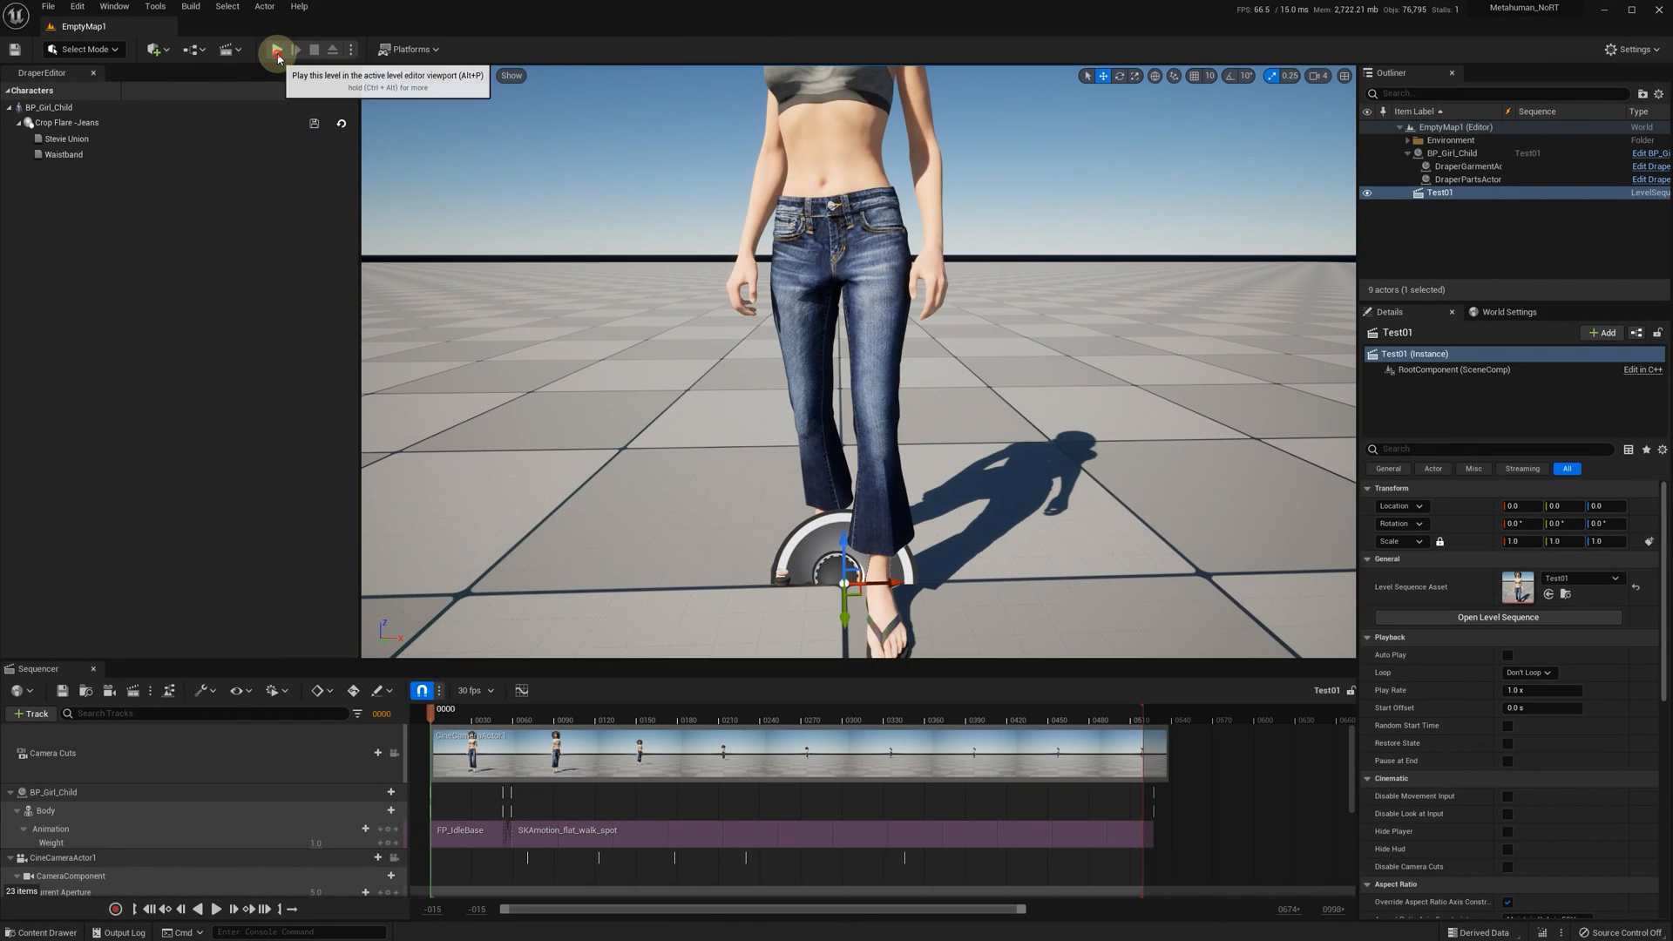
- Run the simulation to watch the jeans on the walking character, and stop it
click(277, 51)
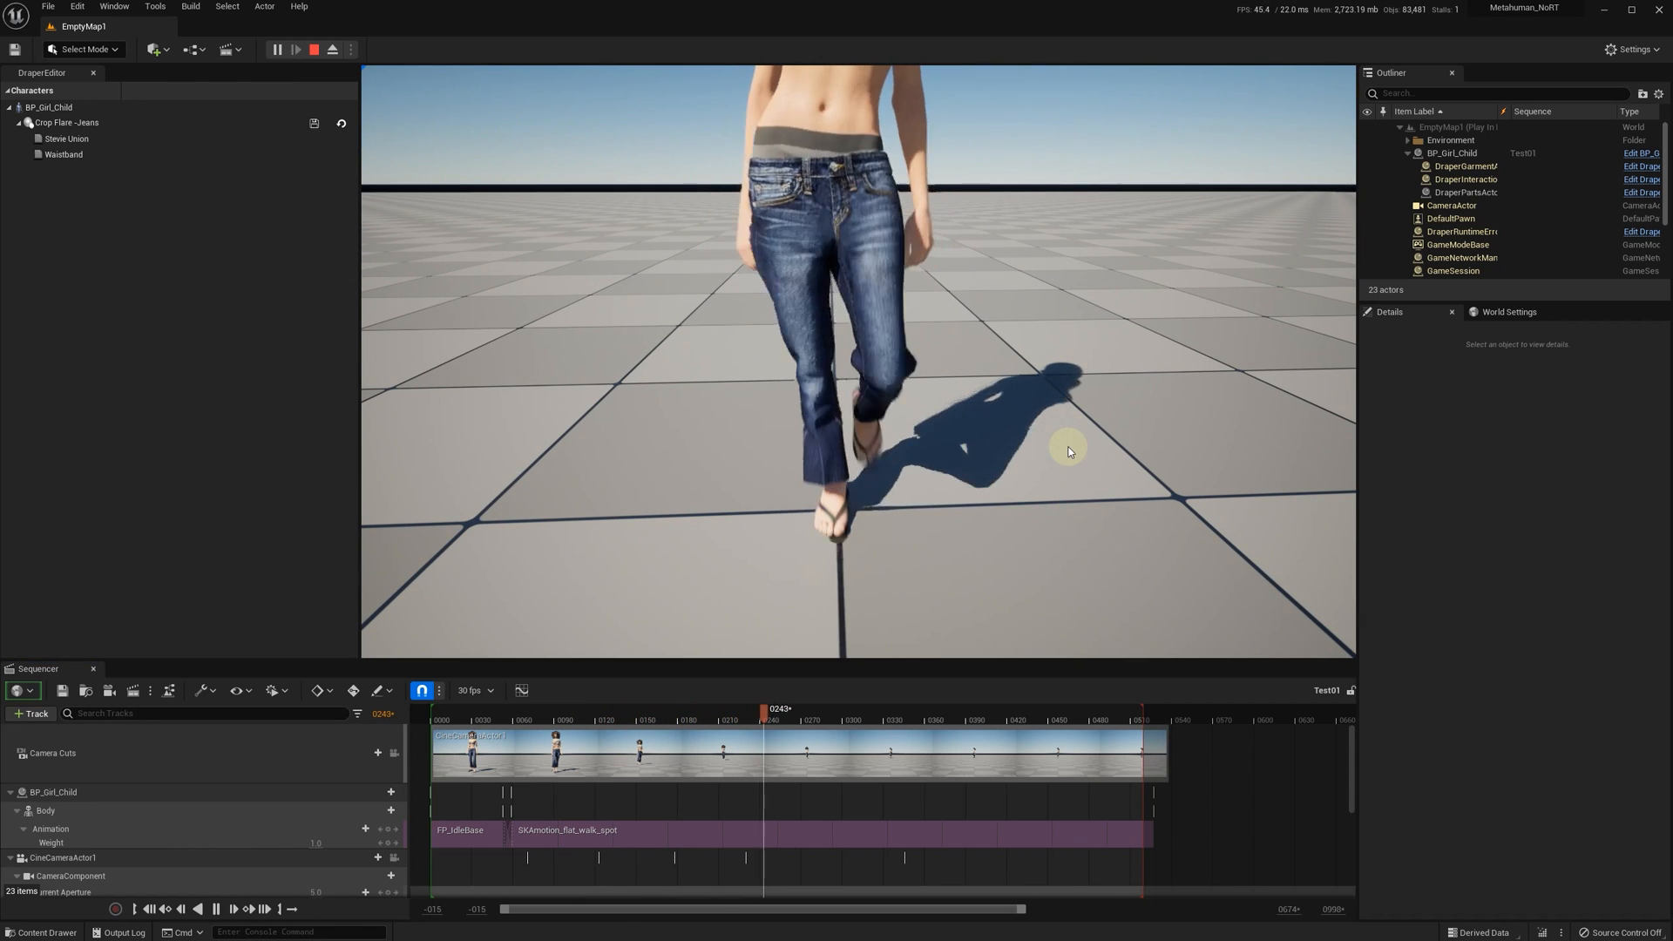
click(315, 48)
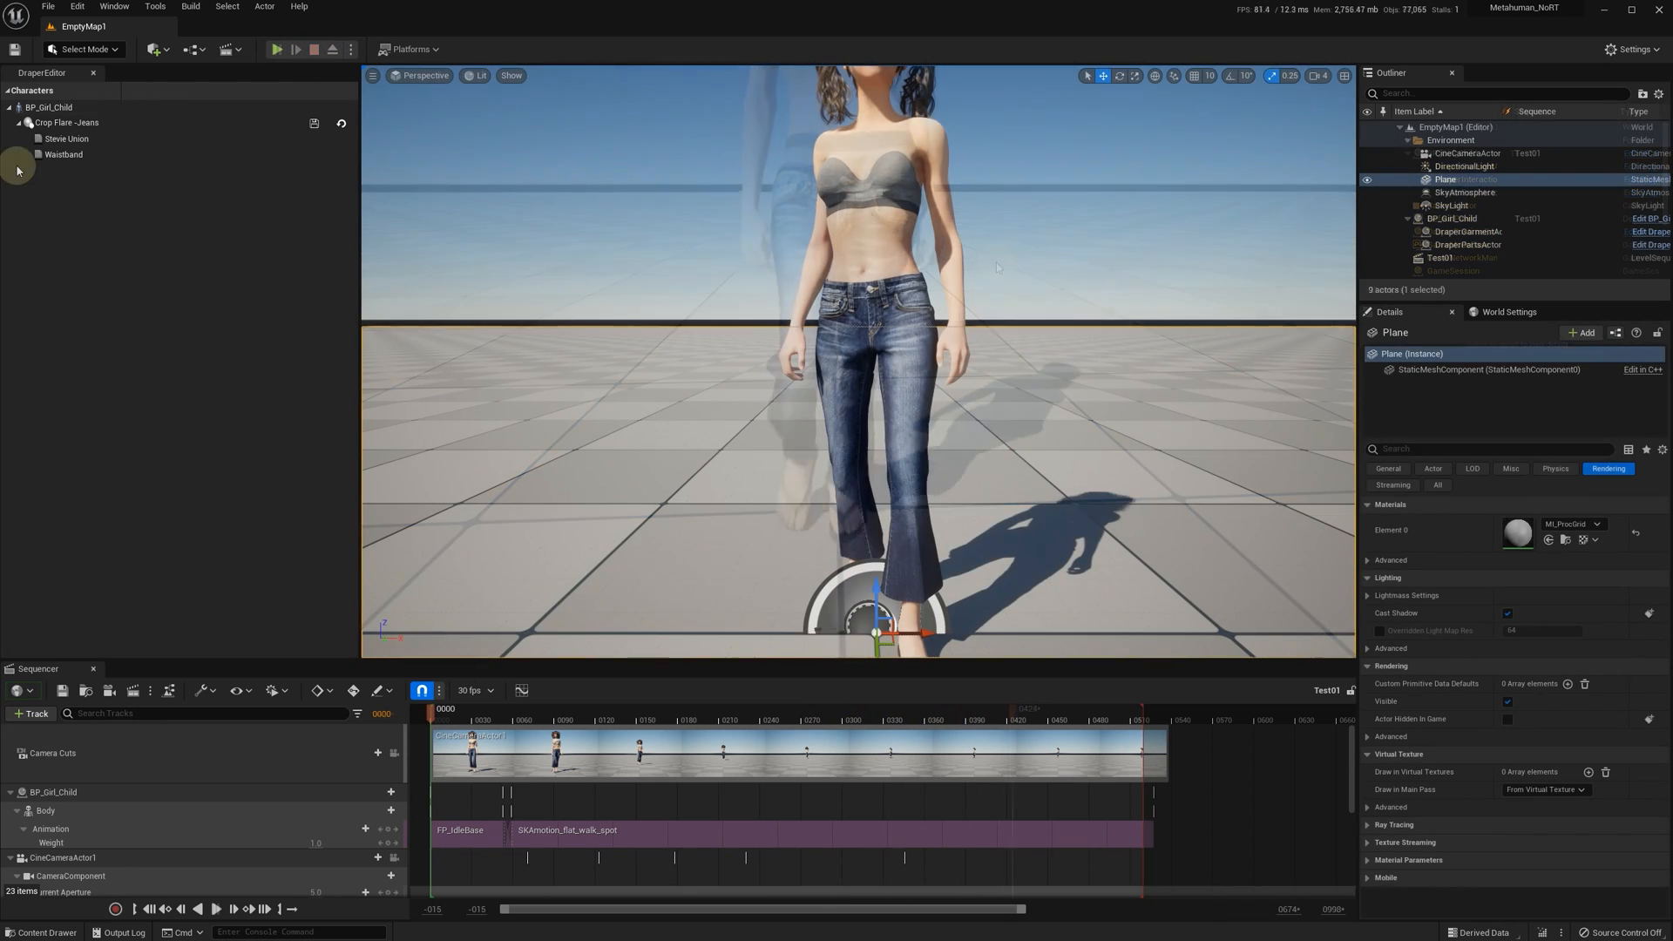
- Open the physical parameters of the Crop Flare Jeans' Waistband fabric
click(52, 155)
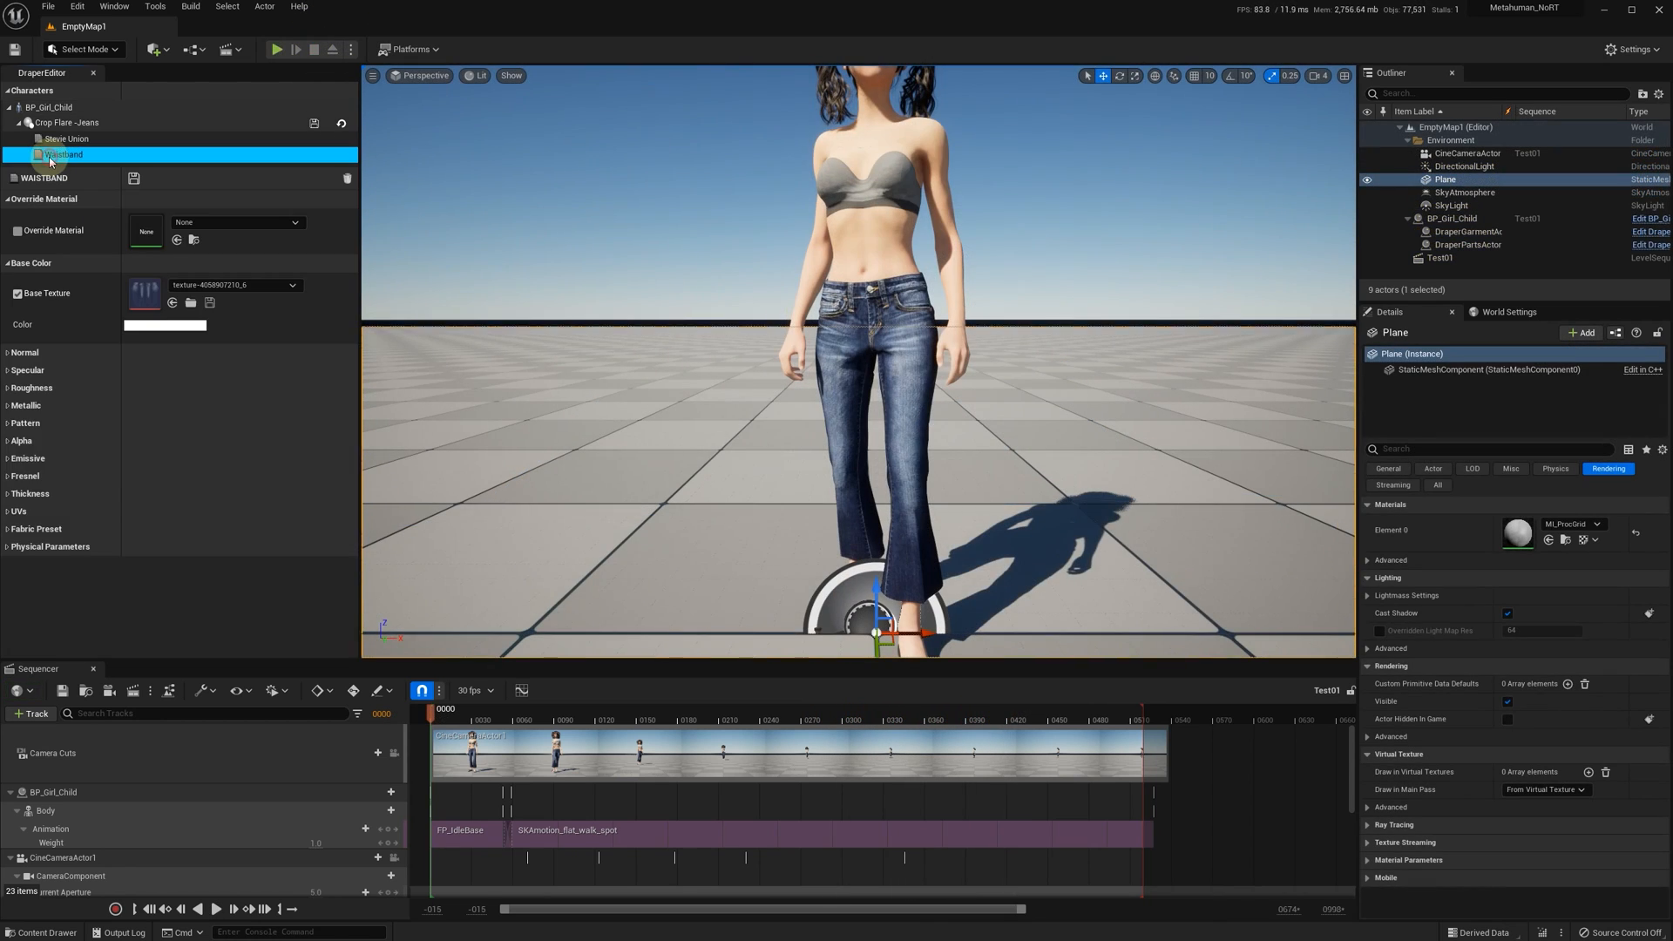
click(22, 546)
scroll(135, 580, down, 5)
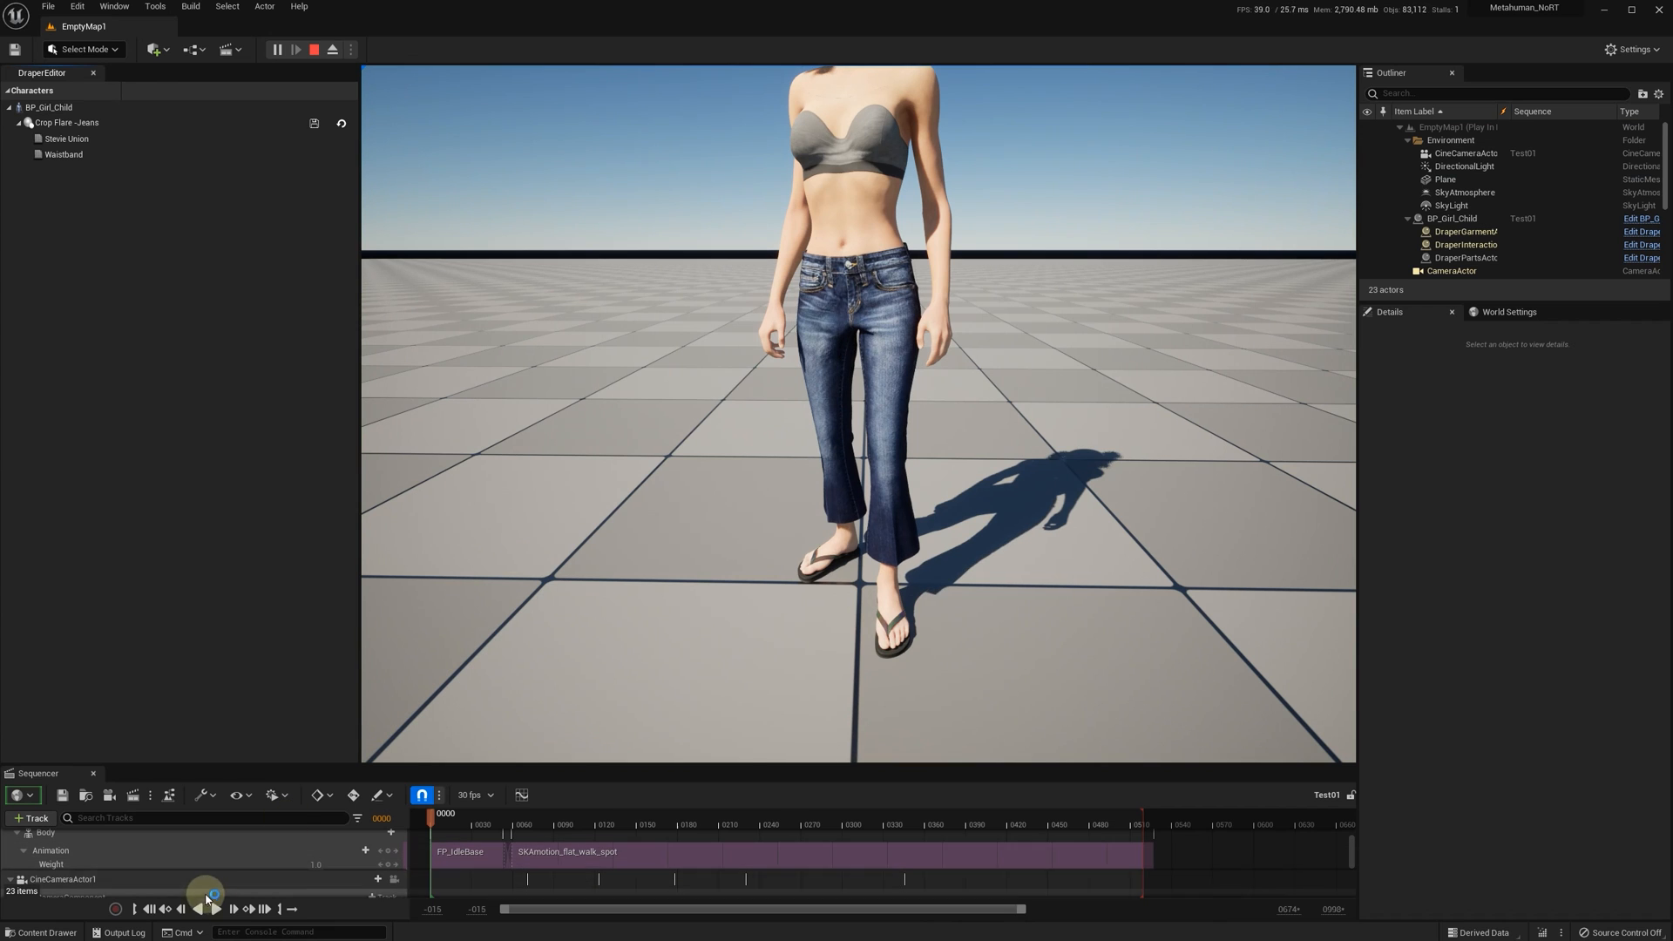
- Play the walk sequence in the running simulation, stop the simulation, and rewind the sequence to frame 0
click(218, 909)
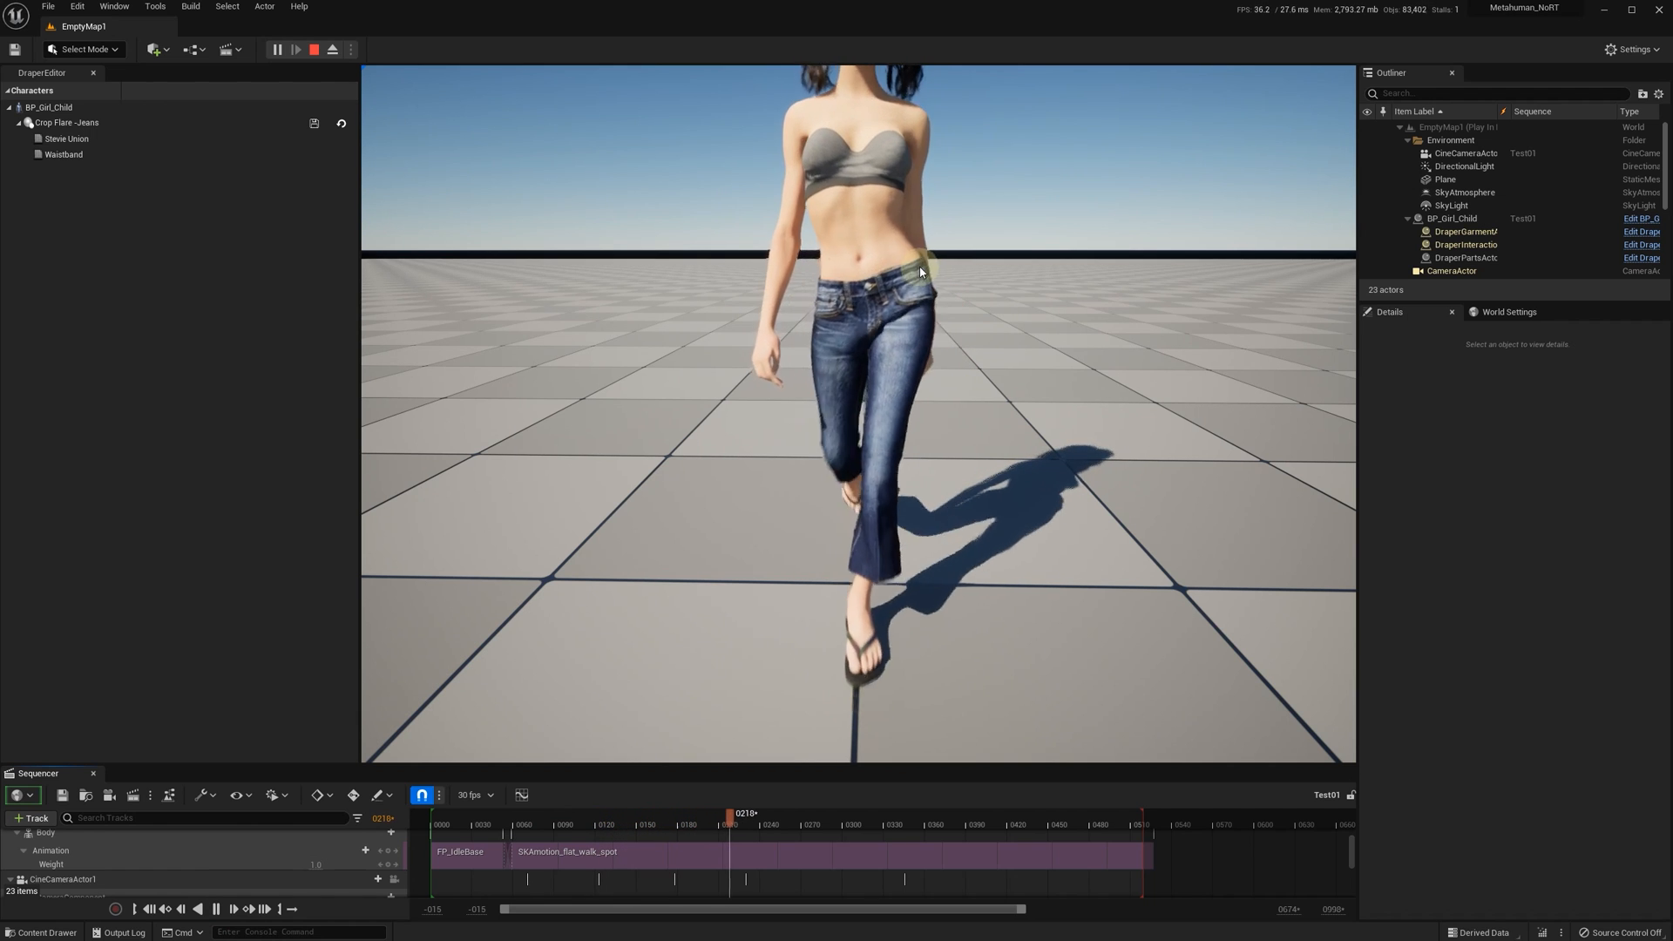
click(315, 50)
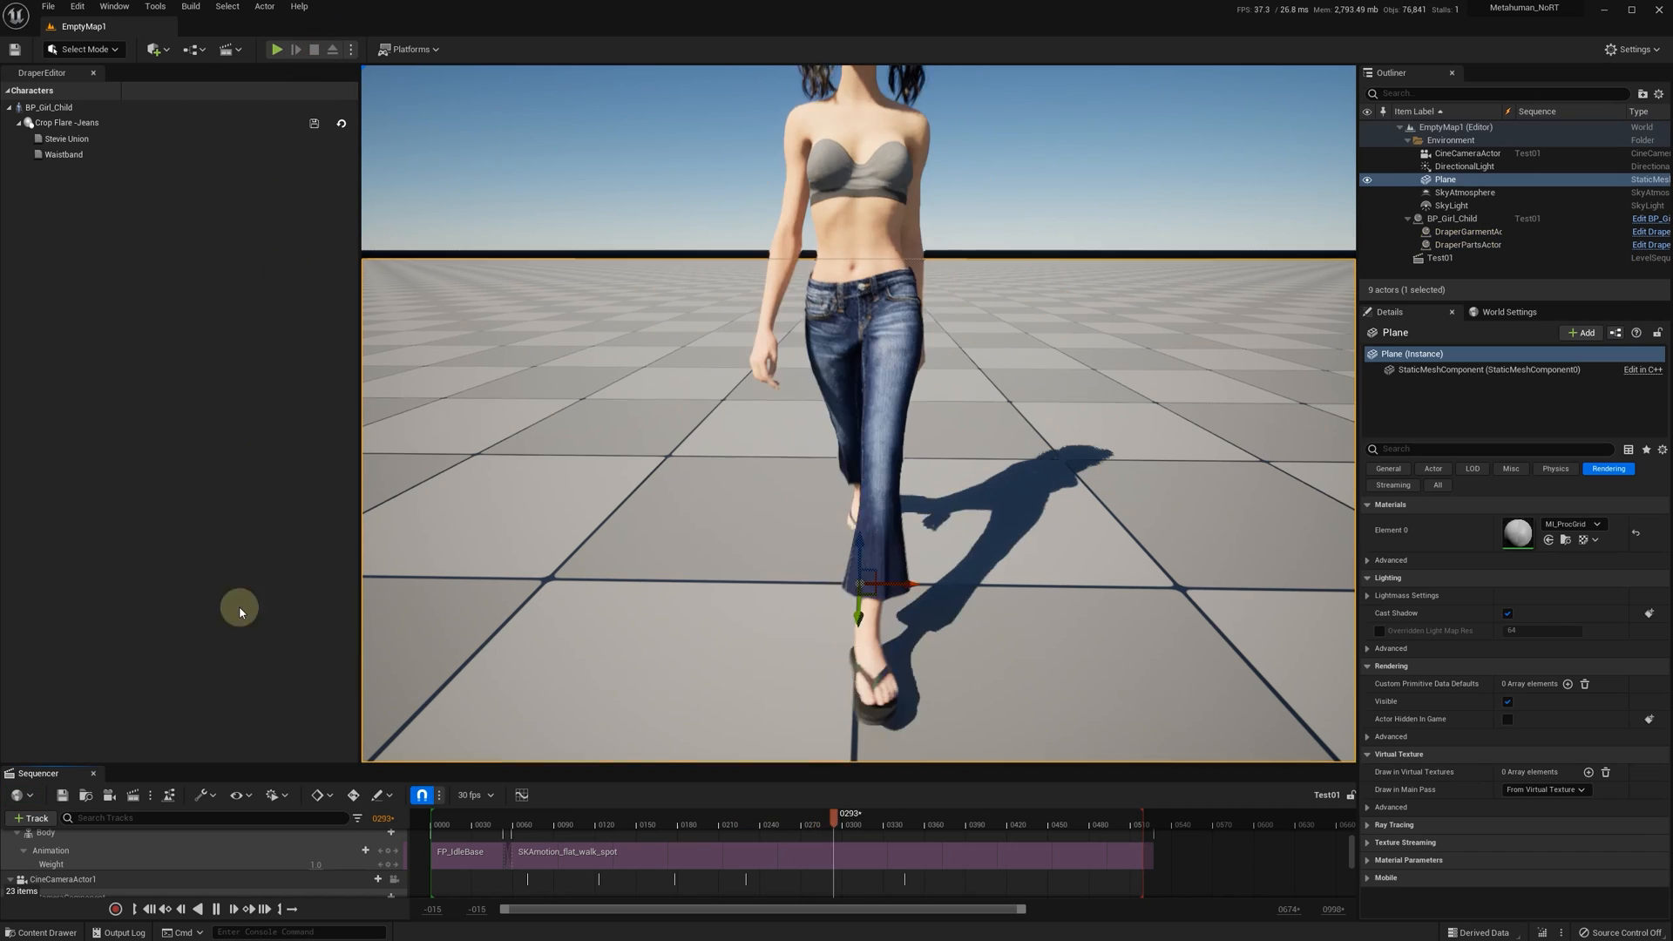
click(216, 909)
click(147, 911)
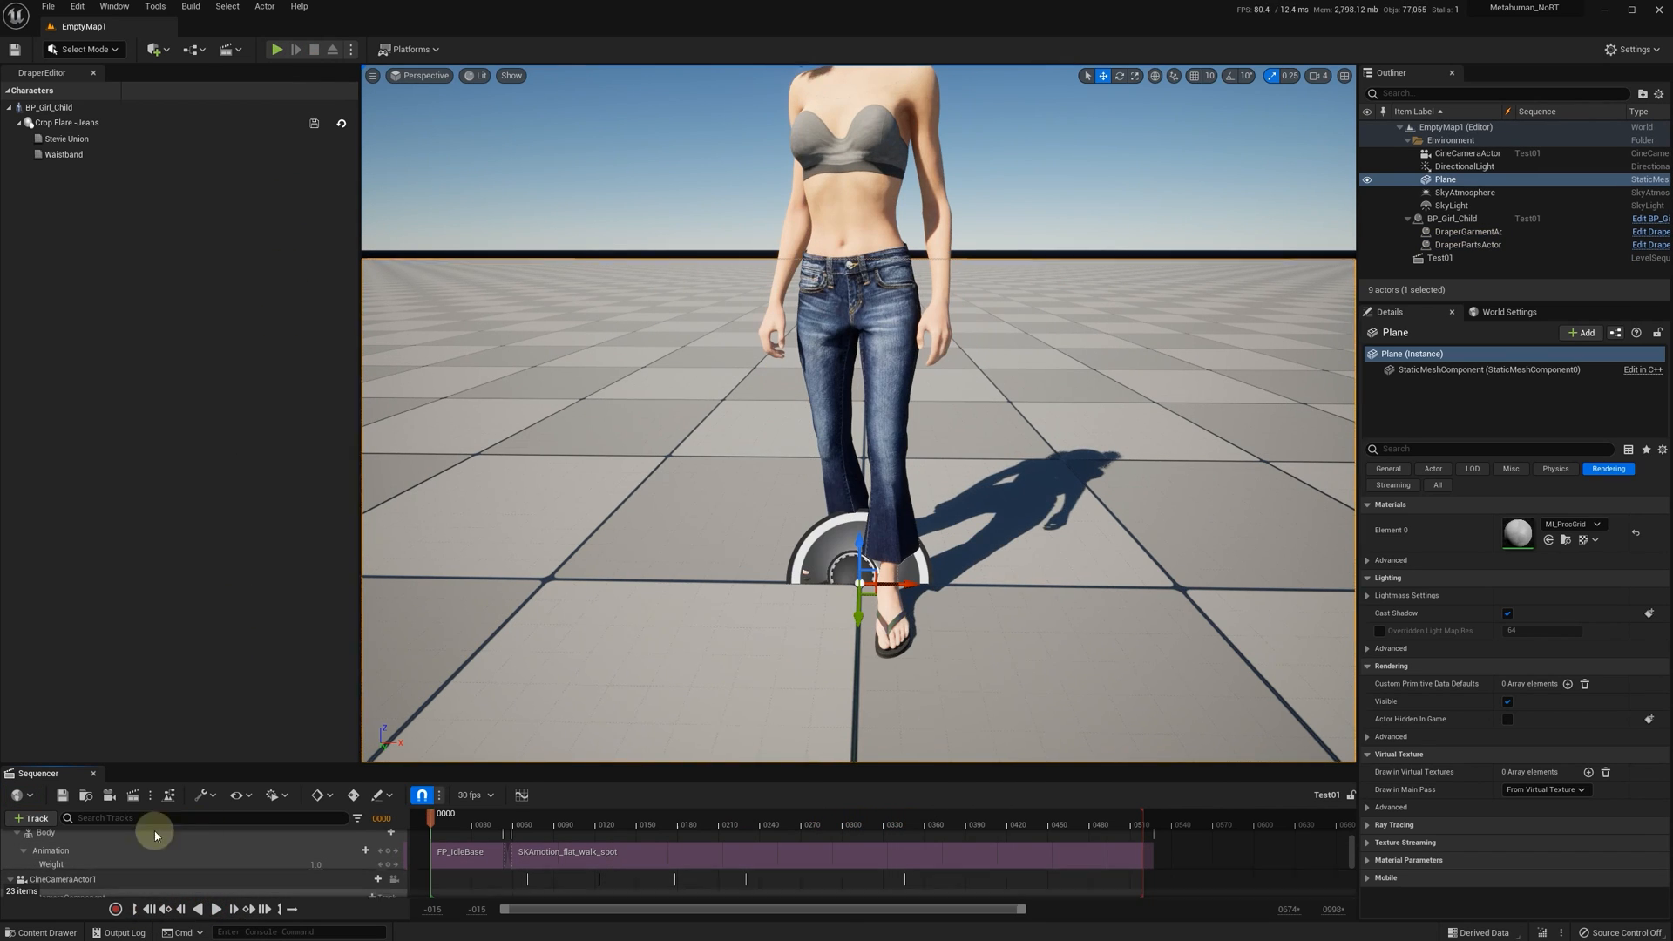
- Set the Waistband's rigidity gain to 0, binding tolerance and distance to 25 mm and stiffness to 0.7, and save the fabric
click(70, 154)
click(23, 547)
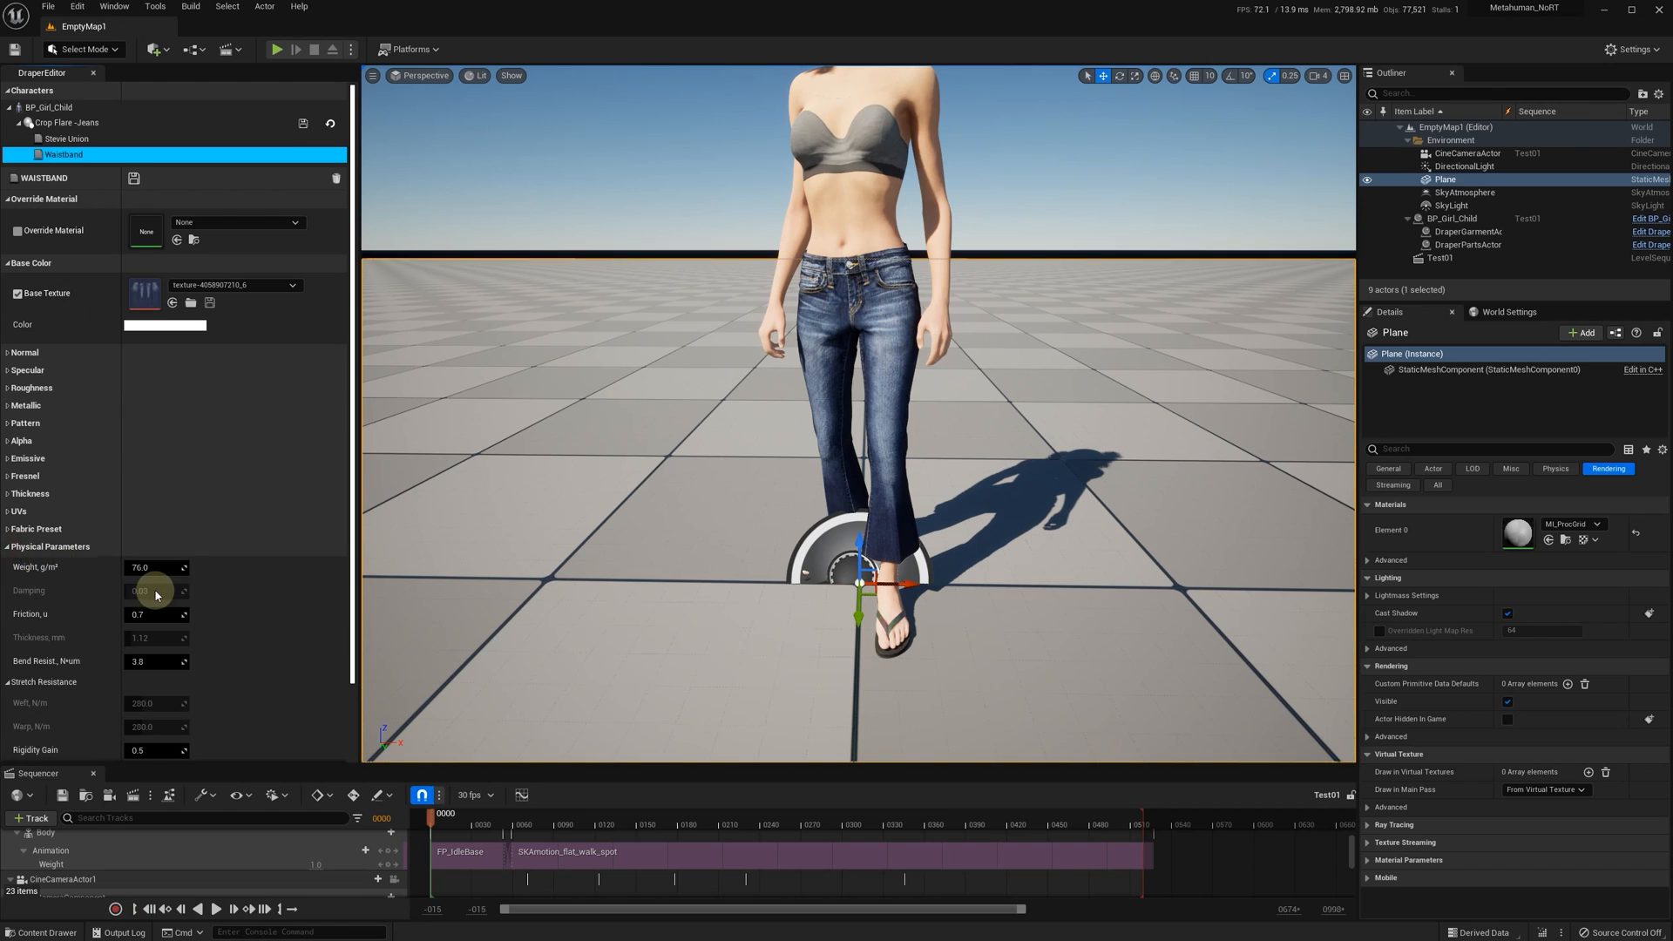
scroll(157, 586, down, 3)
click(156, 661)
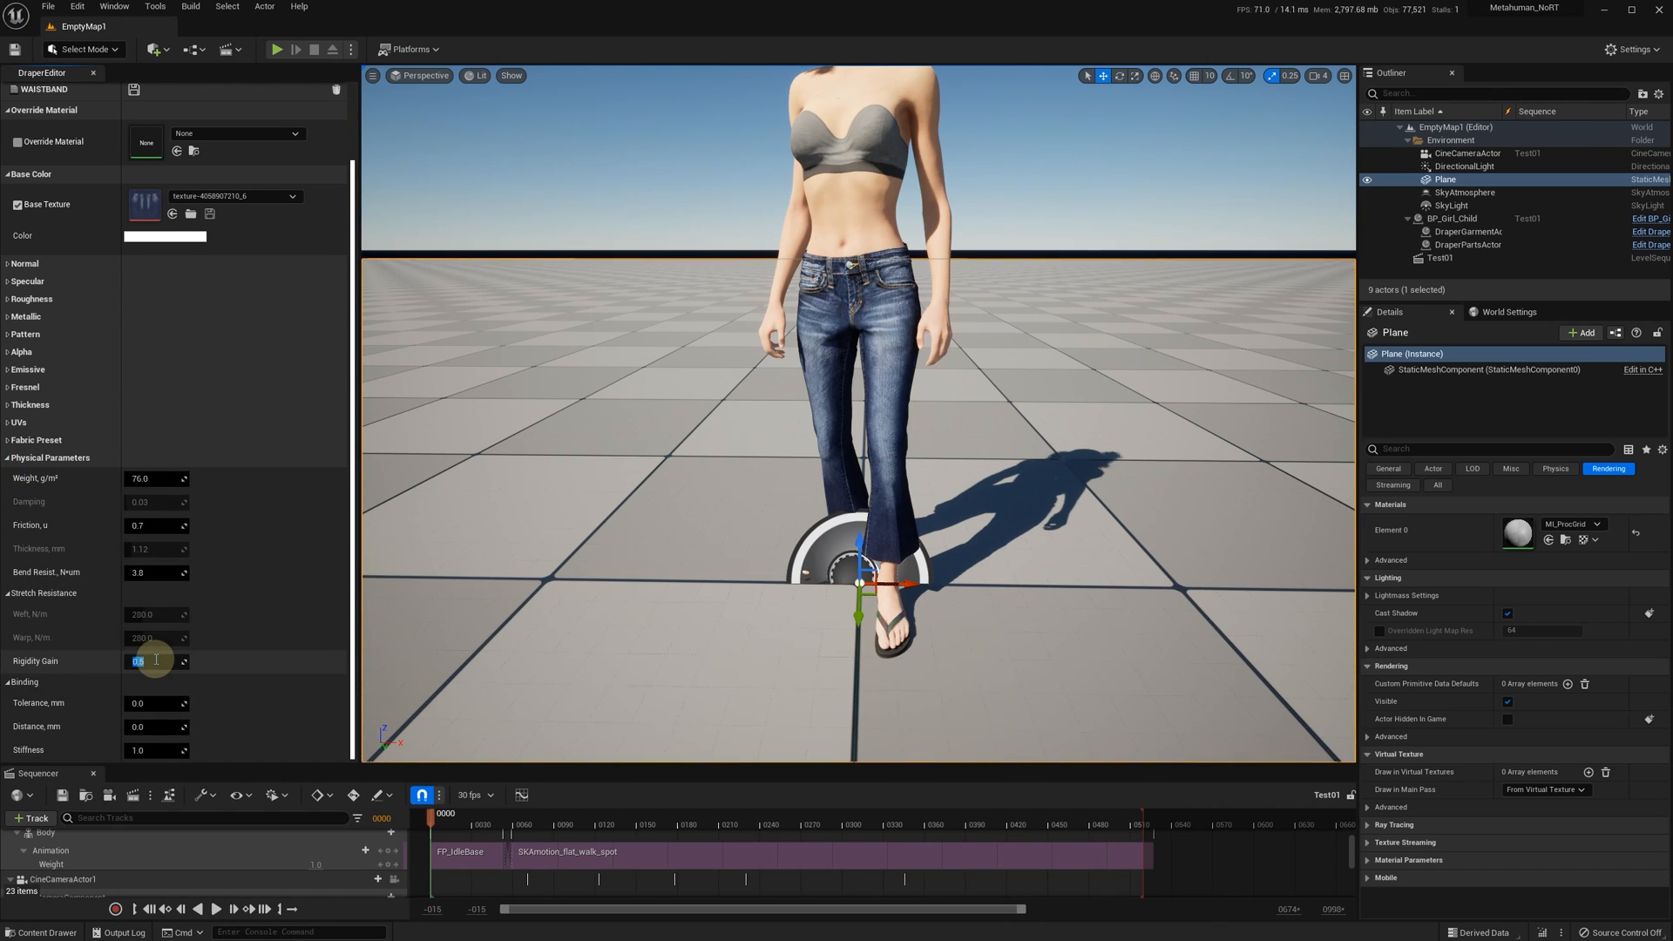
text(0.7)
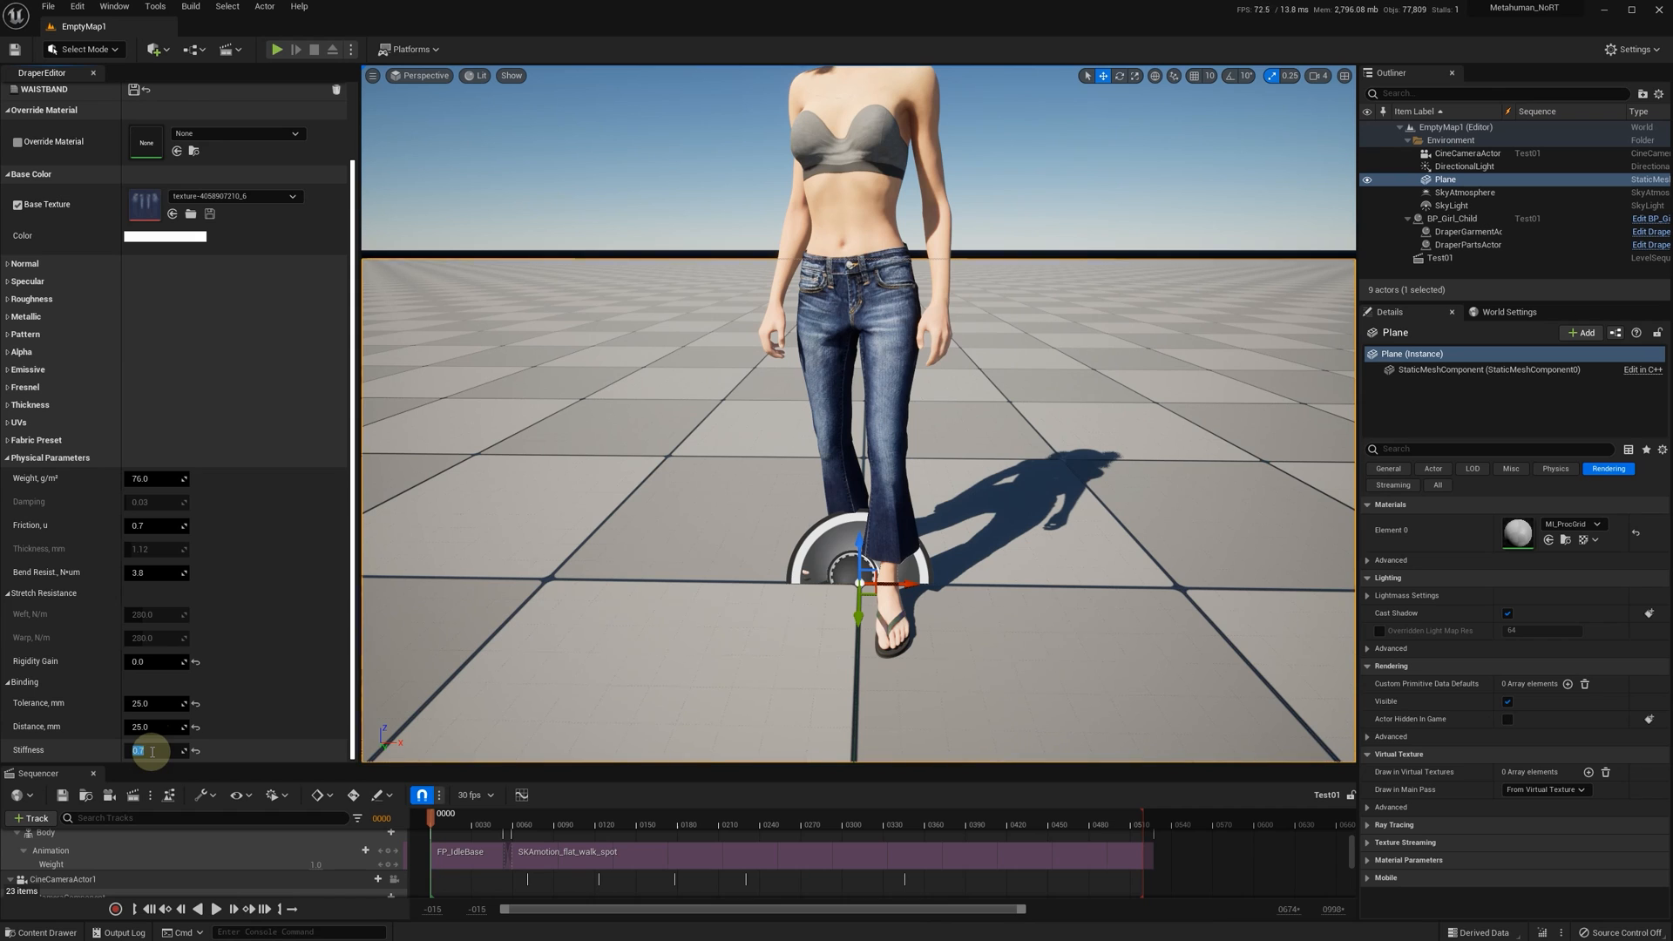
key(Return)
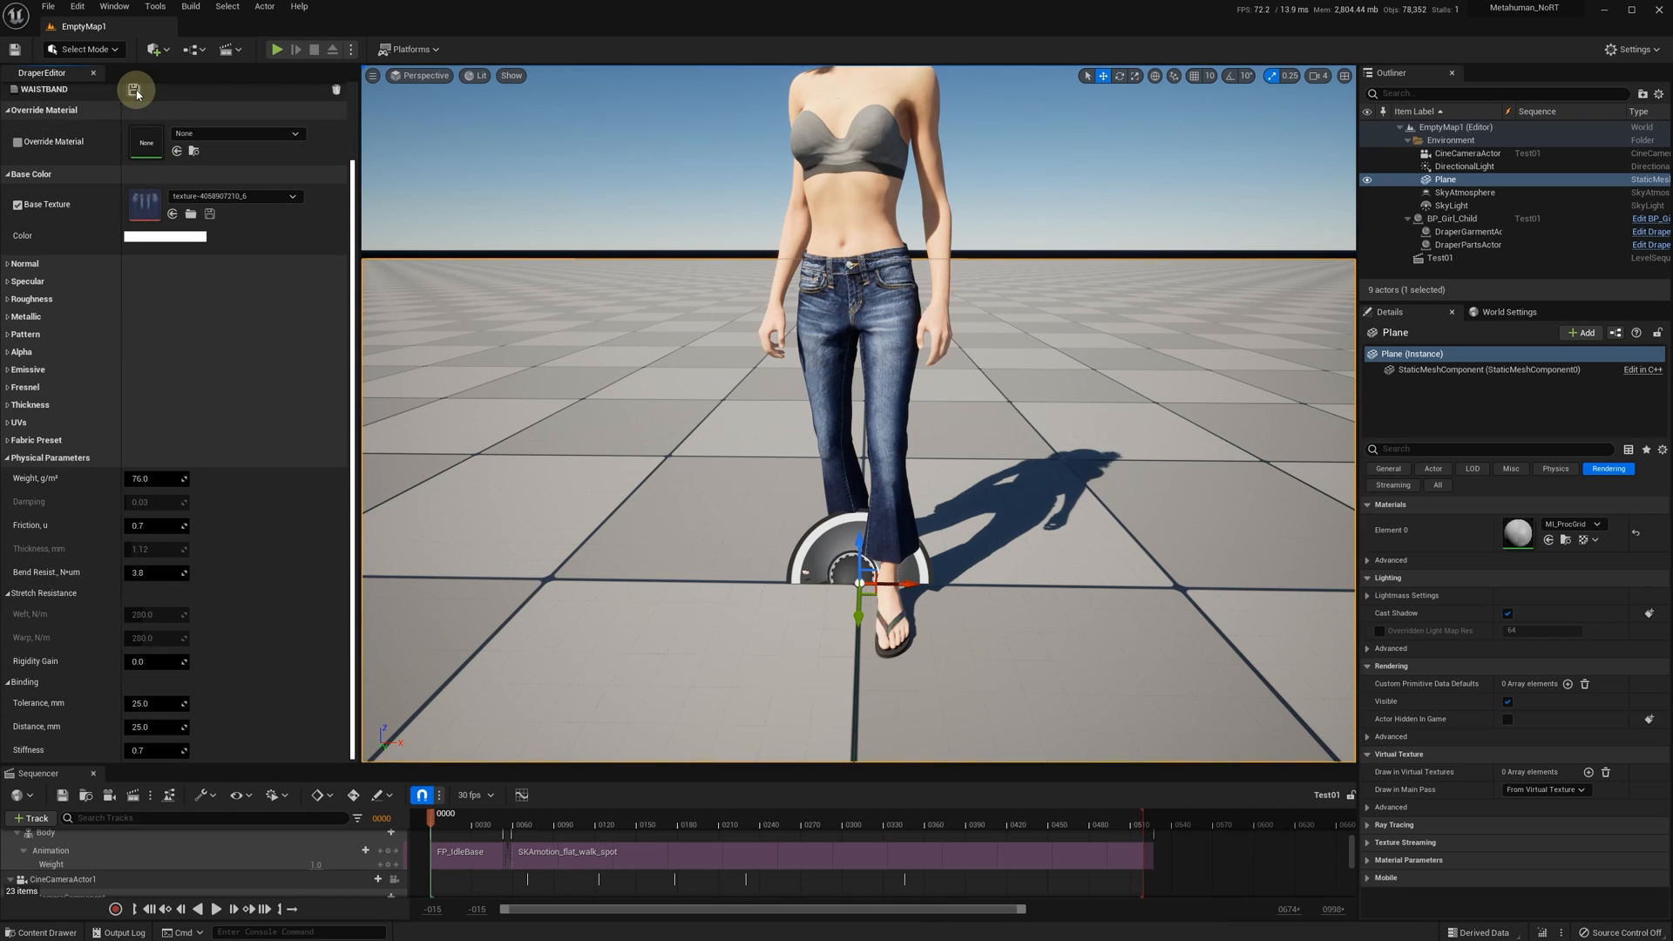
- Run the simulation and play the walk sequence to check how the waistband holds the jeans
click(278, 50)
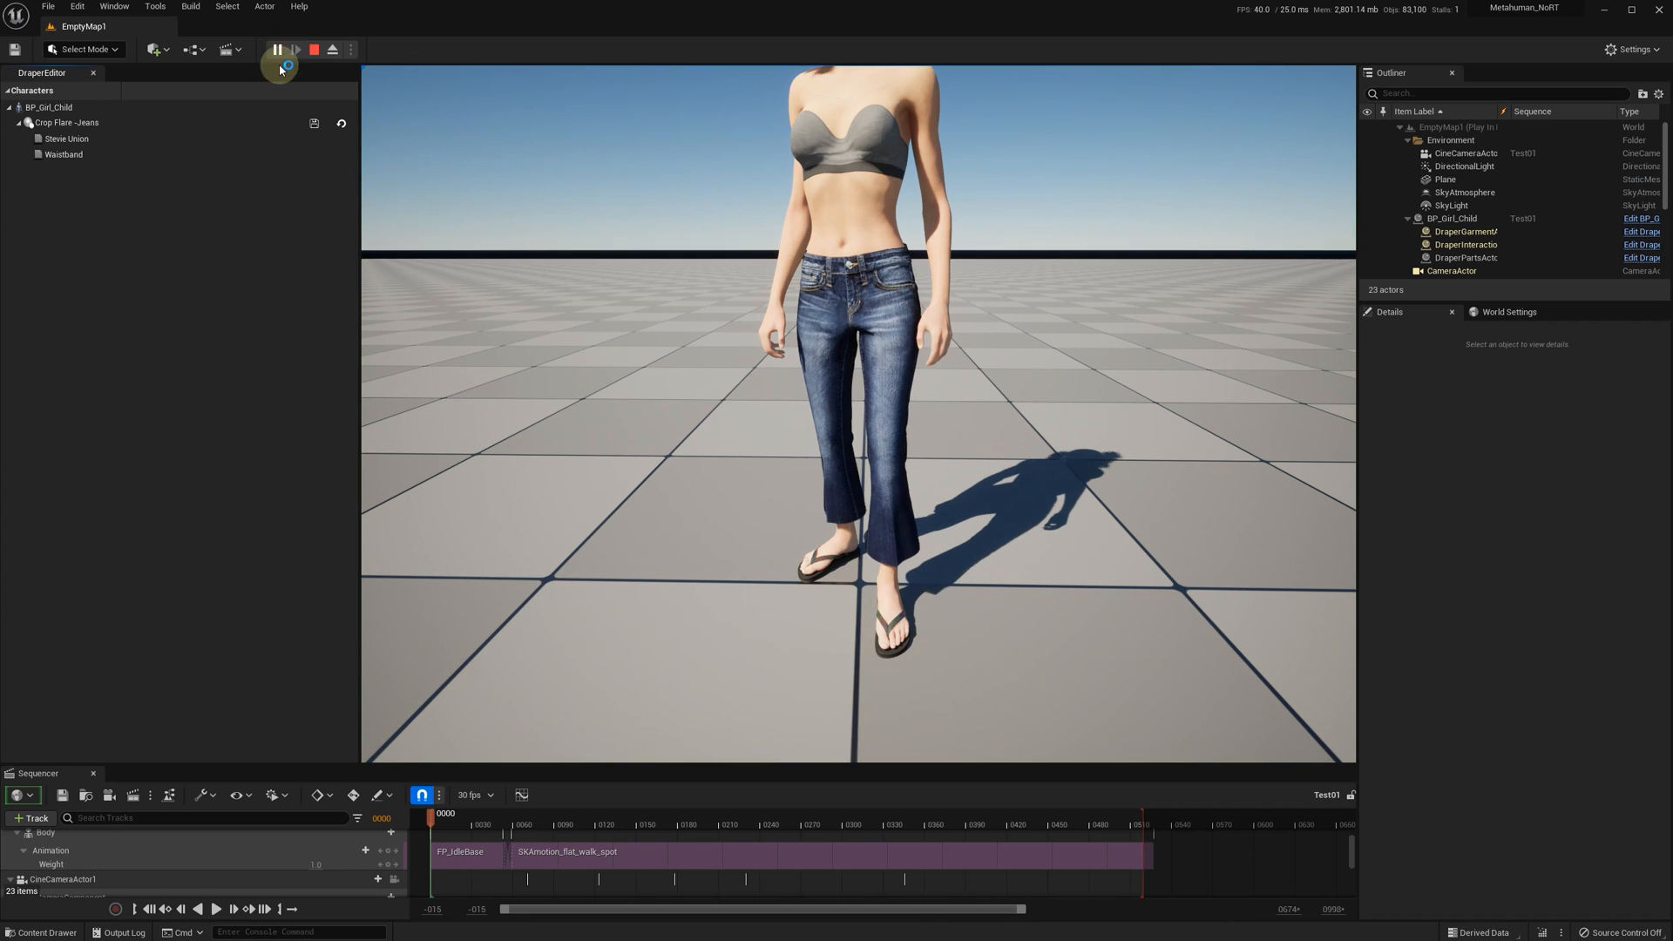
click(217, 909)
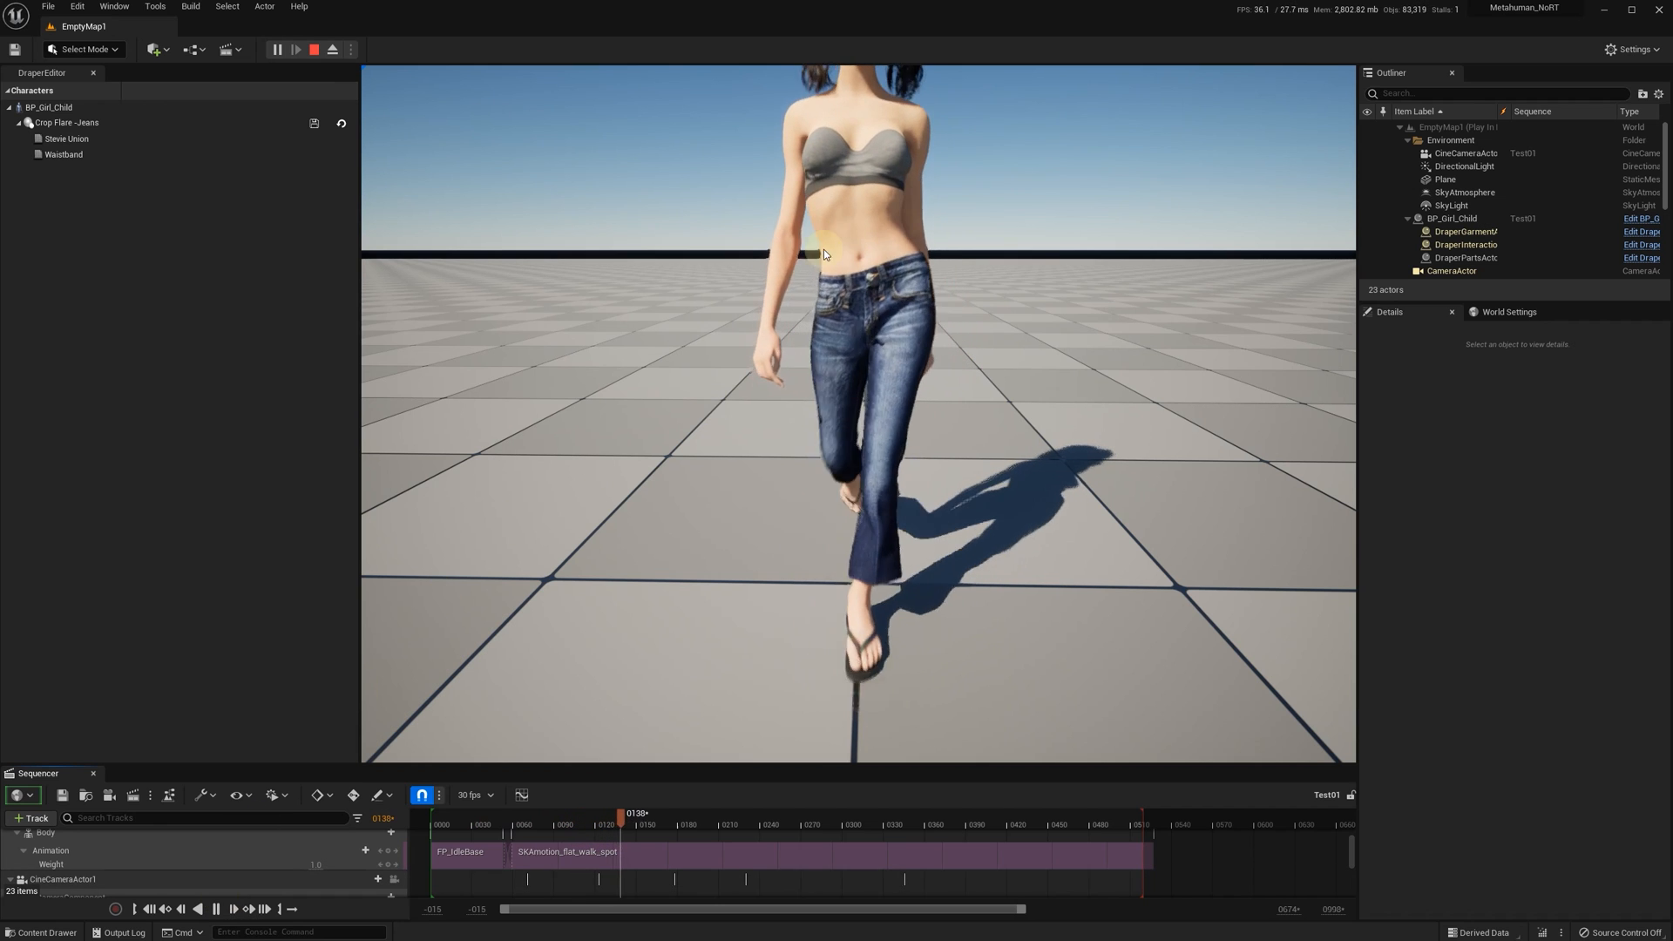
click(992, 269)
- Set the Waistband's binding distance to 50 mm and stiffness to 0.5, save the fabric, and collapse its material sections
click(63, 160)
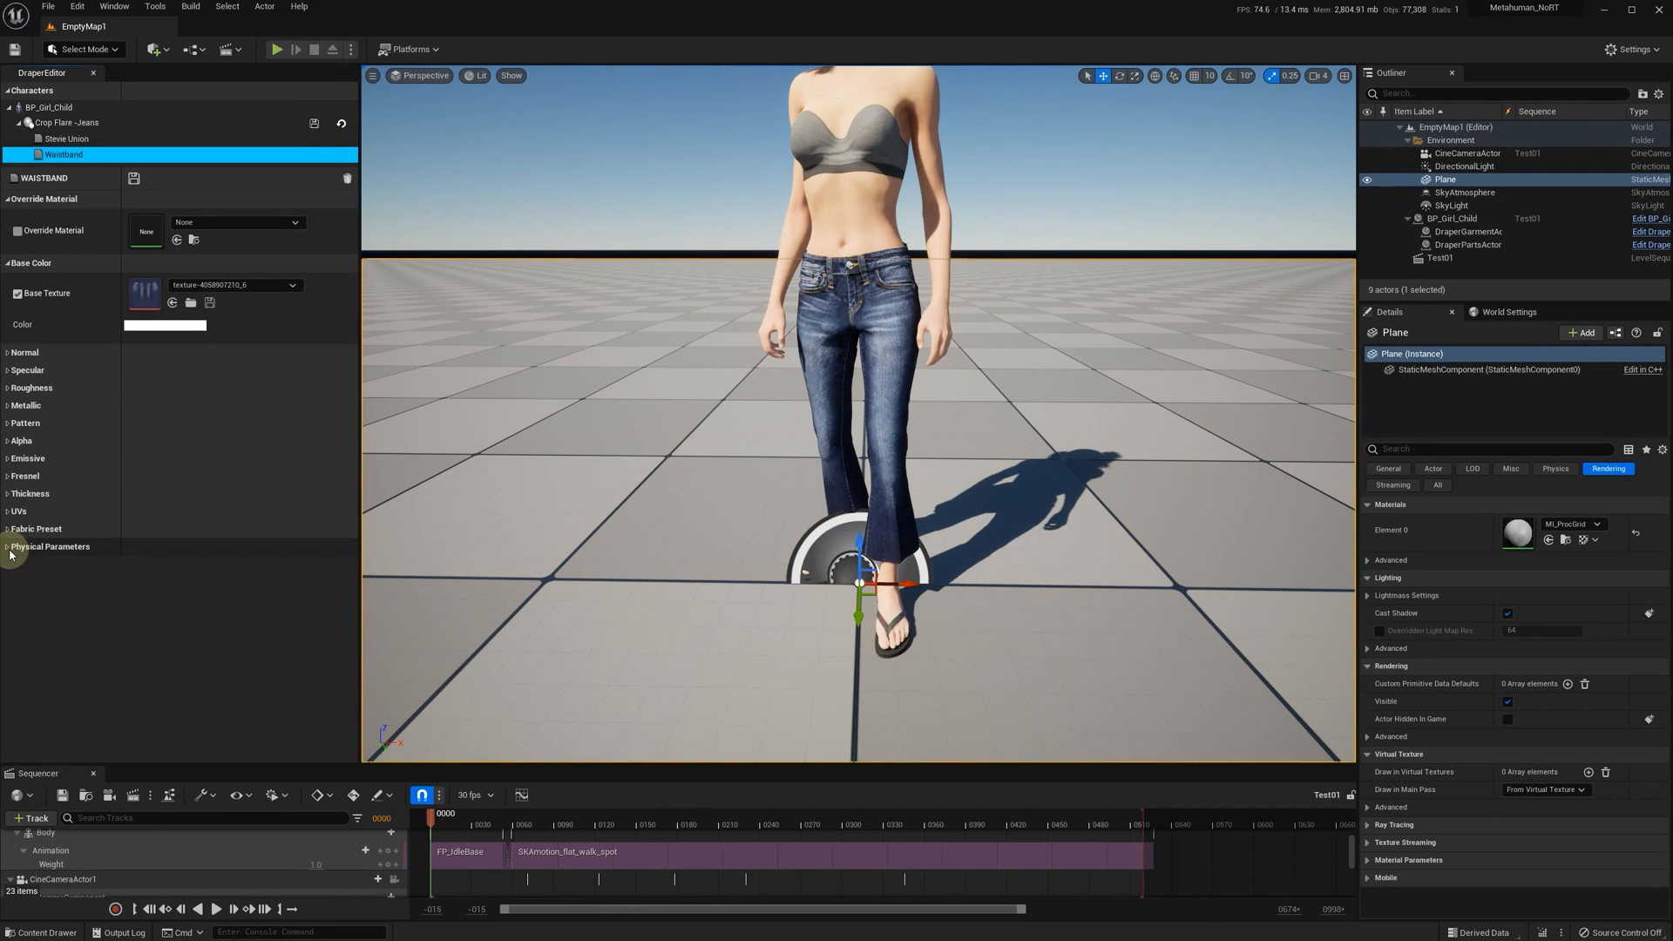
click(9, 548)
scroll(226, 654, down, 3)
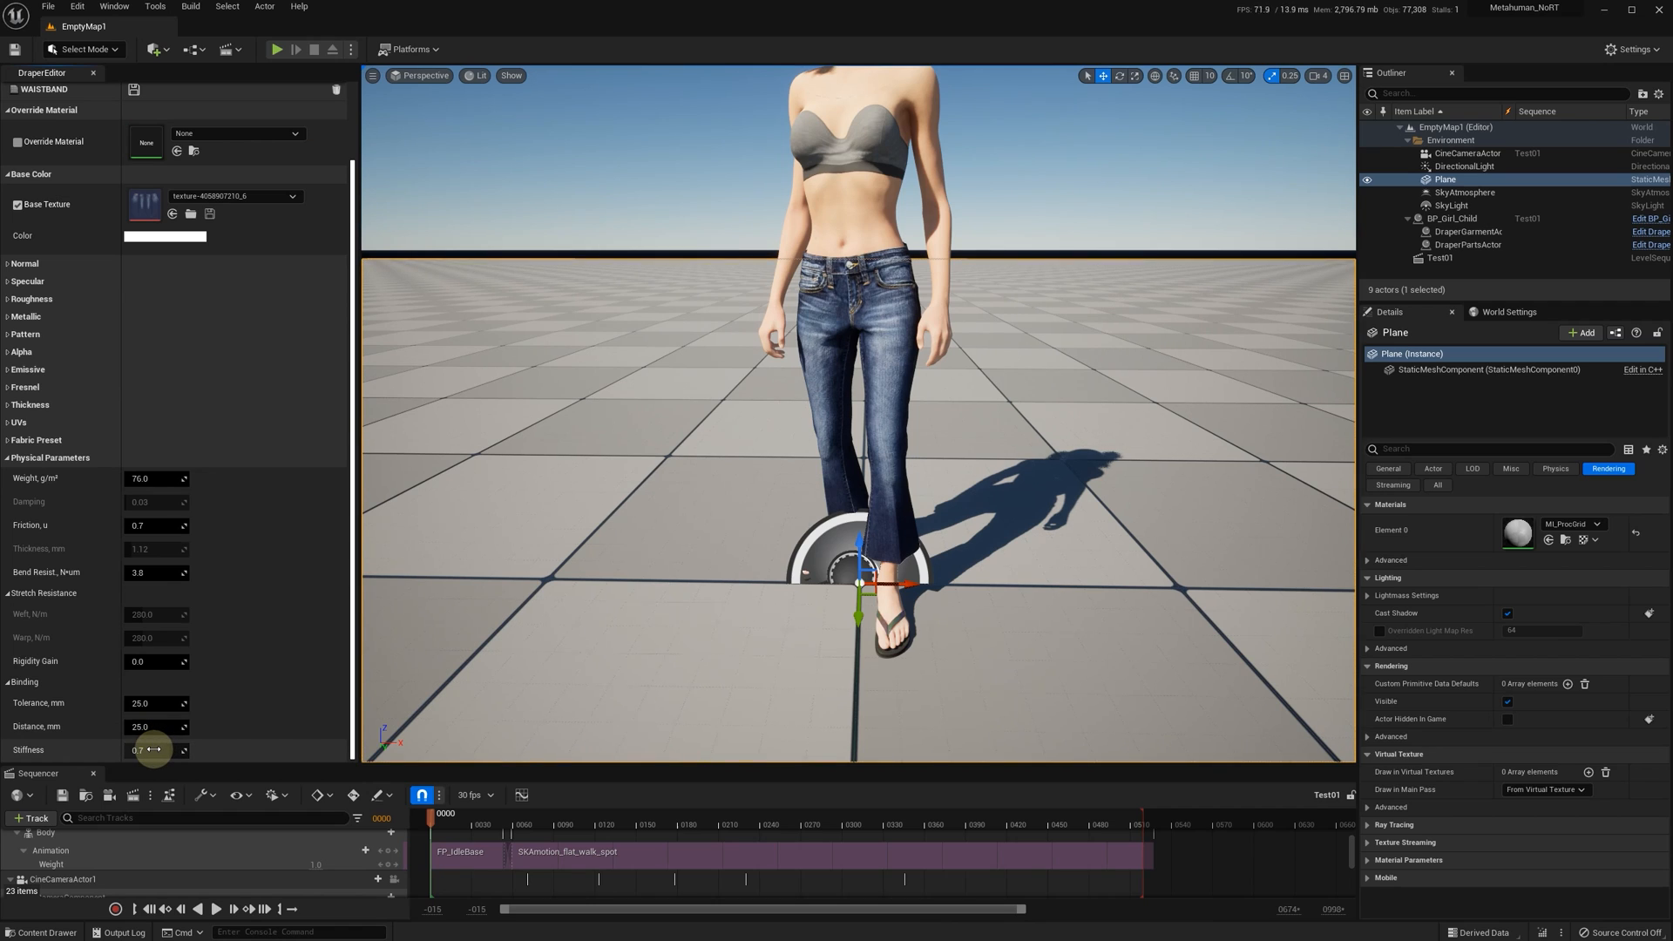
click(171, 721)
click(134, 89)
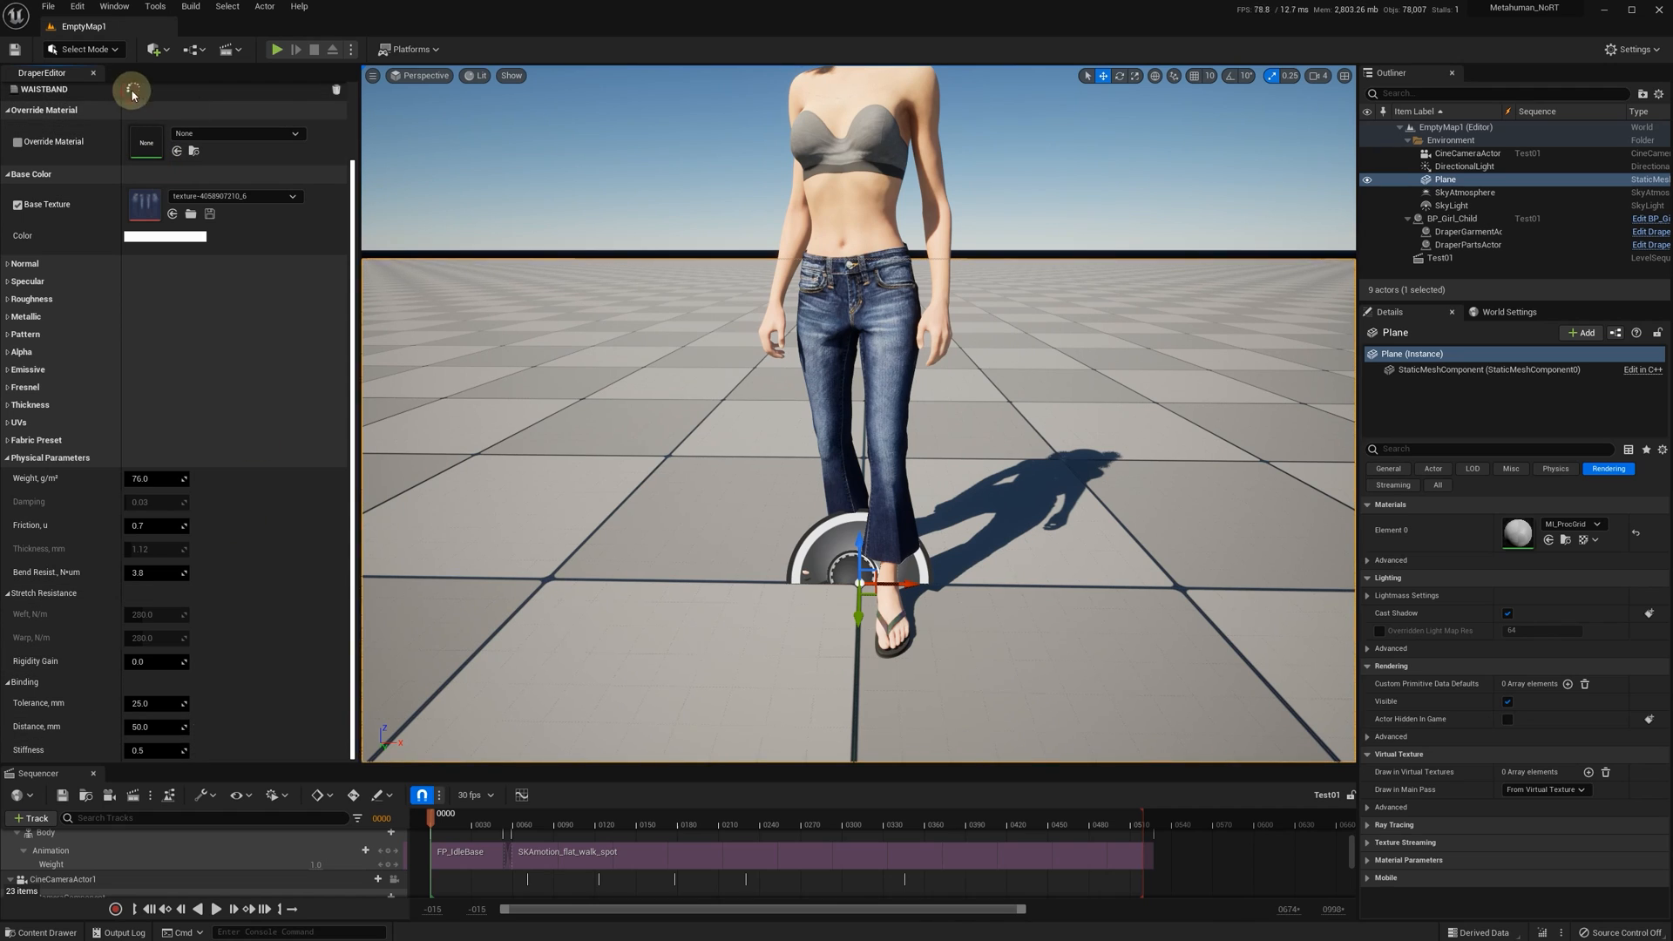
click(8, 111)
click(9, 175)
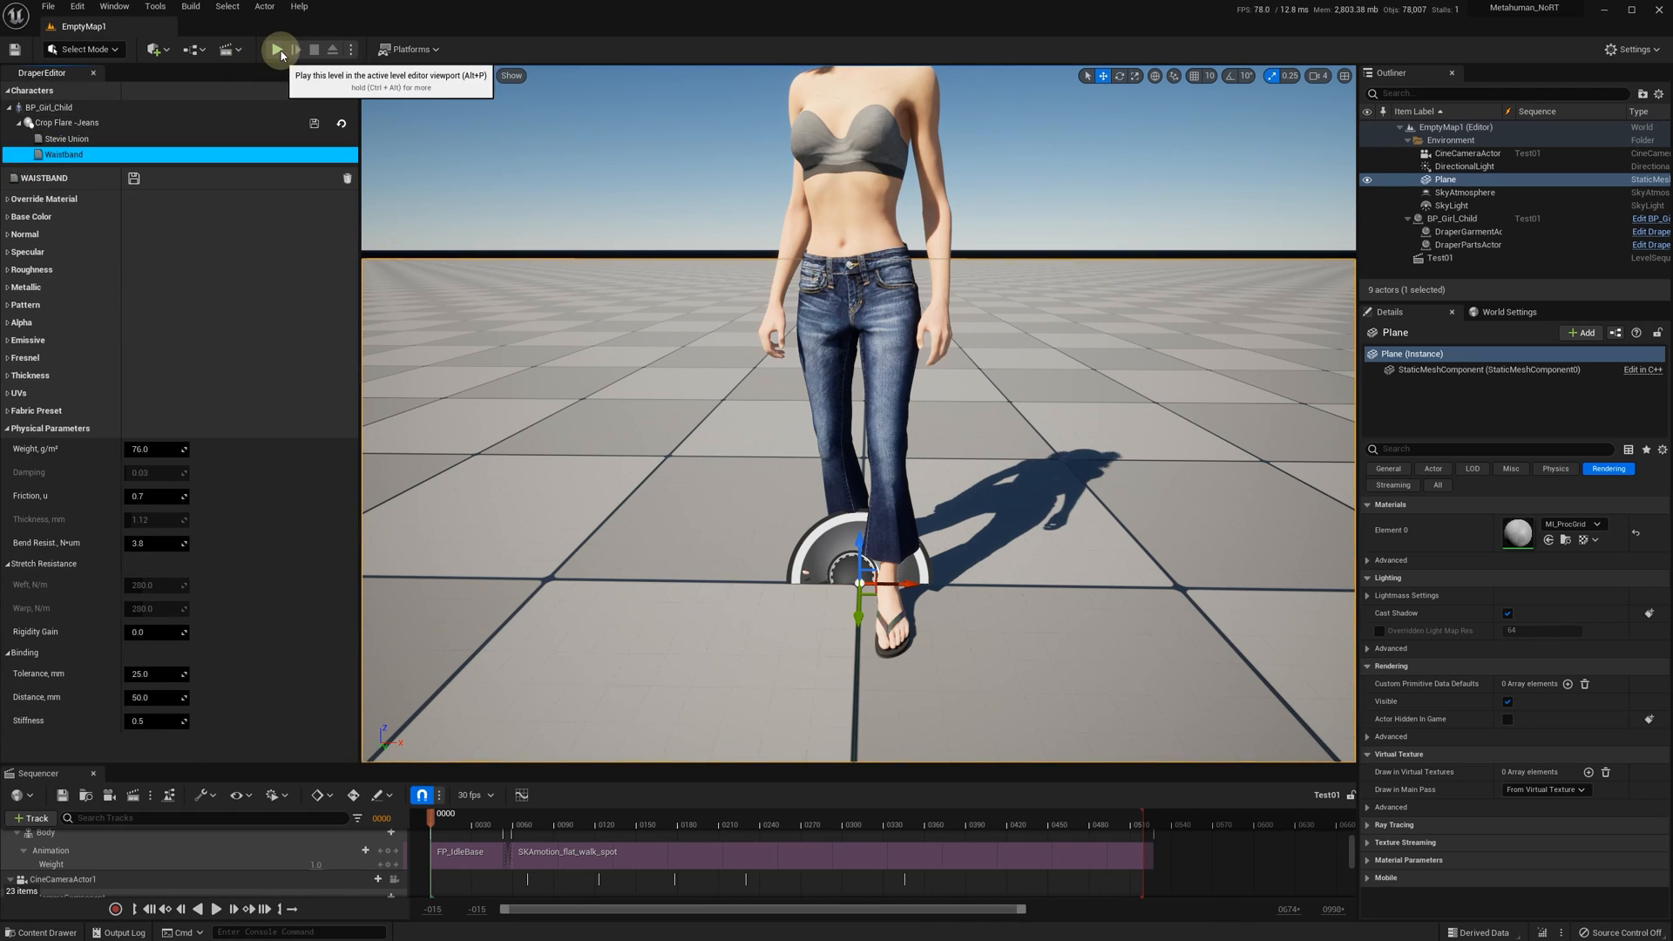
- Move the sequence to frame 32 and run the jeans simulation
click(476, 824)
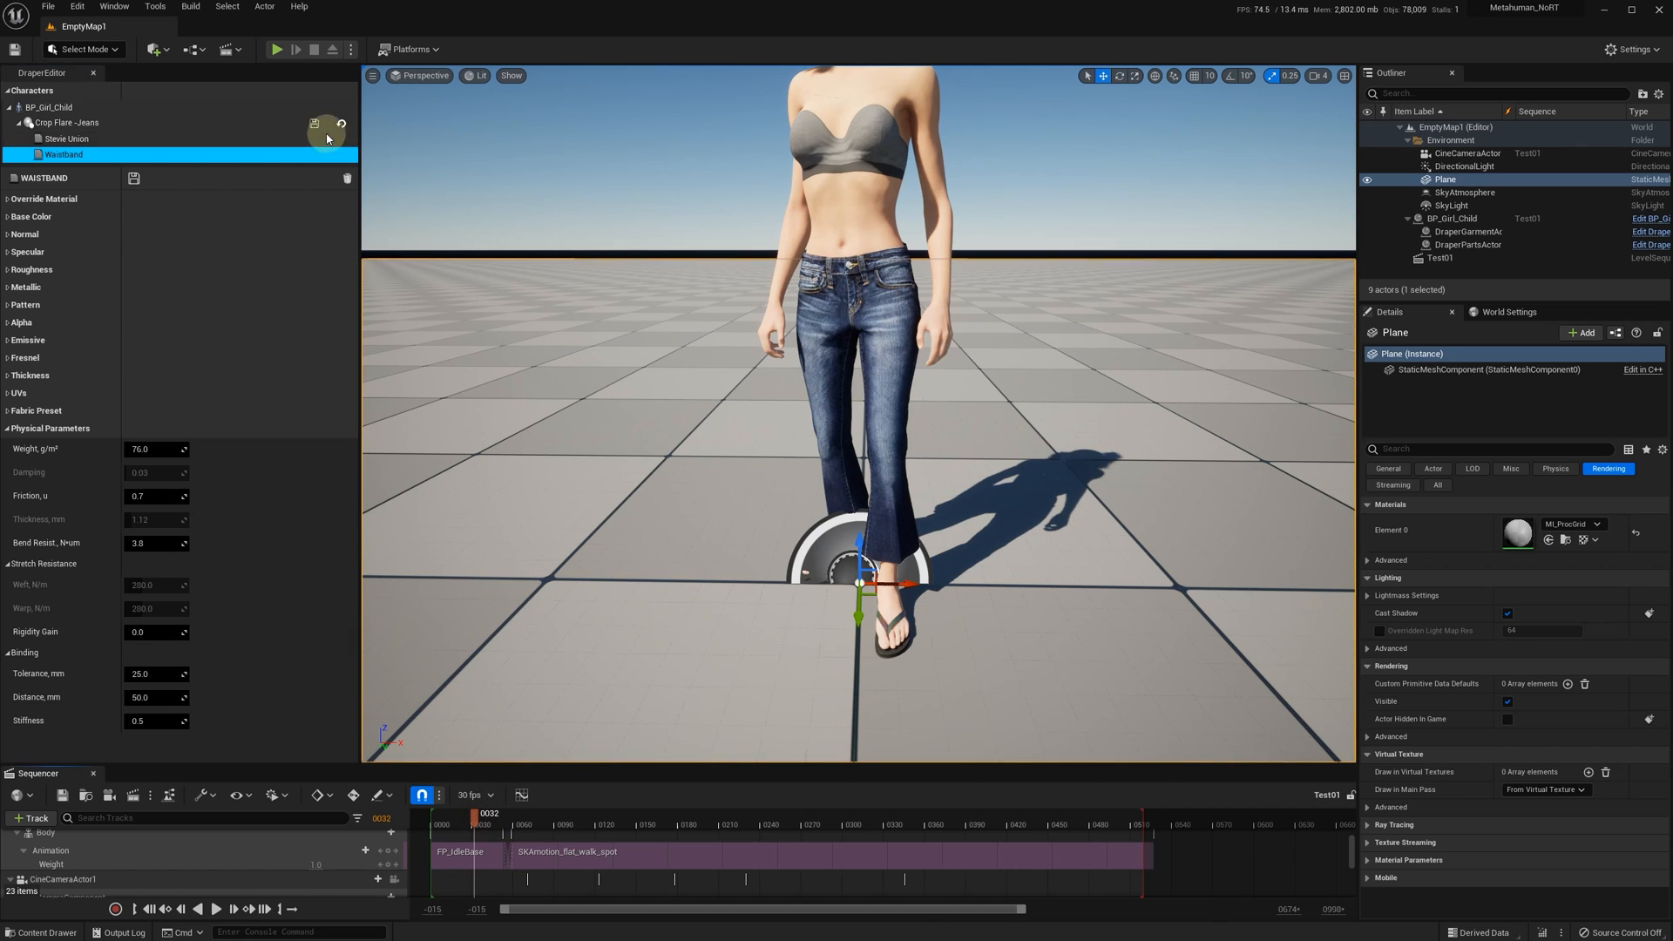
click(277, 49)
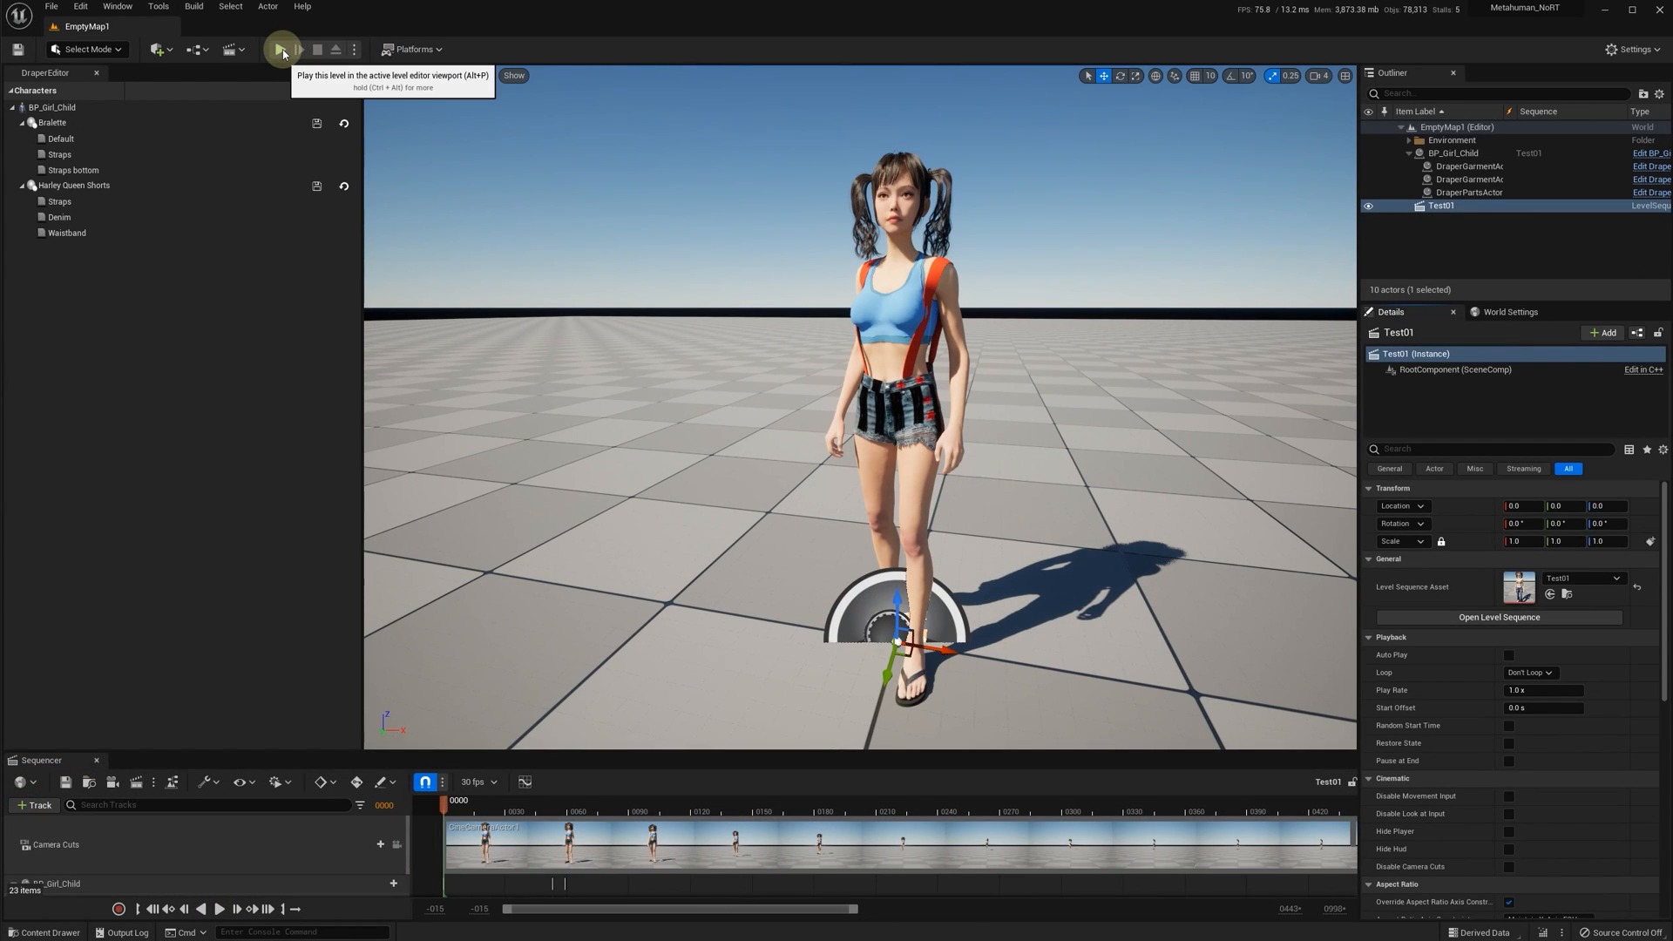
- Run the simulation of the bralette and shorts outfit and set the shorts' Straps binding tolerance to 5 mm
click(283, 54)
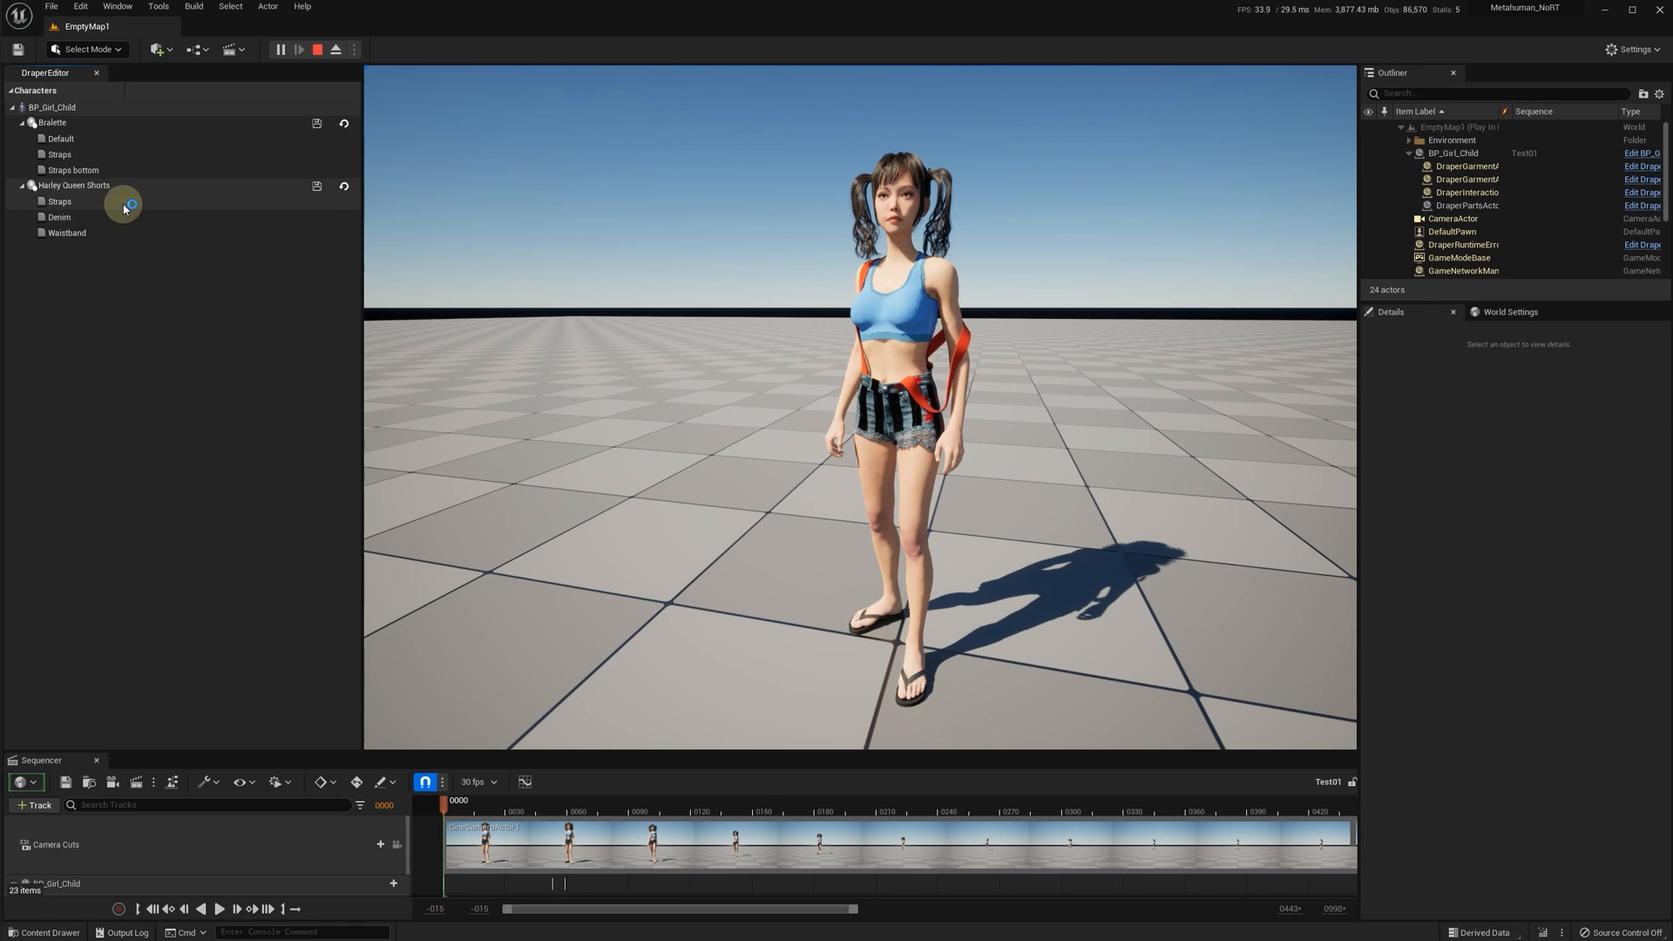
click(69, 206)
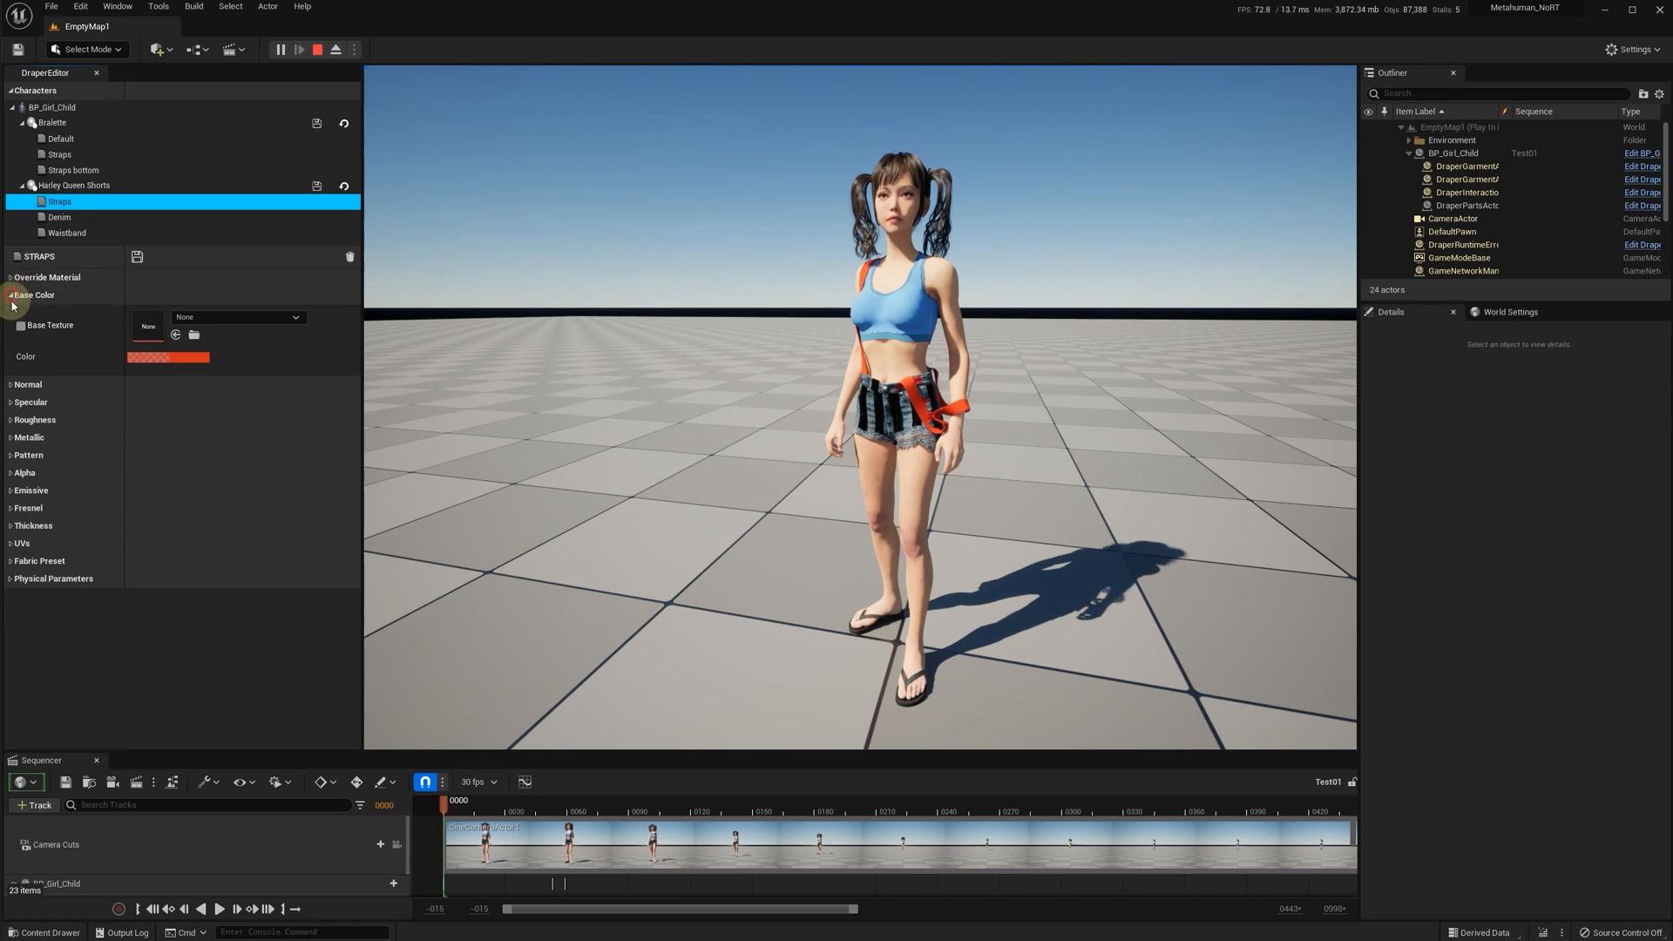
click(12, 296)
click(52, 506)
scroll(224, 523, down, 2)
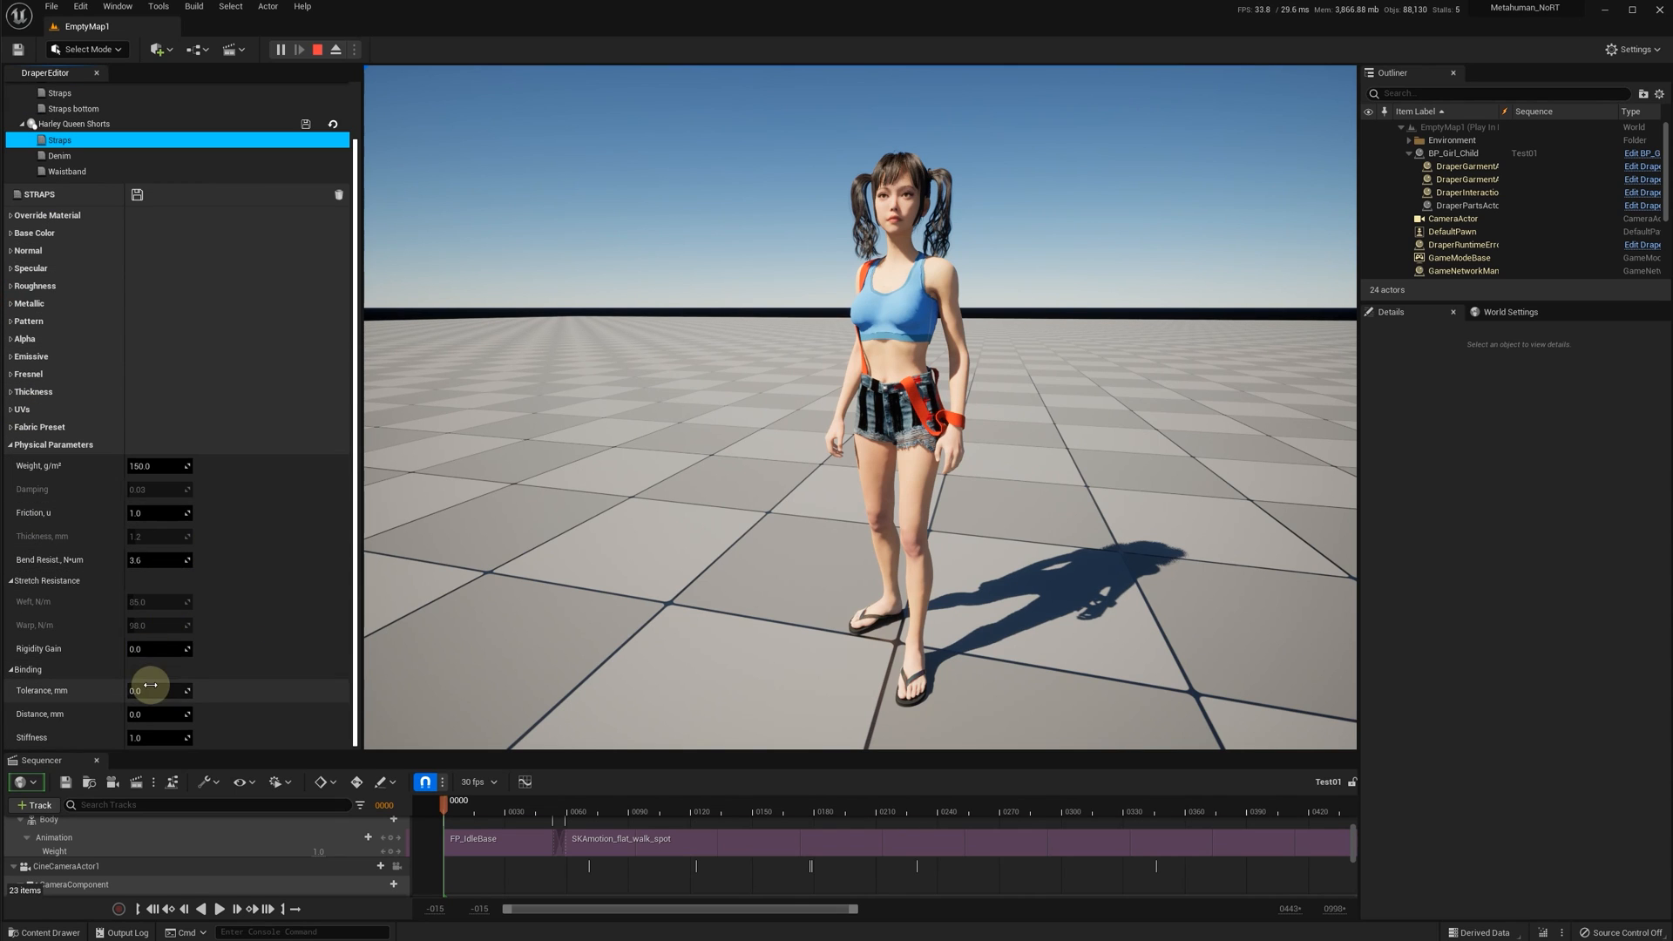
text(5)
key(Return)
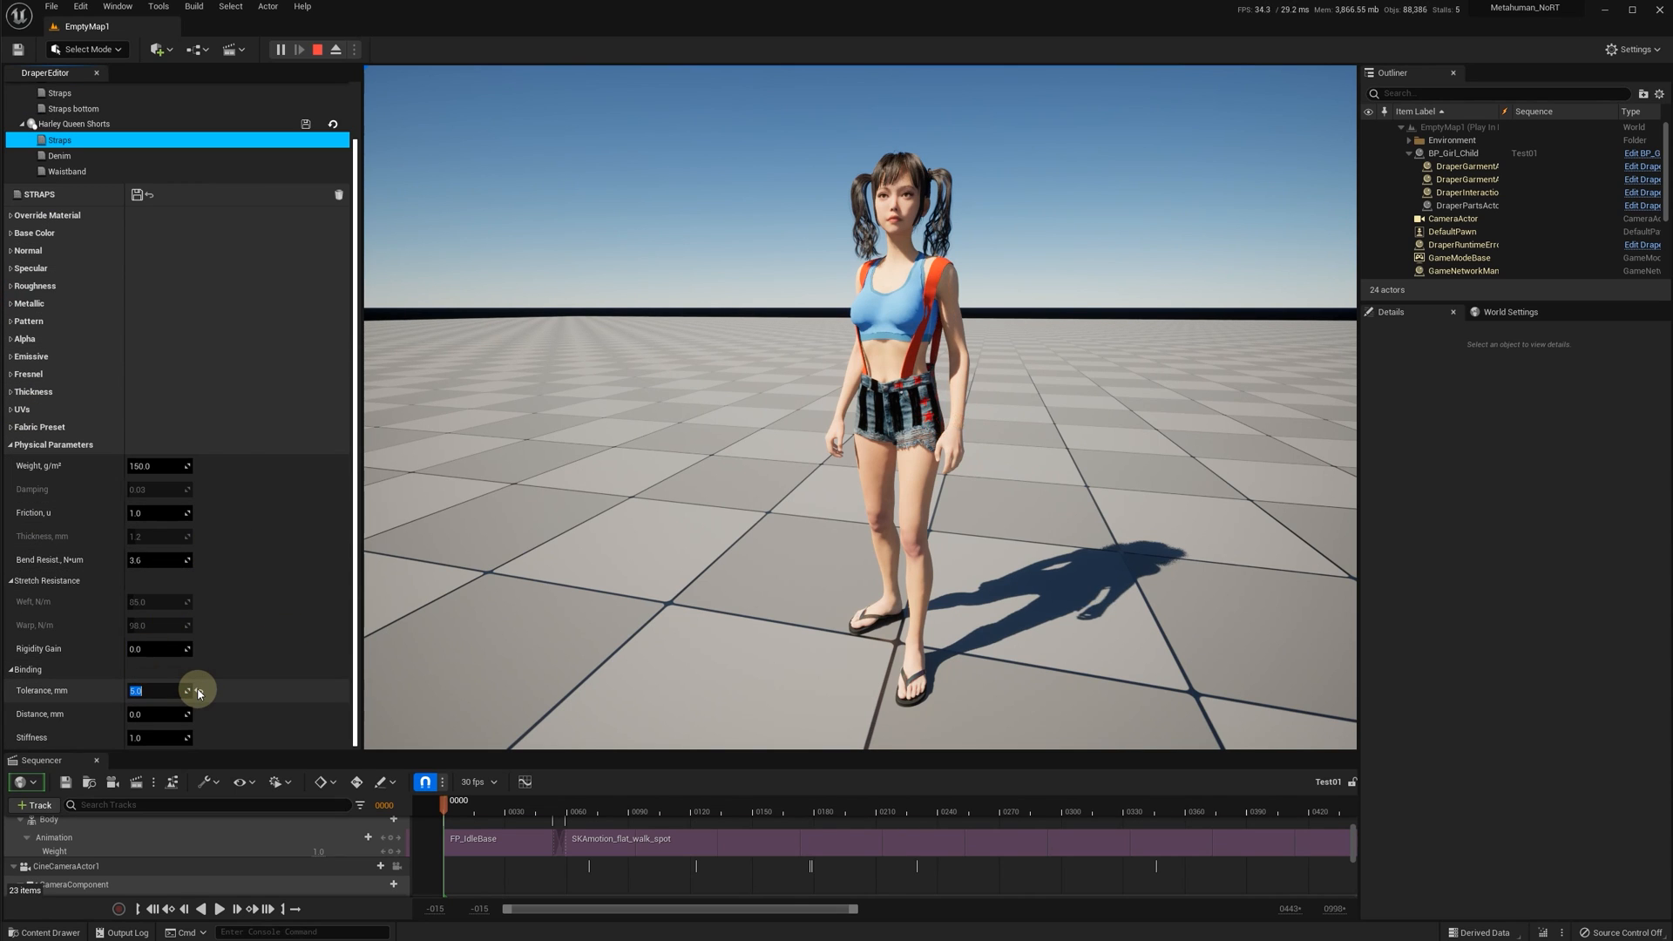
- Pull the shorts' strap off the shoulder to test its hold, restore the strap's placement and end the simulation
click(952, 288)
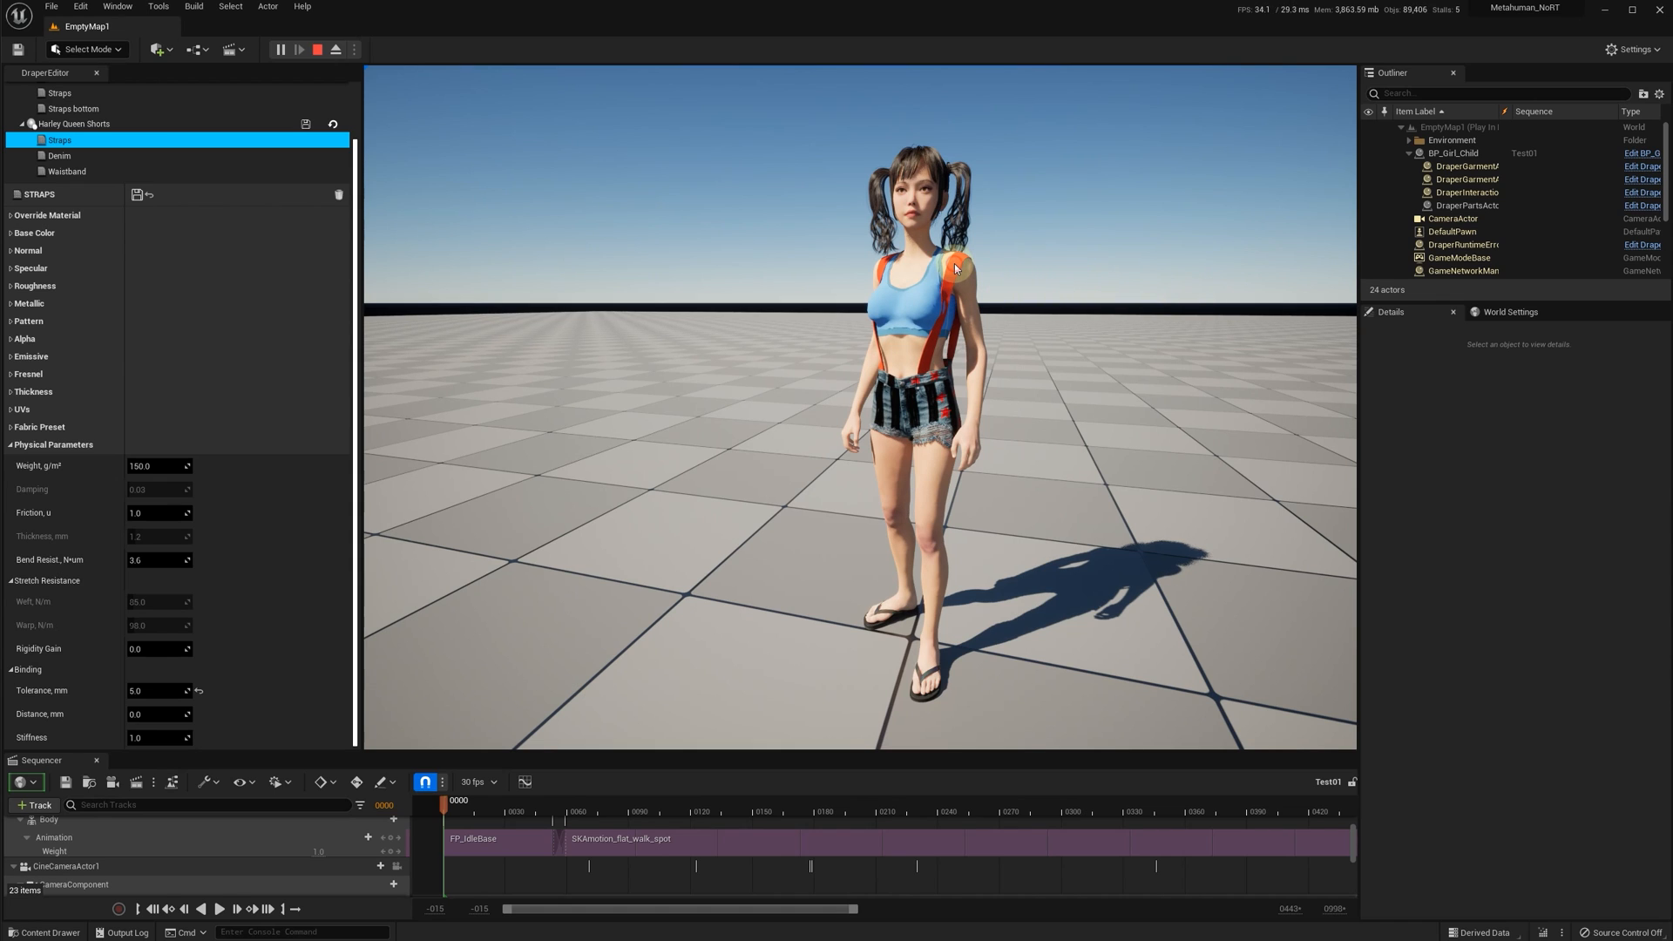
key(shift+b)
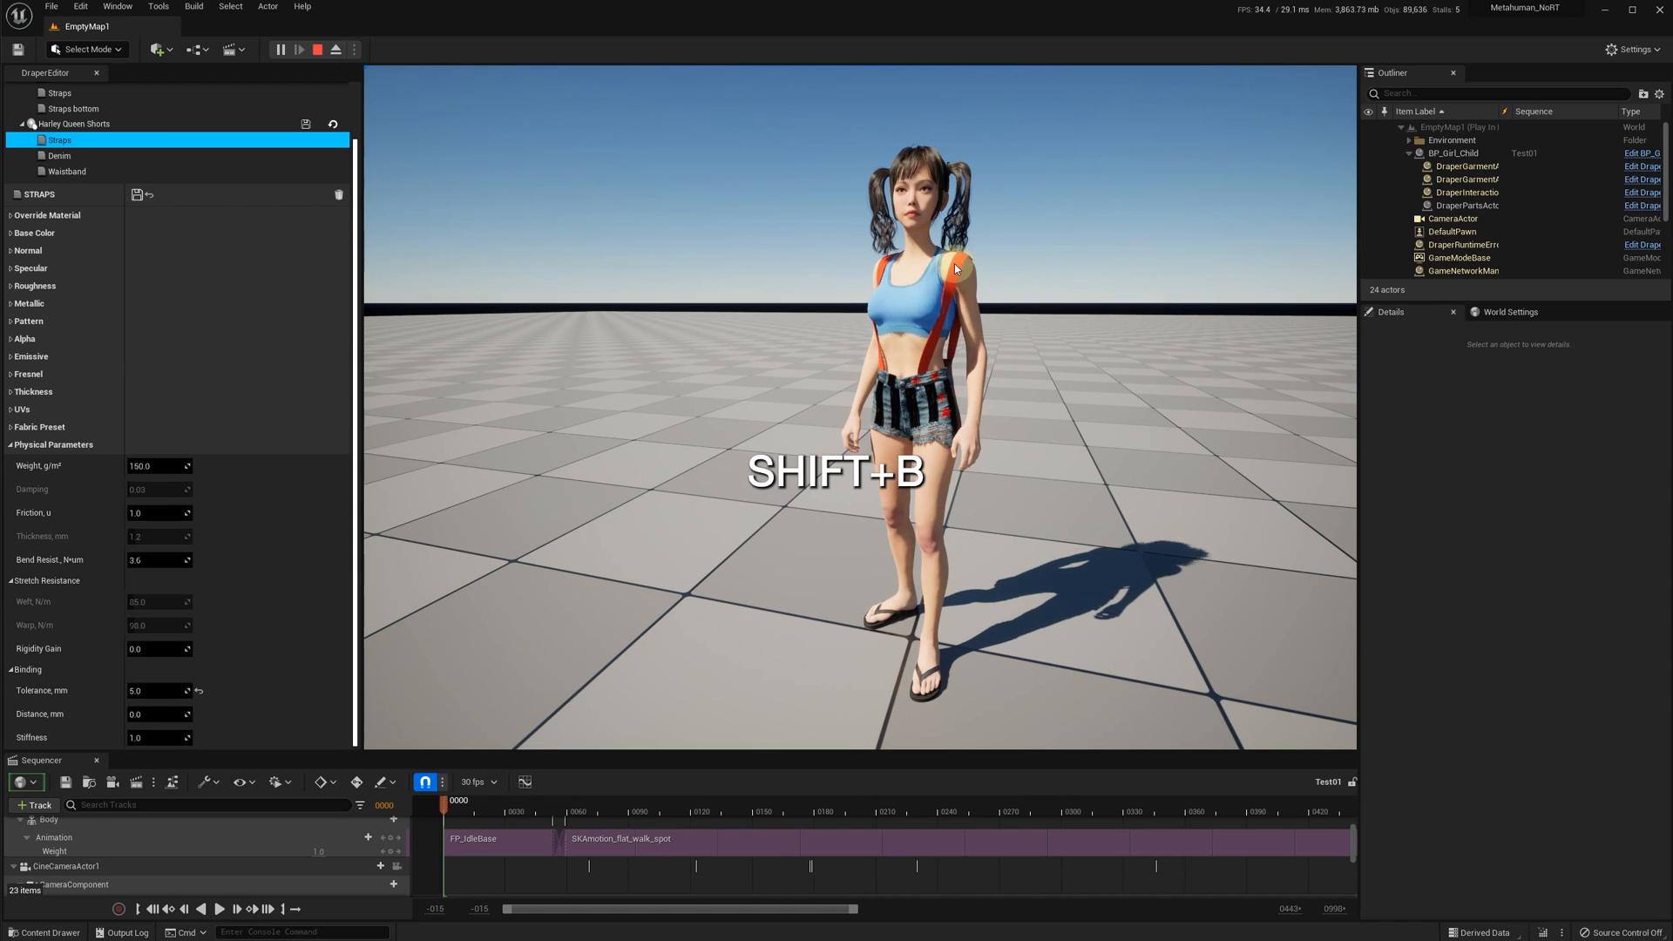
drag(955, 263, 915, 237)
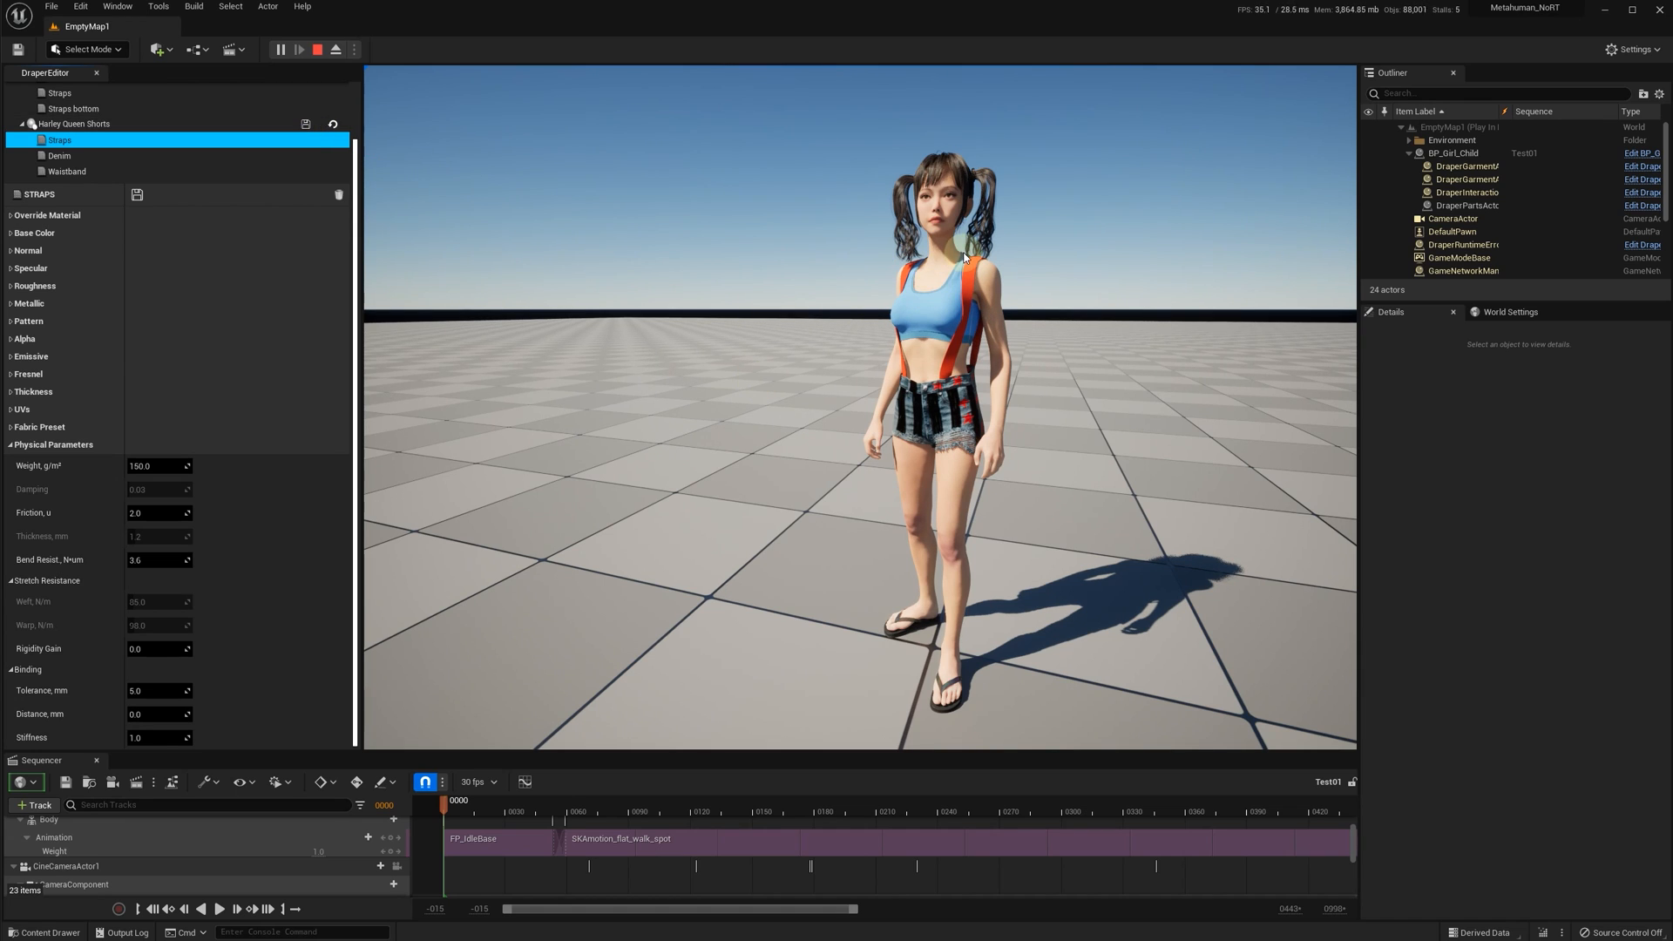
drag(966, 263, 990, 259)
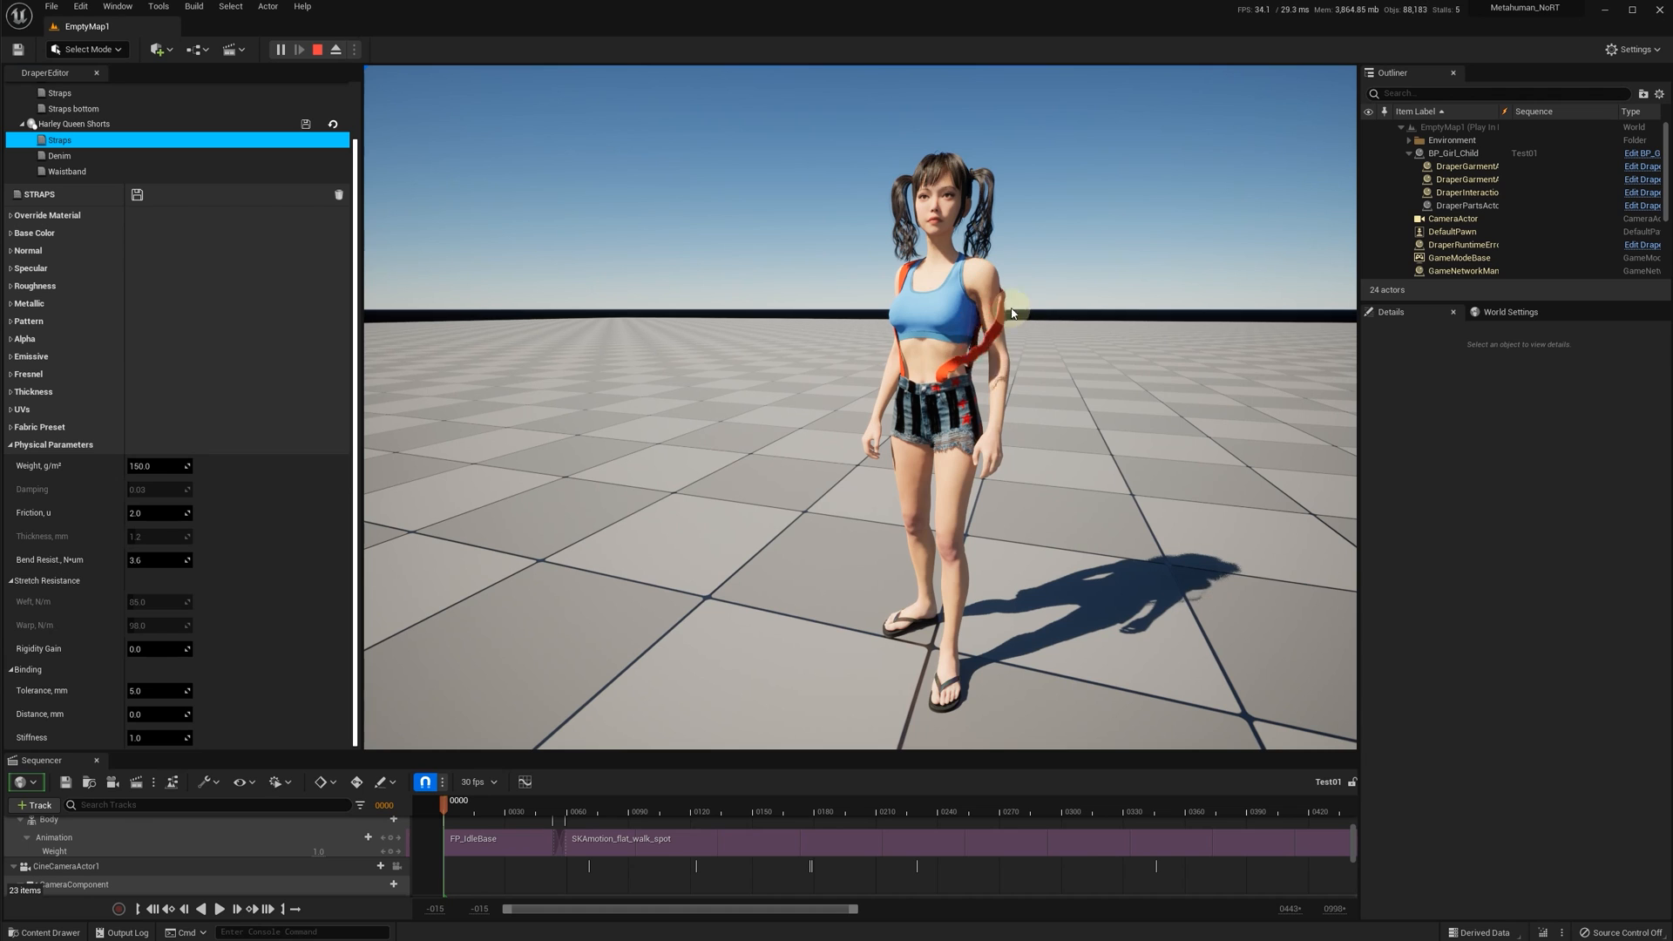
key(shift+b)
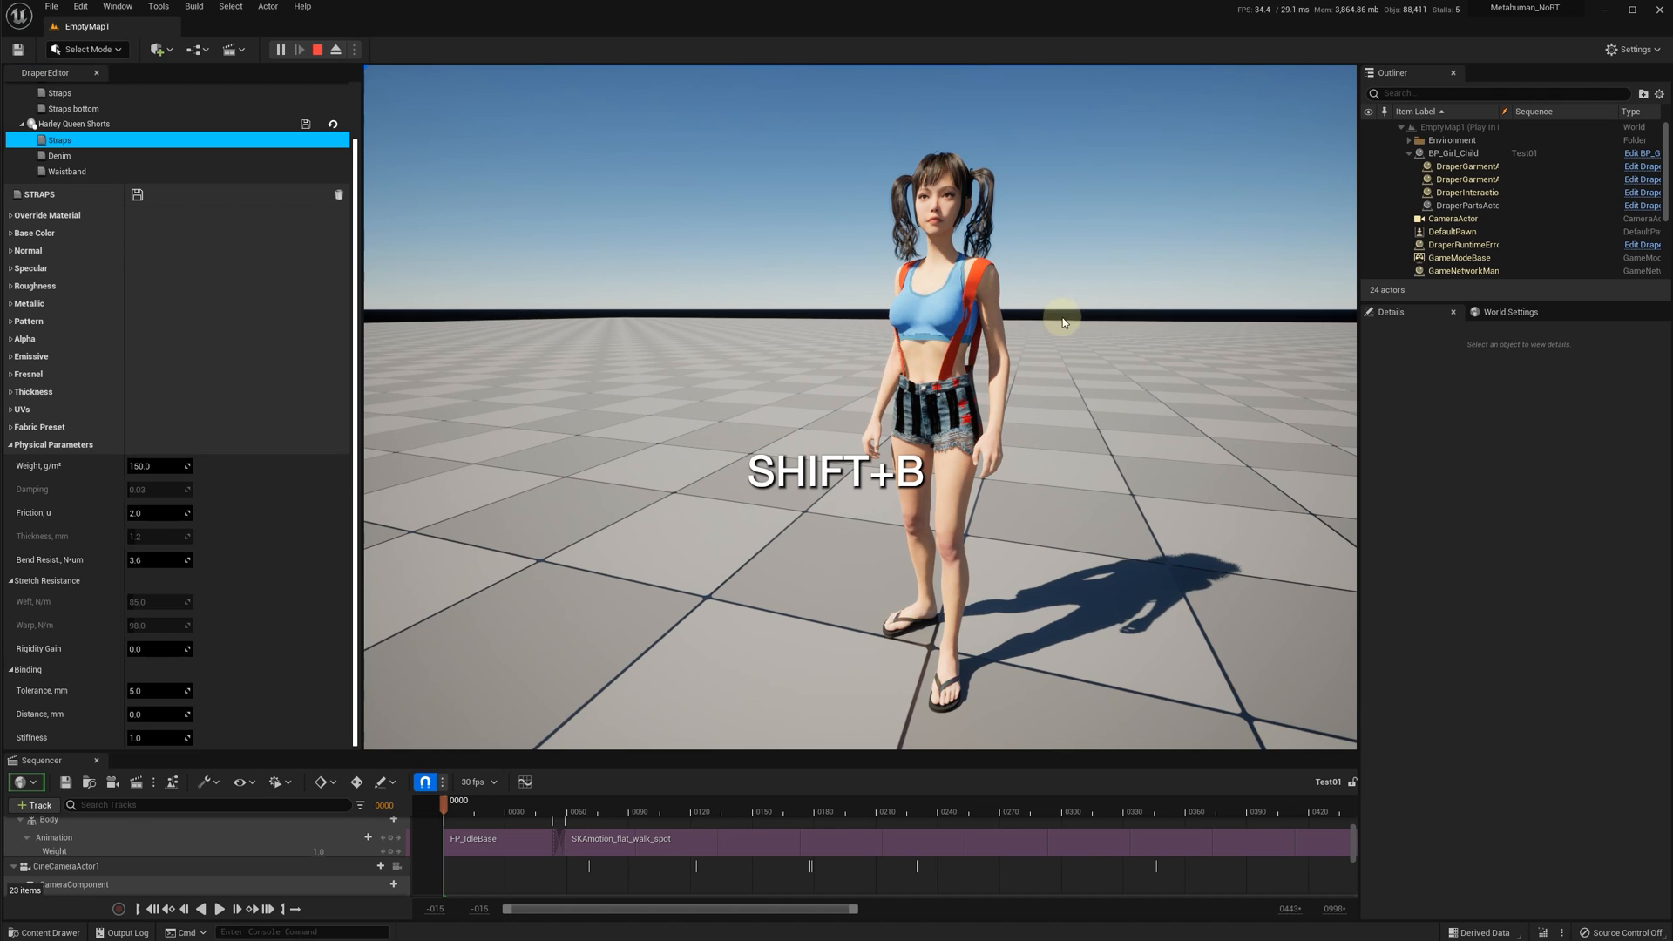
key(Escape)
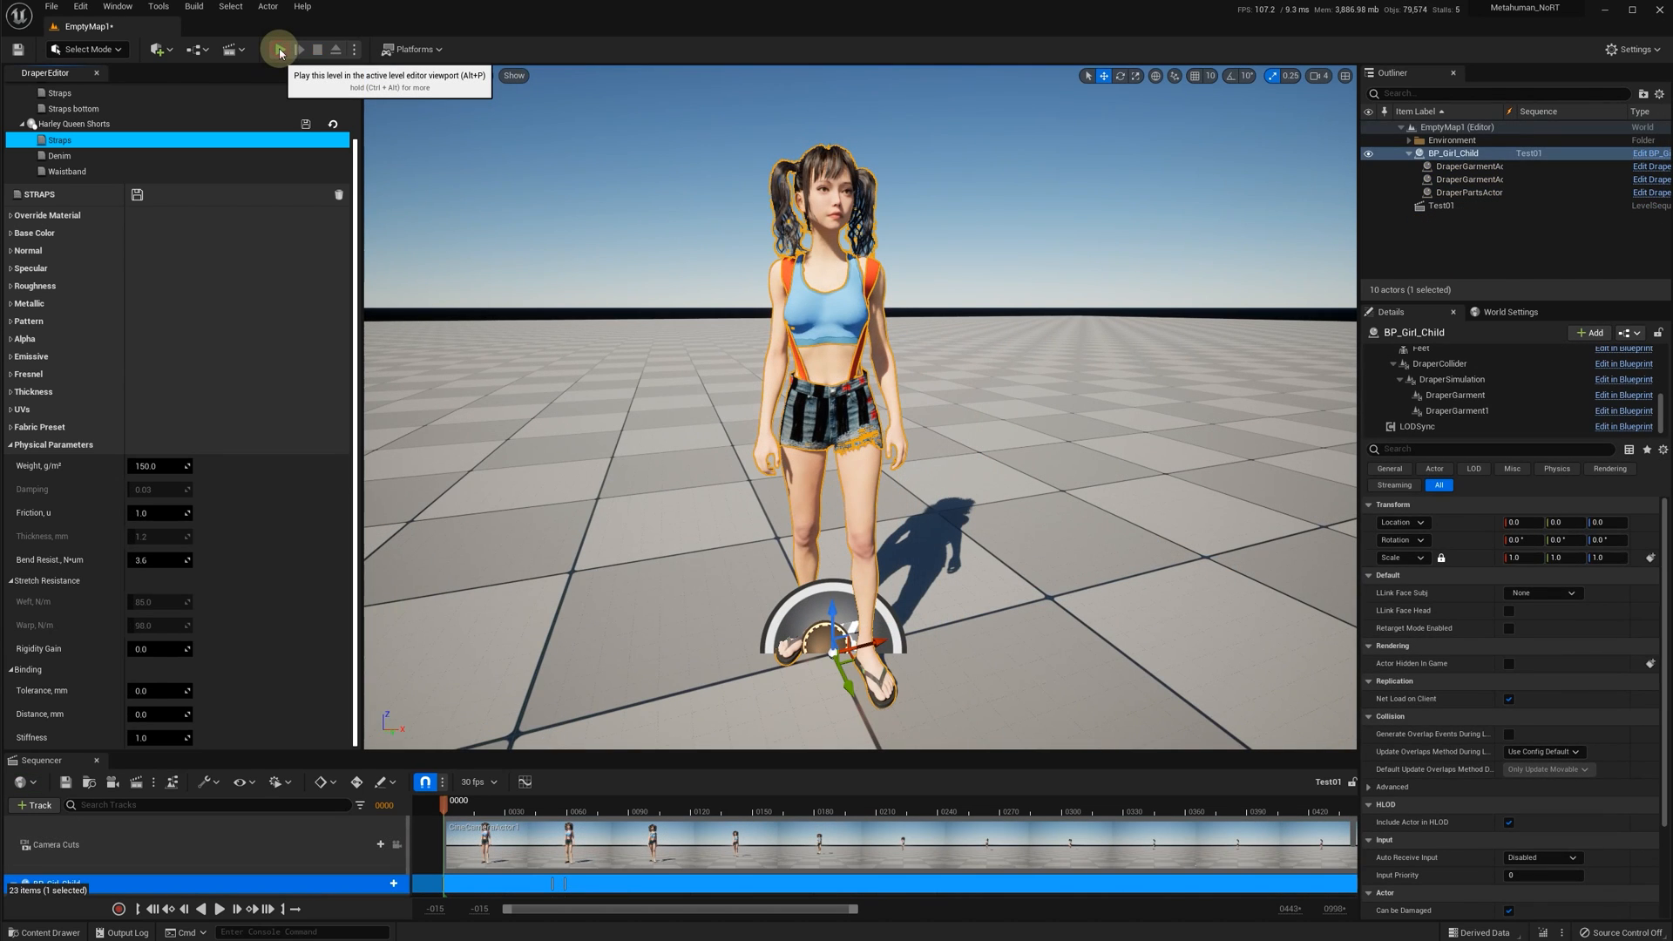
- Run the simulation and play the walk sequence to check the unbound straps, then stop and return to frame 0
click(281, 51)
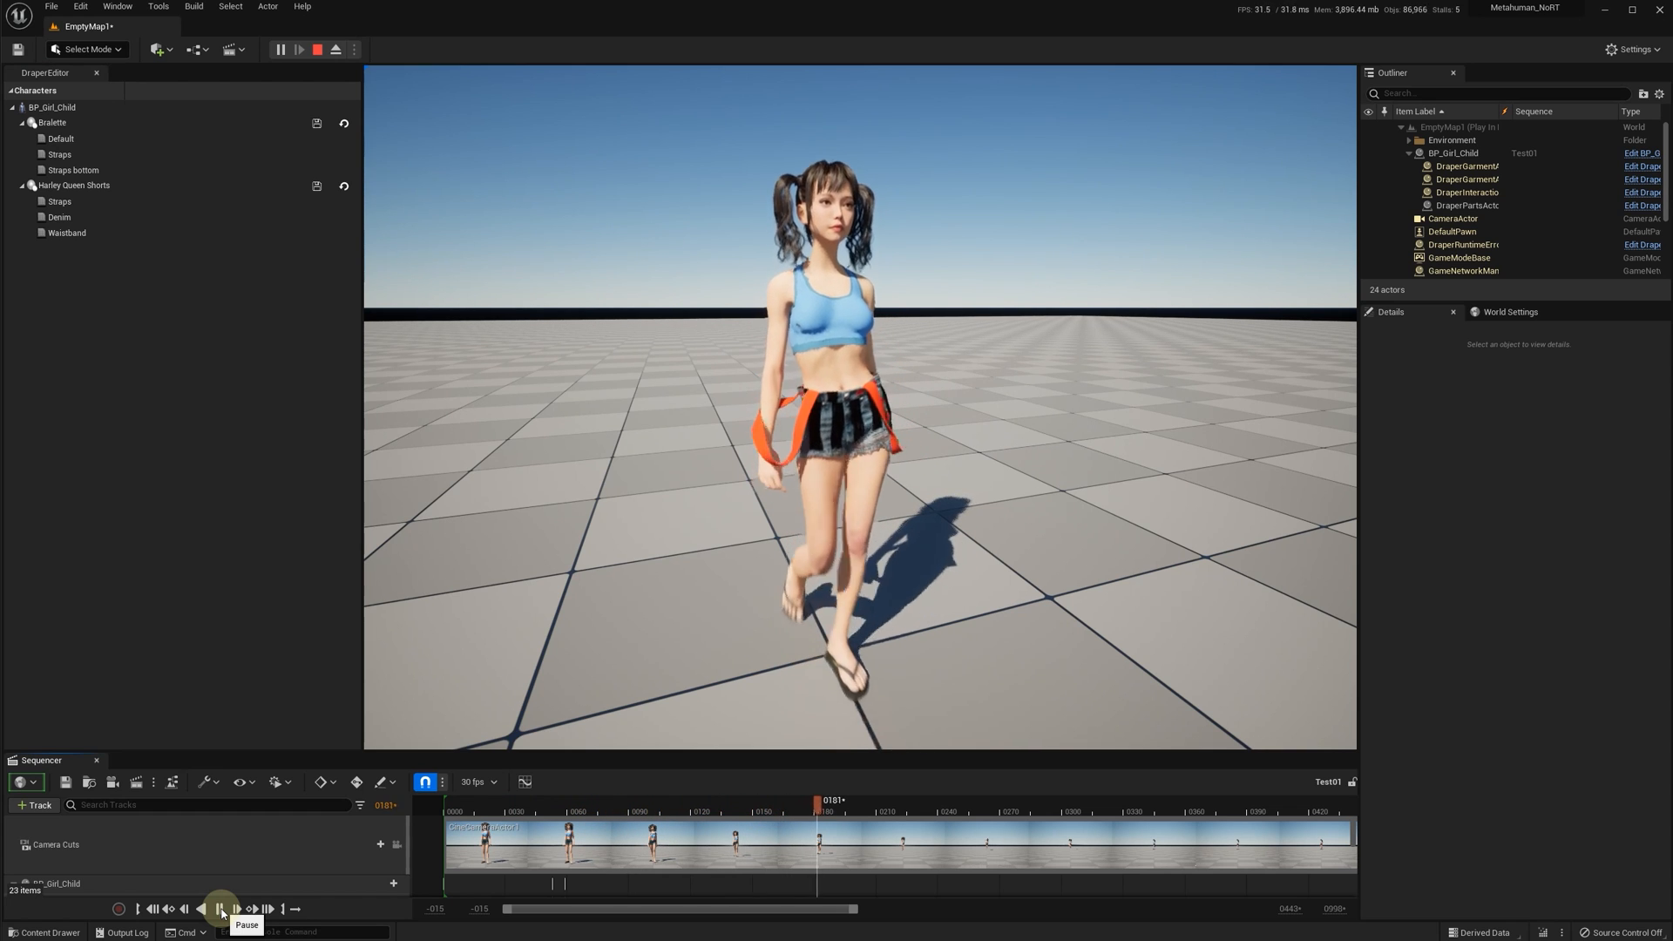
click(221, 909)
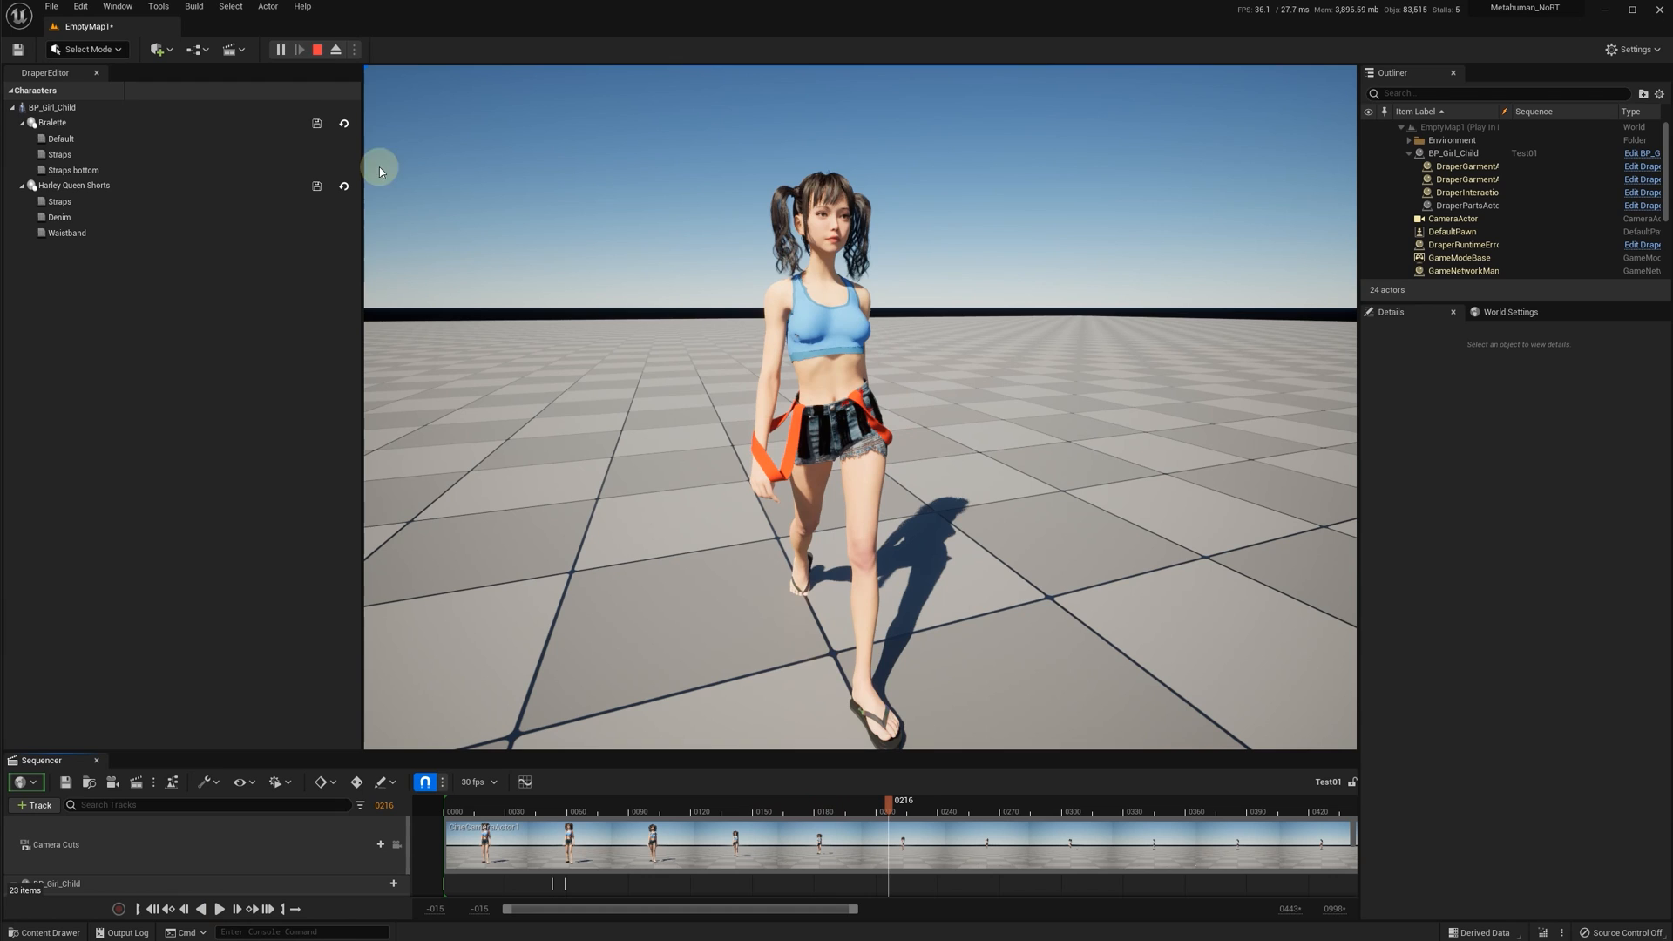
click(317, 50)
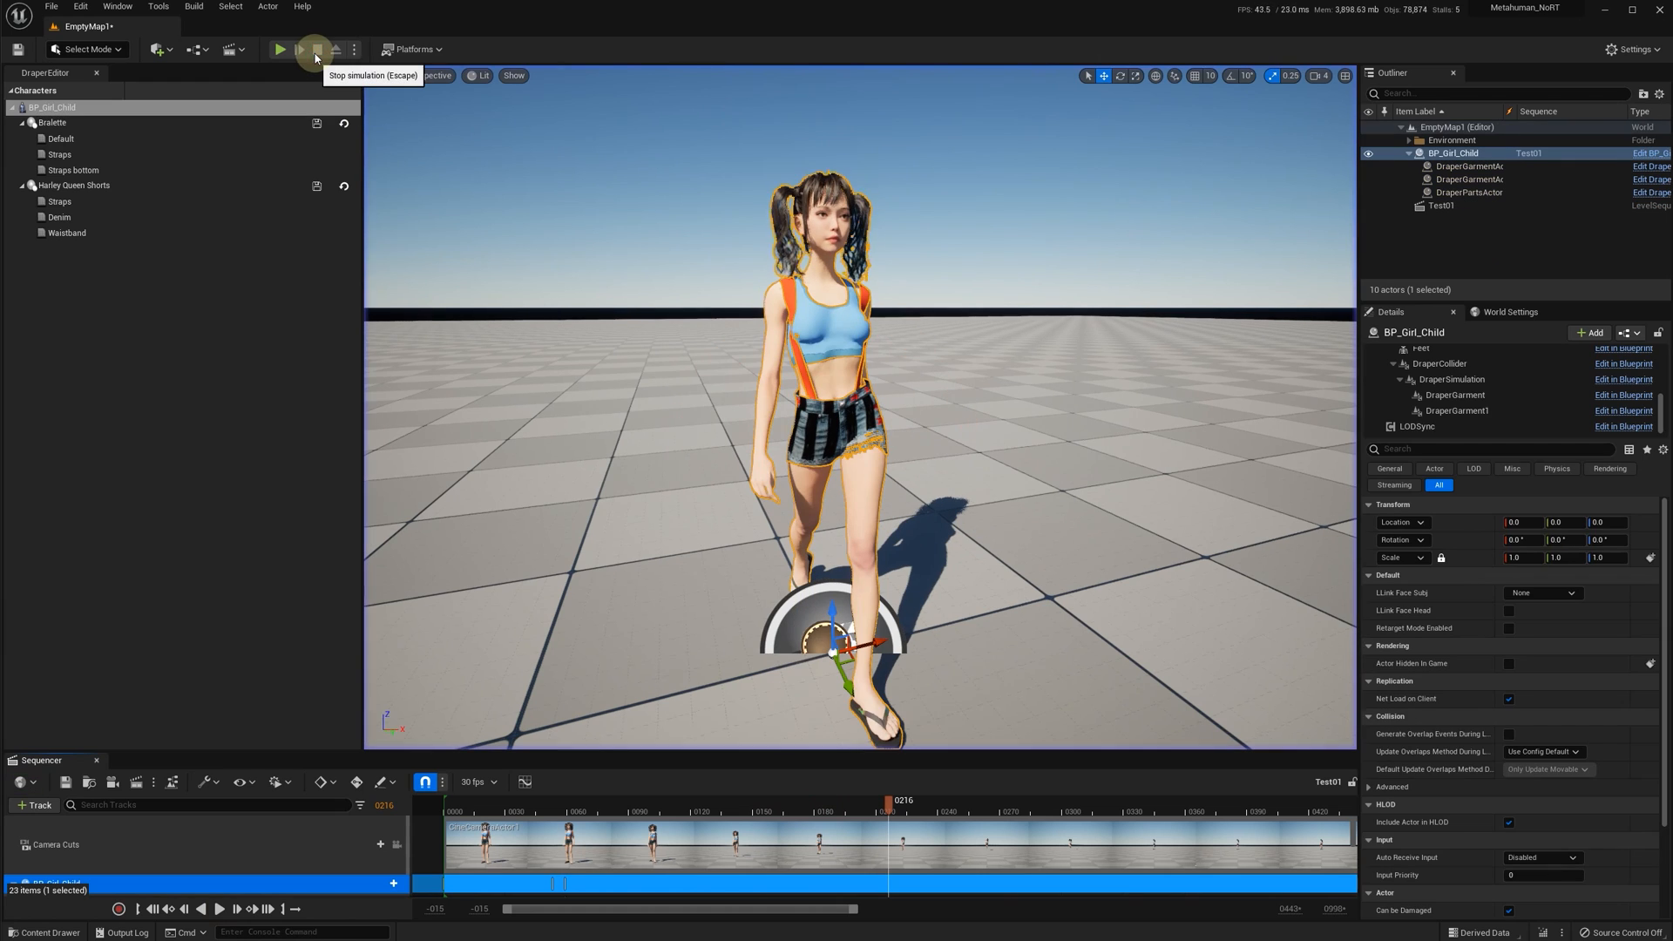
click(158, 909)
- Set the shorts' Straps binding tolerance to 5 mm and distance to 11 mm, lower the stiffness, and save the fabric
click(59, 201)
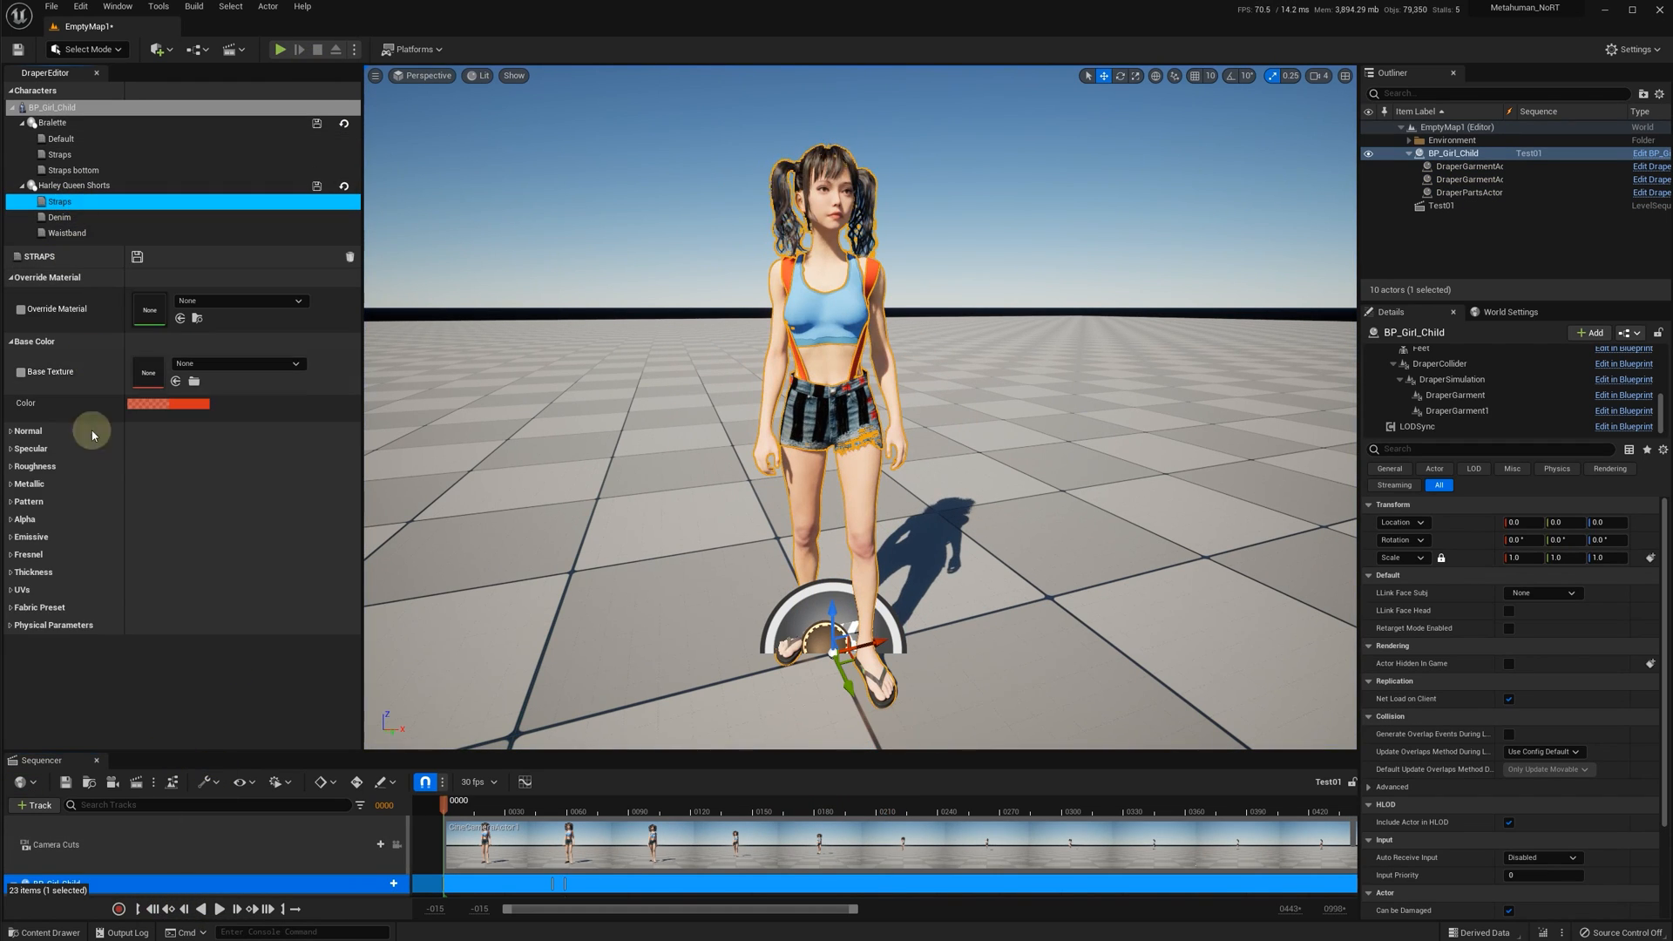
click(18, 625)
scroll(163, 675, down, 3)
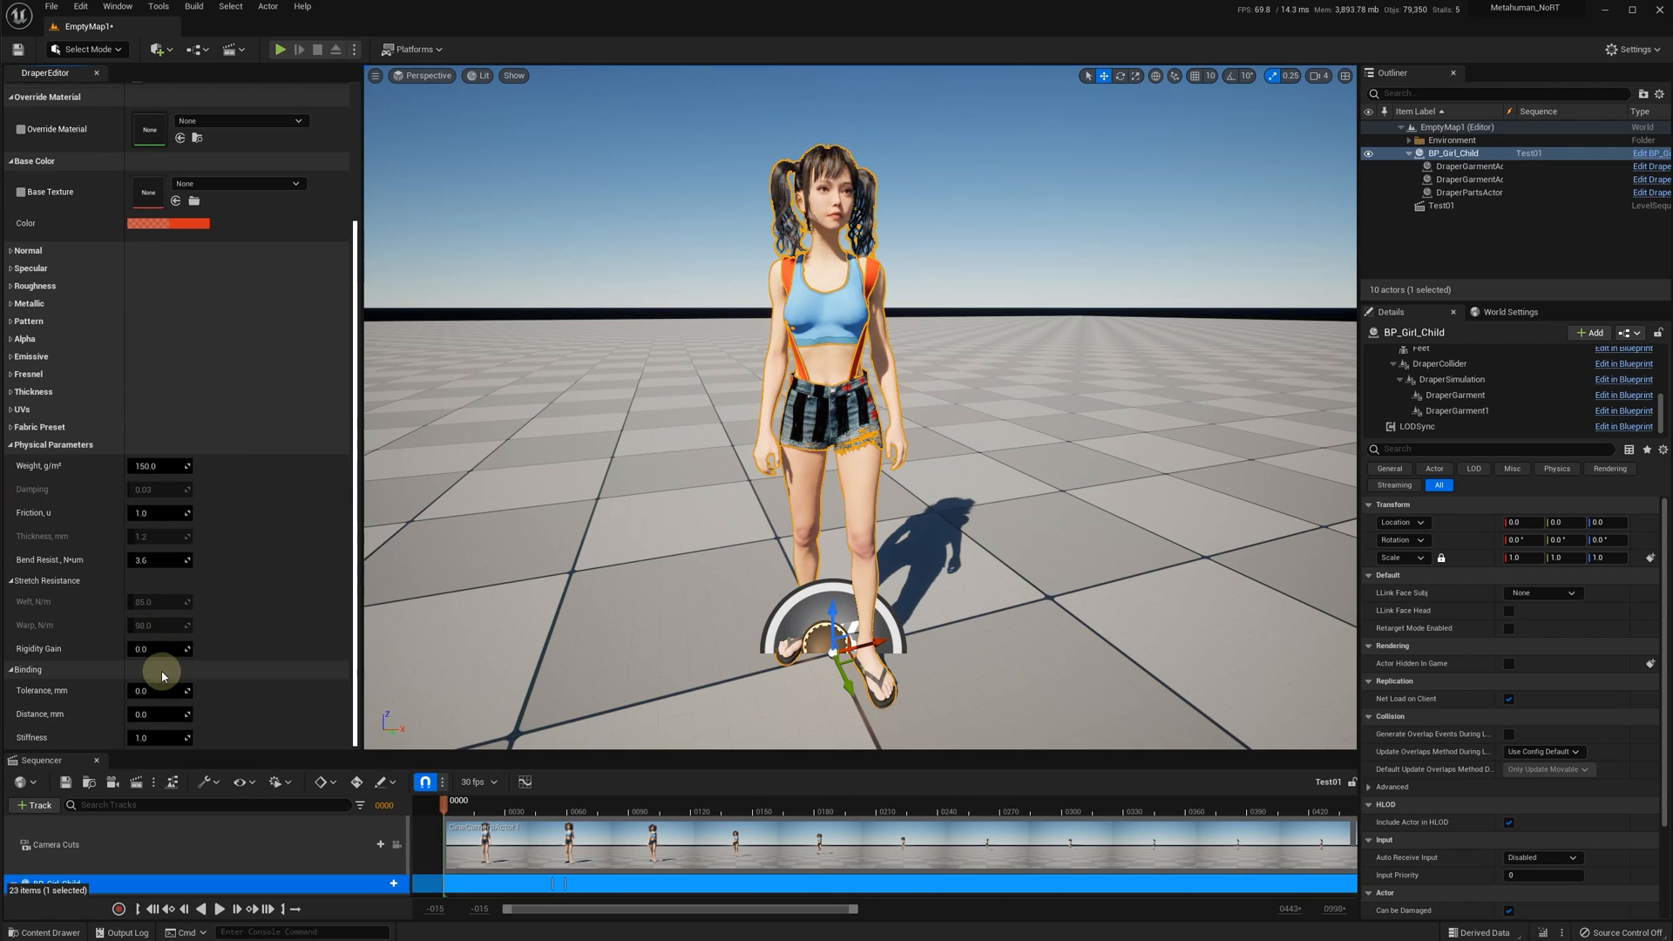
key(Return)
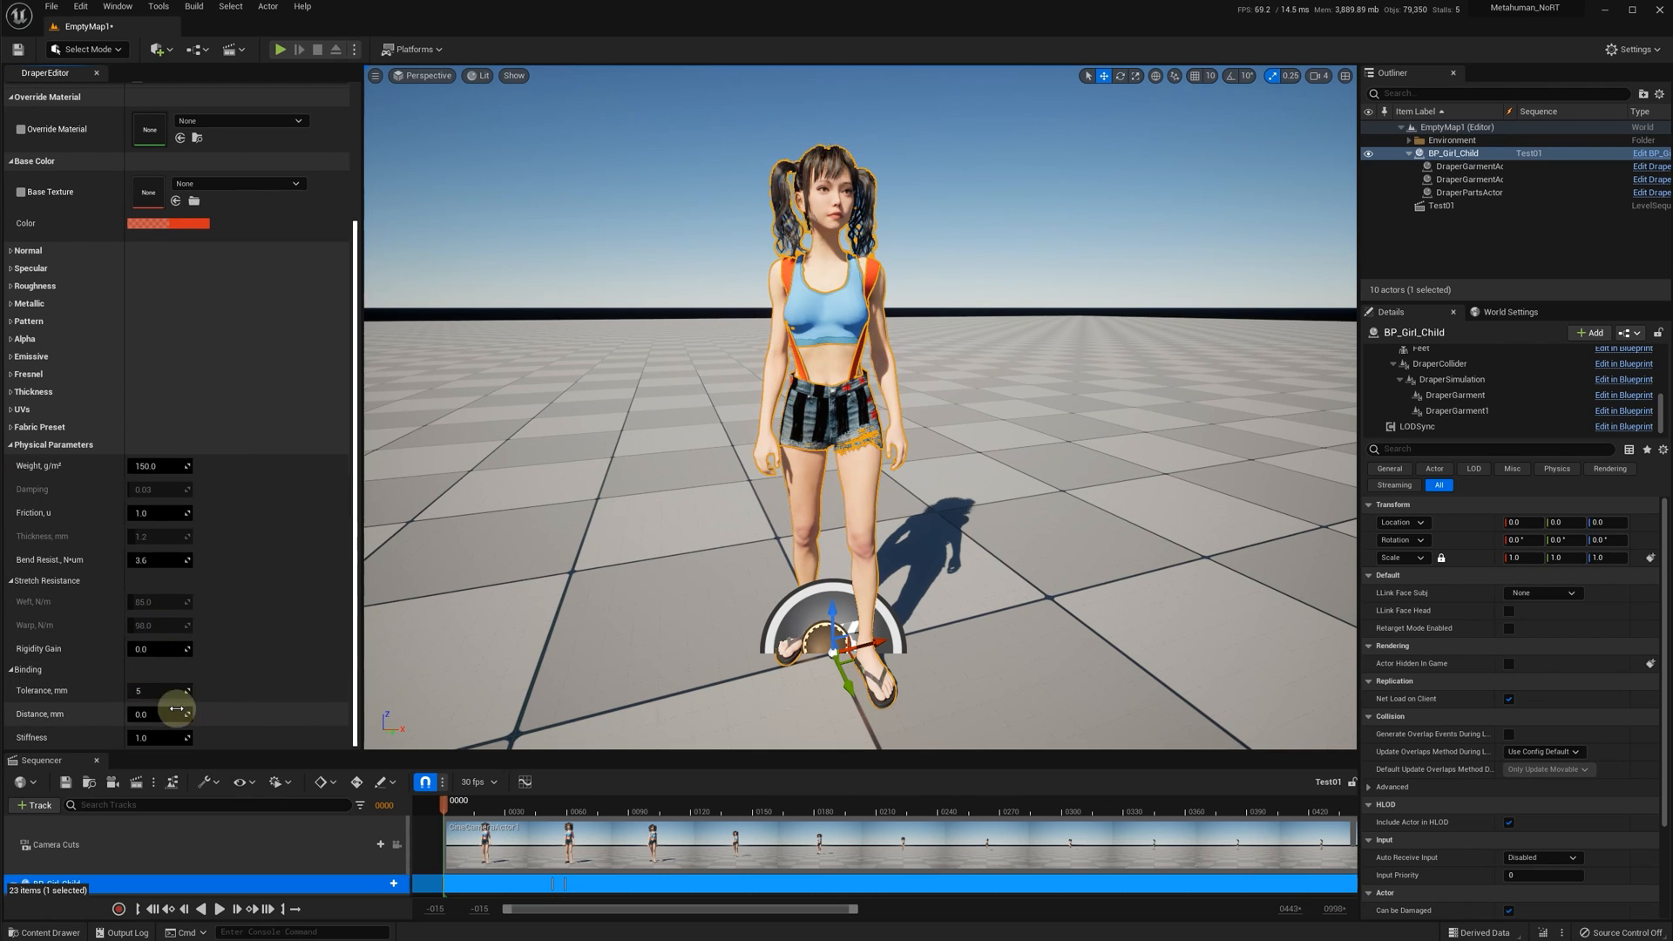
text(11)
click(149, 737)
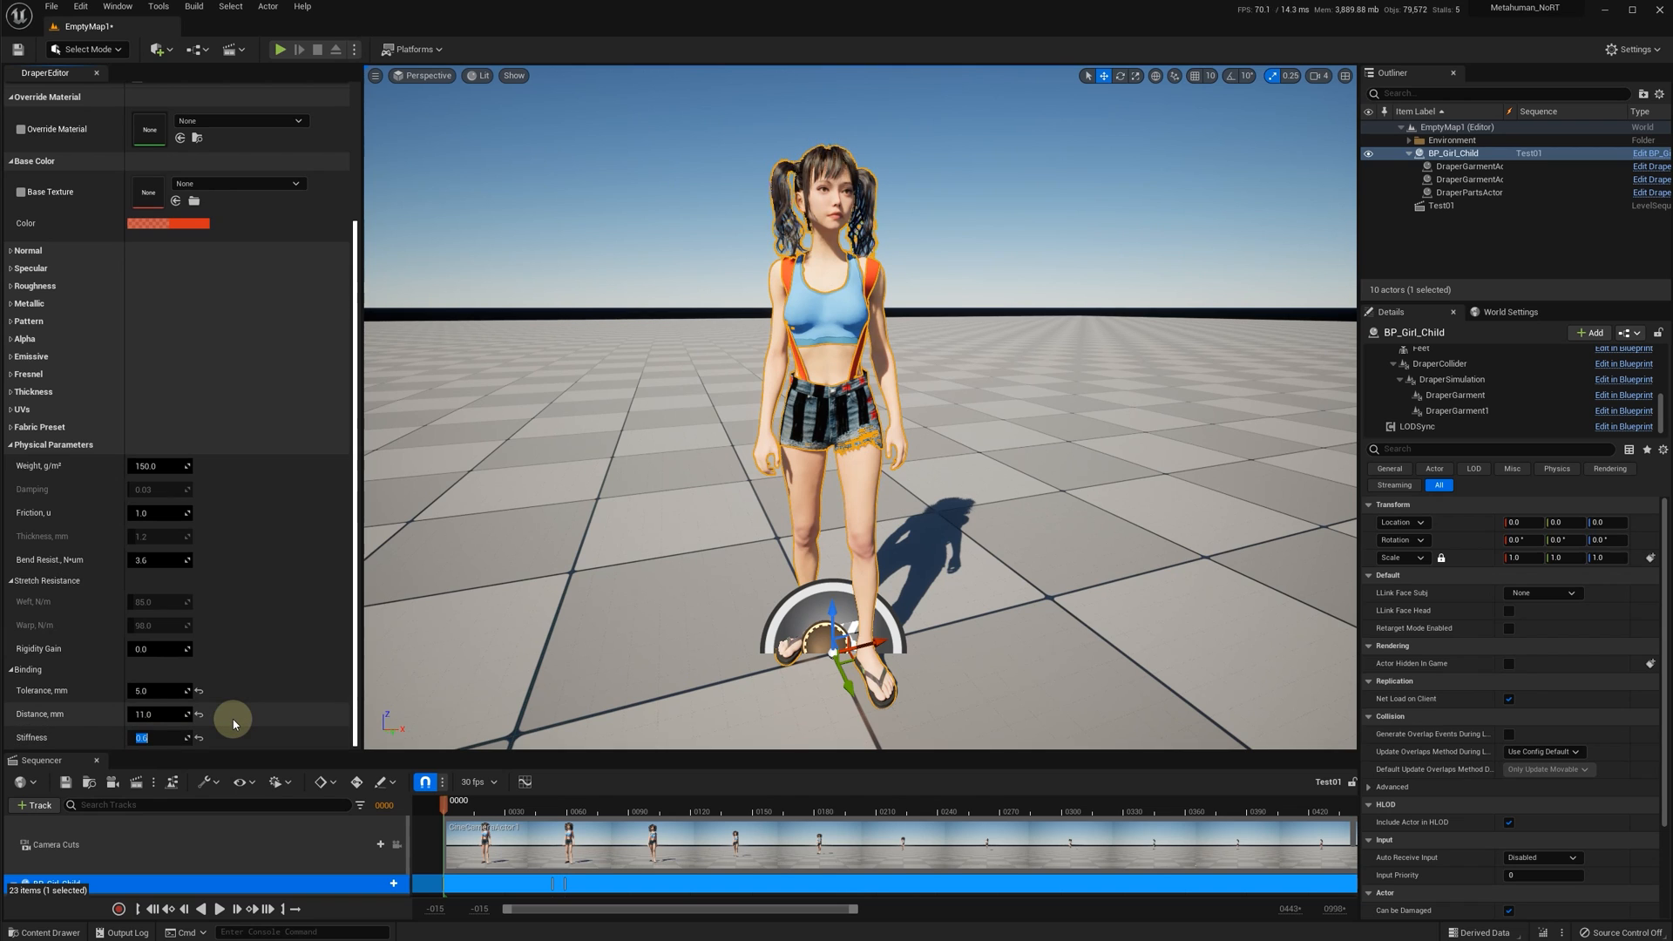
scroll(232, 328, up, 3)
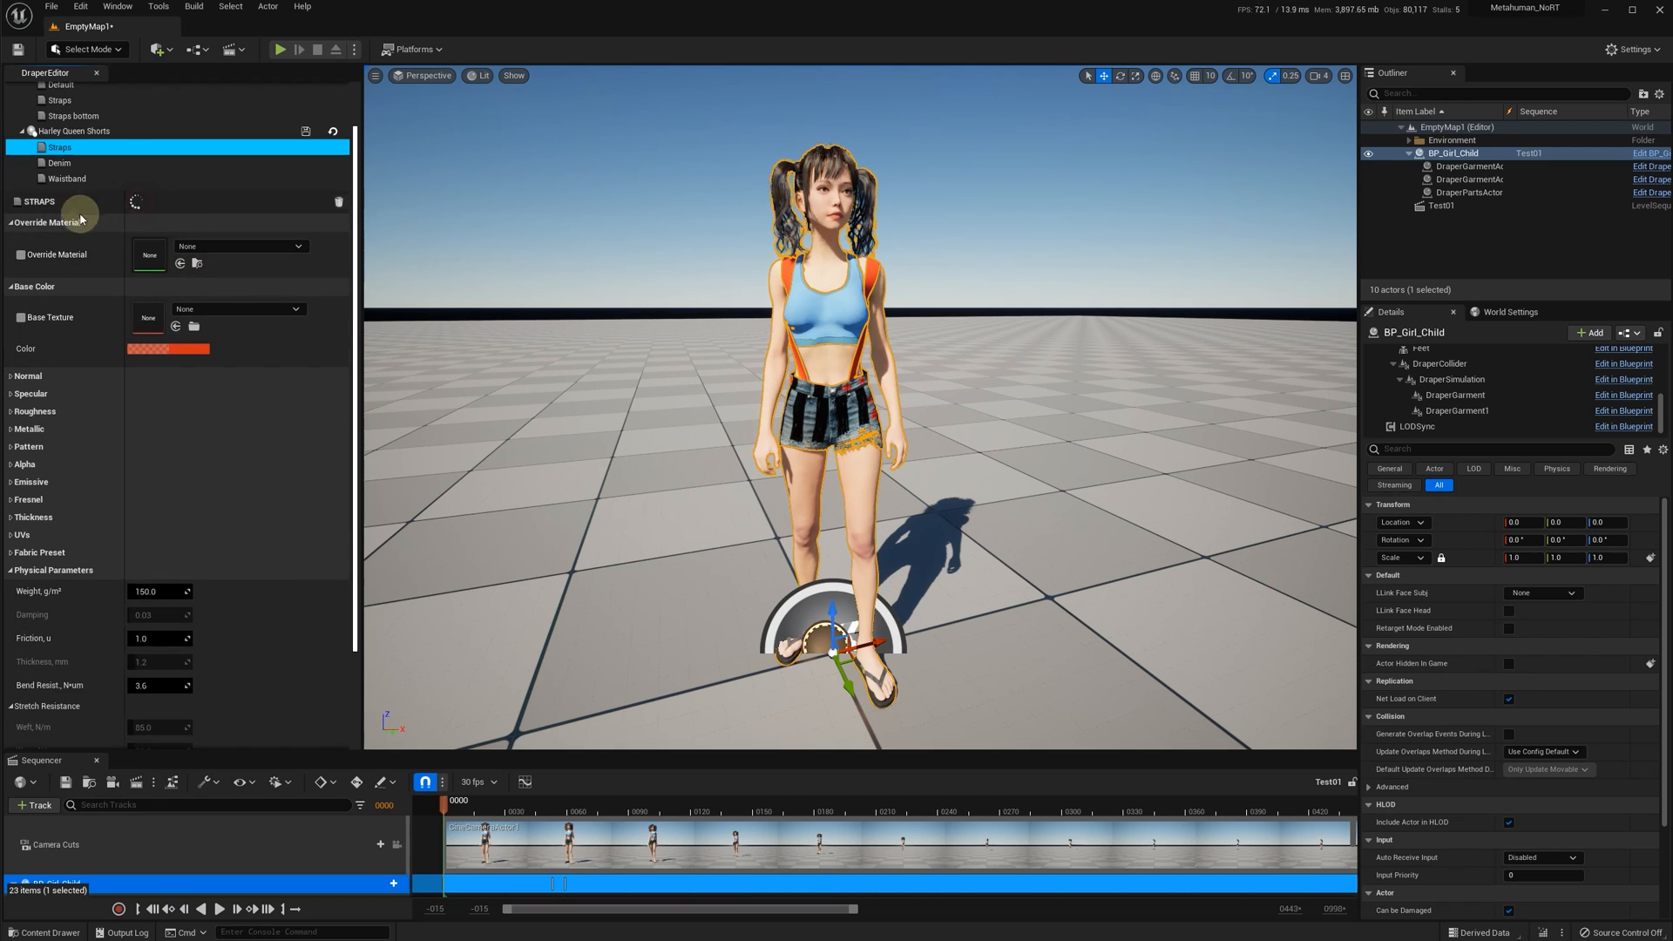
click(17, 222)
click(18, 240)
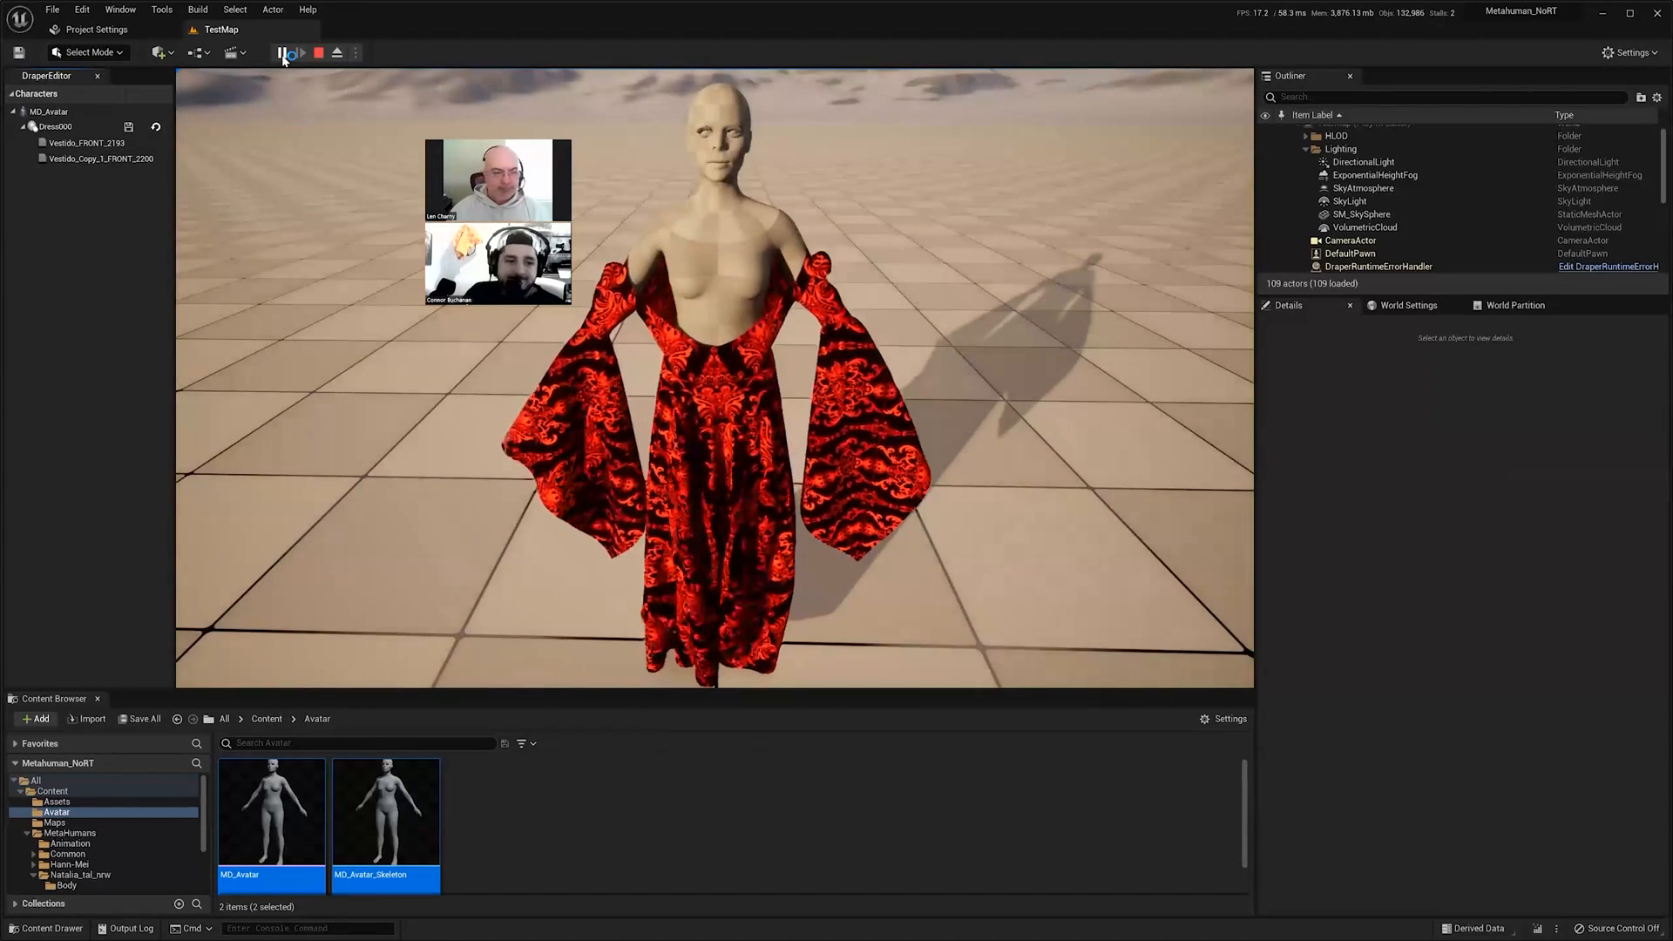
- Stop the dress simulation, set the binding tolerance of Sleves_FRONT_158132 to 22 mm and save that fabric
click(318, 53)
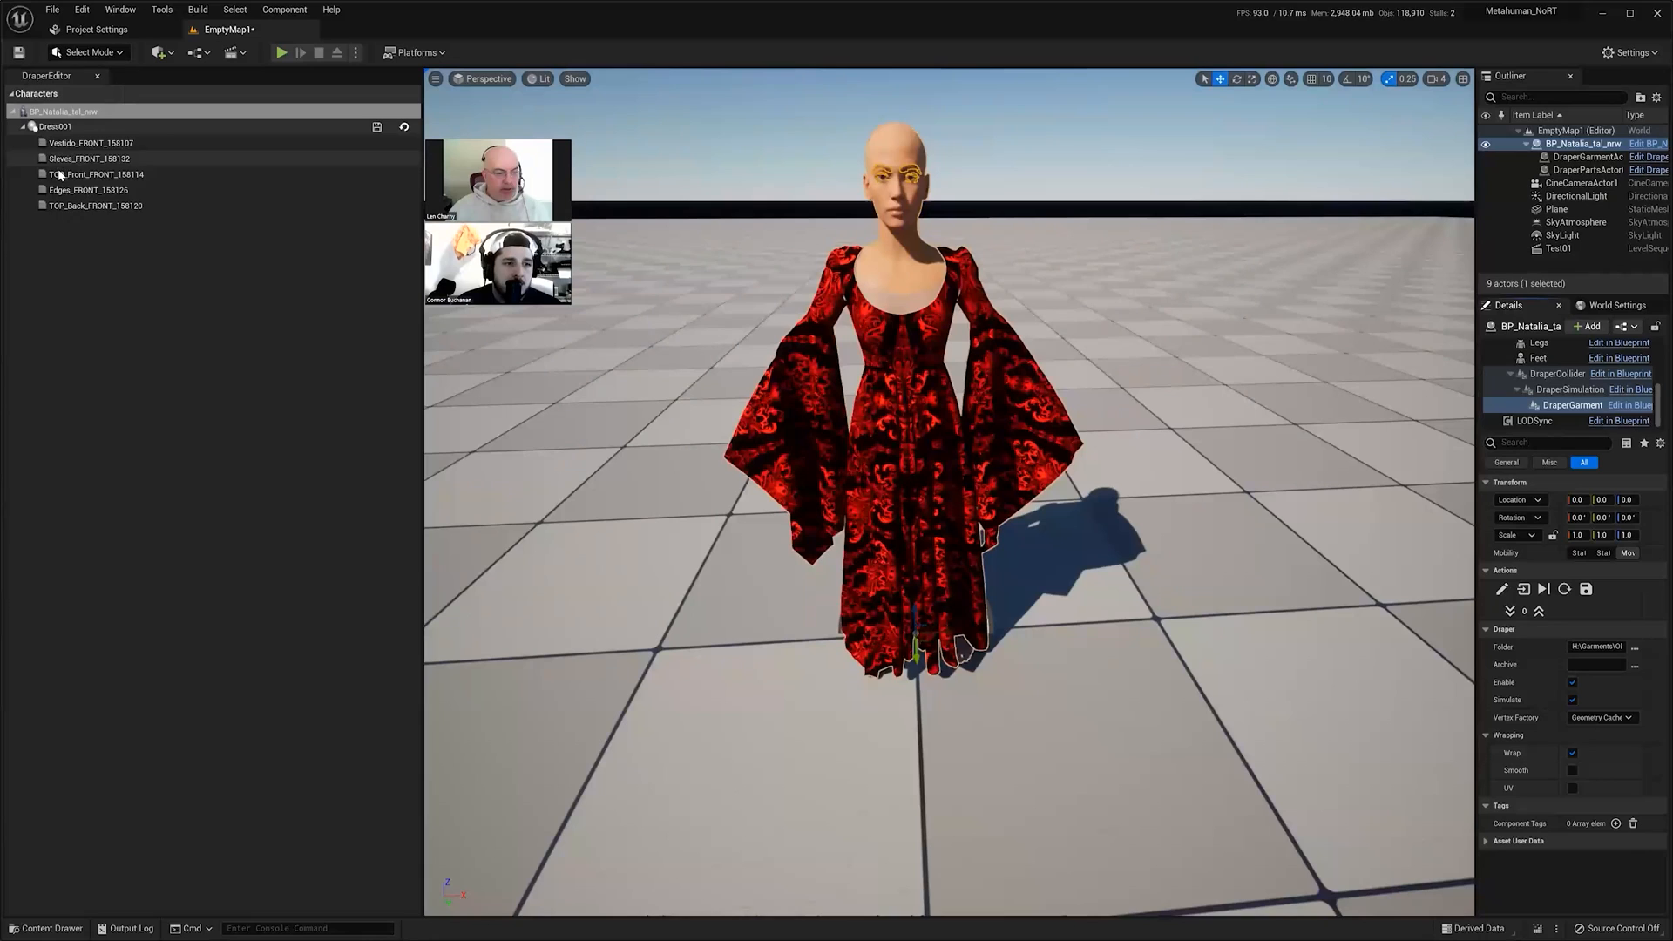
click(58, 159)
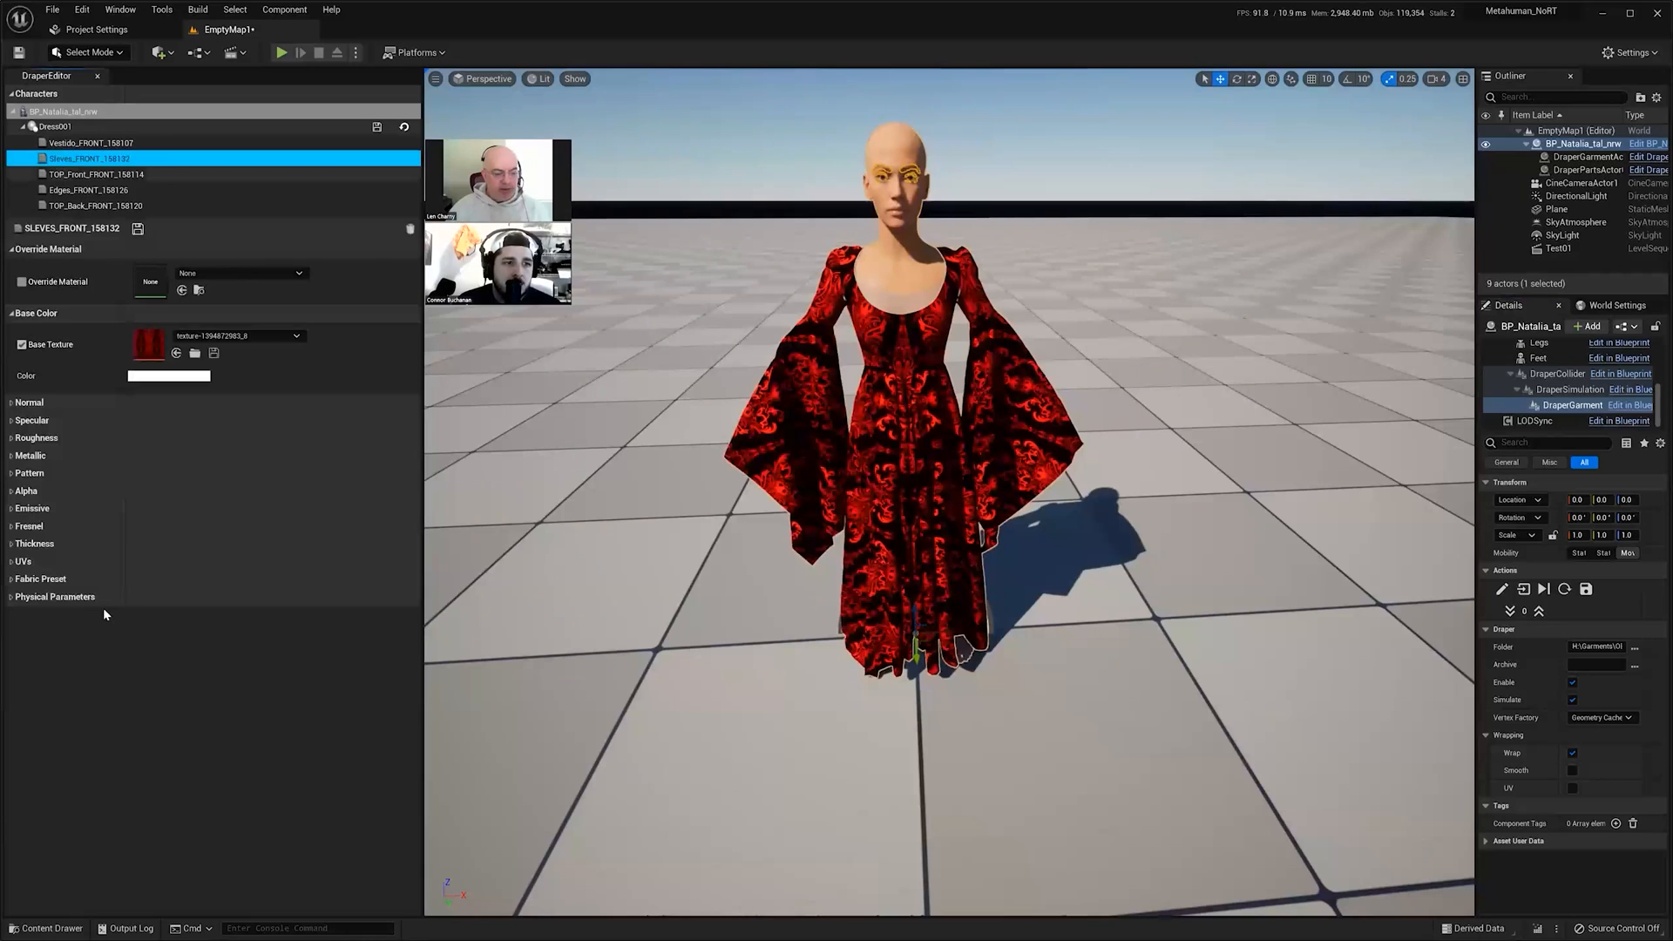
click(12, 598)
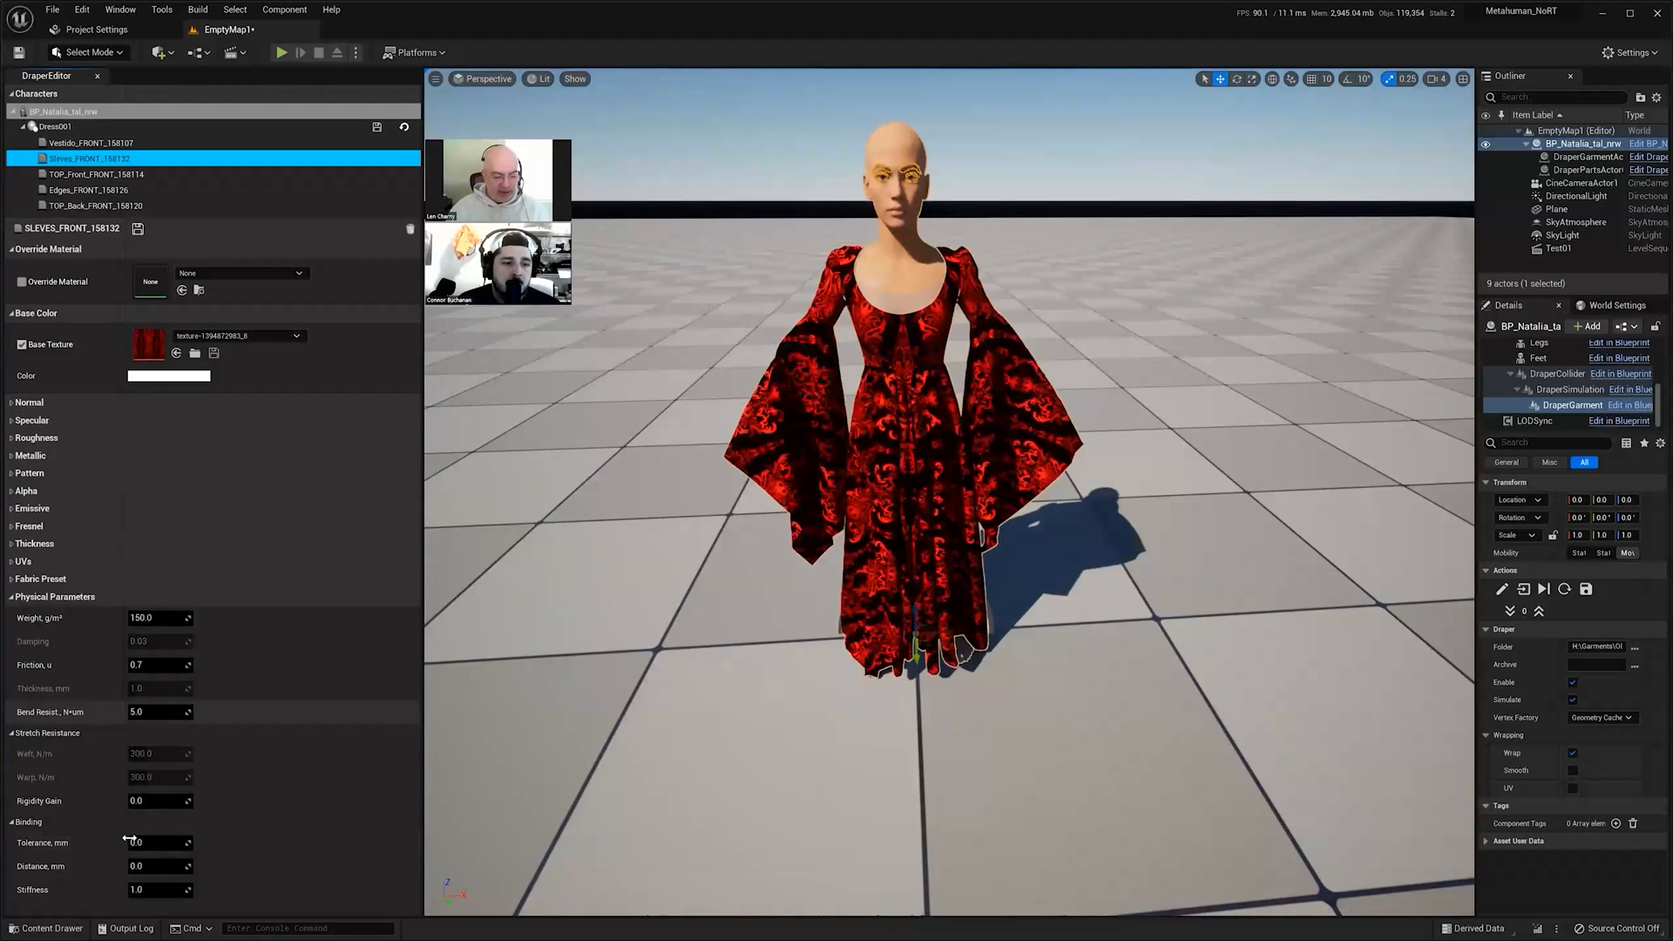
text(22)
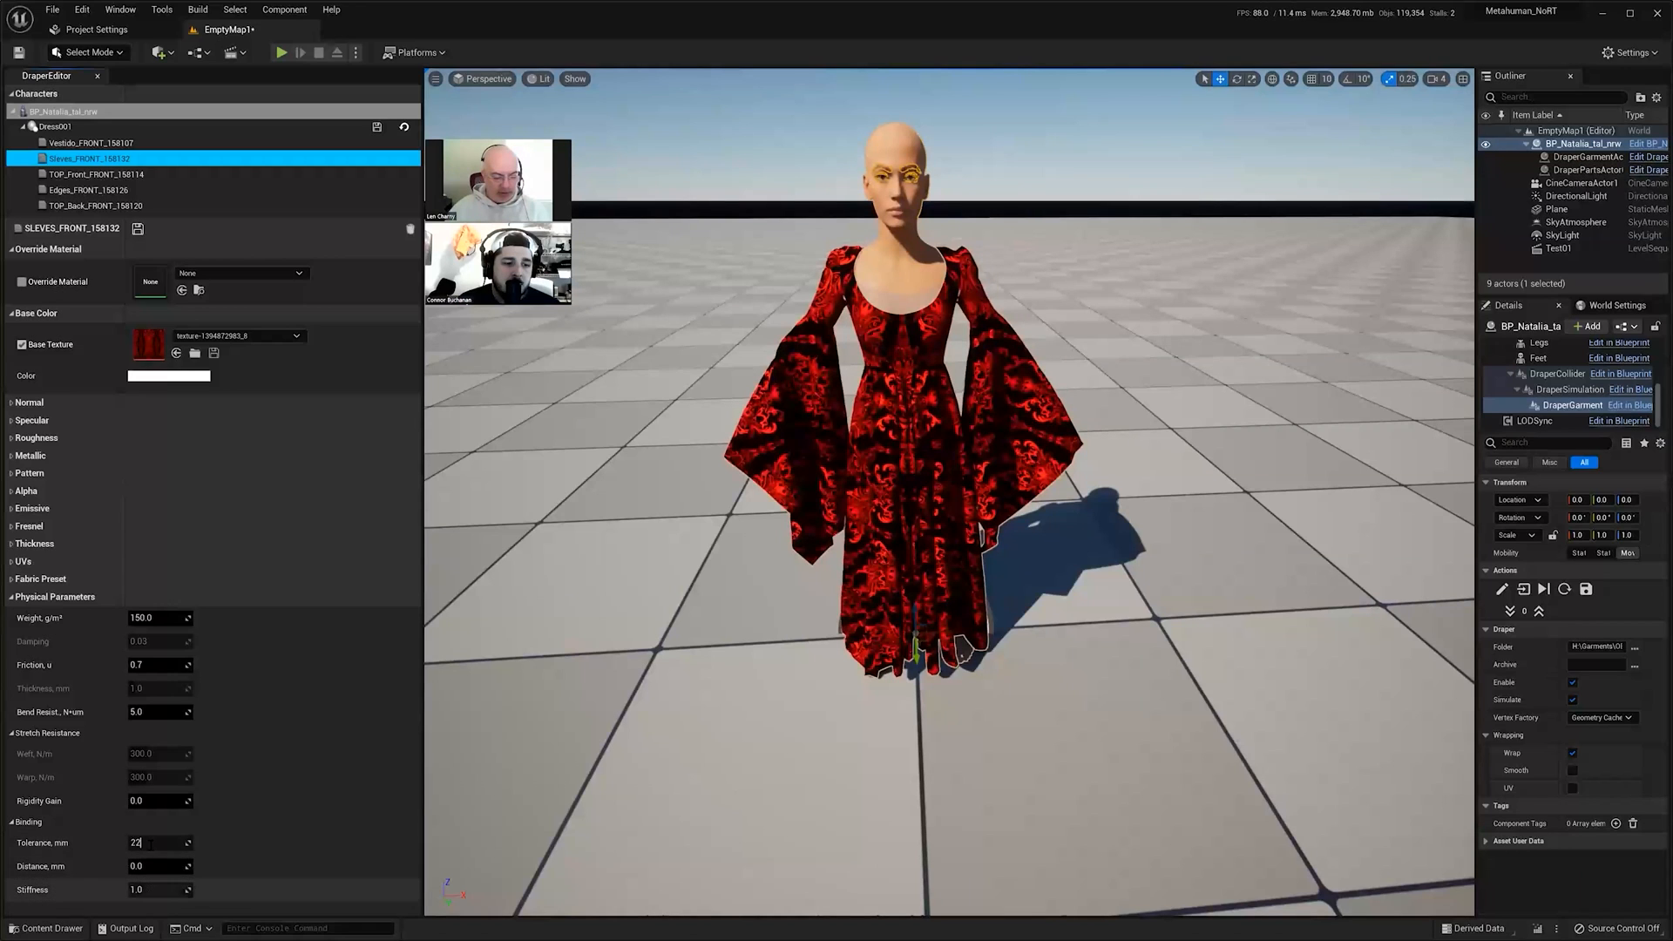
key(Return)
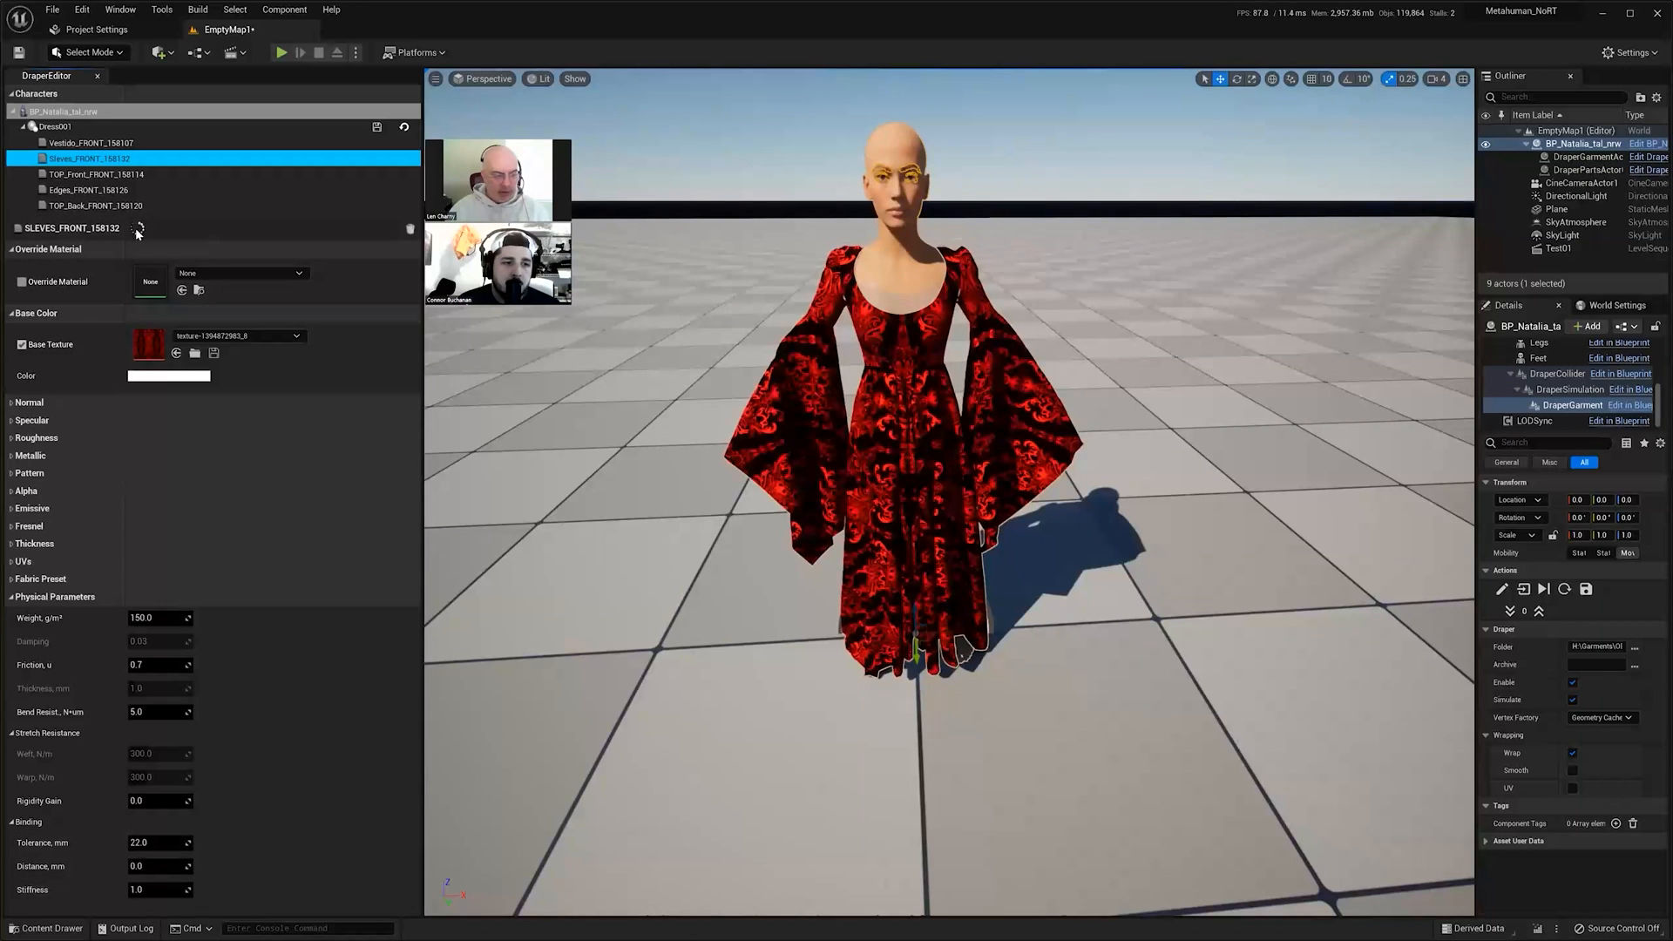
- Set the binding tolerance of the dress's TOP_Front_FRONT_158114 fabric to 36 mm
click(97, 176)
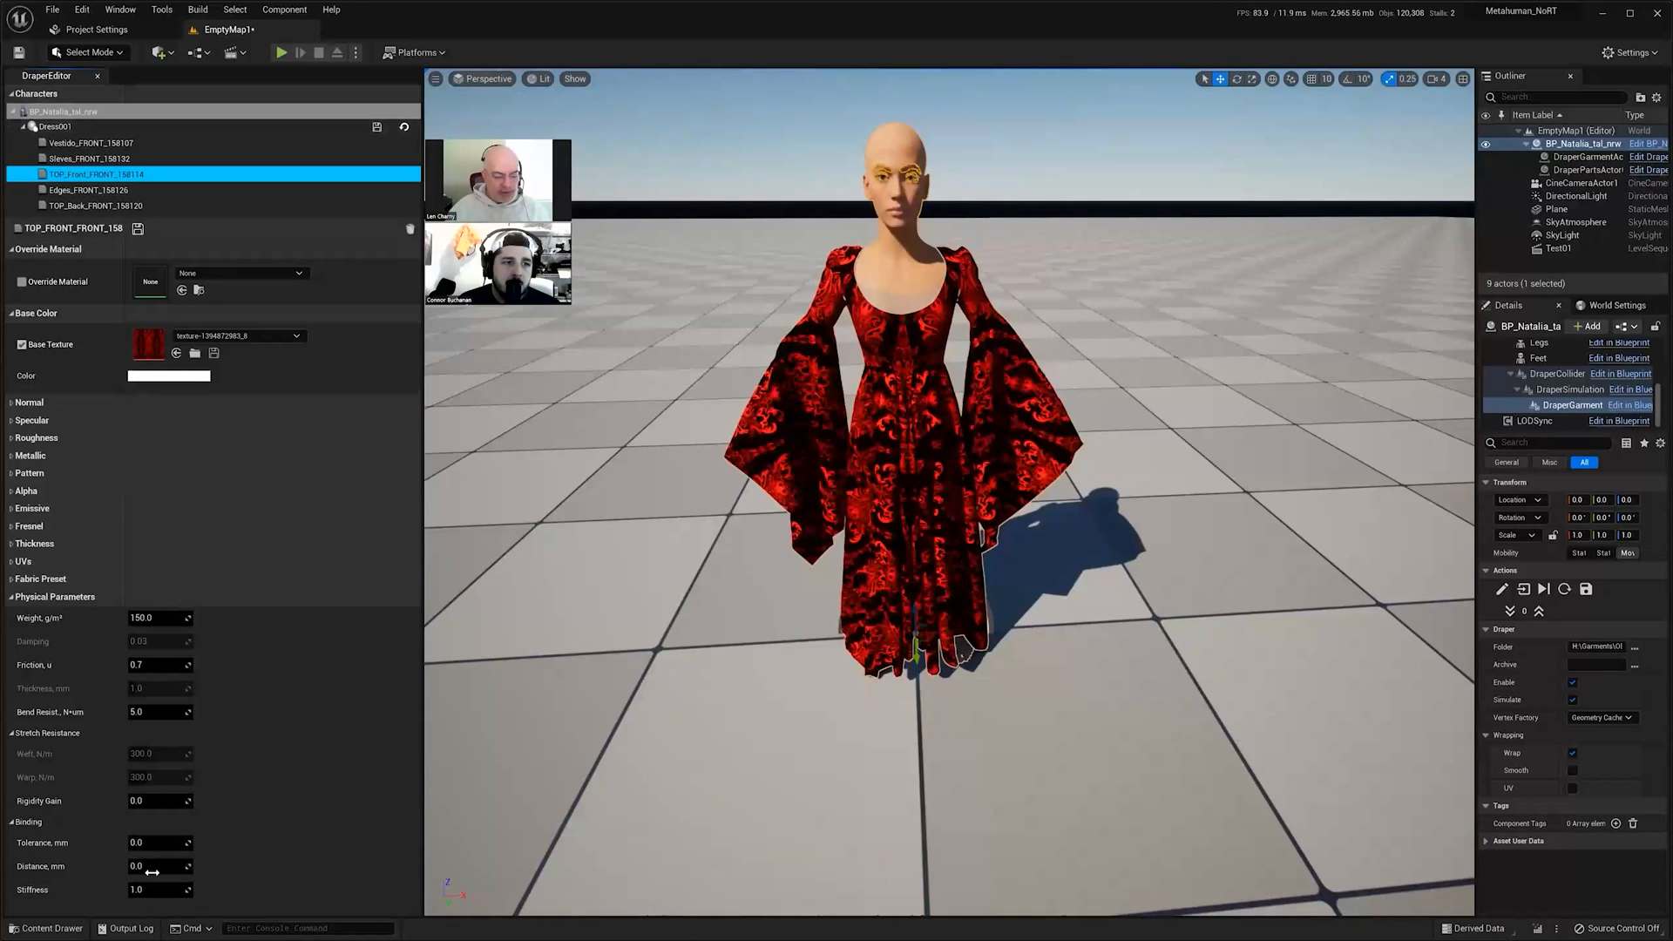
click(154, 842)
text(36)
key(Return)
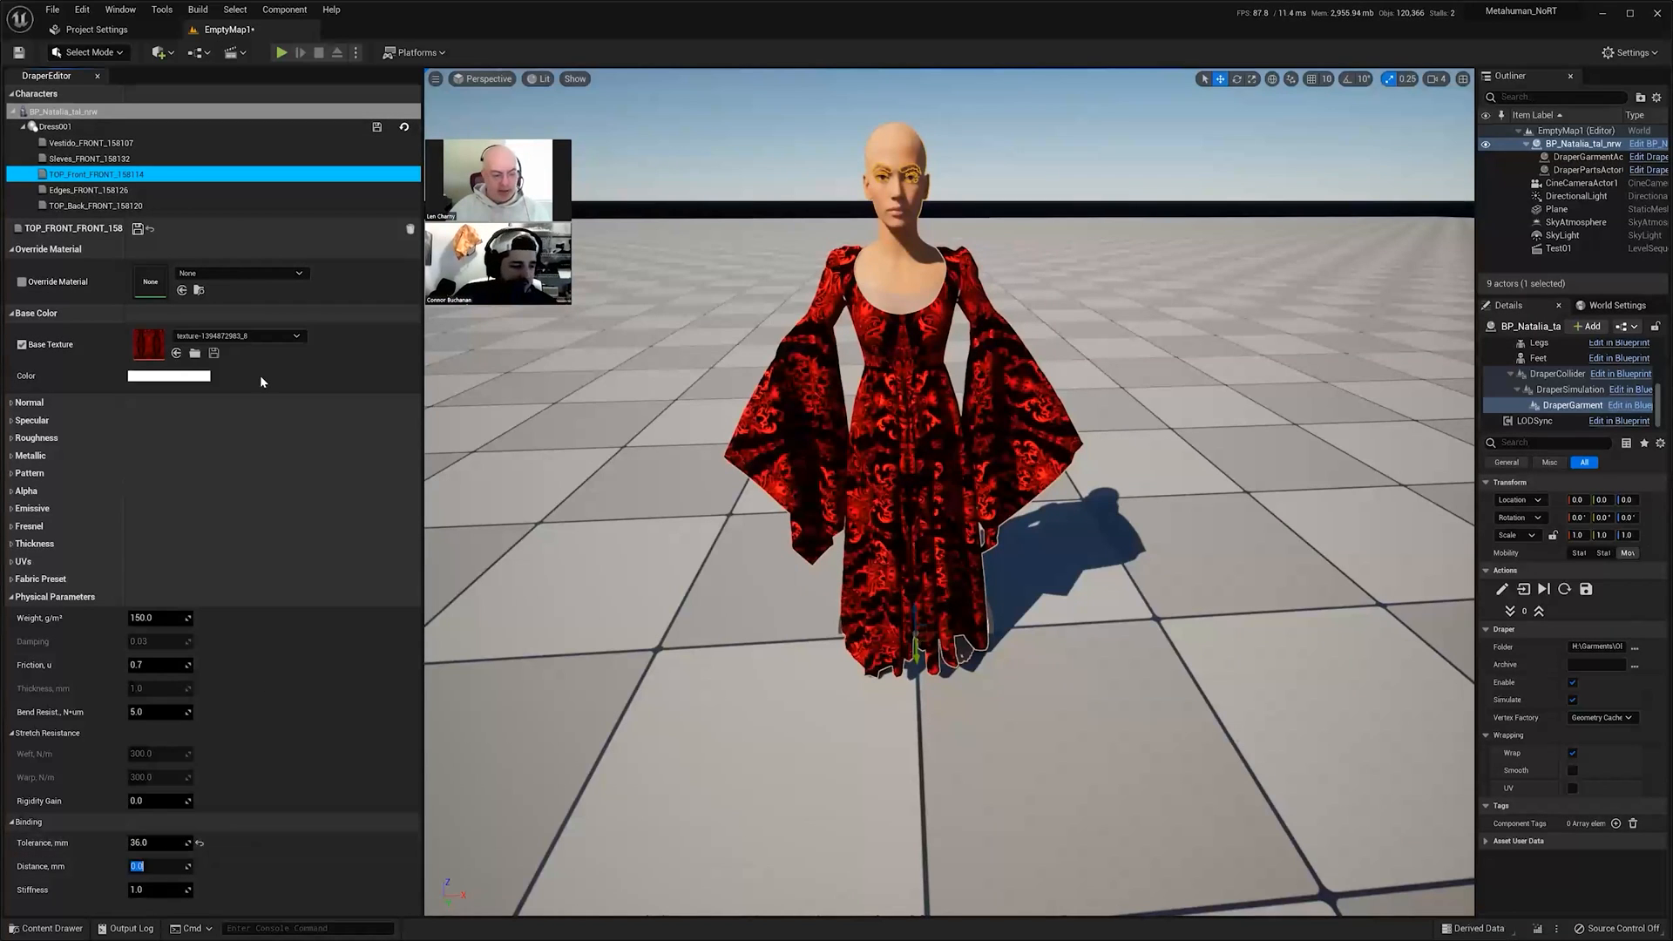
- Set the dress's TOP_Back_FRONT_158120 binding tolerance to 22 mm, save the fabric and run the simulation
click(94, 206)
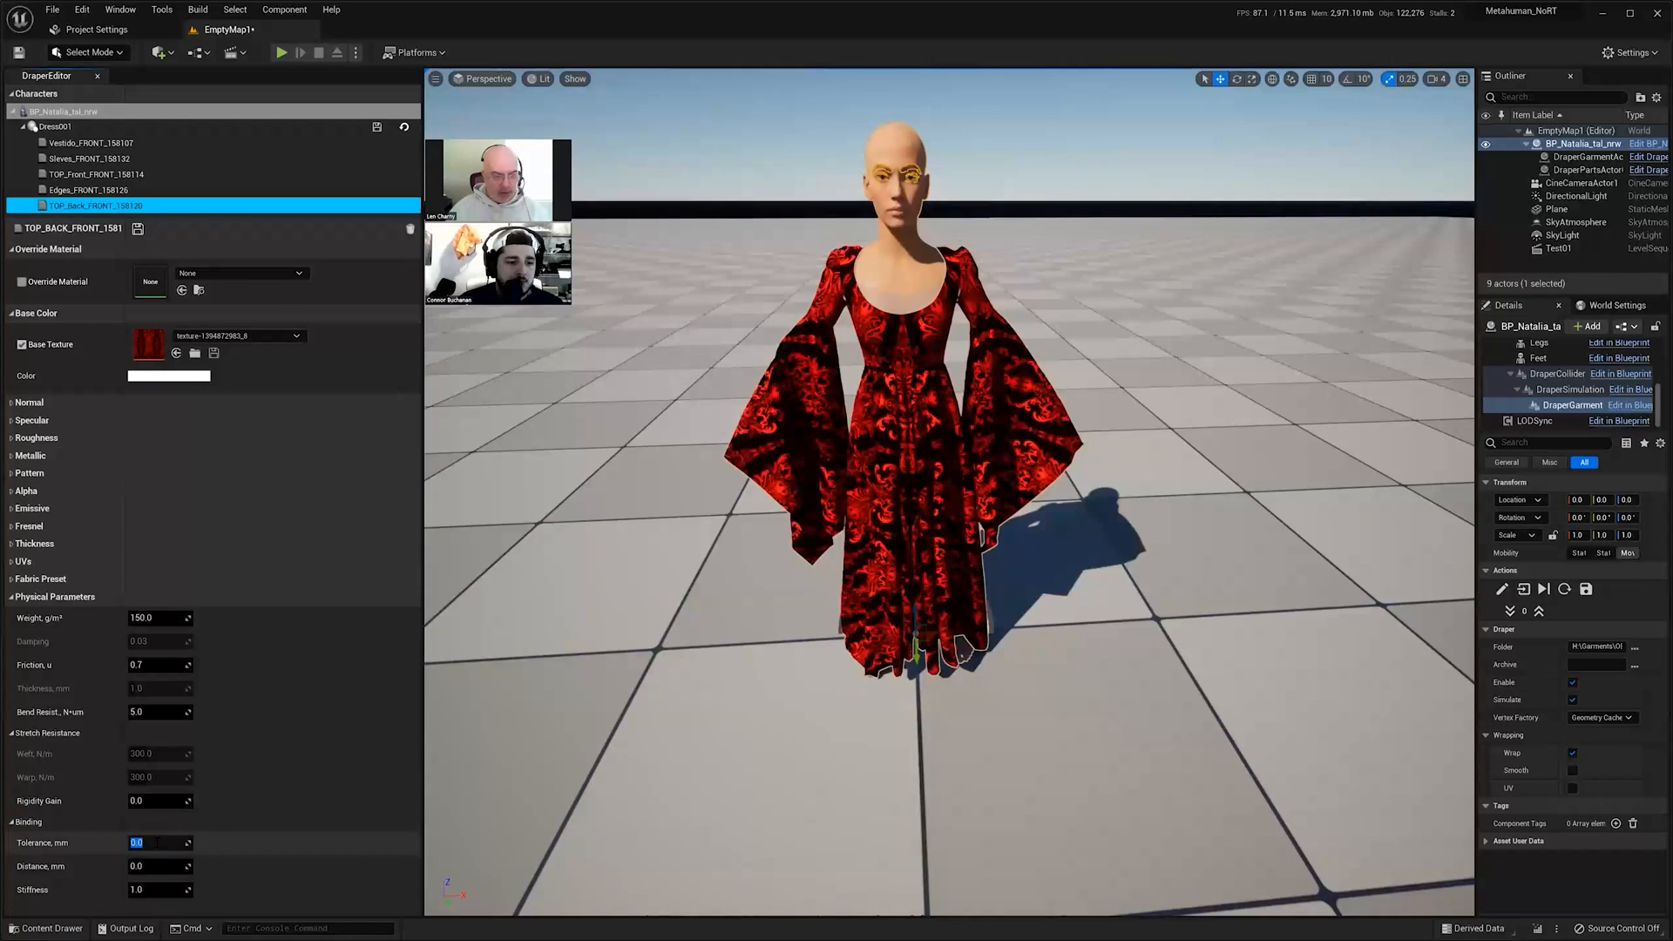
text(22)
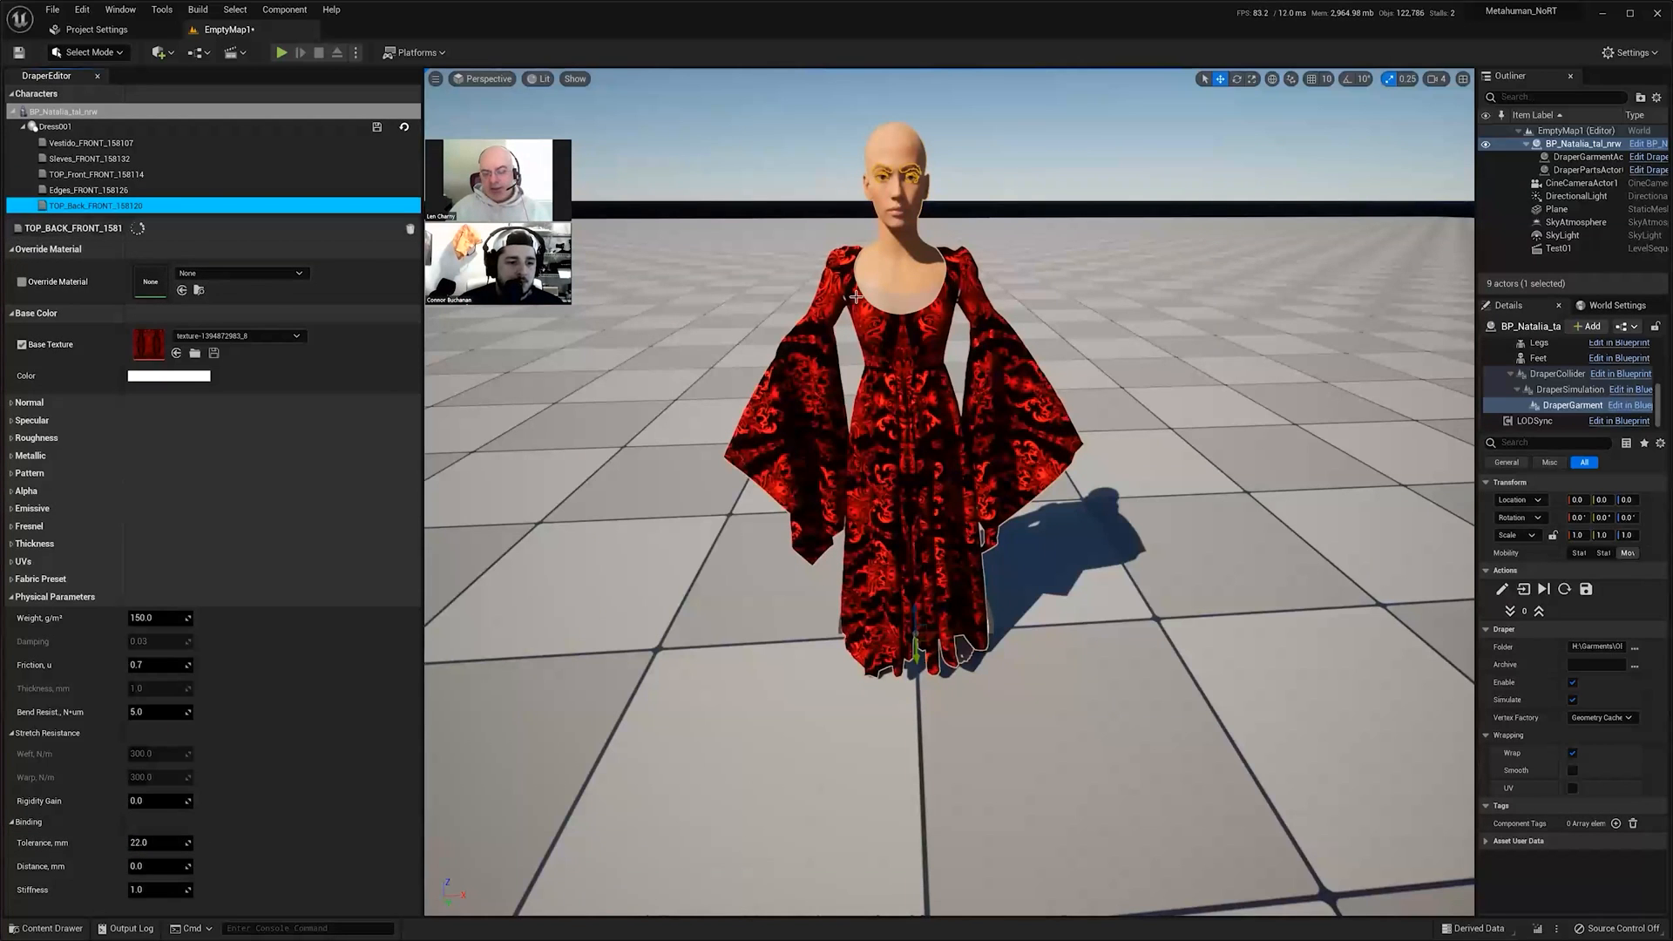
click(282, 53)
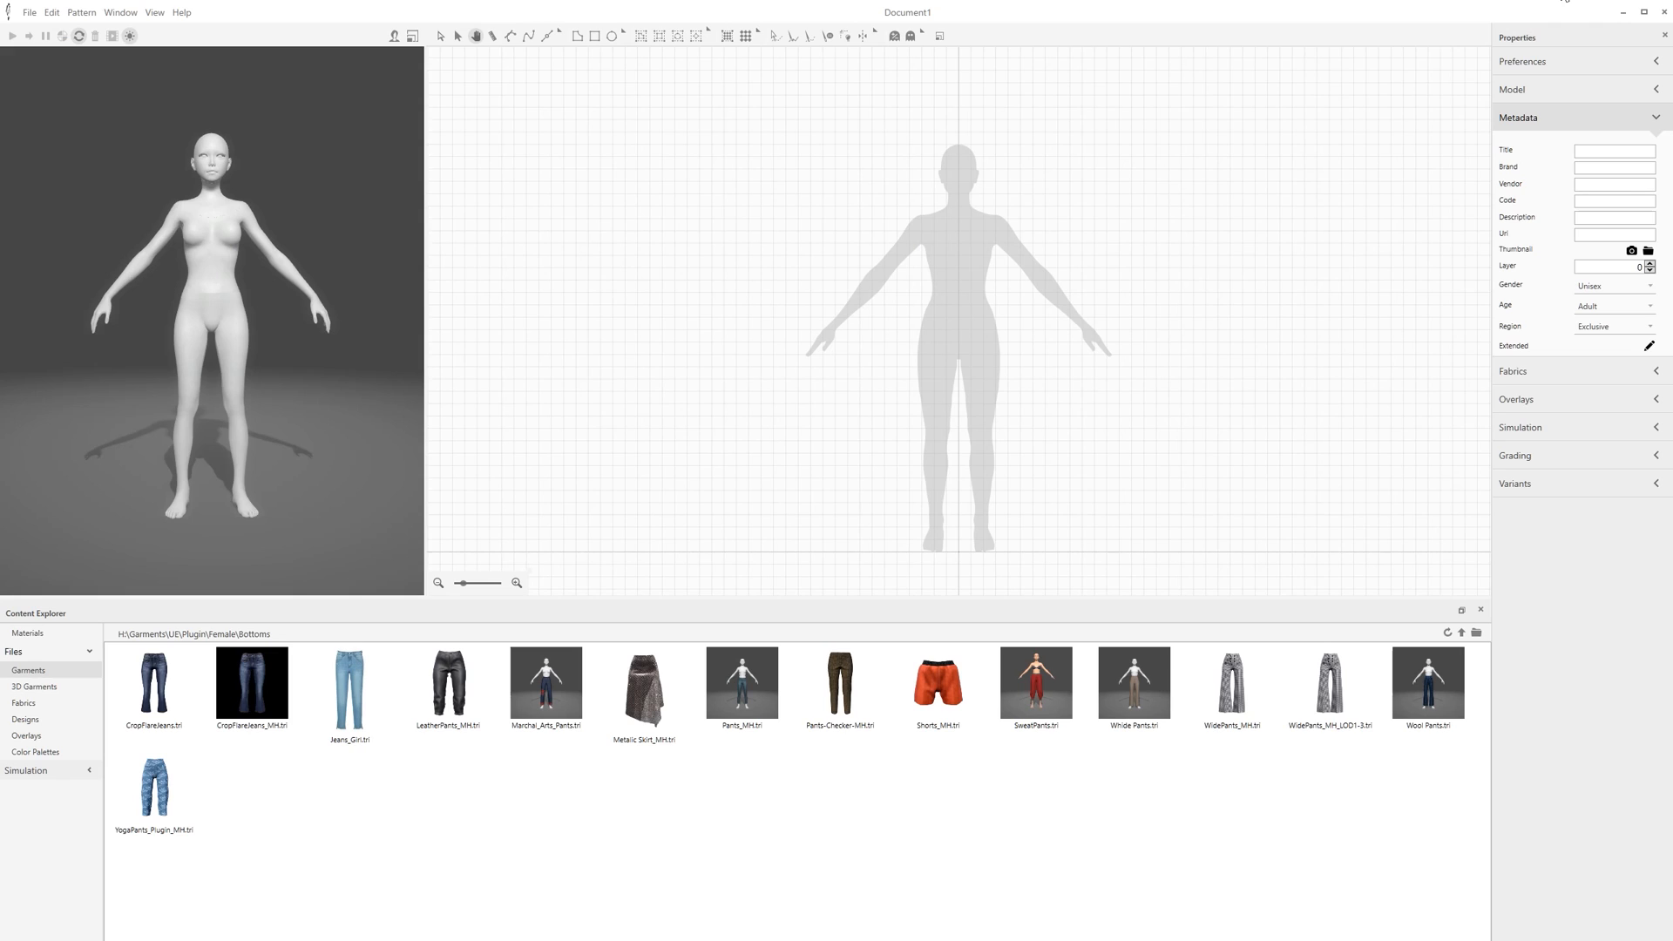
- In Designer, open Marchal_Arts_Pants.tri without saving Document1, and enlarge the working area by closing the file browser and widening the 3D view
double_click(549, 722)
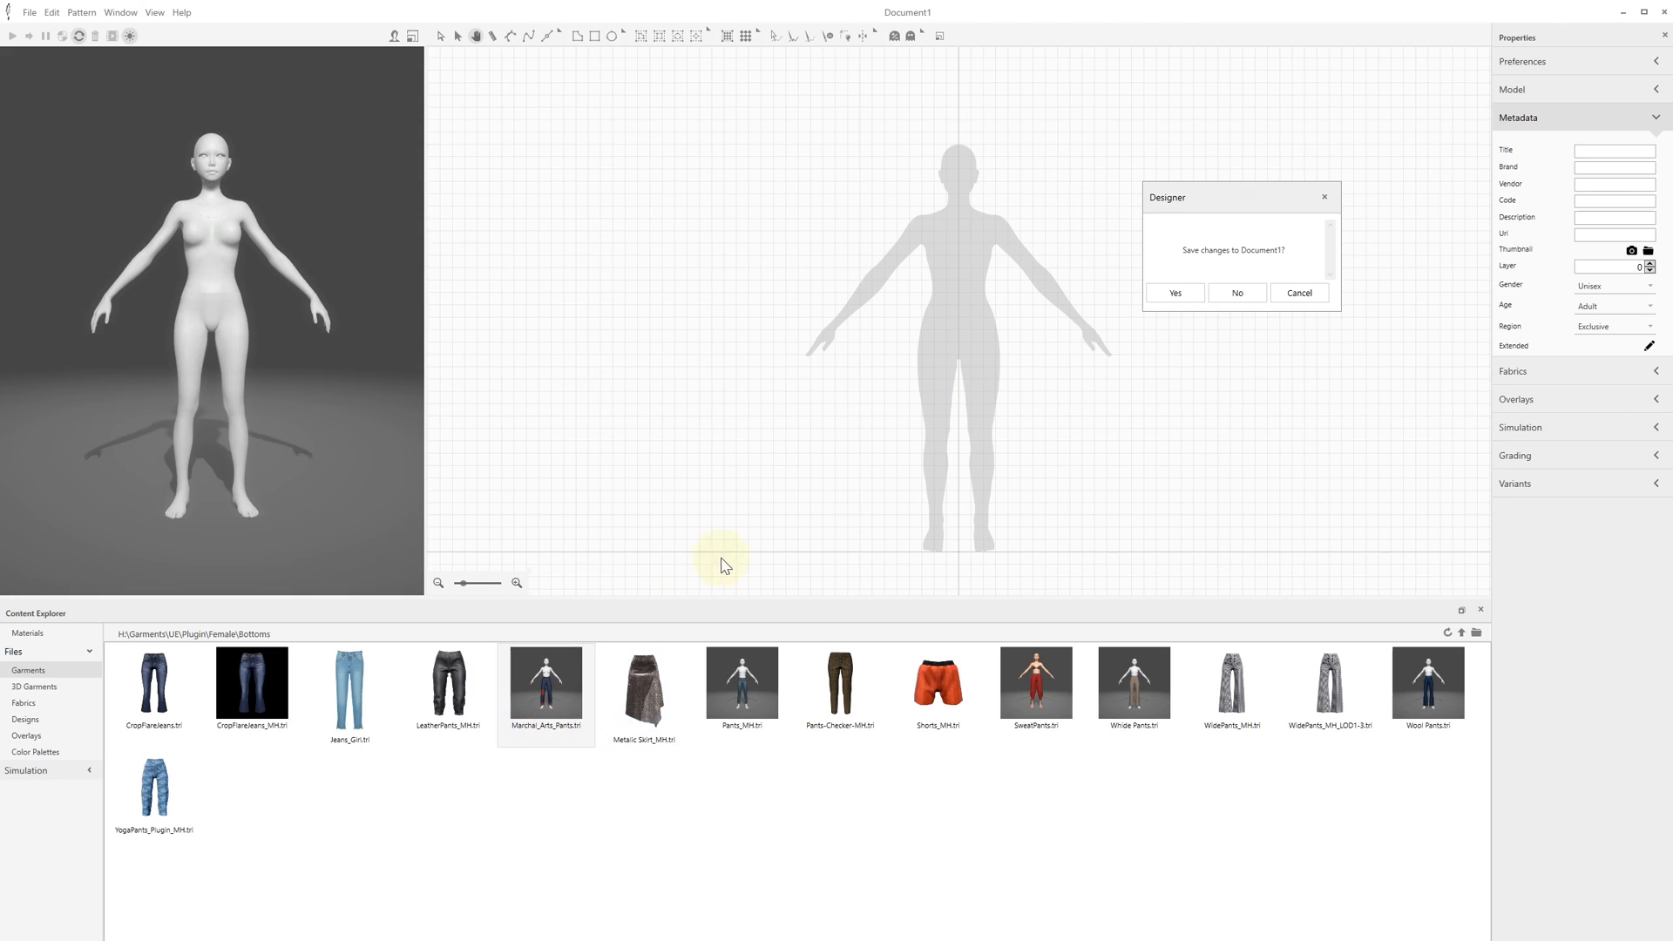
click(1225, 300)
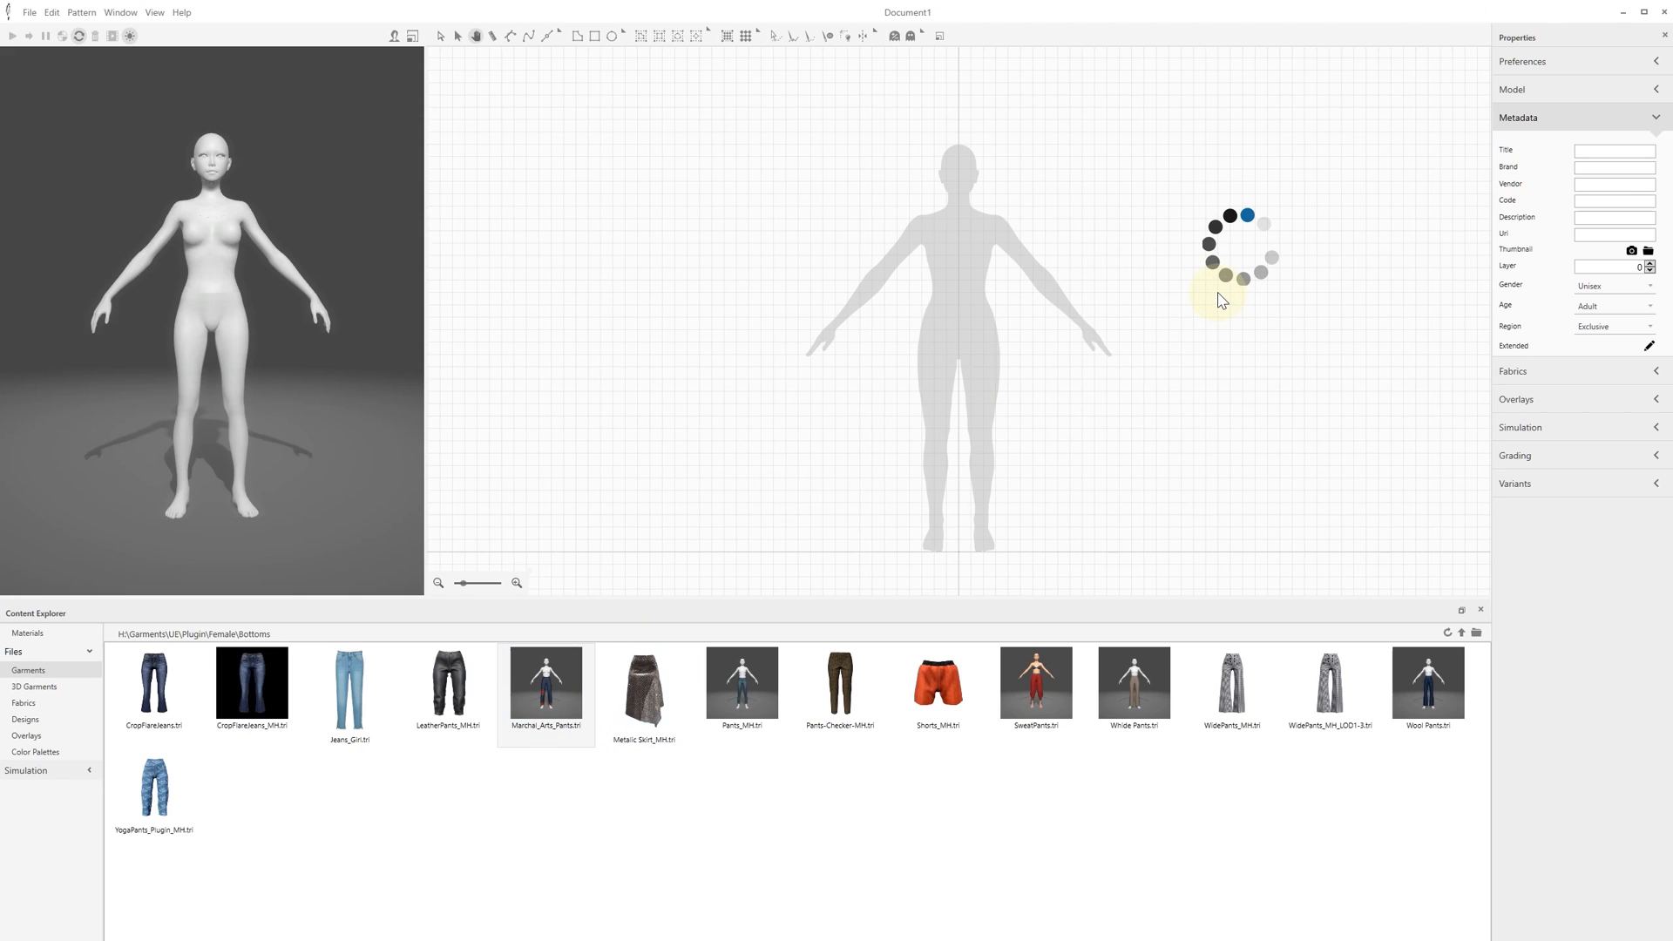
click(1482, 610)
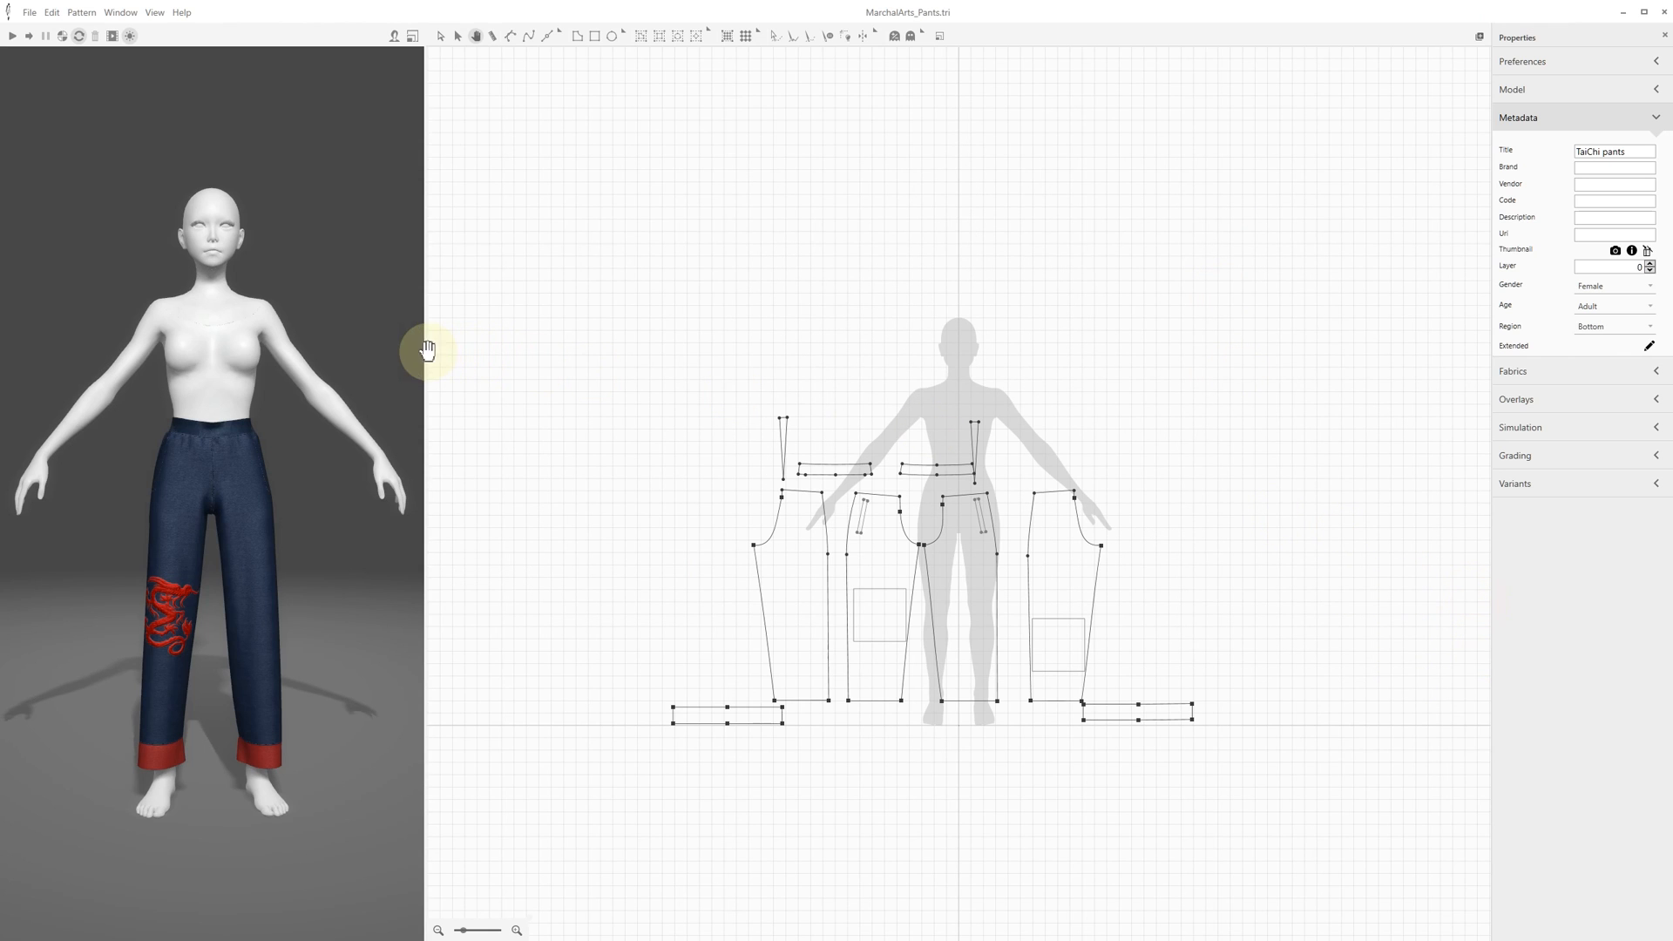
drag(424, 350, 660, 338)
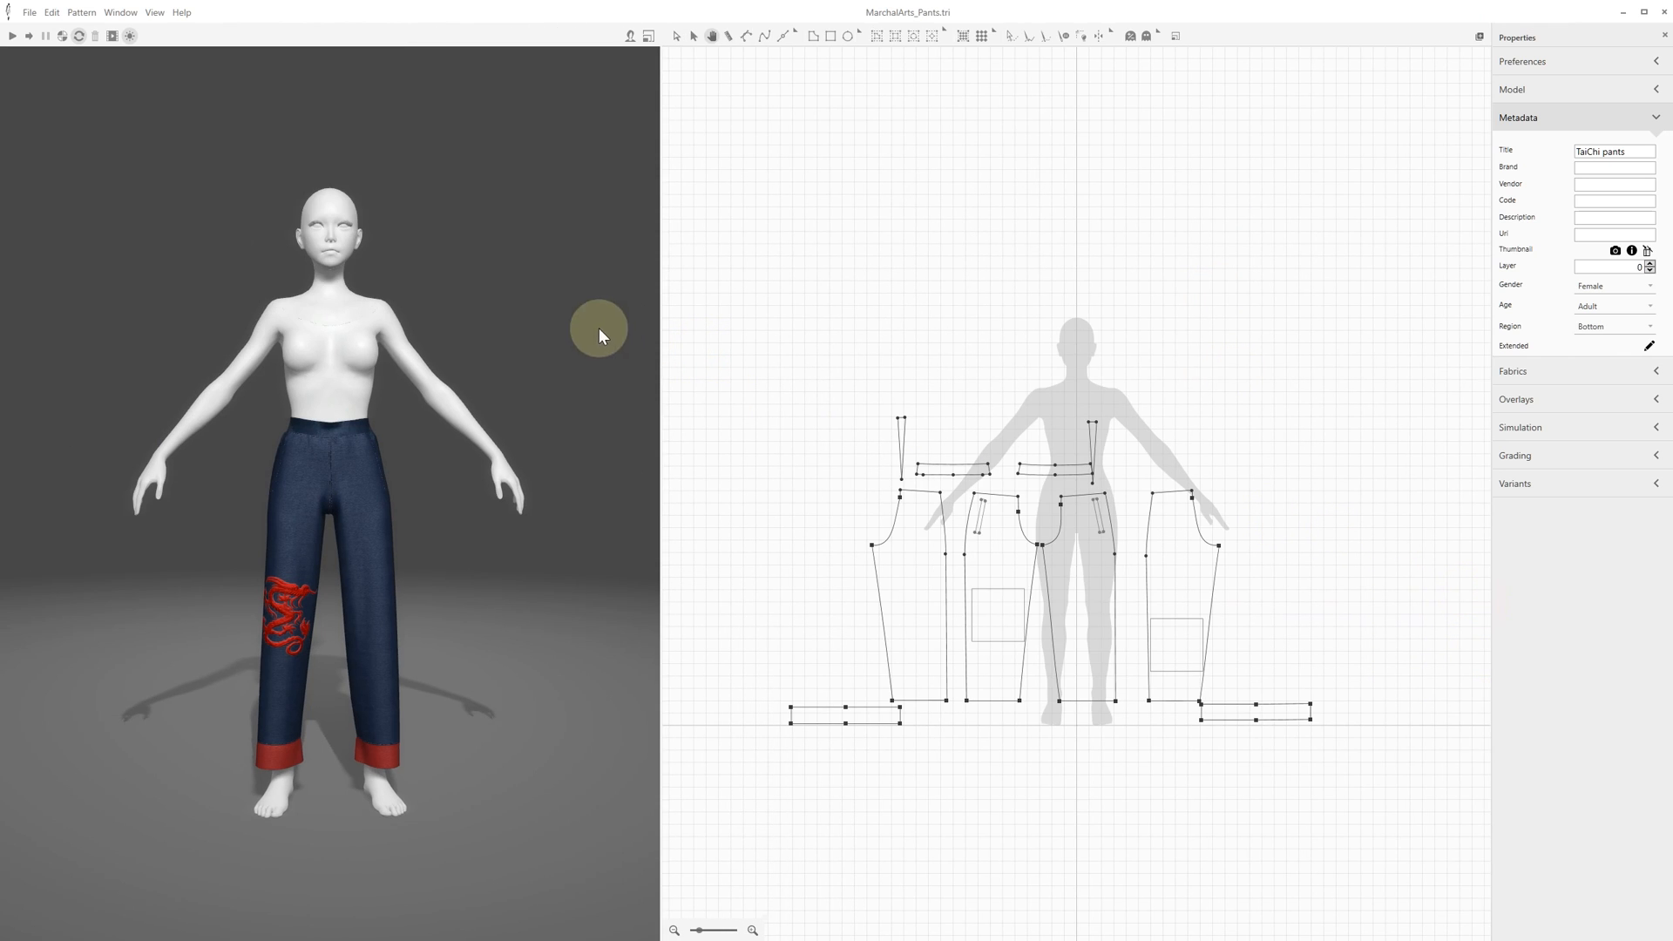
- Reset the pants to their unsewn pattern pieces and show the garment's fabric list instead of its metadata
click(65, 39)
click(1519, 116)
click(1521, 145)
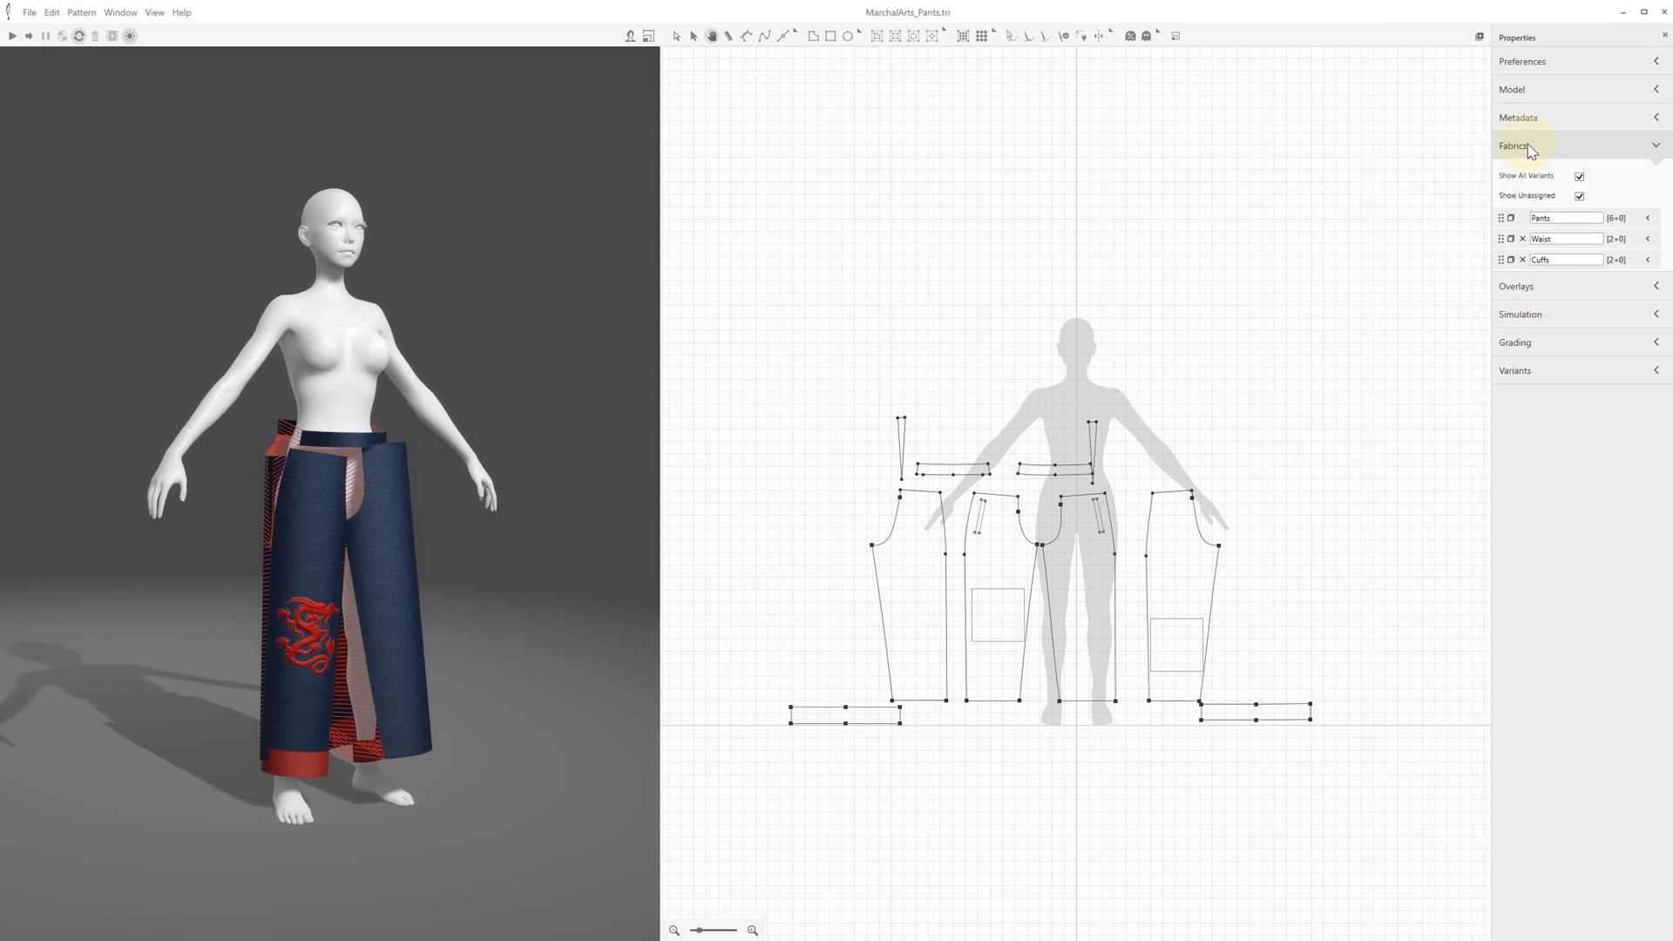
- Show the textures on the 2D patterns and check which fabric is assigned to the plain front trouser-leg piece
click(982, 36)
click(1075, 575)
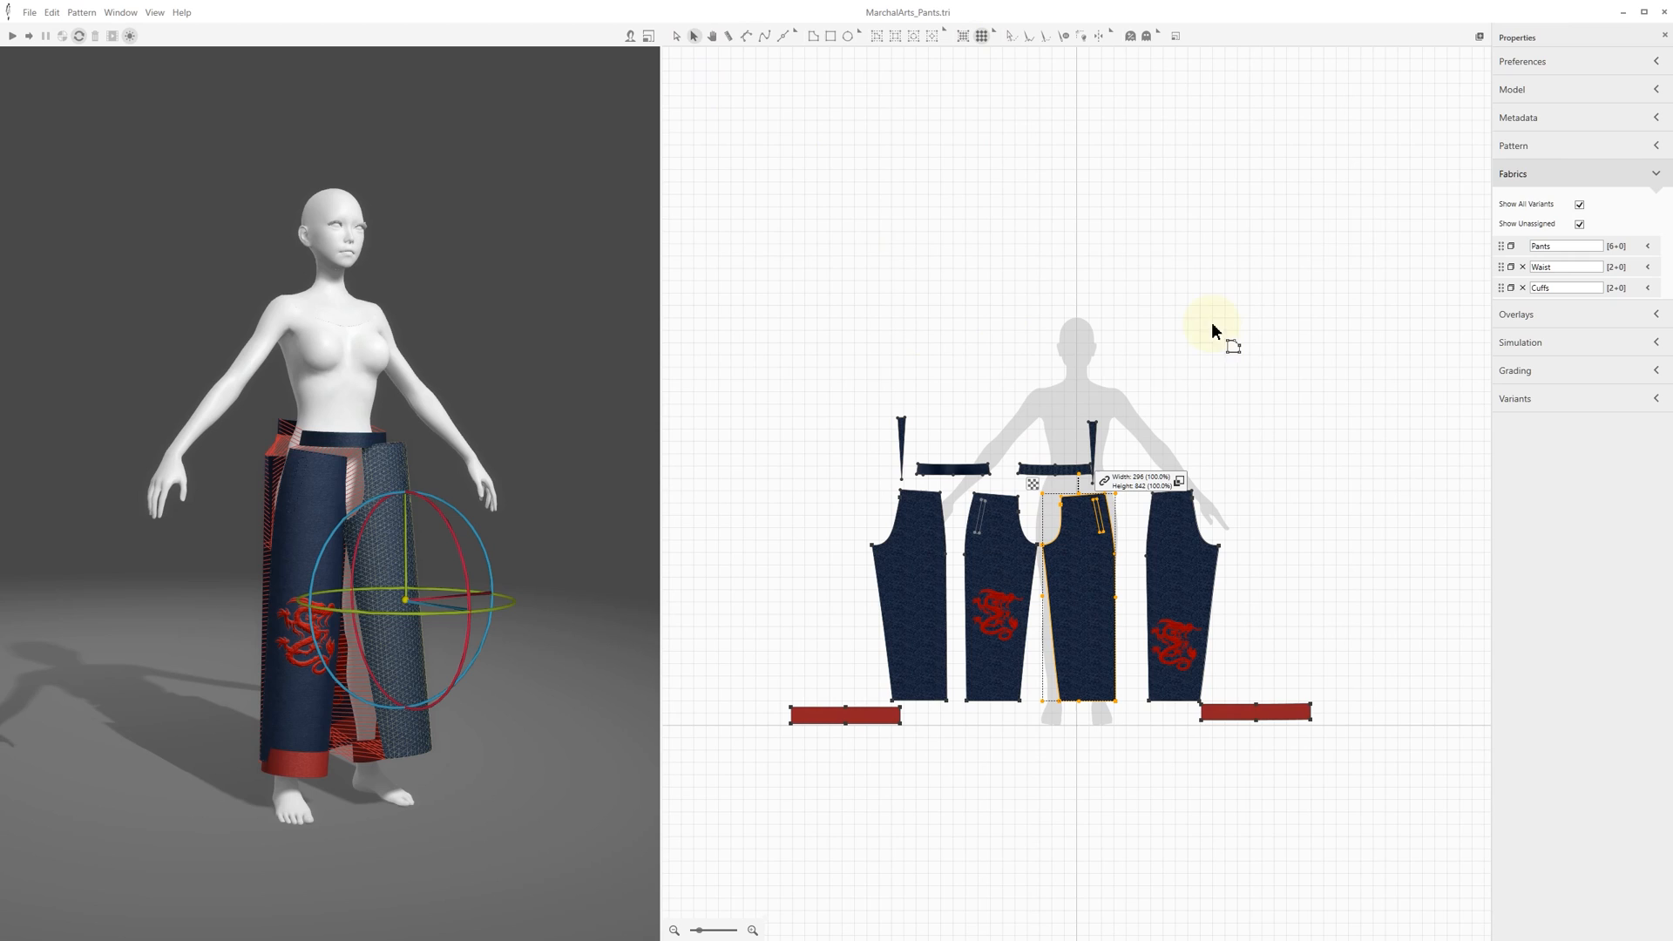
click(1517, 150)
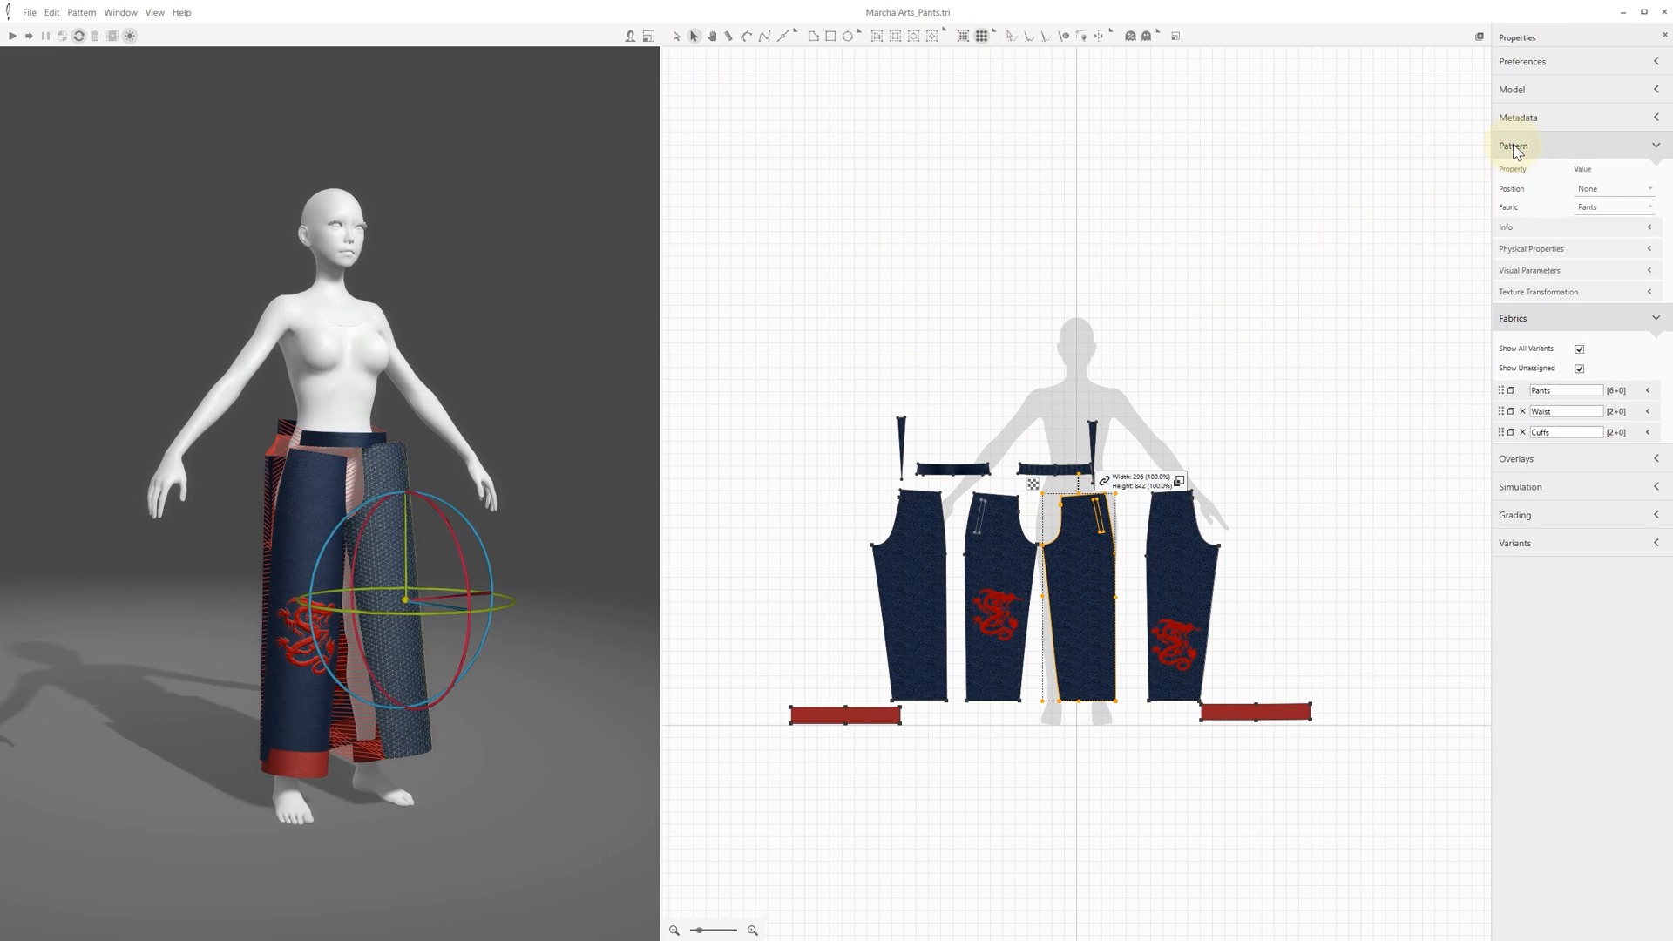
click(1560, 150)
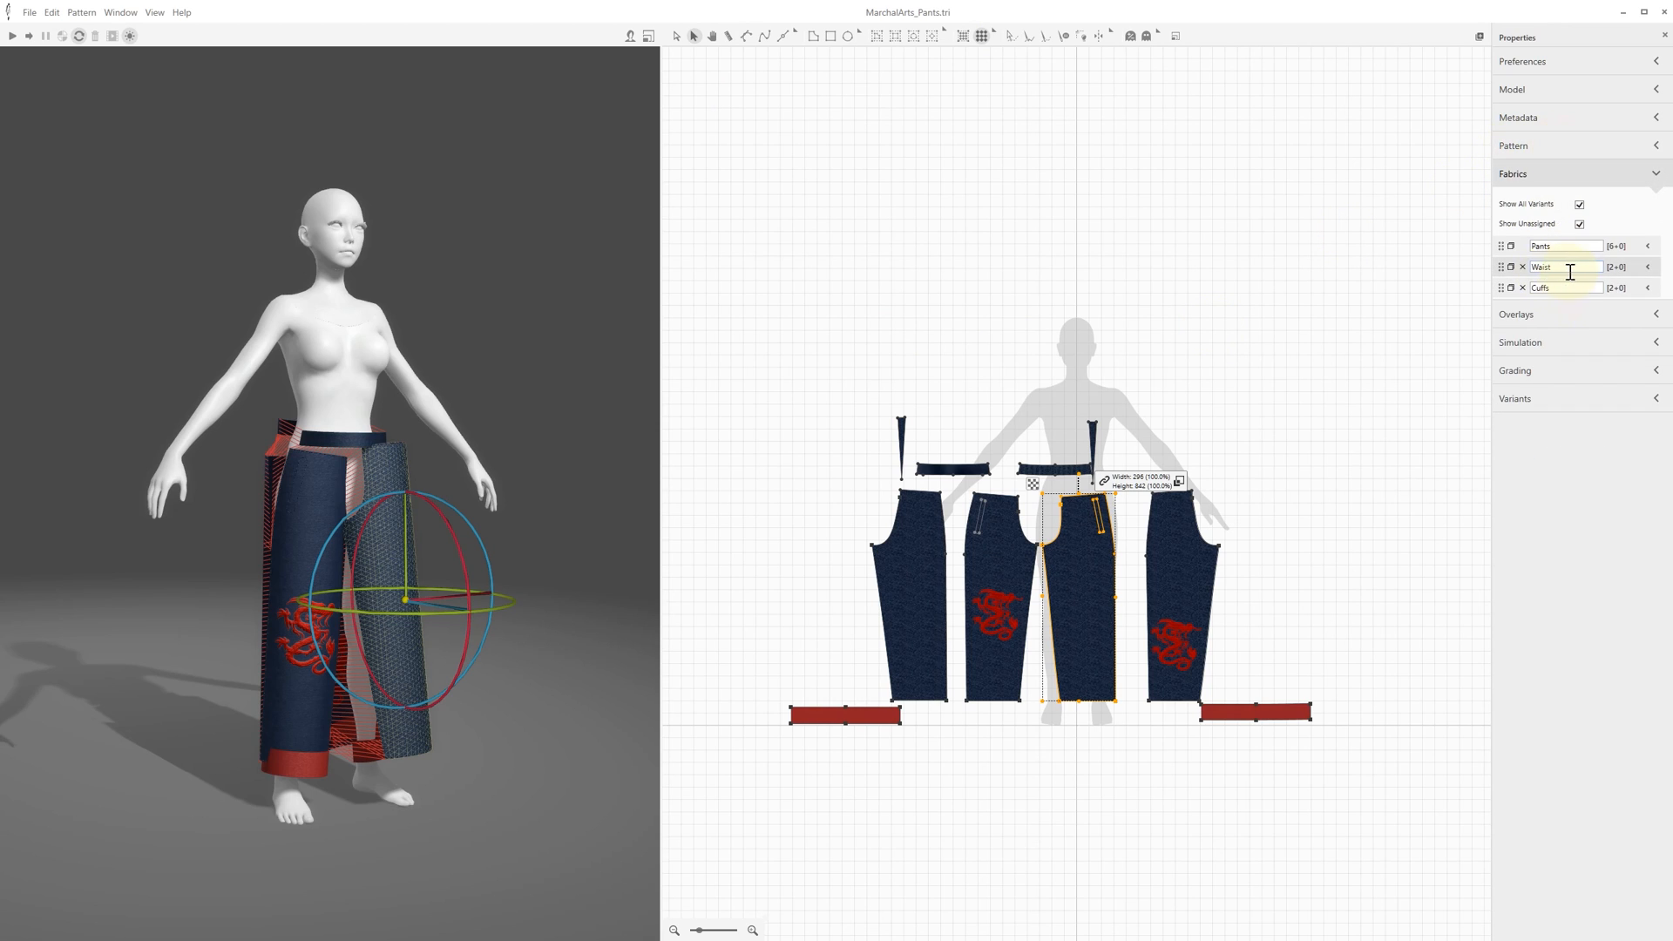
- Select one of the pants' waistband pattern pieces and check its pattern properties for the assigned fabric
click(970, 468)
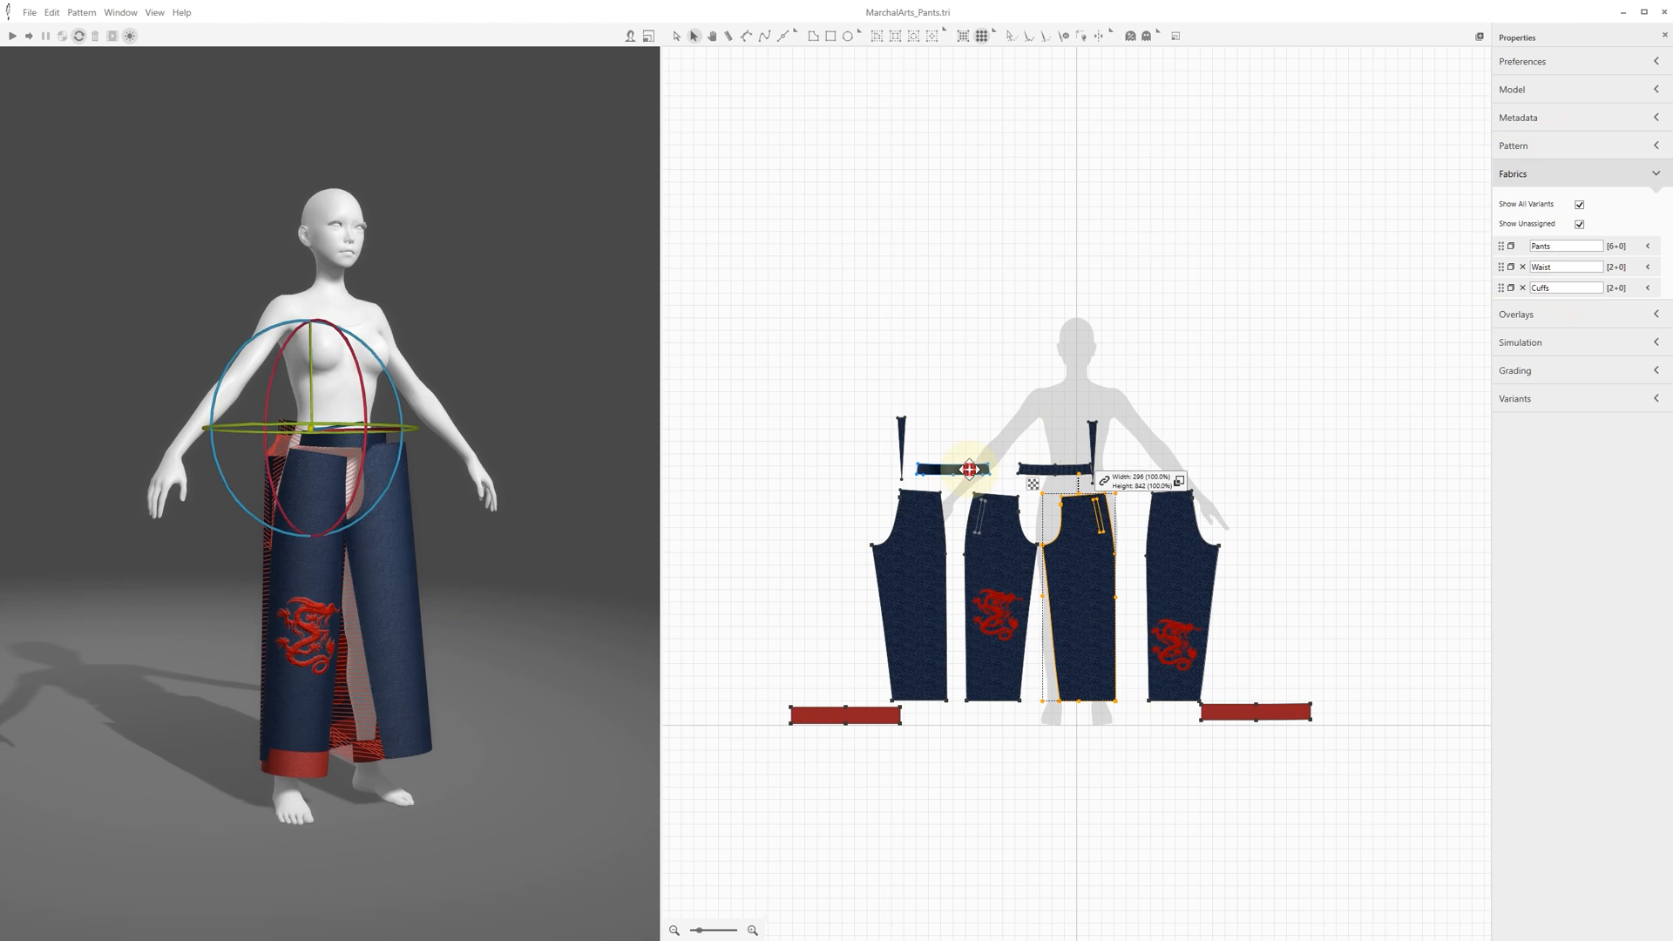
click(1518, 149)
click(1517, 148)
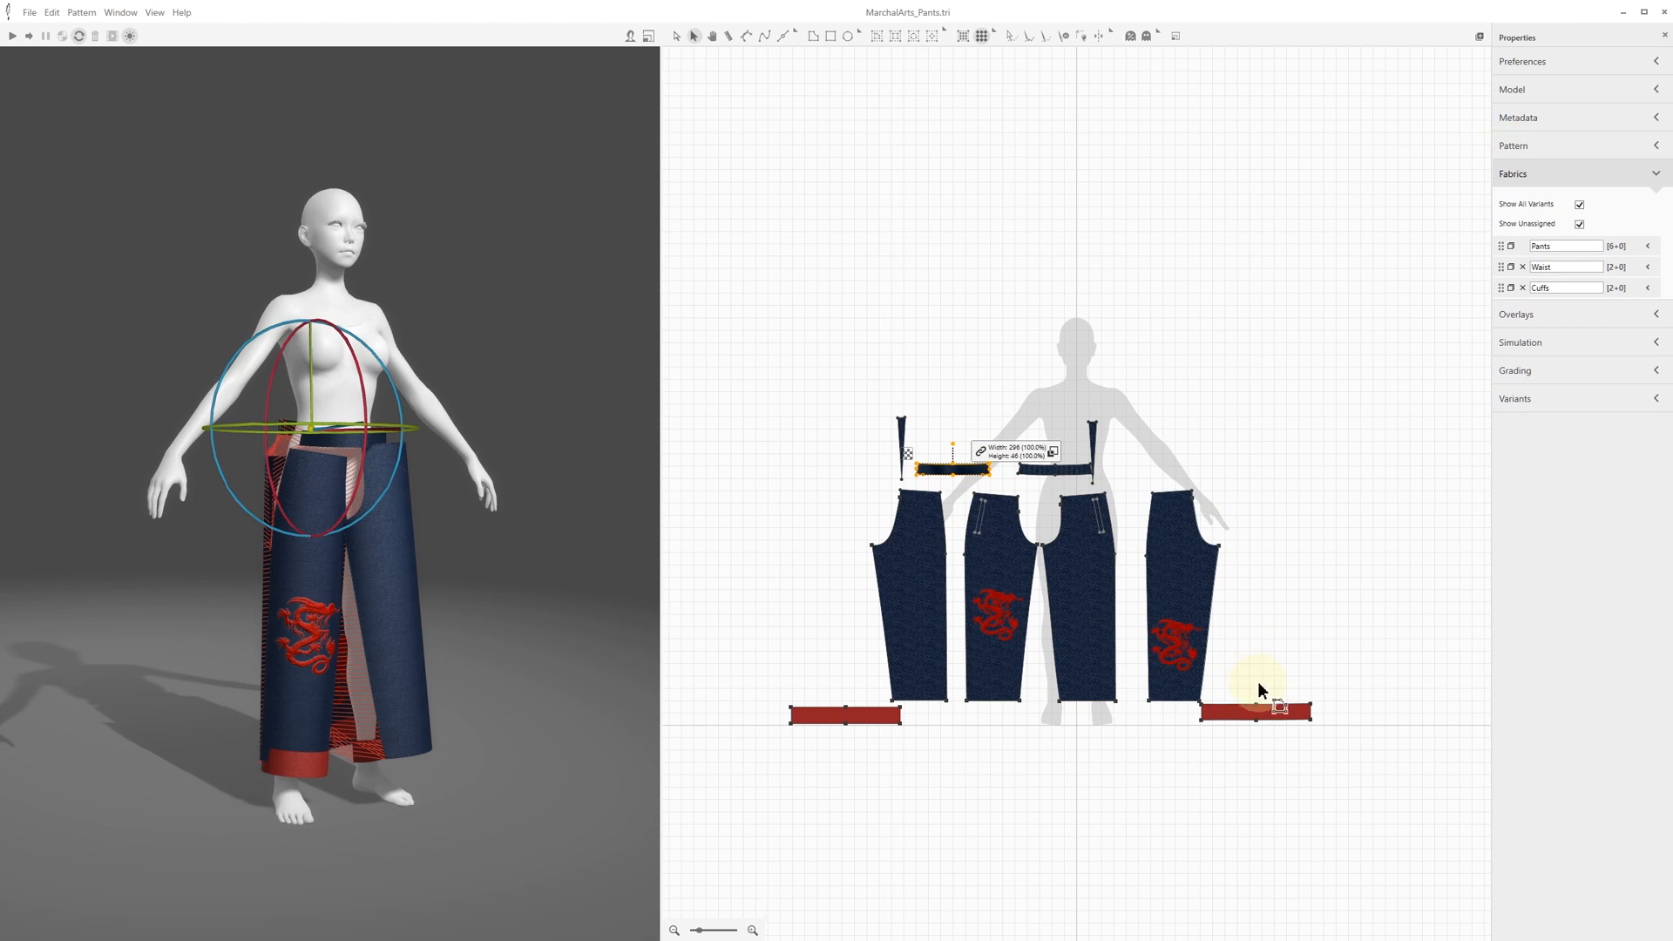
- Select the pants' red cuff piece beside the dragon-print leg piece and check its pattern properties for the assigned fabric
click(1296, 714)
click(1558, 148)
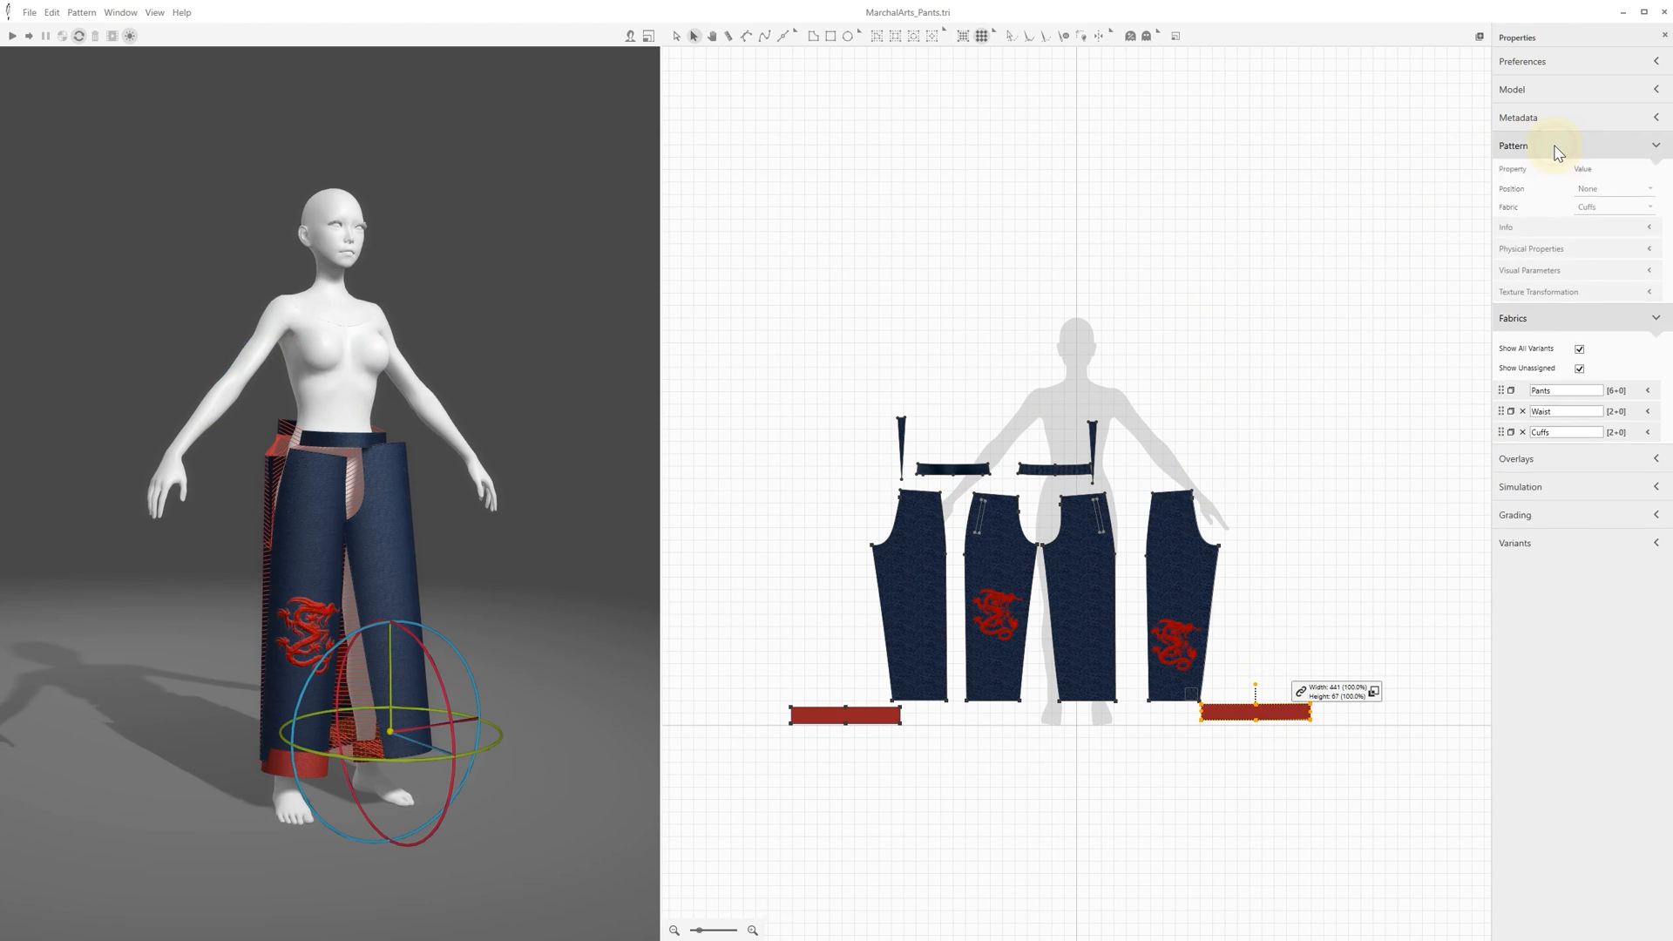
- Simulate the pants on the avatar and pull the folded-up cuff down until it sits straight at the ankle
click(14, 38)
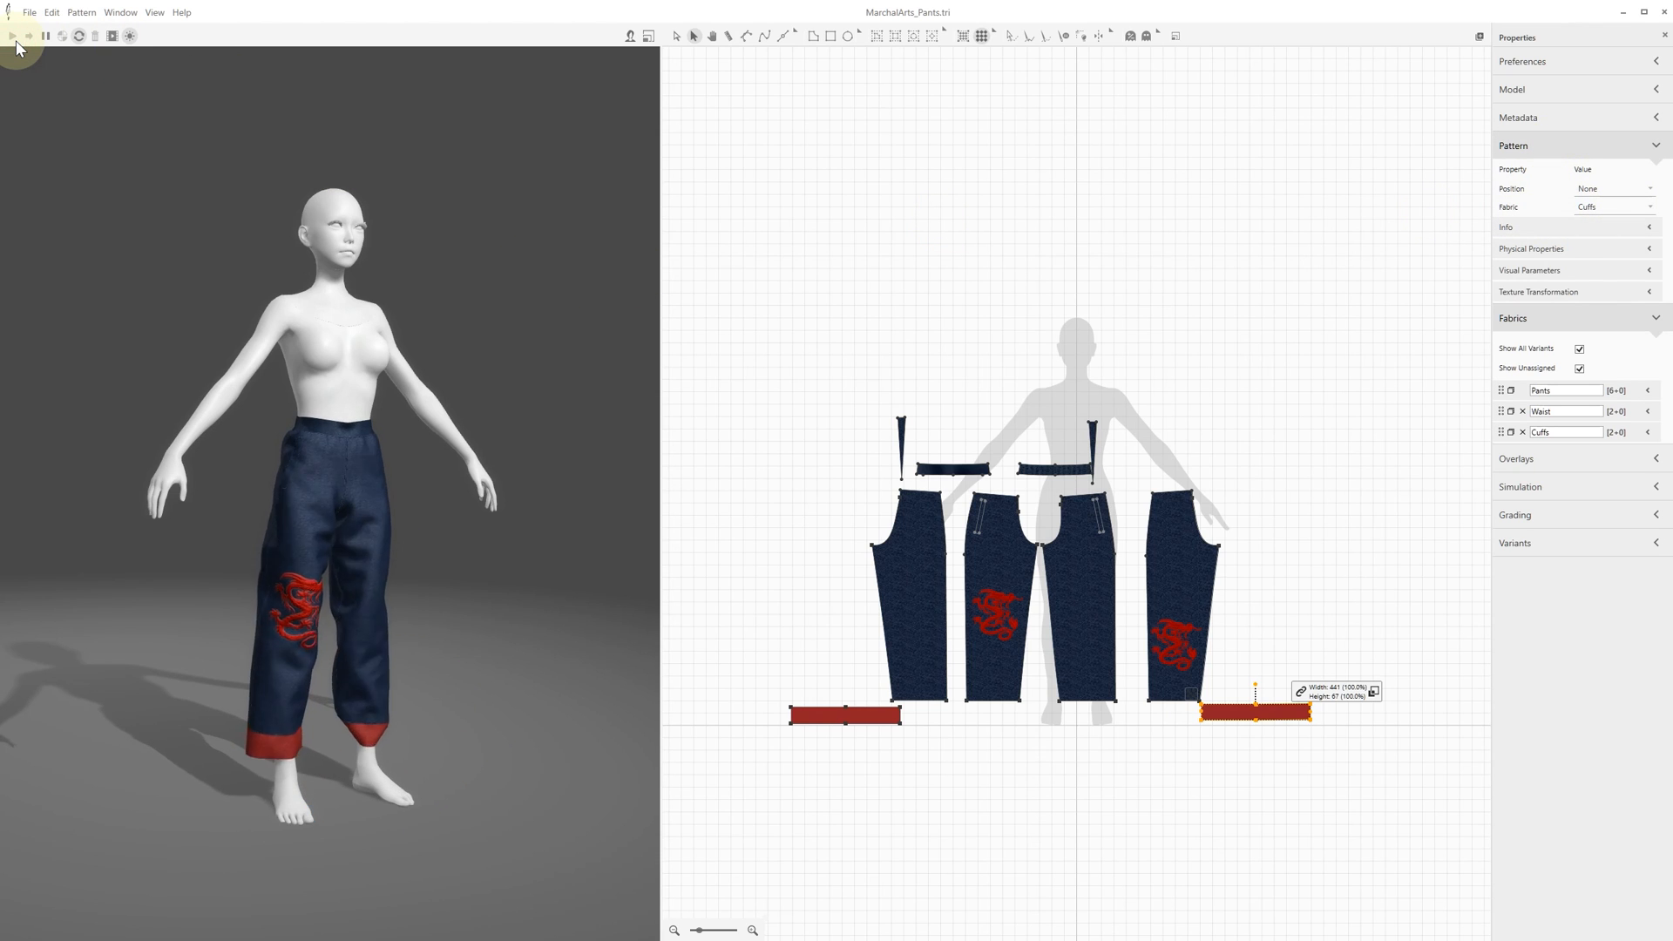
drag(441, 526, 342, 626)
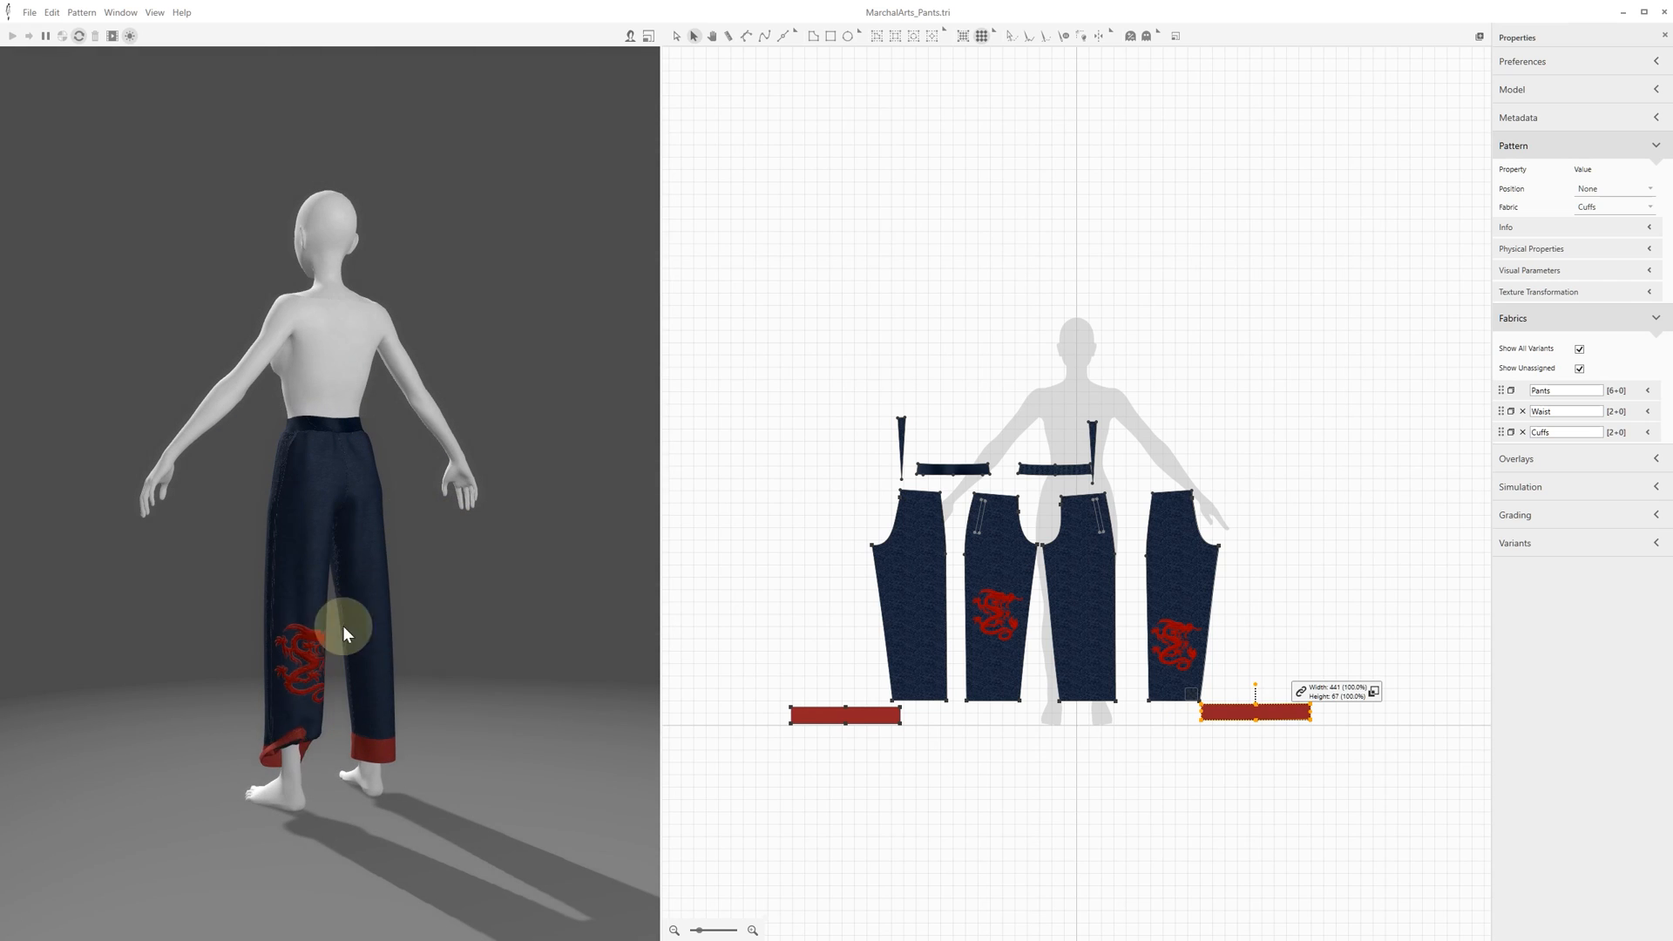
click(291, 739)
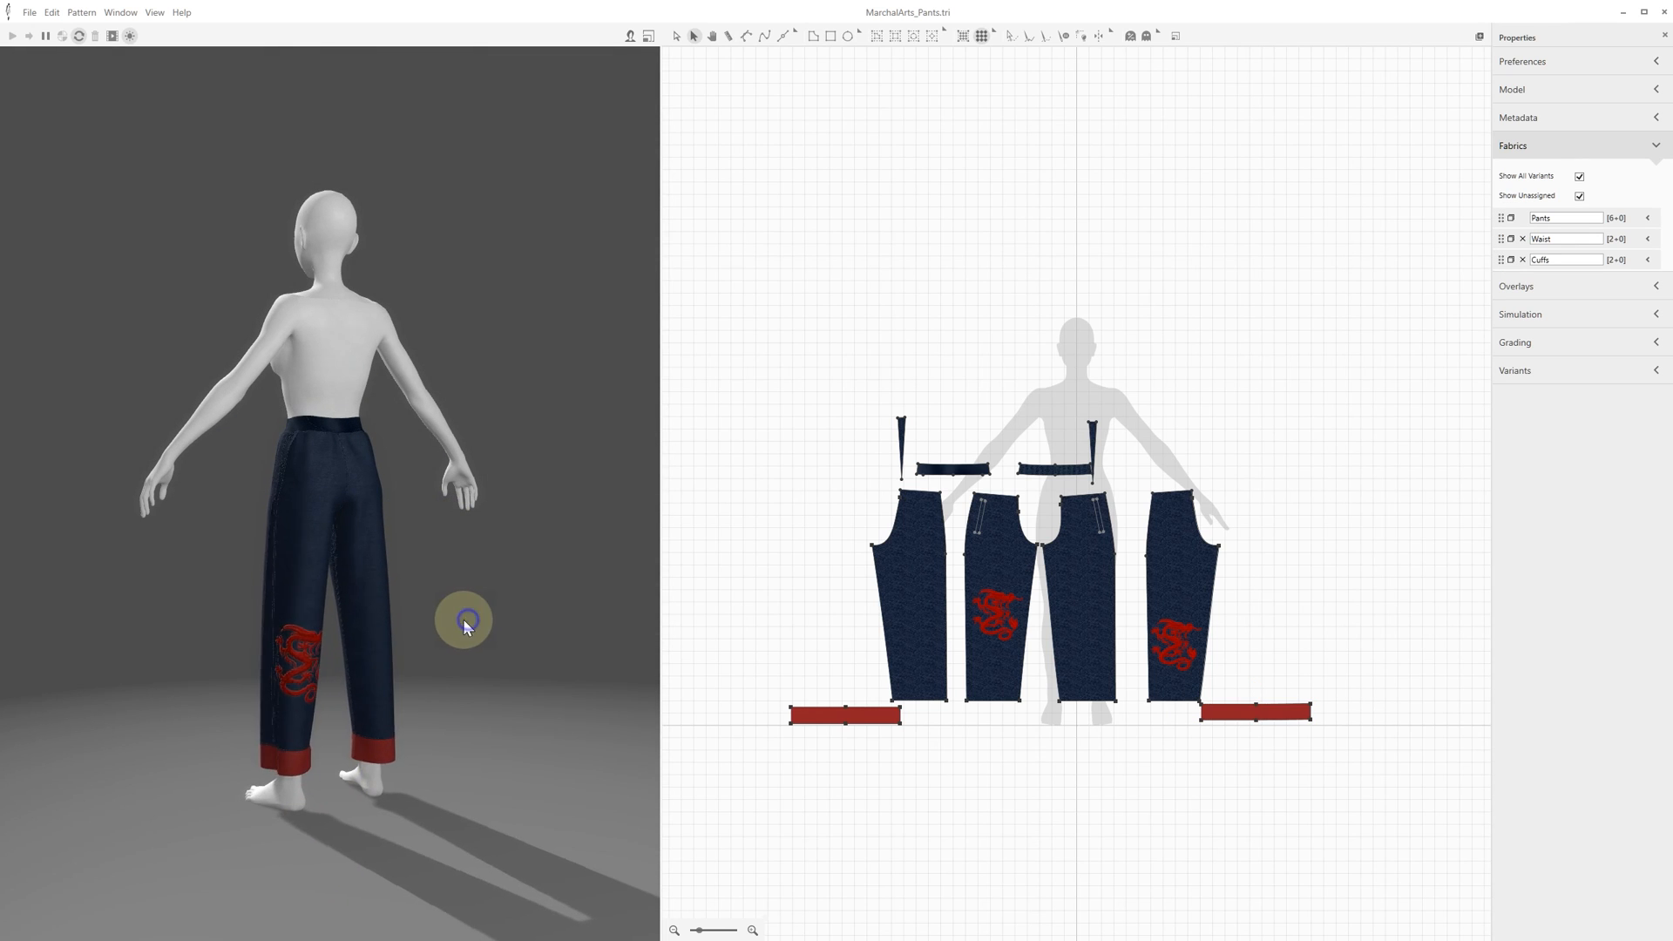
drag(463, 620, 343, 619)
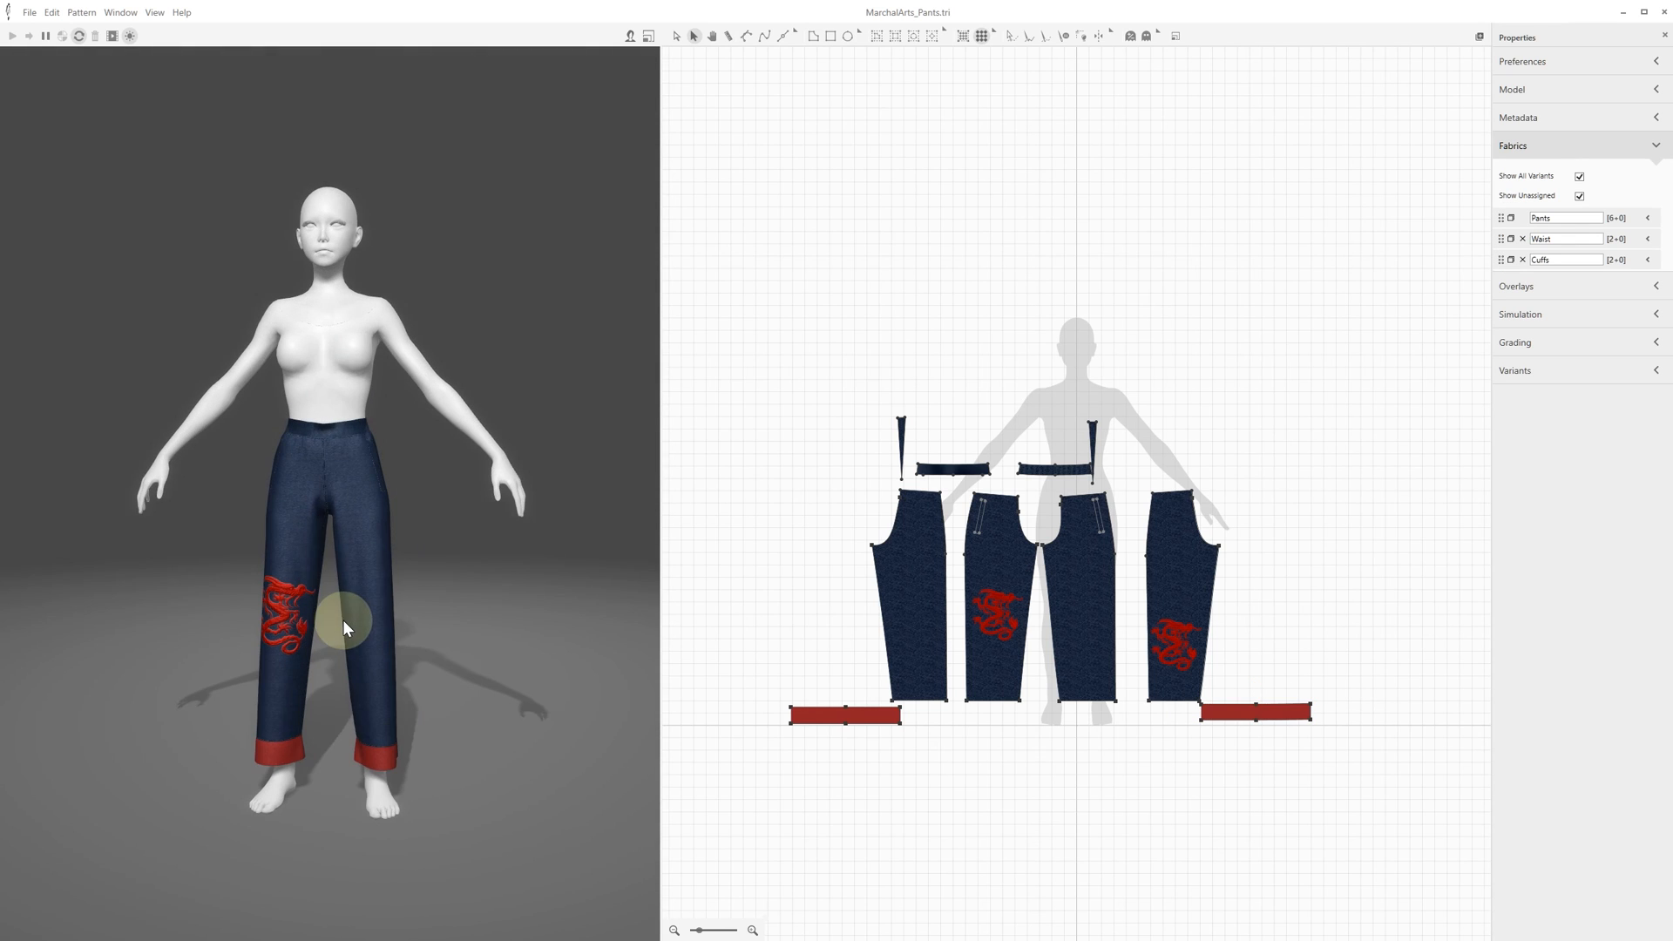
- Export the pants as a 3D garment to the womens-taichipants folder in H:\3DGarments, keeping the export options as they are
click(29, 12)
mouse_move(35, 115)
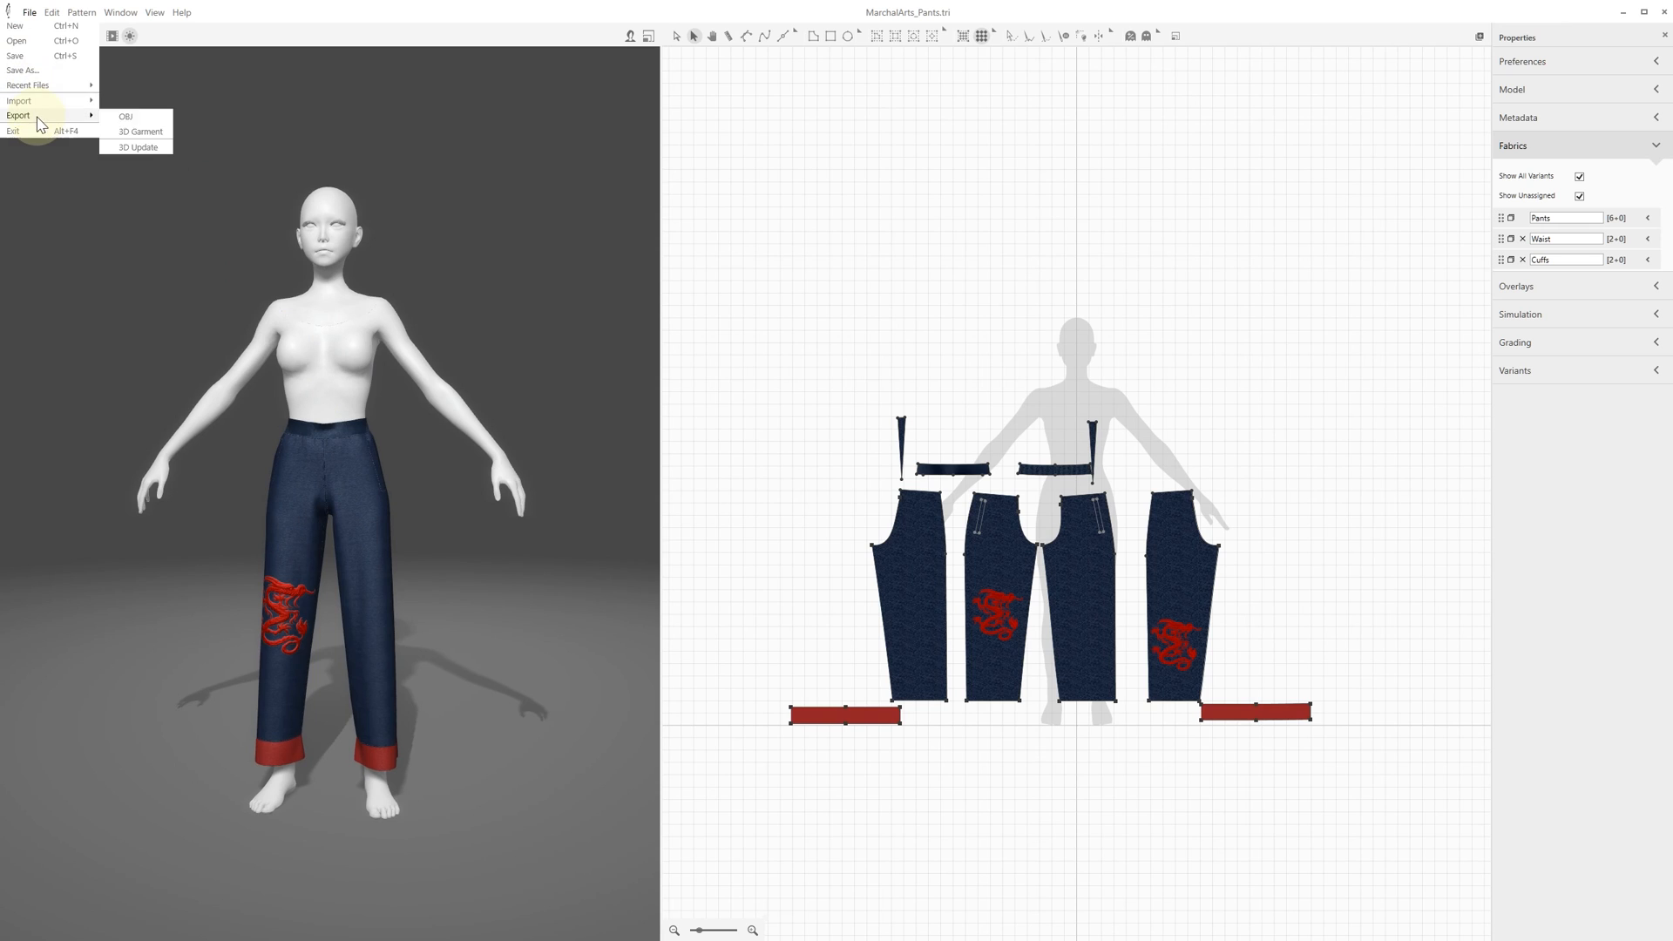
click(152, 129)
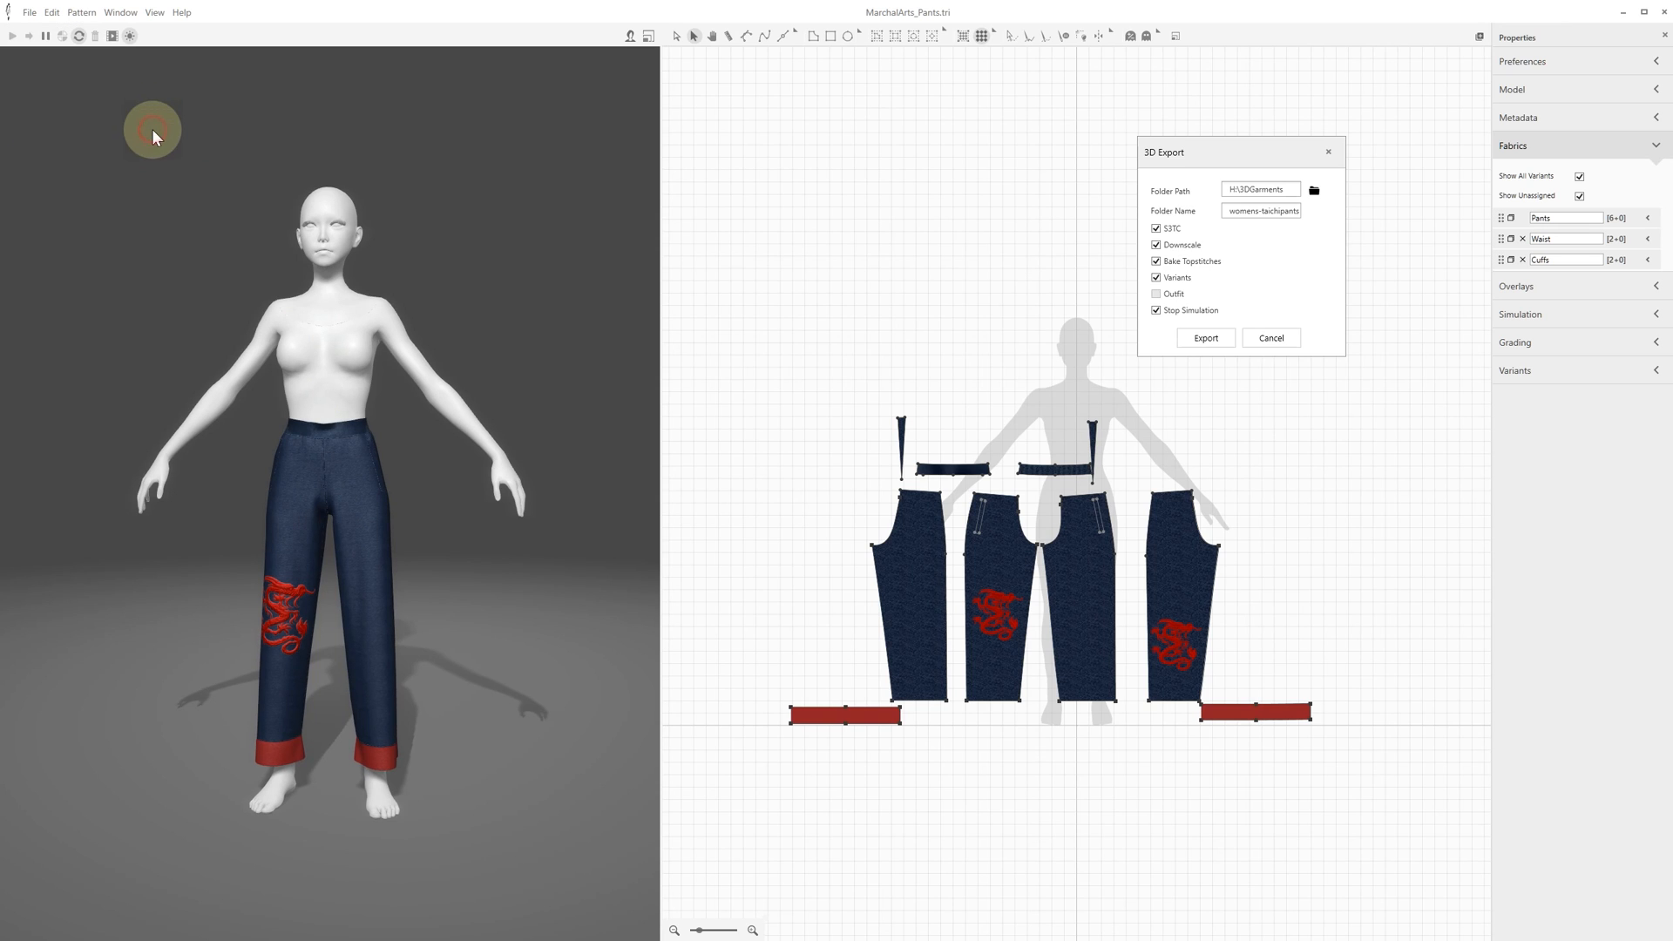
click(1227, 345)
- Open Marchal_Arts_Jacket.tri from the Female\Tops garment folder and close the file browser
click(1479, 34)
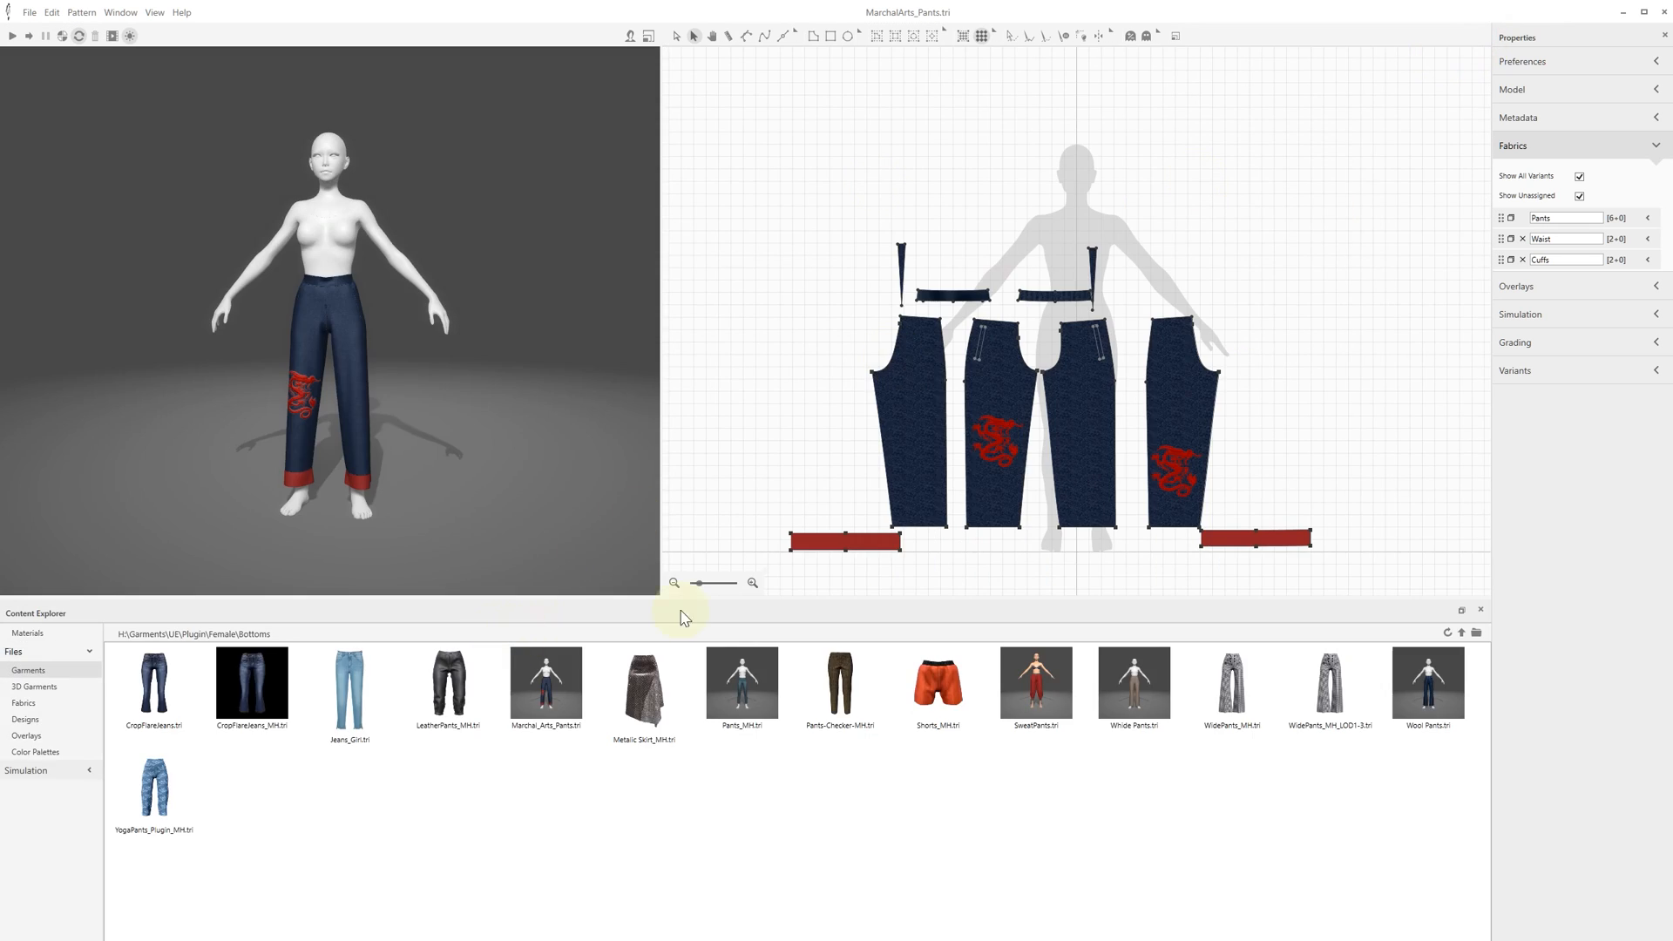
click(1462, 633)
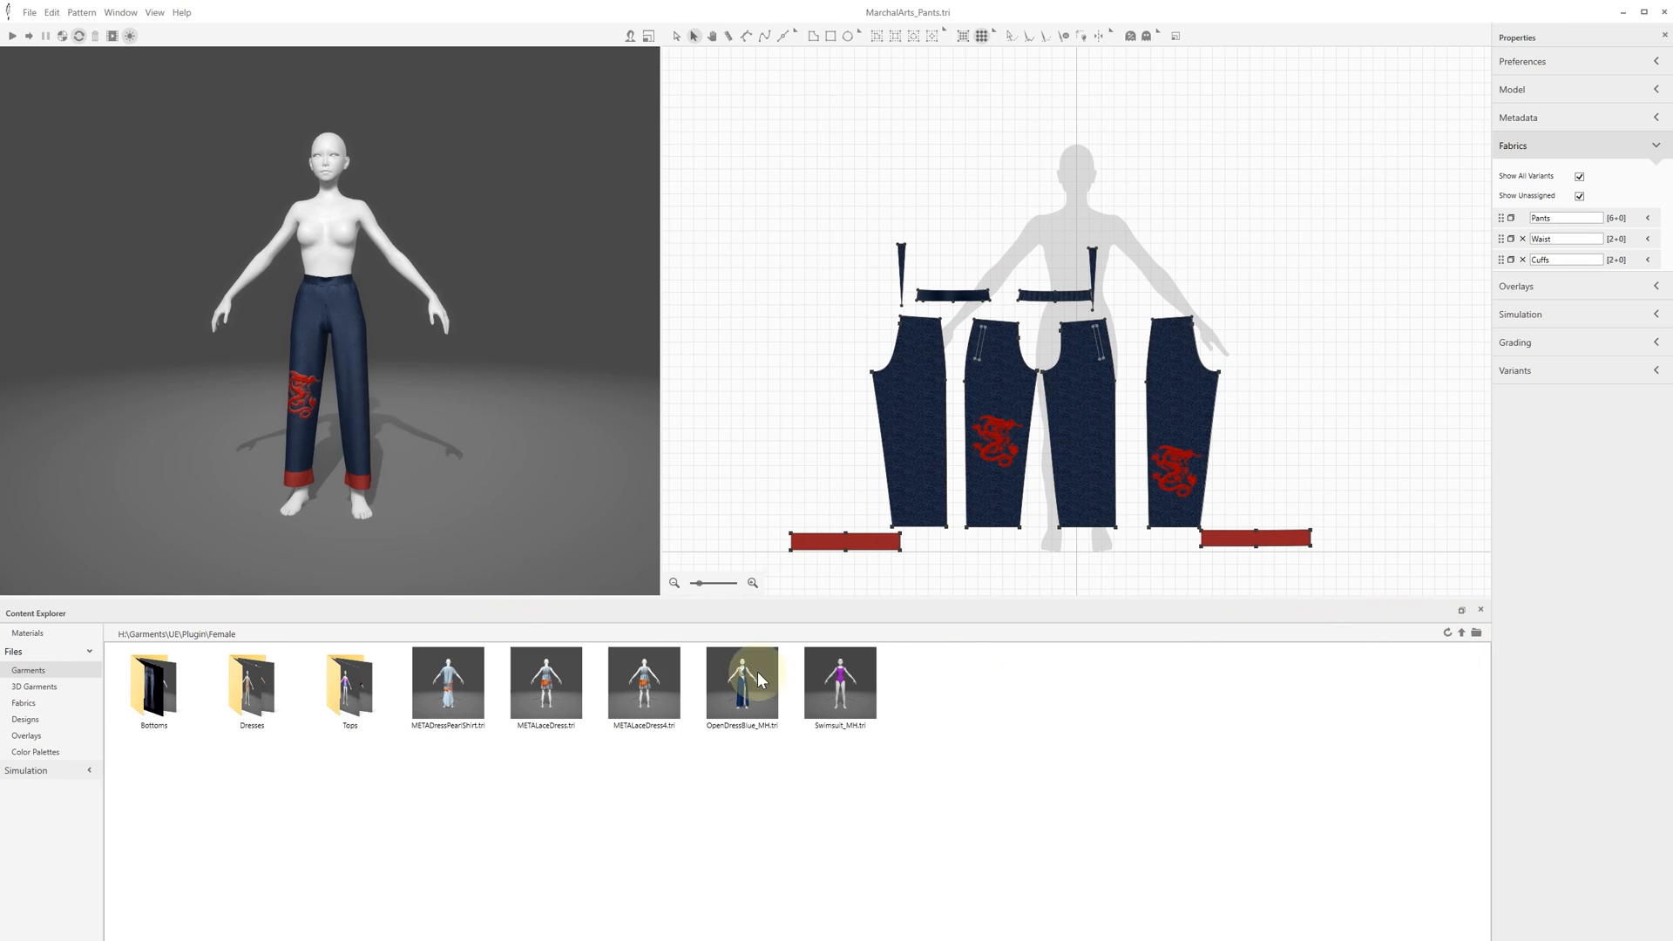
double_click(350, 685)
double_click(1136, 692)
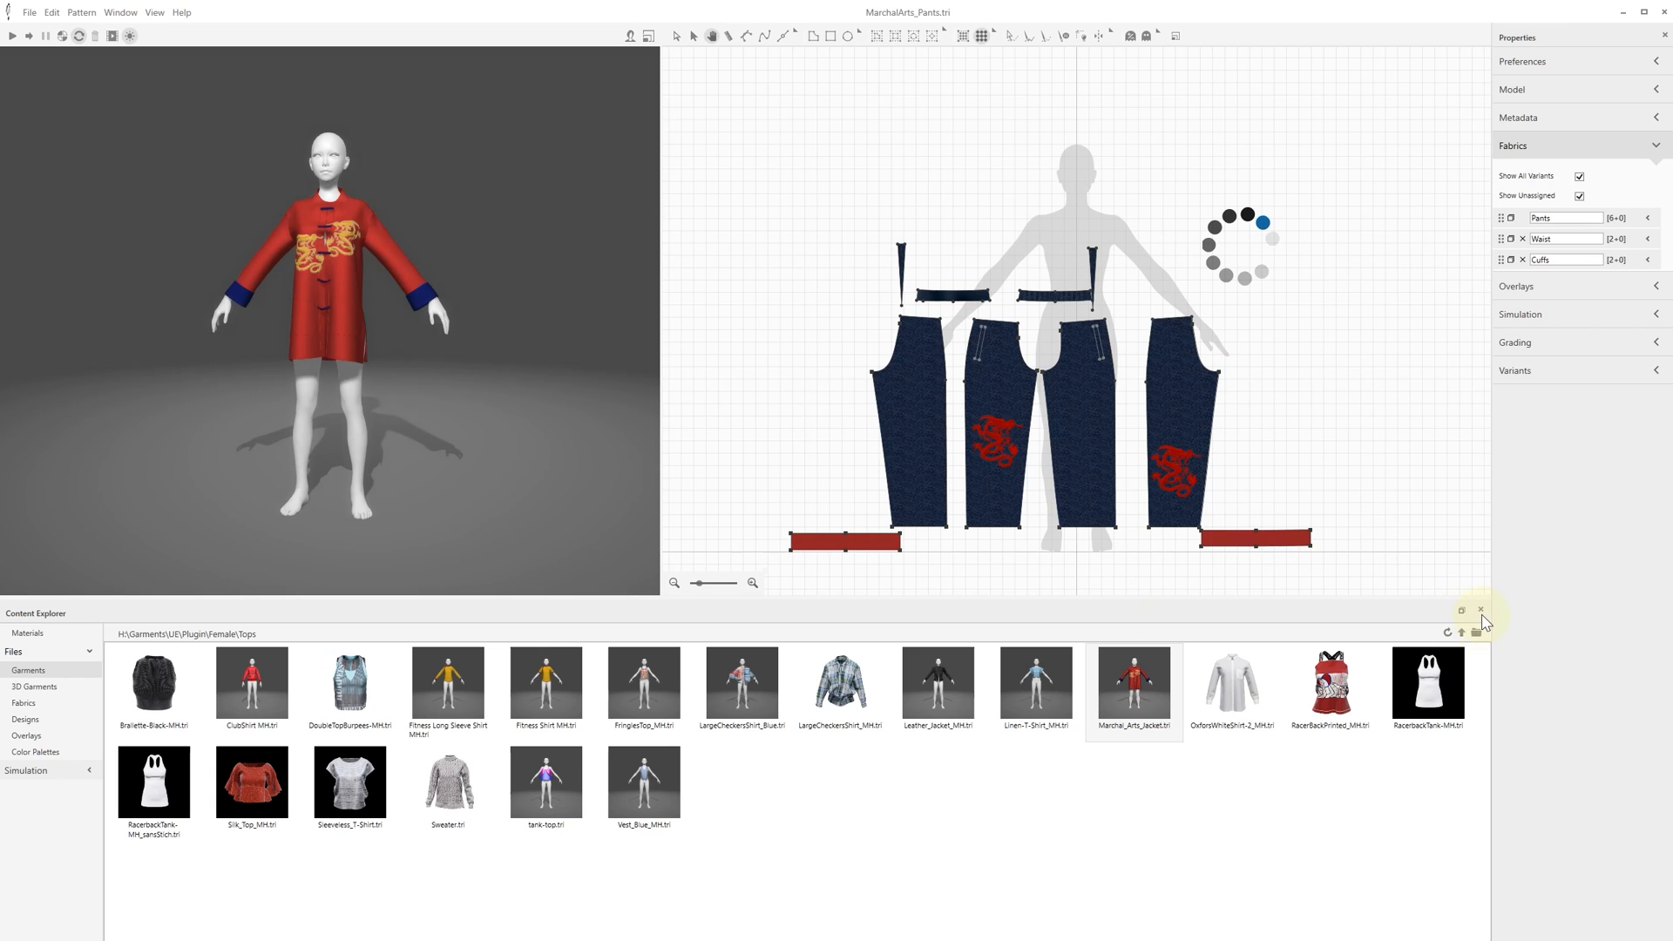
click(1481, 610)
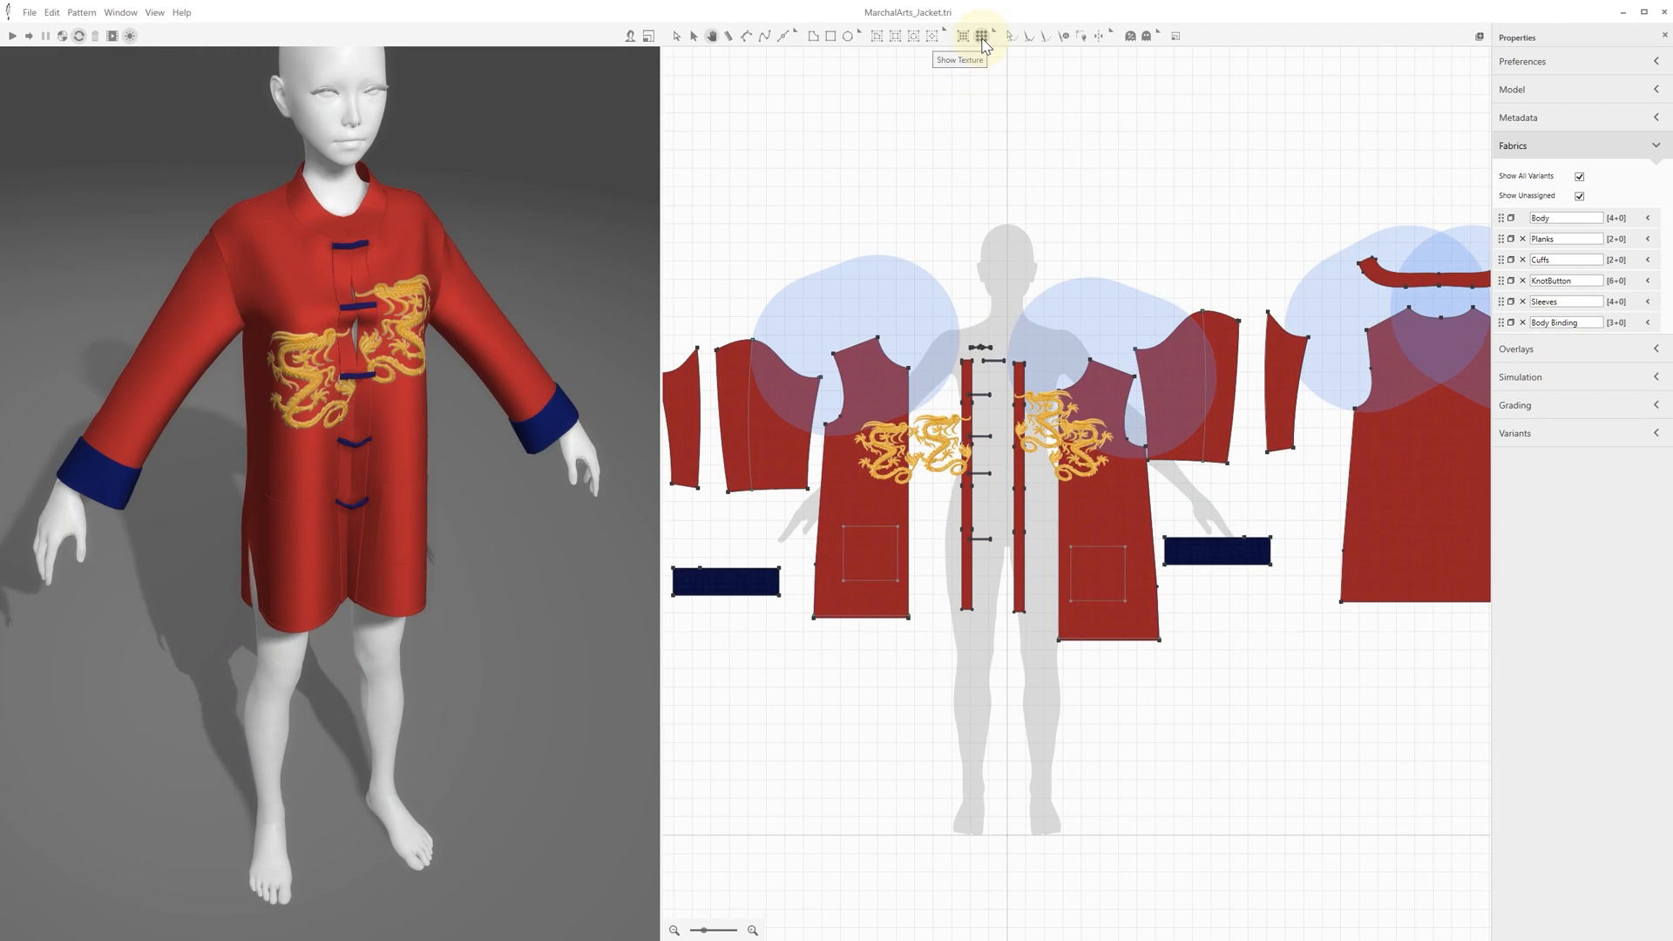
- Hide the textures on the jacket's 2D patterns and show the domain settings of a front piece's shoulder line
click(982, 39)
scroll(1033, 220, up, 3)
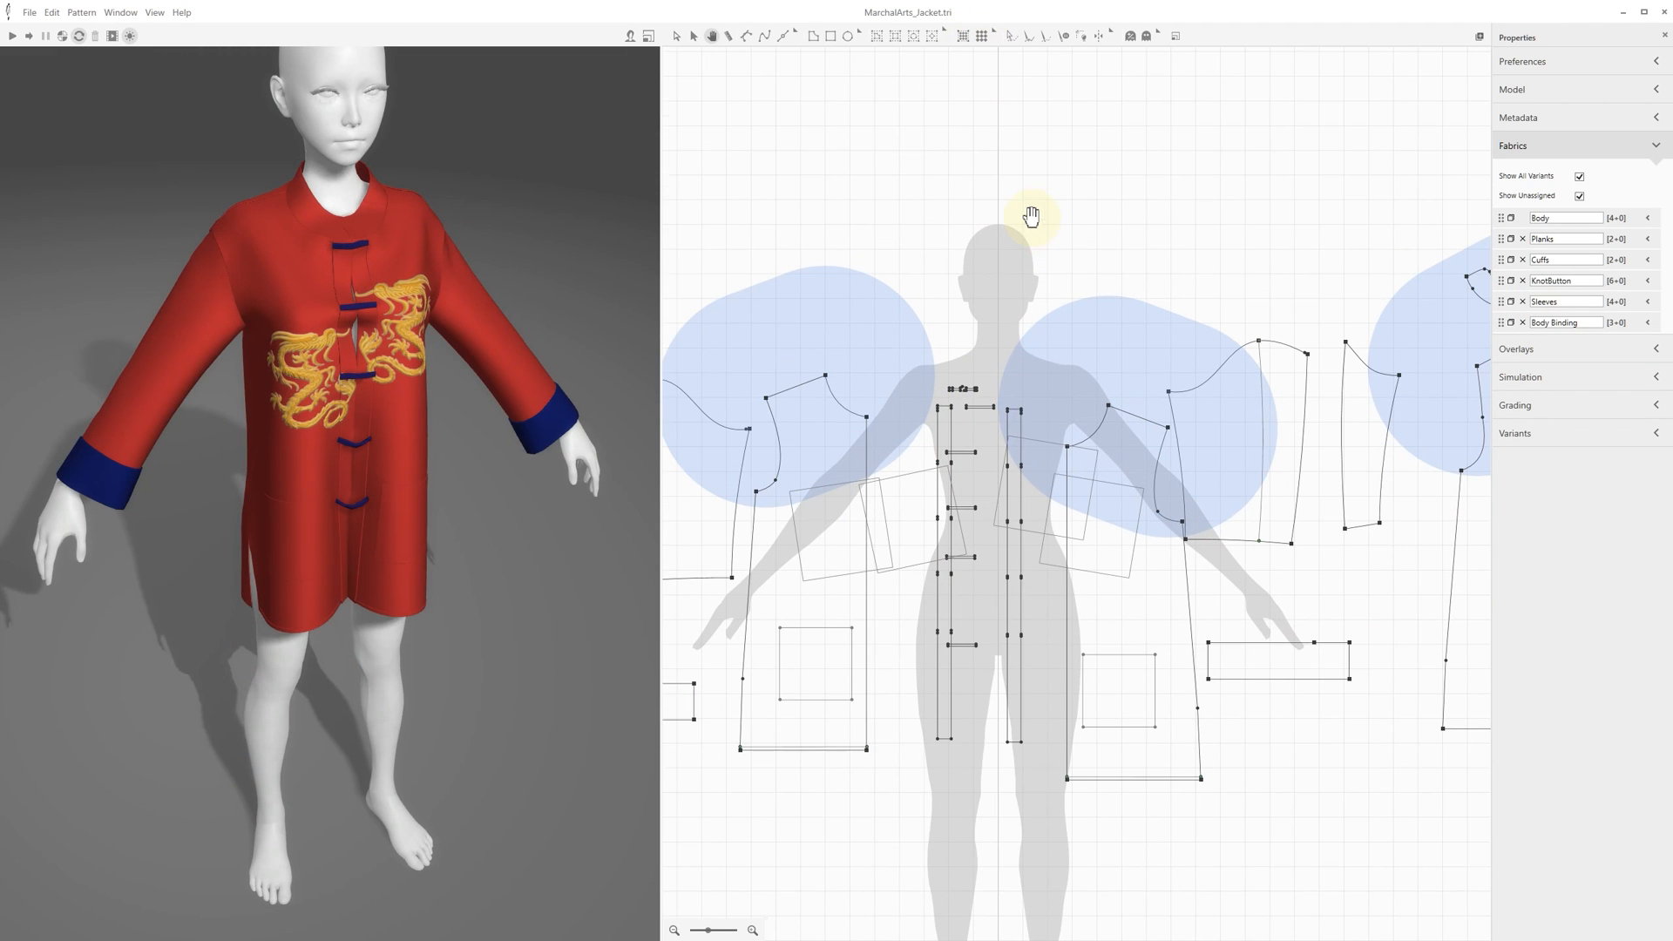
click(676, 36)
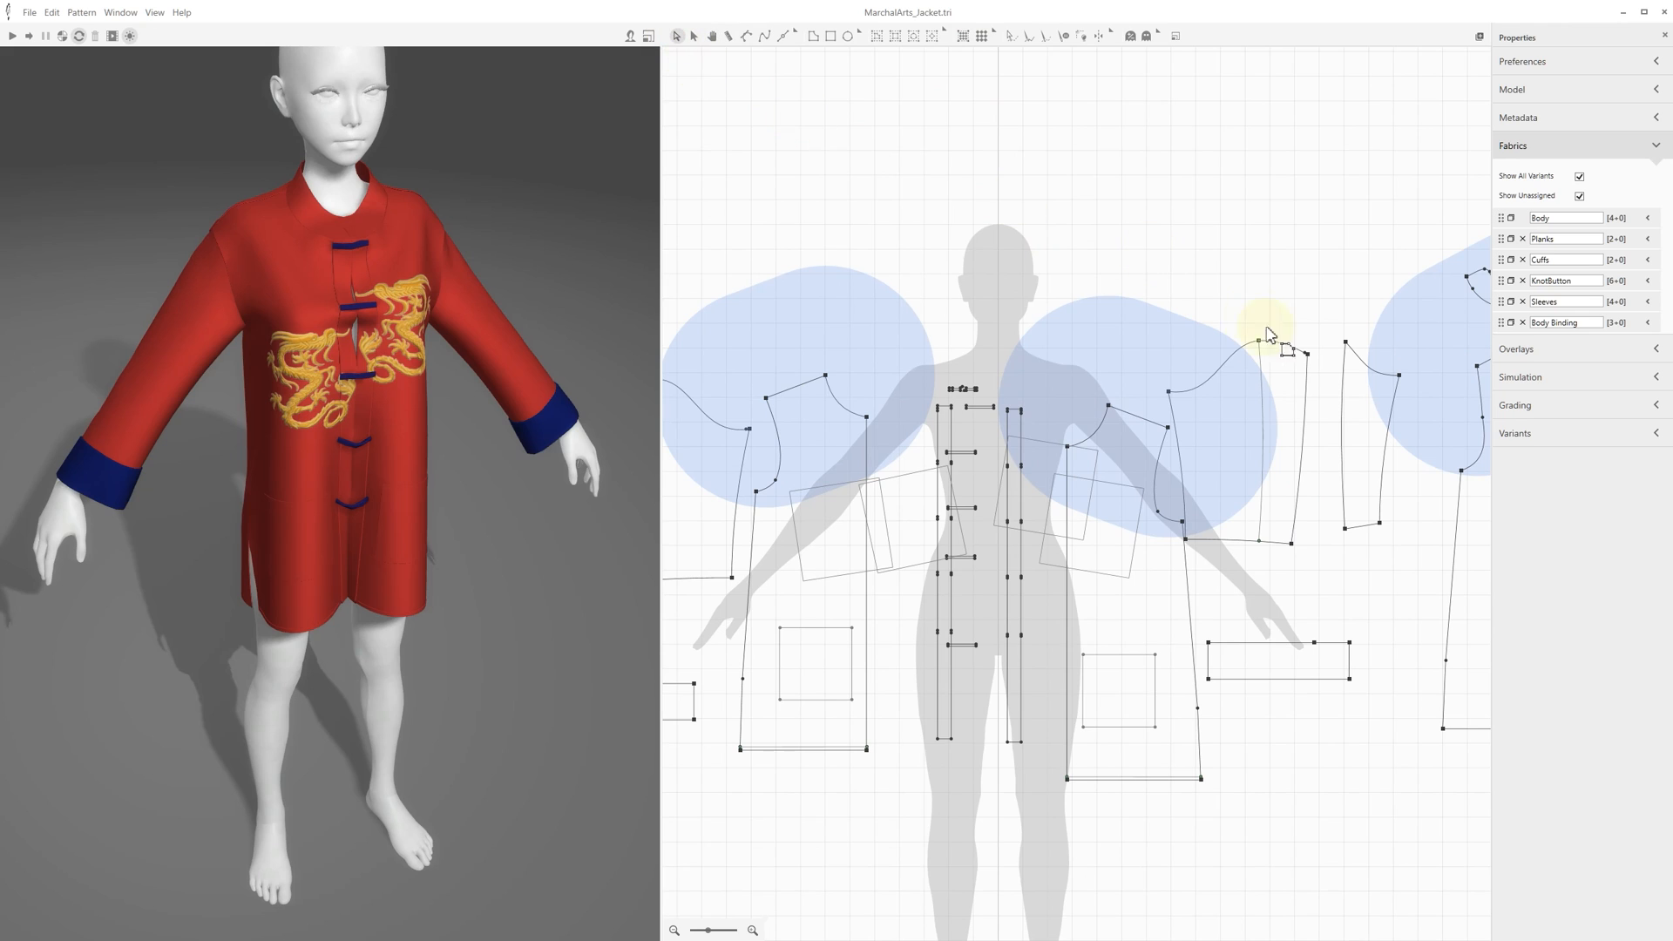
click(1142, 420)
click(796, 384)
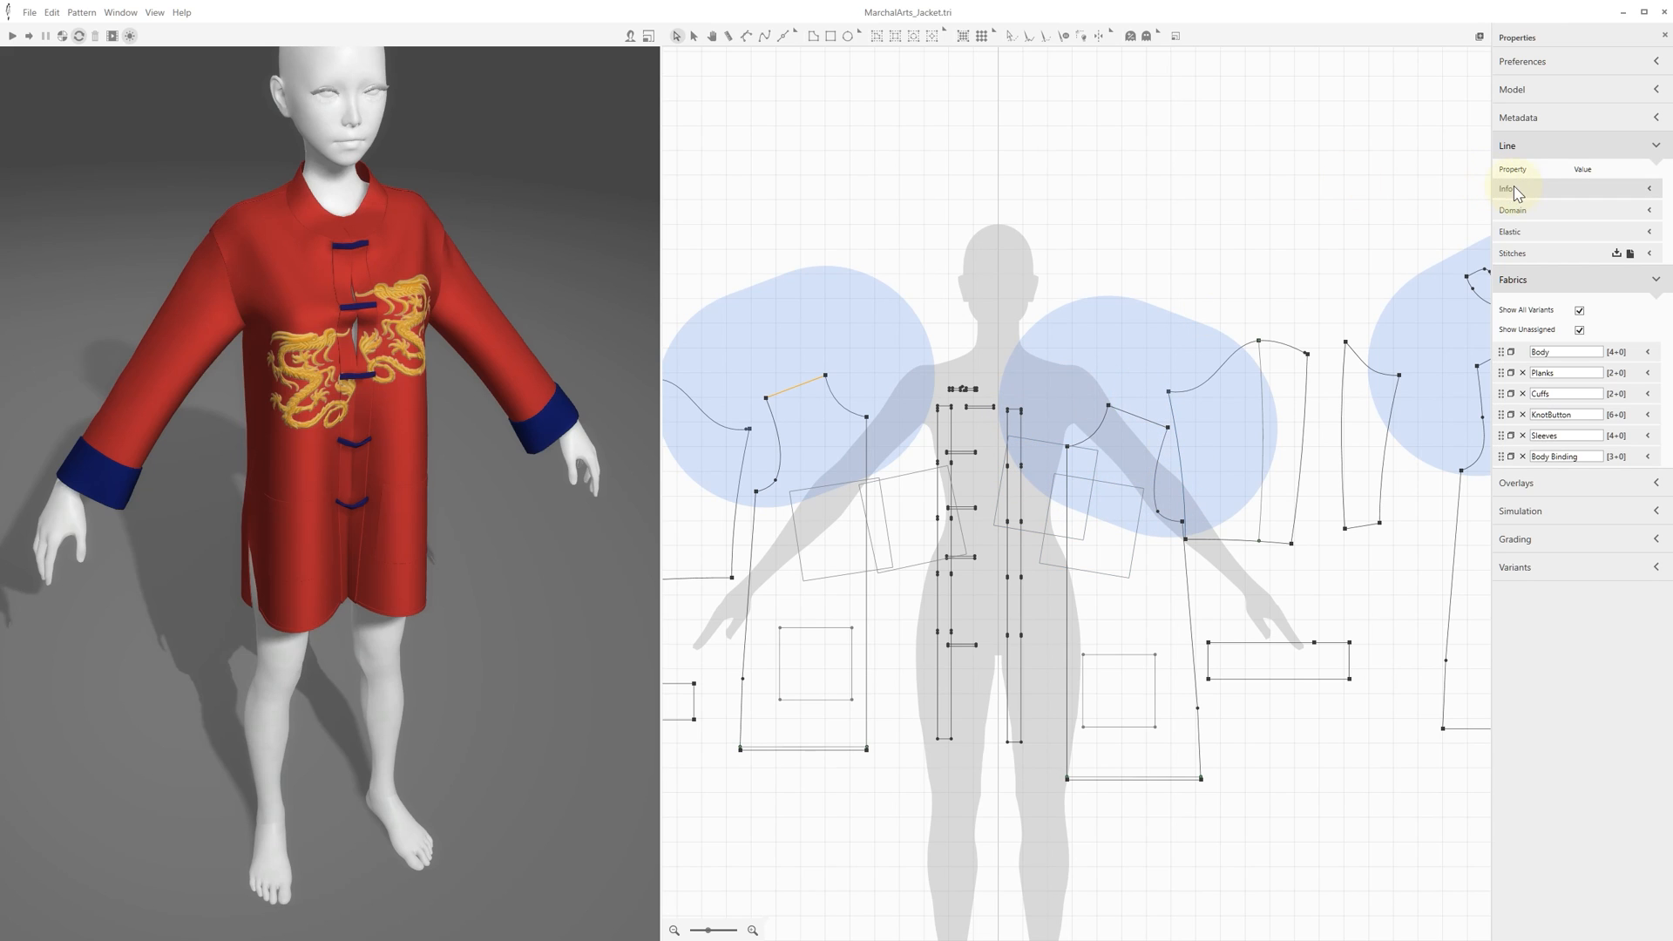
click(1550, 212)
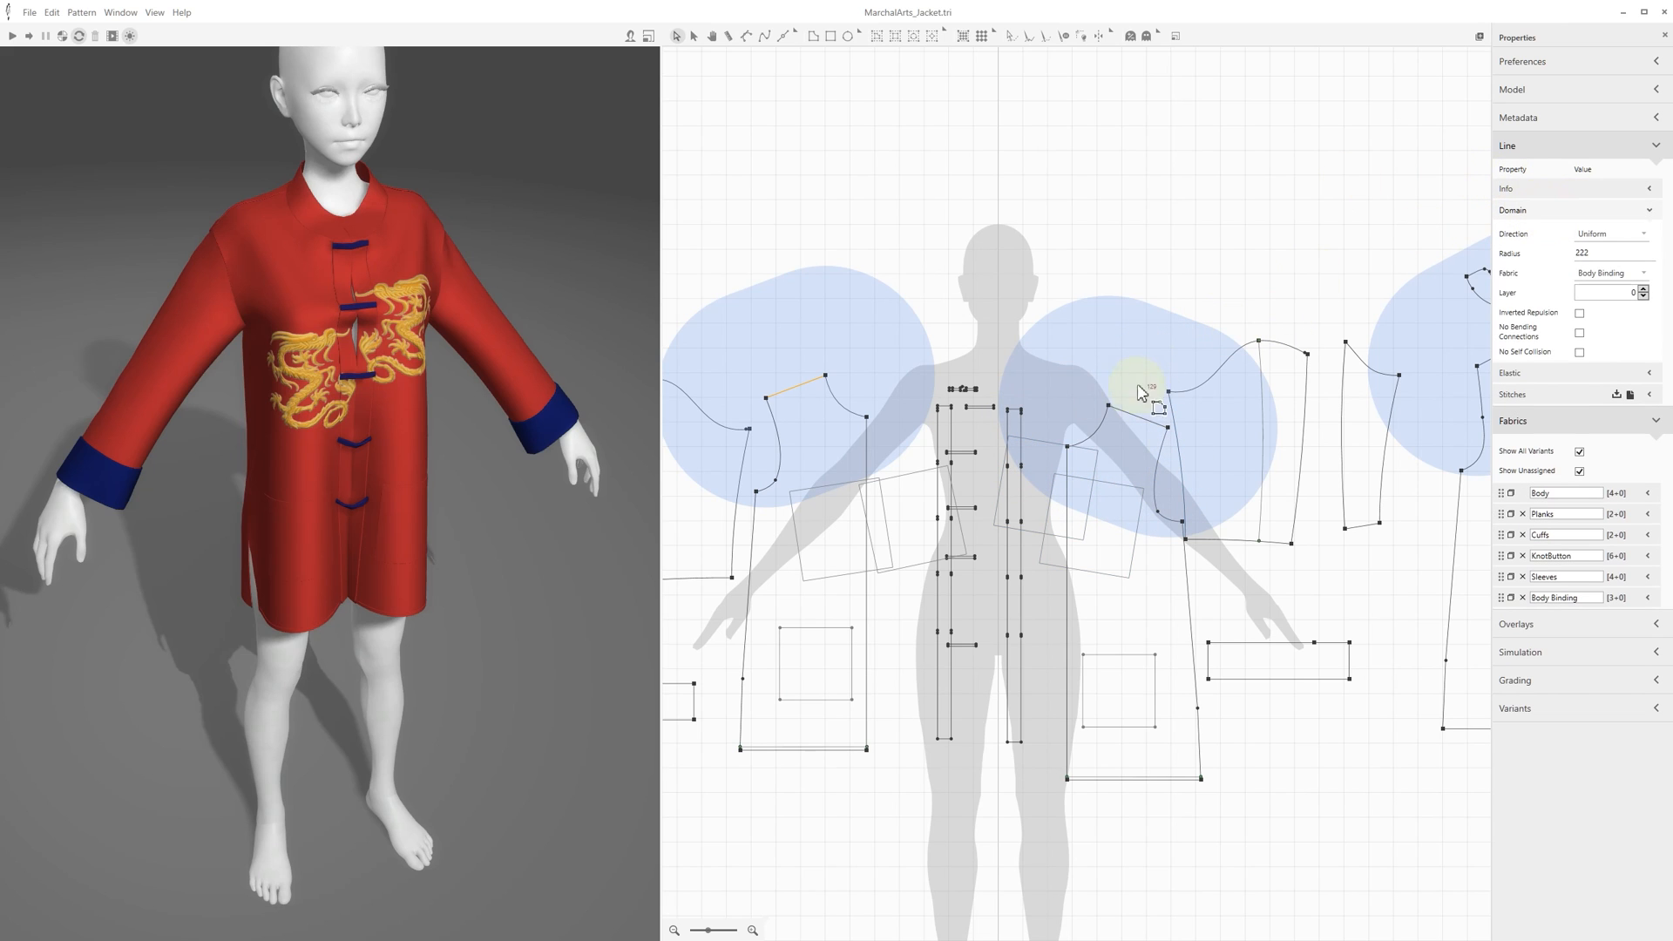
- Try a domain radius of 22 on the opposite front piece's shoulder line, and set it back to 222
click(1129, 417)
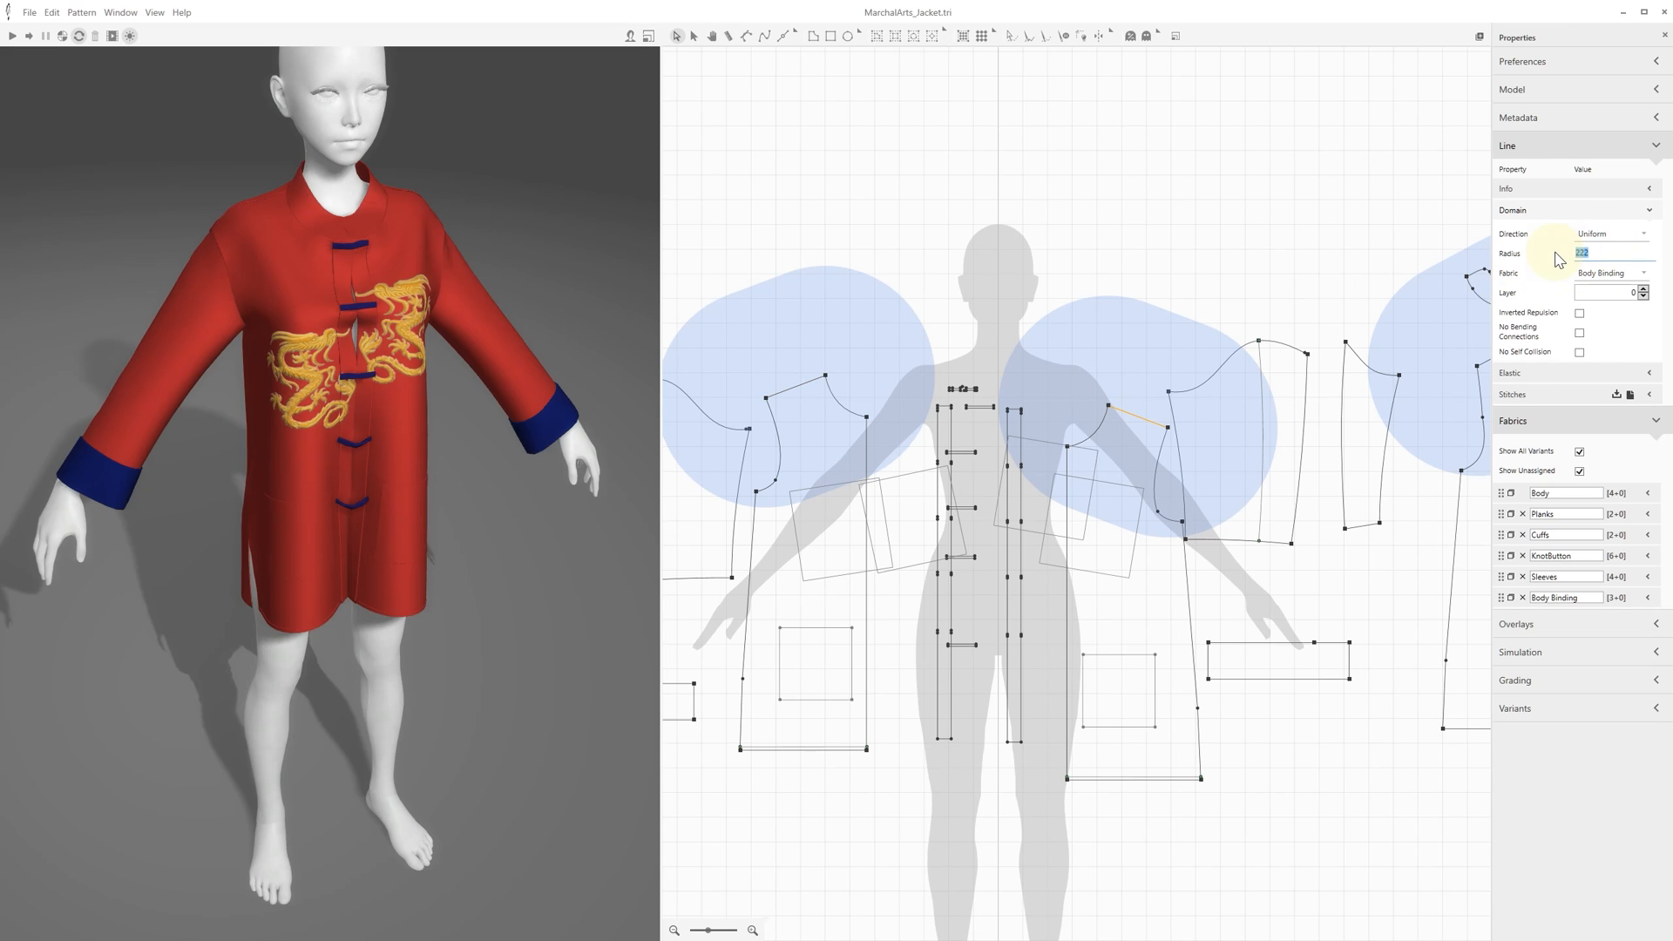
text(22)
key(Return)
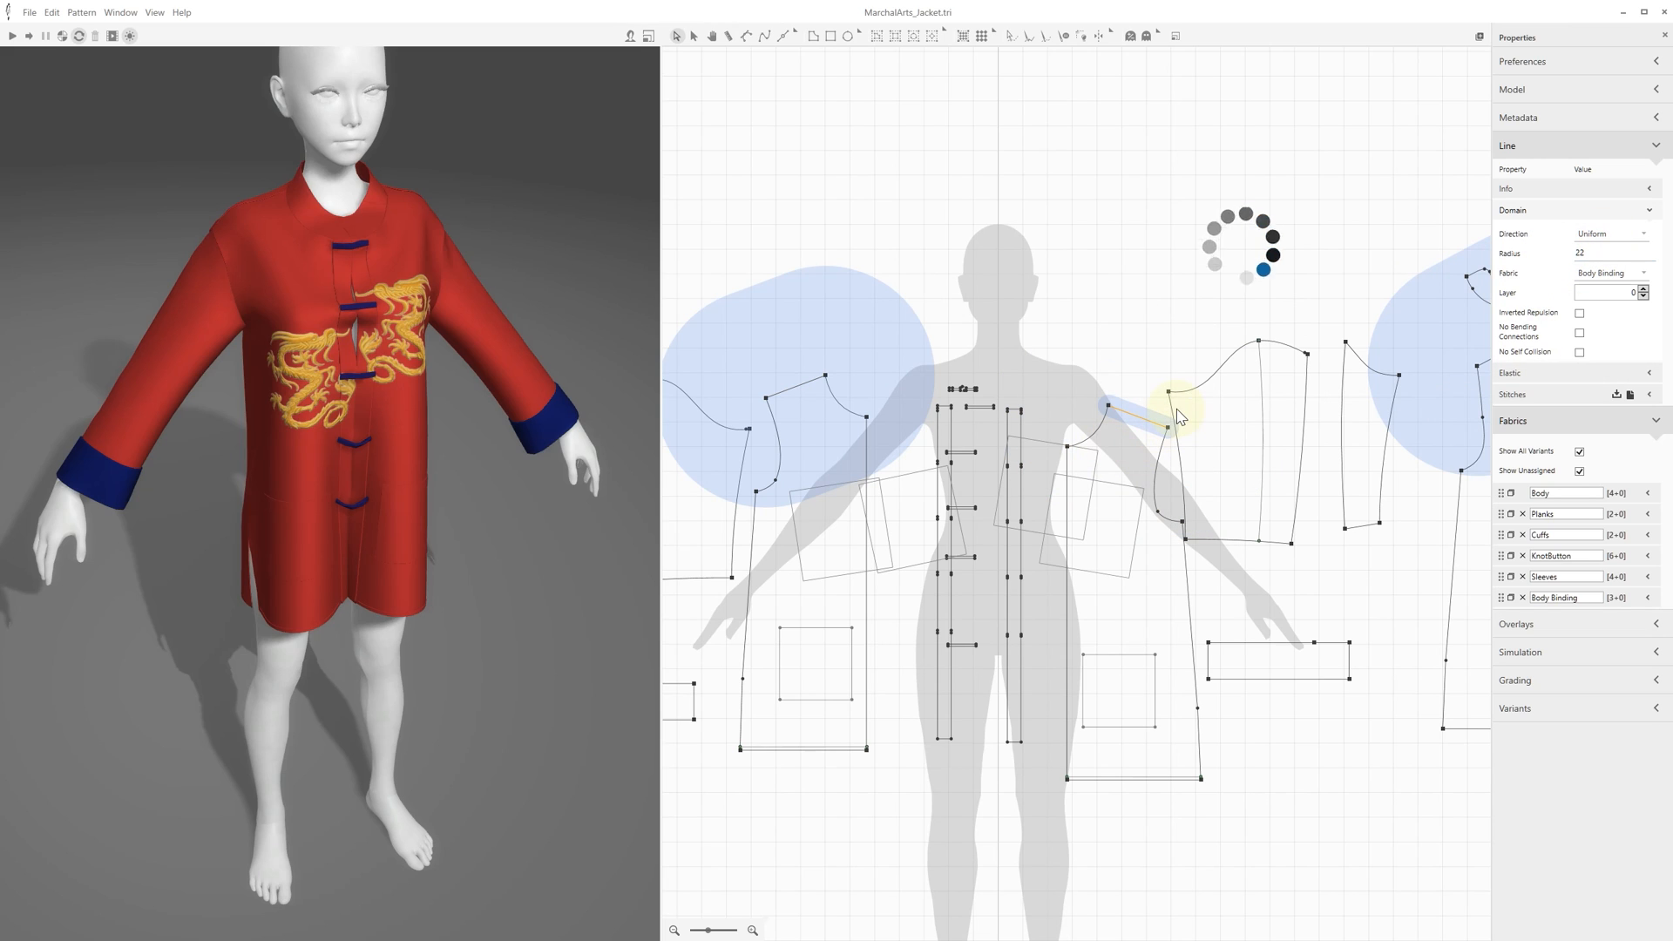
click(1584, 252)
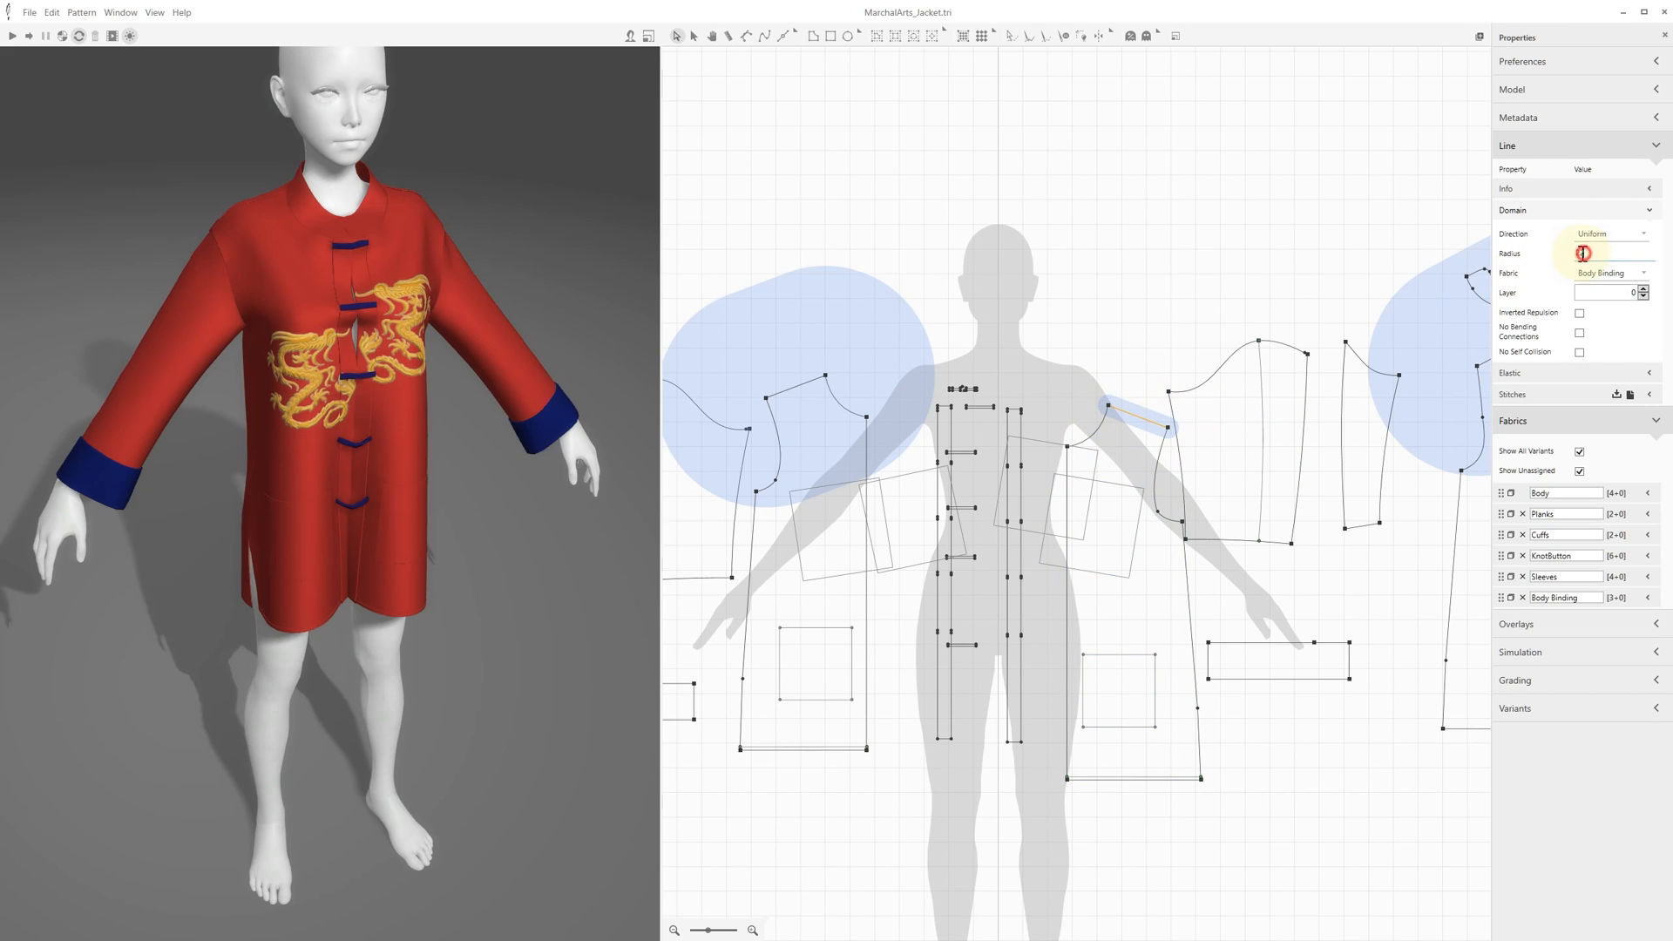
text(222)
key(Return)
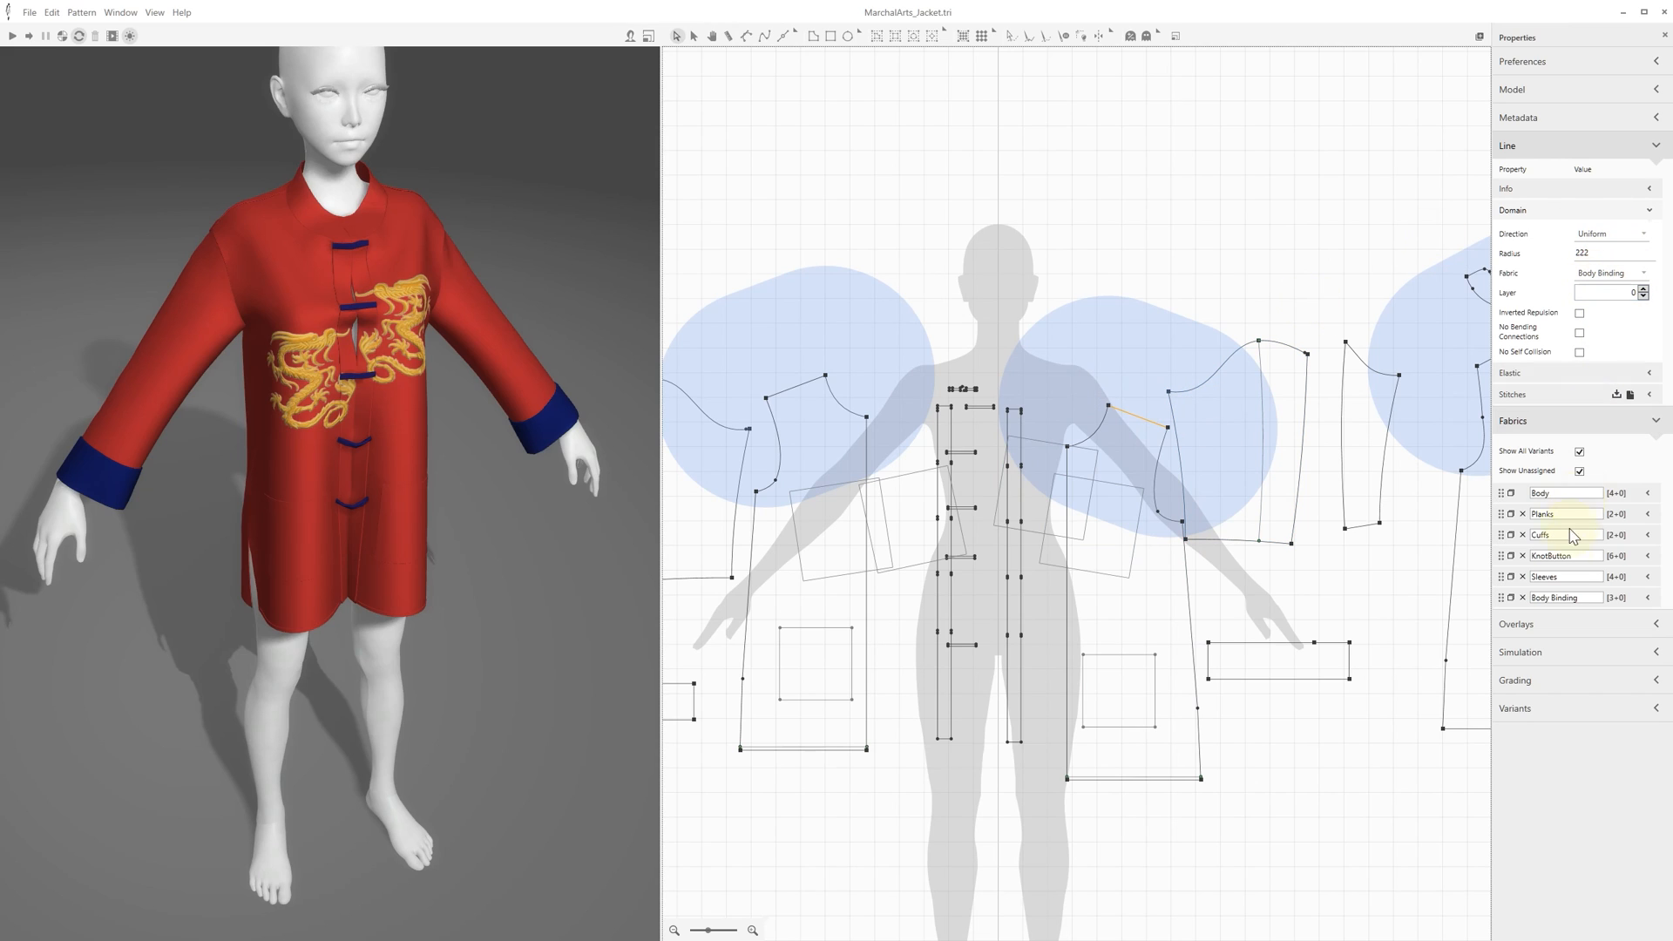
- Check the binding tolerance, distance and stiffness in the Body Binding fabric's physical parameters, and collapse the fabric again
click(1646, 600)
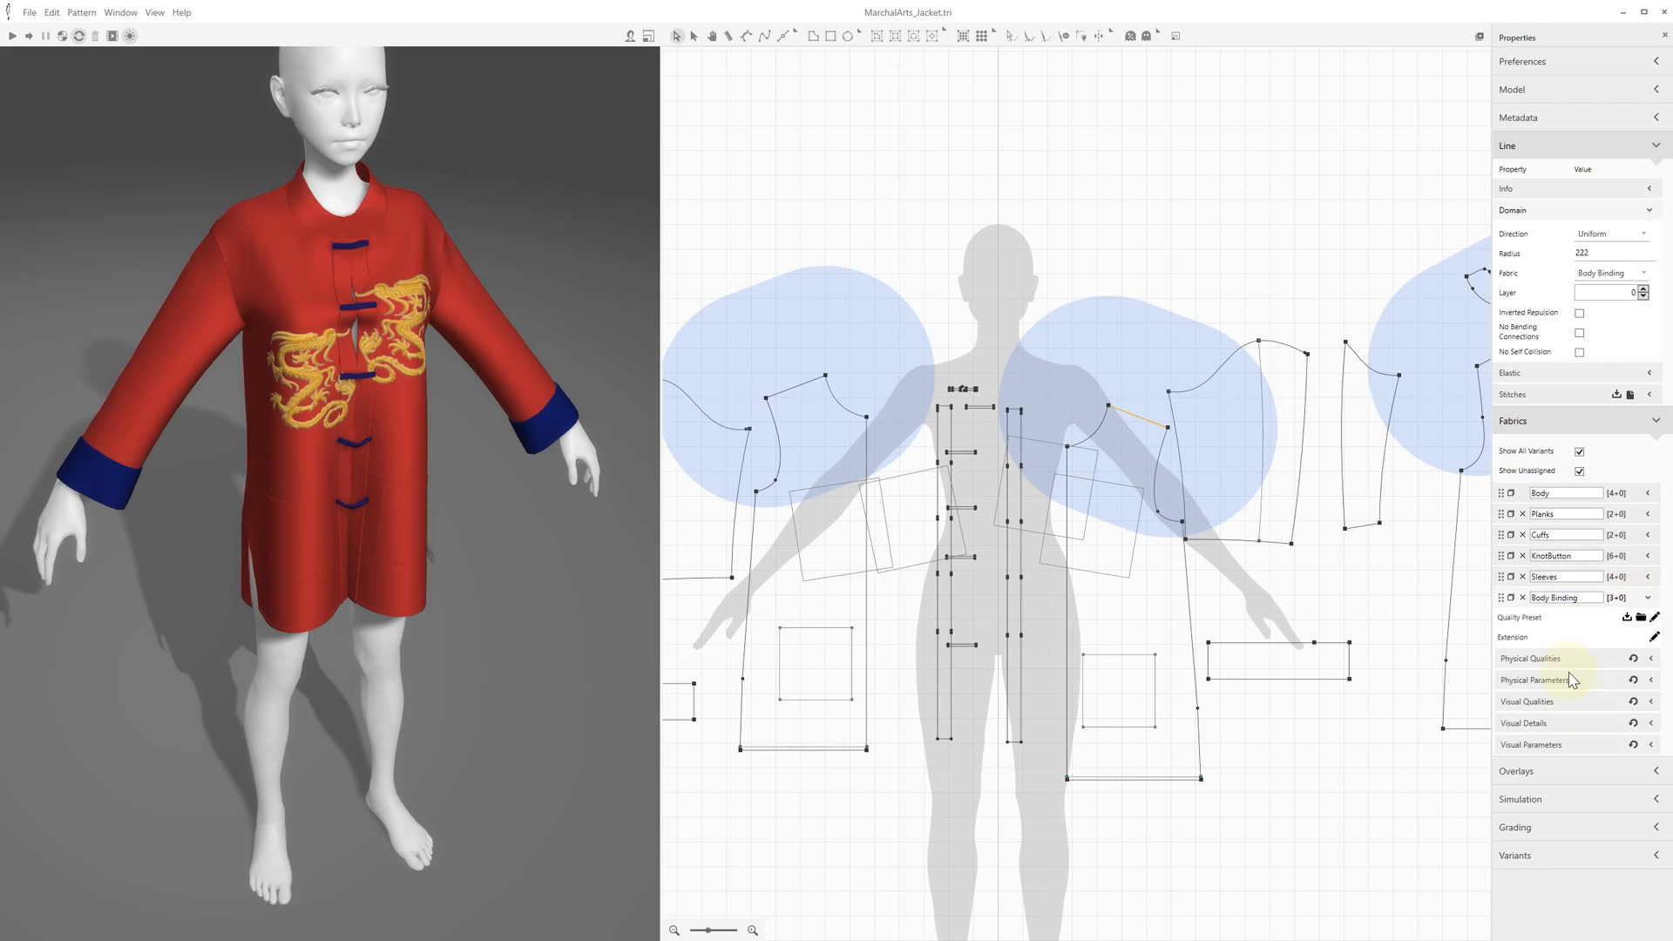
click(1566, 680)
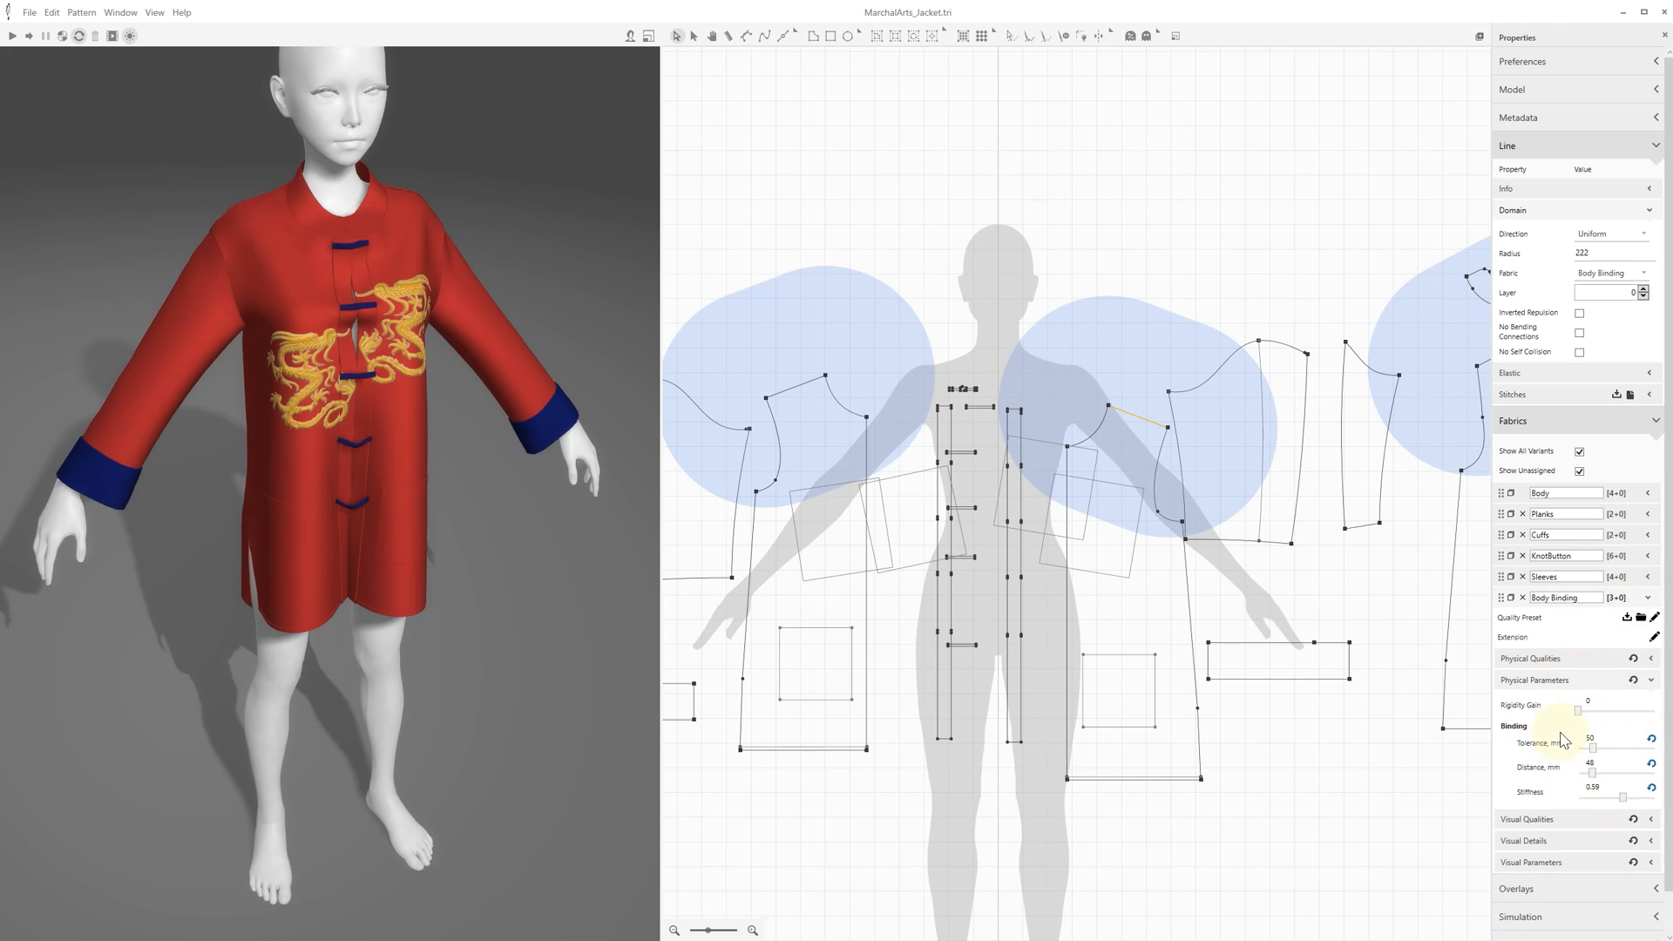
click(1648, 600)
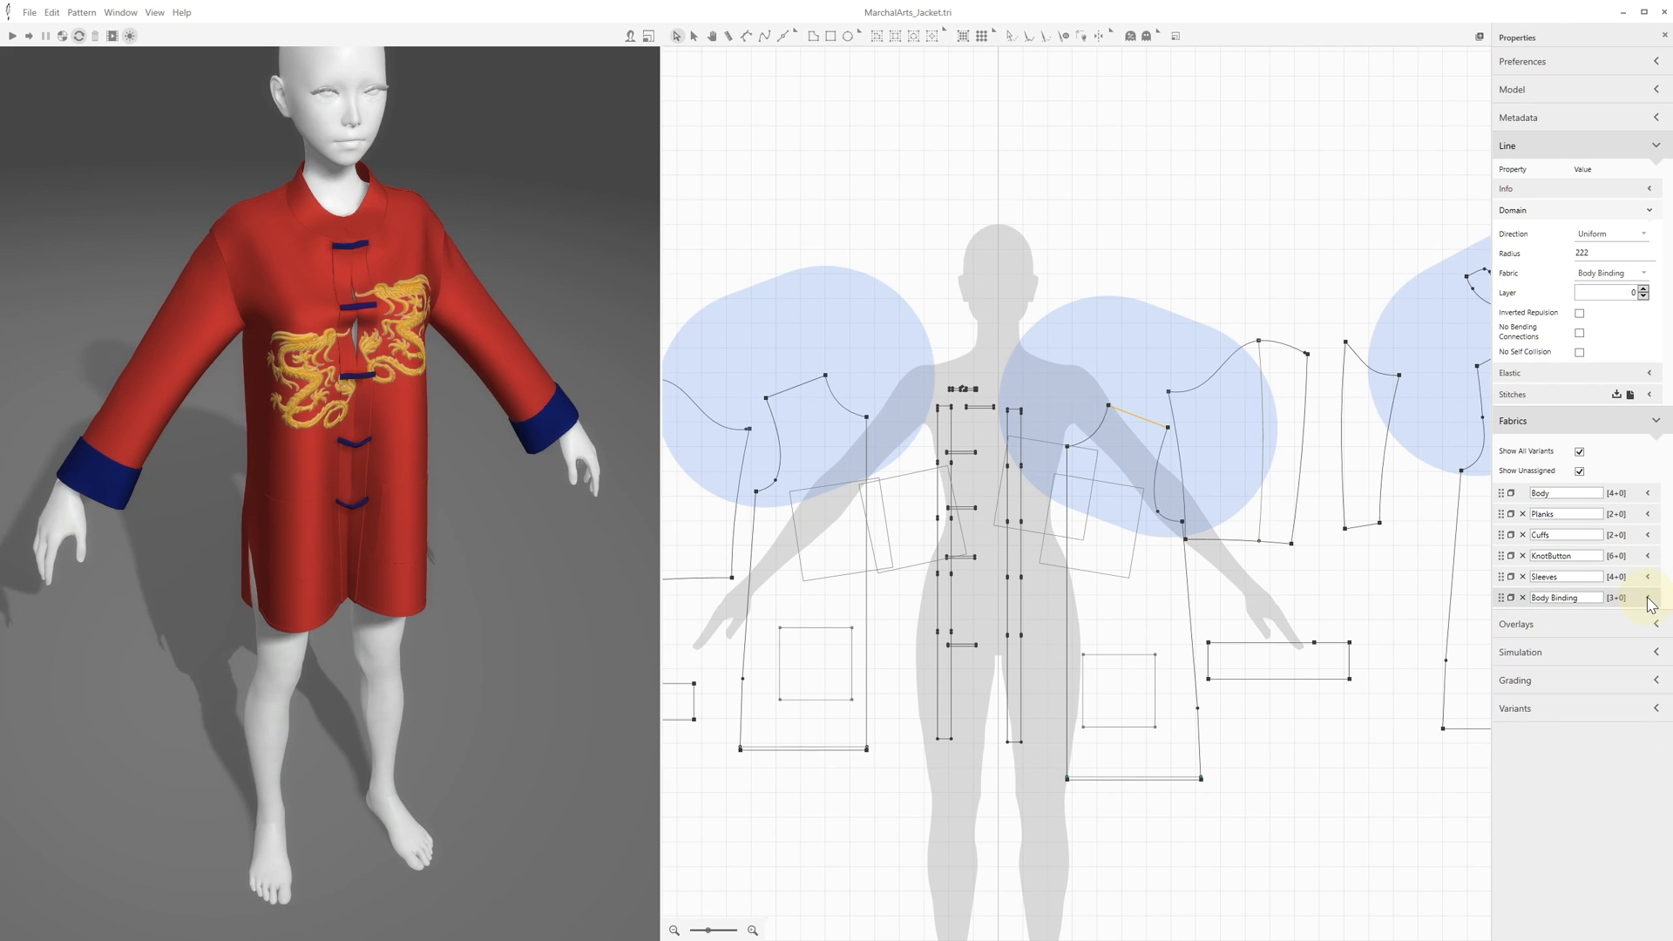
- In Unreal Editor, load the womens-taichipants folder into BP_Girl_Child's DraperGarment component and enable Wrap
scroll(1196, 435, down, 3)
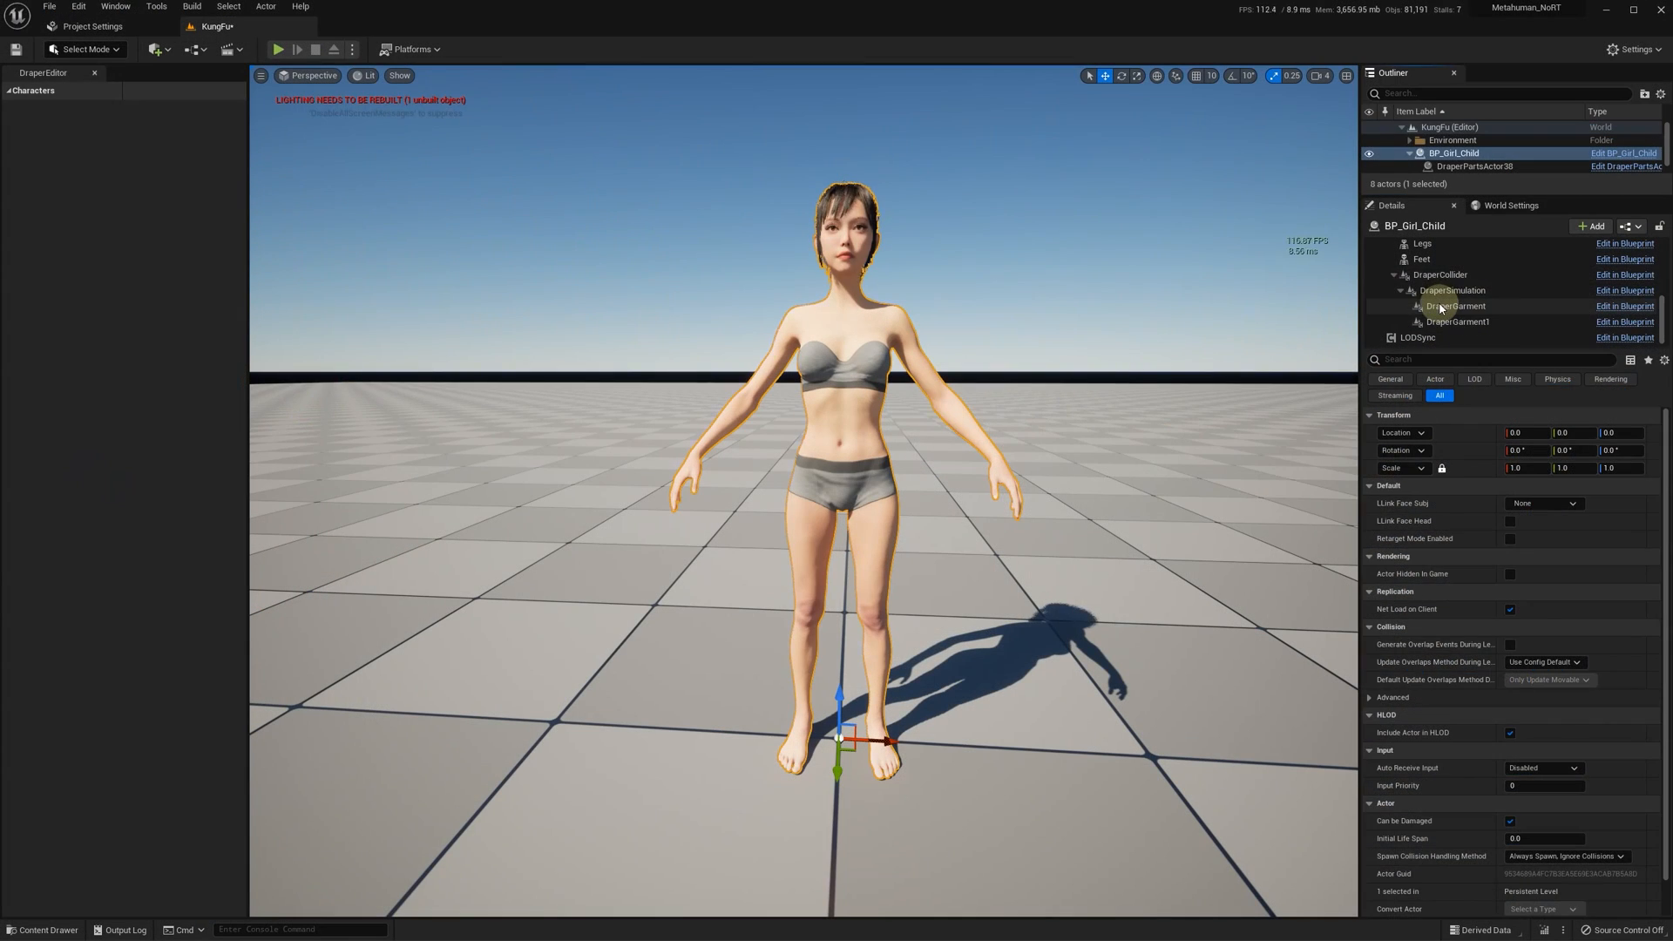
click(1451, 306)
click(1580, 541)
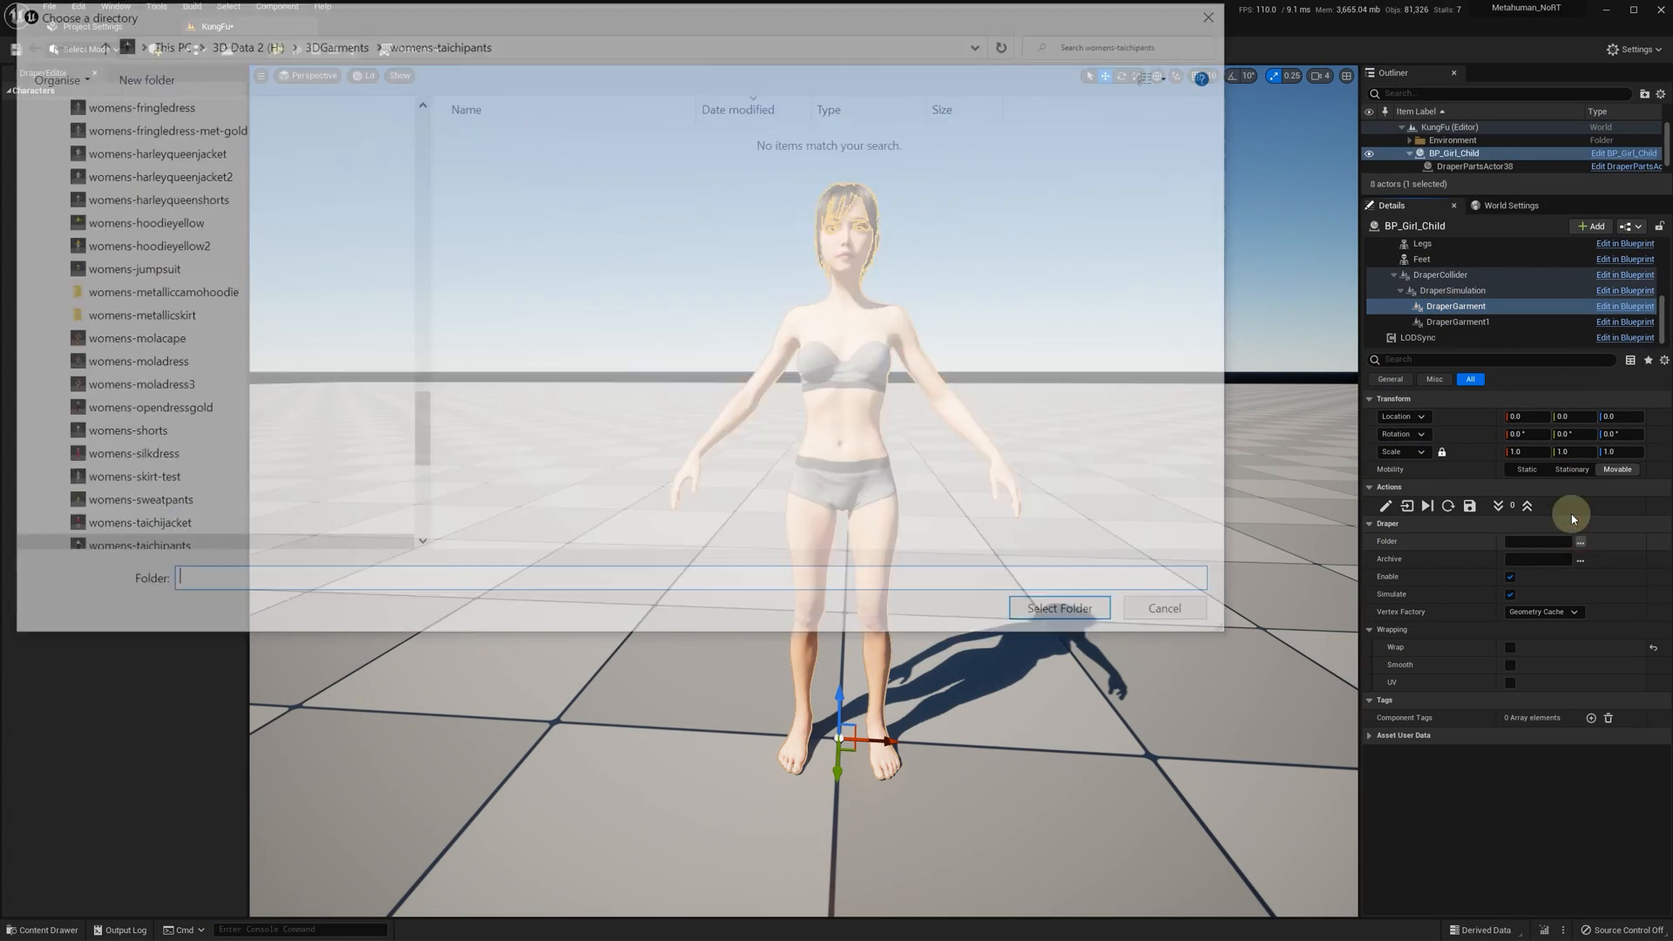
click(215, 549)
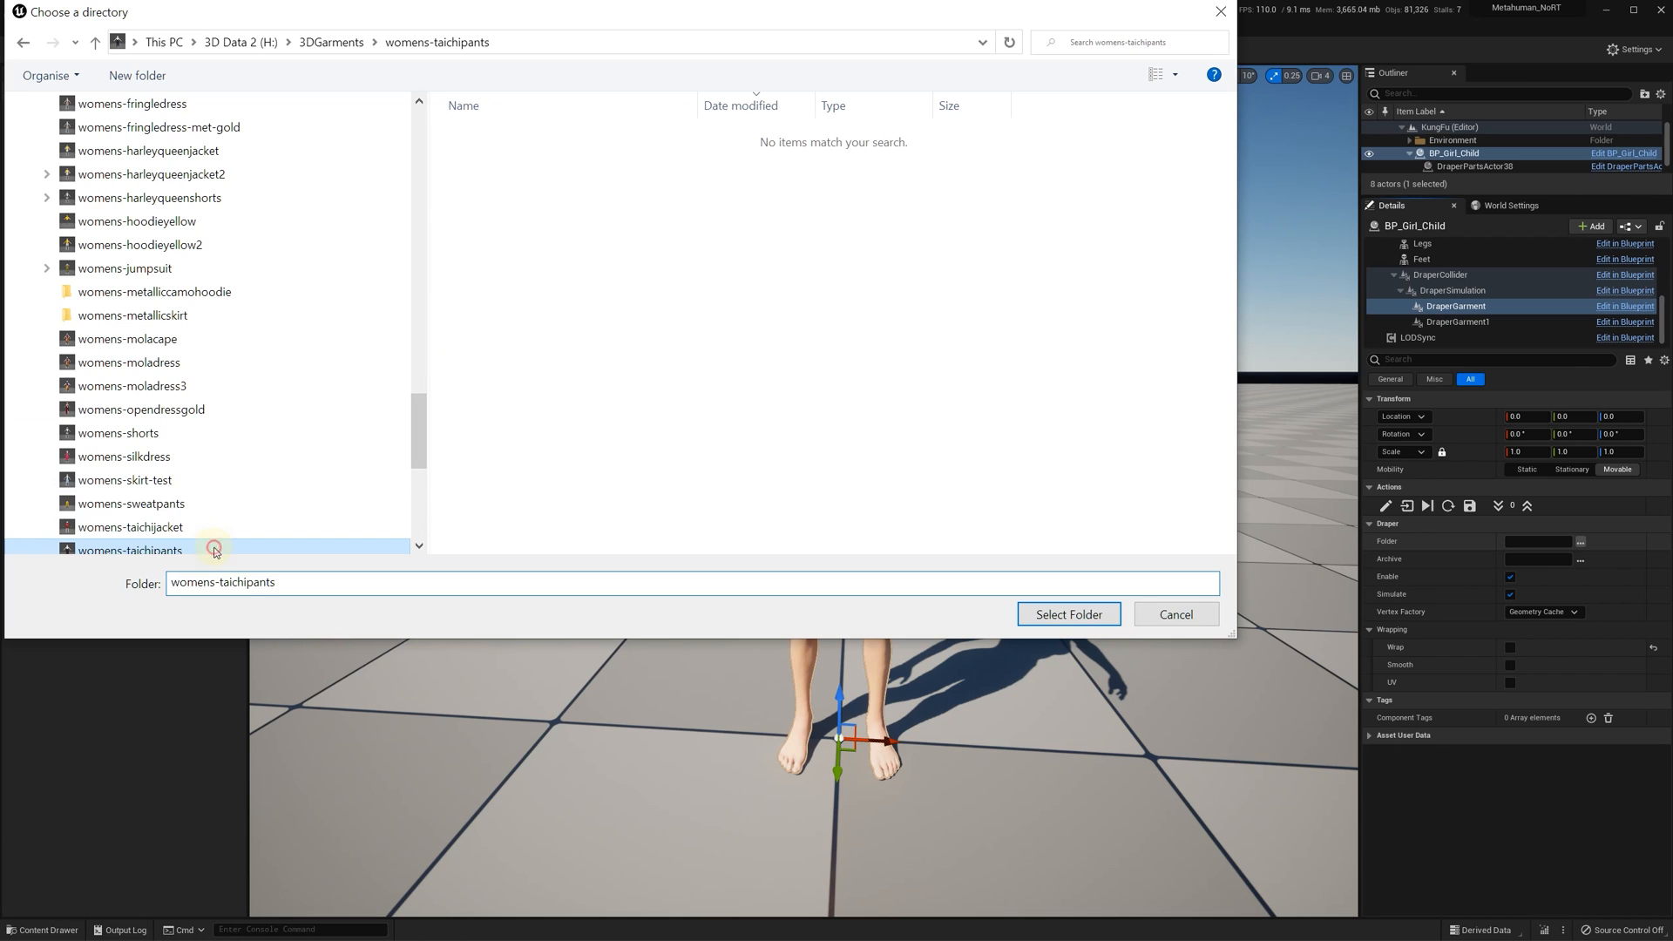
click(1070, 614)
click(1515, 654)
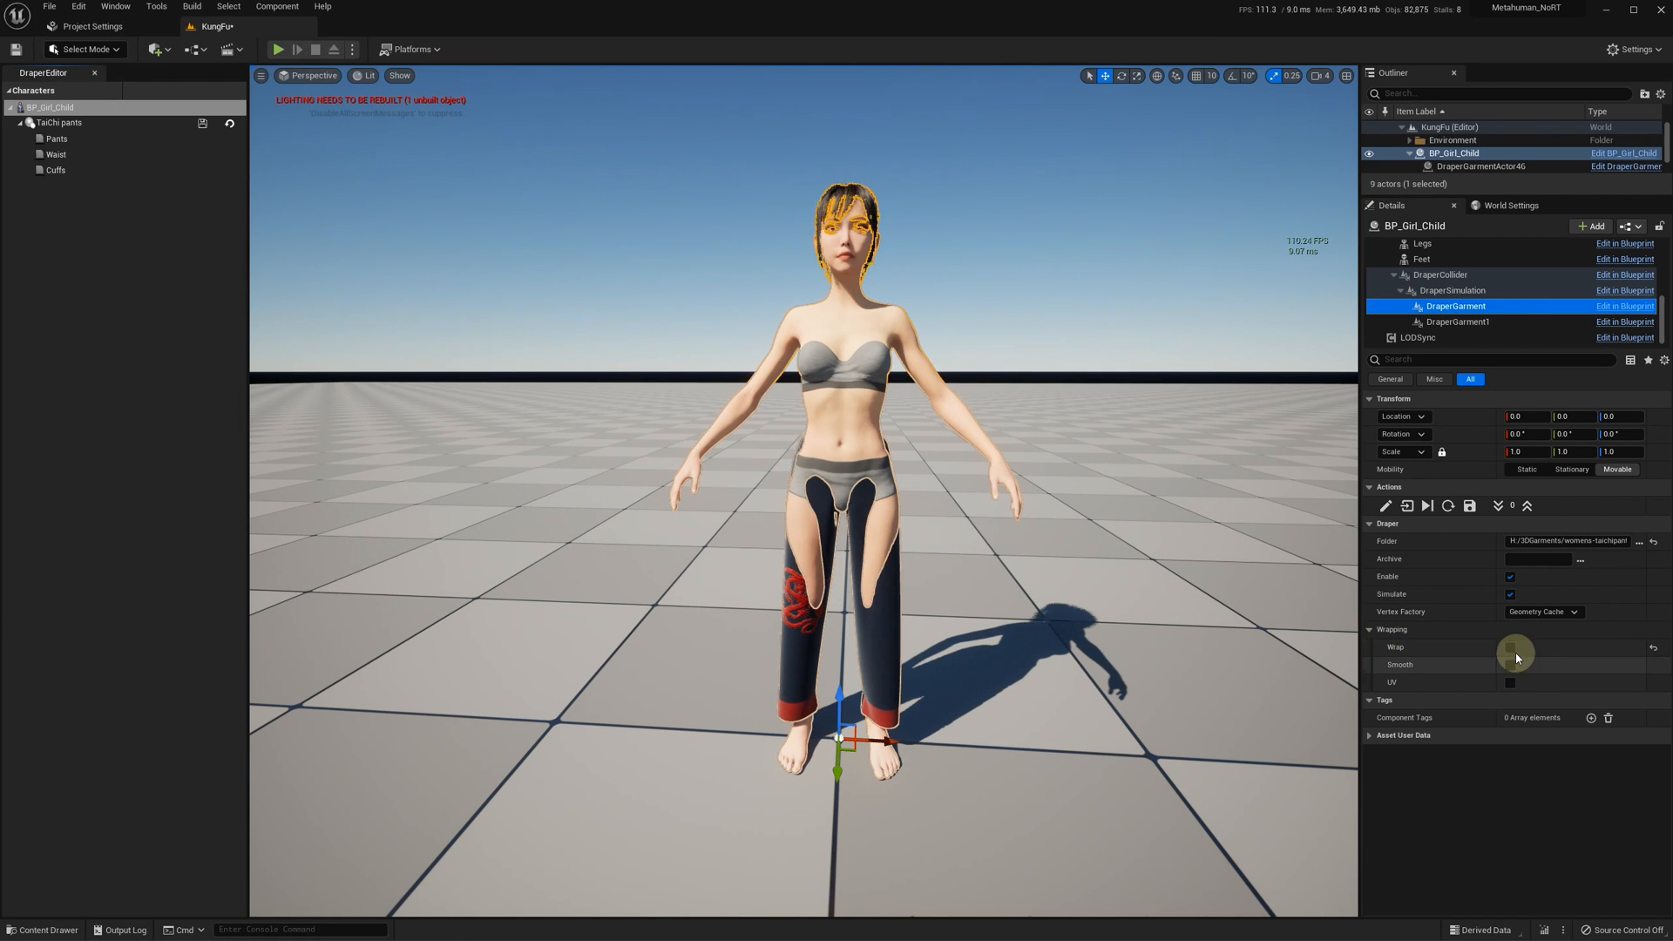
- Load the womens-taichijacket folder into BP_Girl_Child's DraperGarment1 component
click(1504, 323)
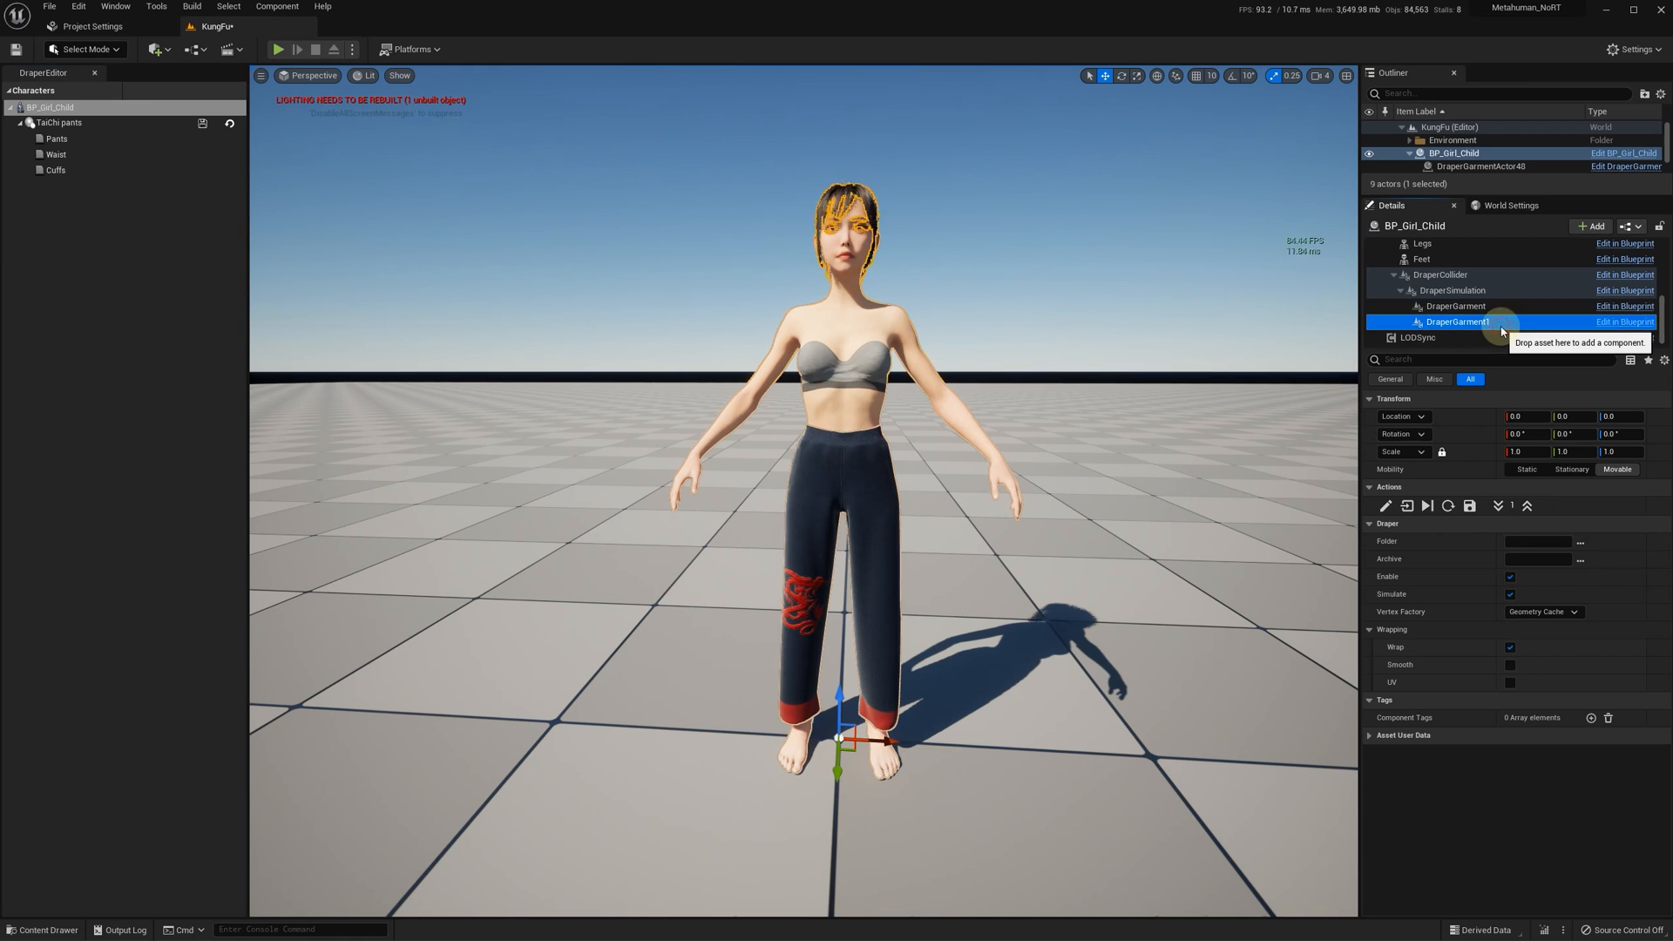
click(1581, 544)
click(329, 526)
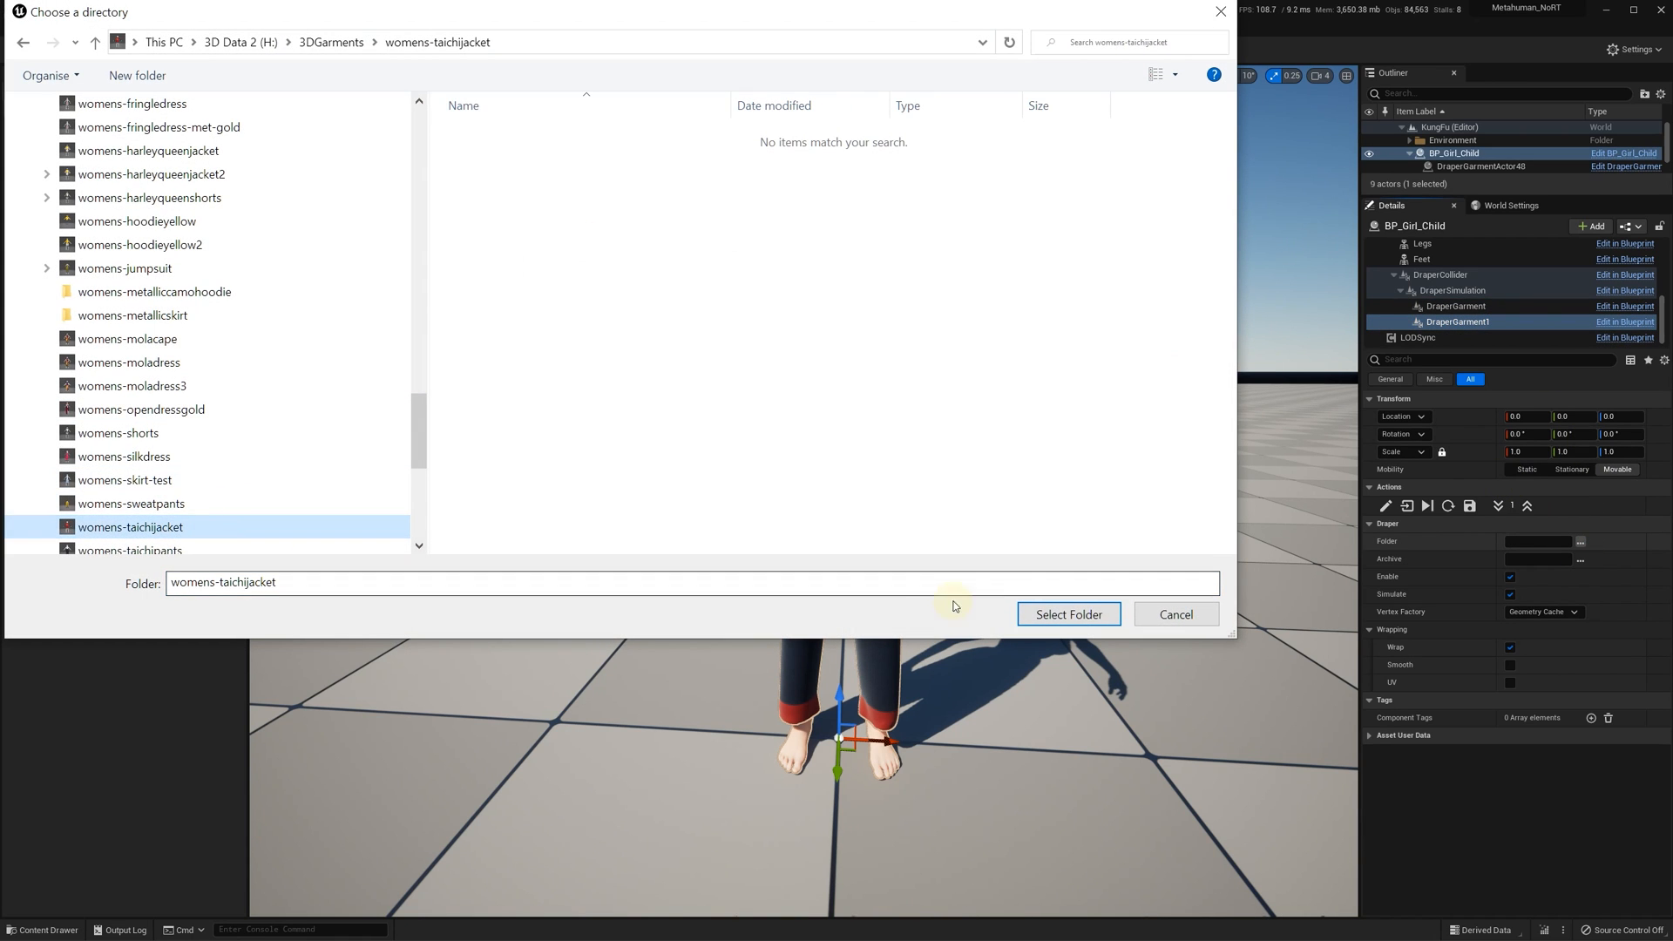
click(1049, 613)
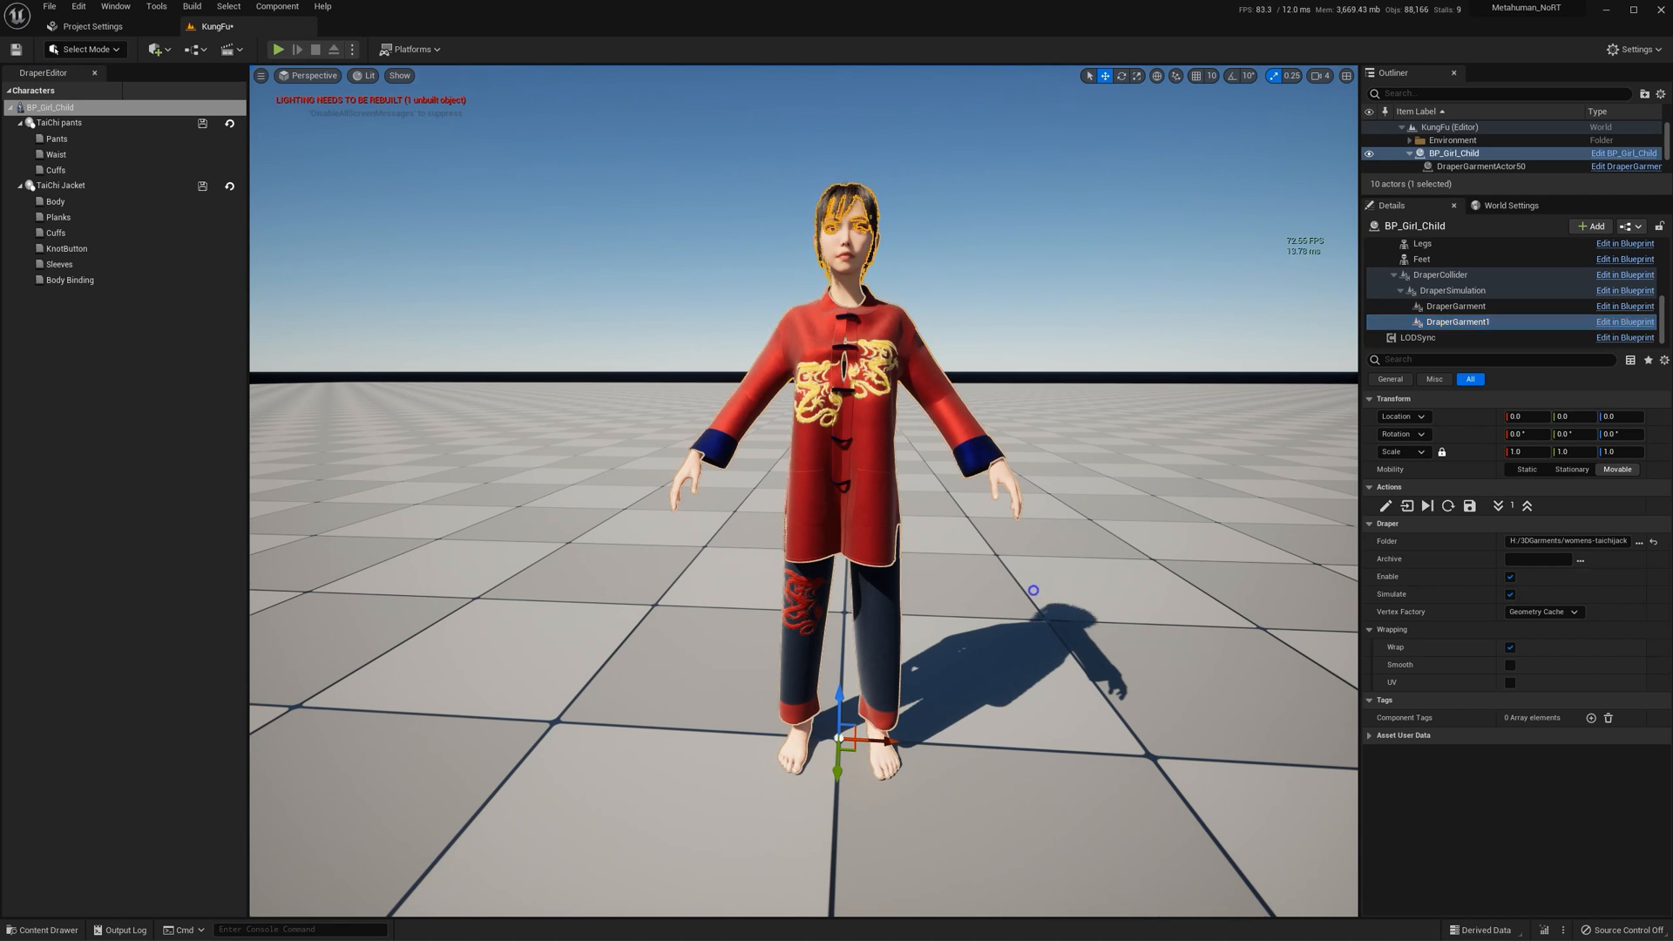
- Disable the jacket garment so only the pants are worn, and open the KungFu_Sequence level sequence
click(1510, 577)
scroll(1476, 153, down, 1)
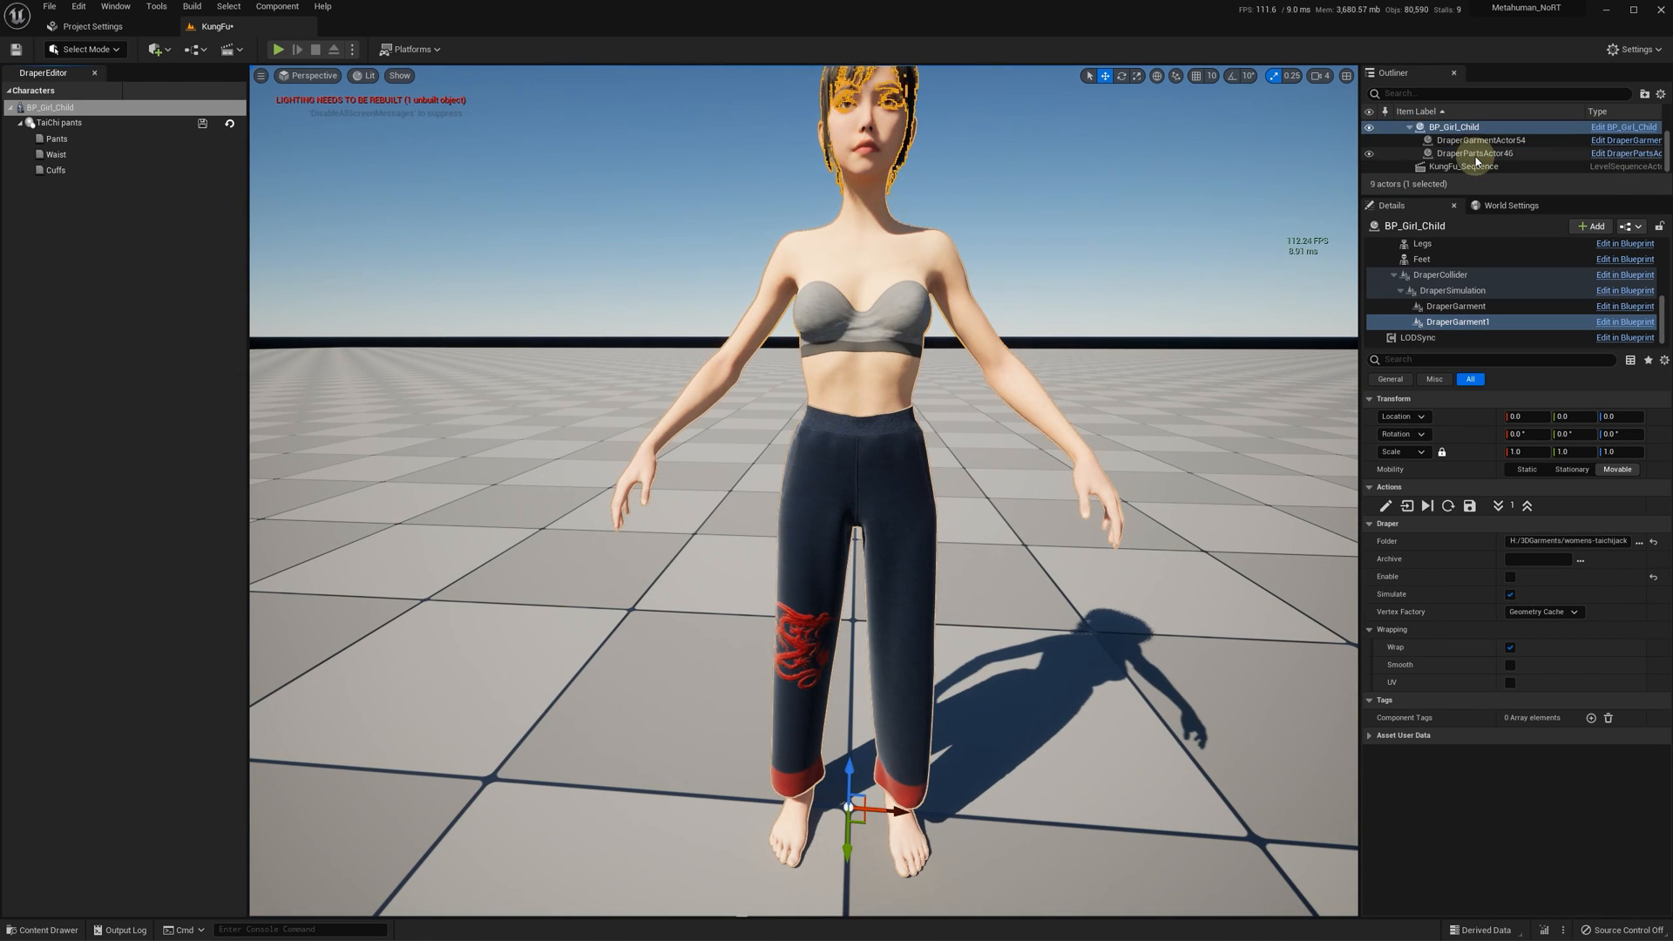
click(1477, 166)
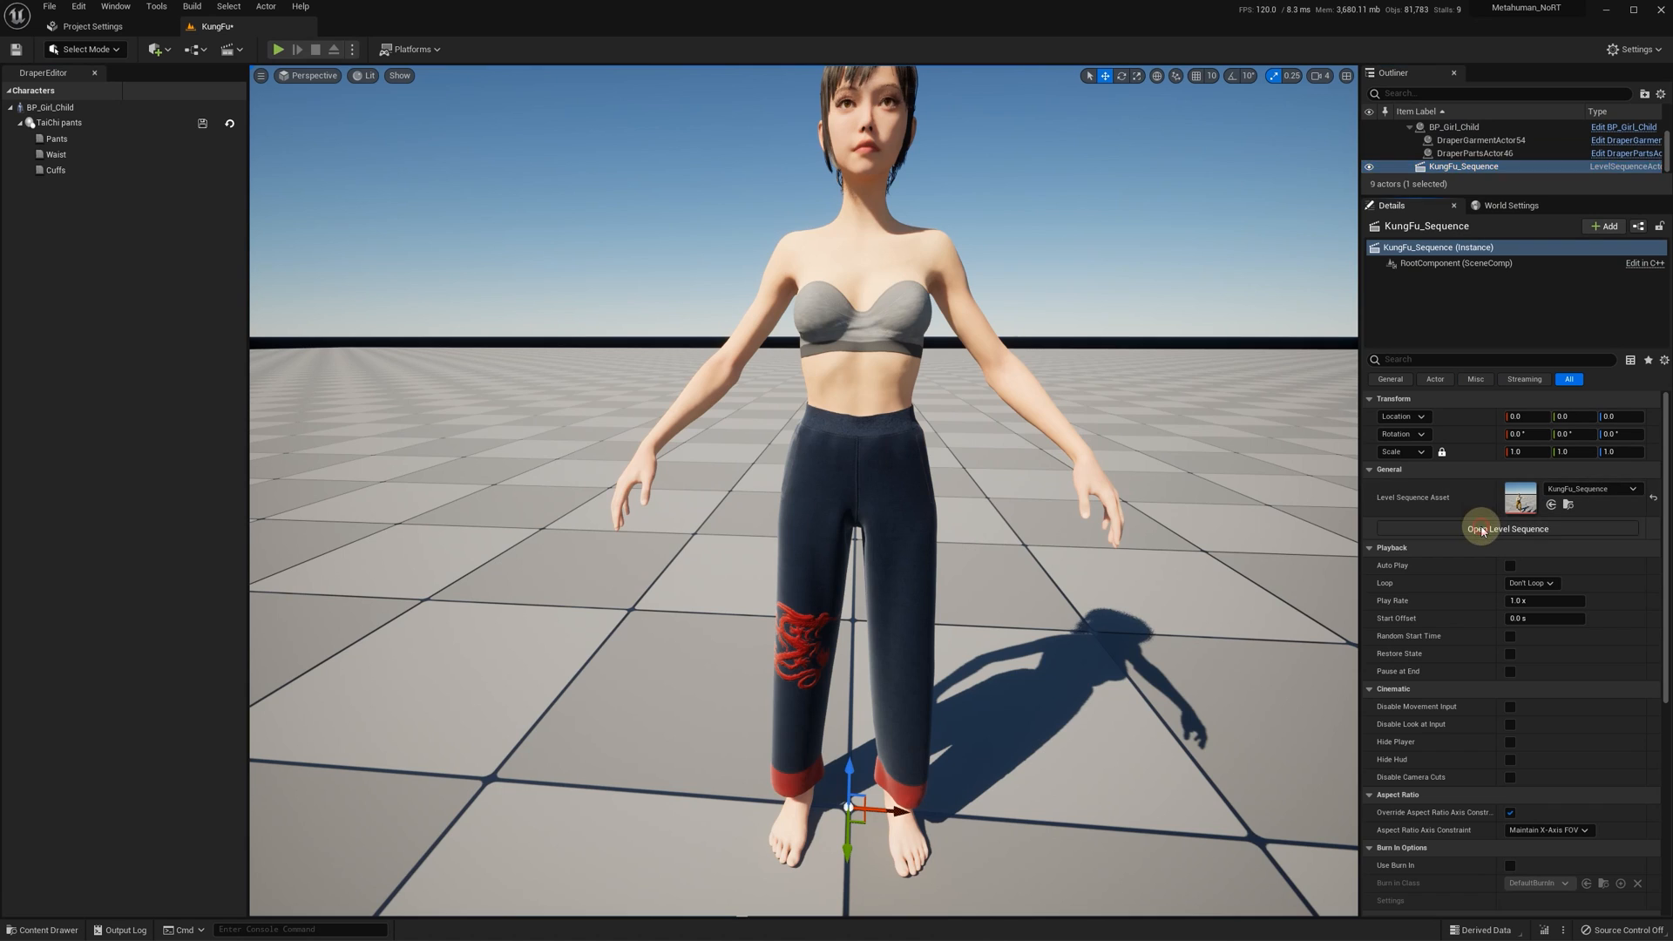
click(1521, 528)
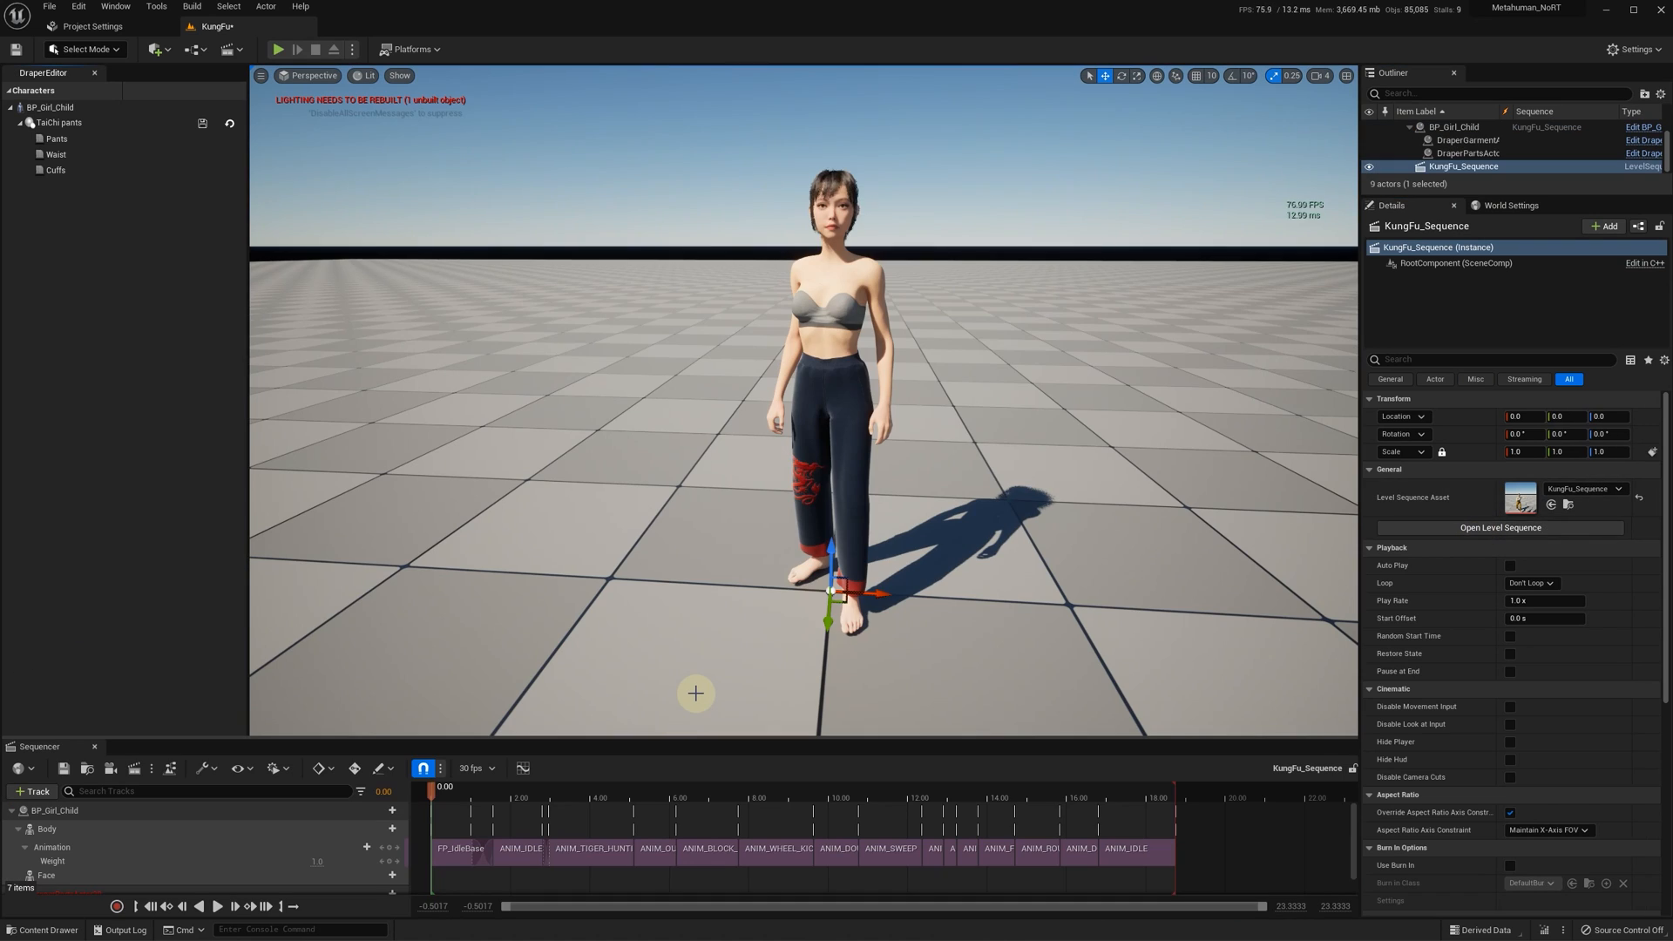
- Inspect the physical and binding parameters of the TaiChi pants' separate fabrics, ending on the Pants fabric
click(61, 153)
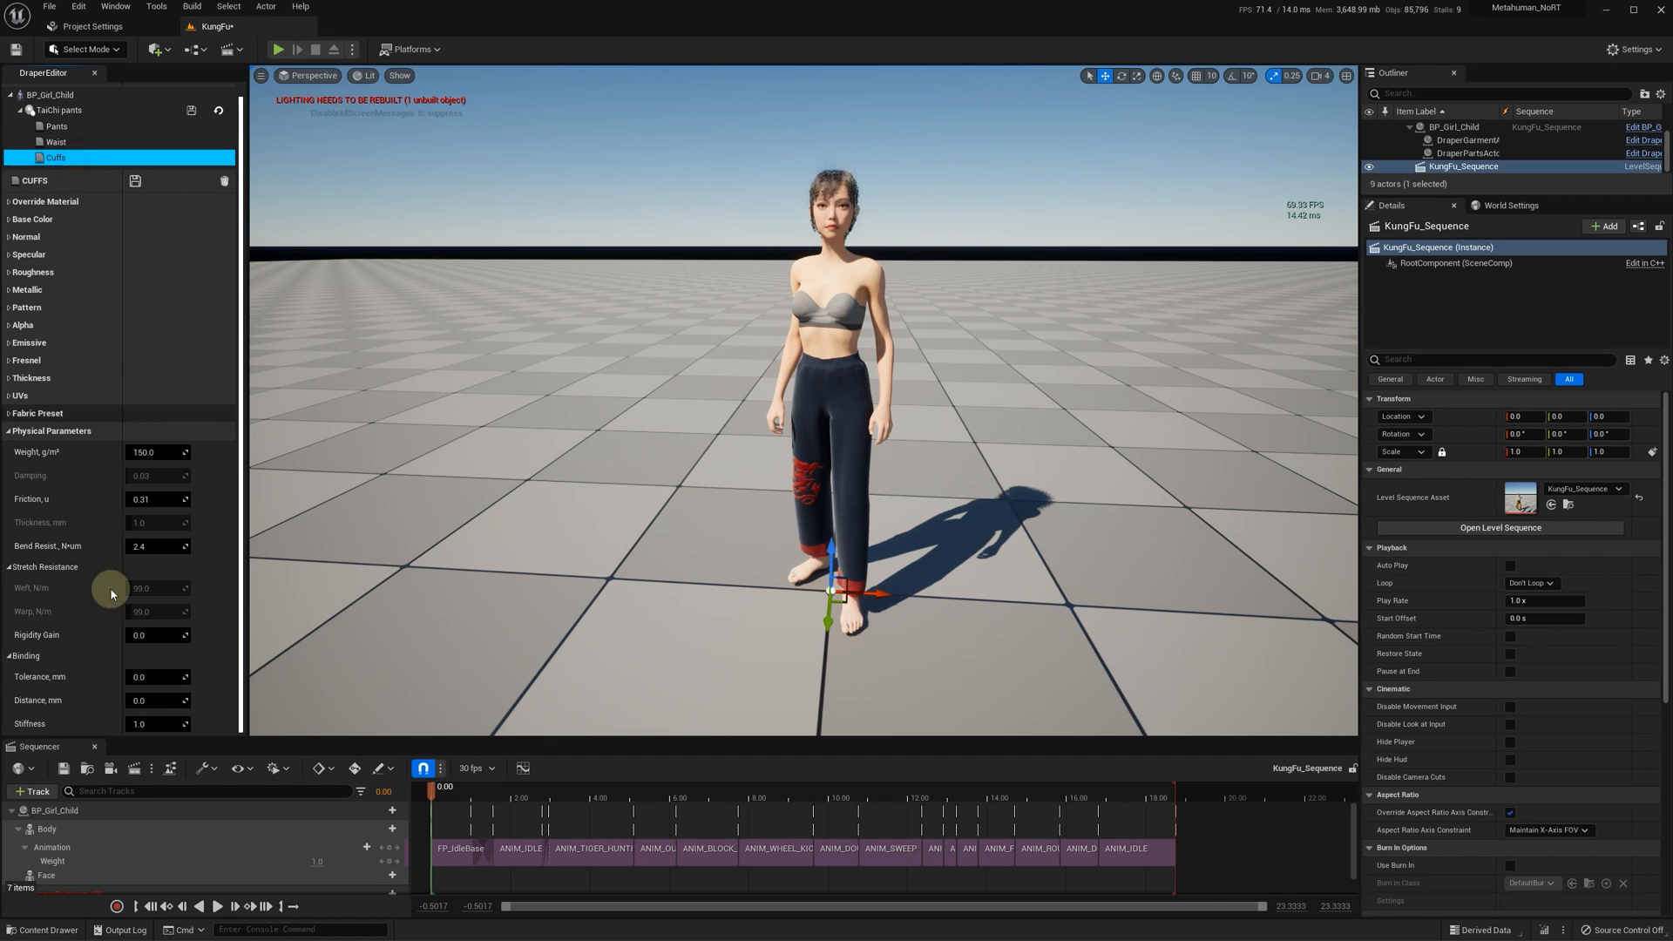
click(58, 126)
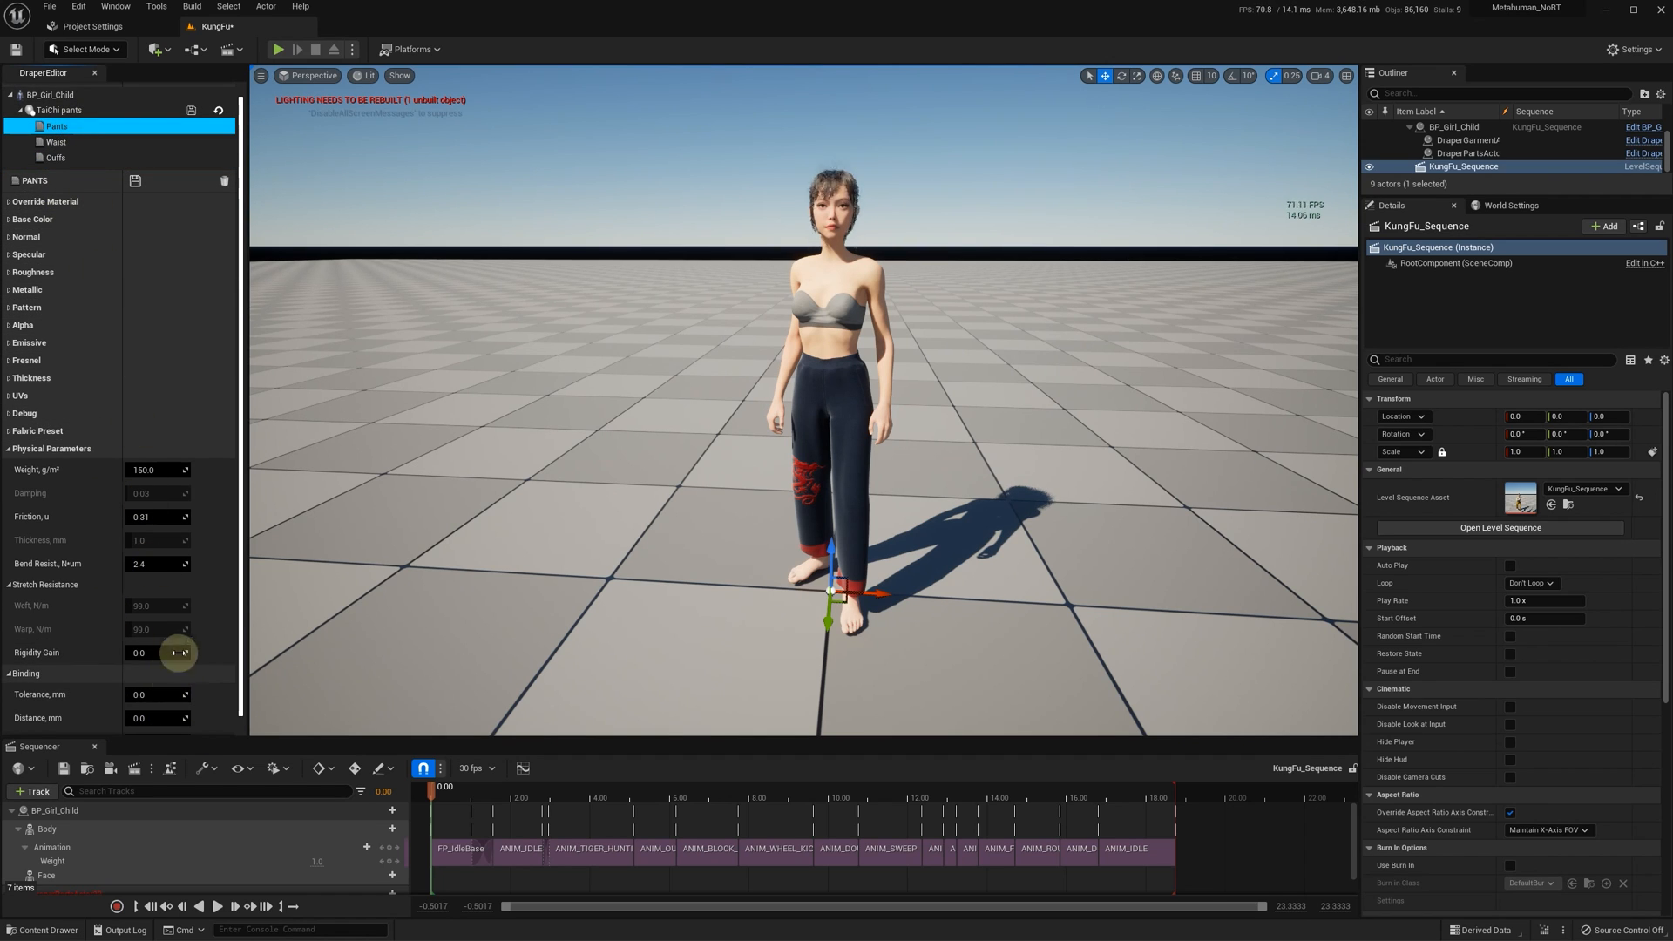
scroll(123, 662, down, 1)
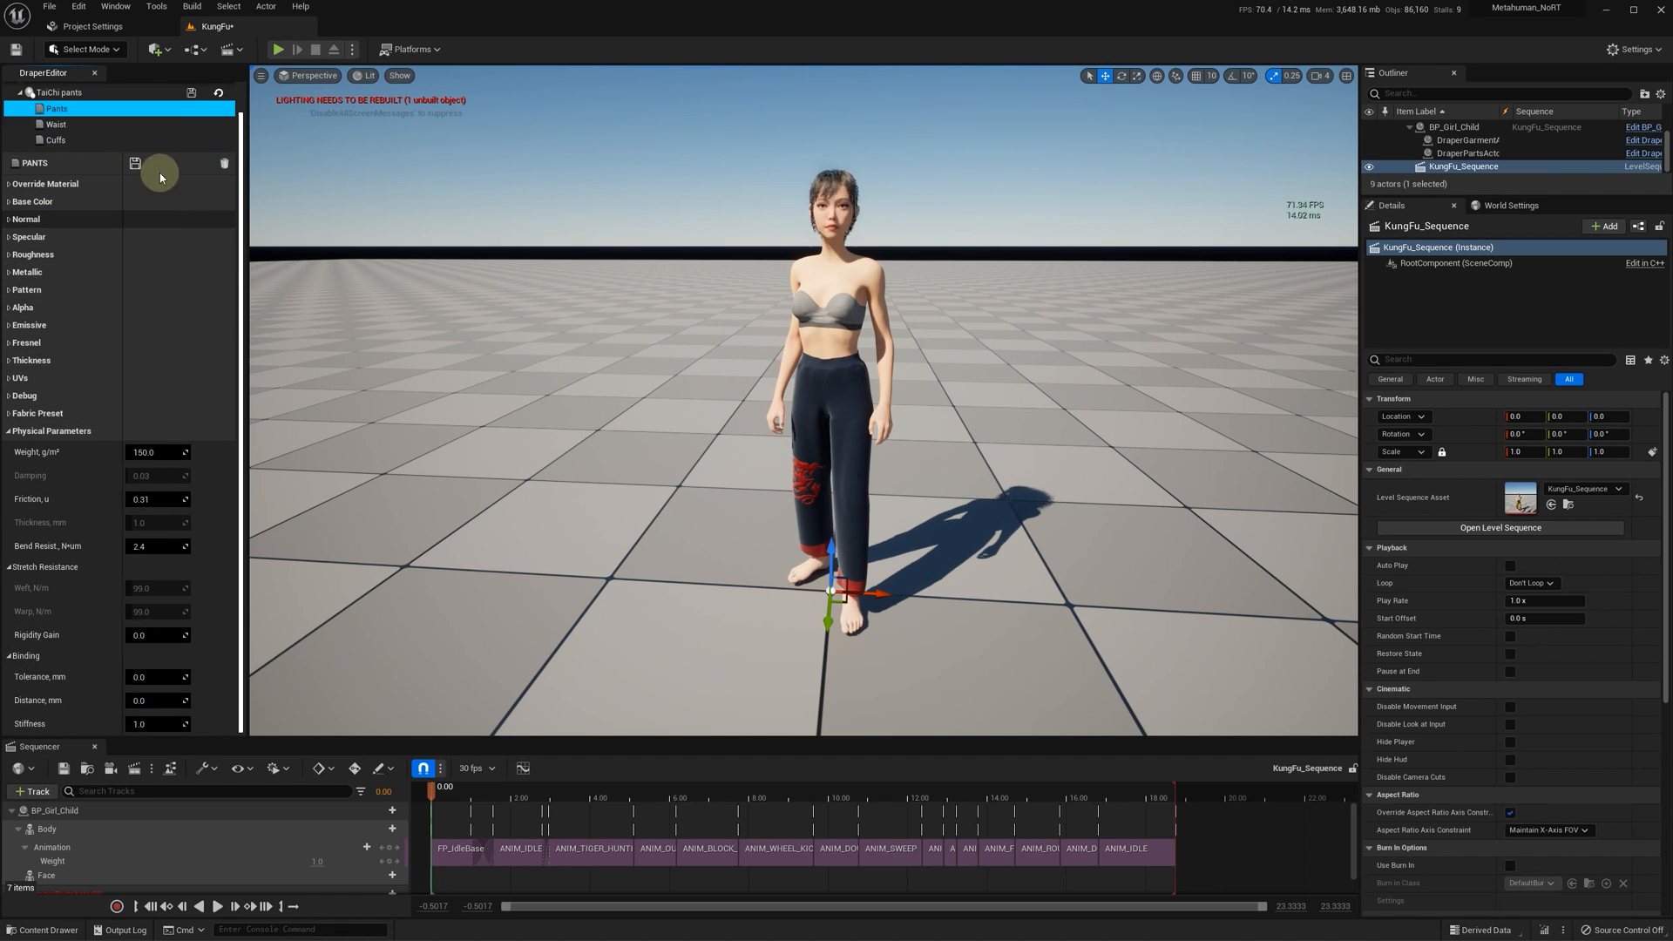
- Play the level and run KungFu_Sequence to watch how the unbound pants behave, pausing the animation partway
click(279, 51)
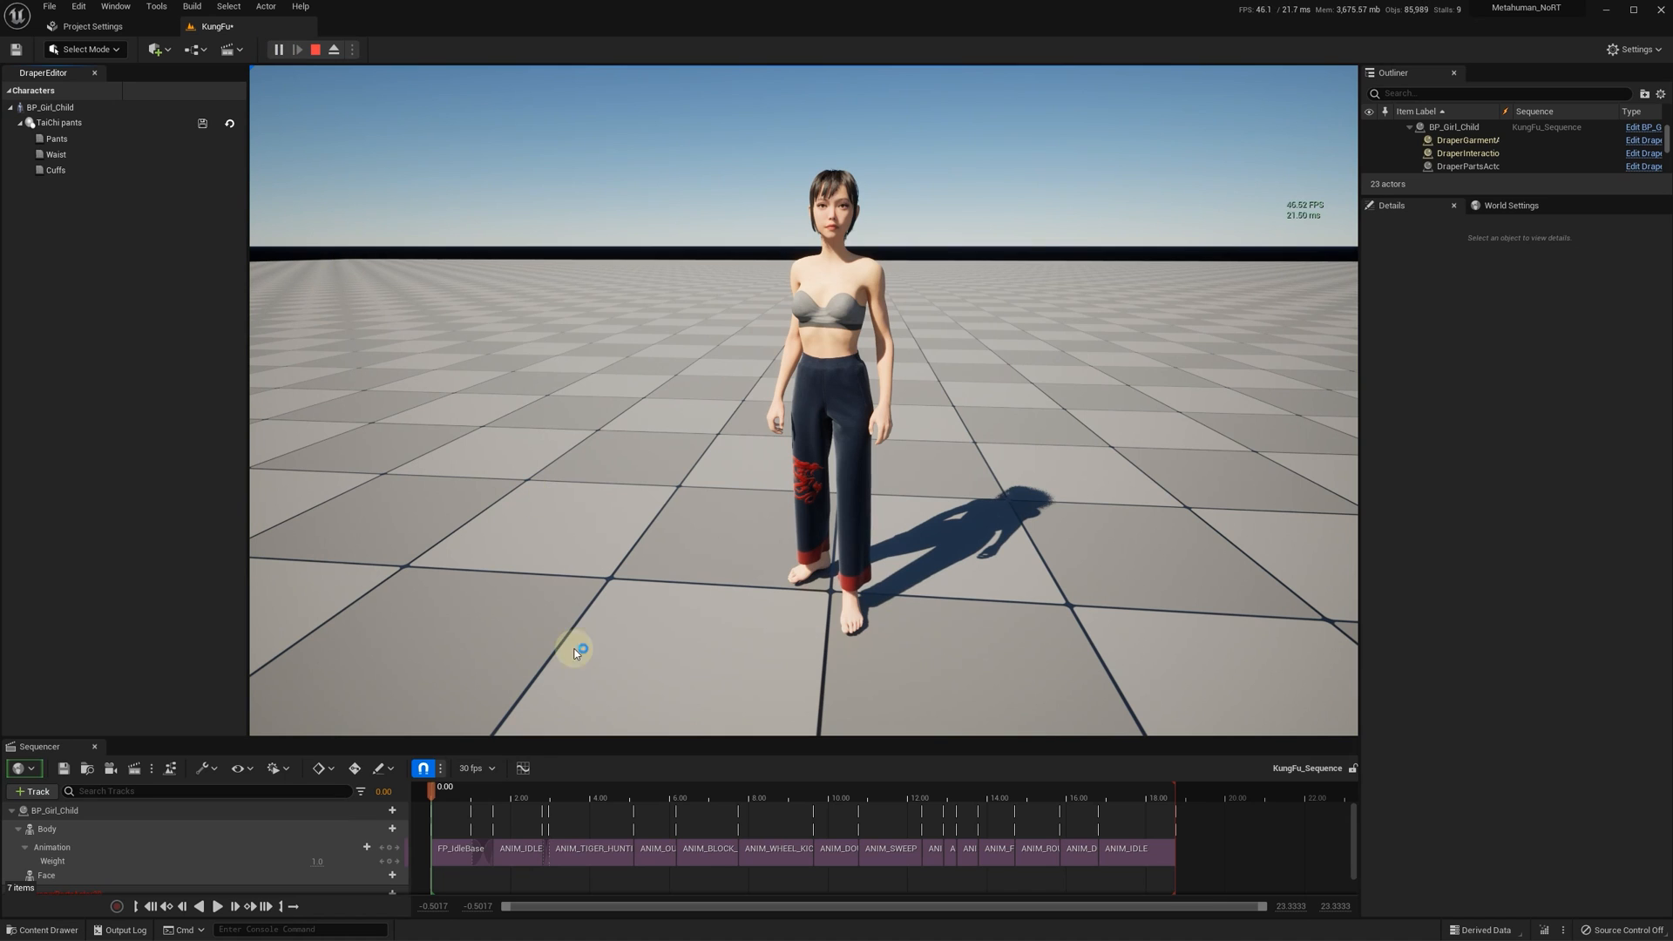
click(217, 907)
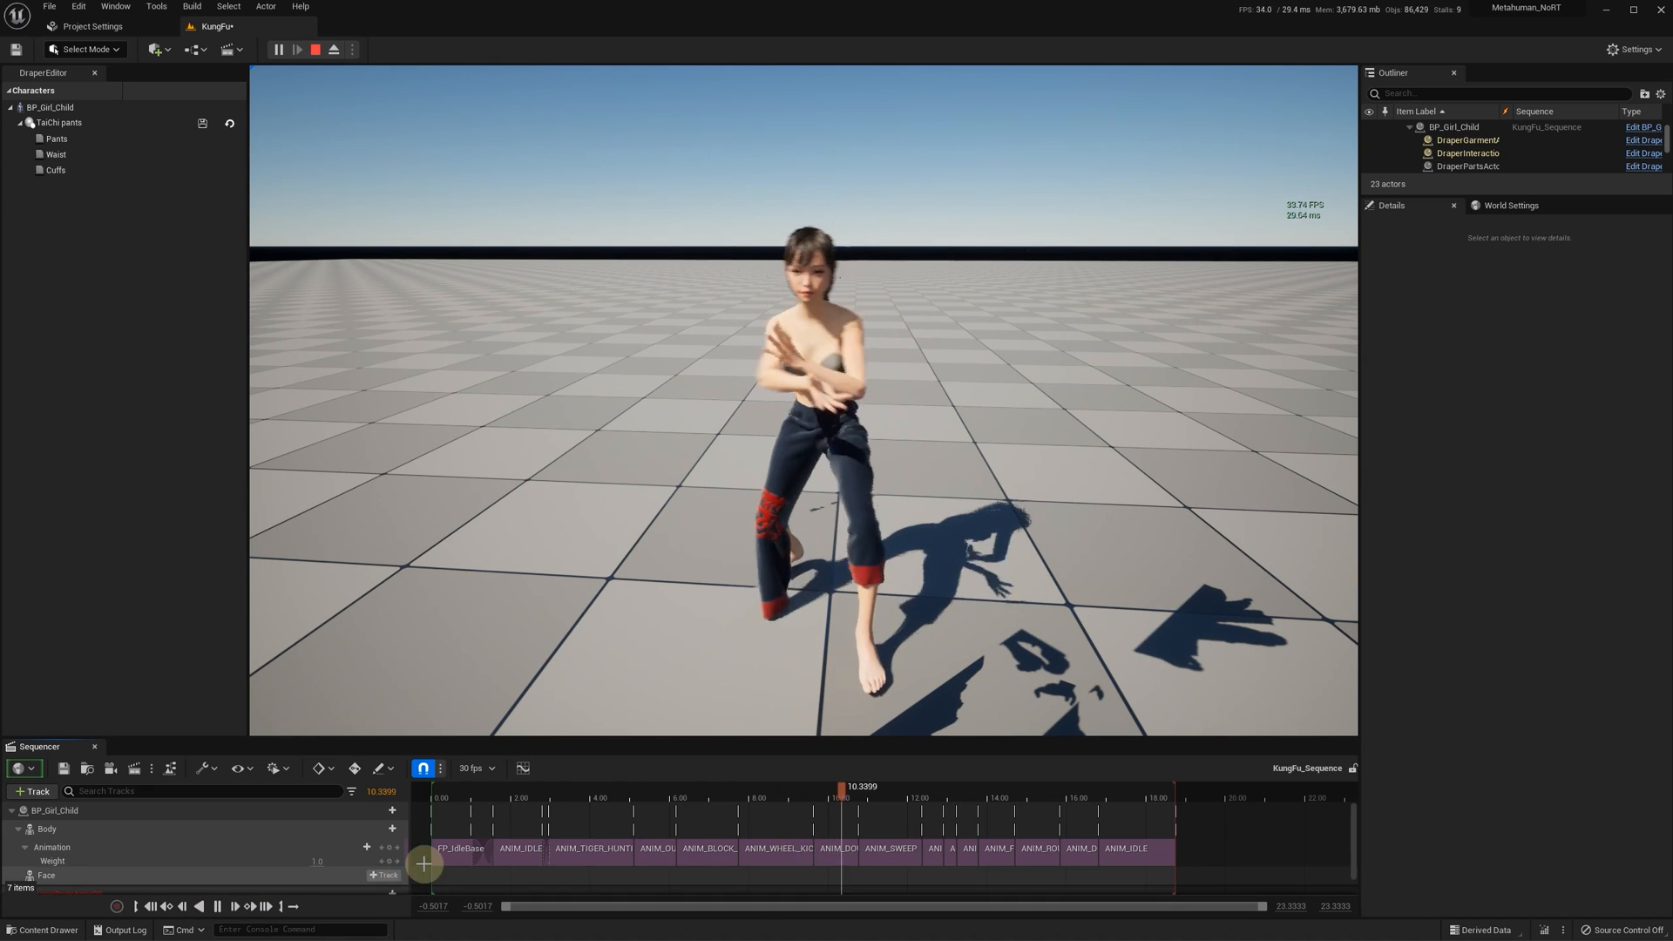
click(218, 906)
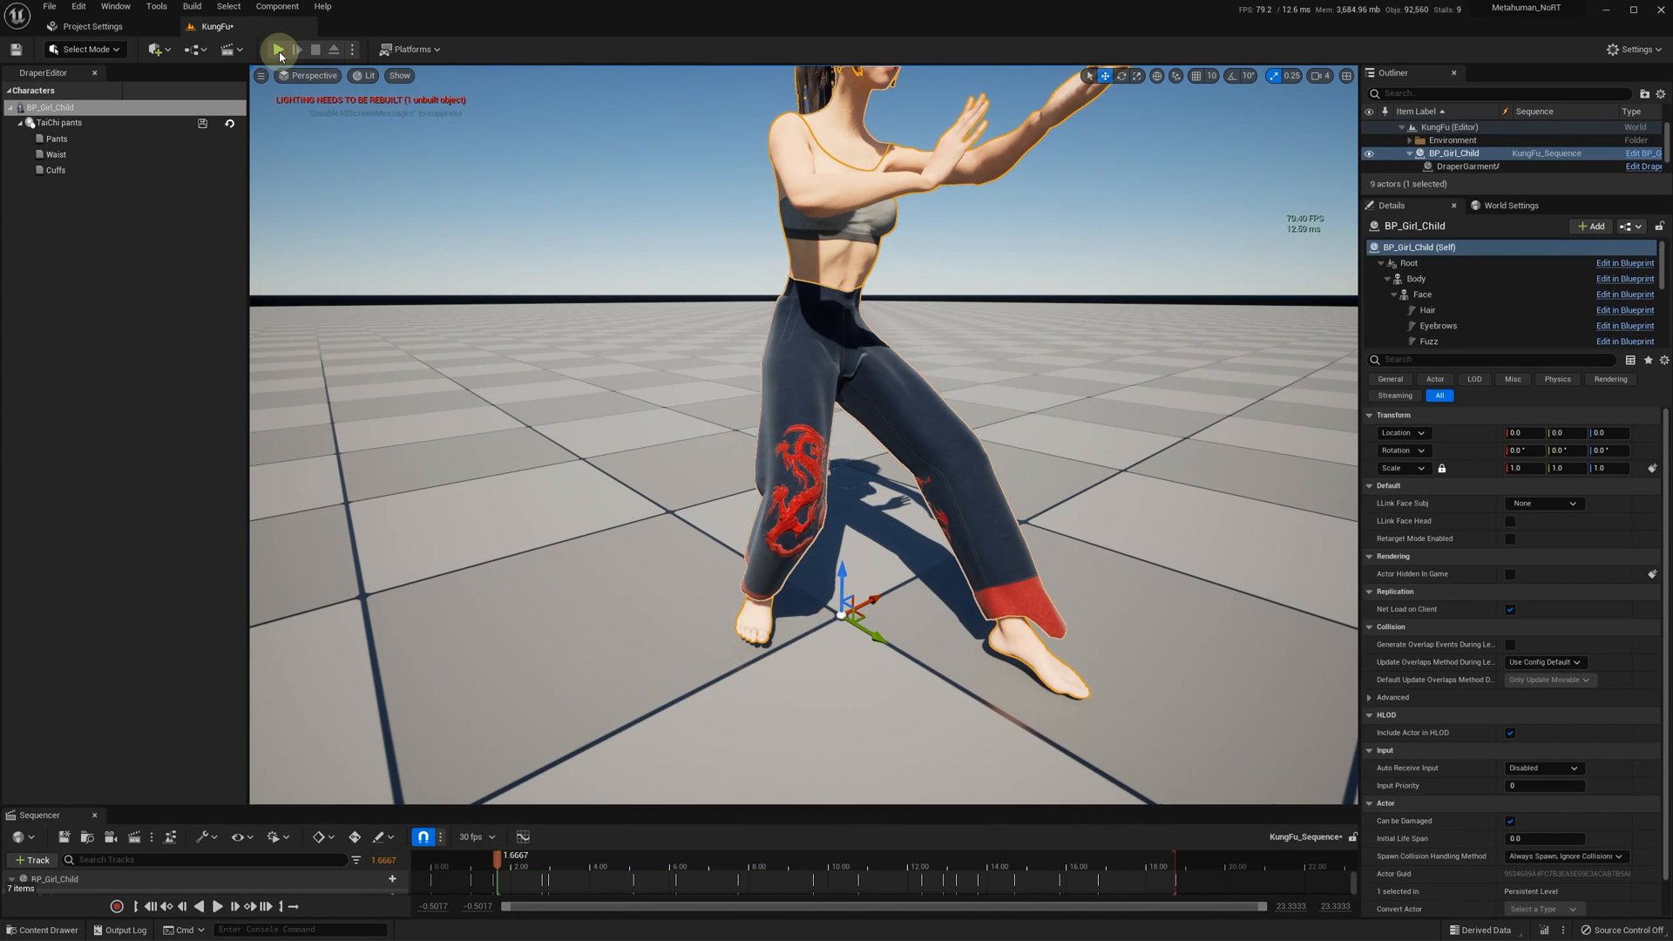
- Simulate the pants on the character's held fighting pose, inspect their fit from another angle, and stop the simulation
click(280, 50)
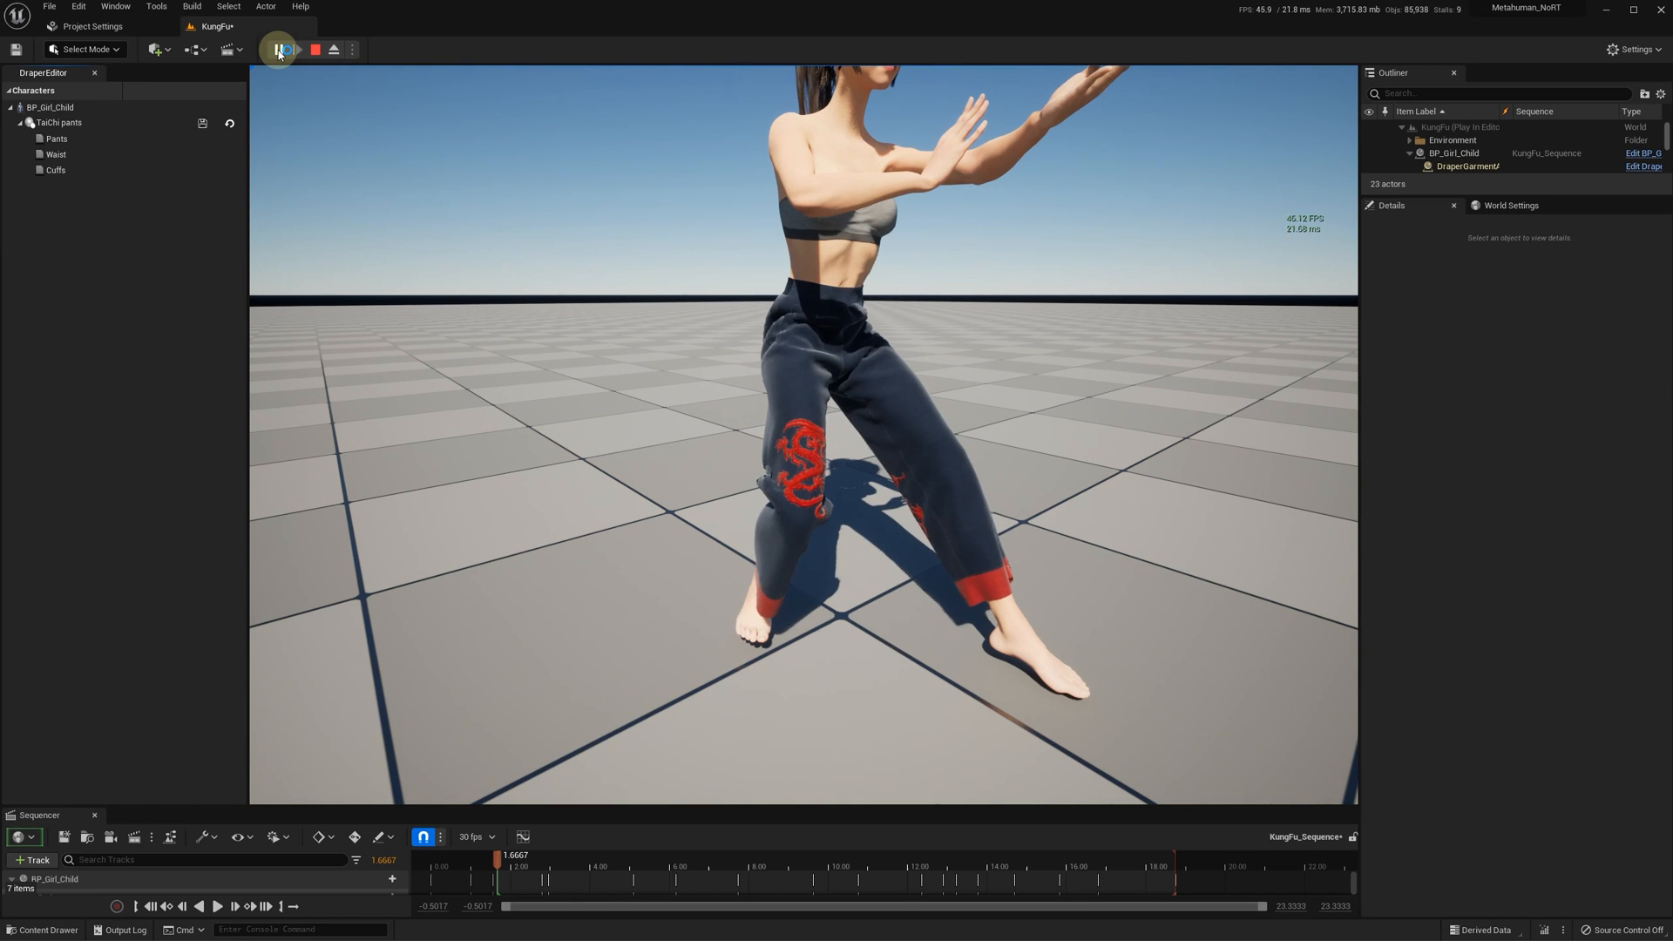
click(367, 147)
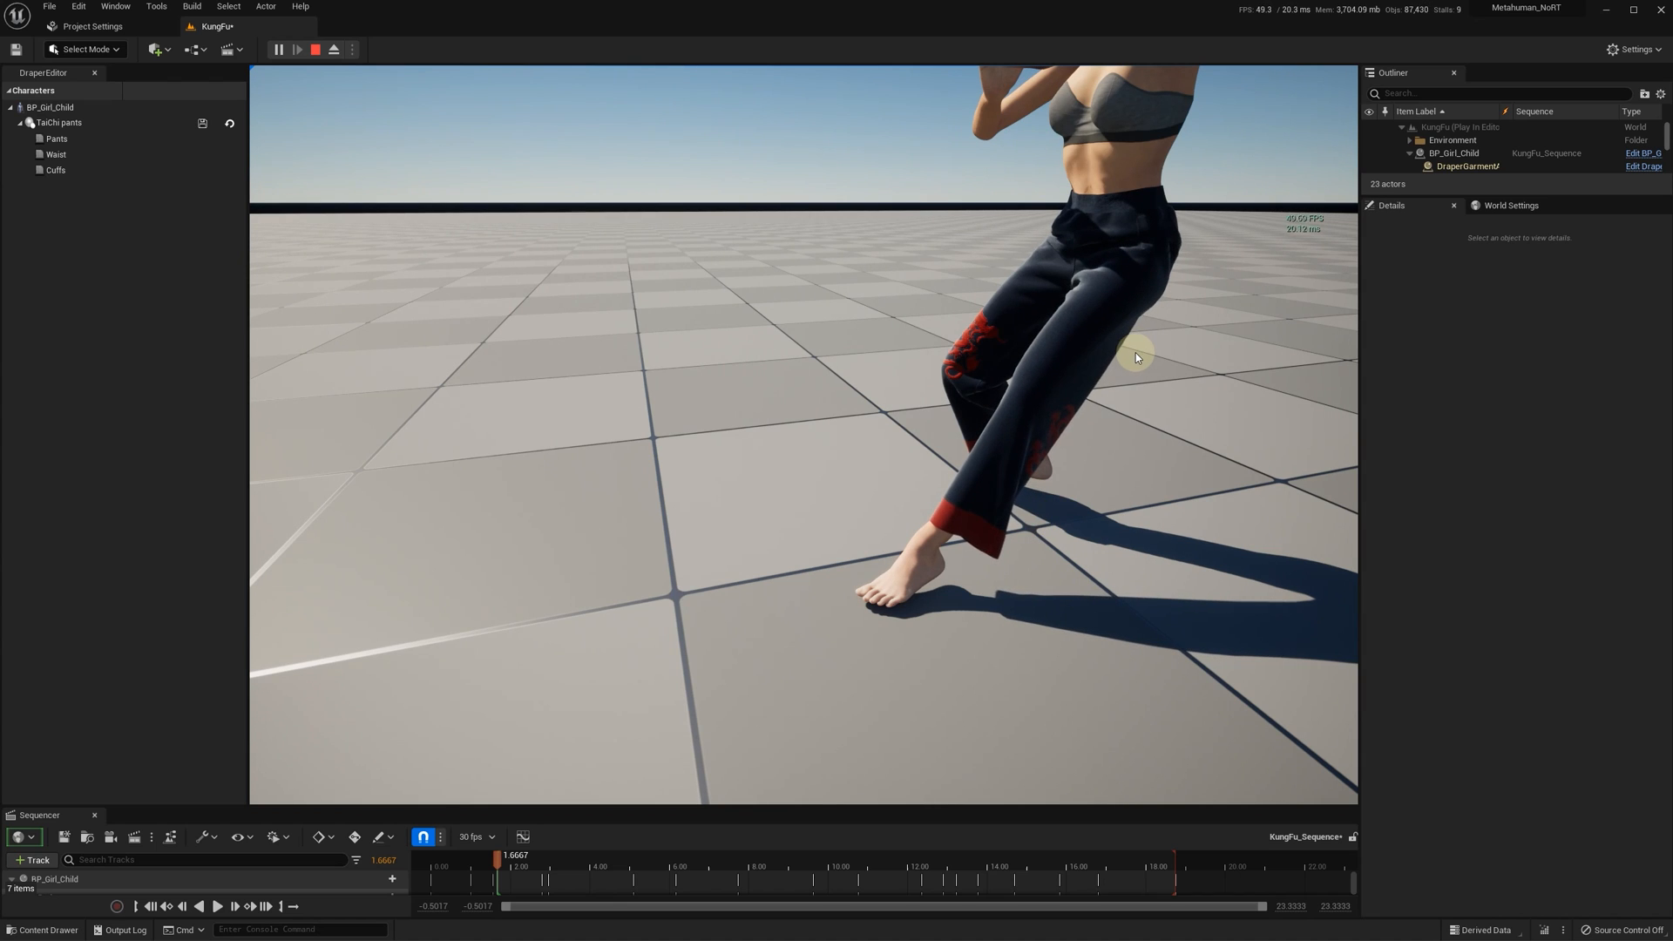
click(202, 124)
click(315, 50)
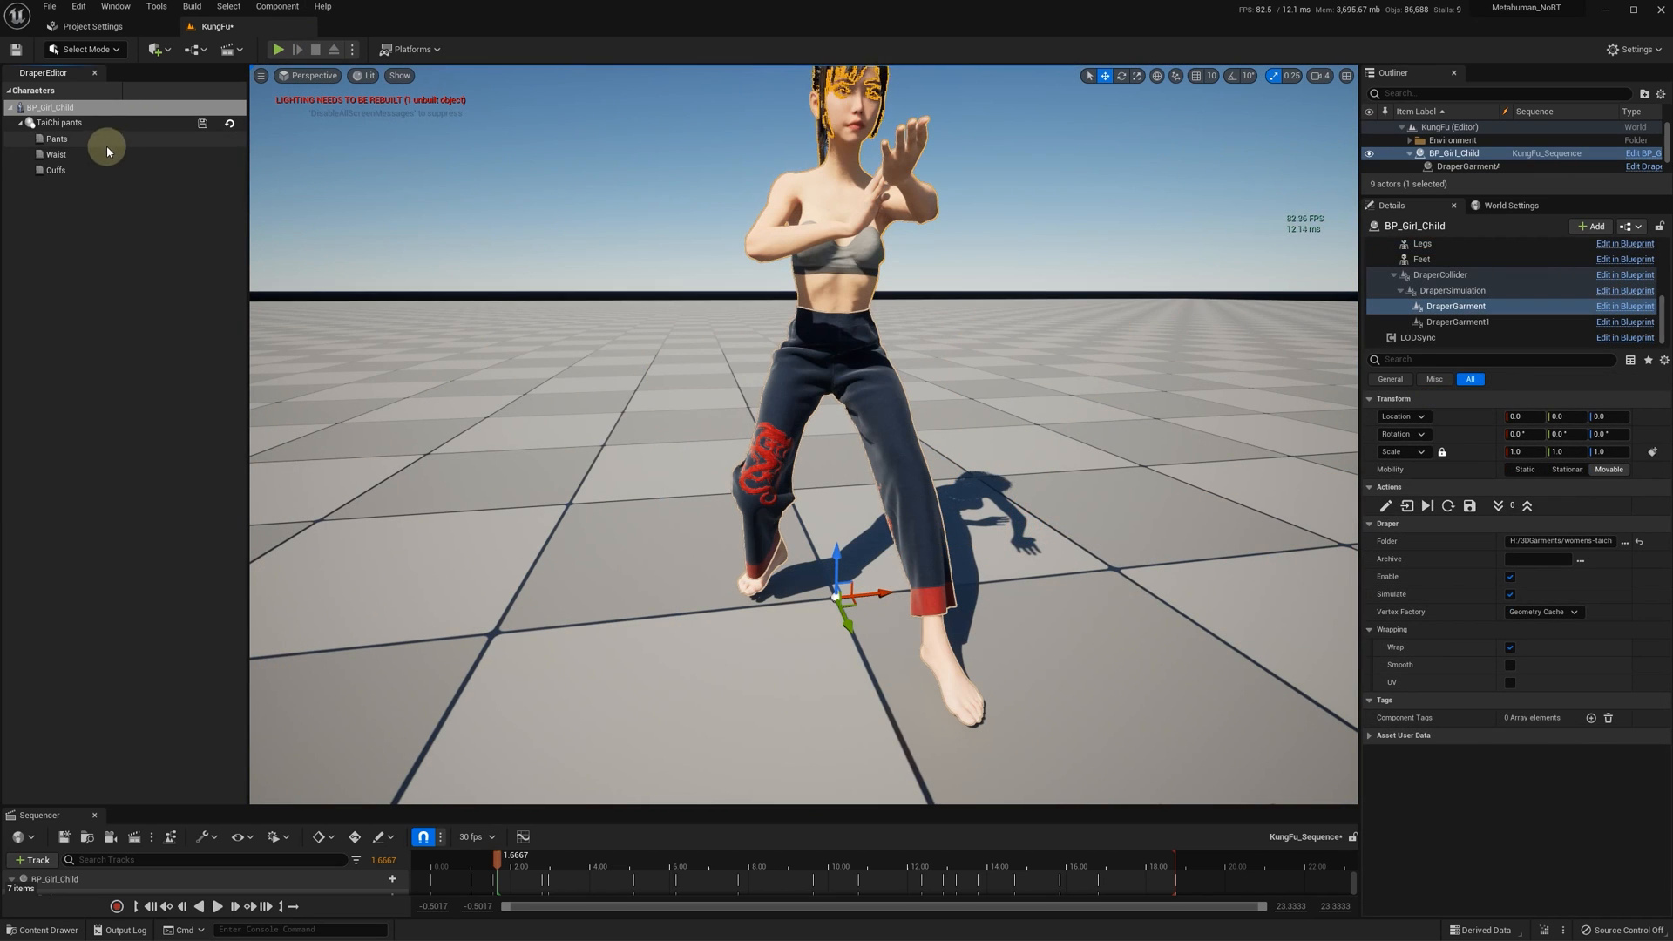
- Set the Waist fabric's binding to tolerance 10 mm, distance 10 mm and stiffness 0.6, and save the fabric
click(69, 157)
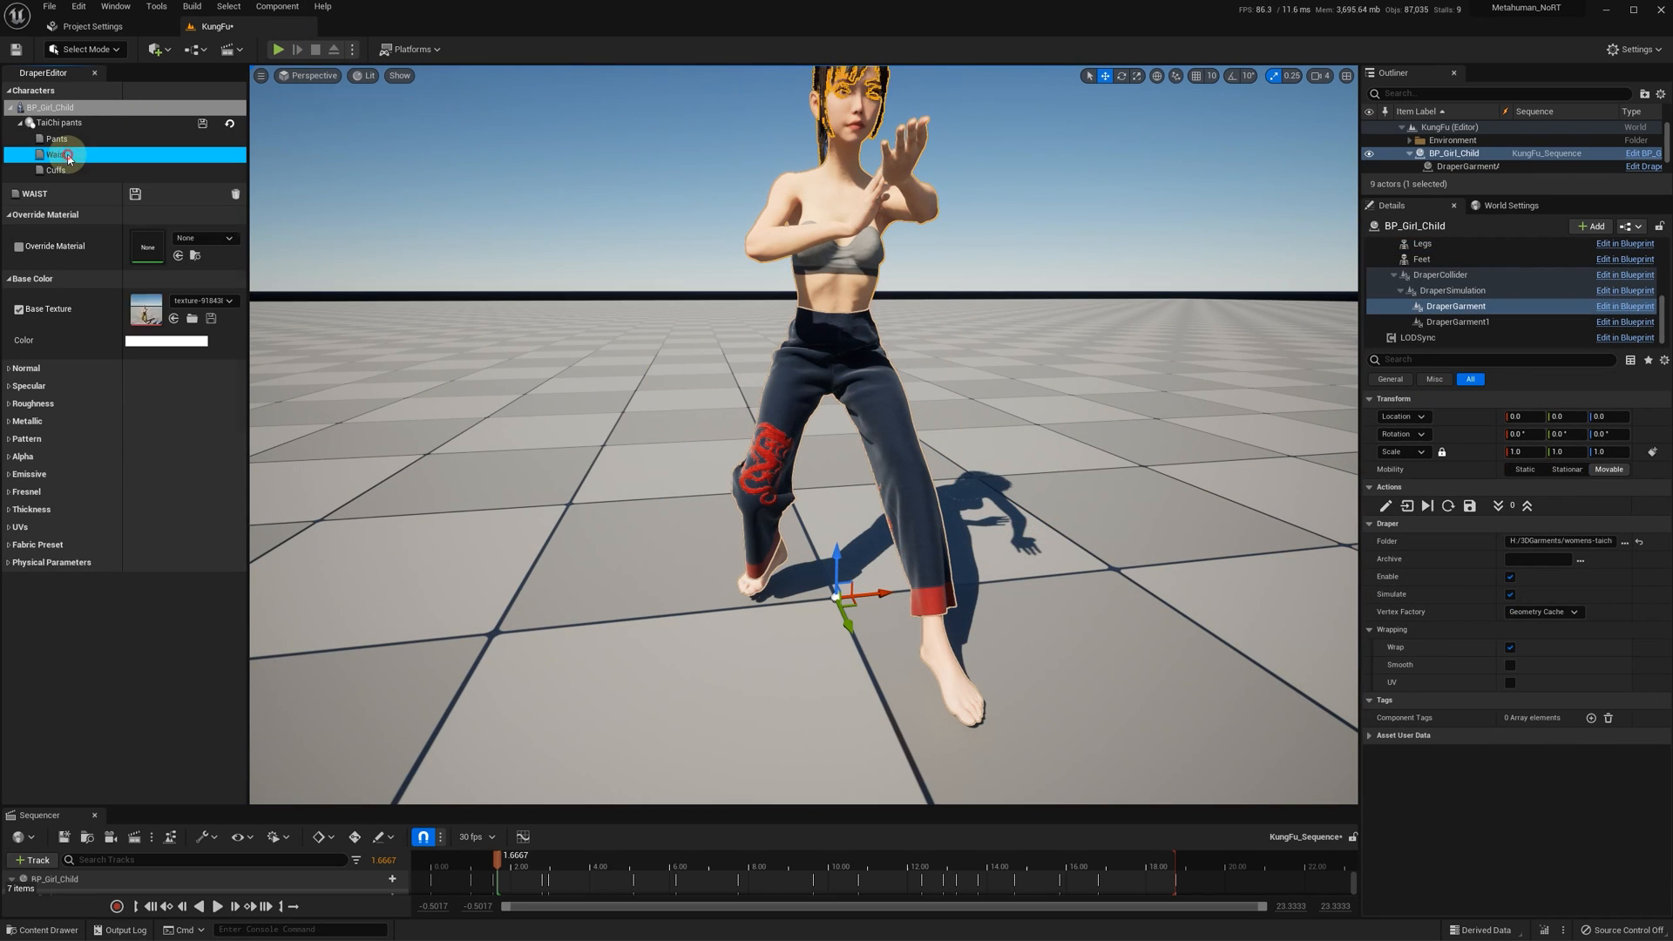
click(11, 279)
click(14, 222)
click(14, 443)
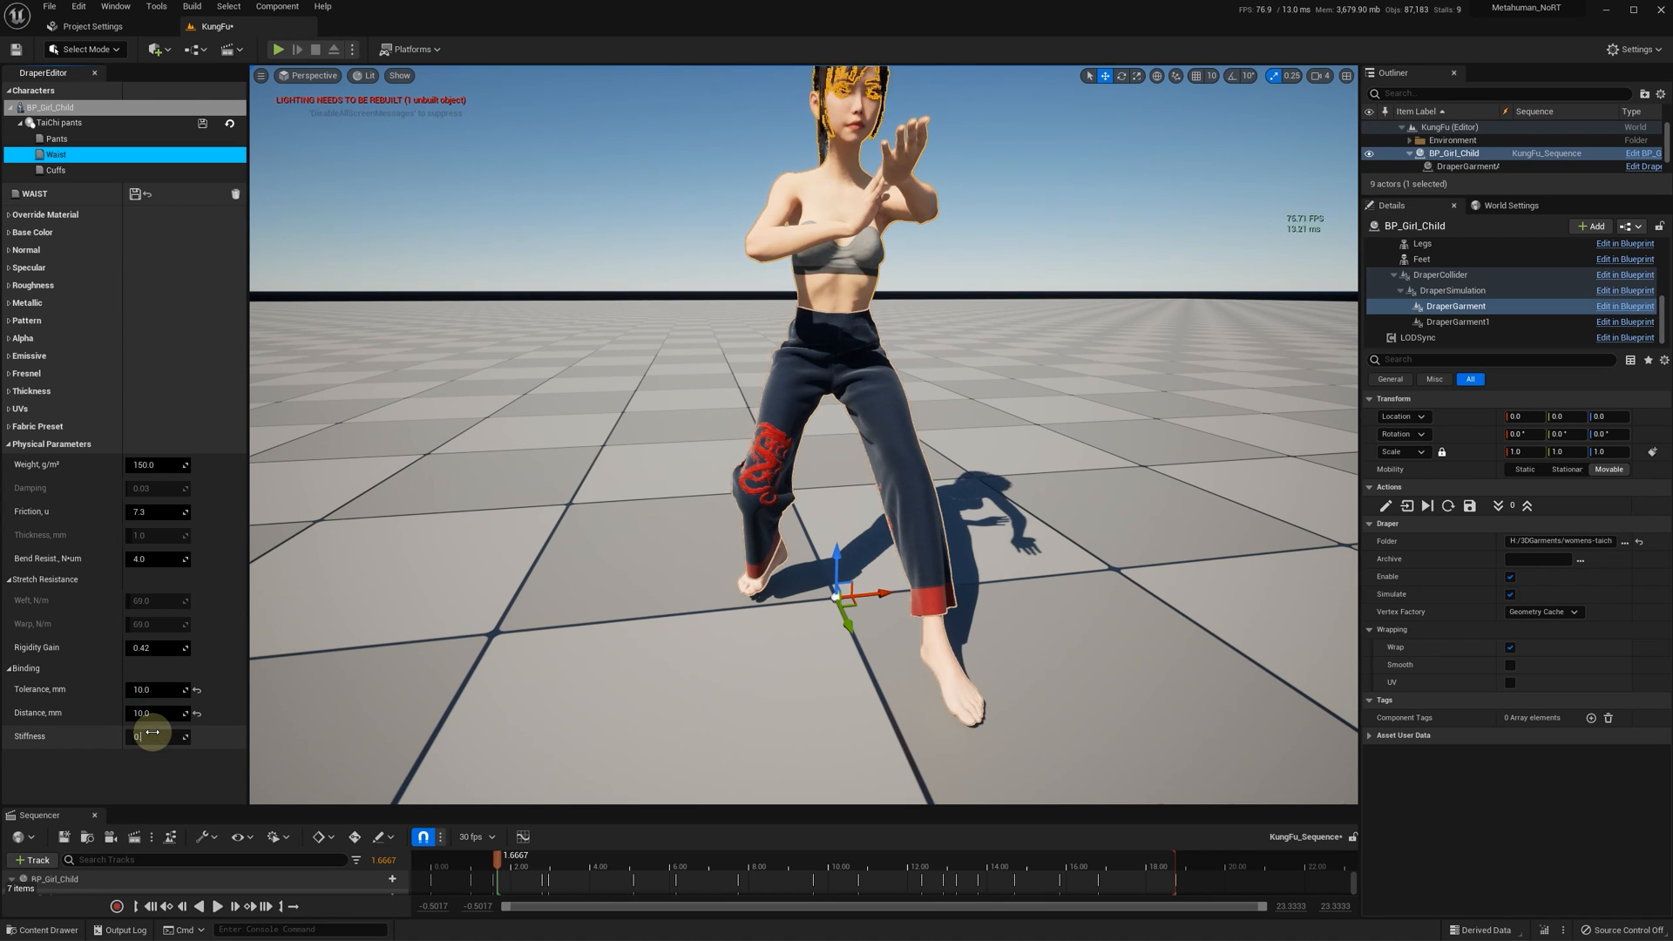
click(134, 195)
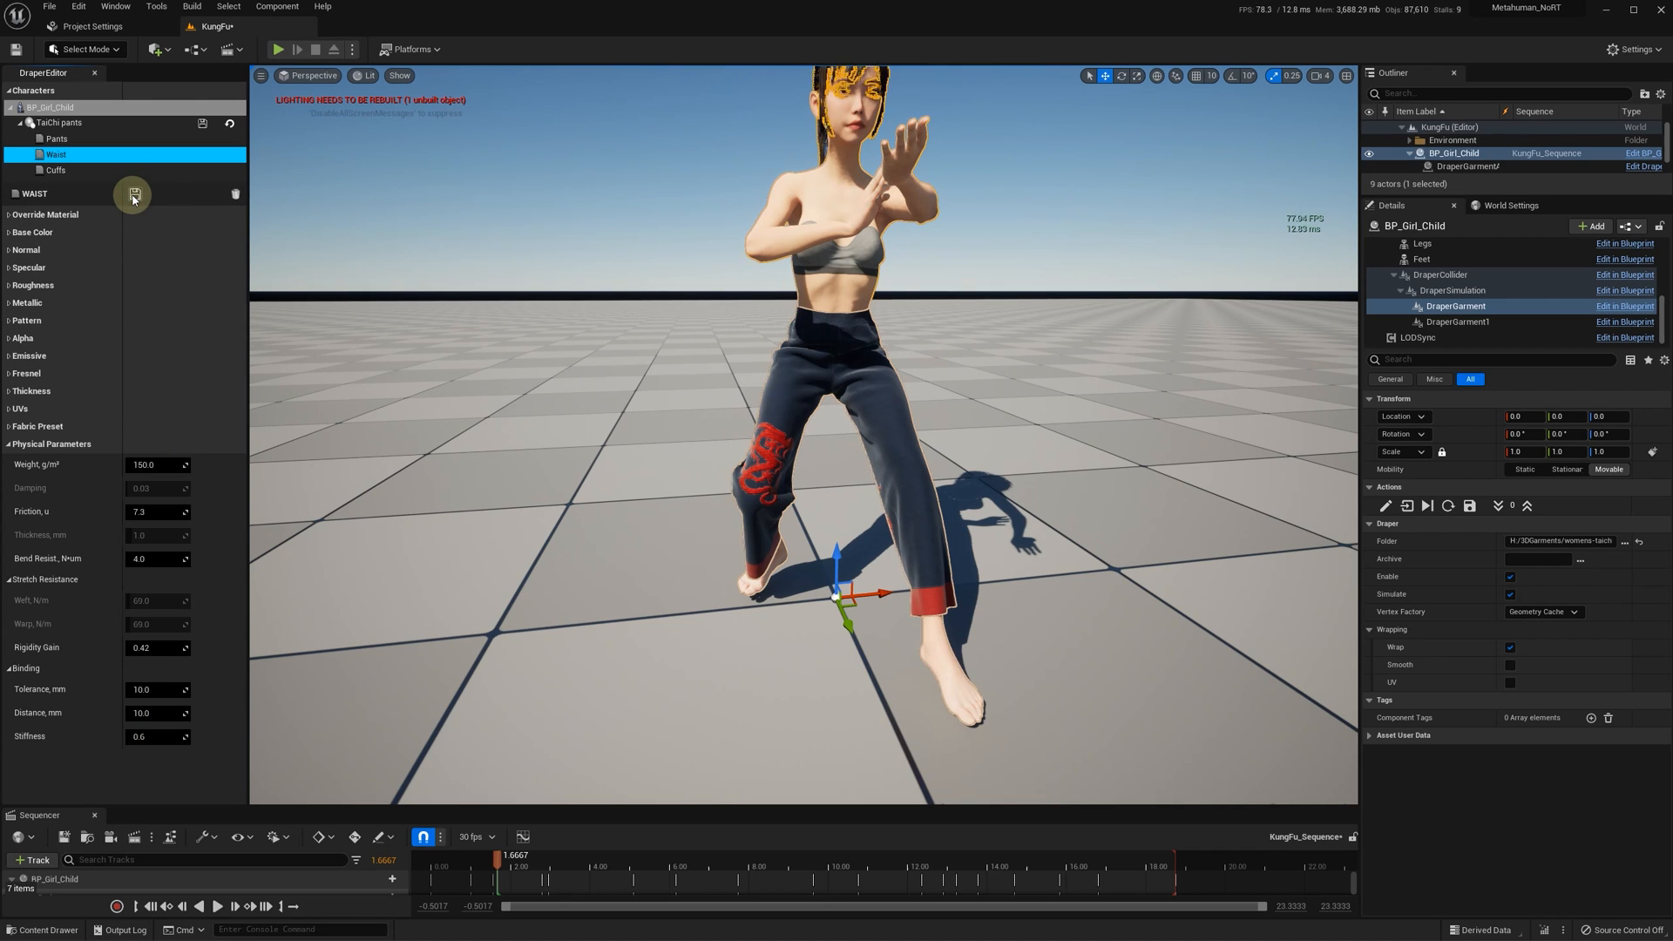
- Set the Pants fabric's binding to tolerance 66 mm, distance 160 mm and stiffness 0.2, and save the fabric
click(54, 138)
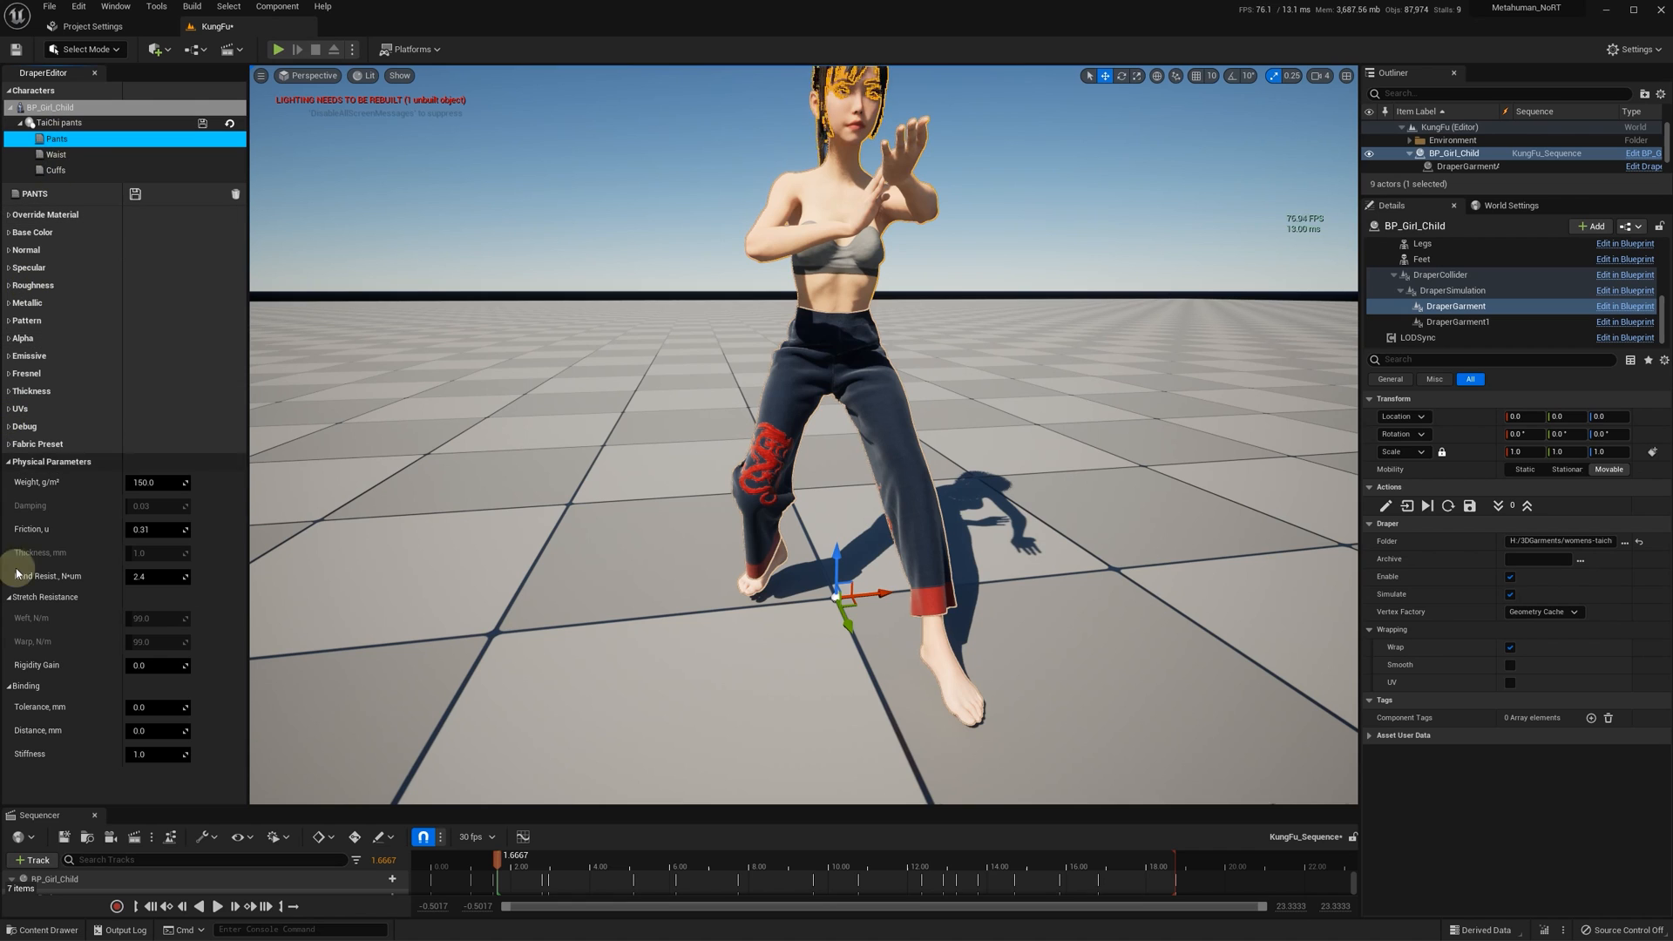
click(151, 729)
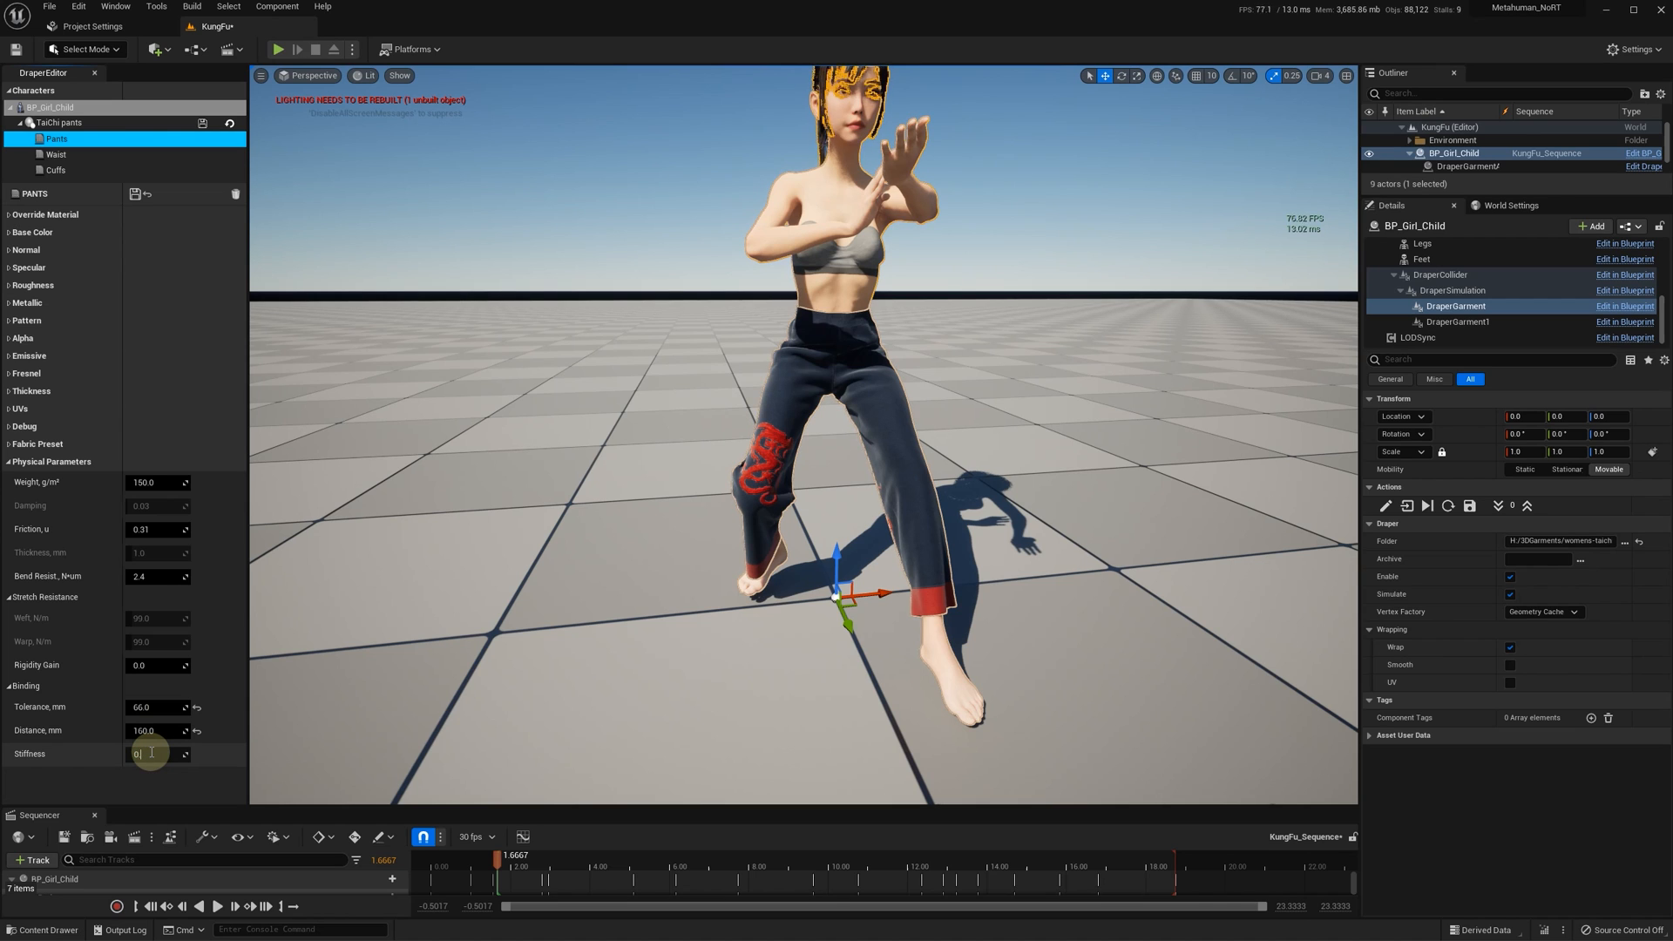
key(Return)
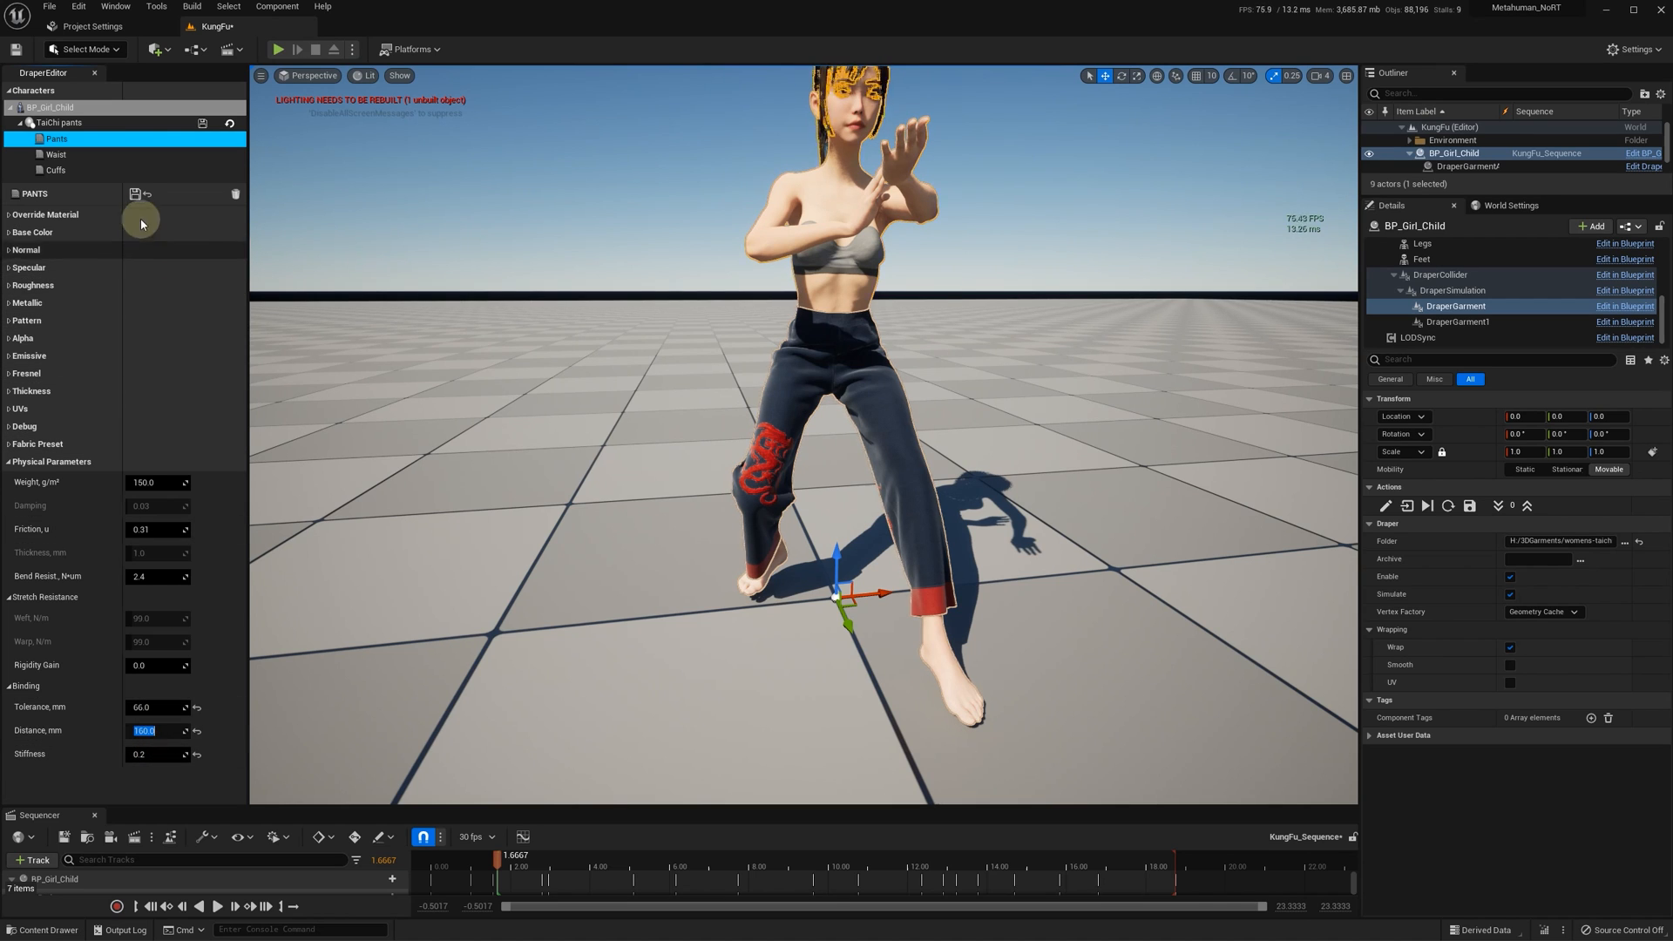
click(135, 193)
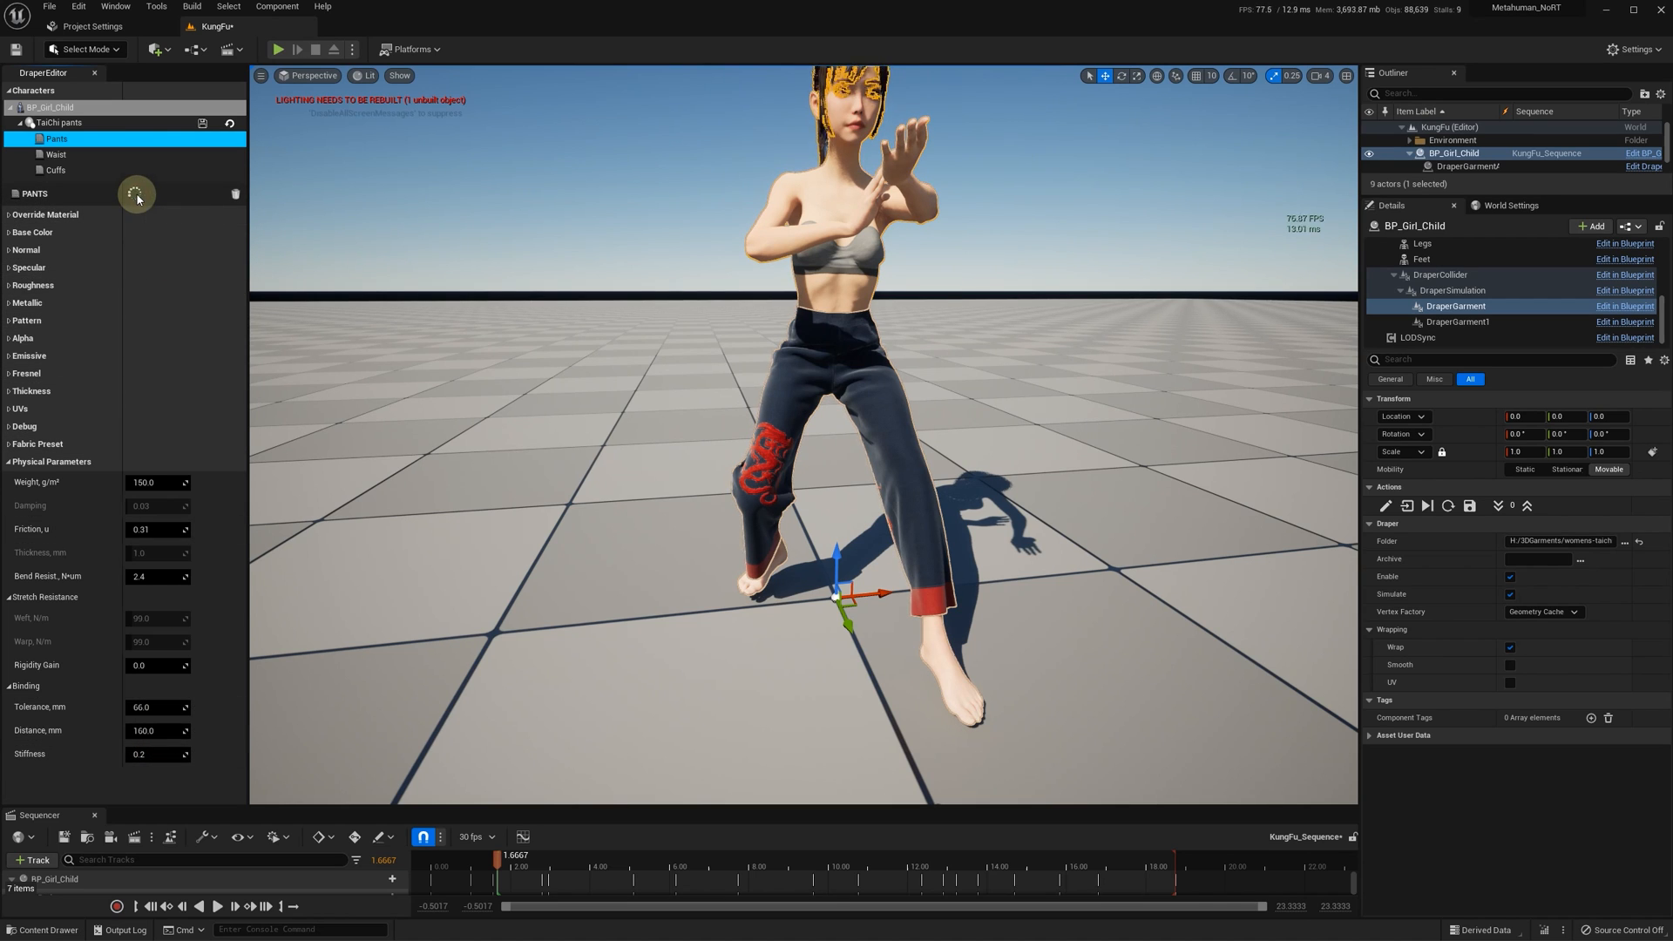
- Set the Cuffs fabric's binding to tolerance 111 mm, distance 250 mm and stiffness 0.1, and save the fabric
click(79, 168)
click(144, 688)
text(111)
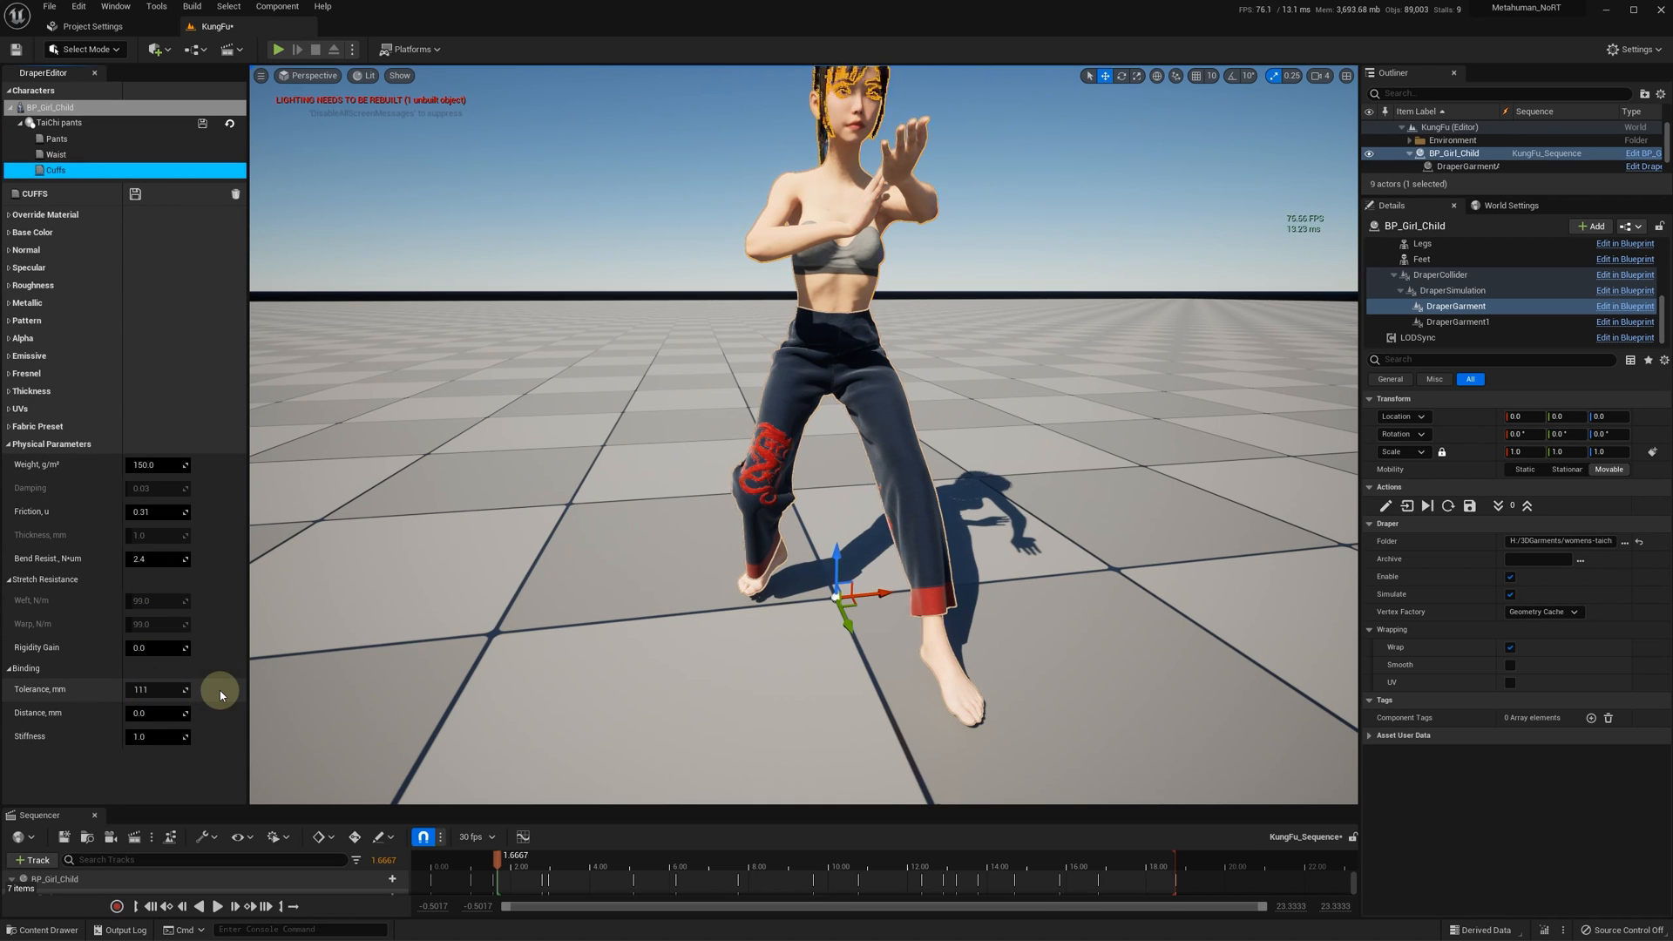
click(157, 715)
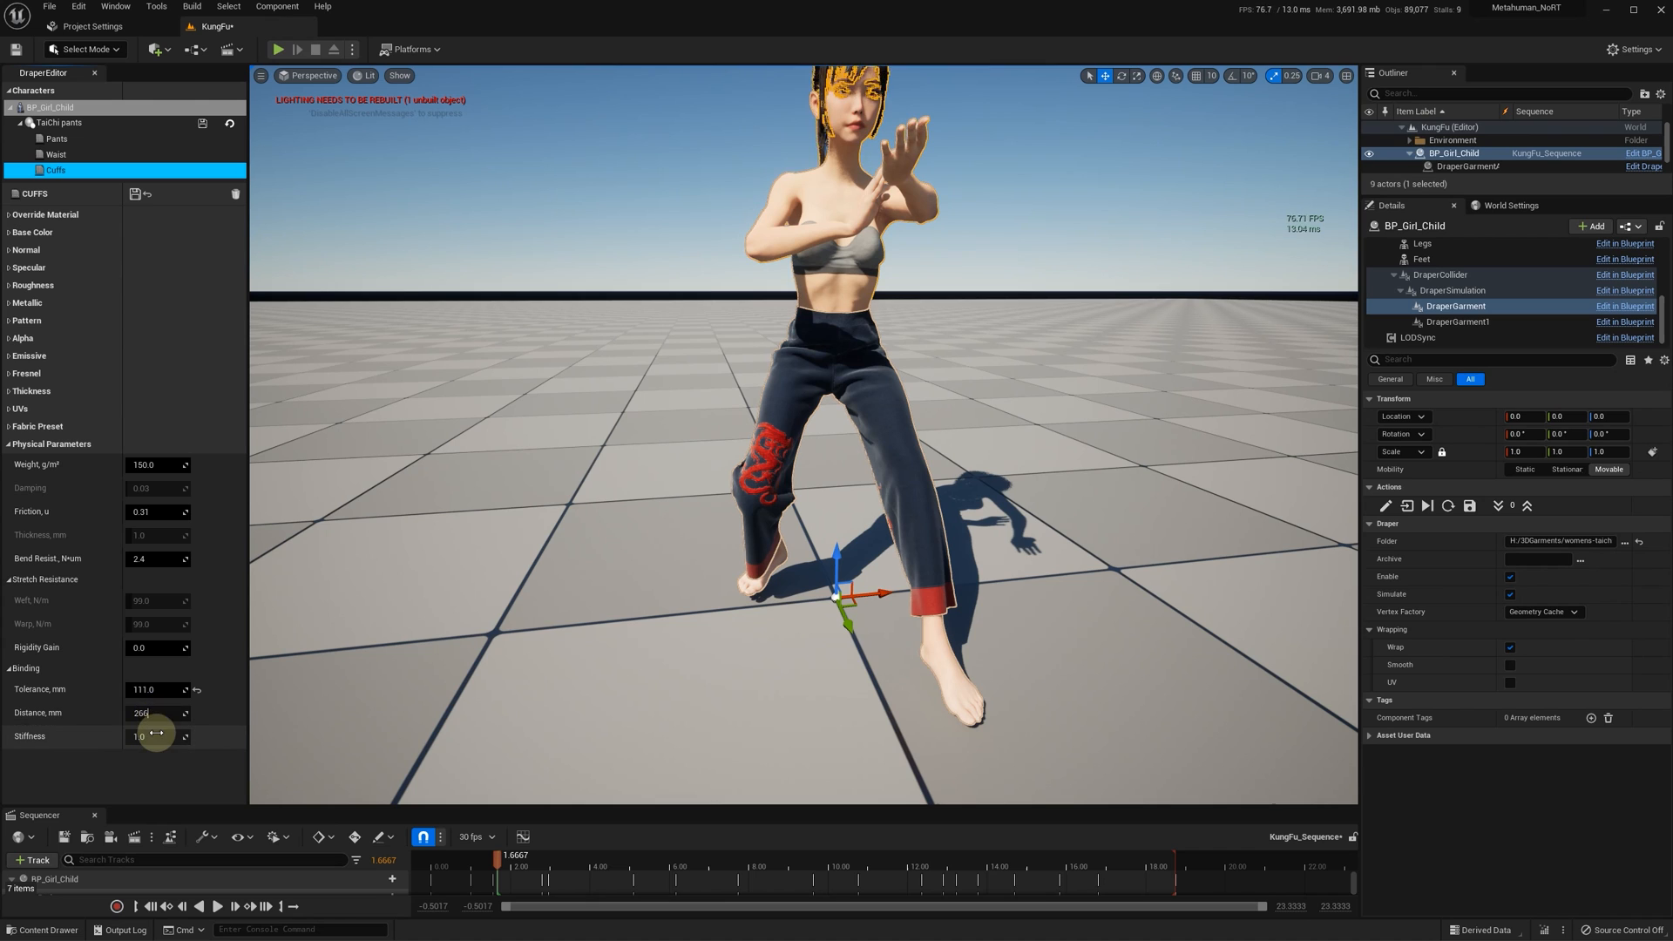
click(156, 735)
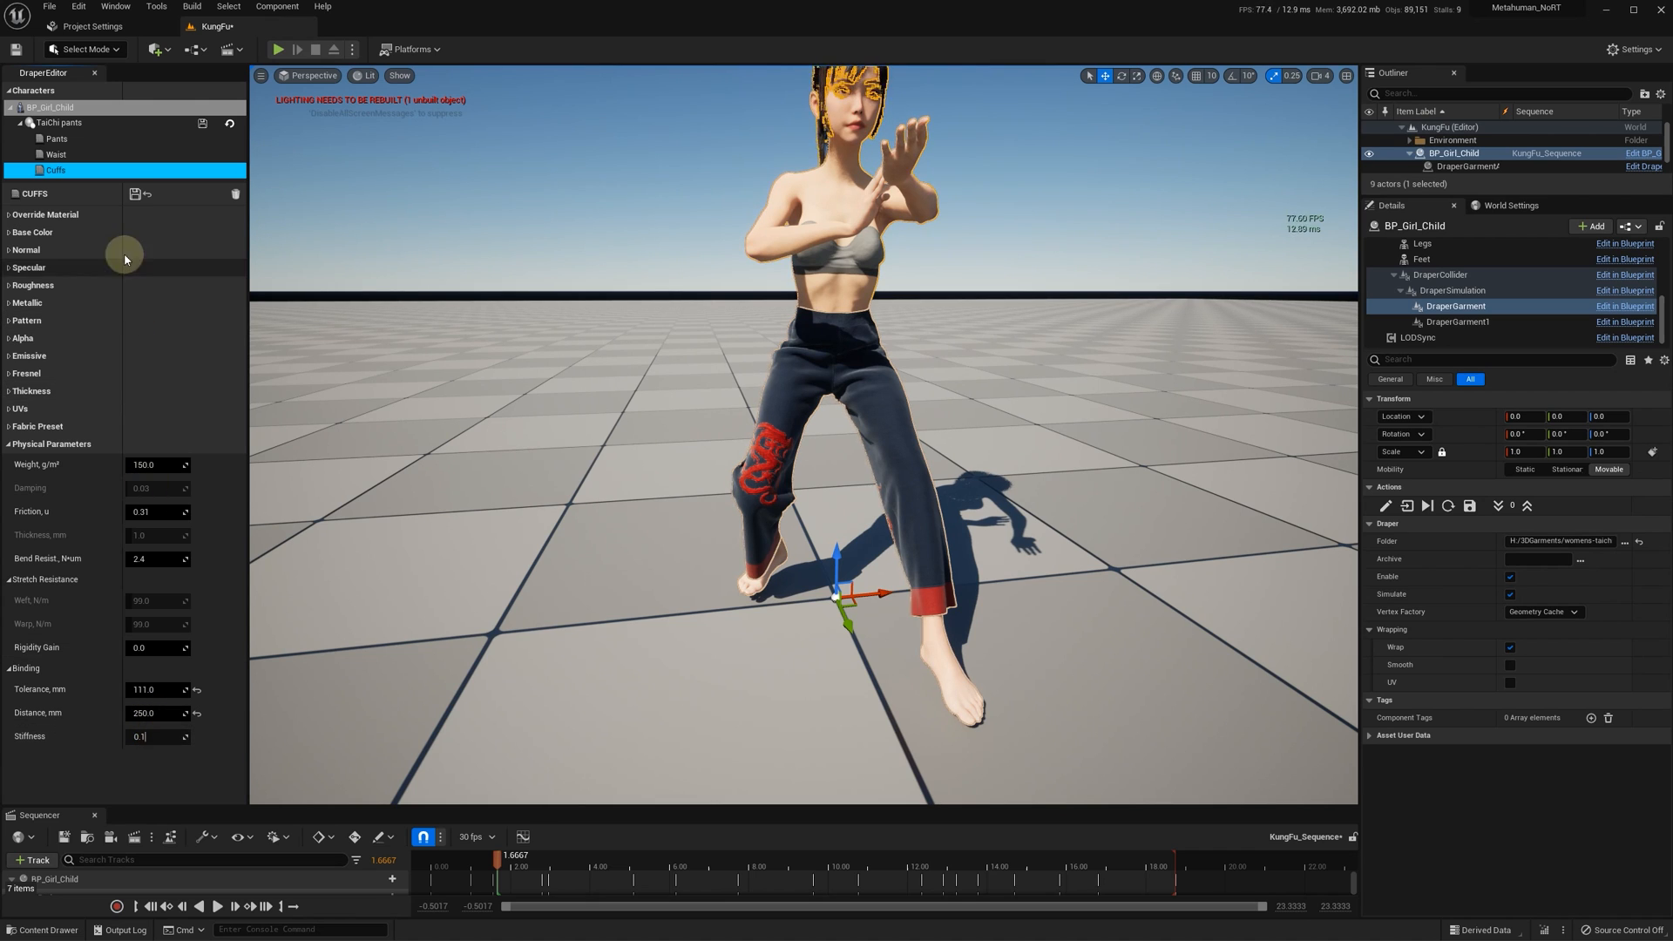
click(135, 196)
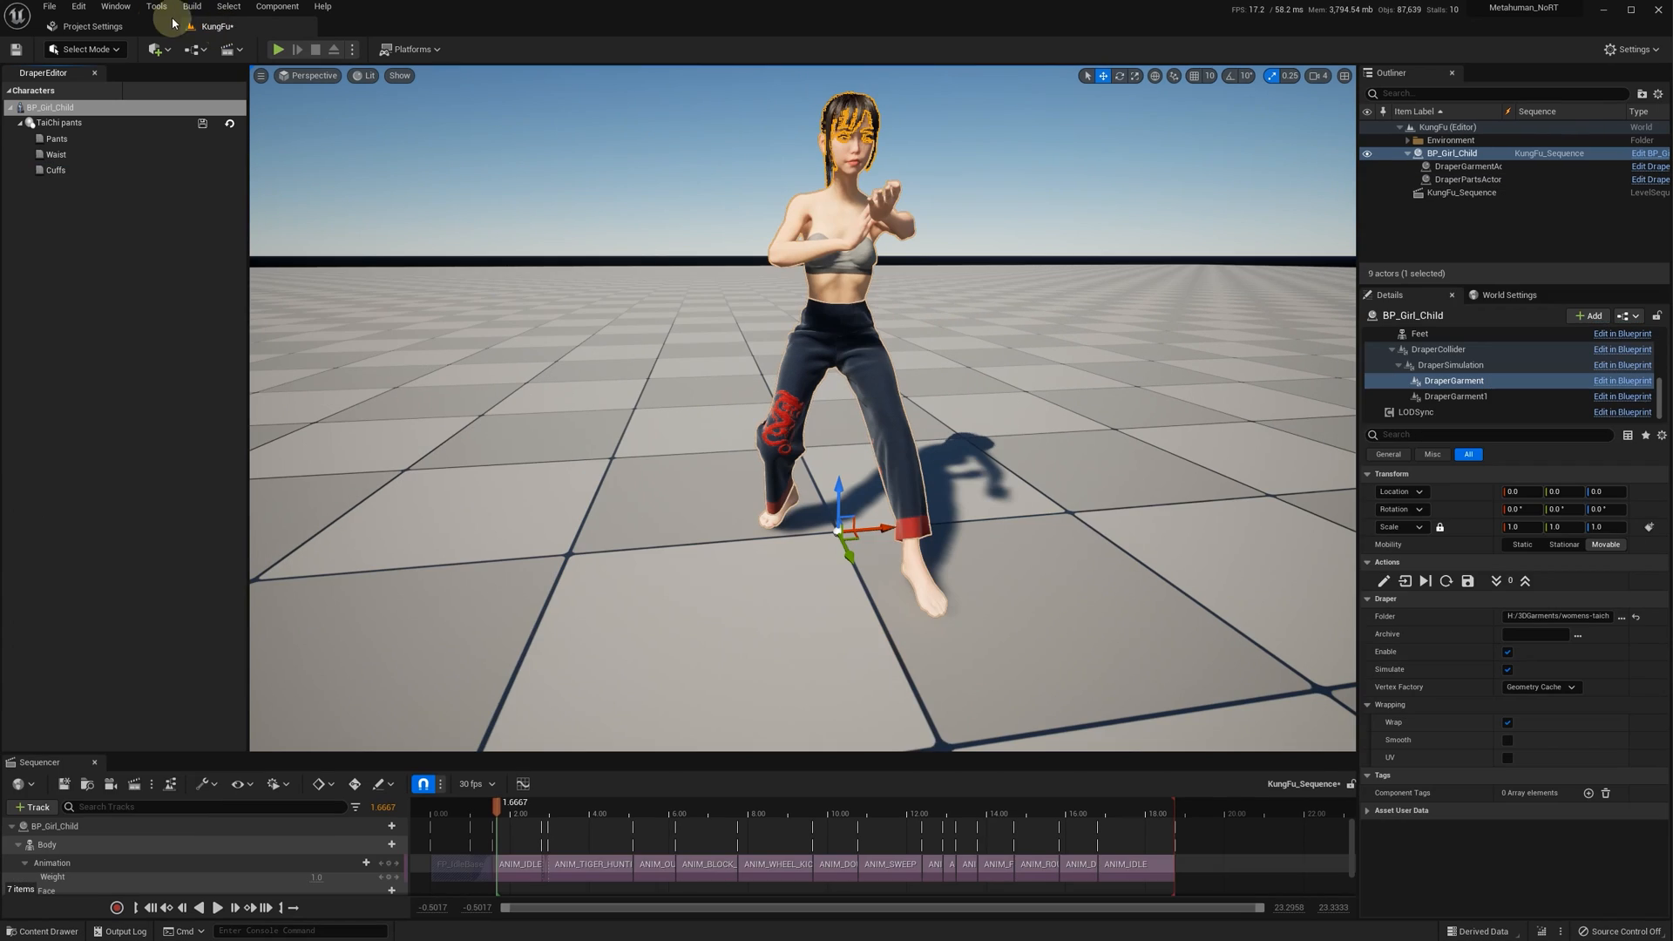
- Check in the project settings that the Shadow Map Method is set to Shadow Maps
click(144, 24)
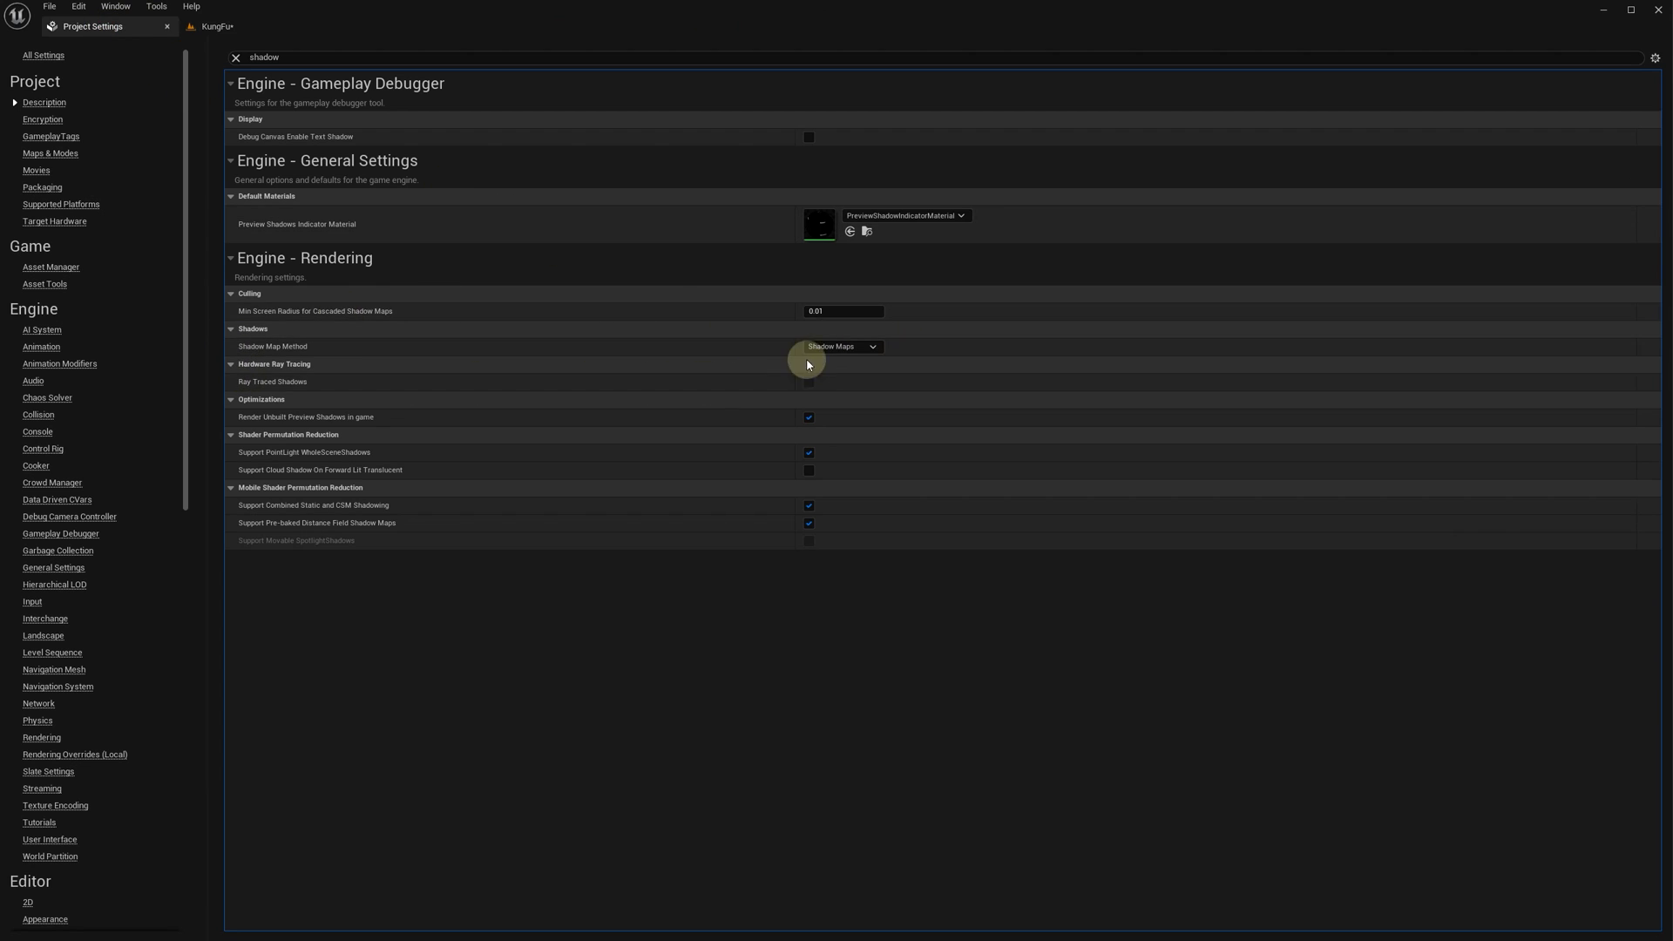
click(836, 347)
click(845, 361)
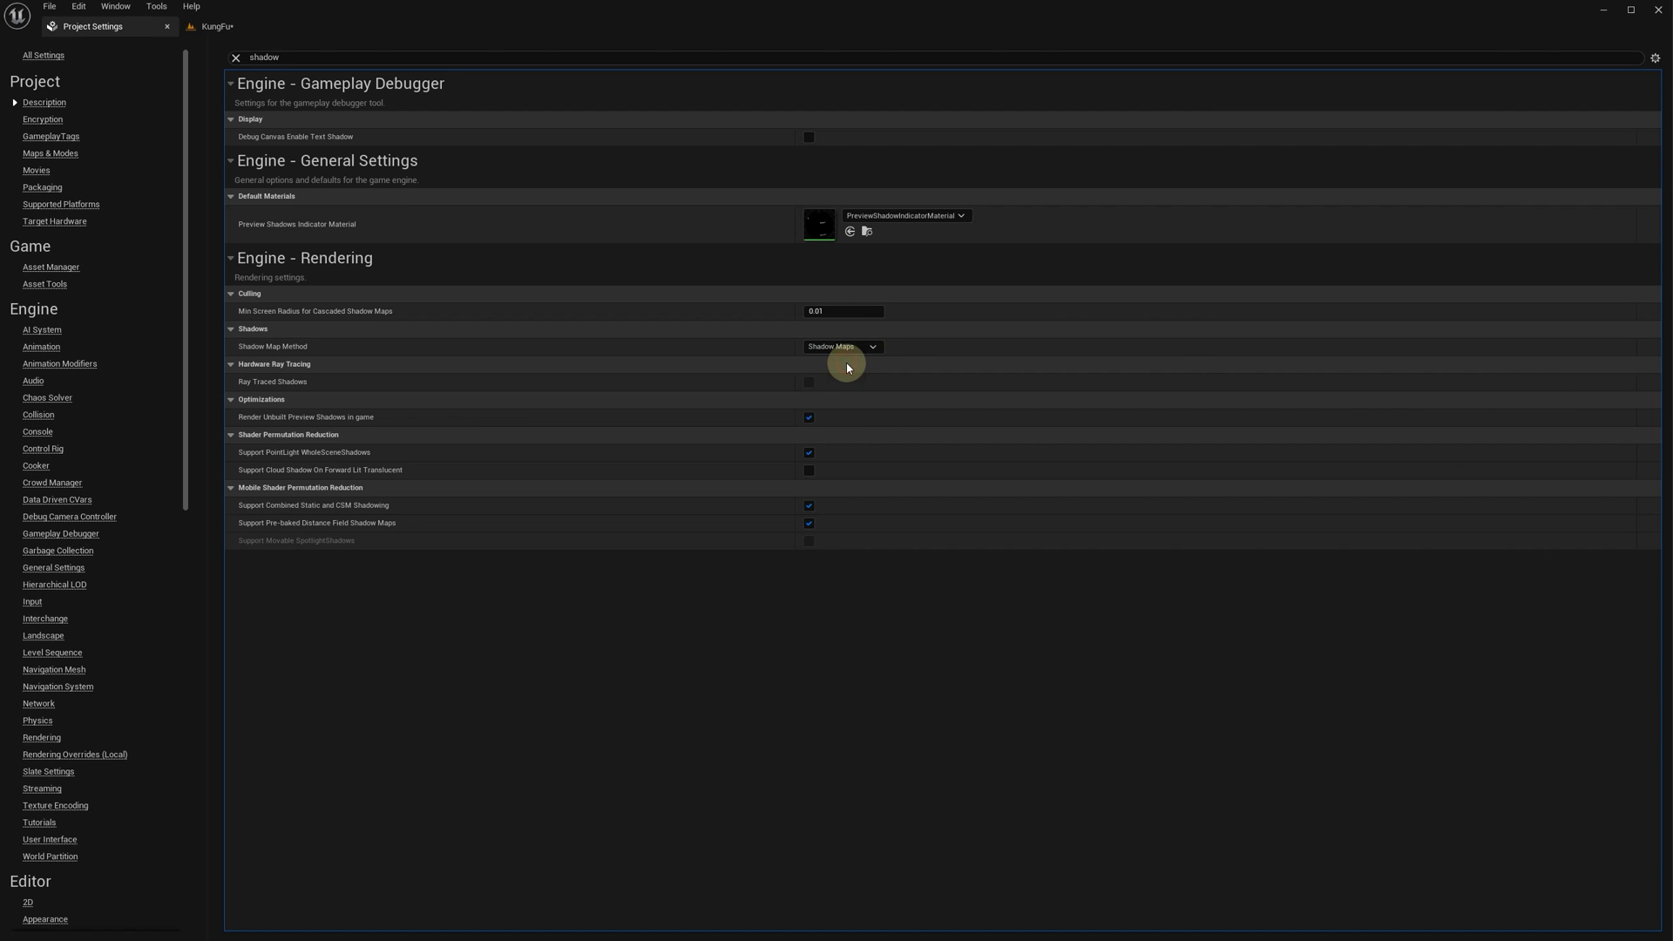
- Return to the KungFu level, play it, and run the sequence to watch the pants with their binding settings
click(213, 27)
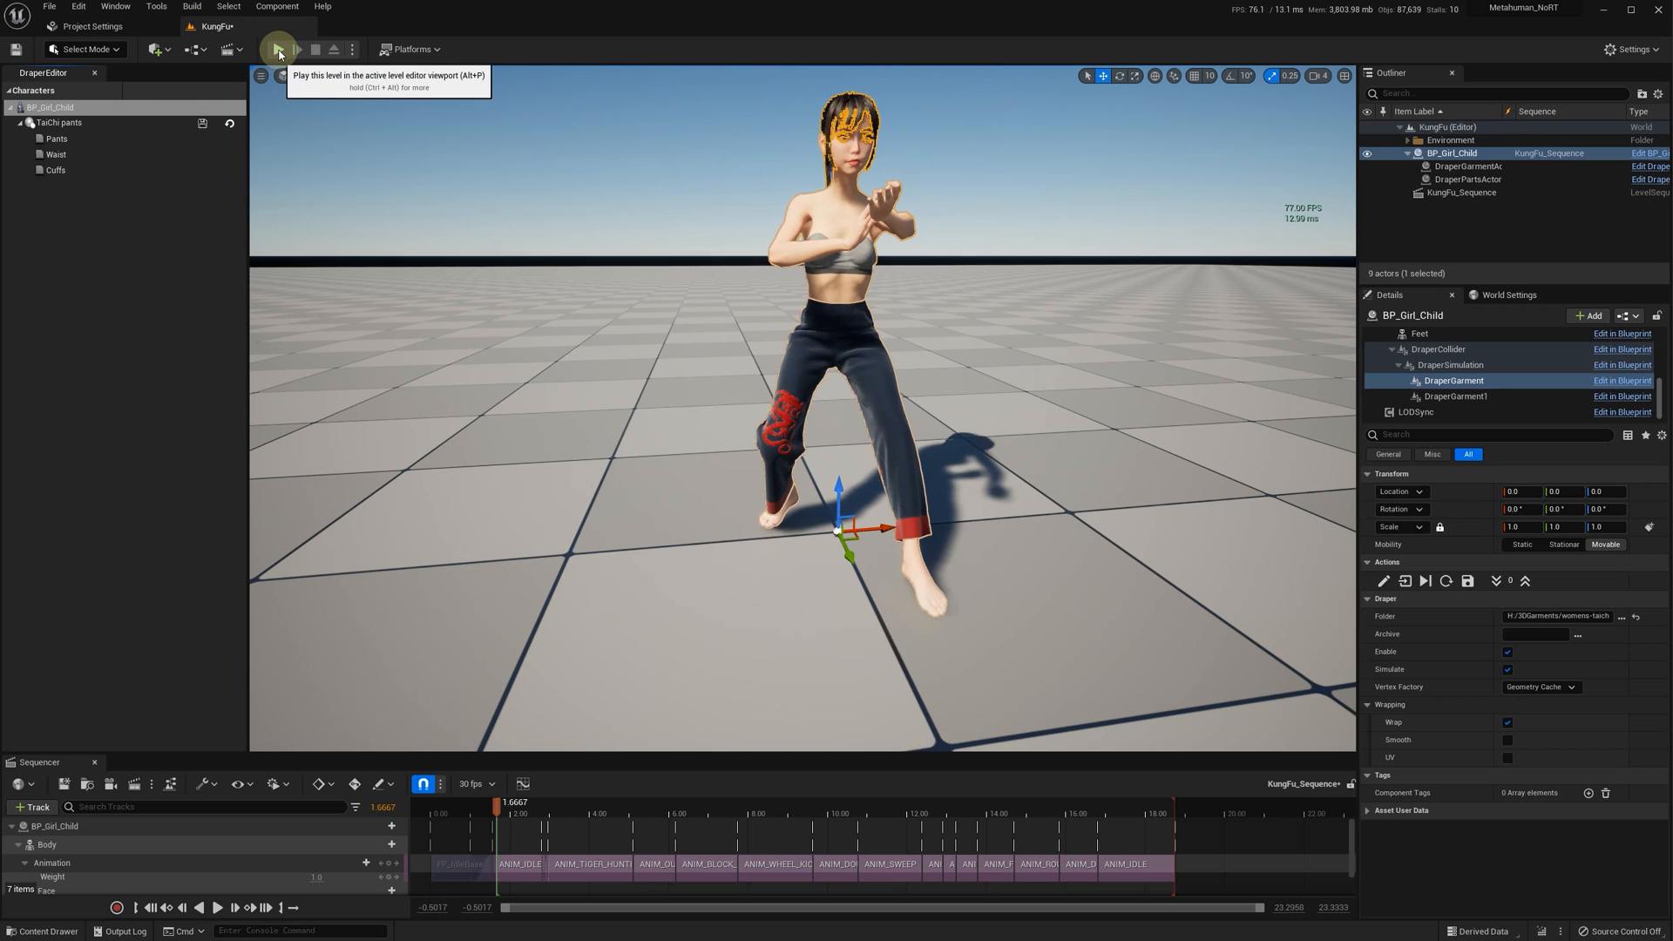
click(280, 53)
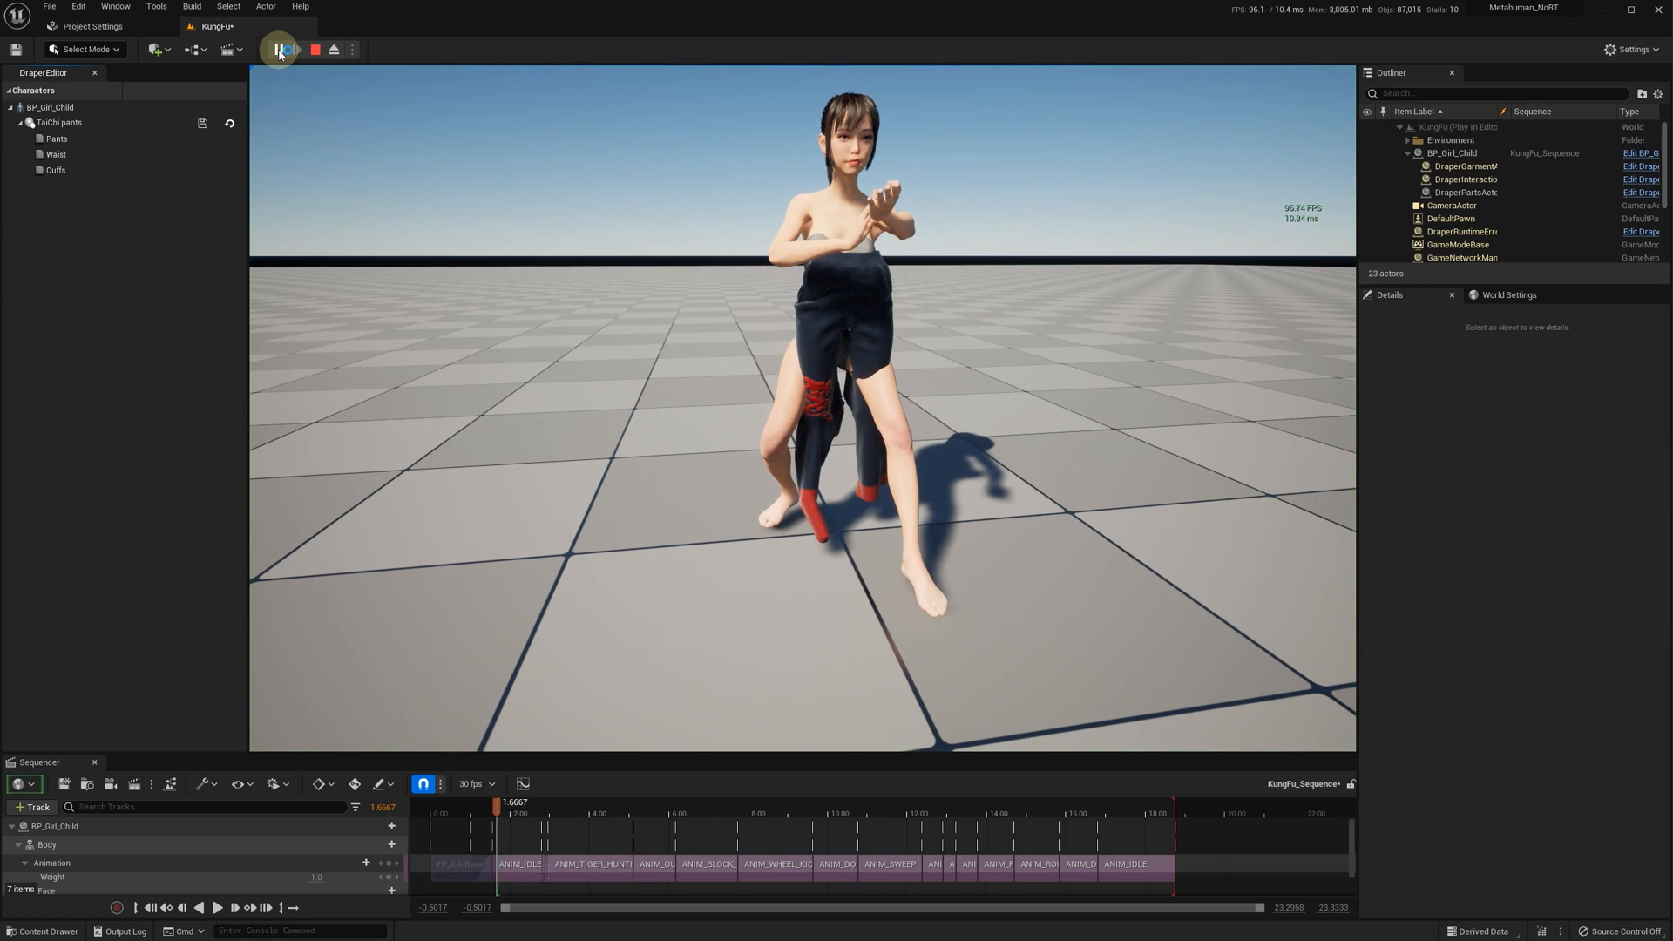
click(218, 908)
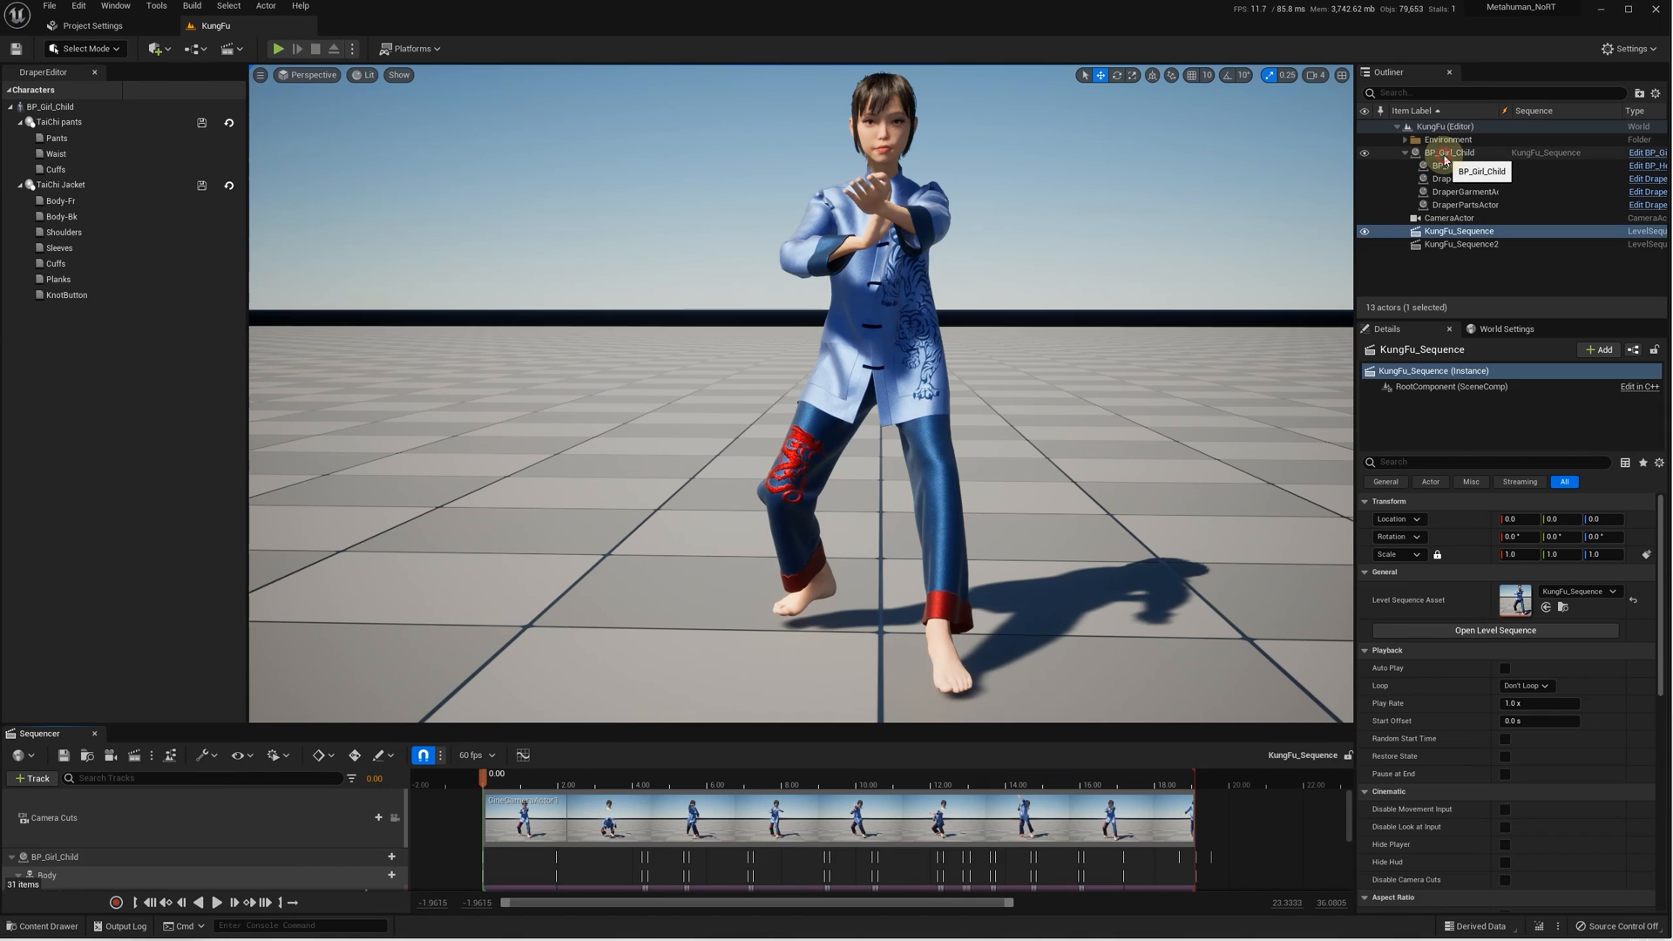
- Disable Binding in the simulation settings of BP_Girl_Child's DraperSimulation component
click(1445, 155)
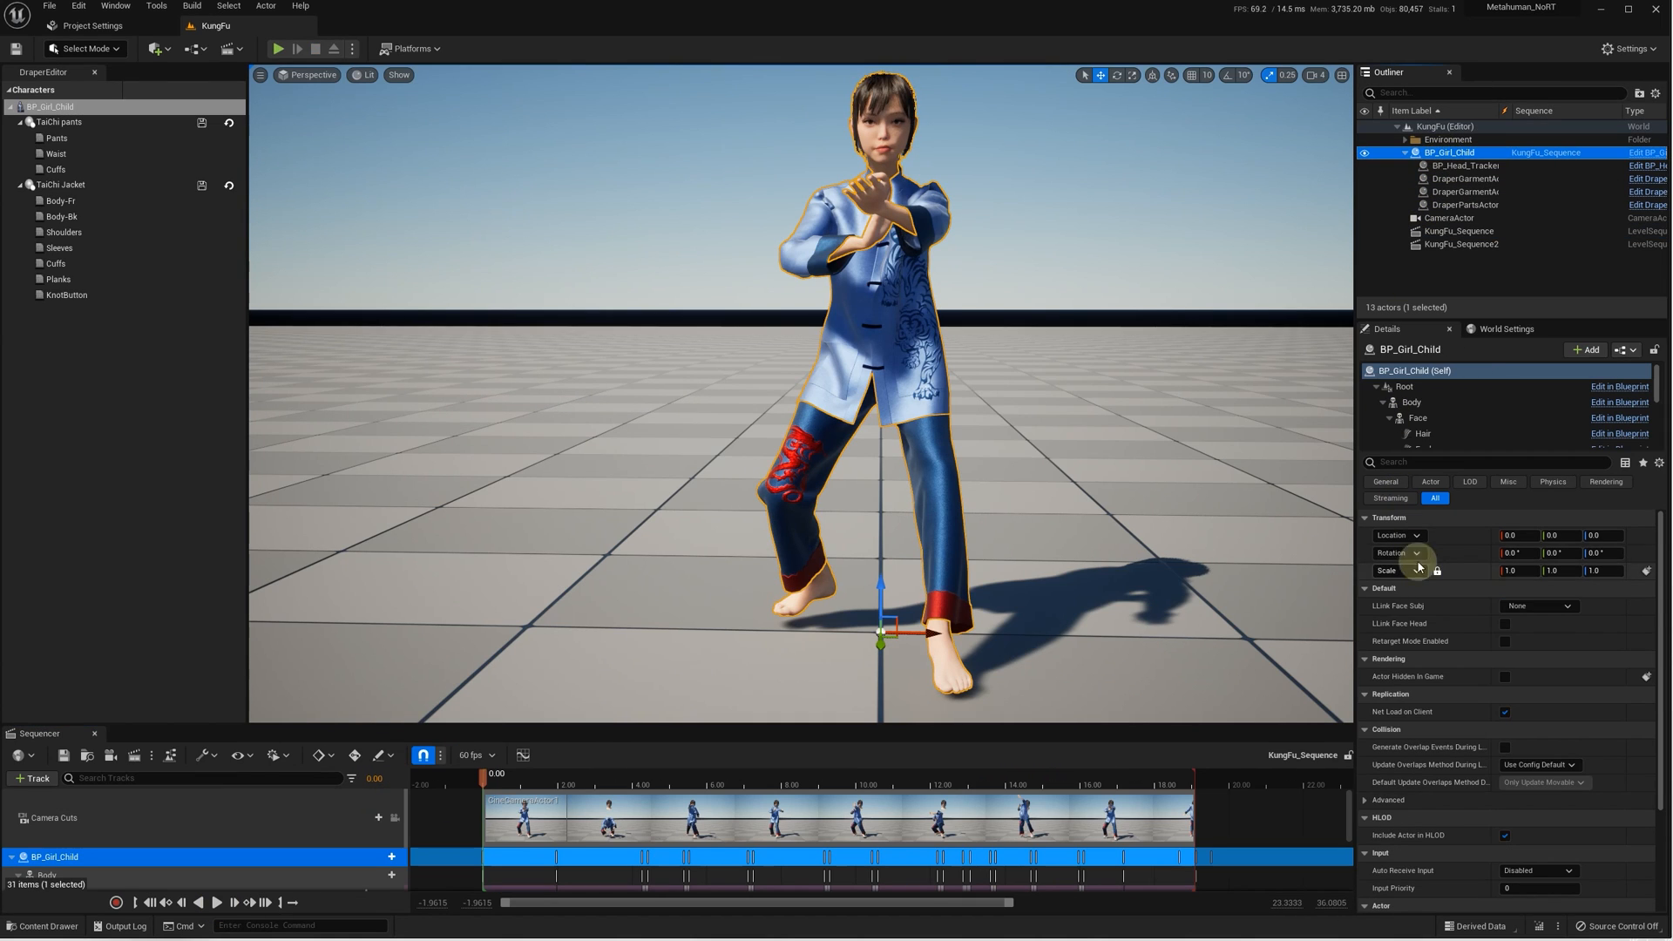
scroll(1419, 433, down, 2)
scroll(1419, 434, down, 2)
click(1433, 392)
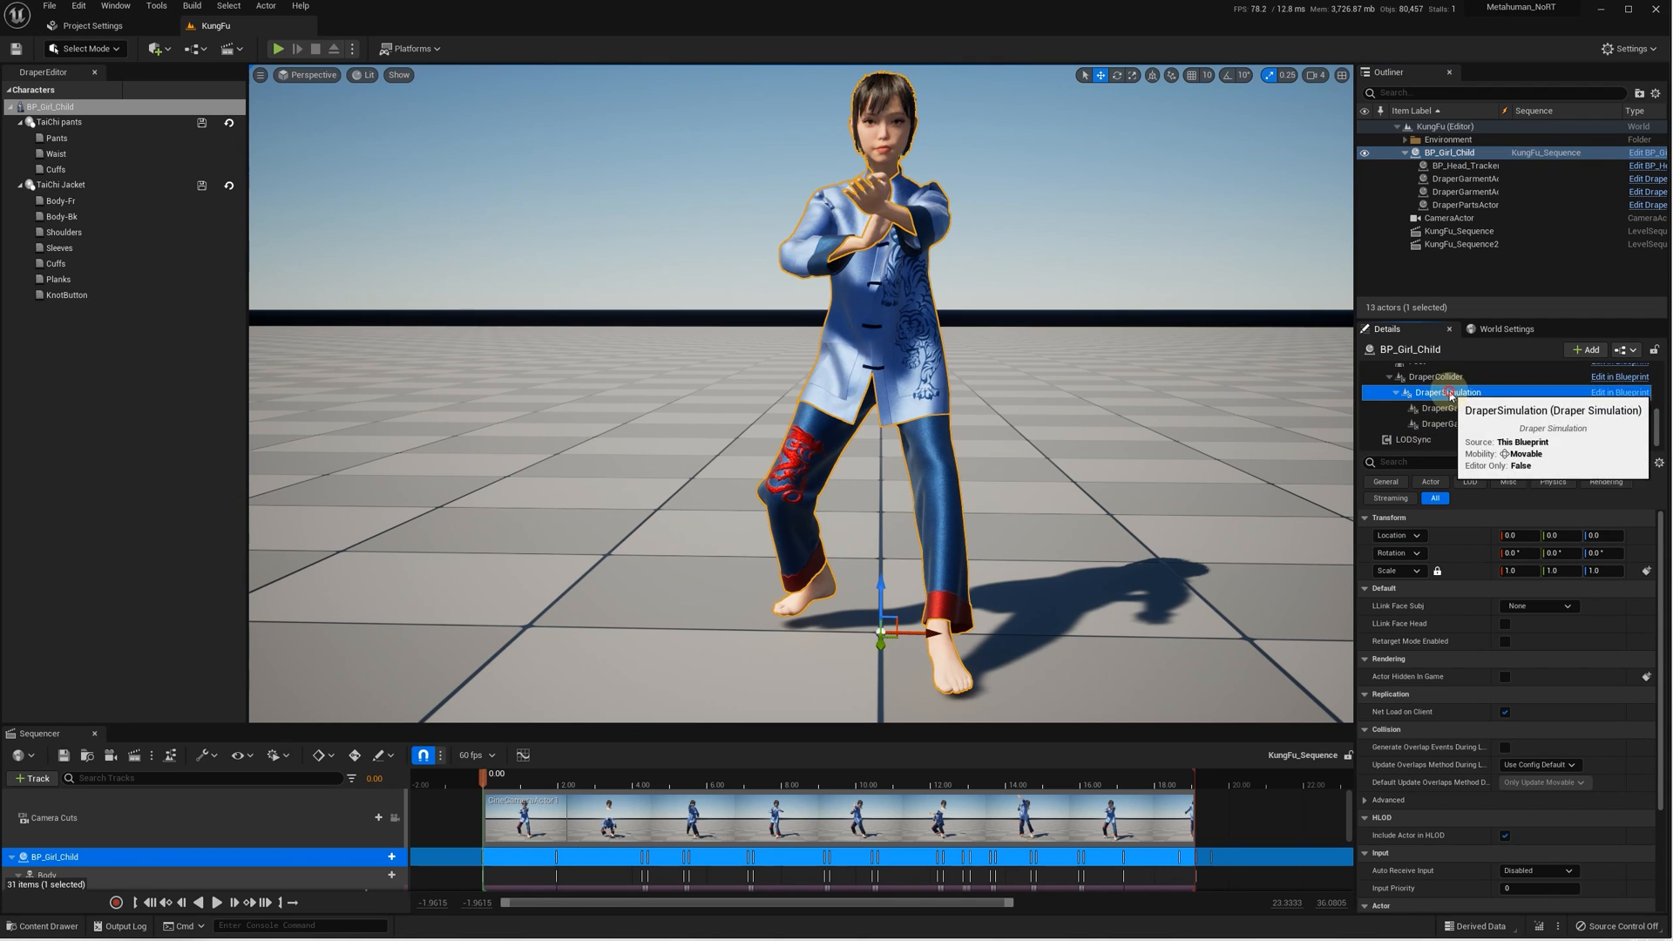
click(1505, 802)
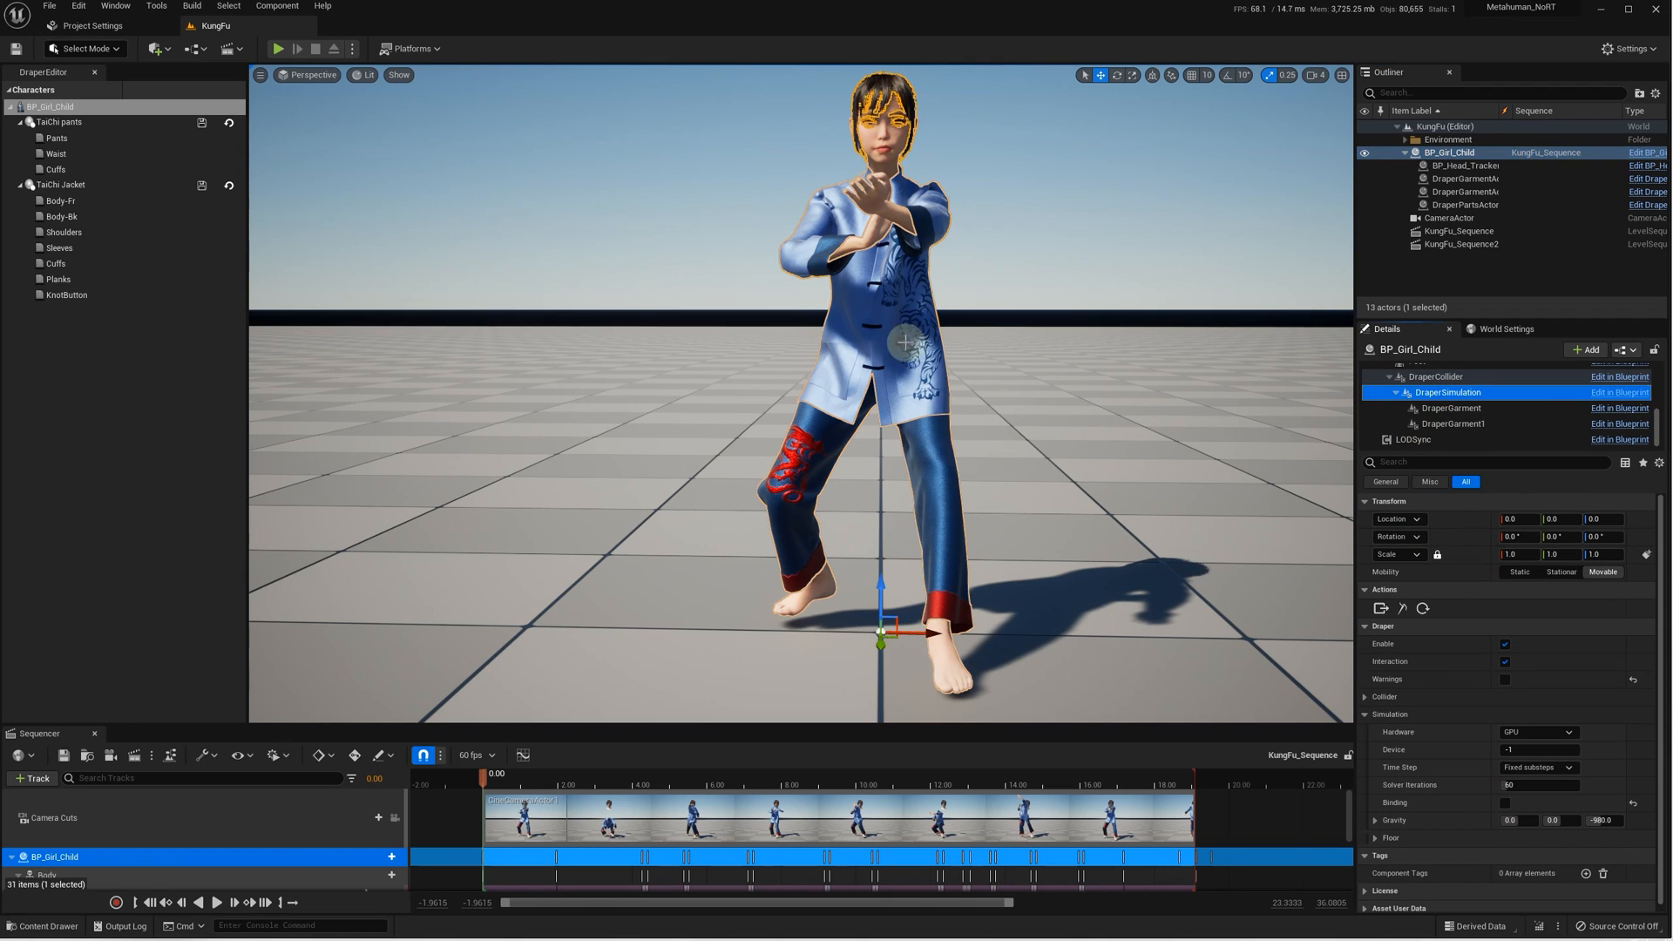
- Play the level and sequence to observe the full outfit without binding, then stop and rewind the sequence to its start
click(277, 50)
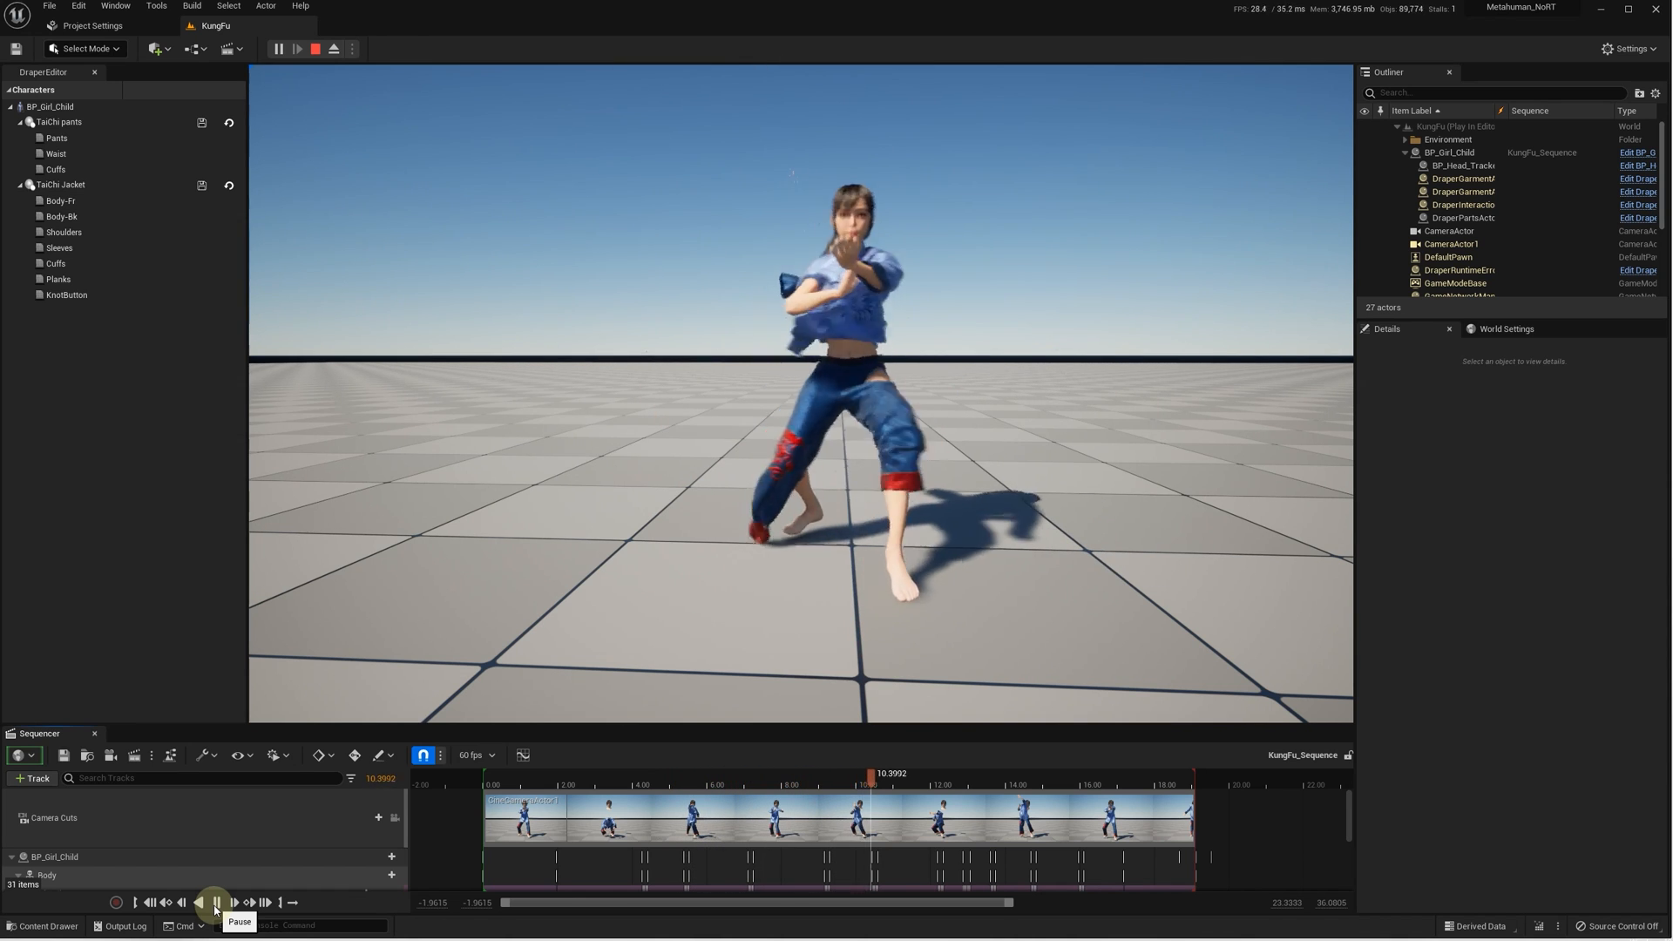
click(217, 903)
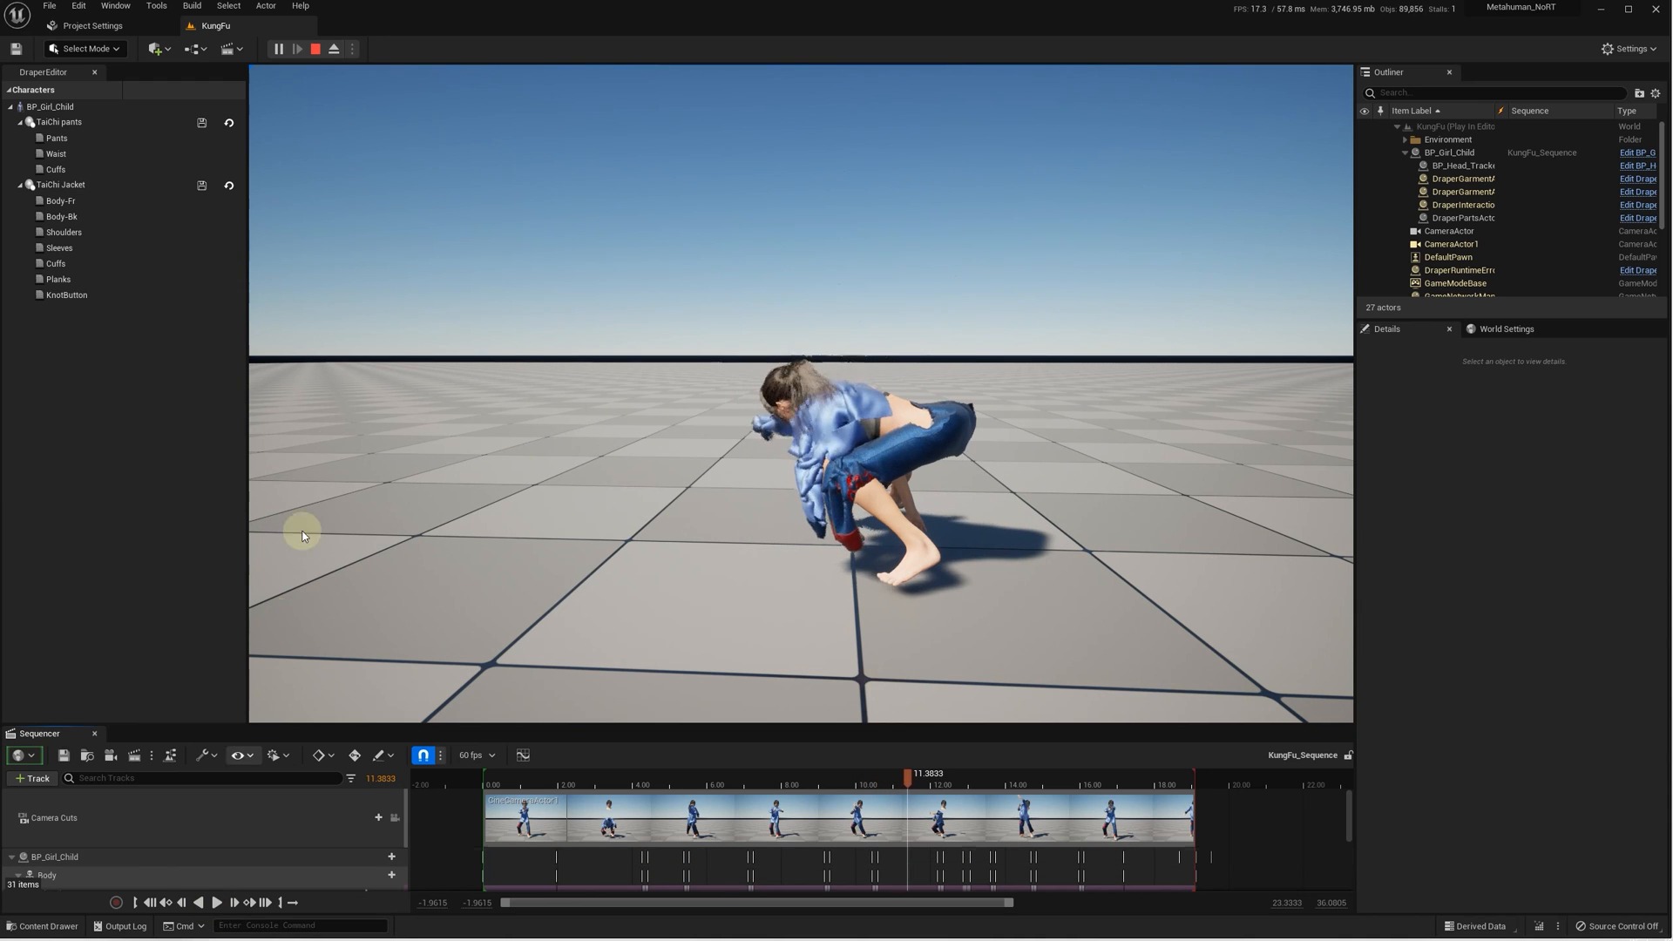
click(316, 50)
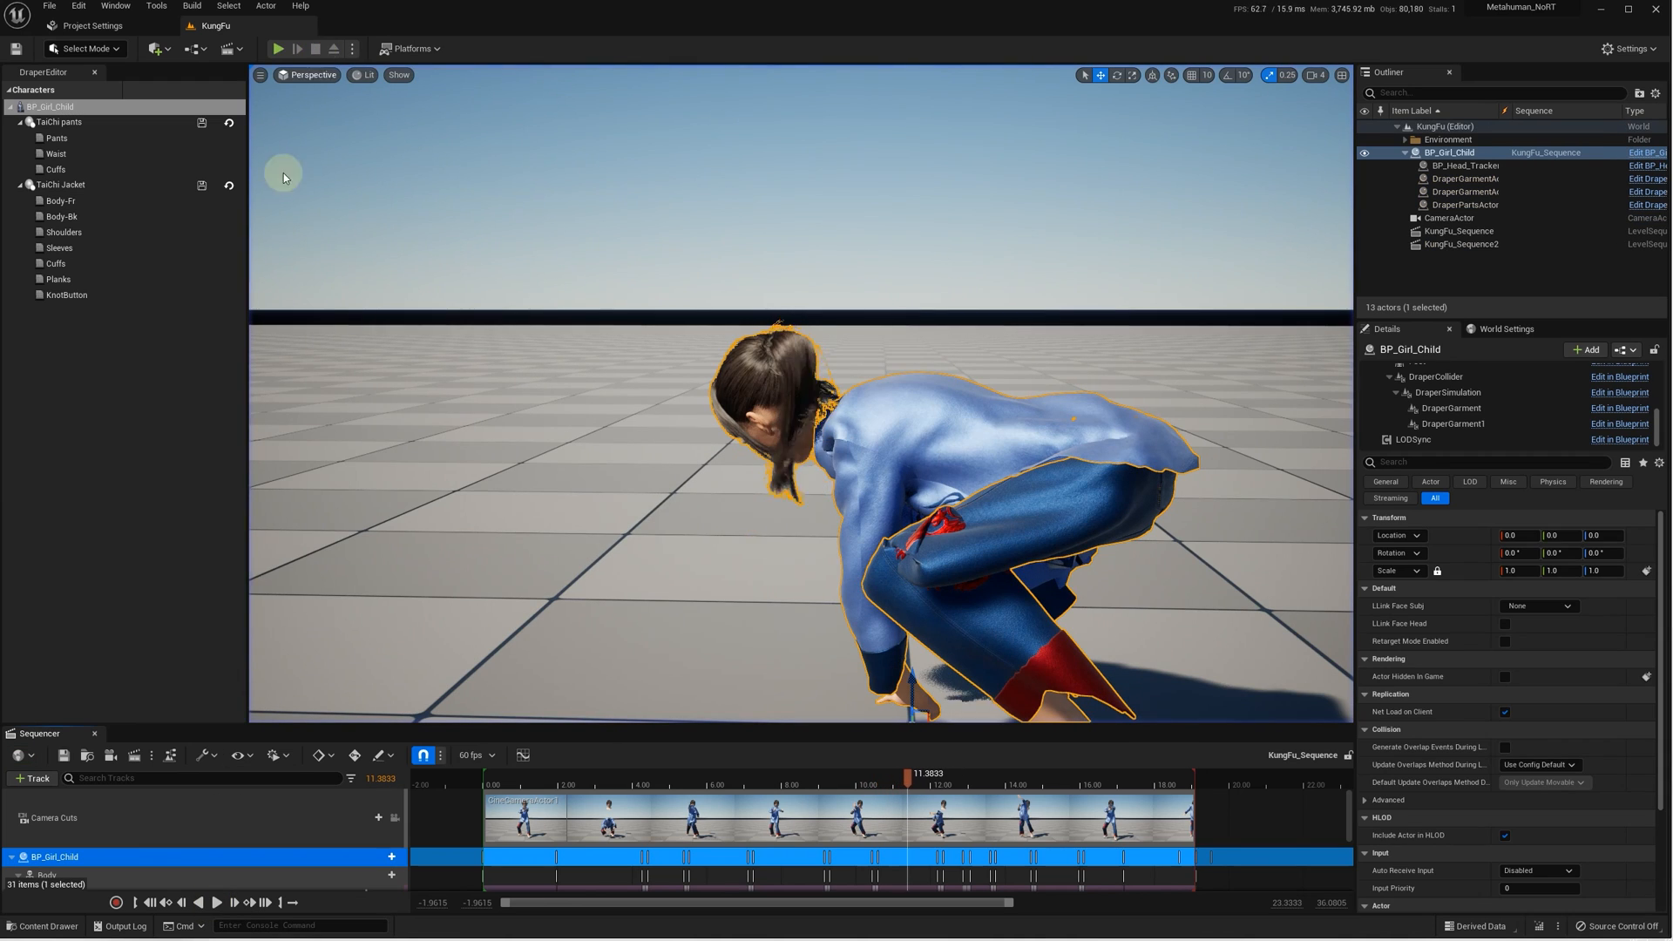
click(150, 903)
click(110, 751)
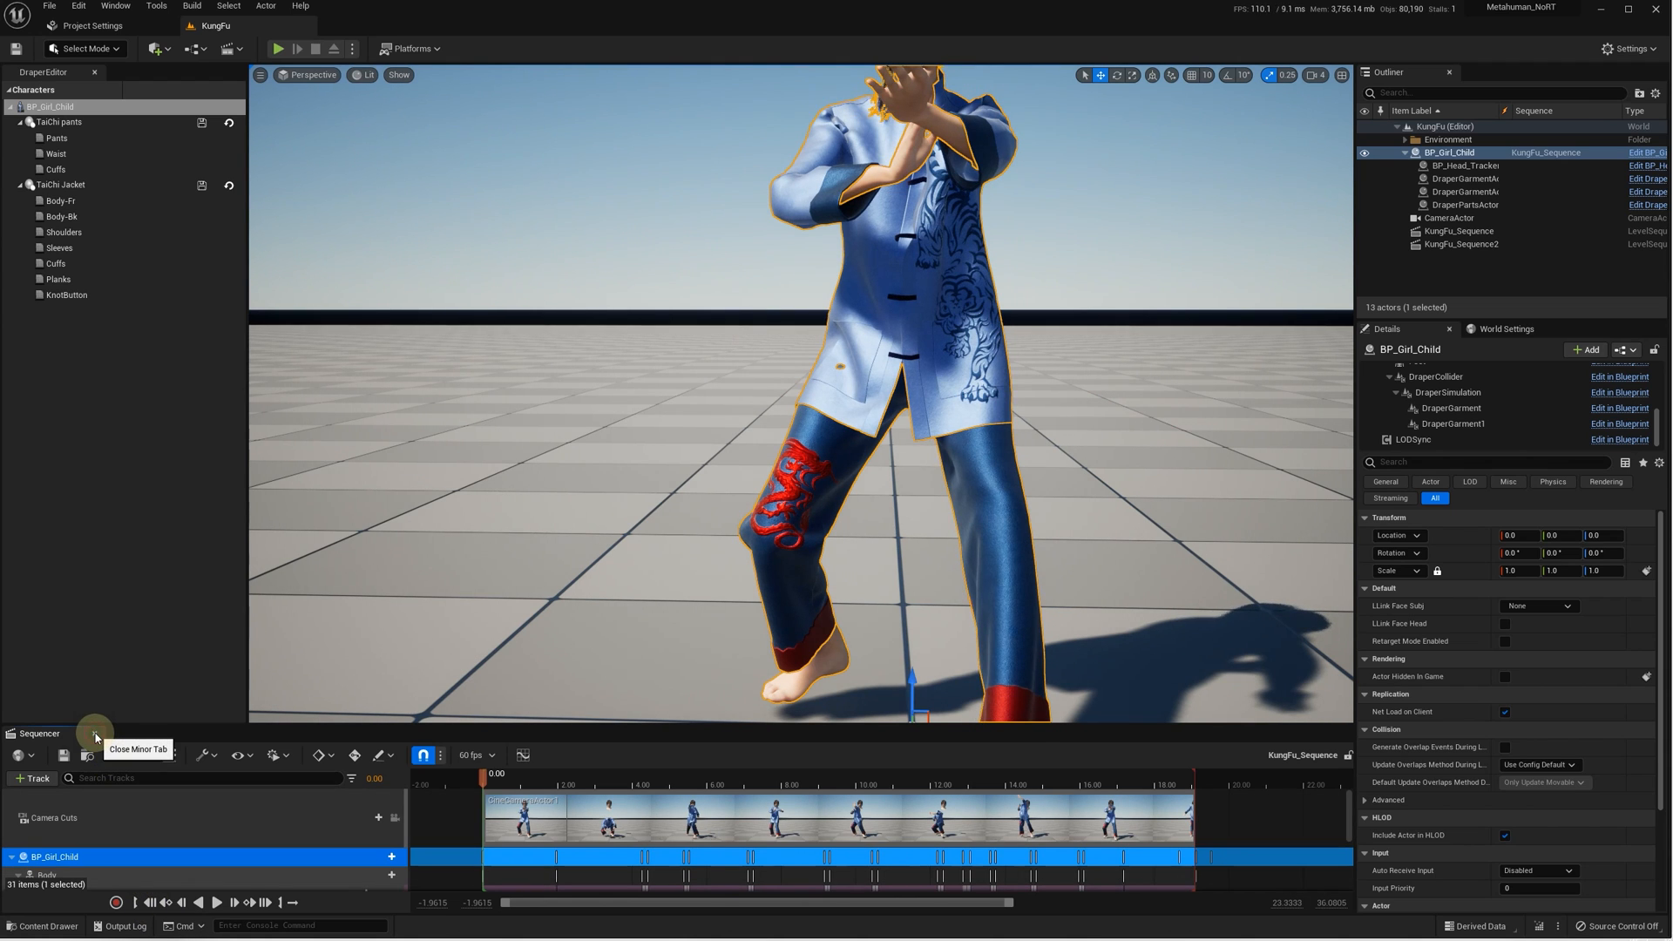
- Close the Sequencer and enable Binding on BP_Girl_Child's DraperSimulation component
click(96, 735)
click(1448, 392)
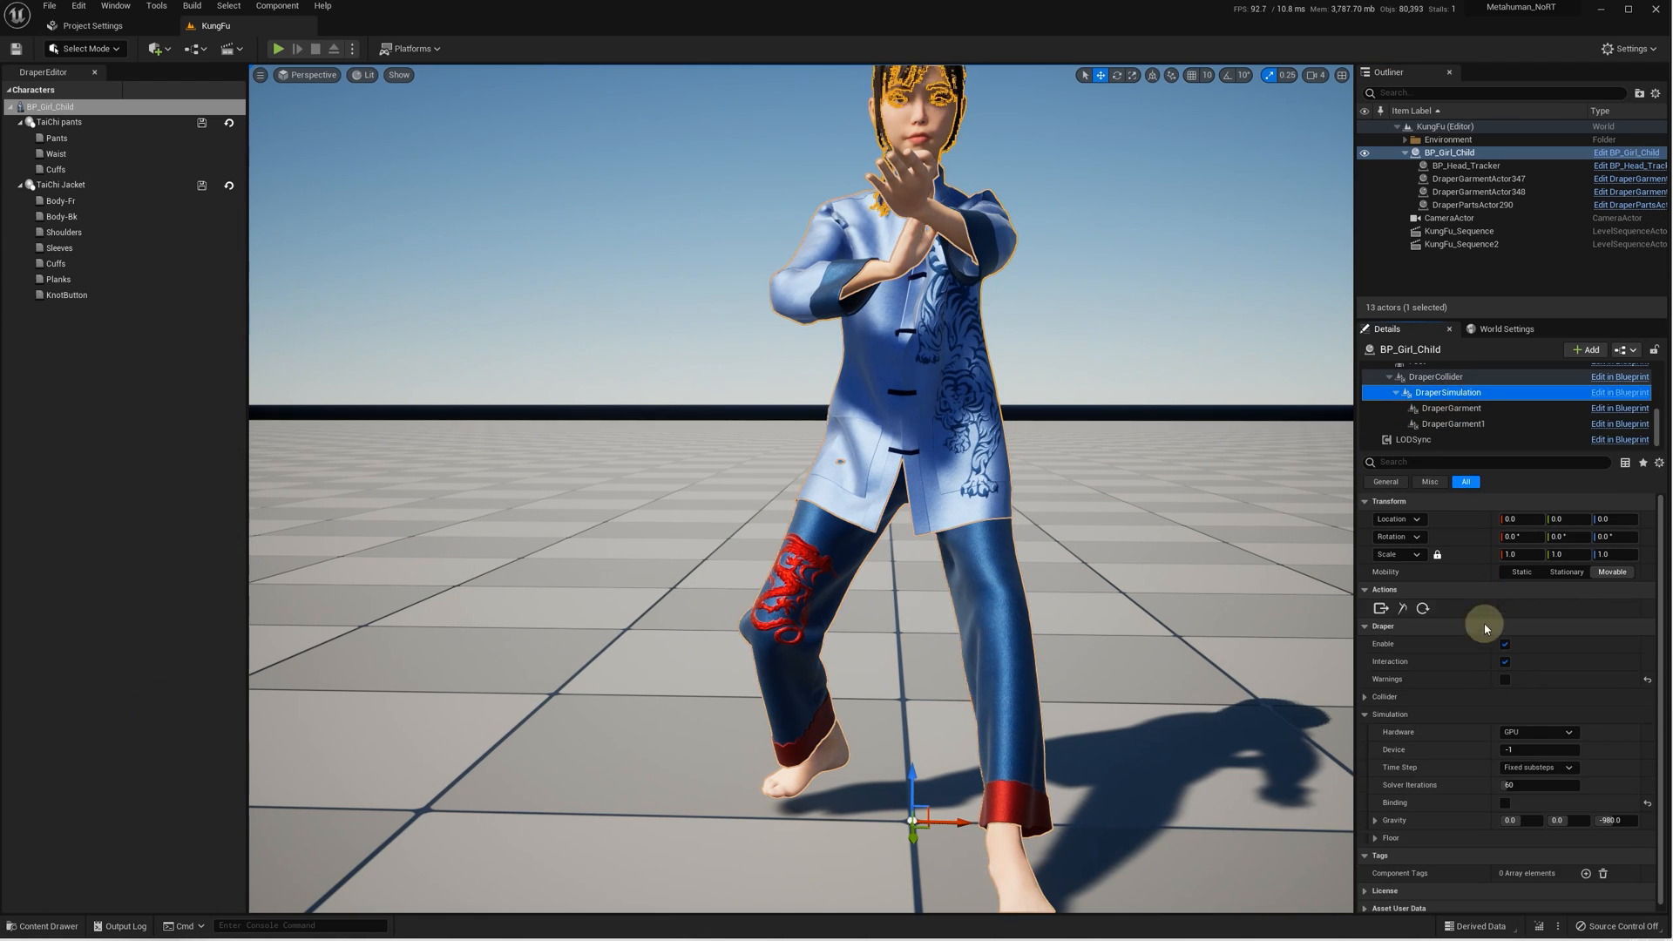
click(1505, 803)
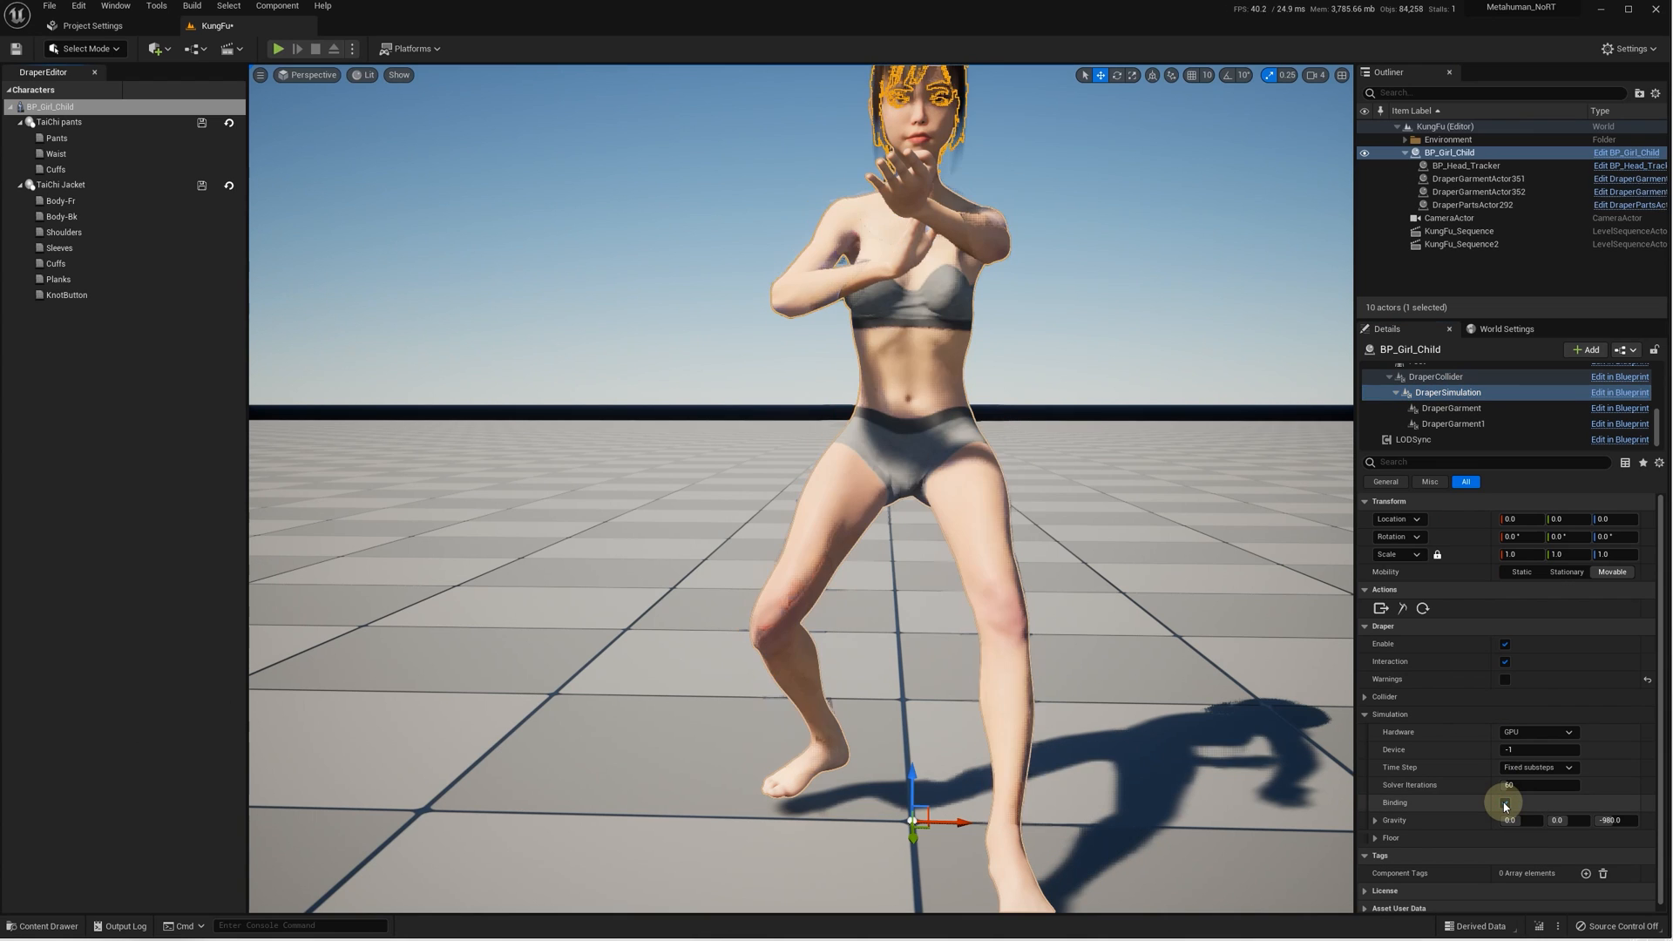
- Review the physical and binding parameters of each TaiChi Jacket fabric, from Body-Fr through KnotButton
click(32, 204)
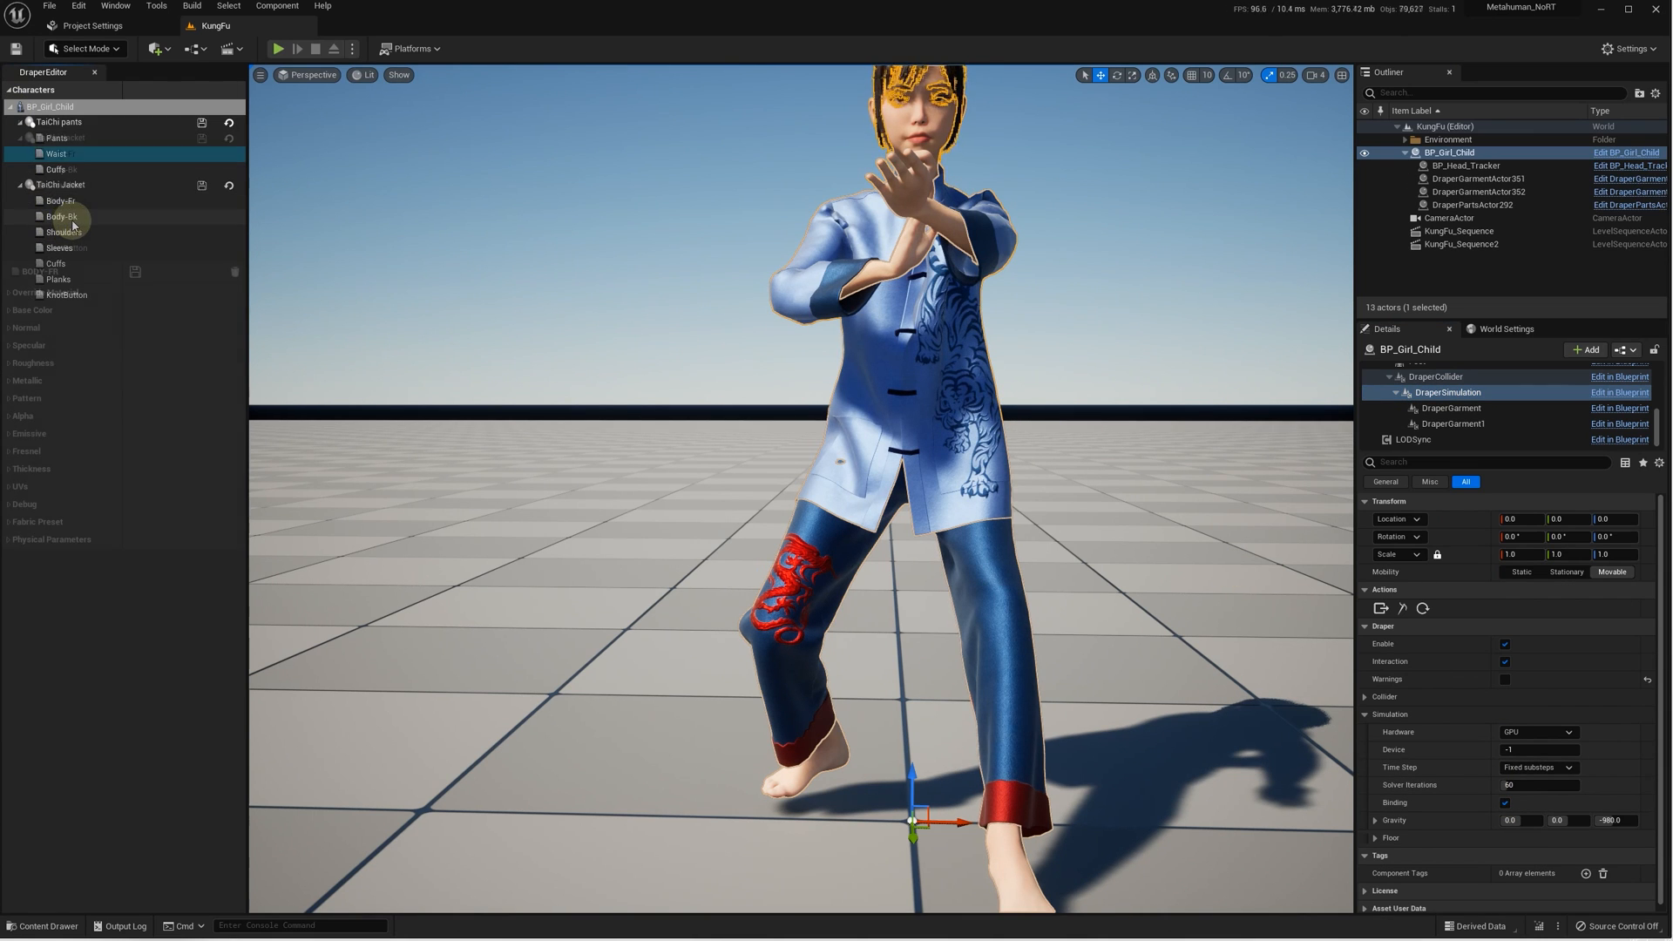
click(12, 539)
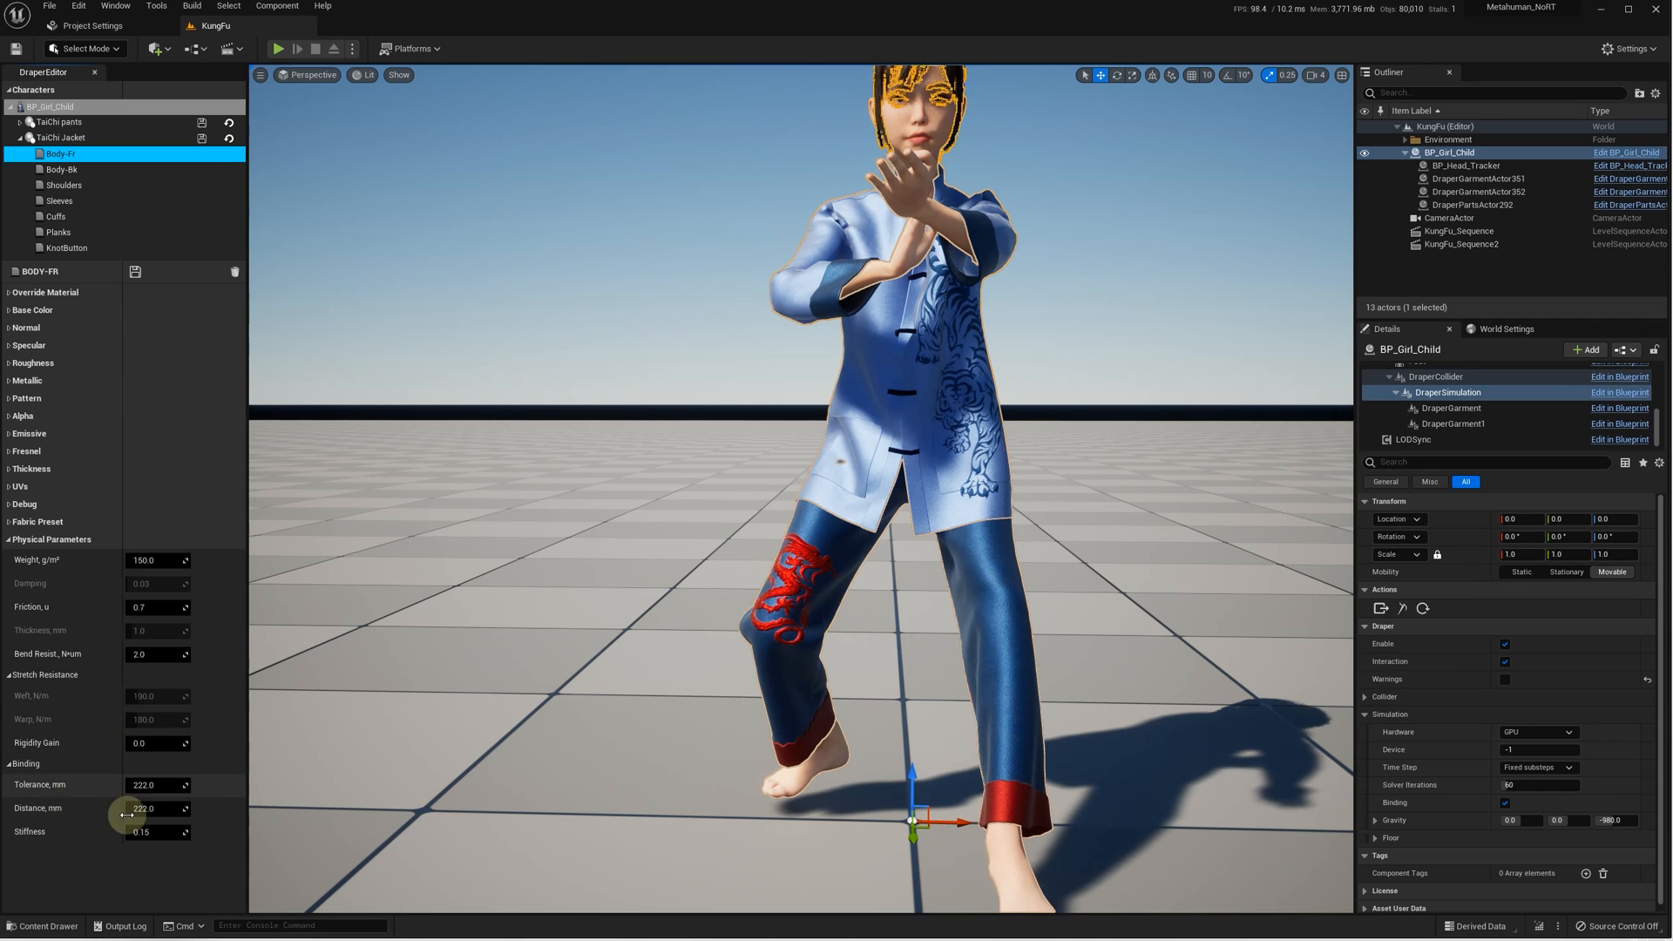
click(63, 170)
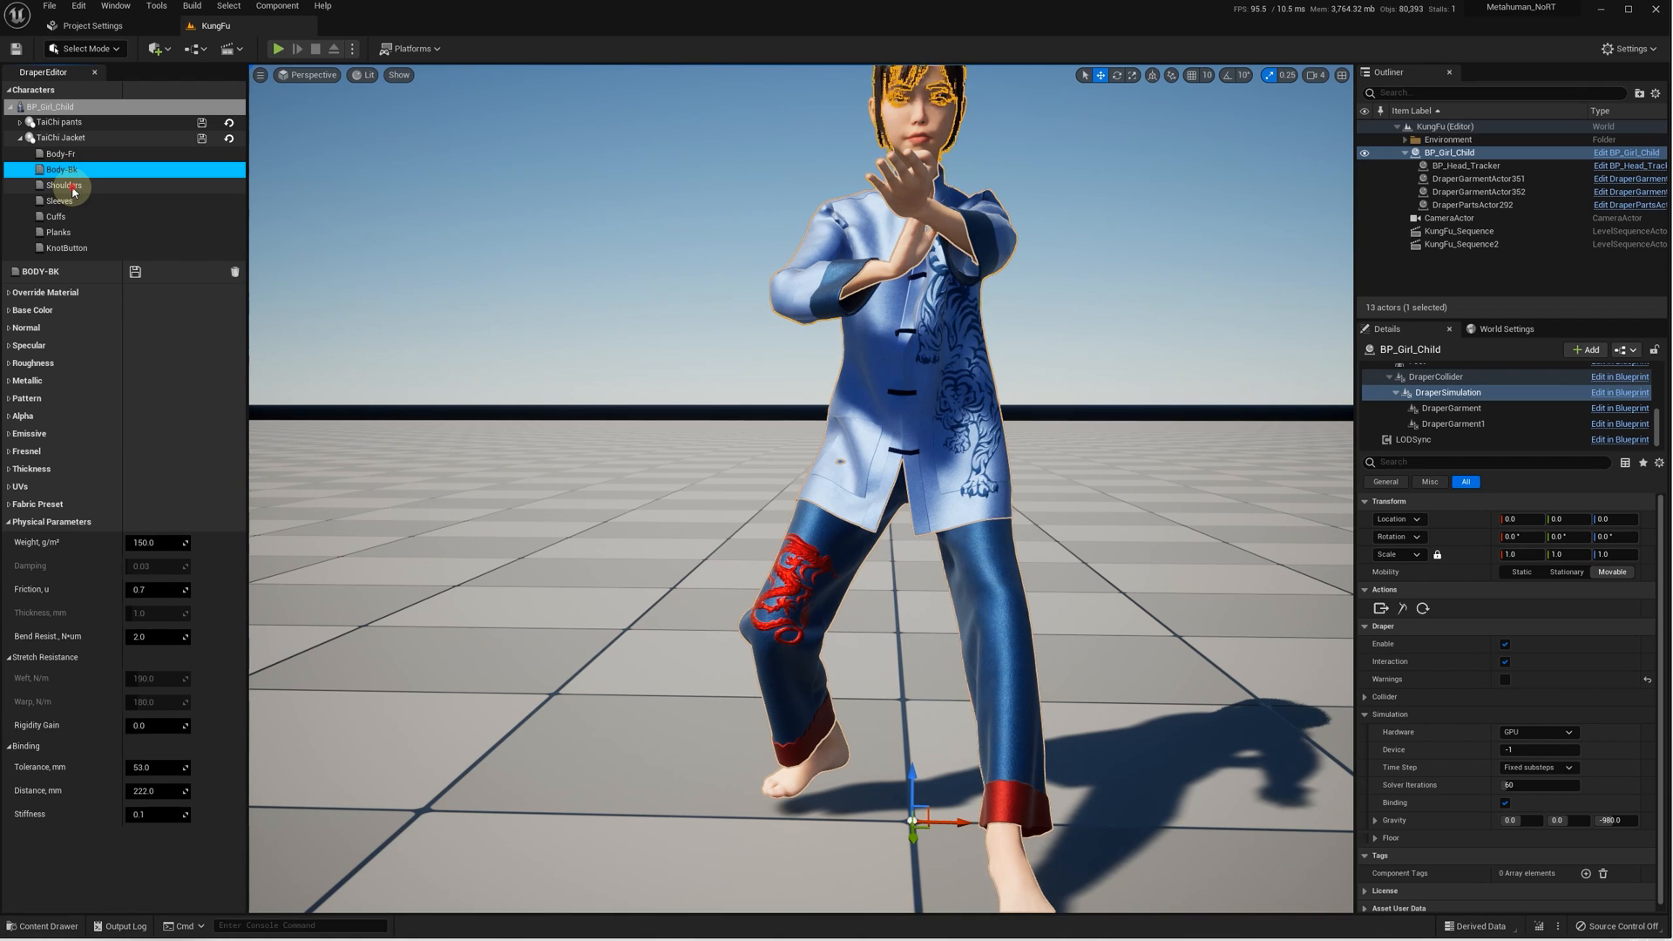
click(72, 187)
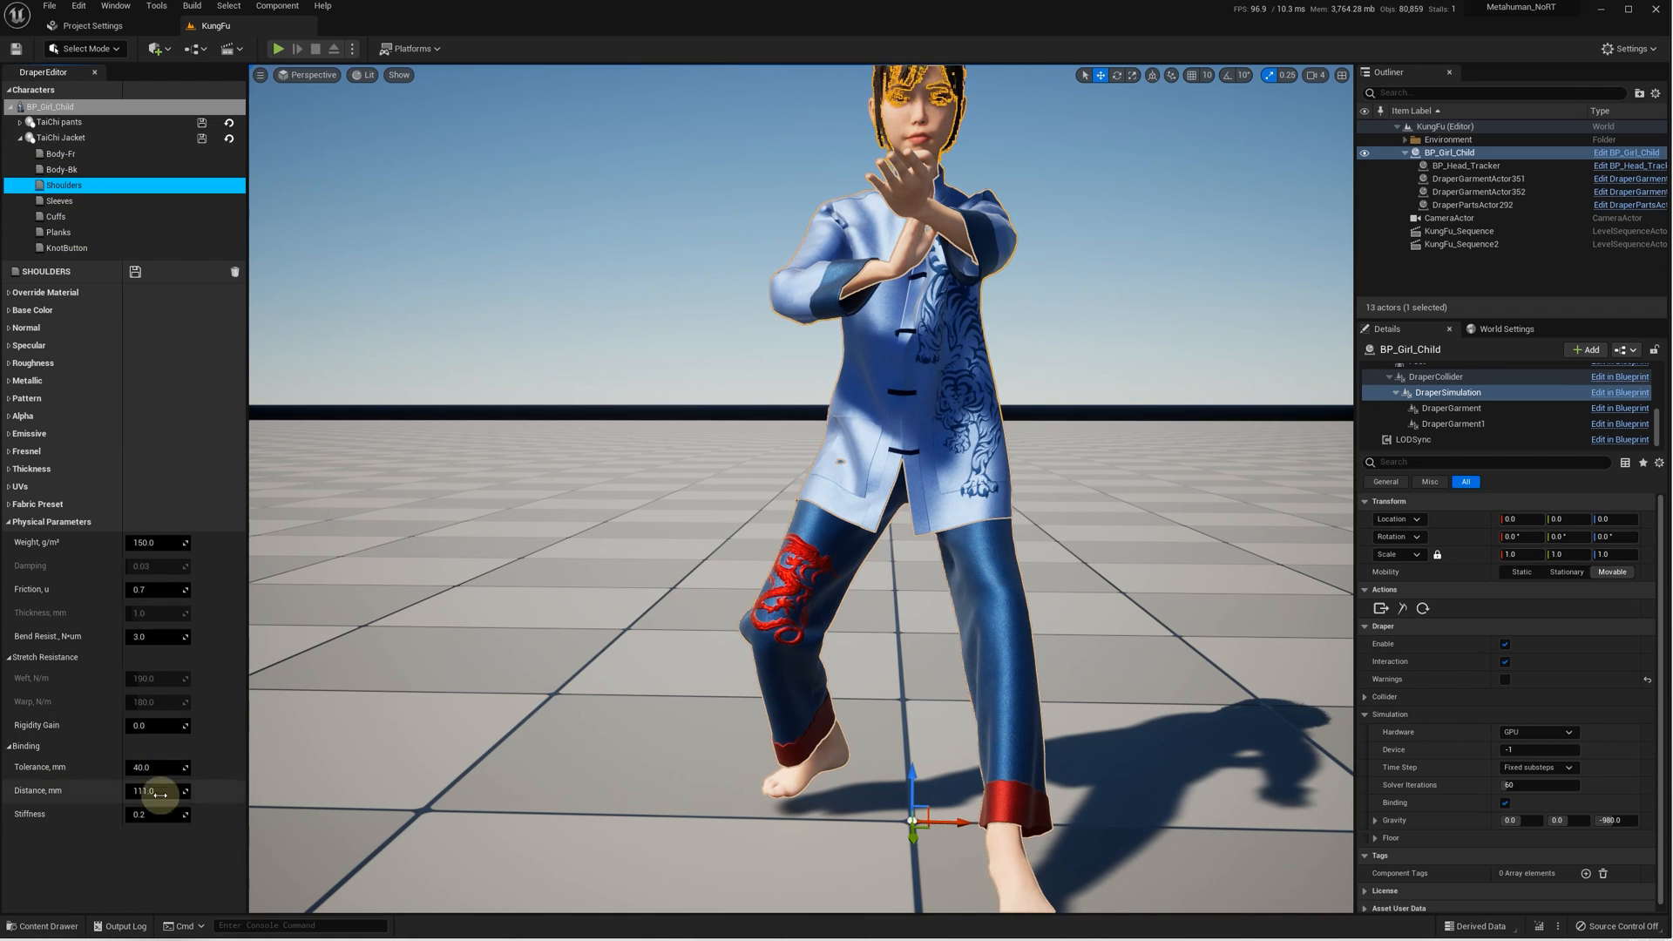
click(66, 202)
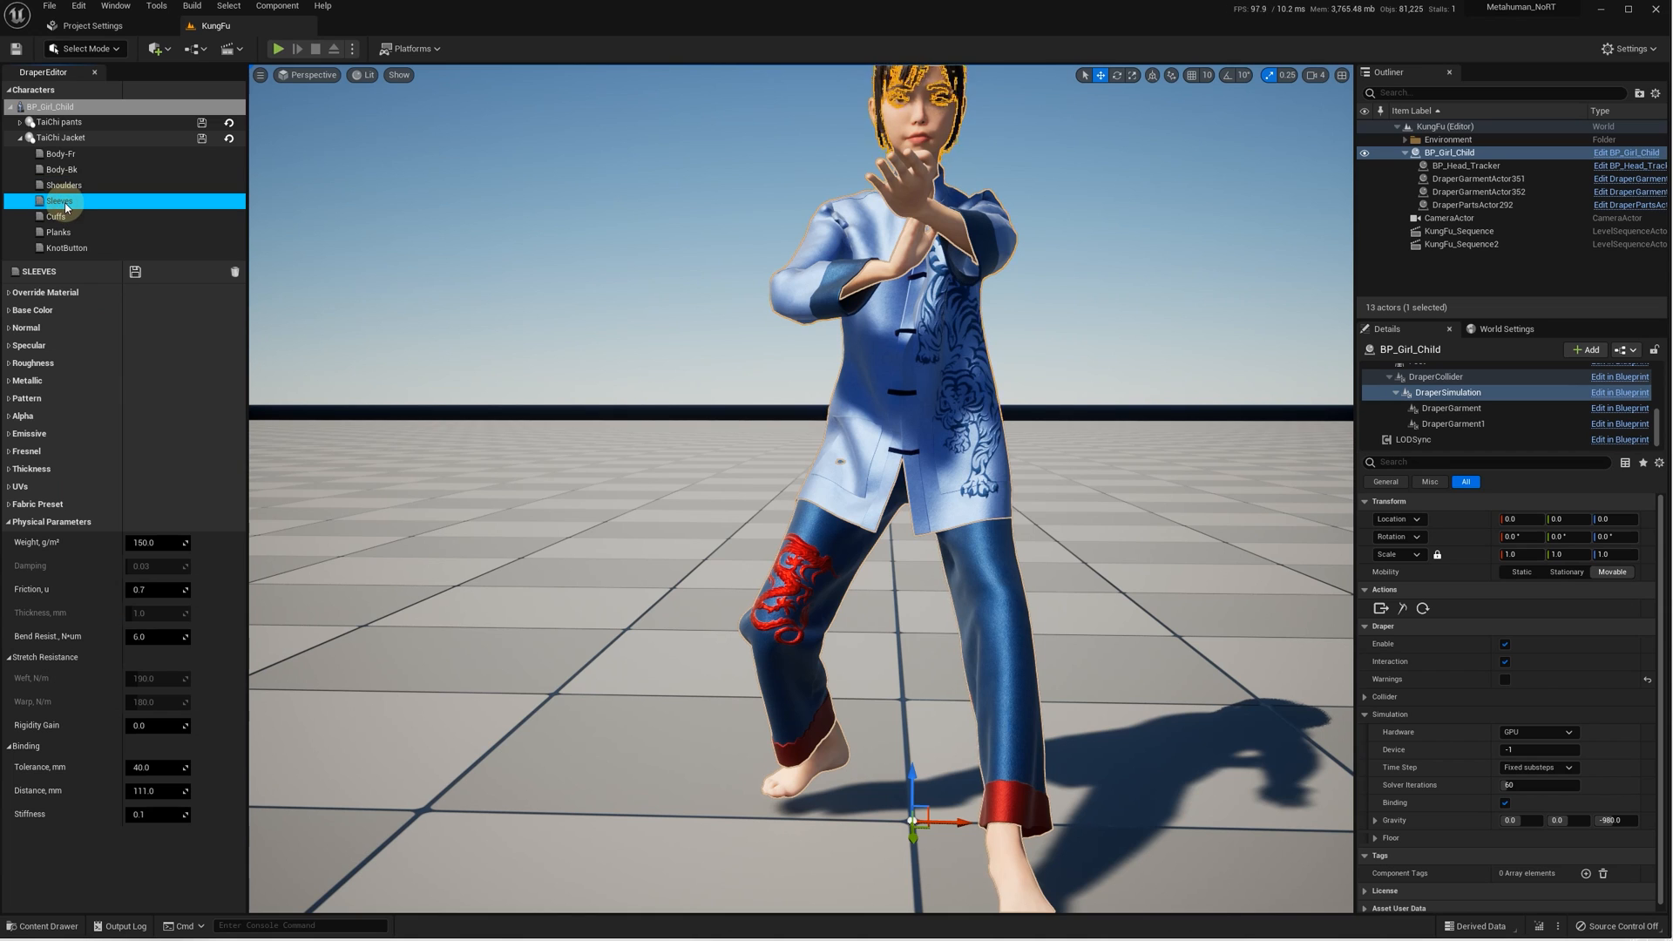
click(66, 218)
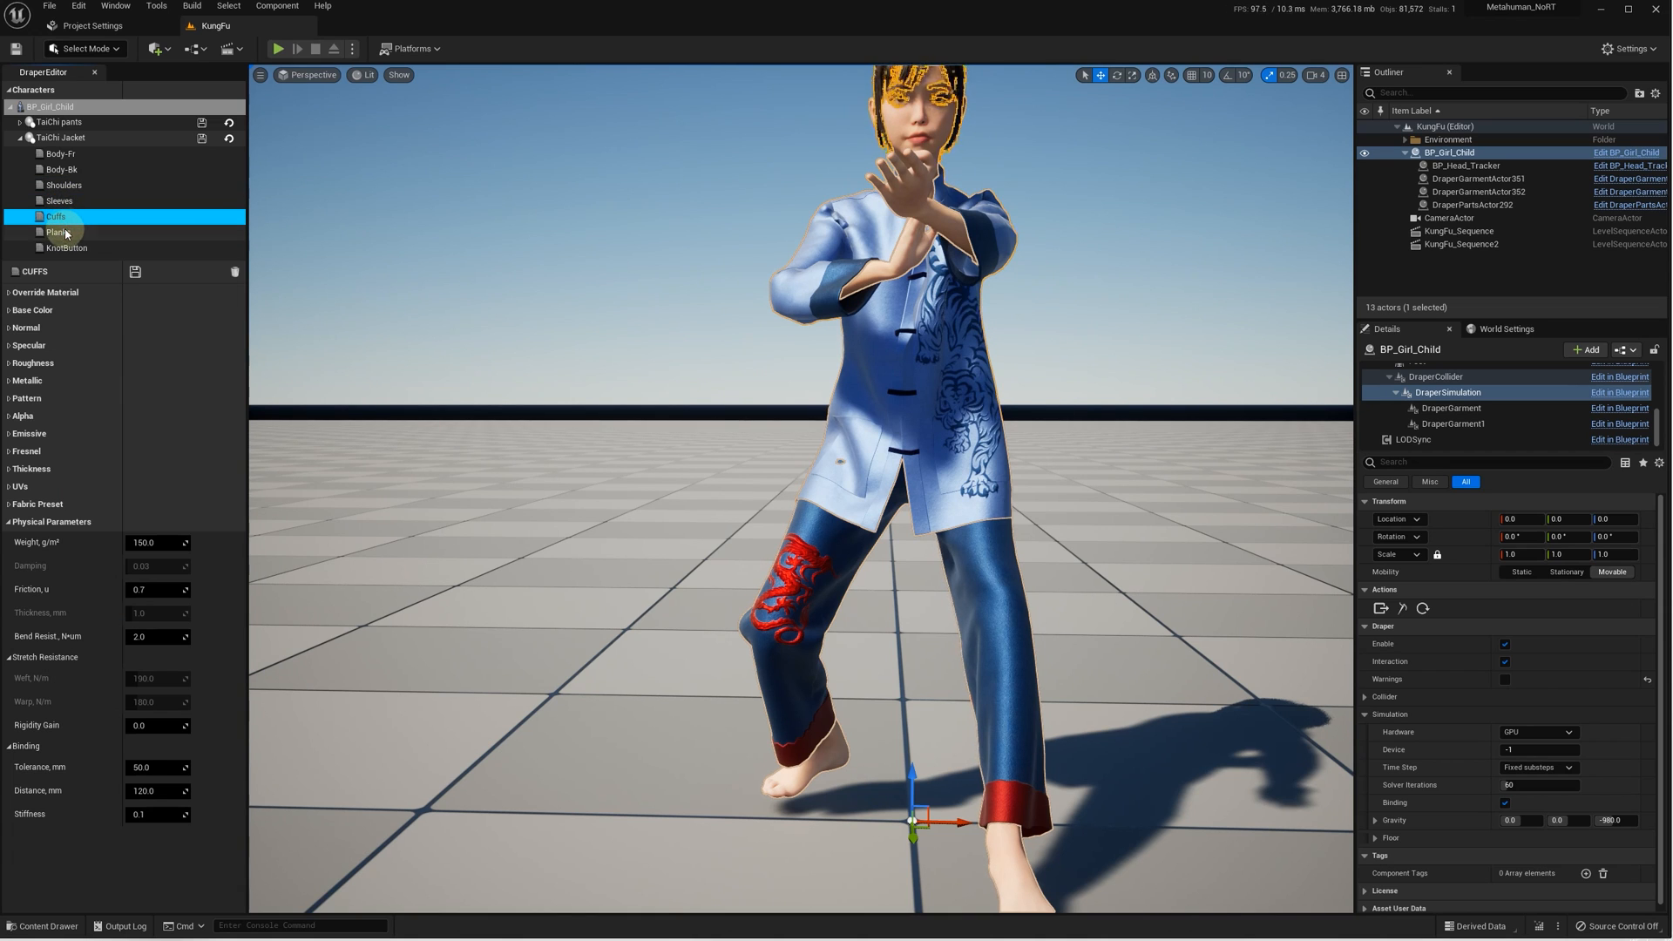
click(67, 233)
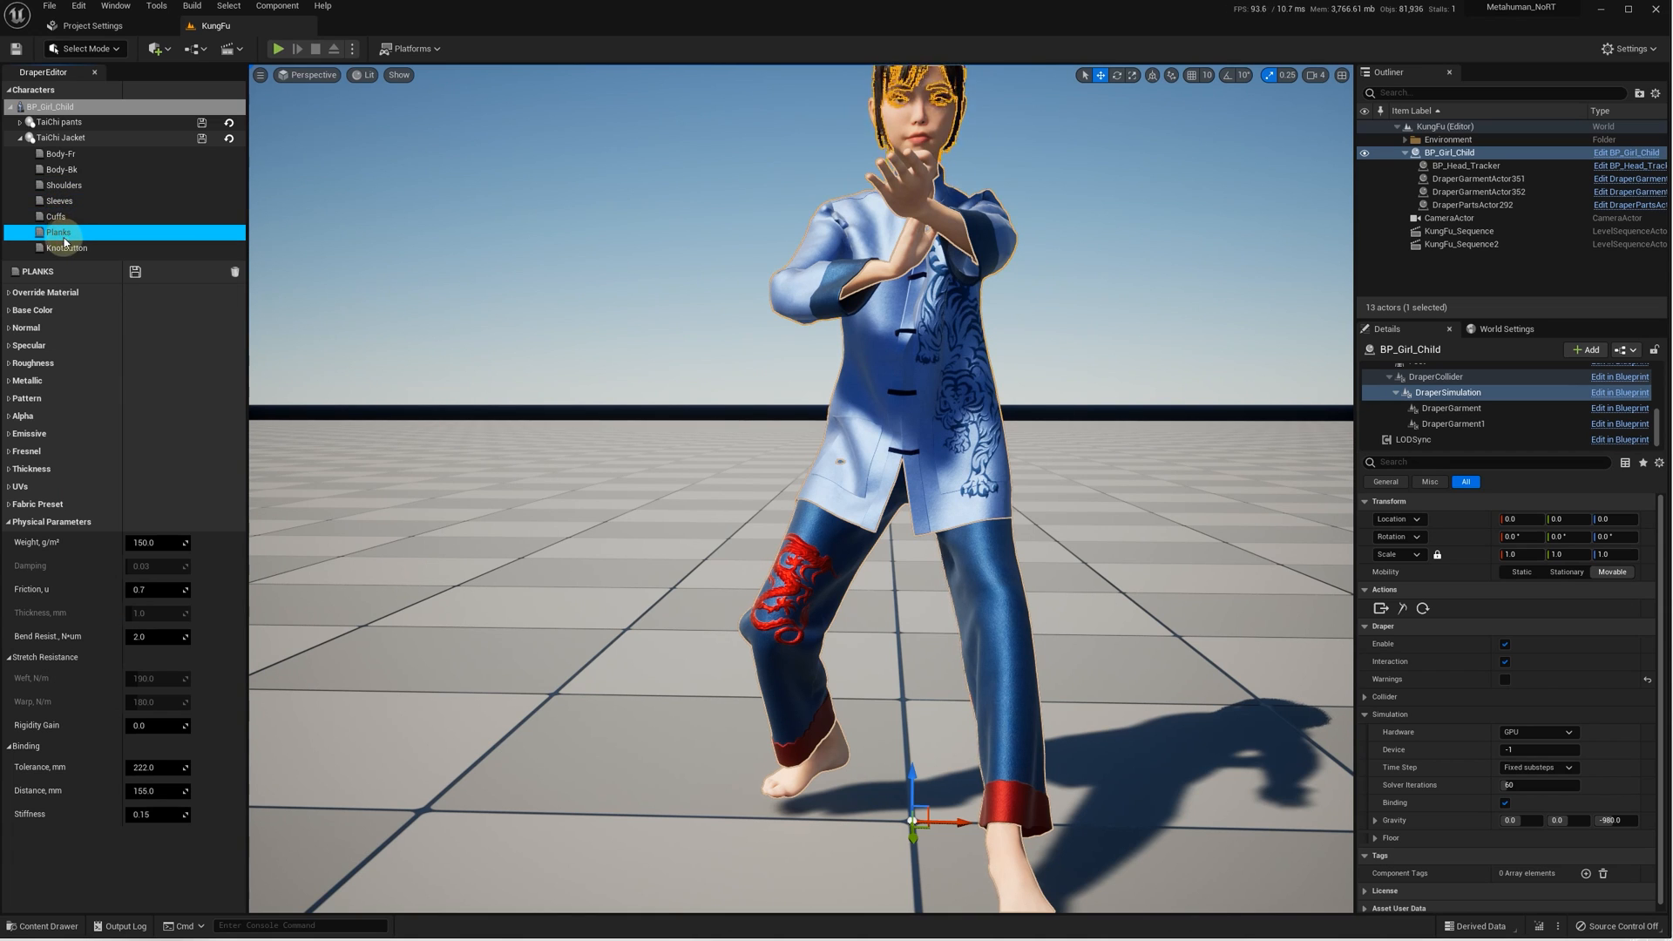
click(66, 249)
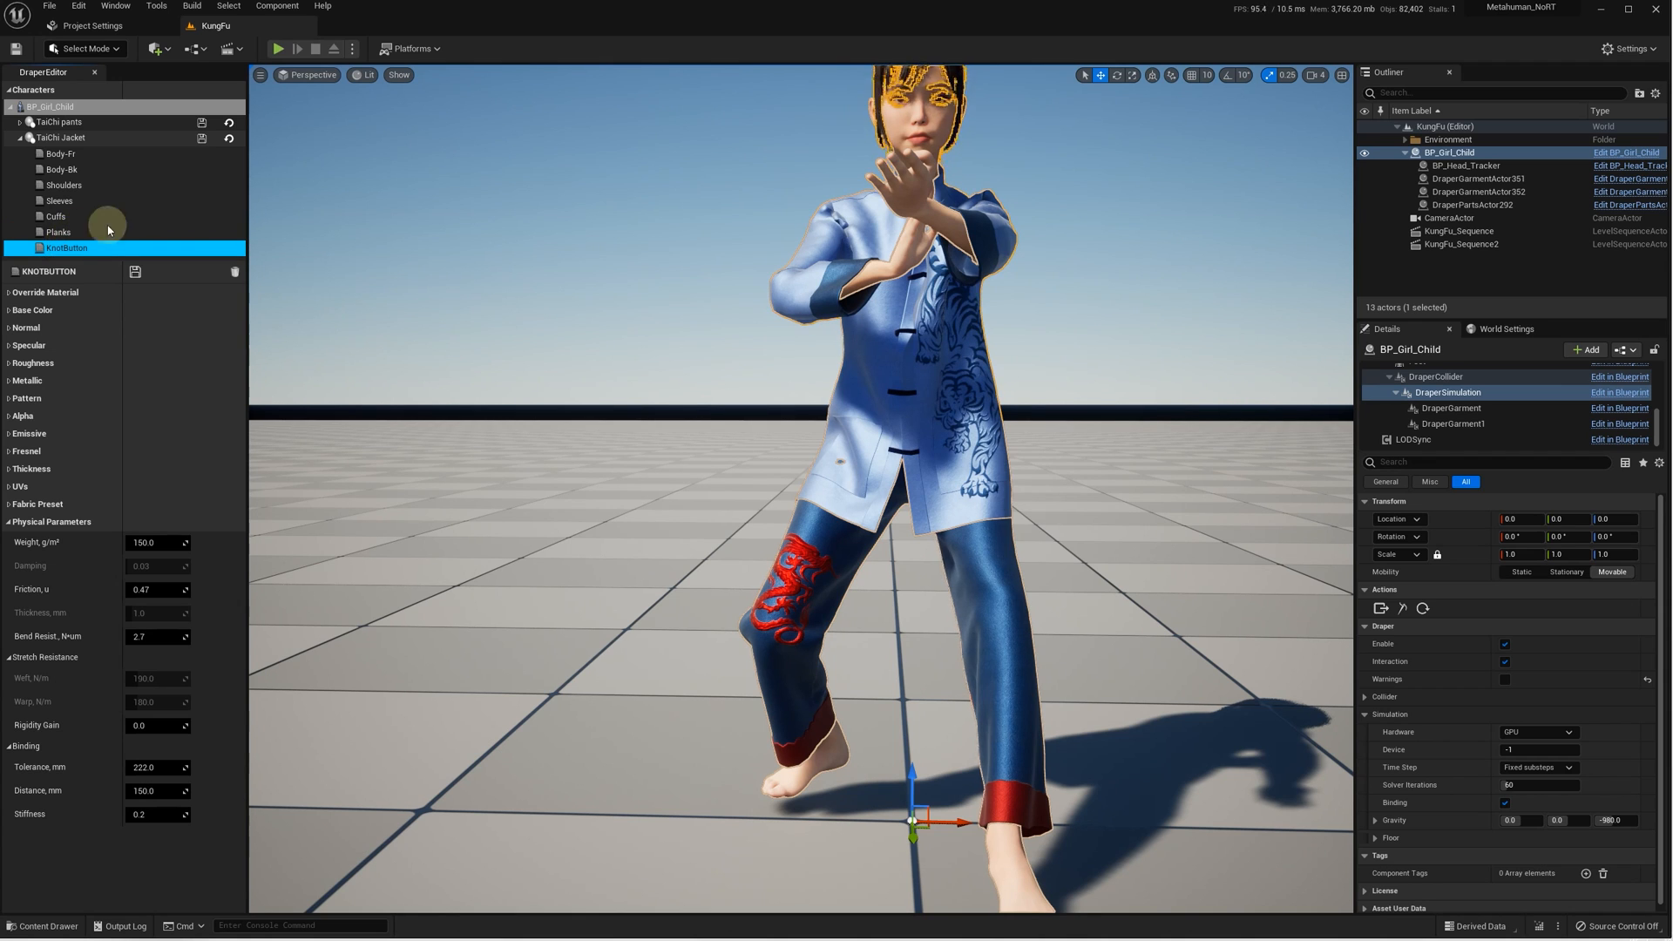
- Open KungFu_Sequence, play the level and sequence to observe the outfit with binding enabled, and stop the simulation
click(1463, 232)
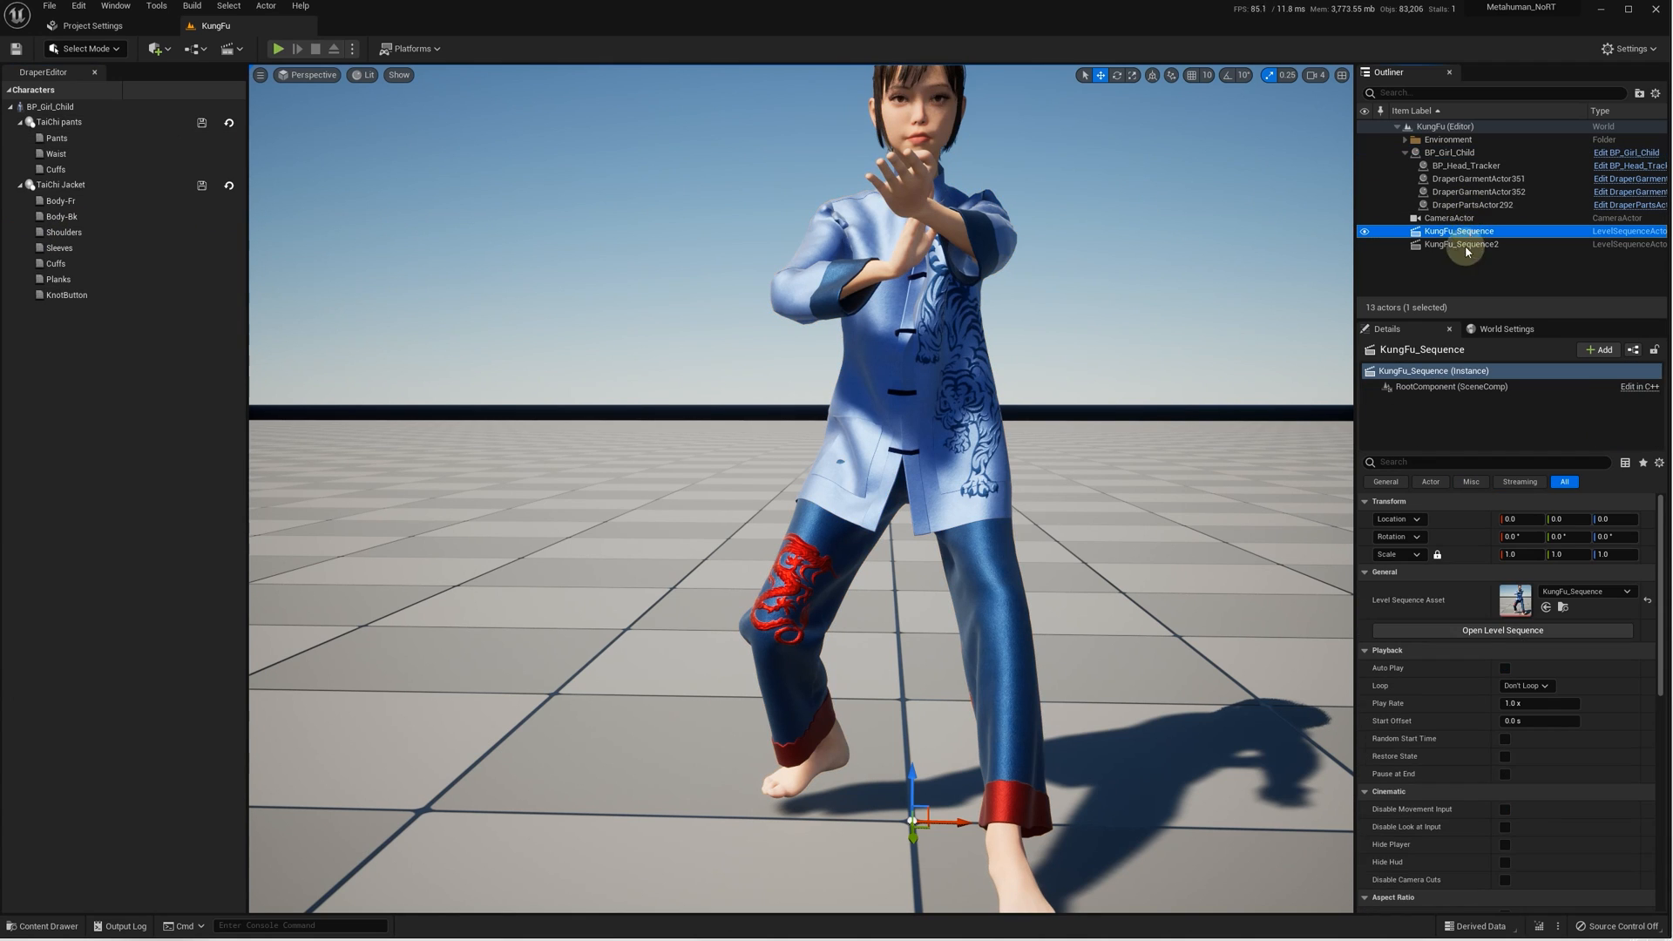
click(1494, 629)
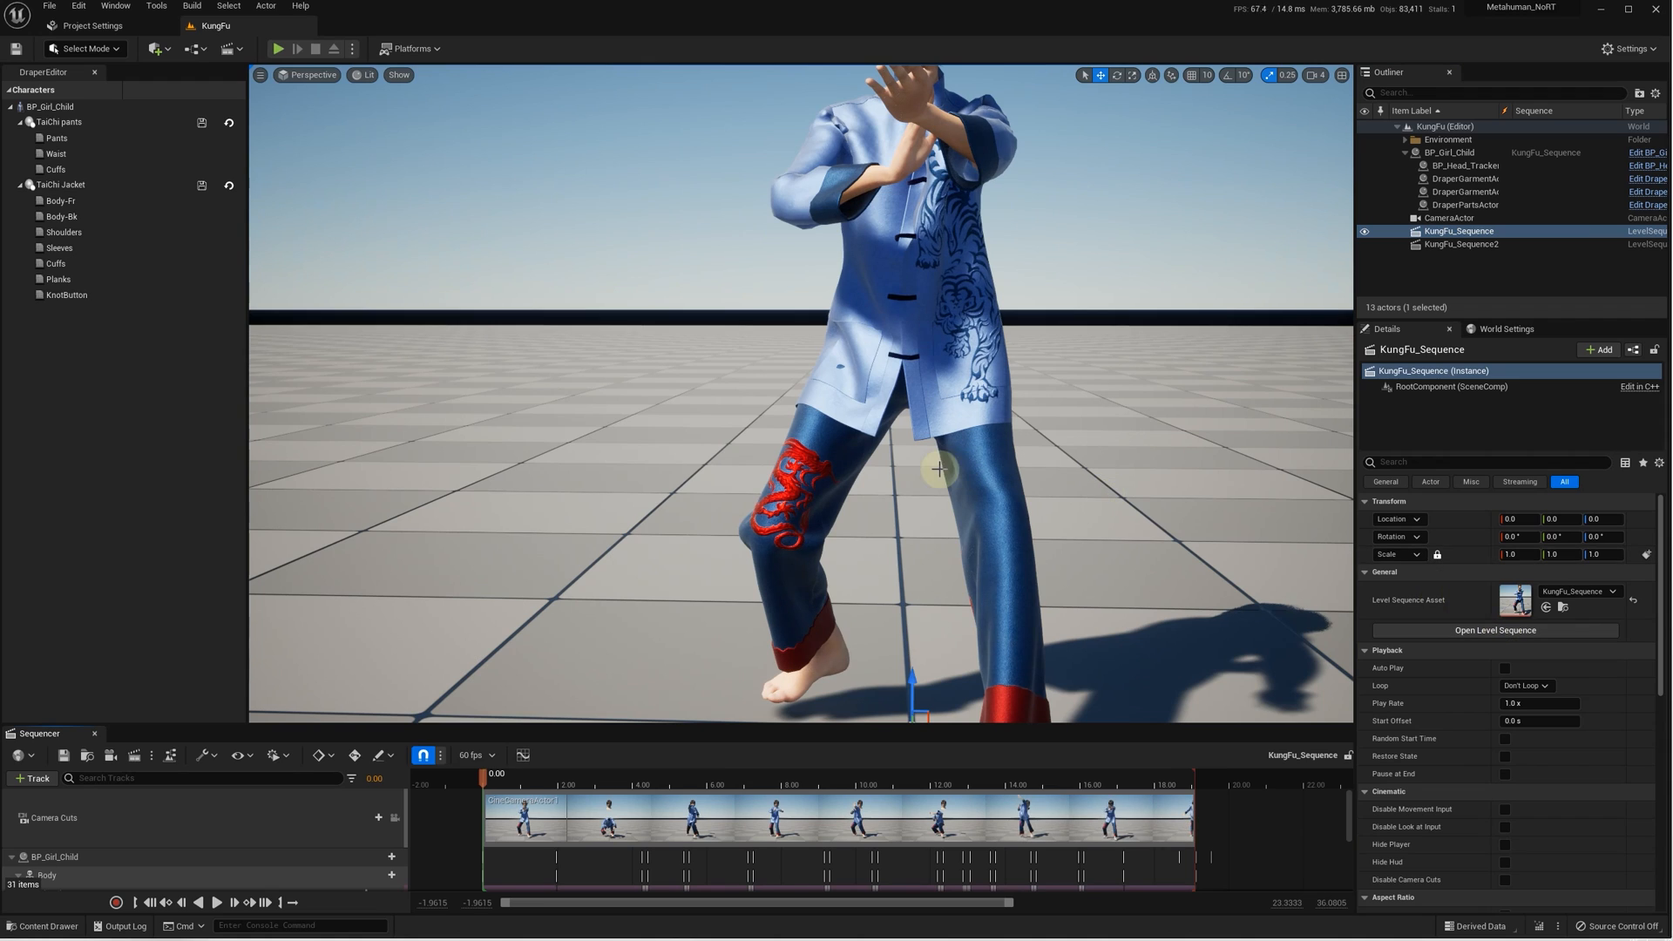
click(278, 50)
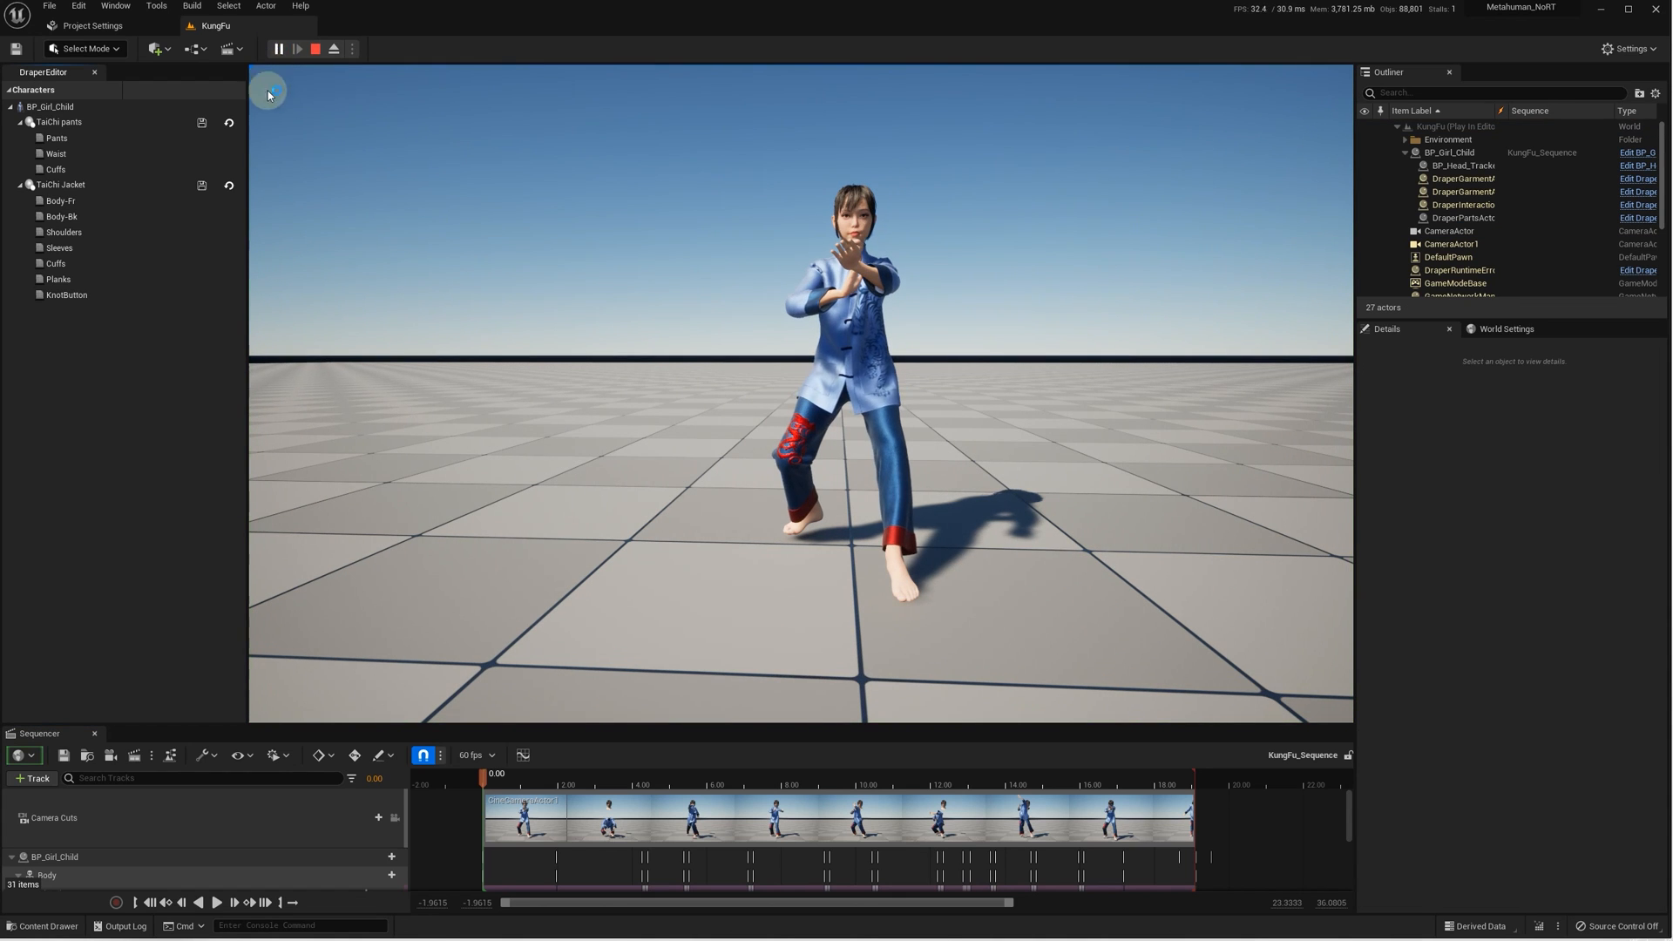
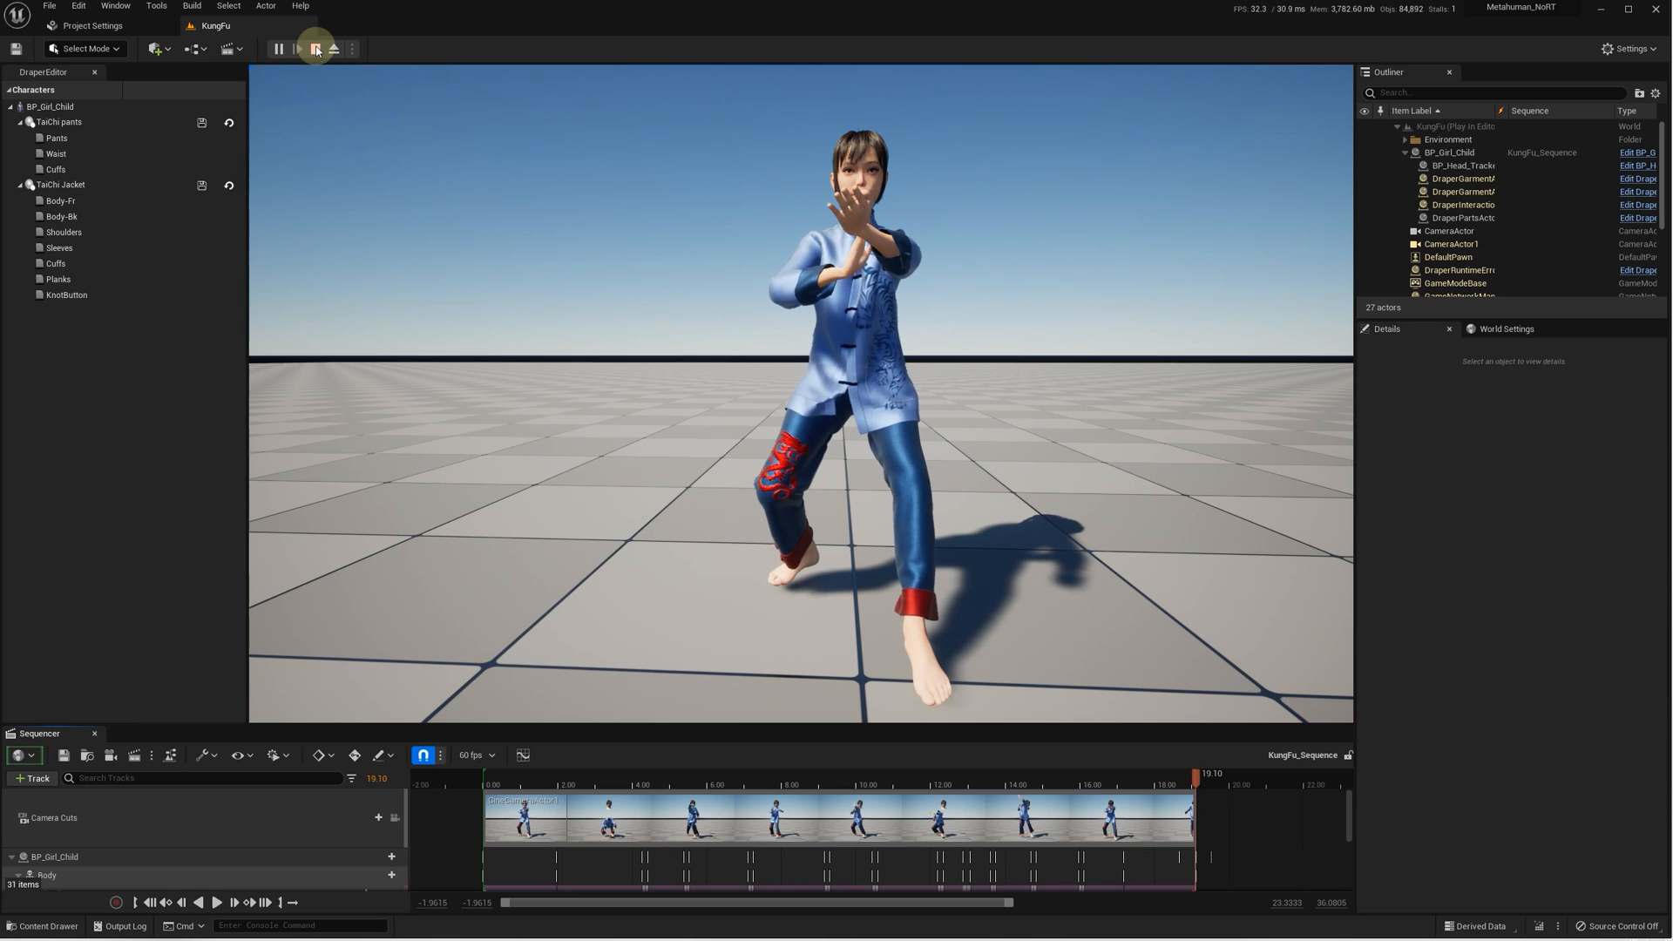
click(317, 49)
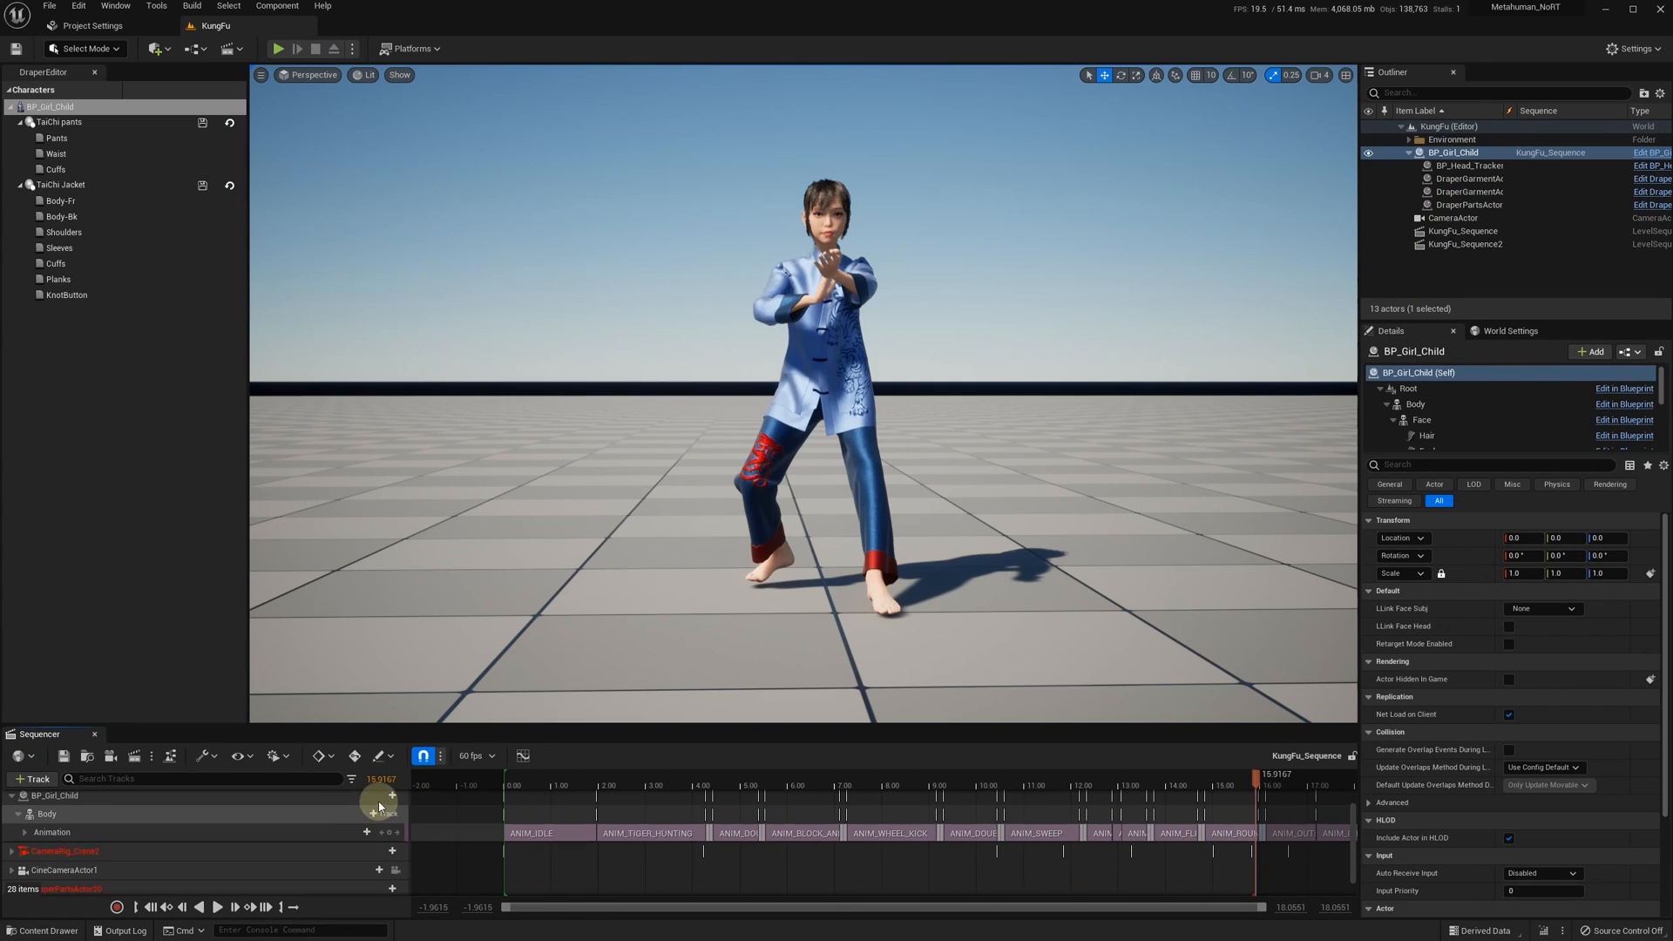
- Add the DraperSimulation component to BP_Girl_Child in the sequence and give it an event track
click(390, 797)
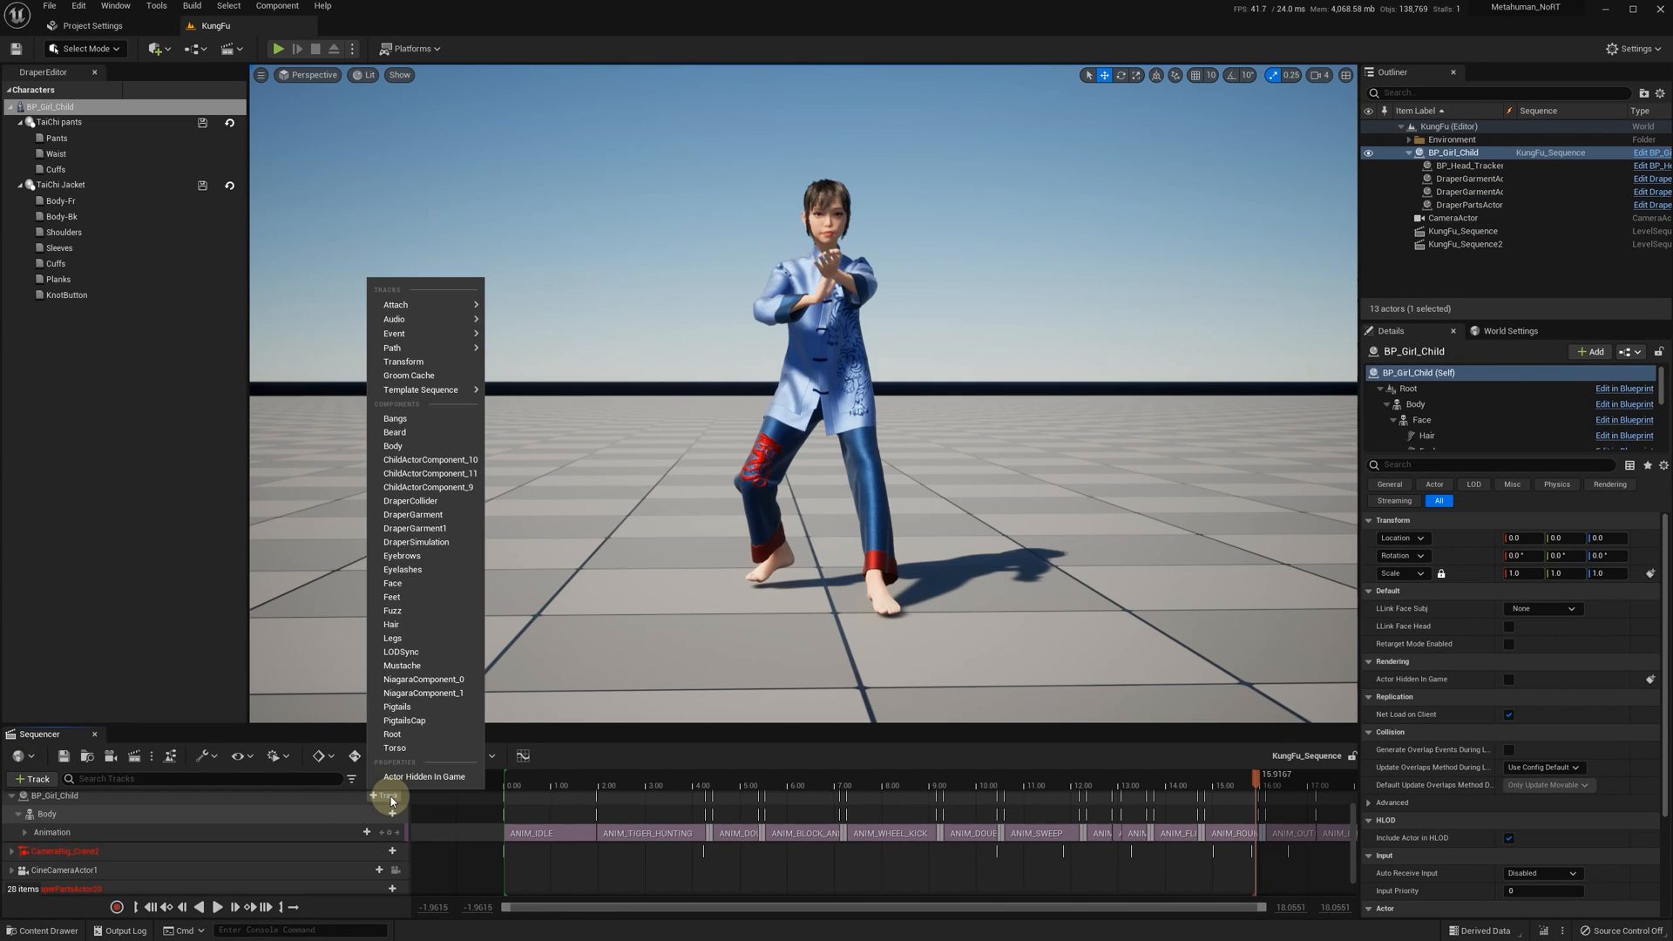
click(454, 542)
scroll(290, 823, down, 1)
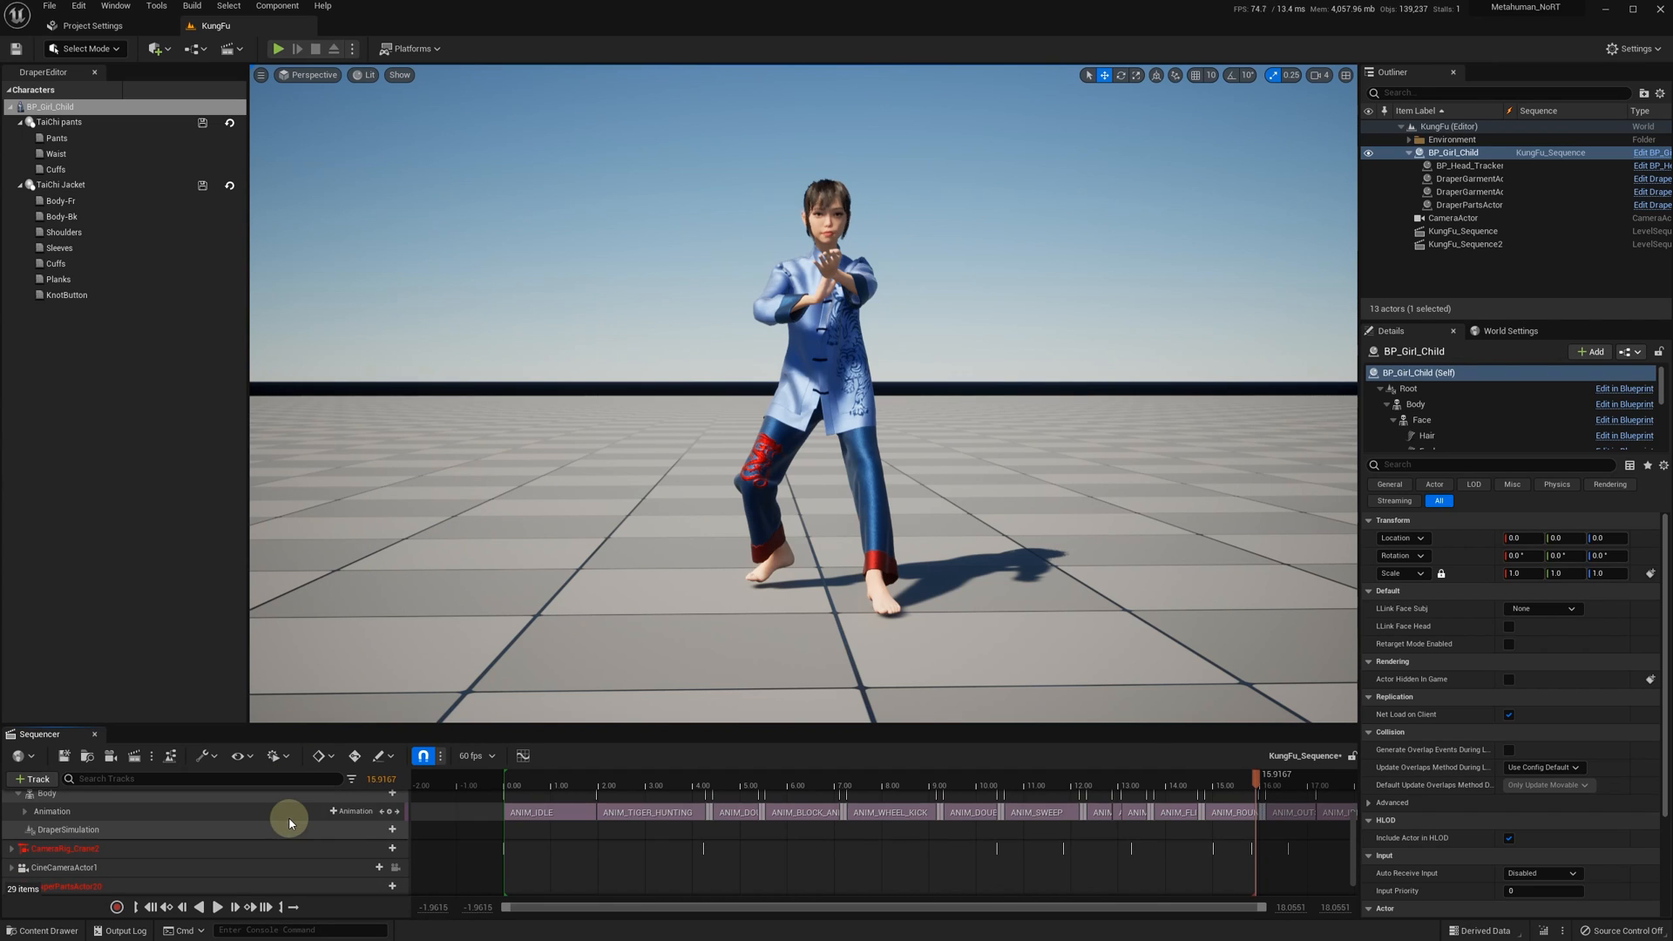
click(379, 830)
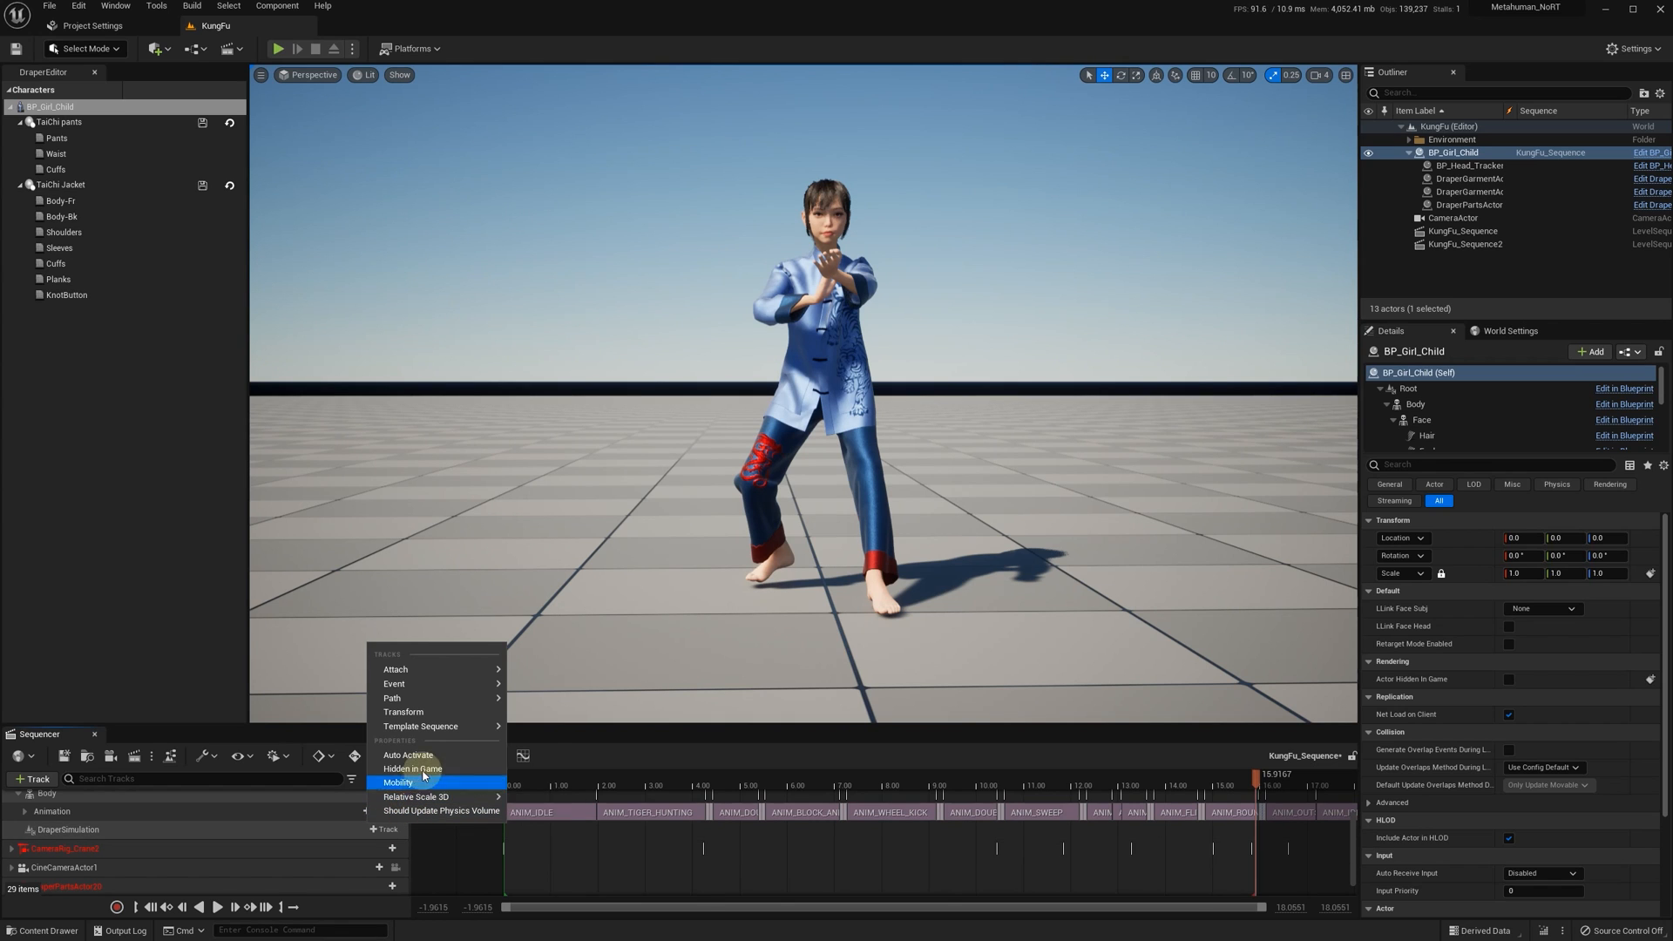
mouse_move(453, 684)
click(536, 690)
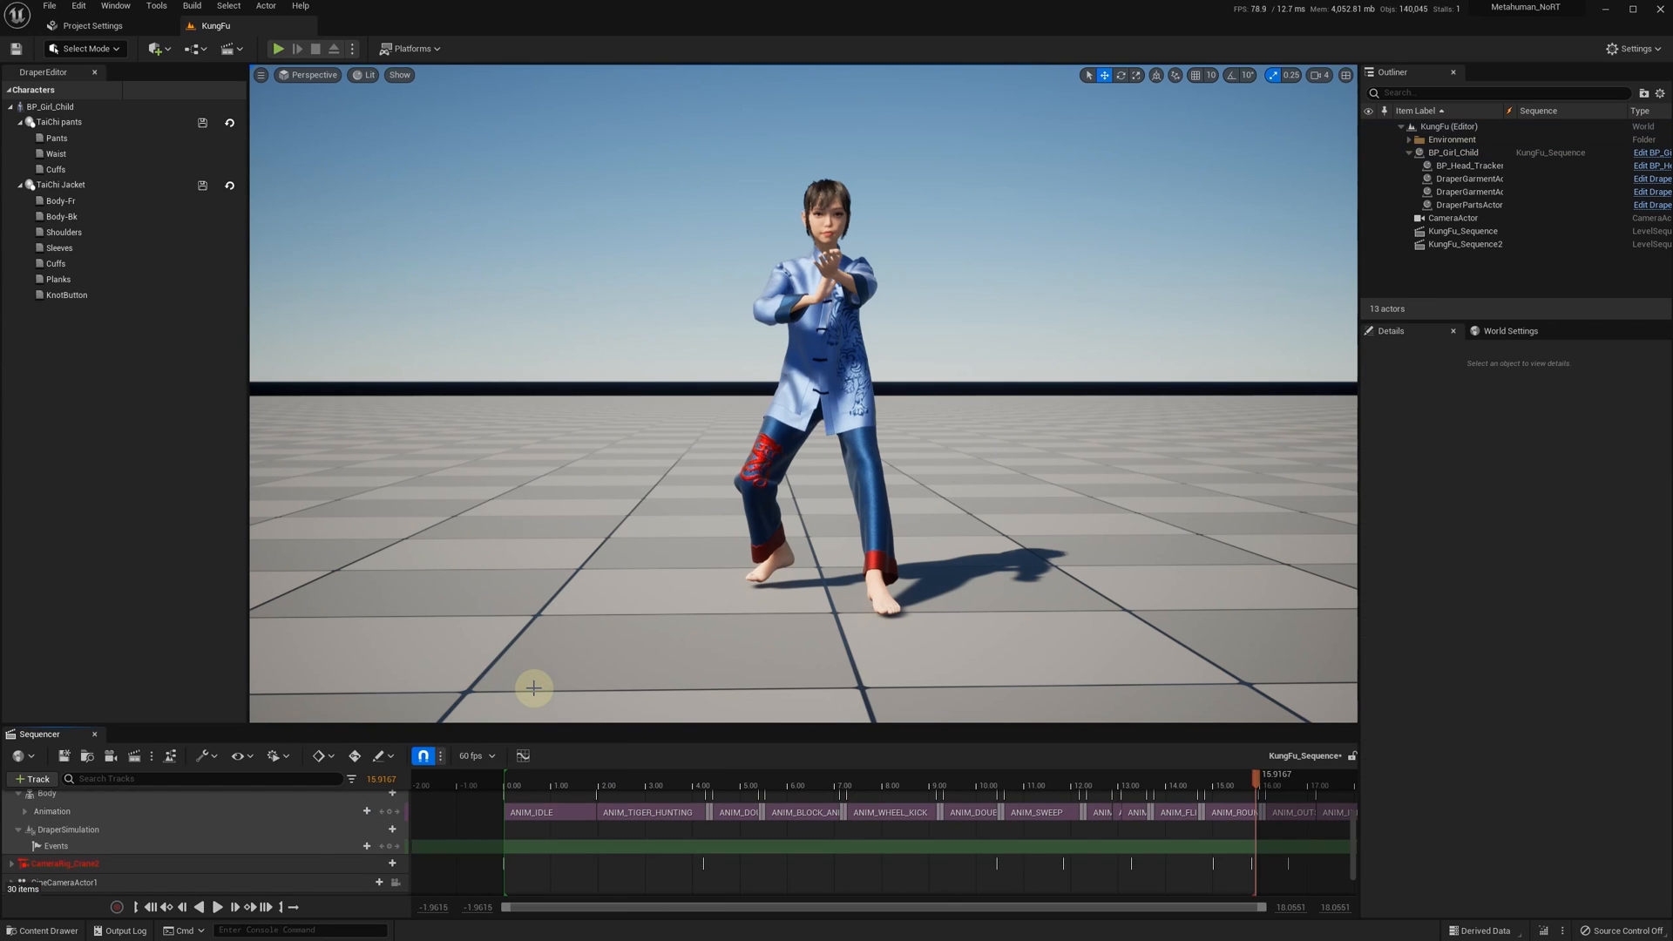
- Open the KungFu_Sequence director blueprint and add a custom event named EnableBinding to the Sequencer Events graph
click(172, 756)
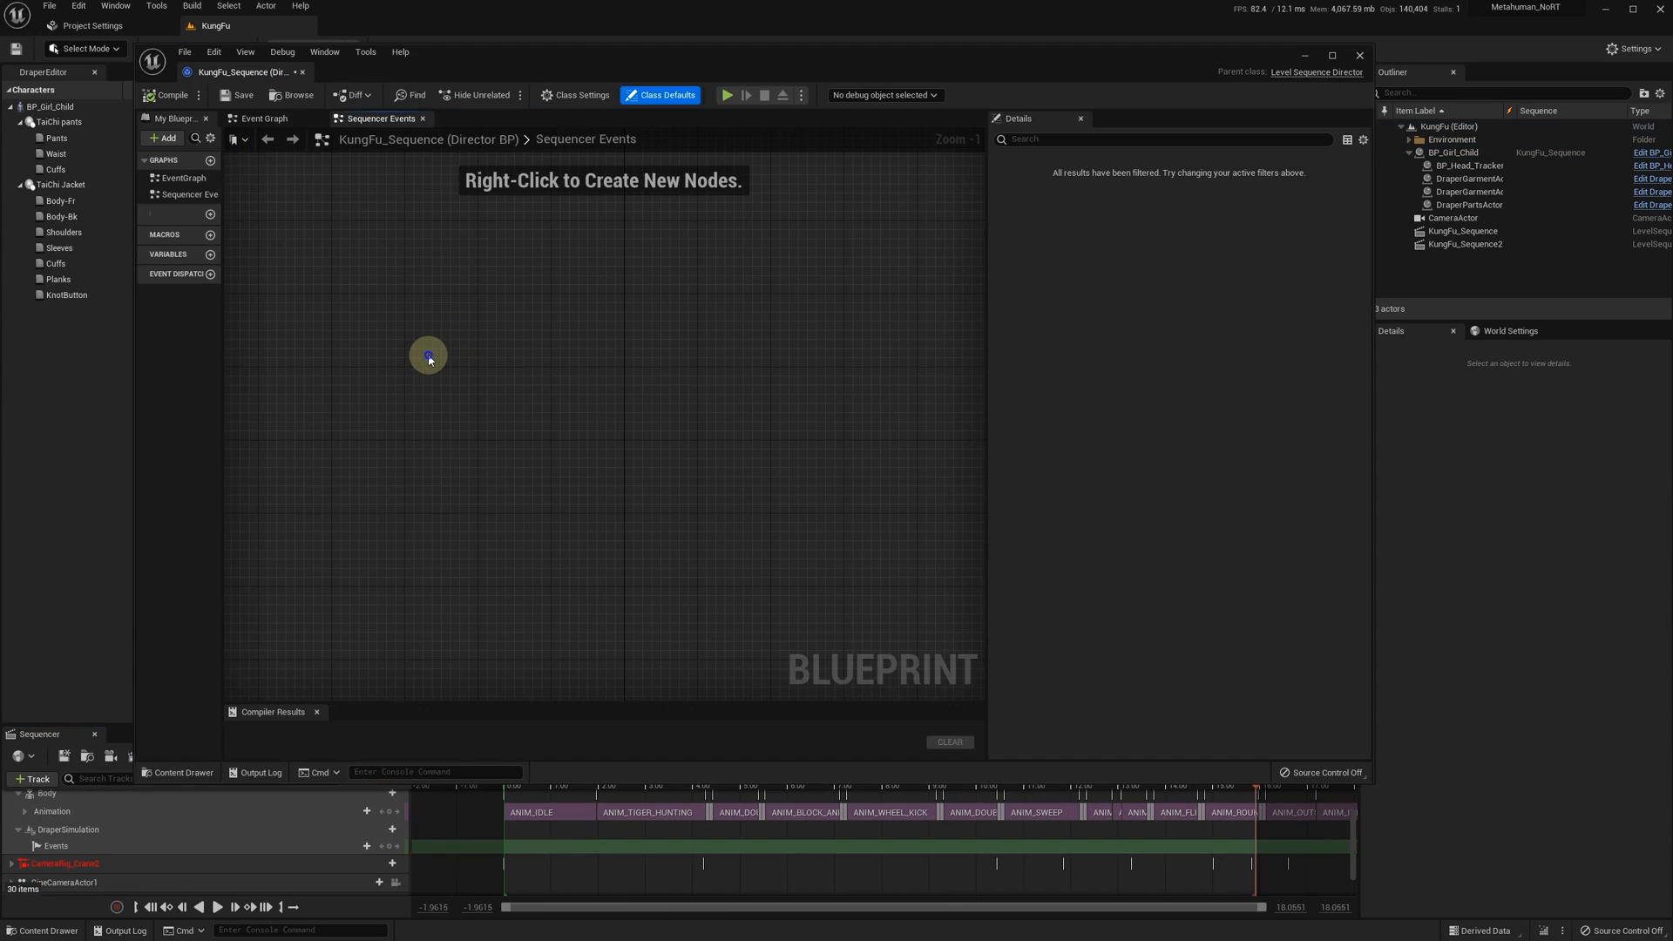
right_click(428, 359)
text(custom)
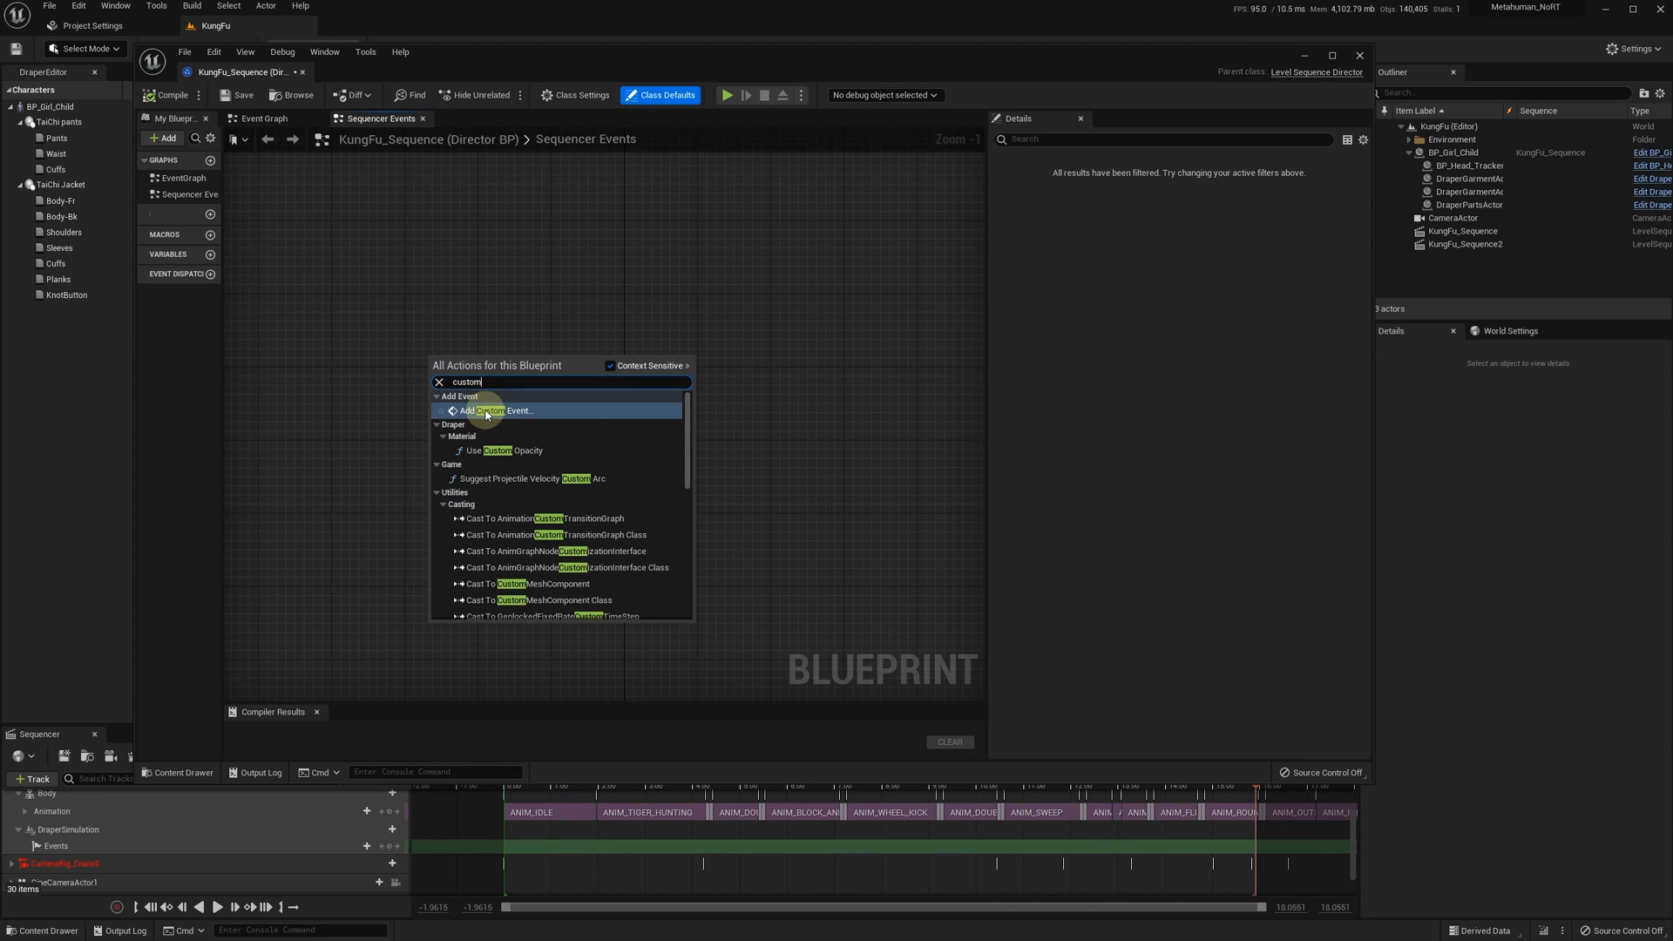
click(485, 410)
click(1164, 178)
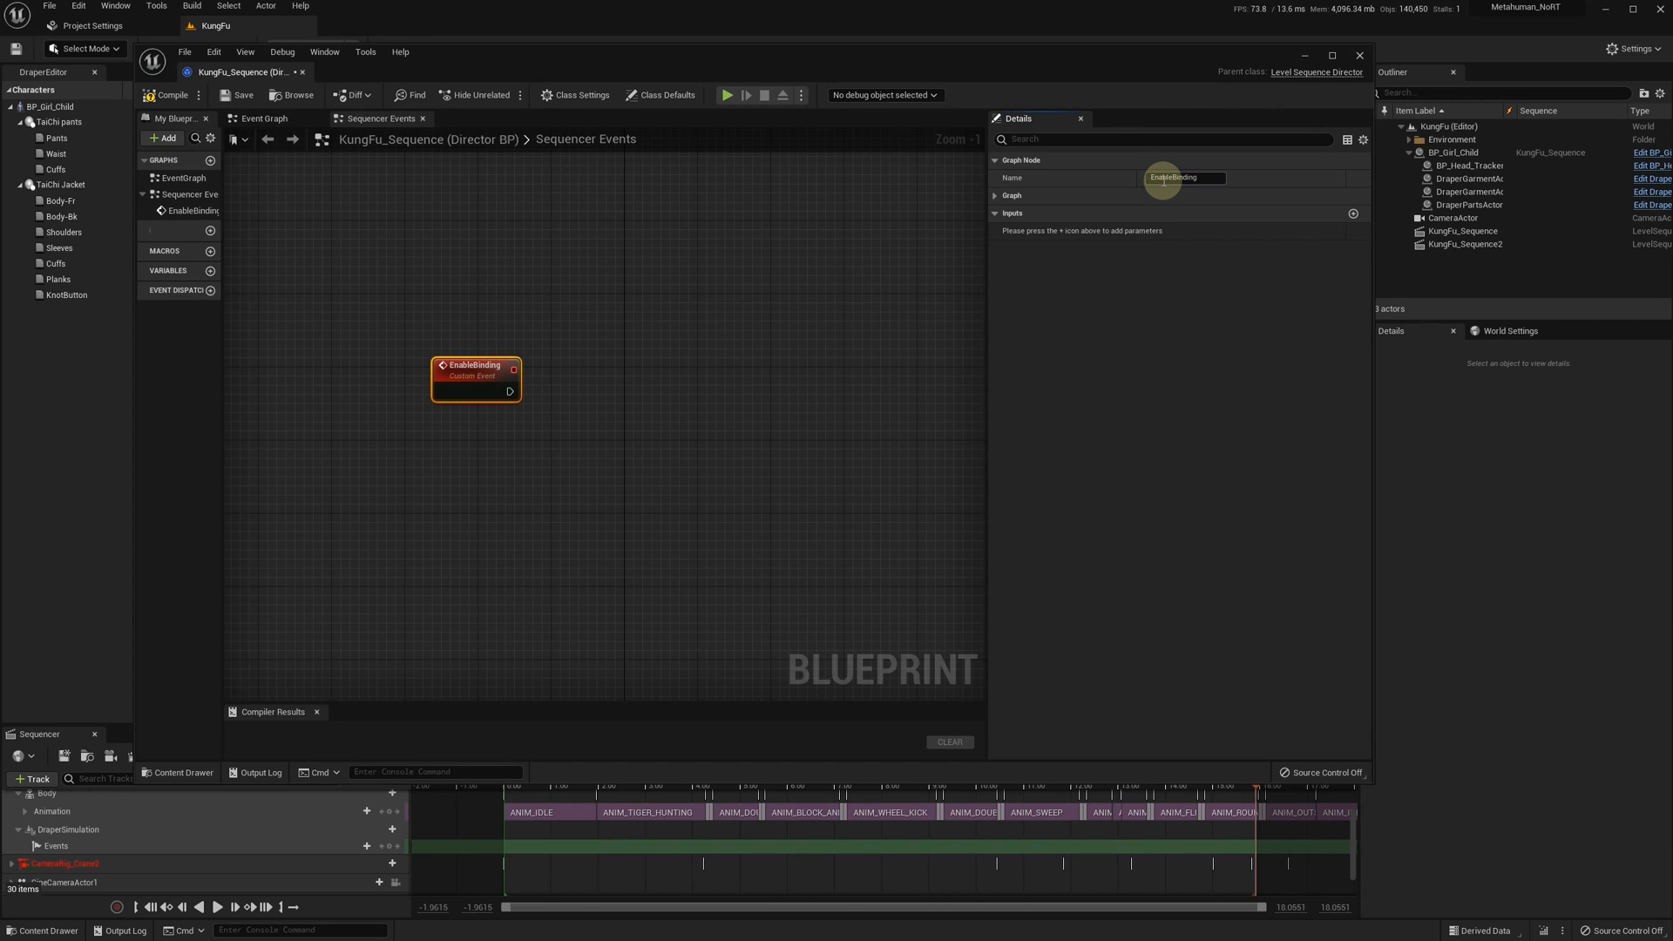
- Add two inputs to the EnableBinding event: a Boolean named Enable and a Draper Simulation object reference named DraperSim
click(1353, 213)
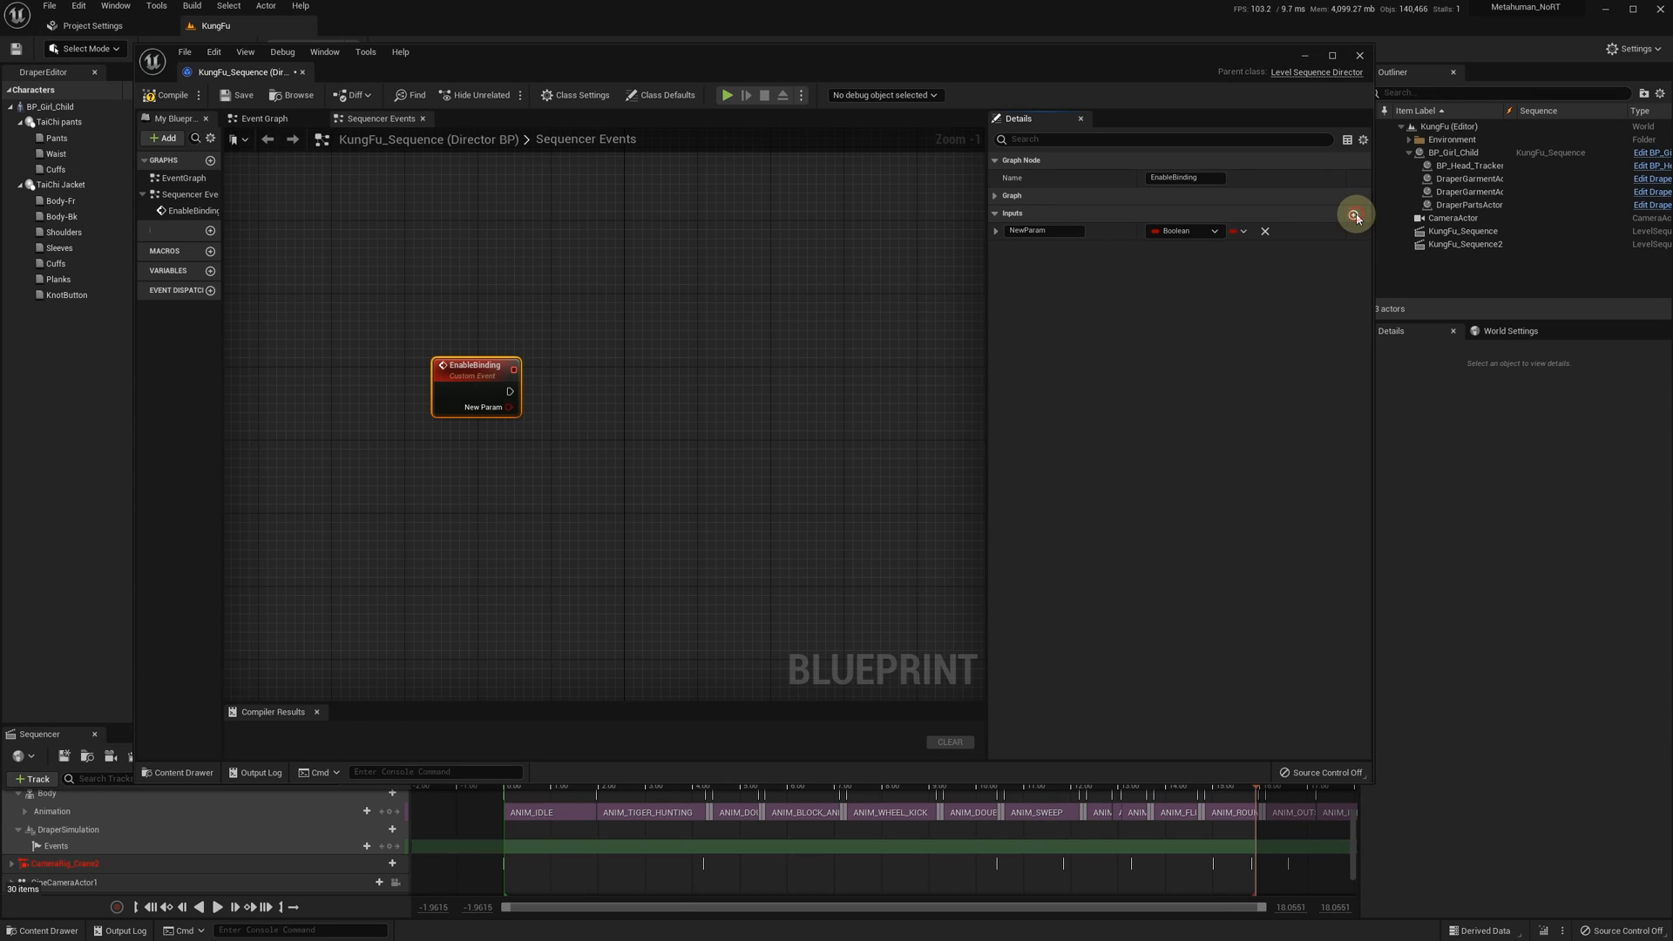
click(1354, 214)
click(1045, 230)
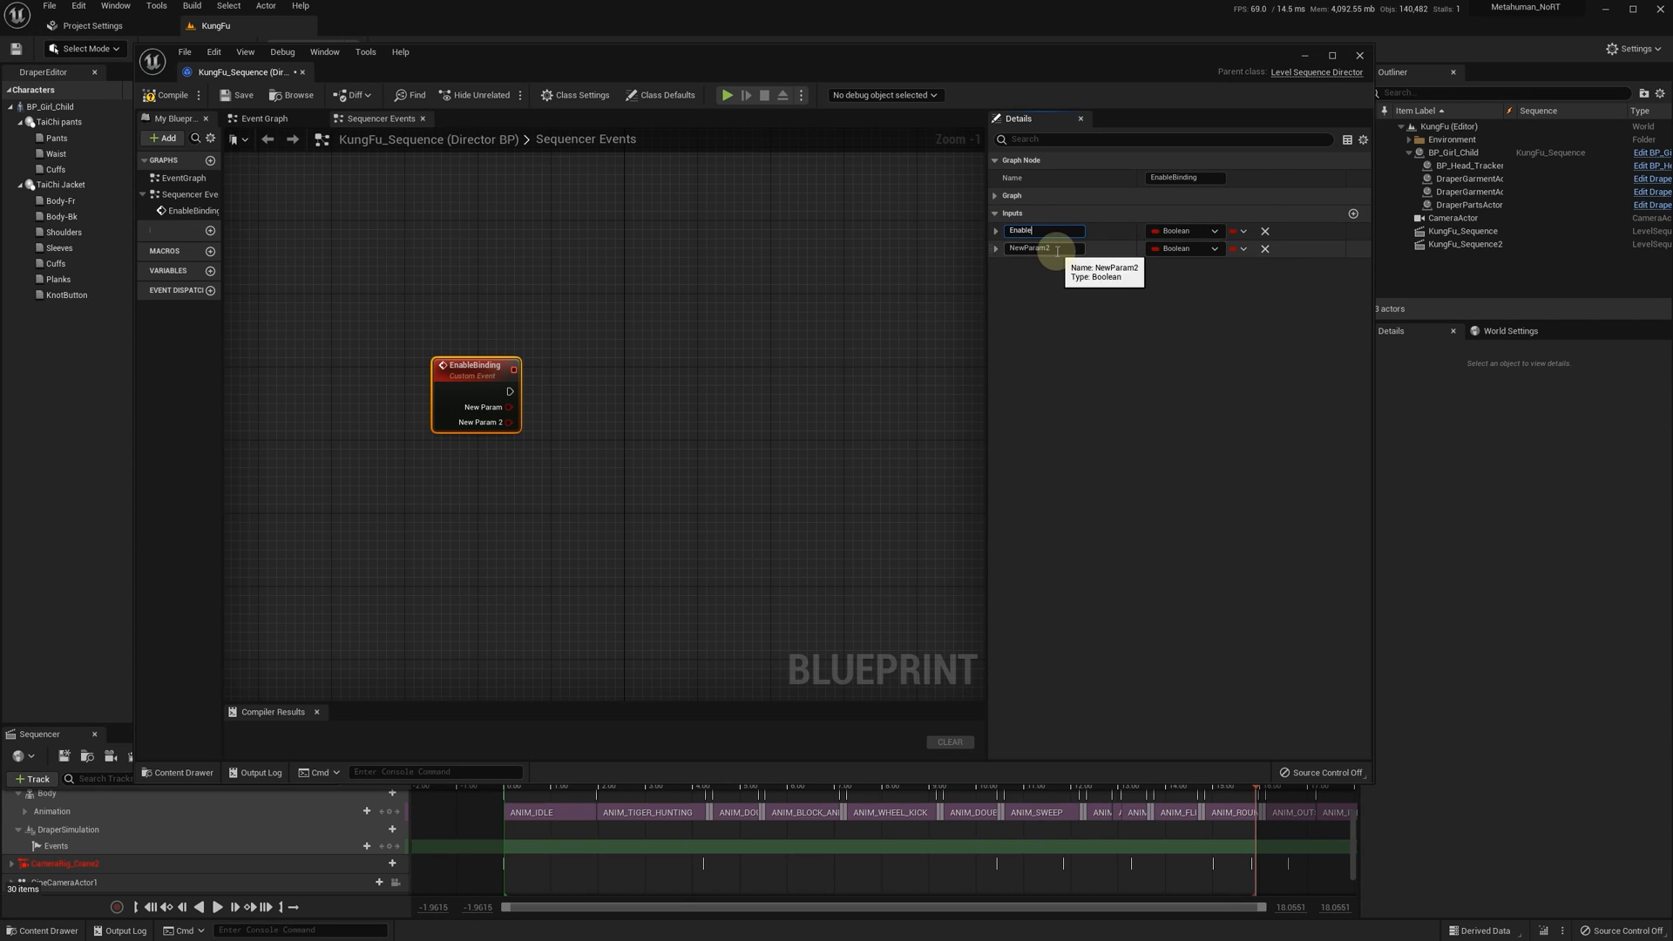
click(1038, 248)
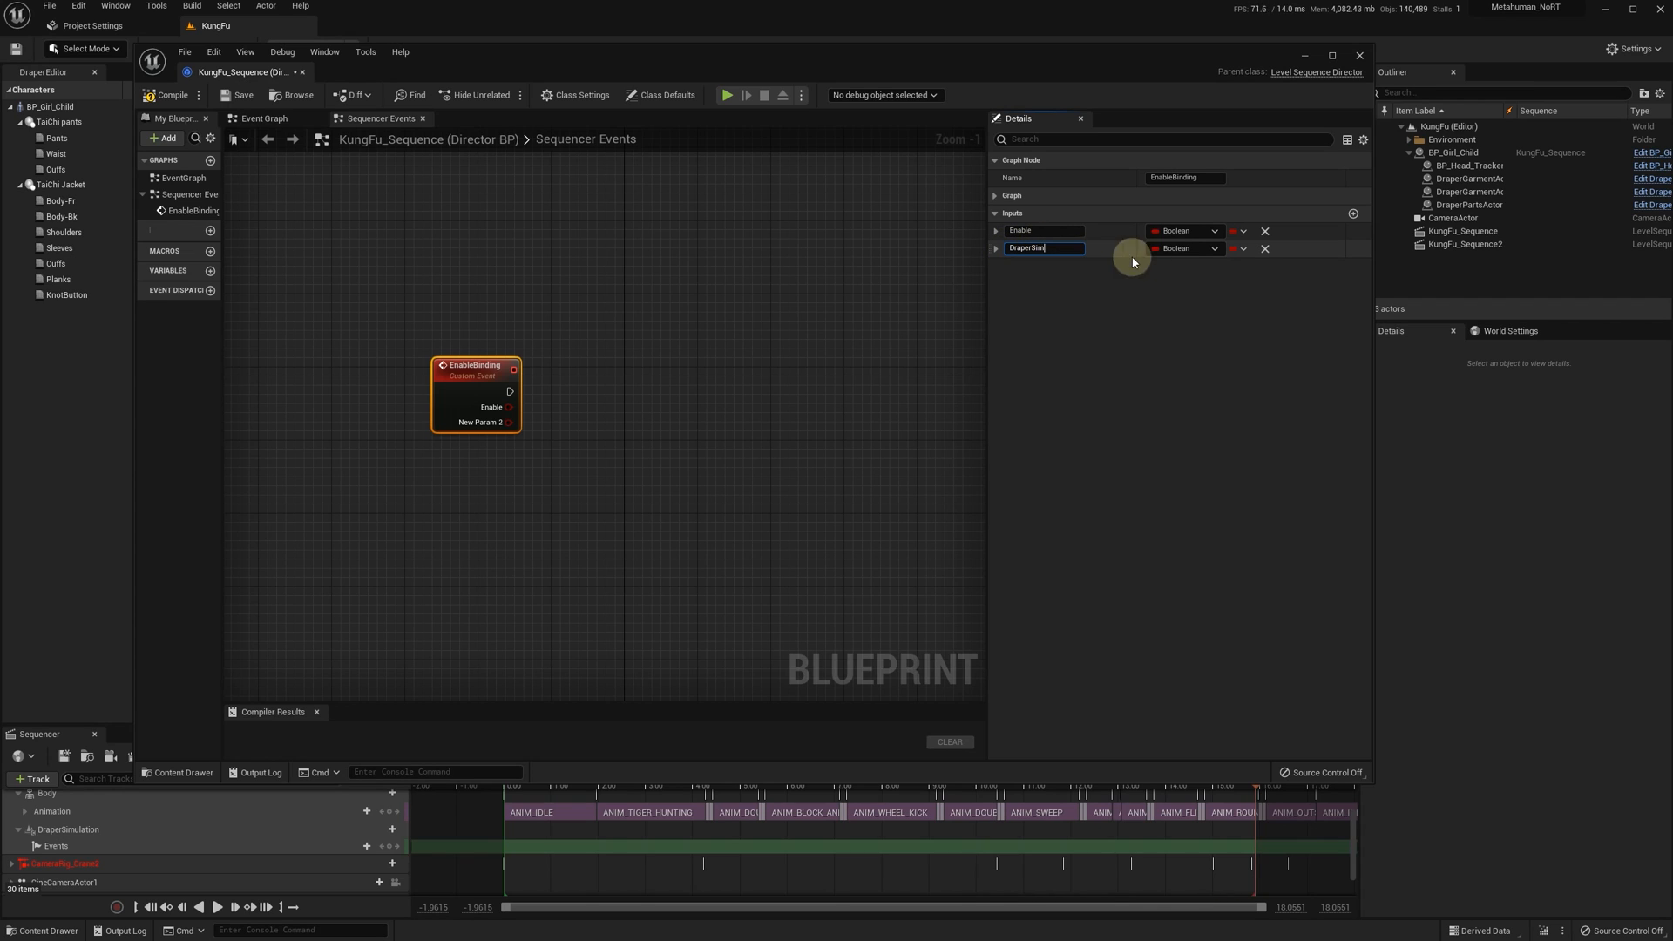
click(1182, 249)
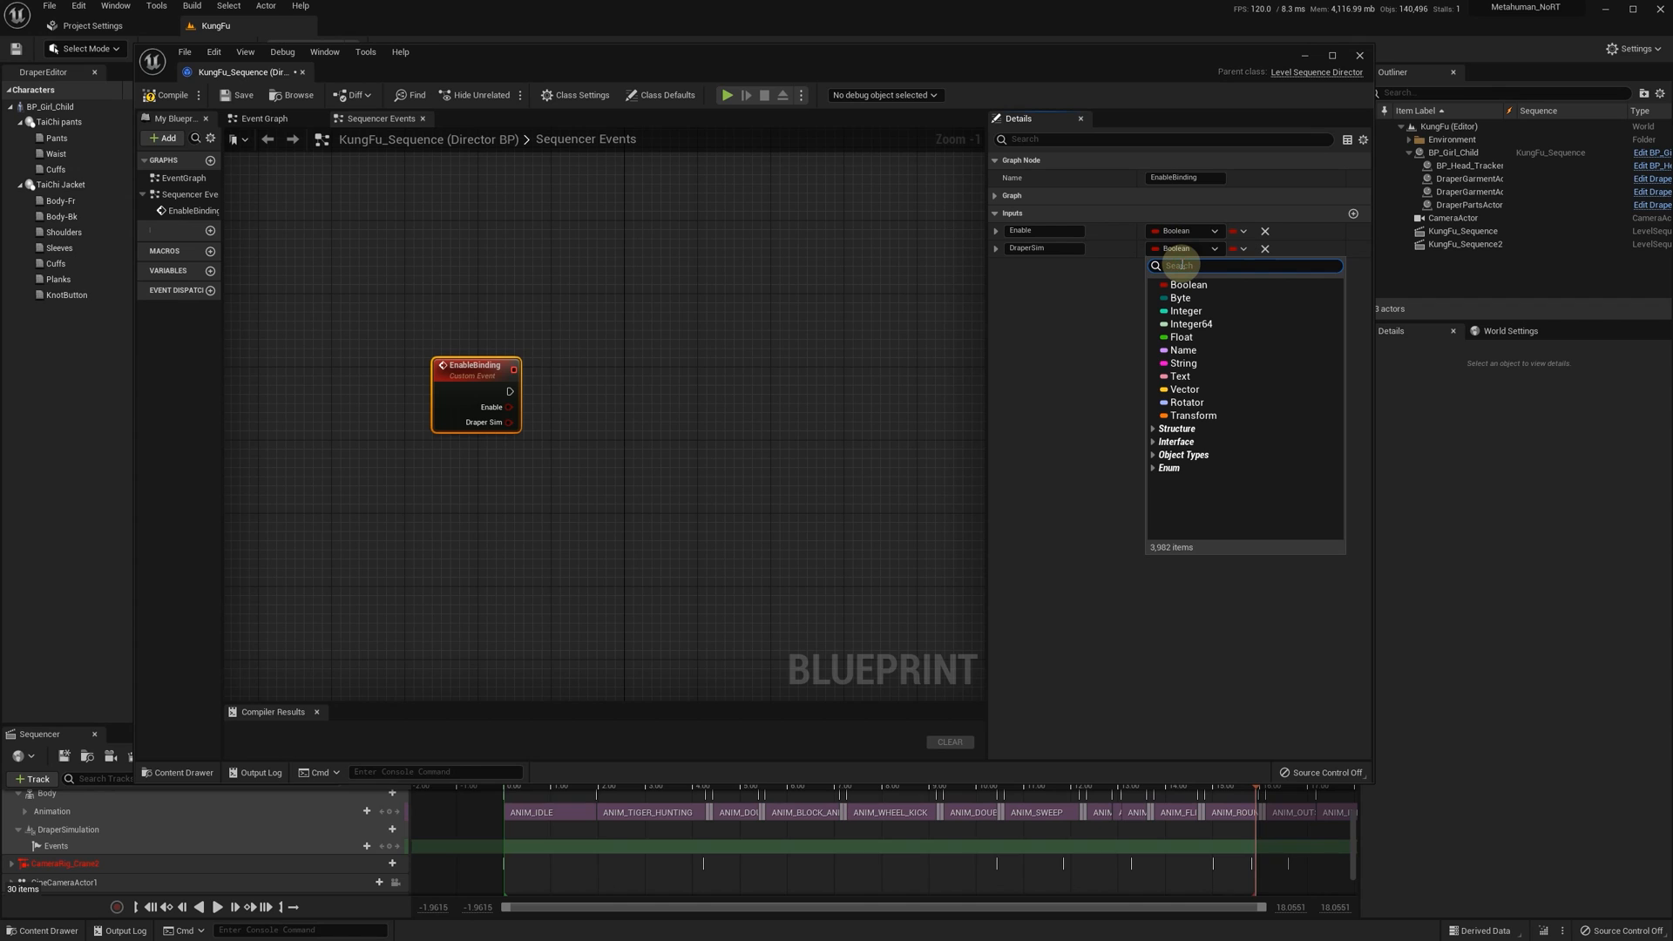
text(drapersim)
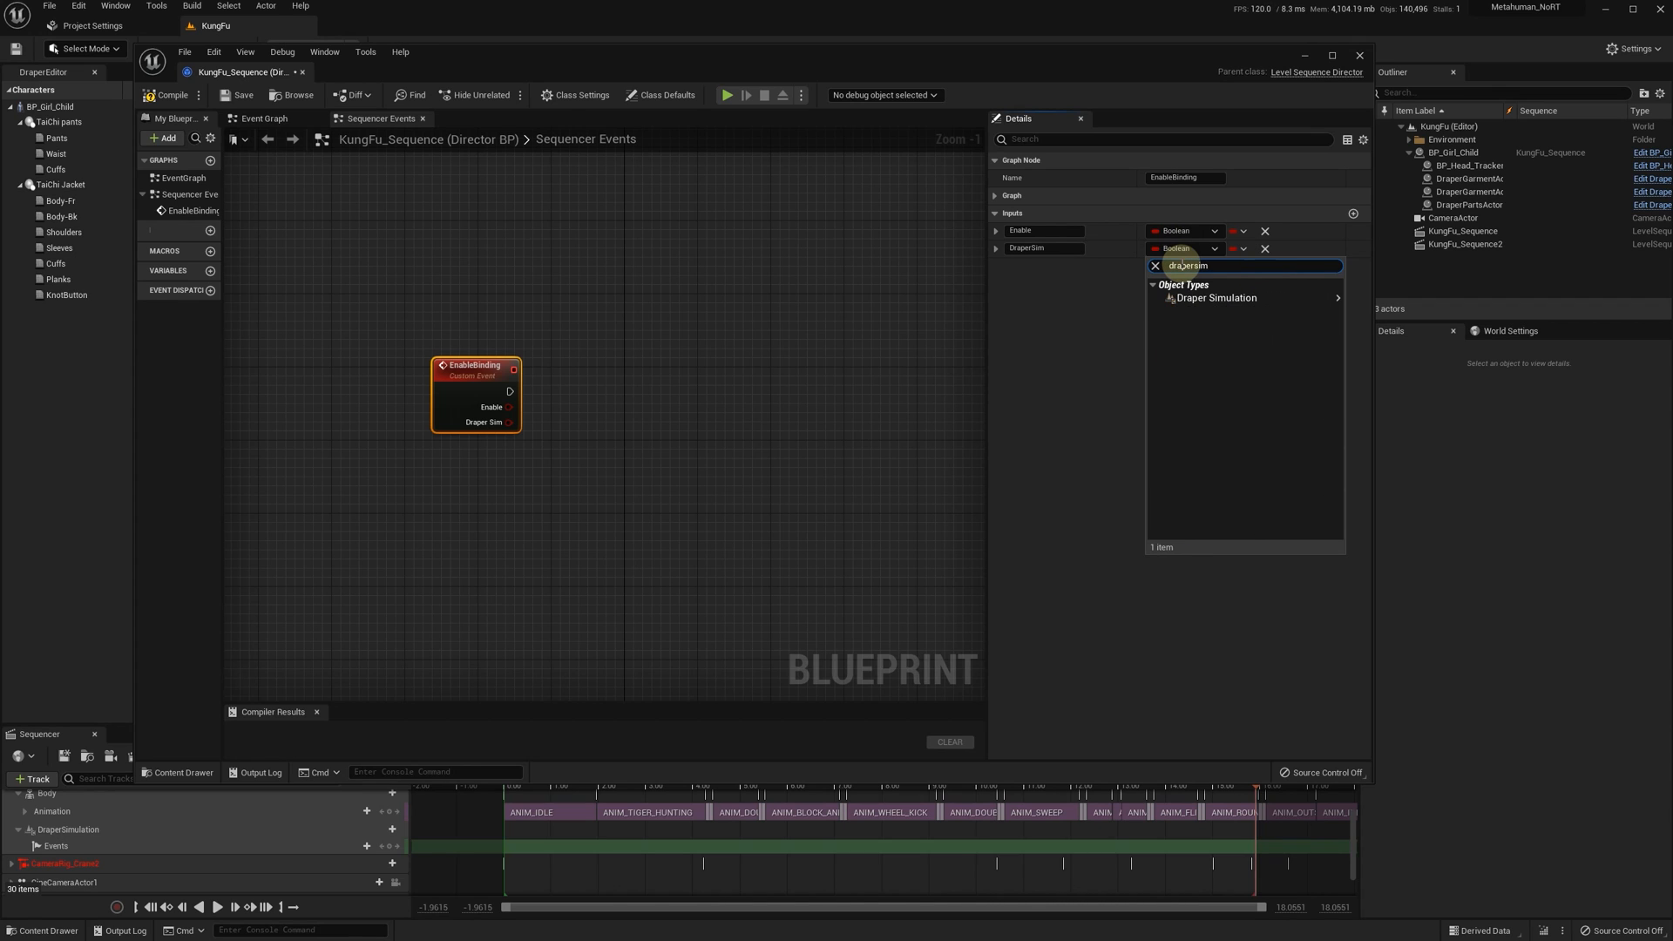
click(1191, 299)
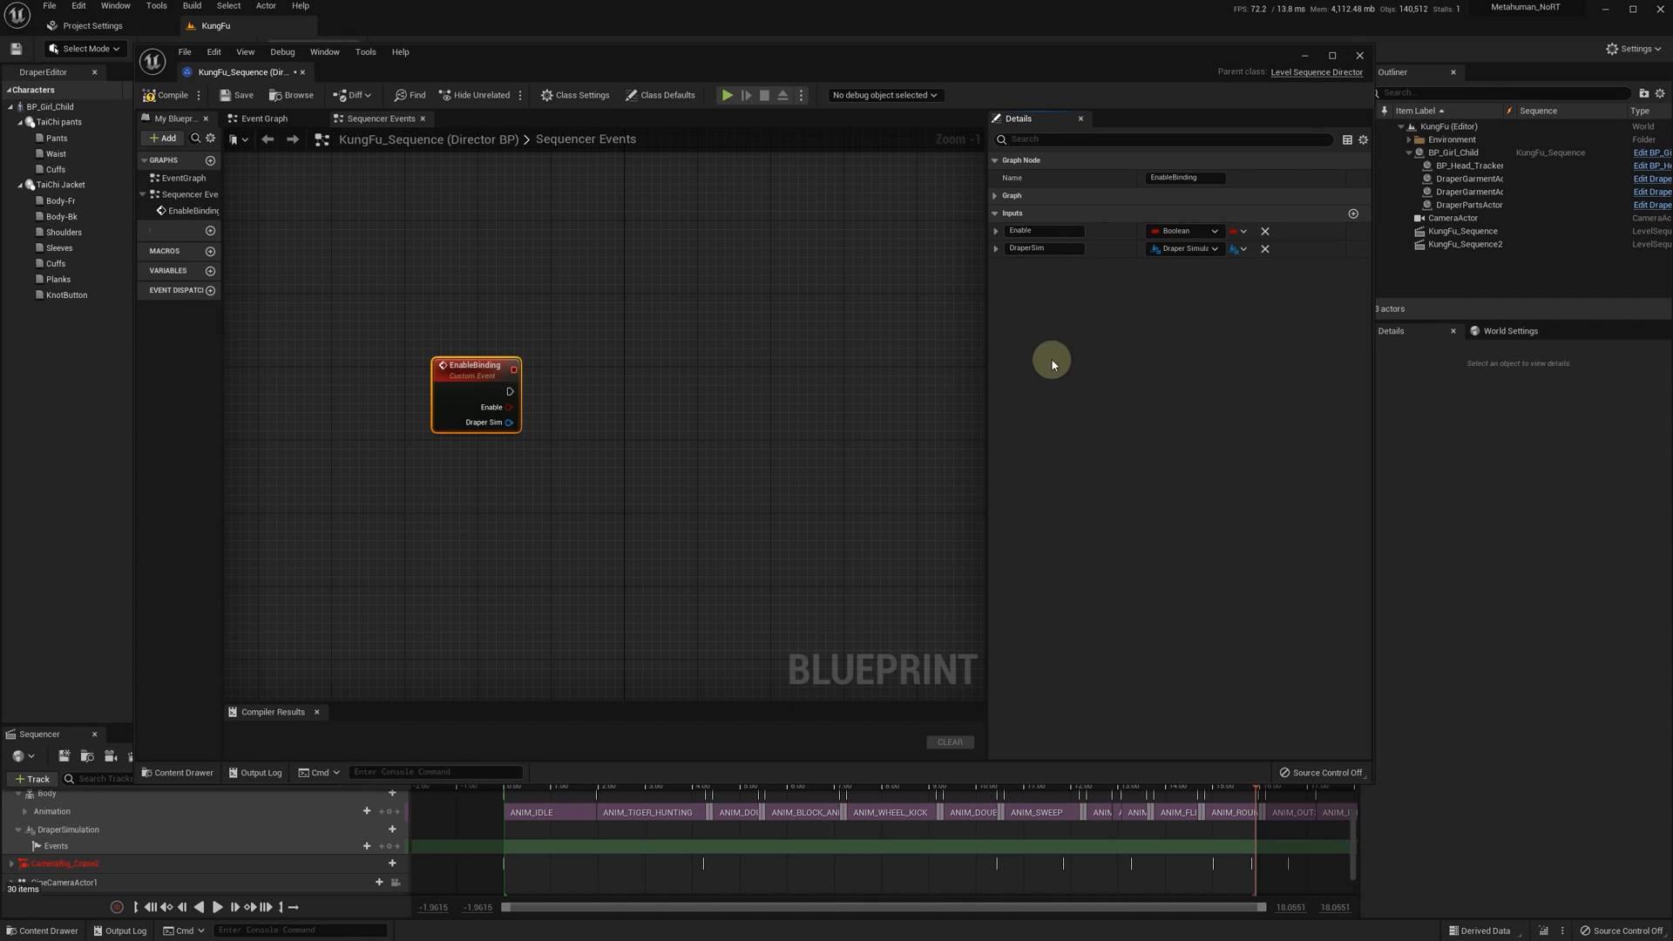
- Create a Set Binding node targeting DraperSim, wire Enable into Binding, and connect it to the event's execution output
drag(509, 422, 640, 449)
text(set)
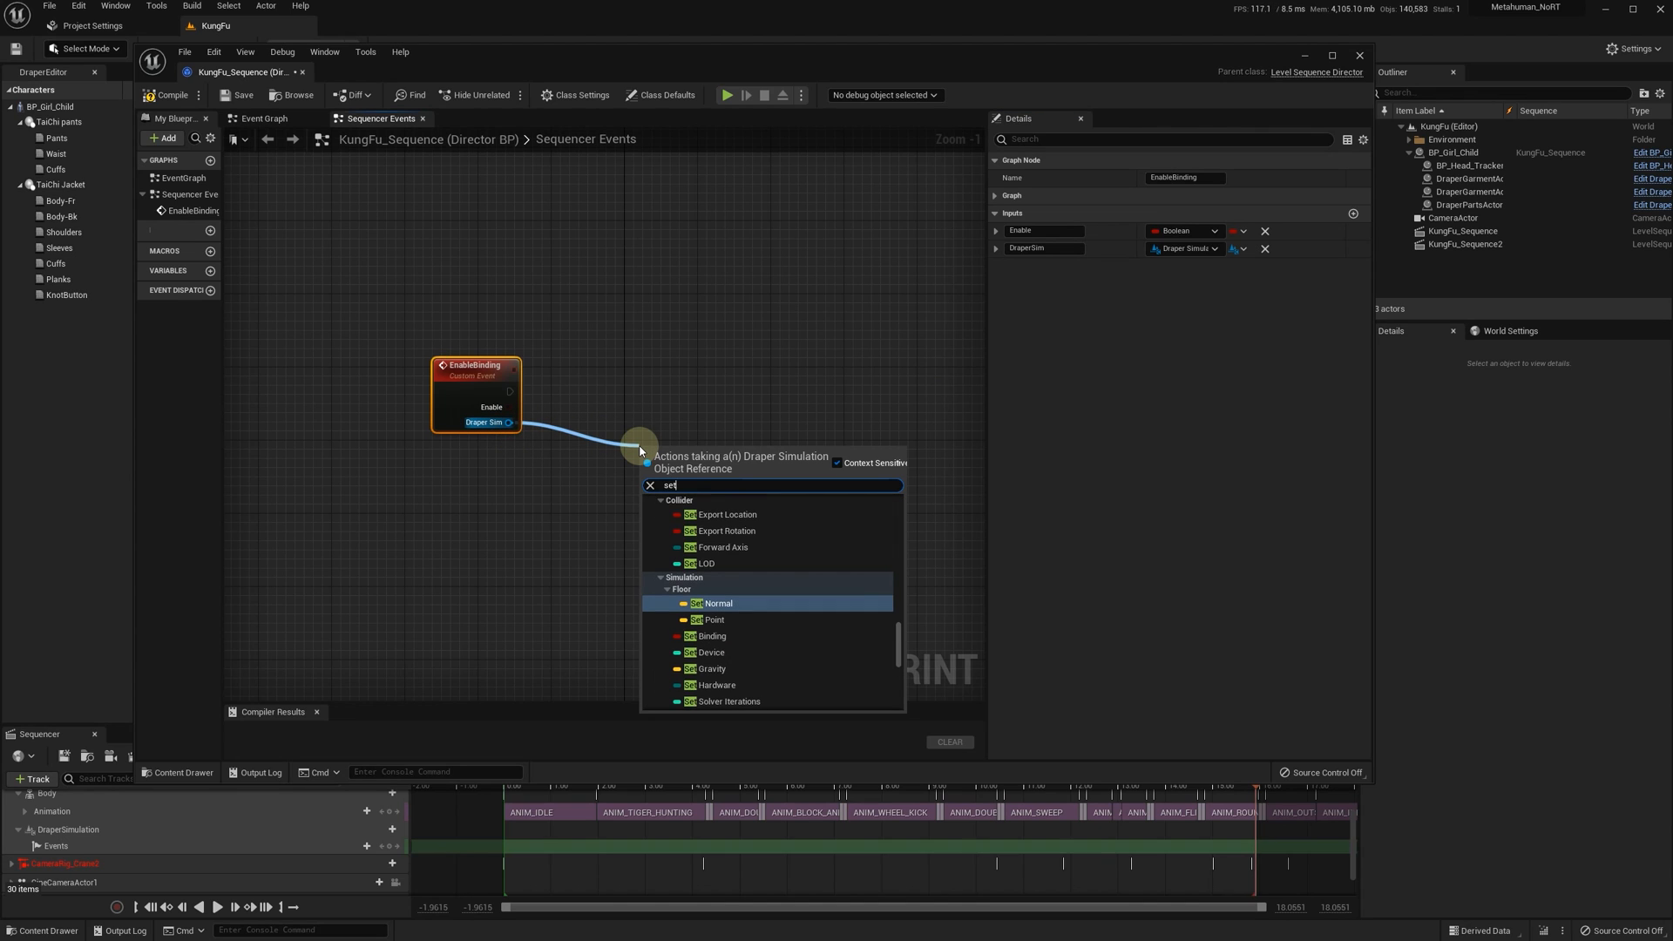
text( binding)
click(707, 540)
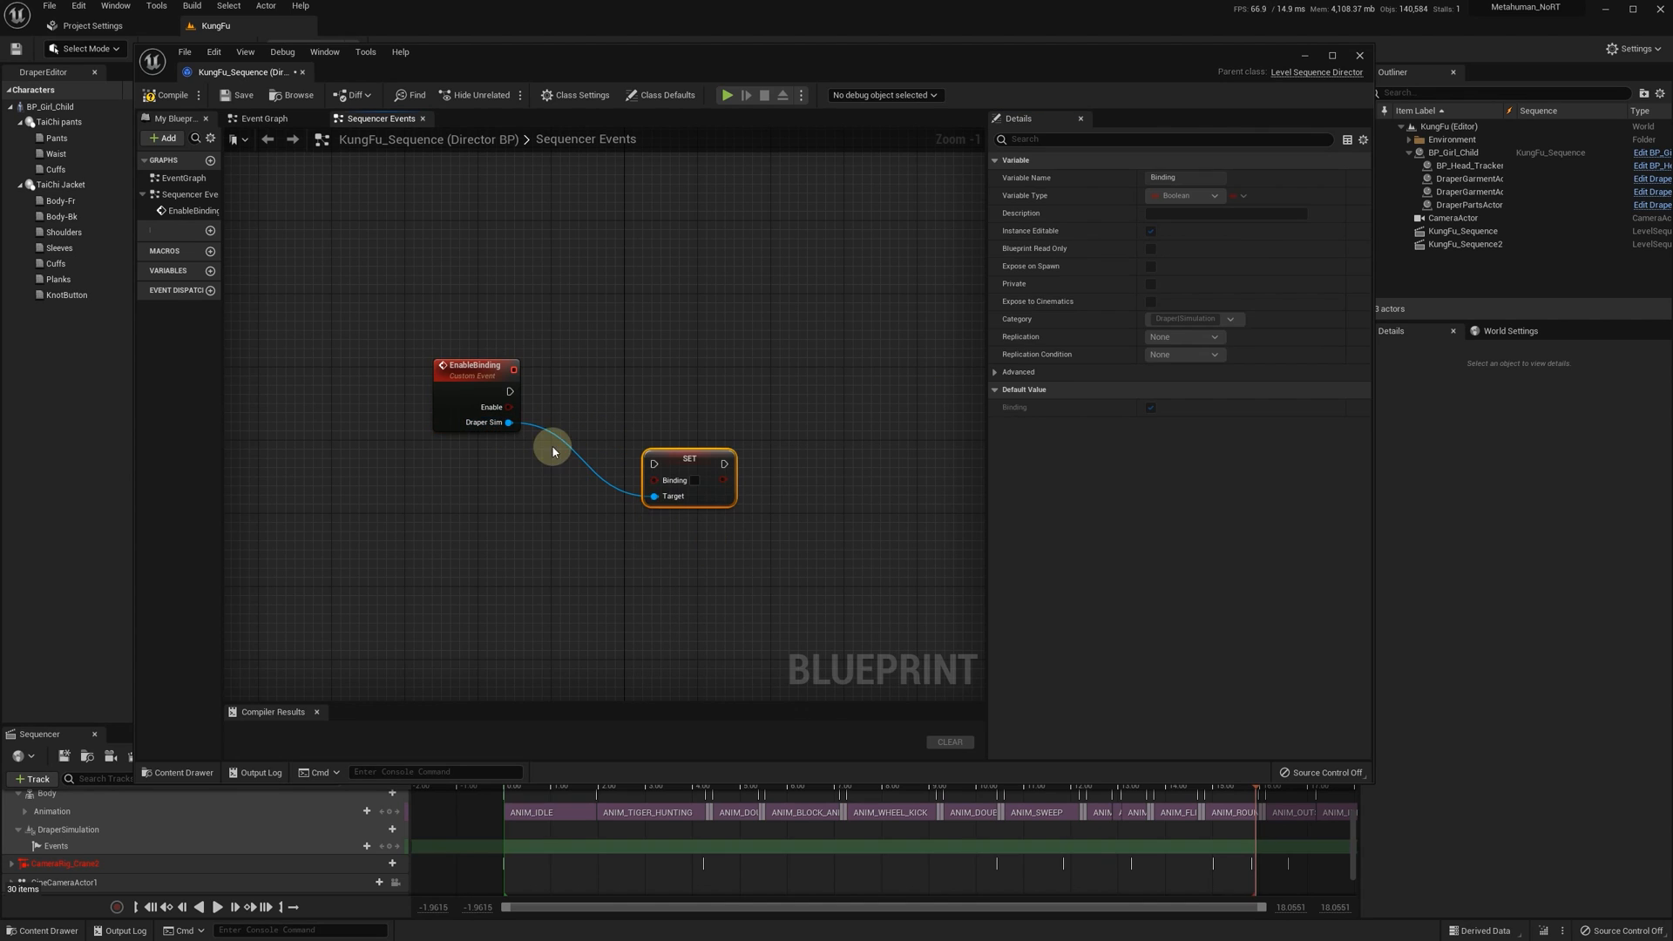
drag(509, 405, 655, 481)
drag(513, 398, 624, 391)
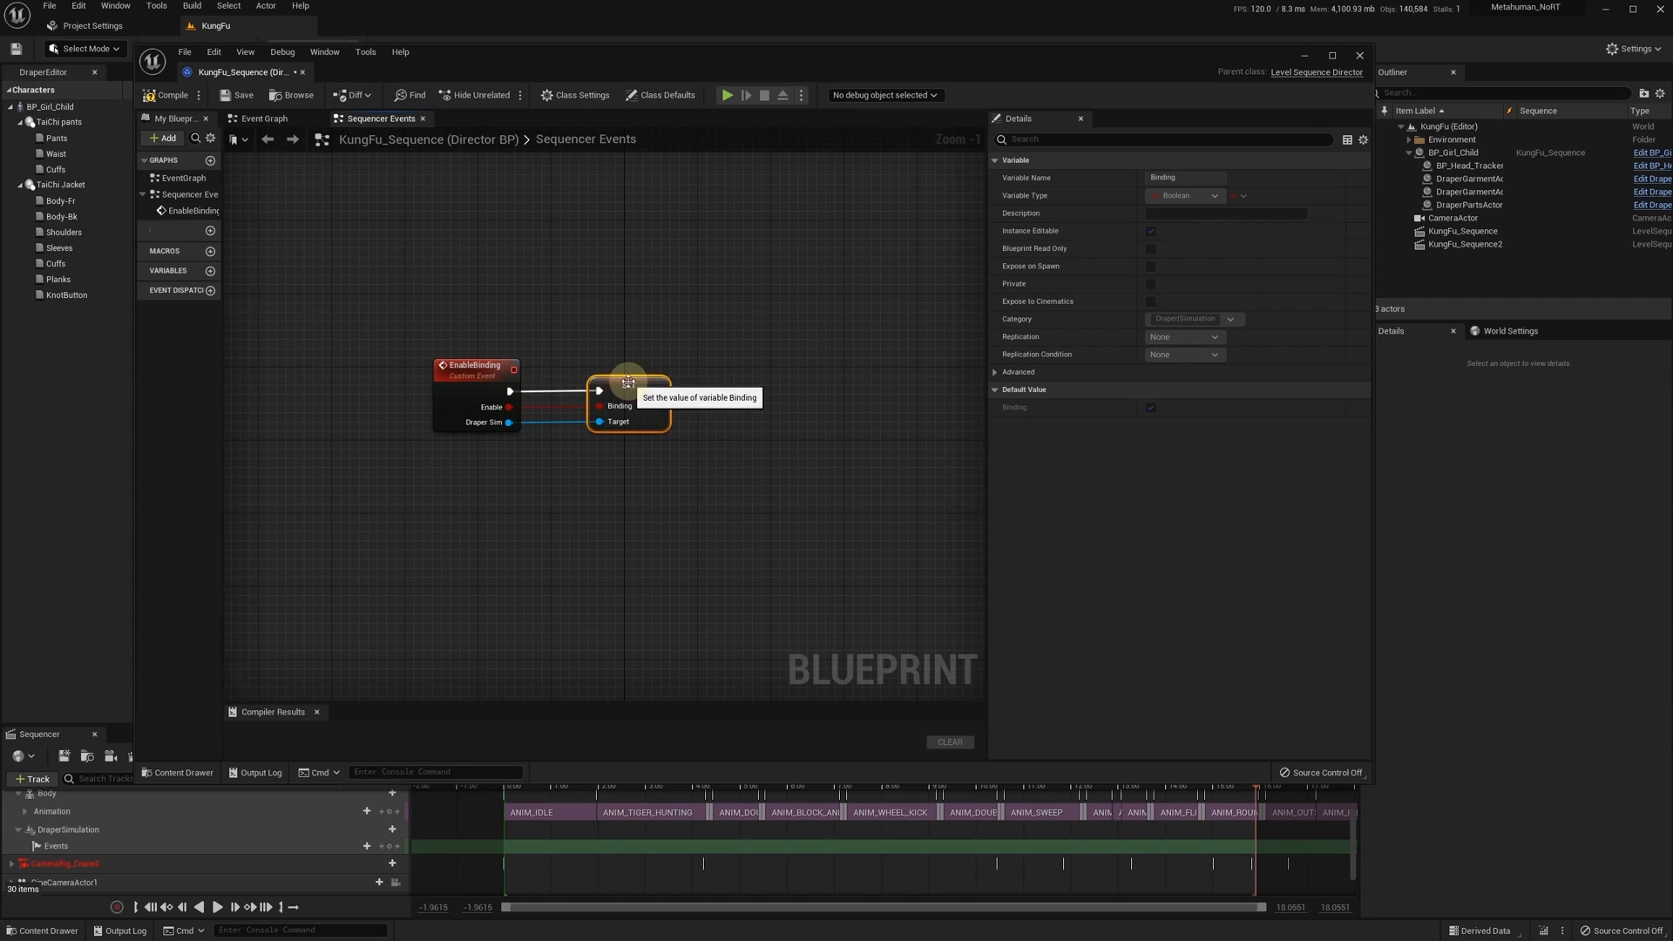
- Add a Configure call targeting DraperSim and connect its execution after the Set Binding node
drag(509, 423, 659, 502)
text(confi)
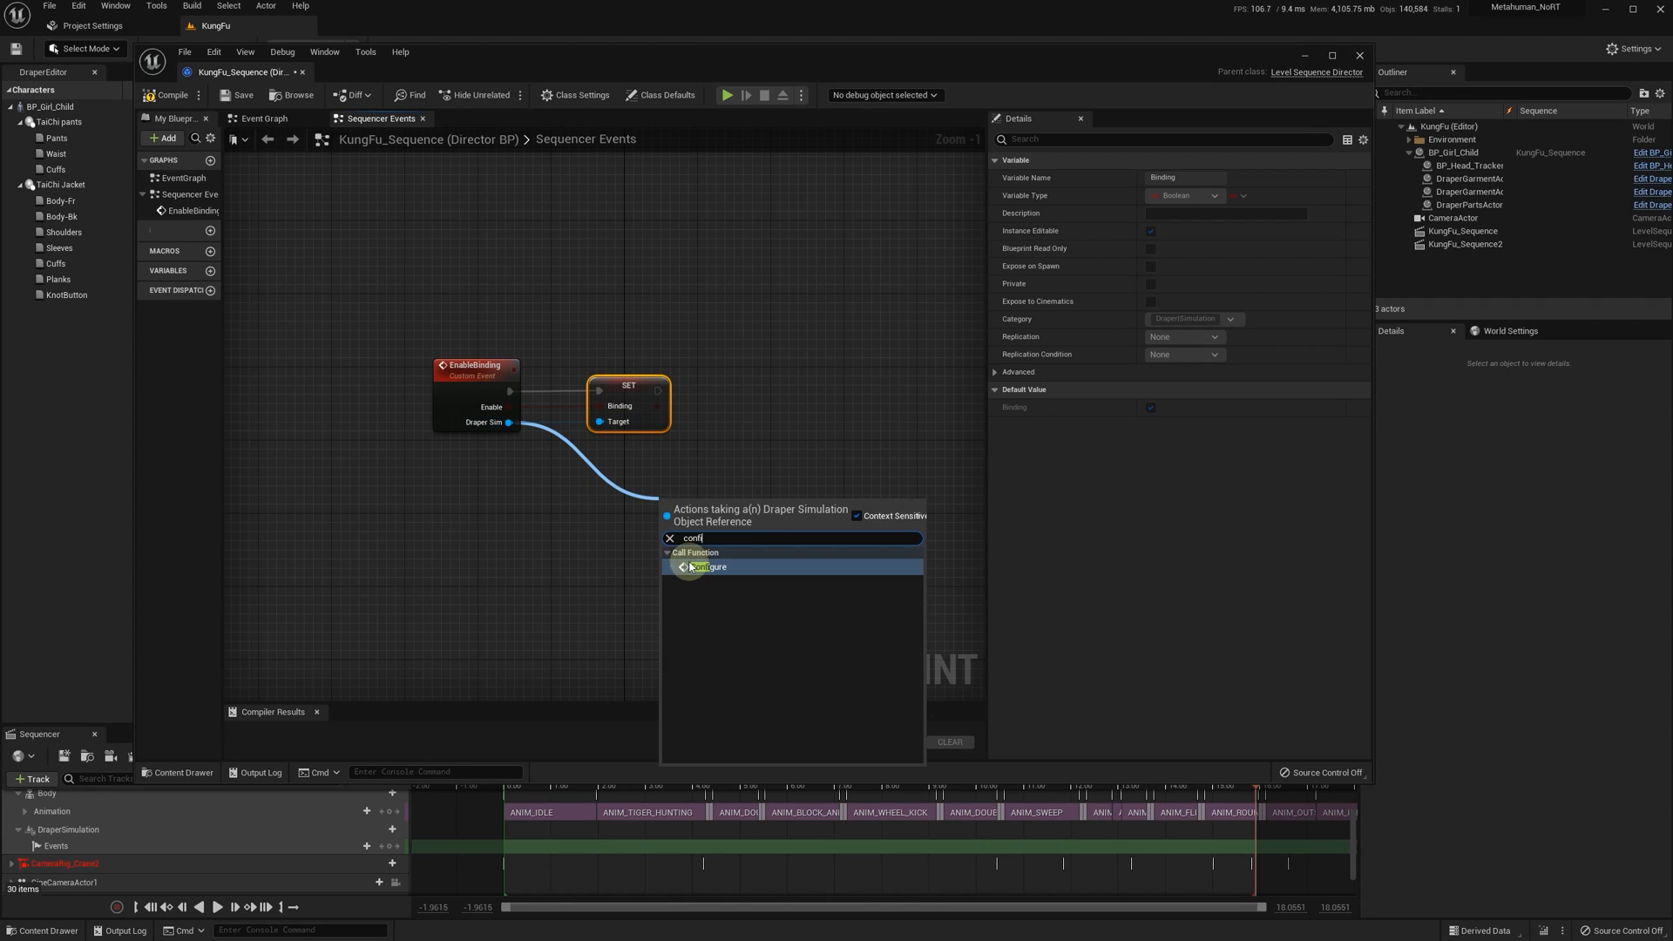
click(700, 567)
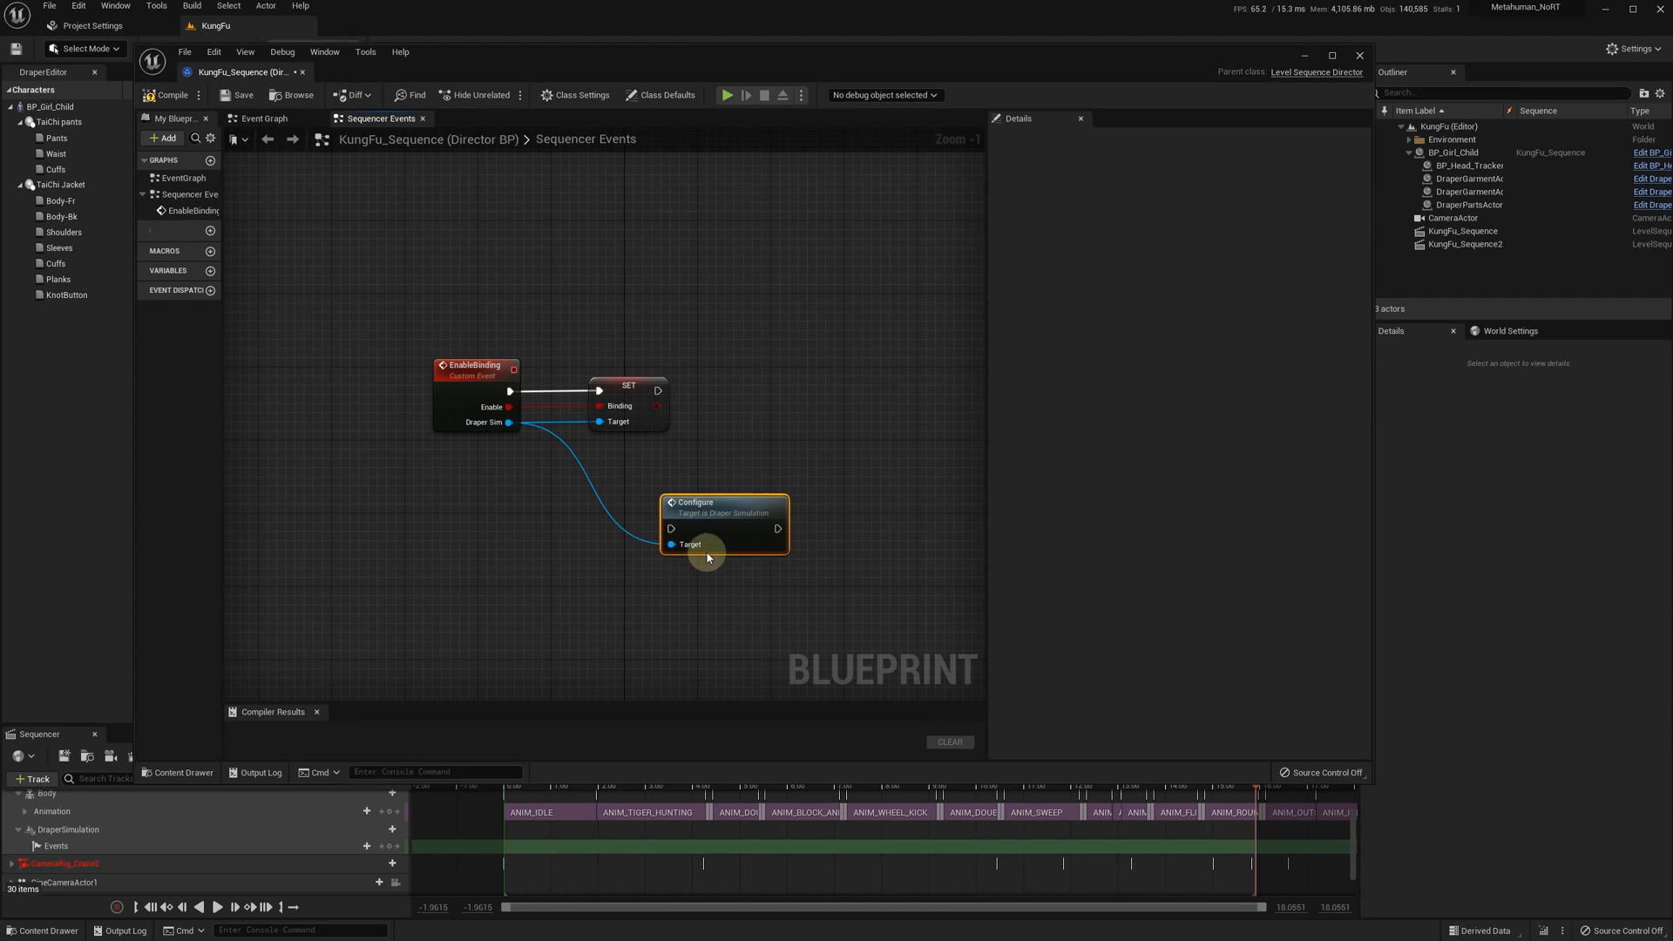
drag(735, 503, 826, 486)
drag(658, 397, 768, 368)
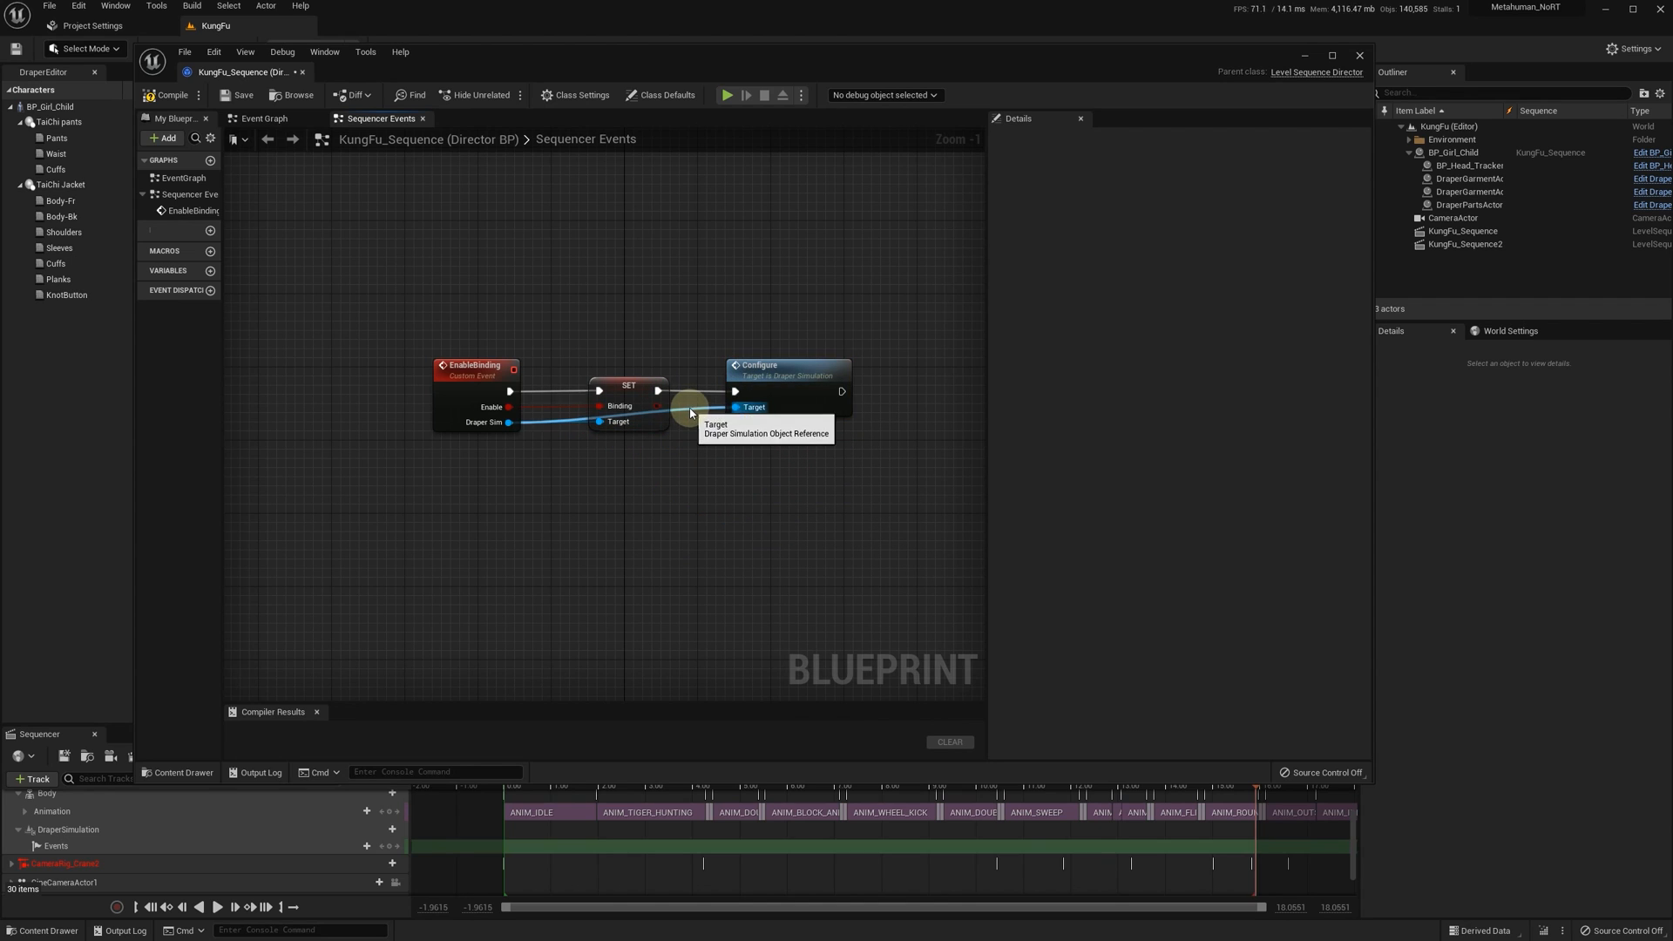
- Route the Configure target wire below the Set Binding node with a reroute point, and compile and save the director blueprint
double_click(691, 410)
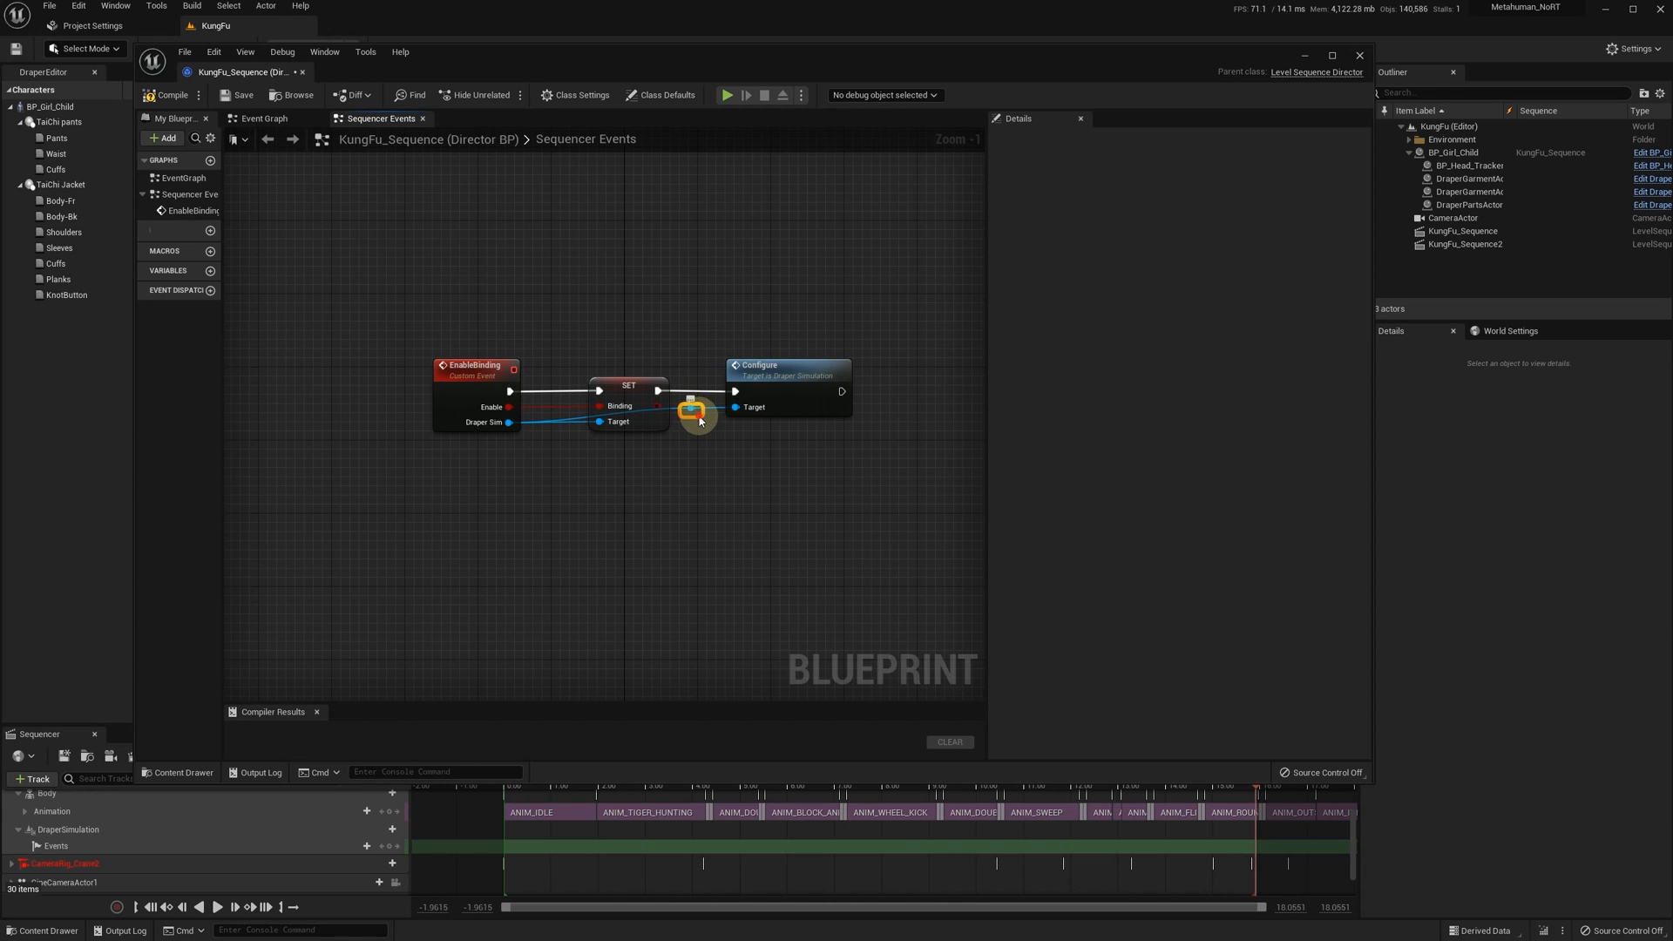
drag(692, 411, 636, 477)
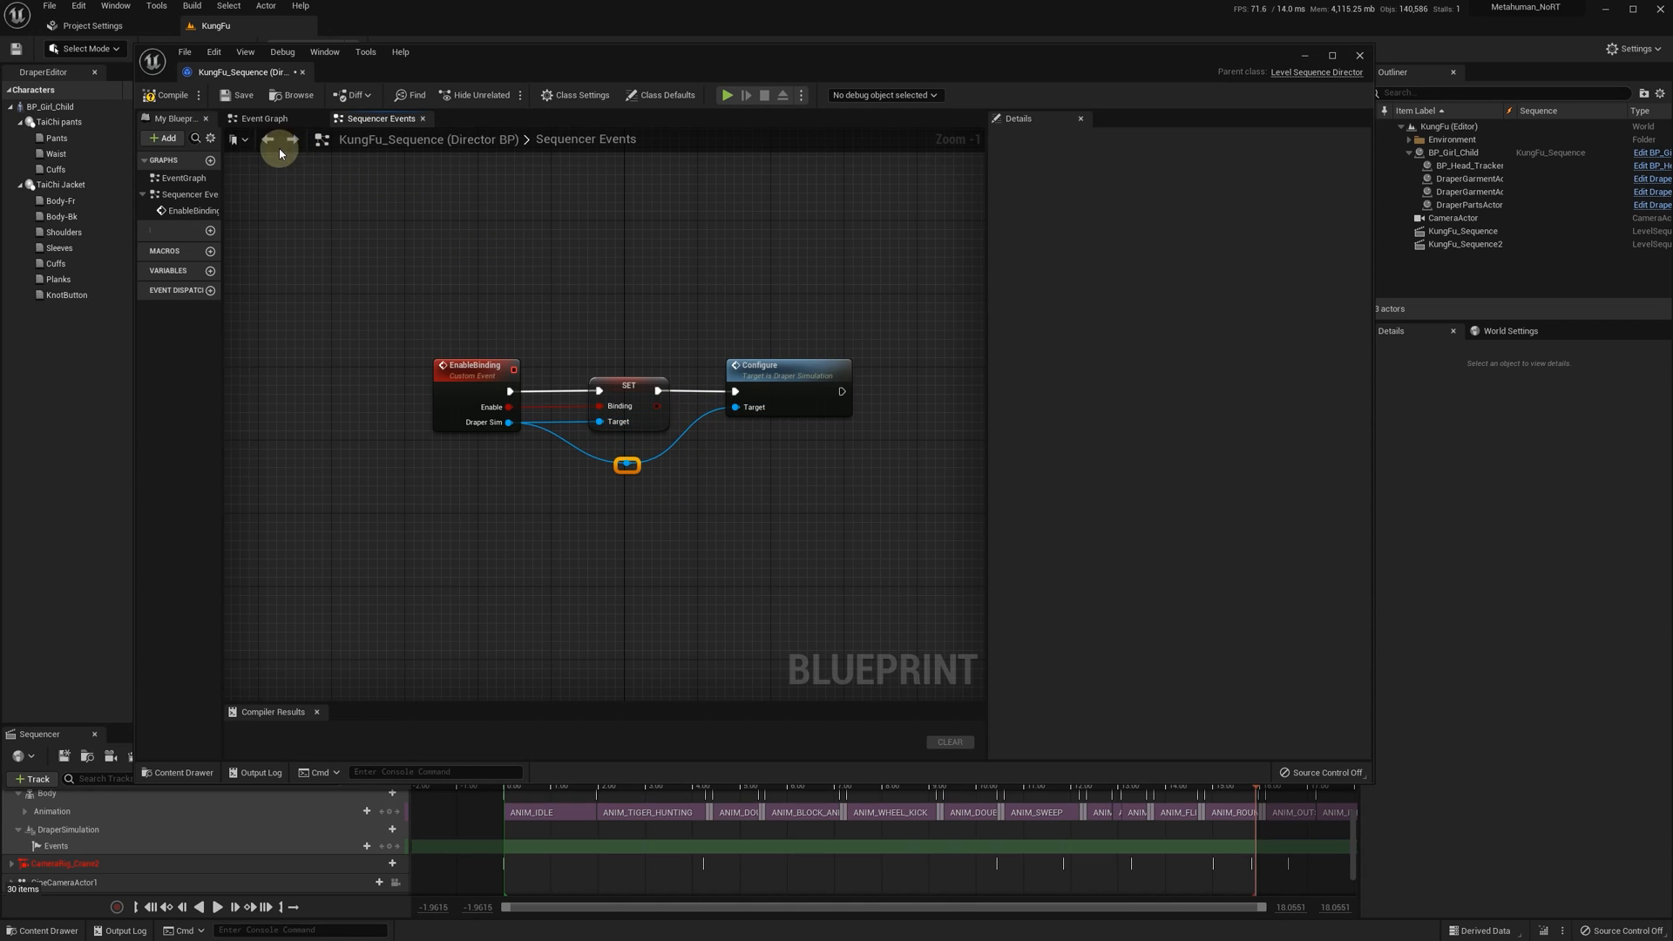
click(238, 98)
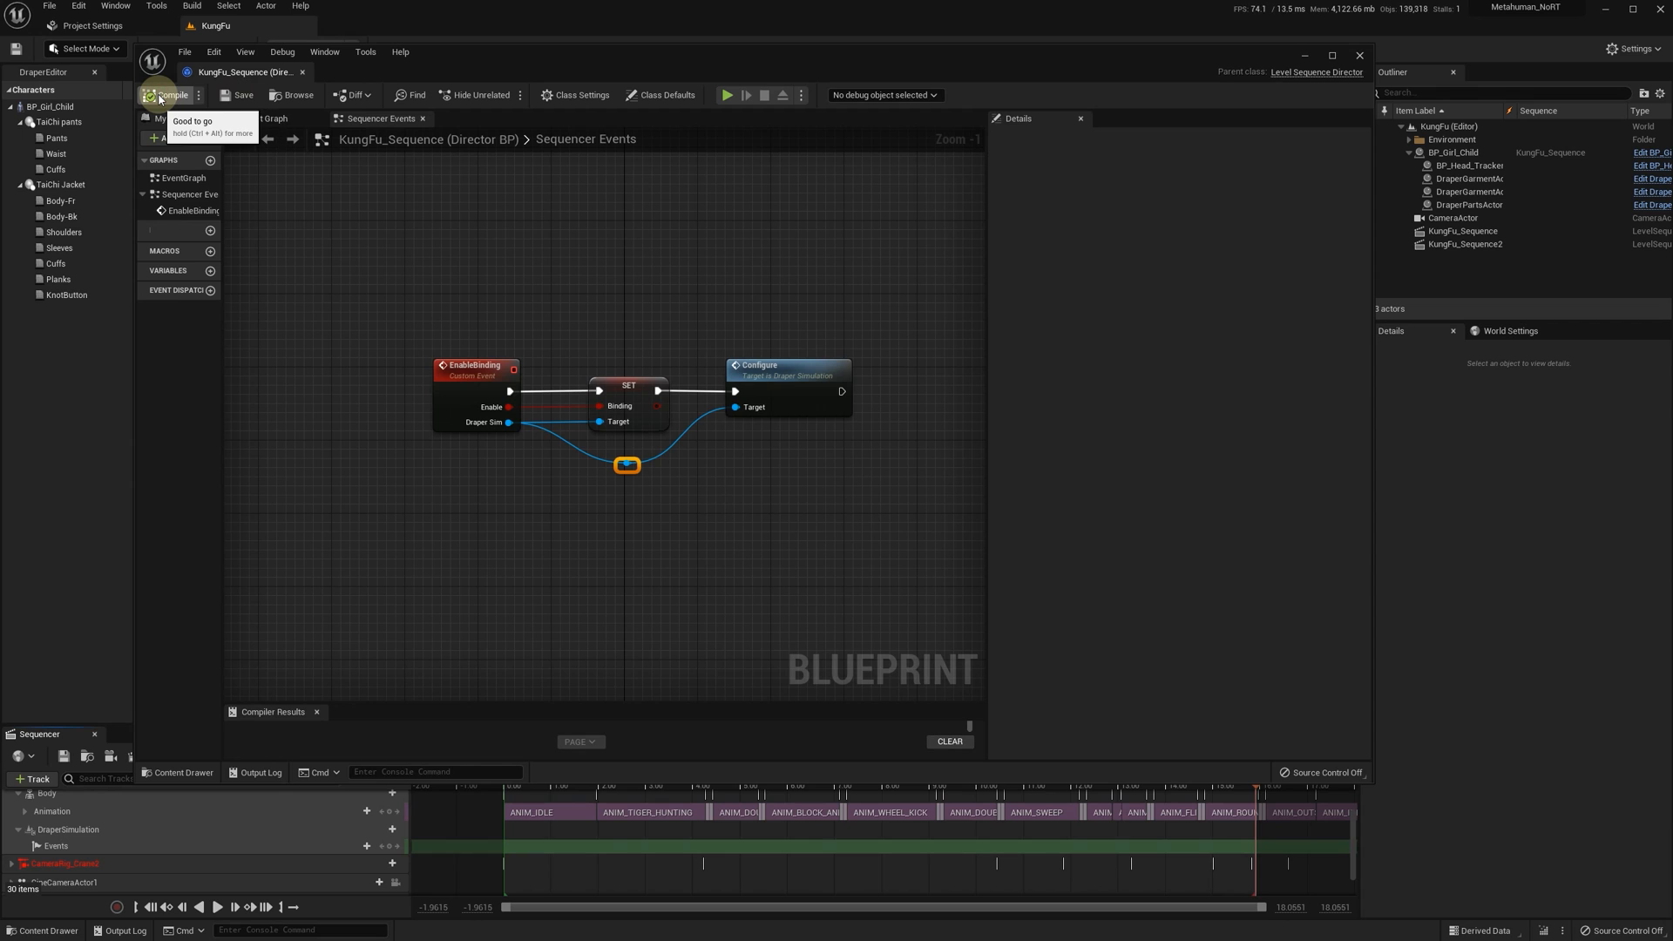
- Add an event key at 0.2167 on the DraperSimulation Events track and bind it to the existing EnableBinding event
click(1362, 58)
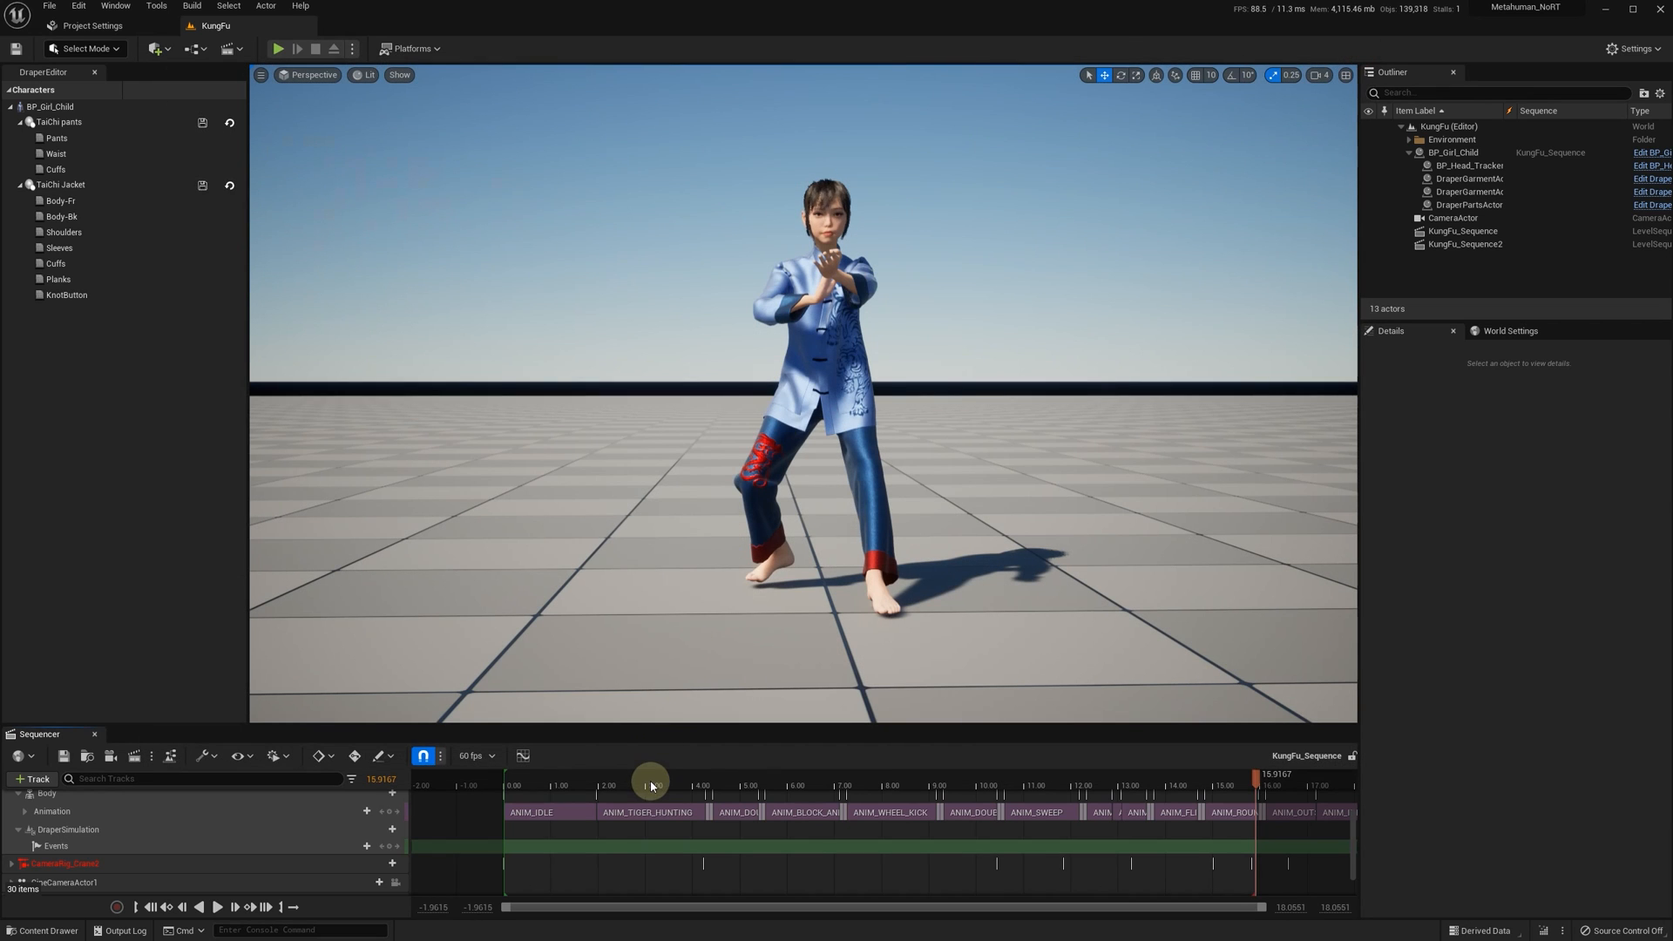
drag(652, 786, 516, 789)
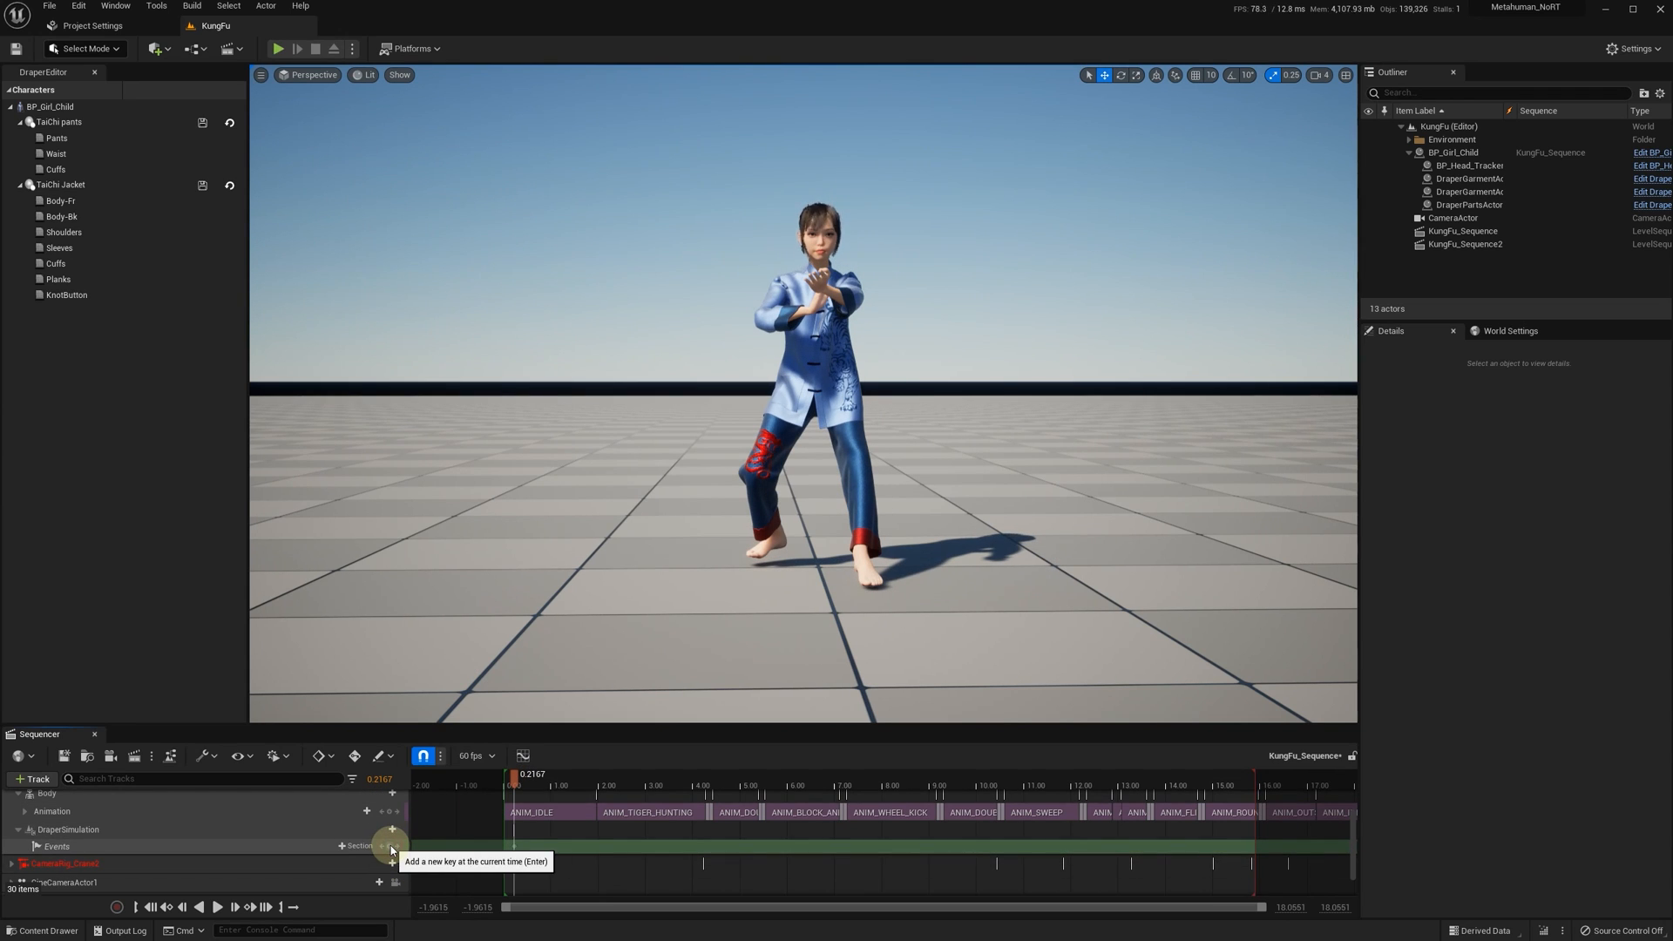
right_click(514, 847)
mouse_move(575, 706)
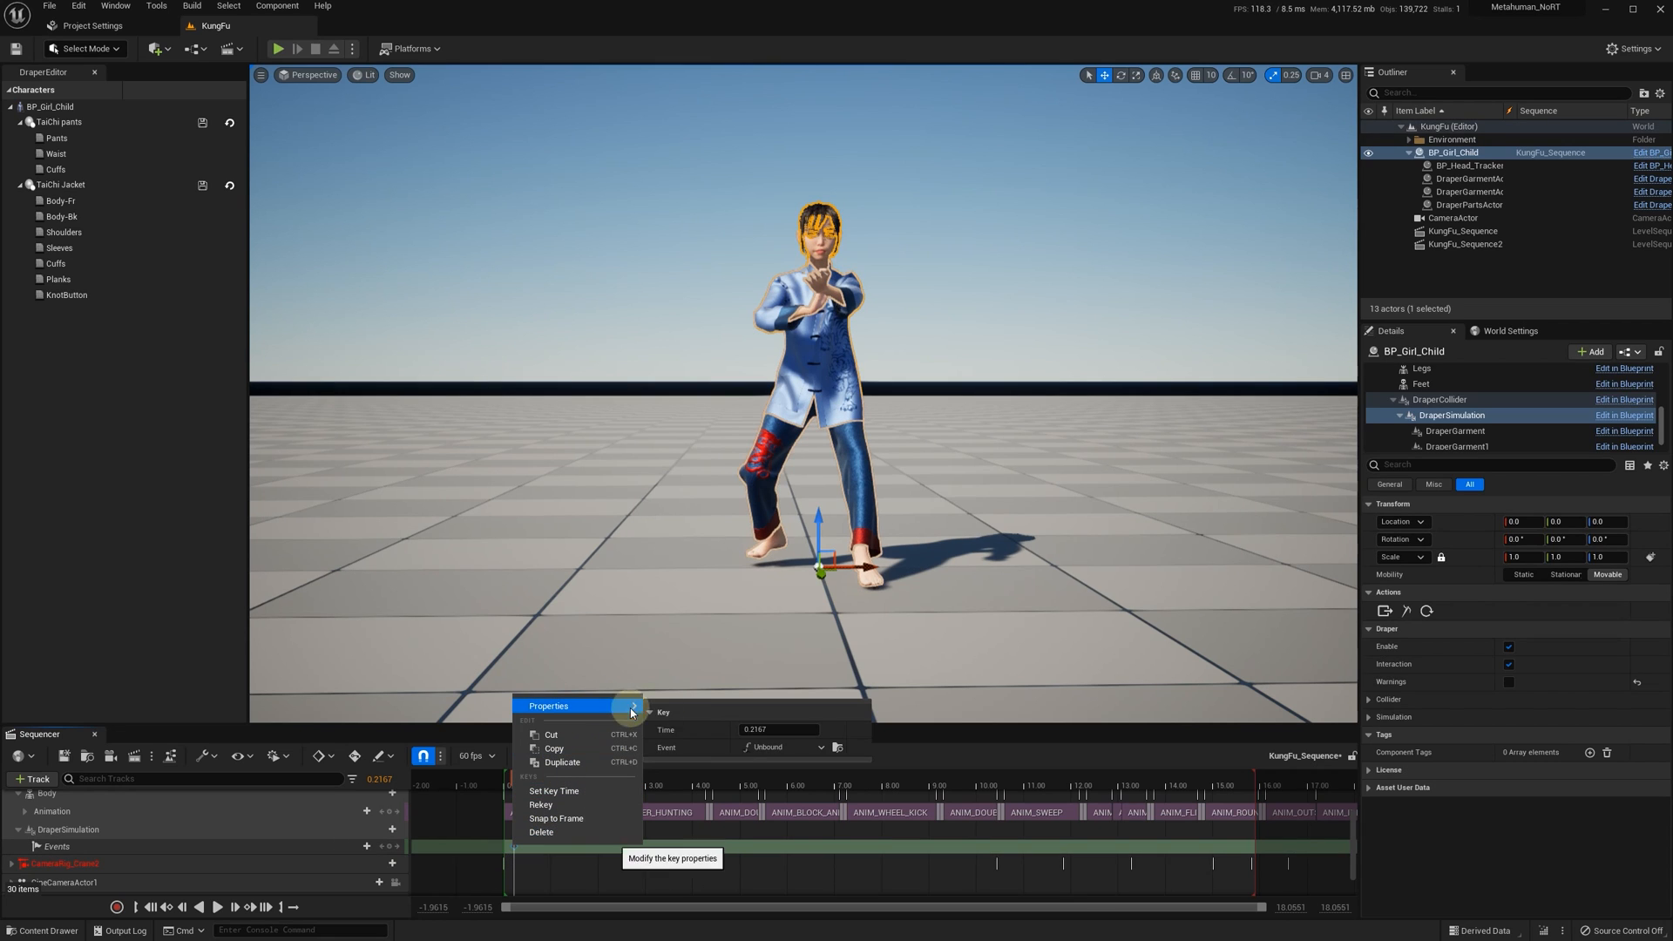
click(783, 747)
mouse_move(793, 781)
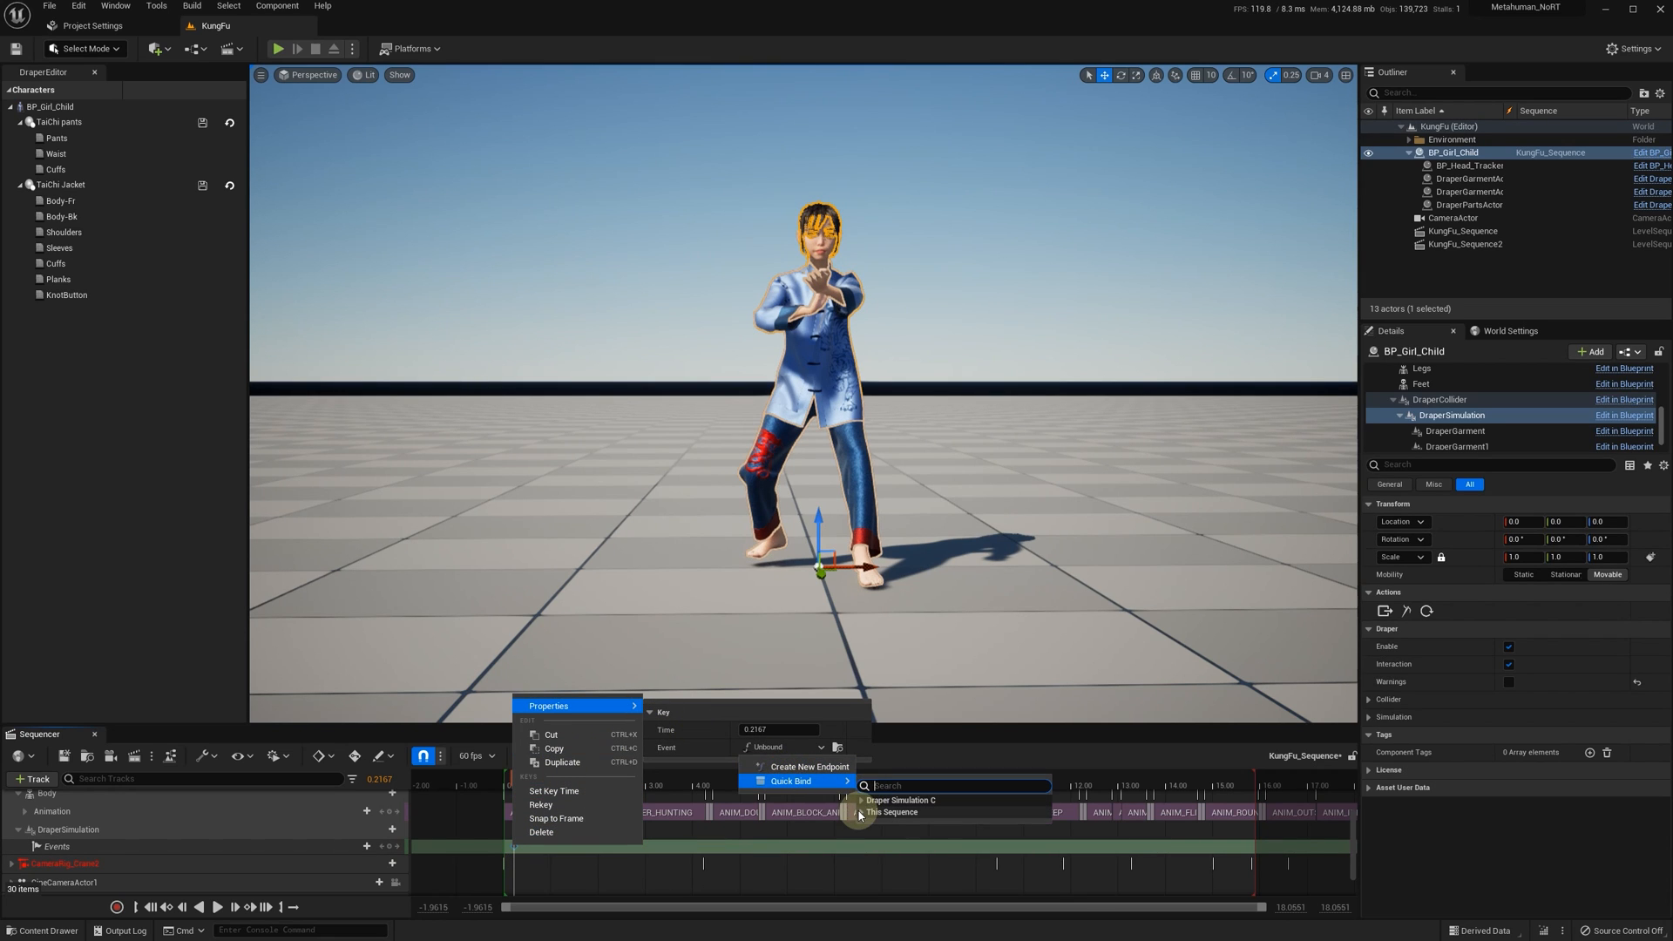
click(882, 835)
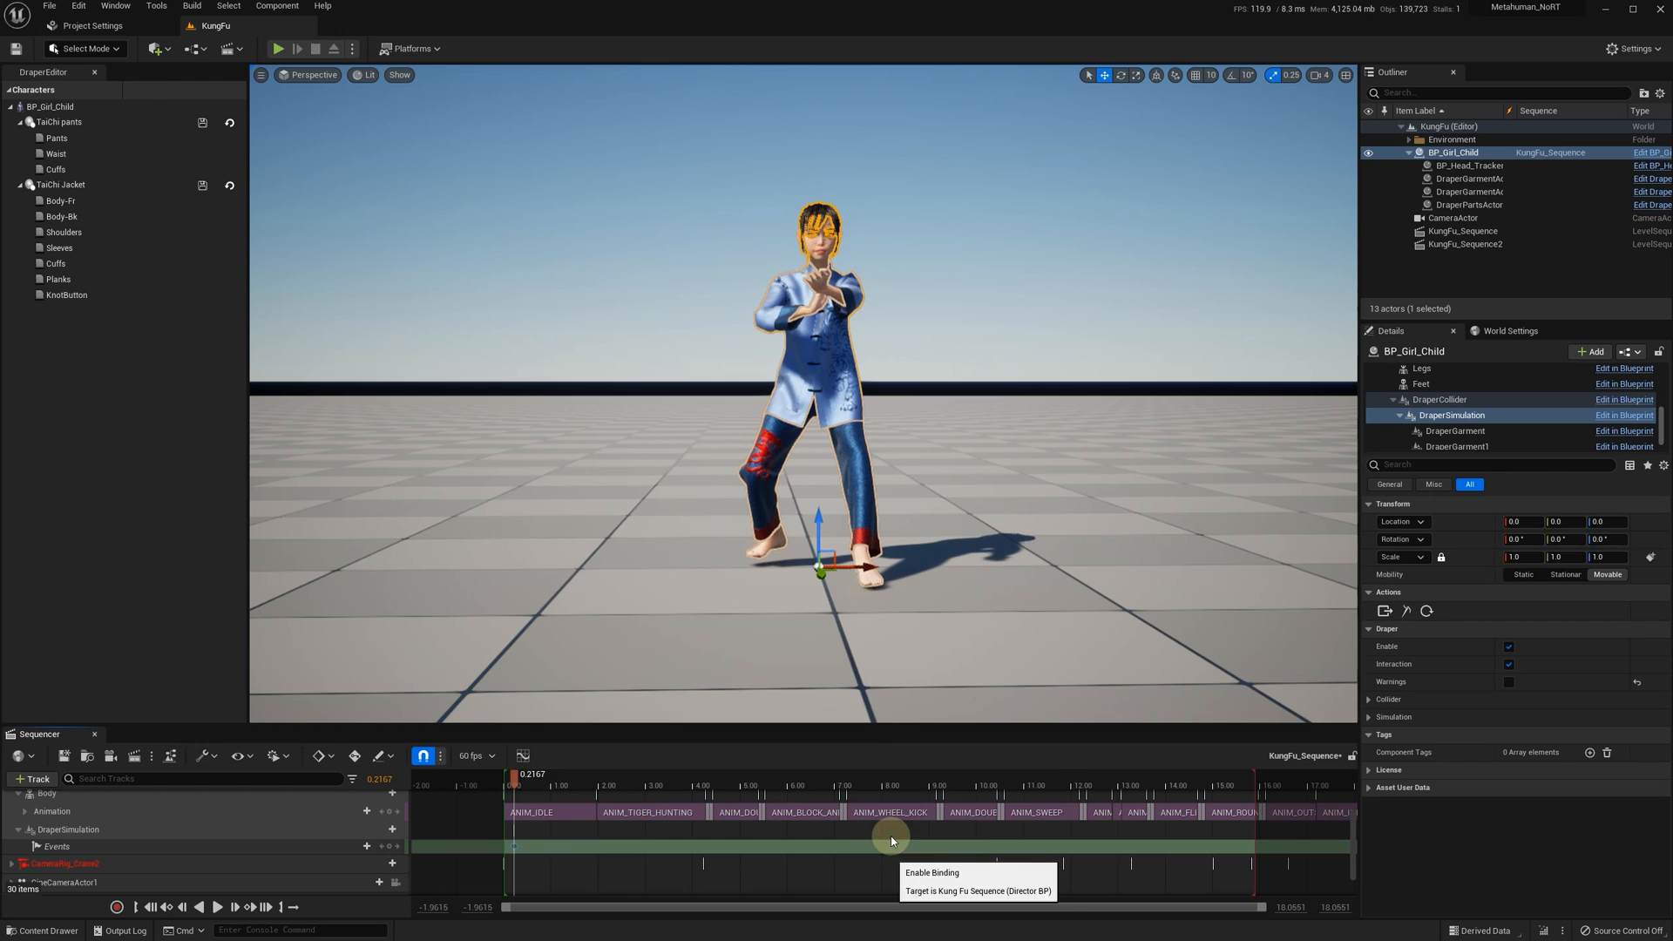
click(1304, 57)
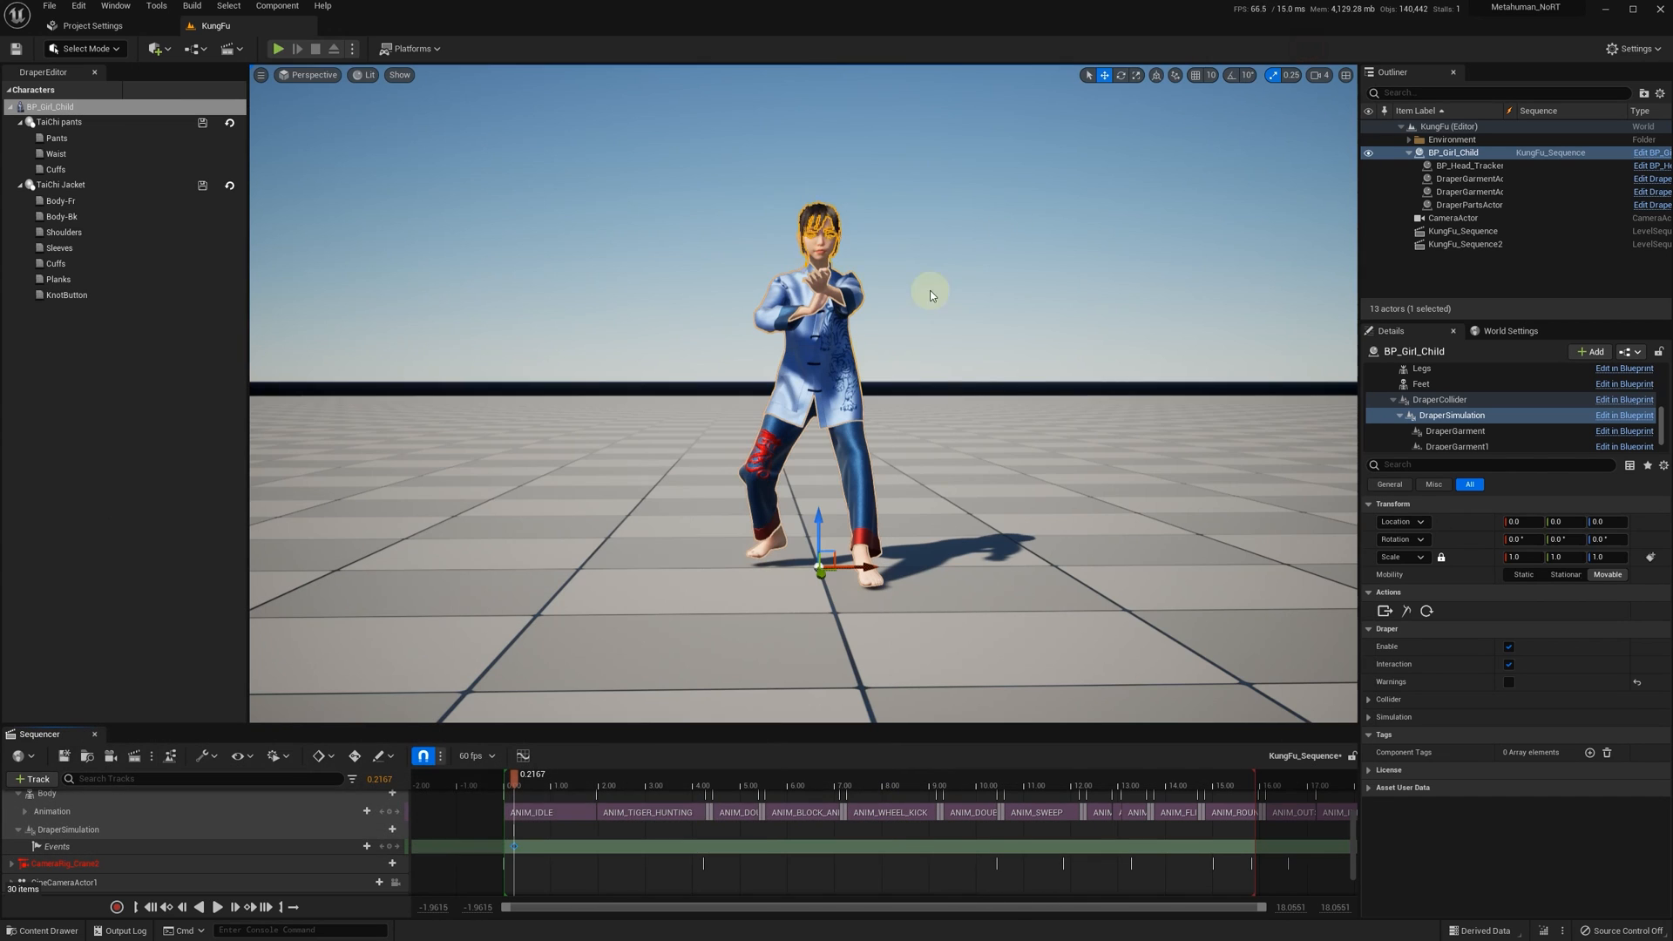
- For the event key at 0.2167, pass the bound object to DraperSim and keep the Enable payload off
right_click(514, 845)
mouse_move(595, 713)
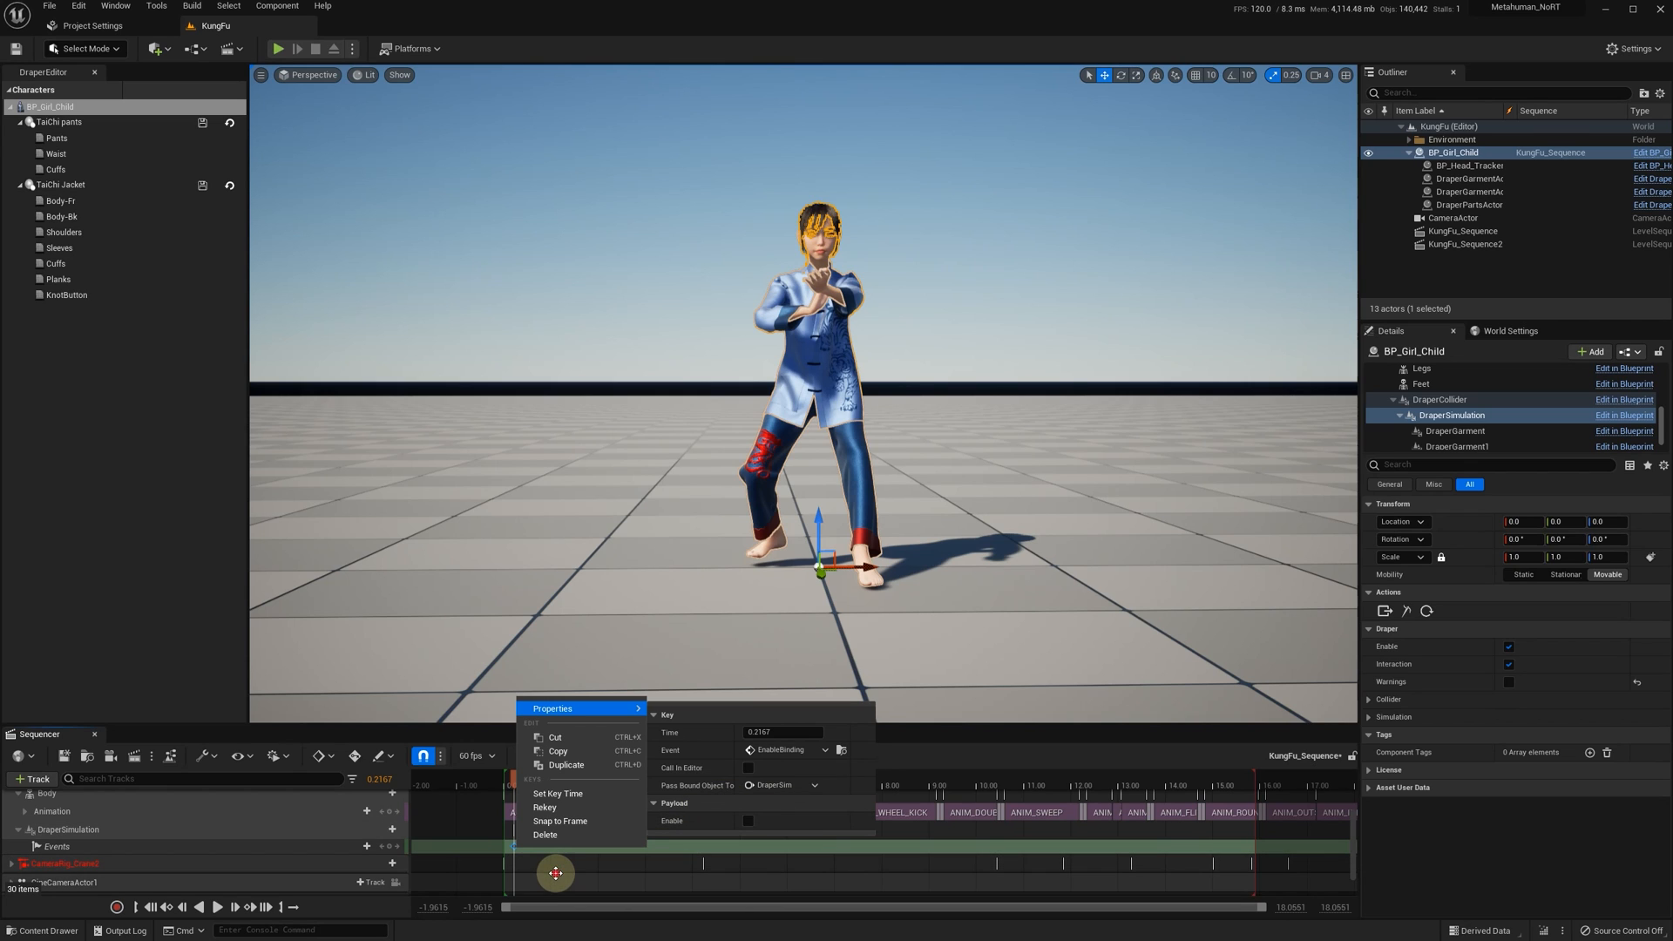
click(555, 872)
- Add a second event key at 6.4667 on the DraperSimulation Events track and bind it to EnableBinding
click(515, 782)
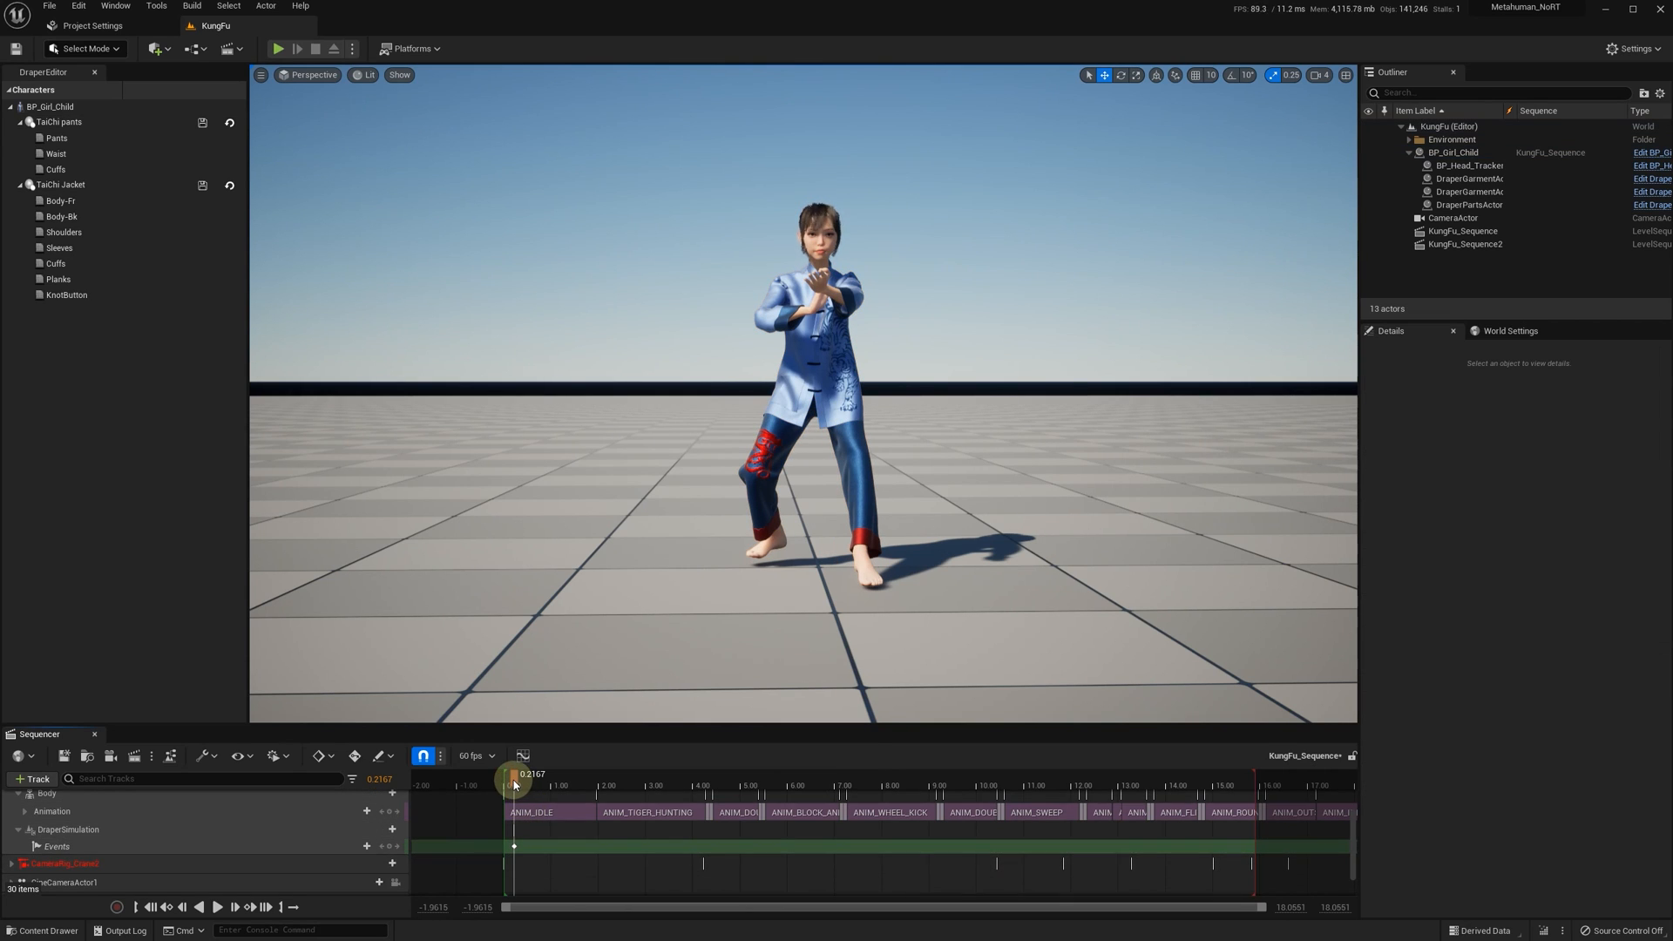
drag(514, 782, 810, 790)
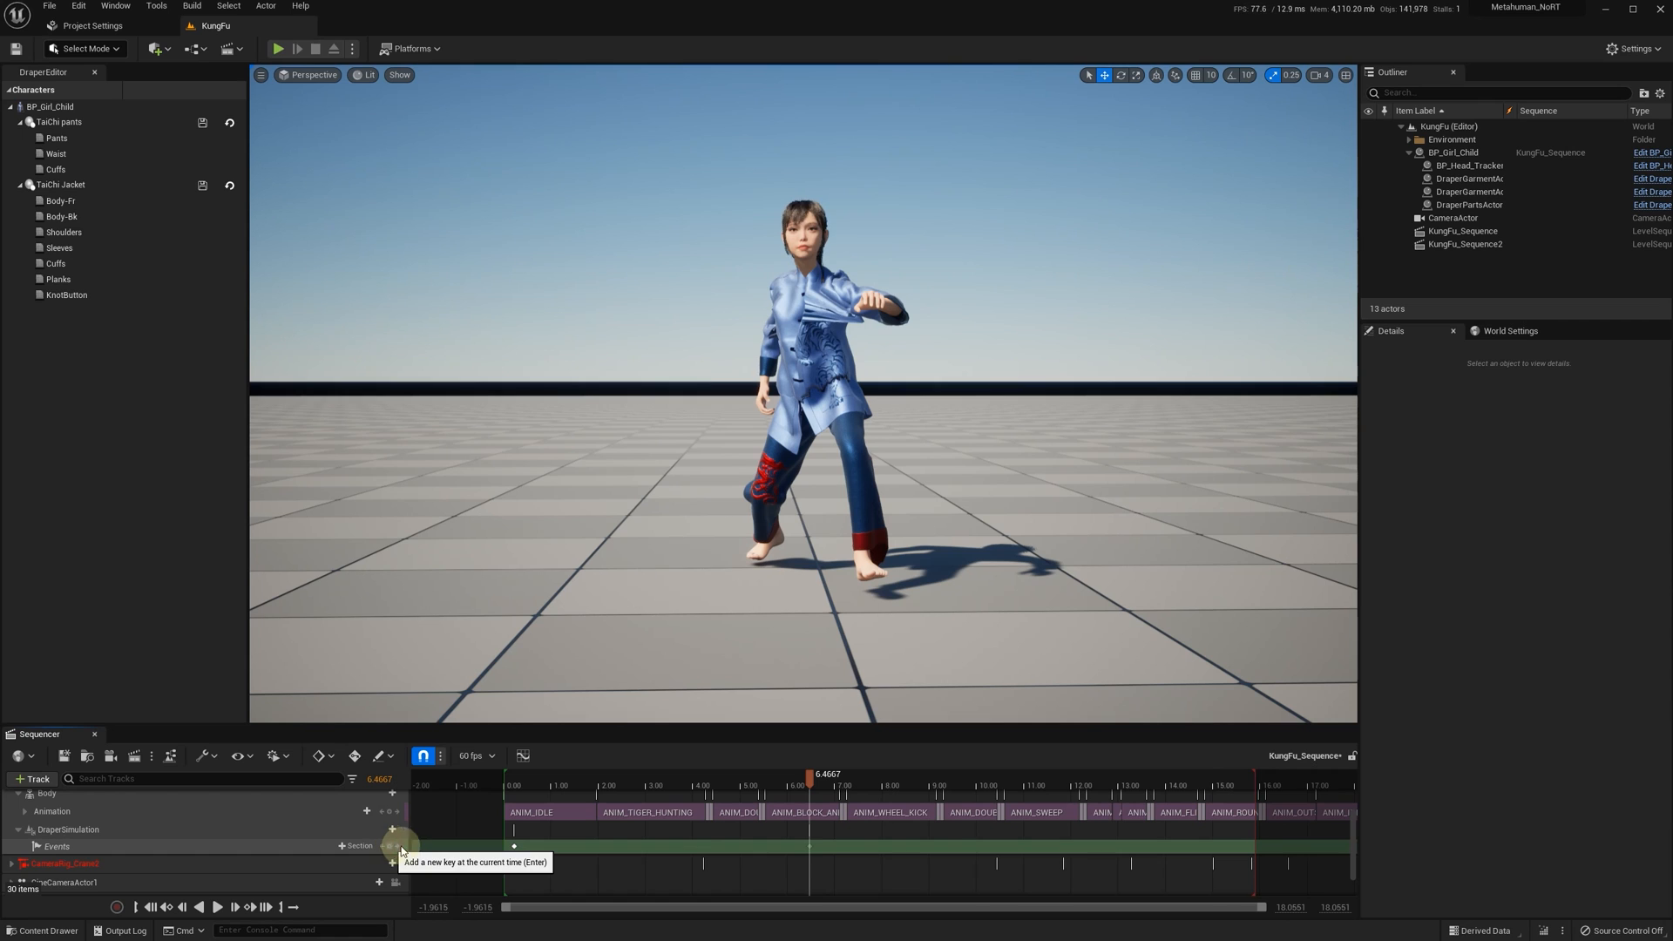
right_click(812, 850)
mouse_move(924, 709)
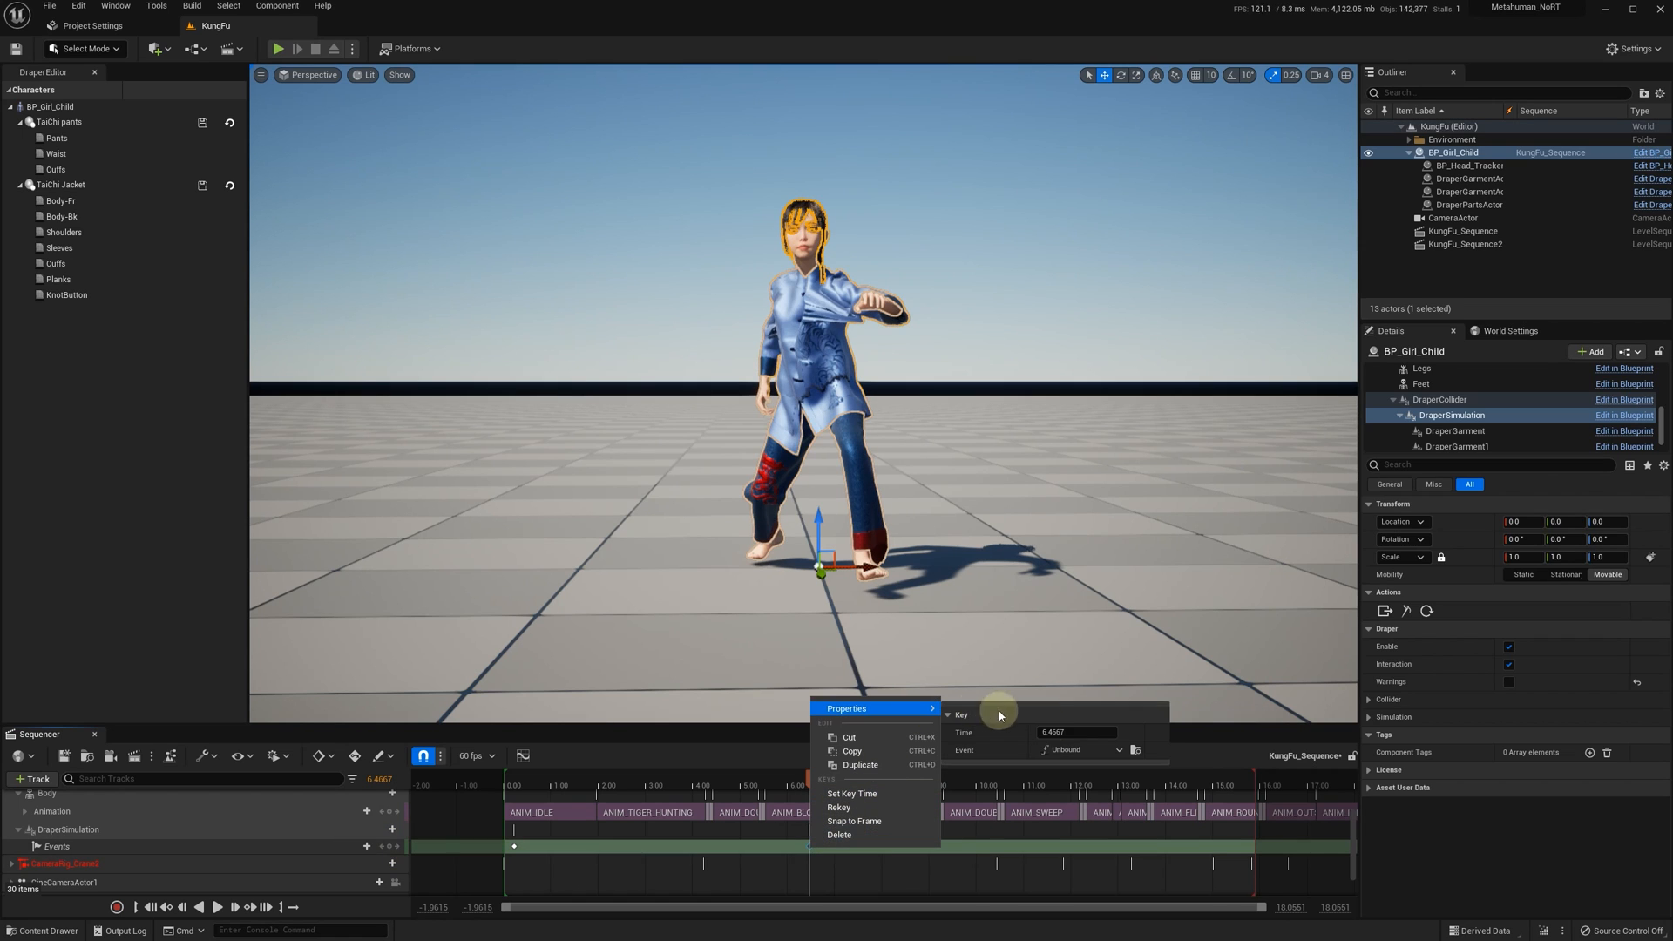
click(1081, 749)
mouse_move(1074, 784)
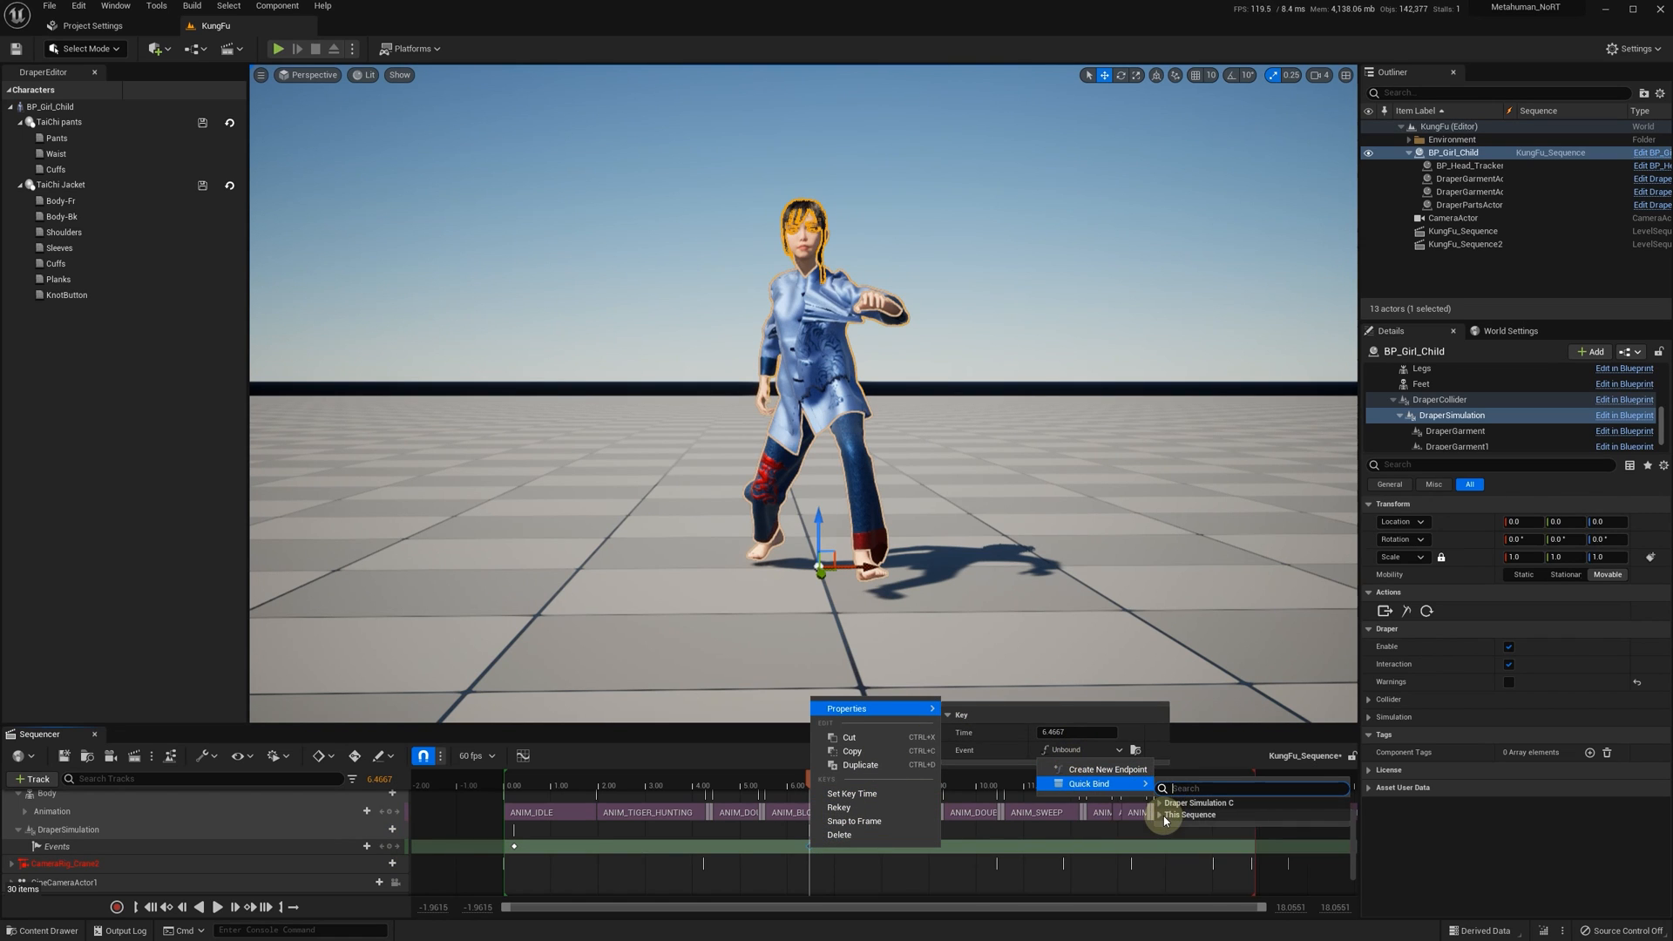
click(1162, 817)
click(1202, 838)
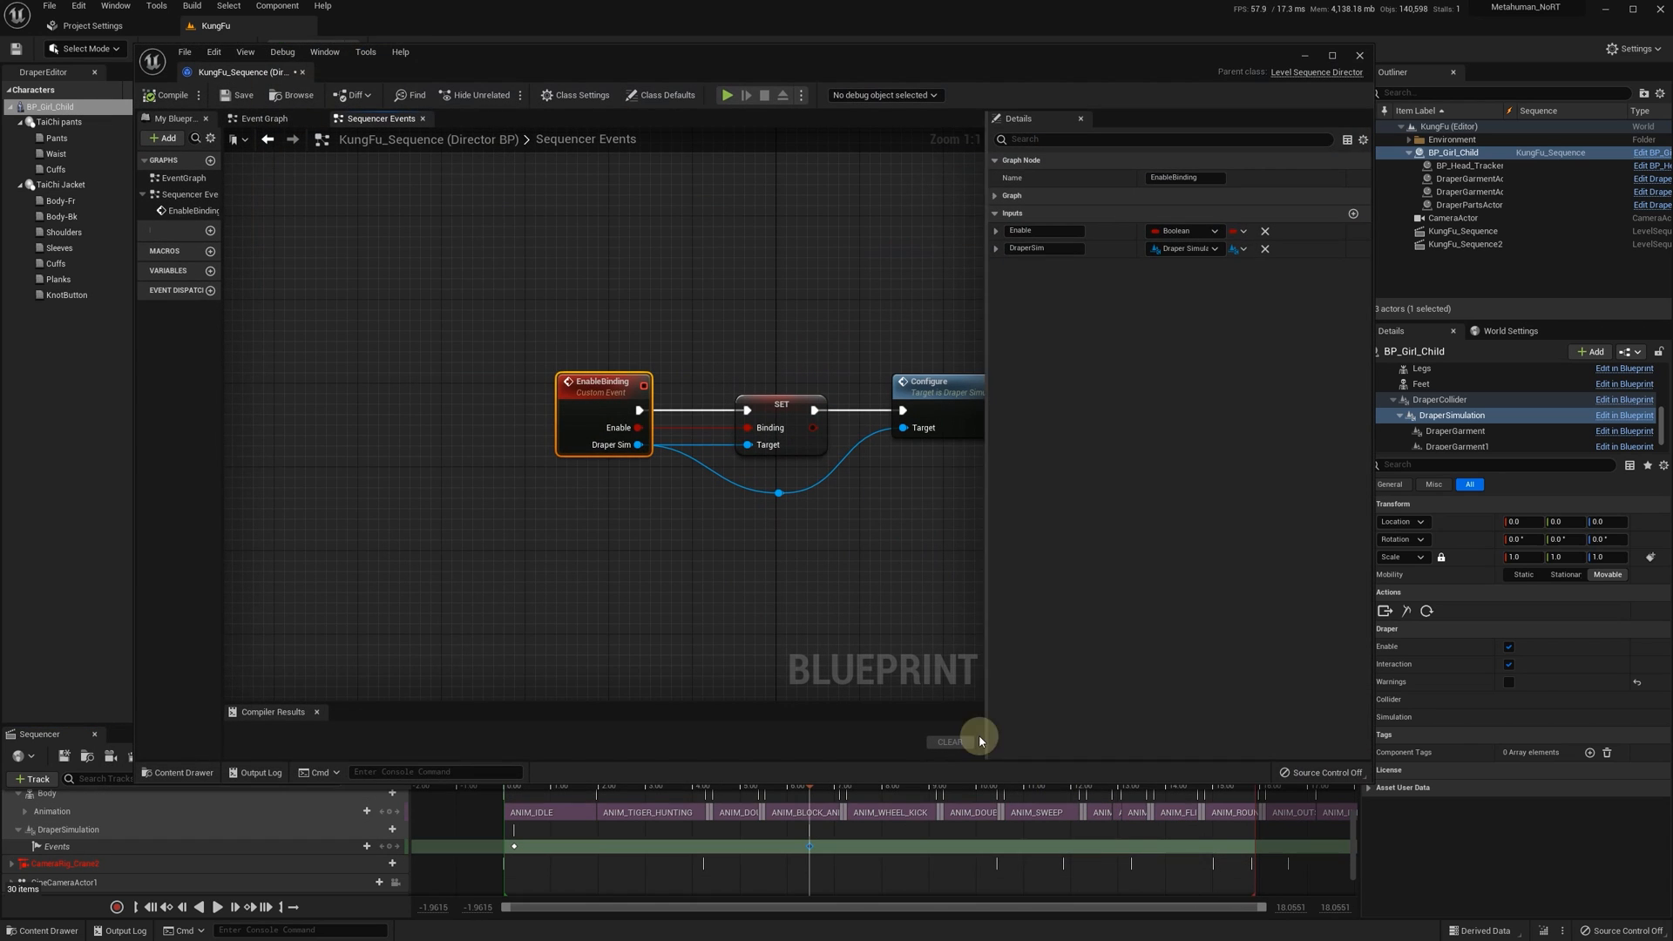
click(1307, 57)
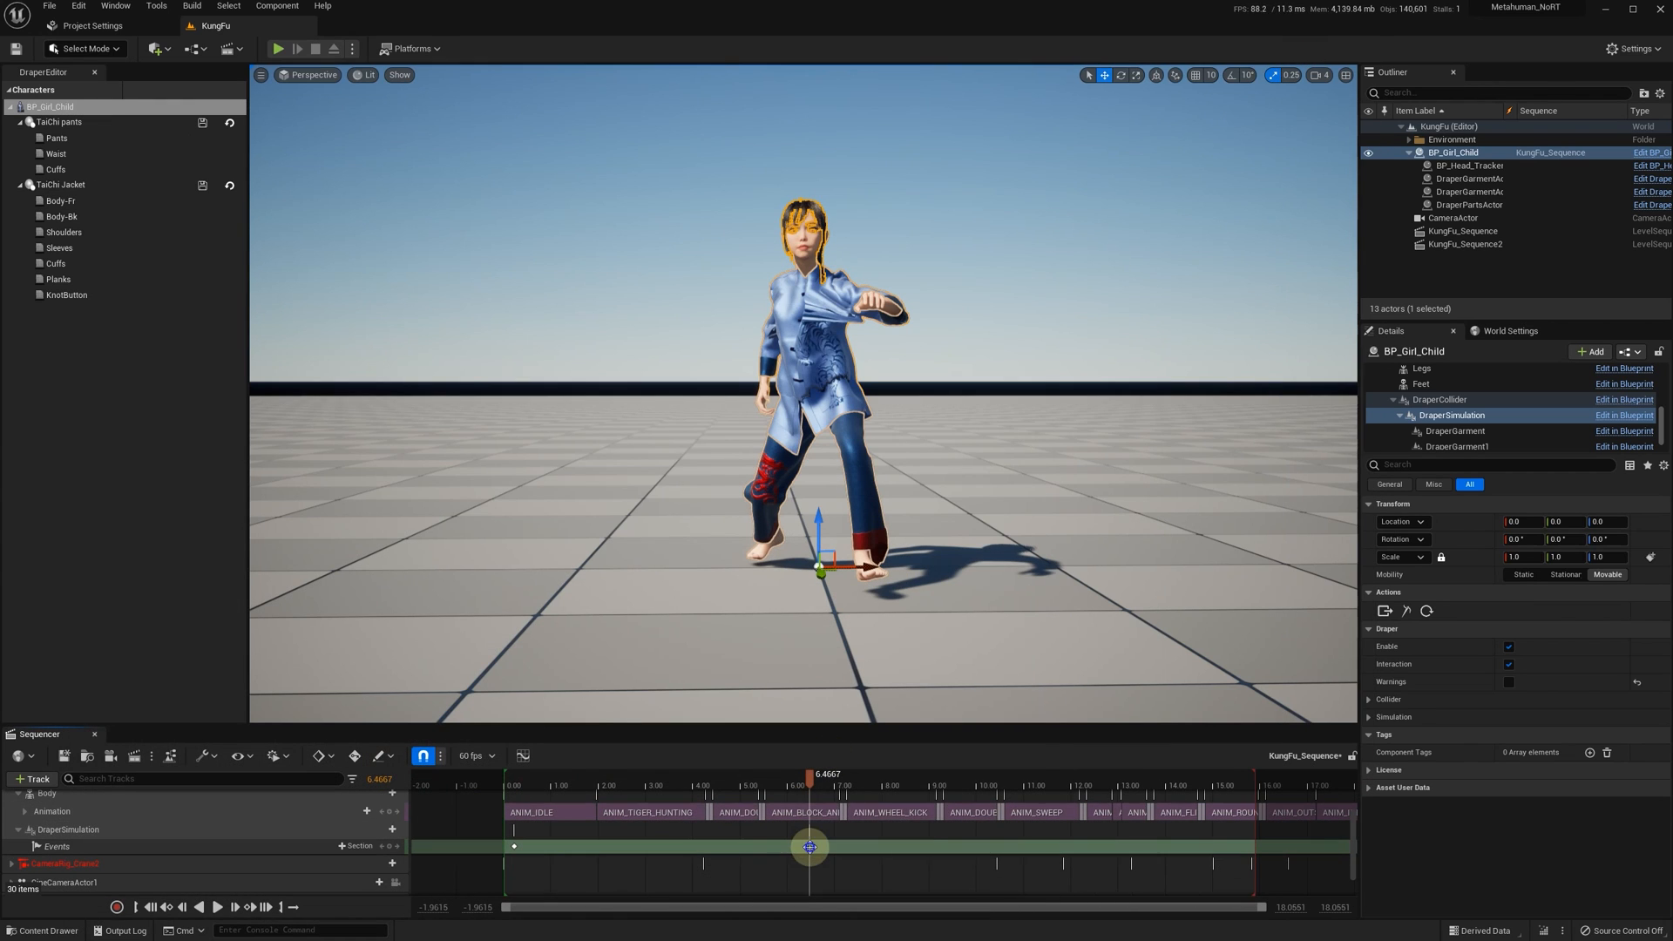
- For the key at 6.4667, pass the bound object to DraperSim, turn the Enable payload on, and save the sequence
right_click(810, 845)
mouse_move(888, 713)
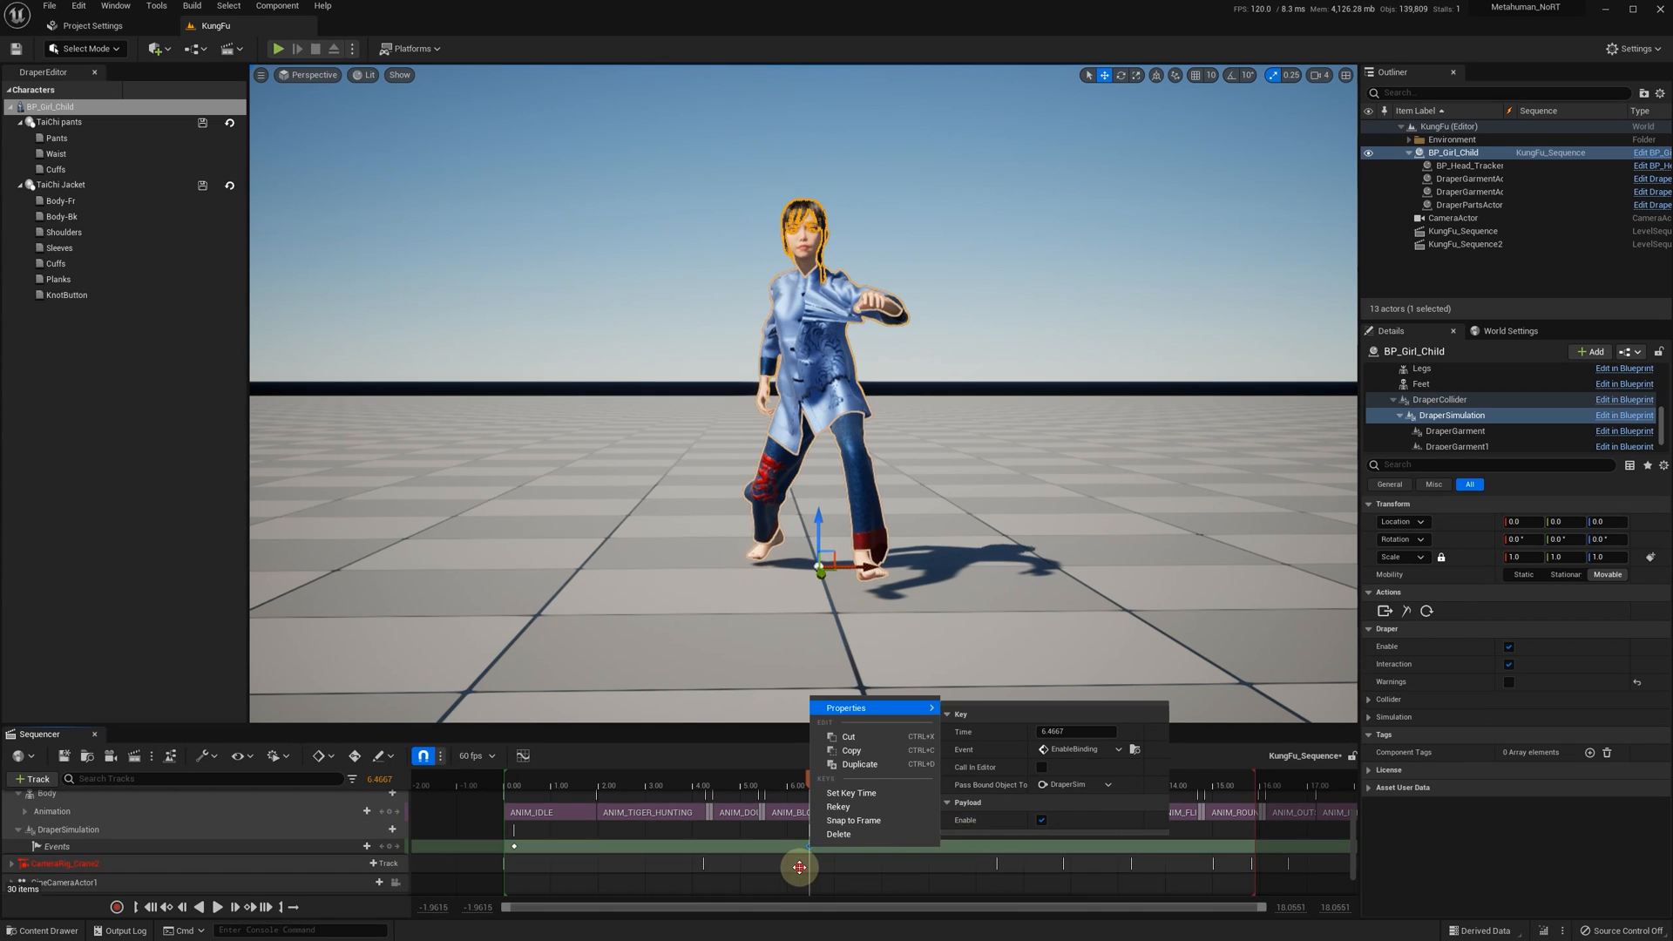
click(128, 759)
click(61, 757)
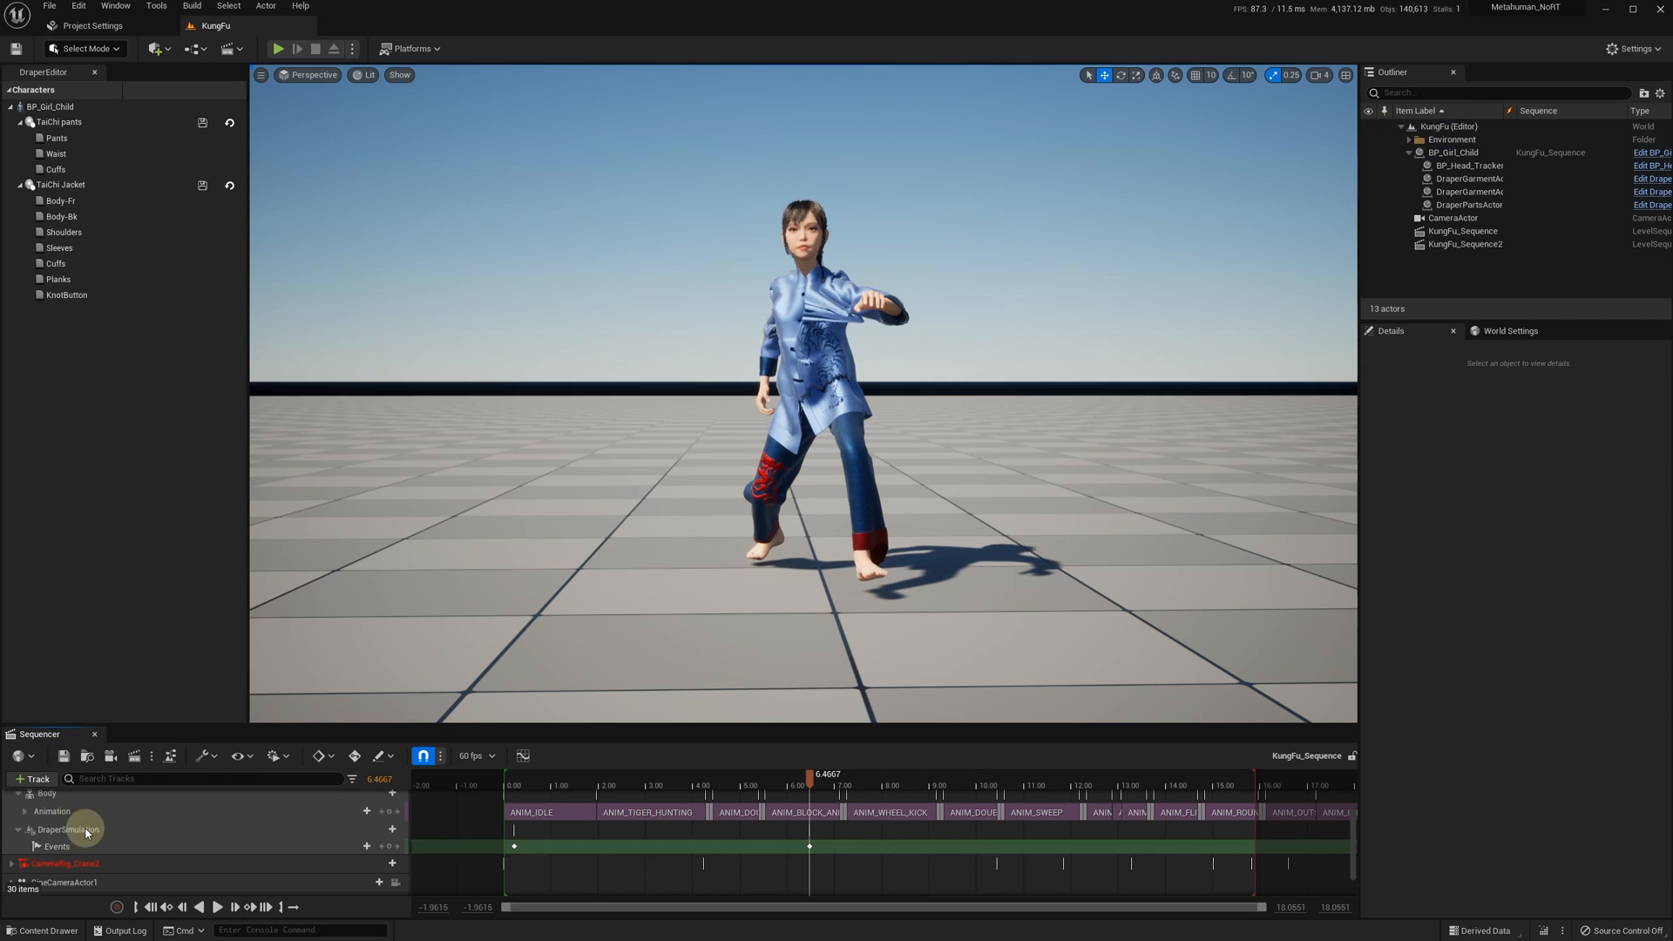
- Rewind the sequence to its start and play the level to test the binding switch
click(149, 908)
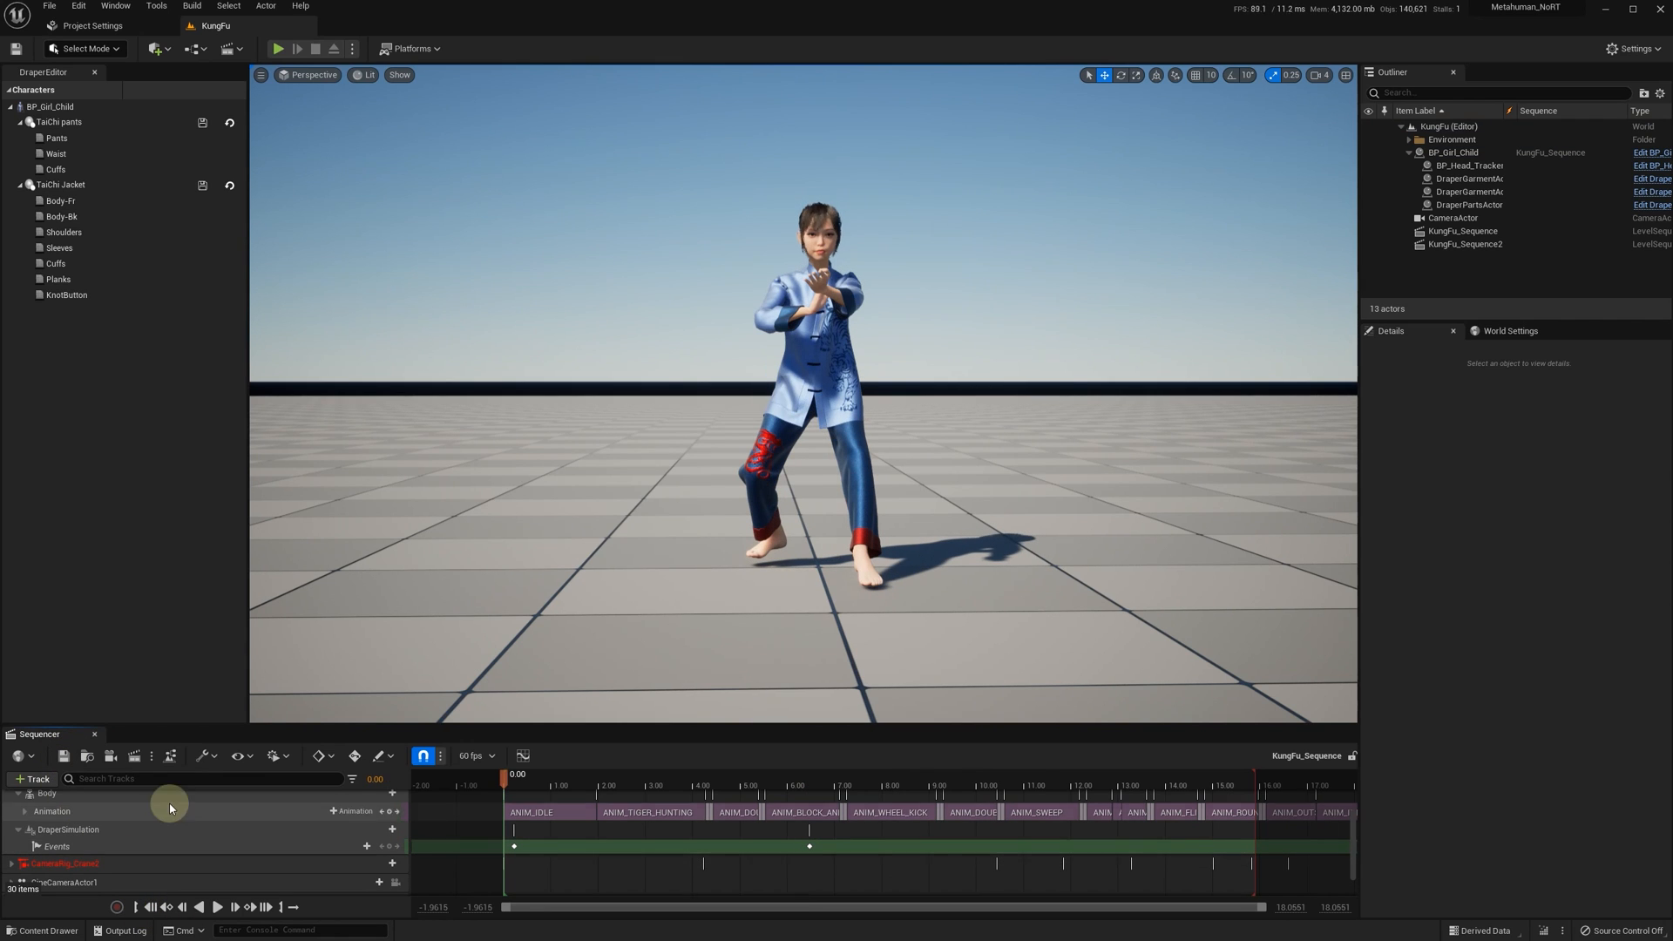
click(279, 50)
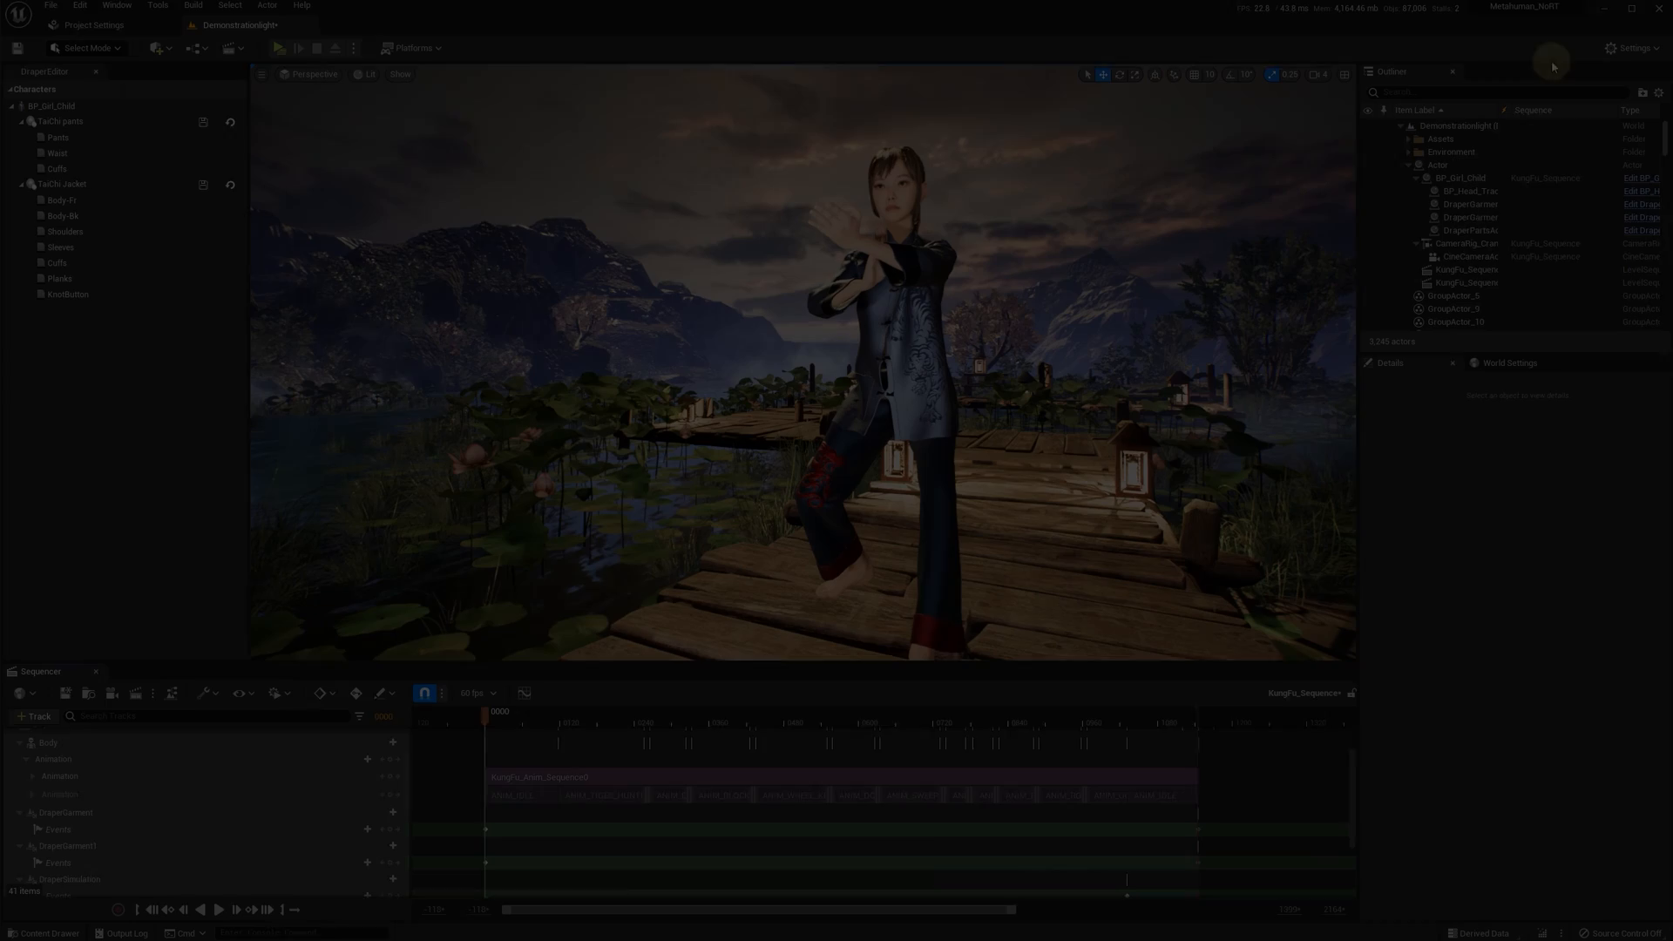
- Examine the starting event key properties on the DraperGarment and DraperGarment1 tracks in the Demonstrationlight level
click(1417, 245)
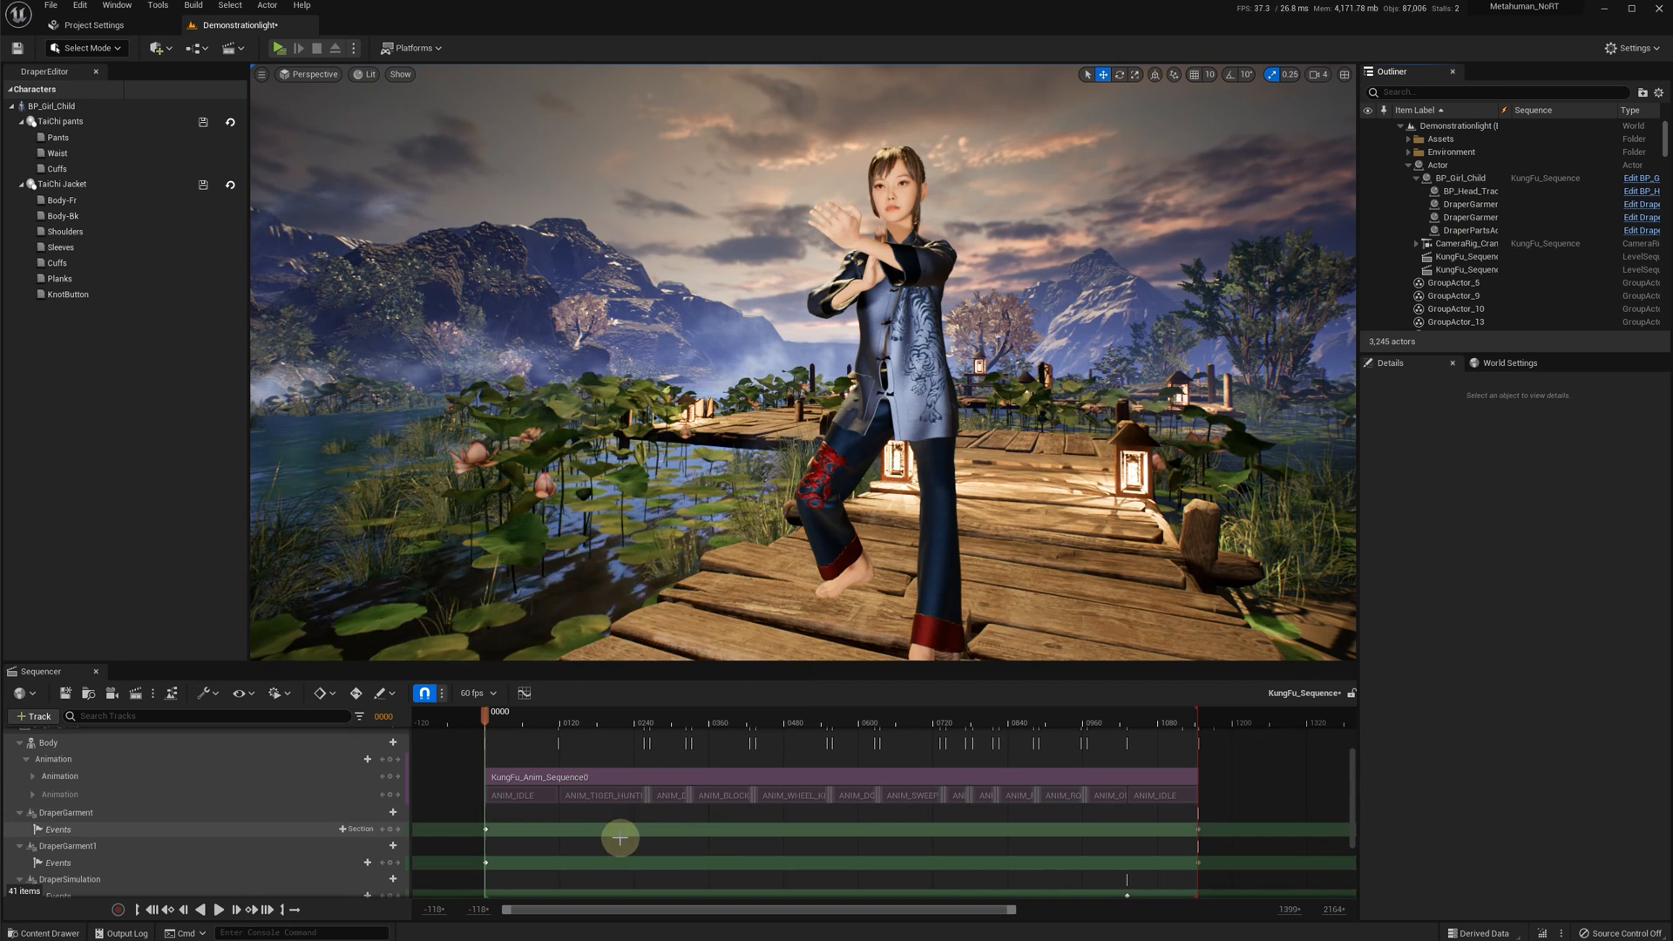
scroll(401, 850, down, 1)
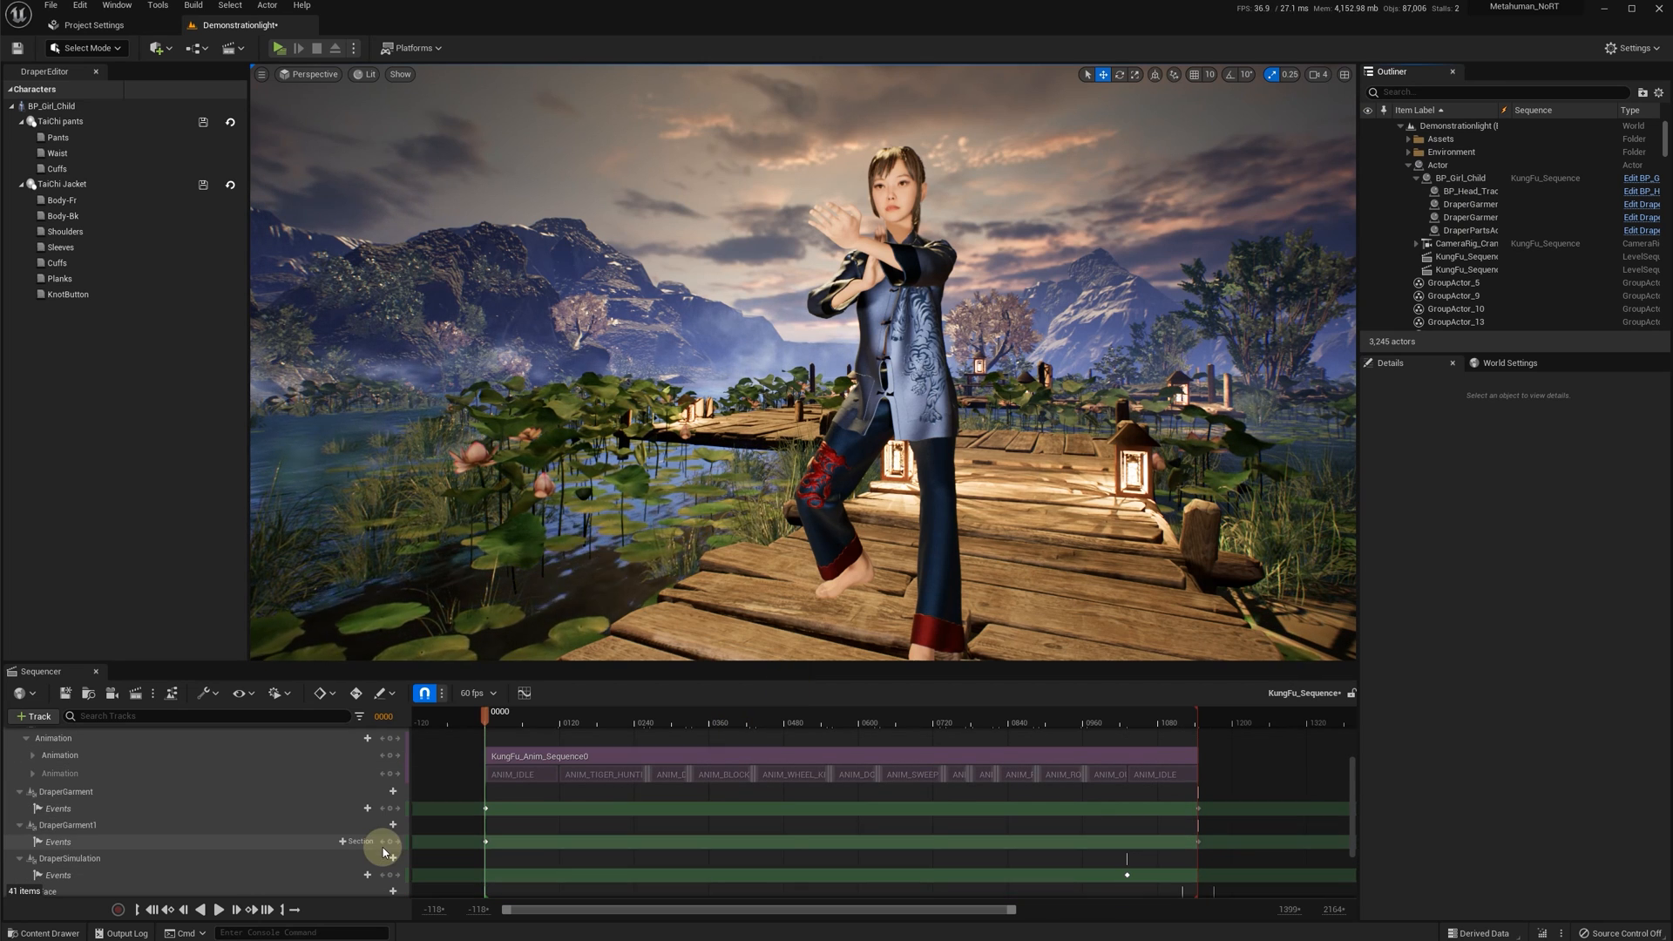
right_click(486, 809)
mouse_move(558, 670)
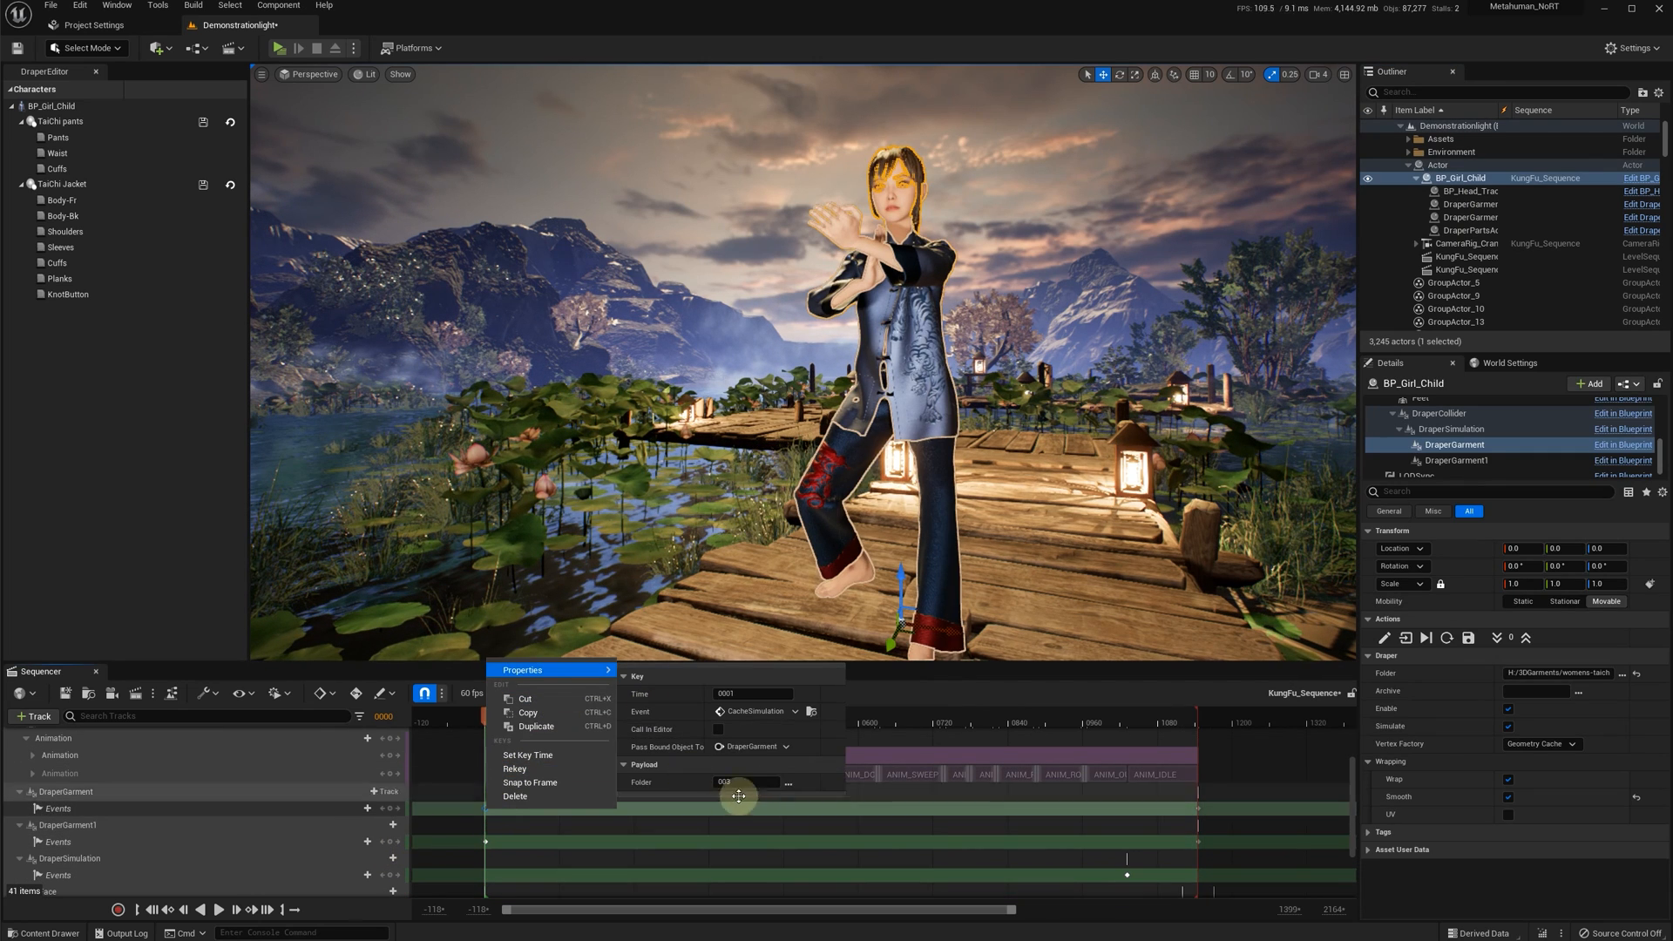
right_click(485, 843)
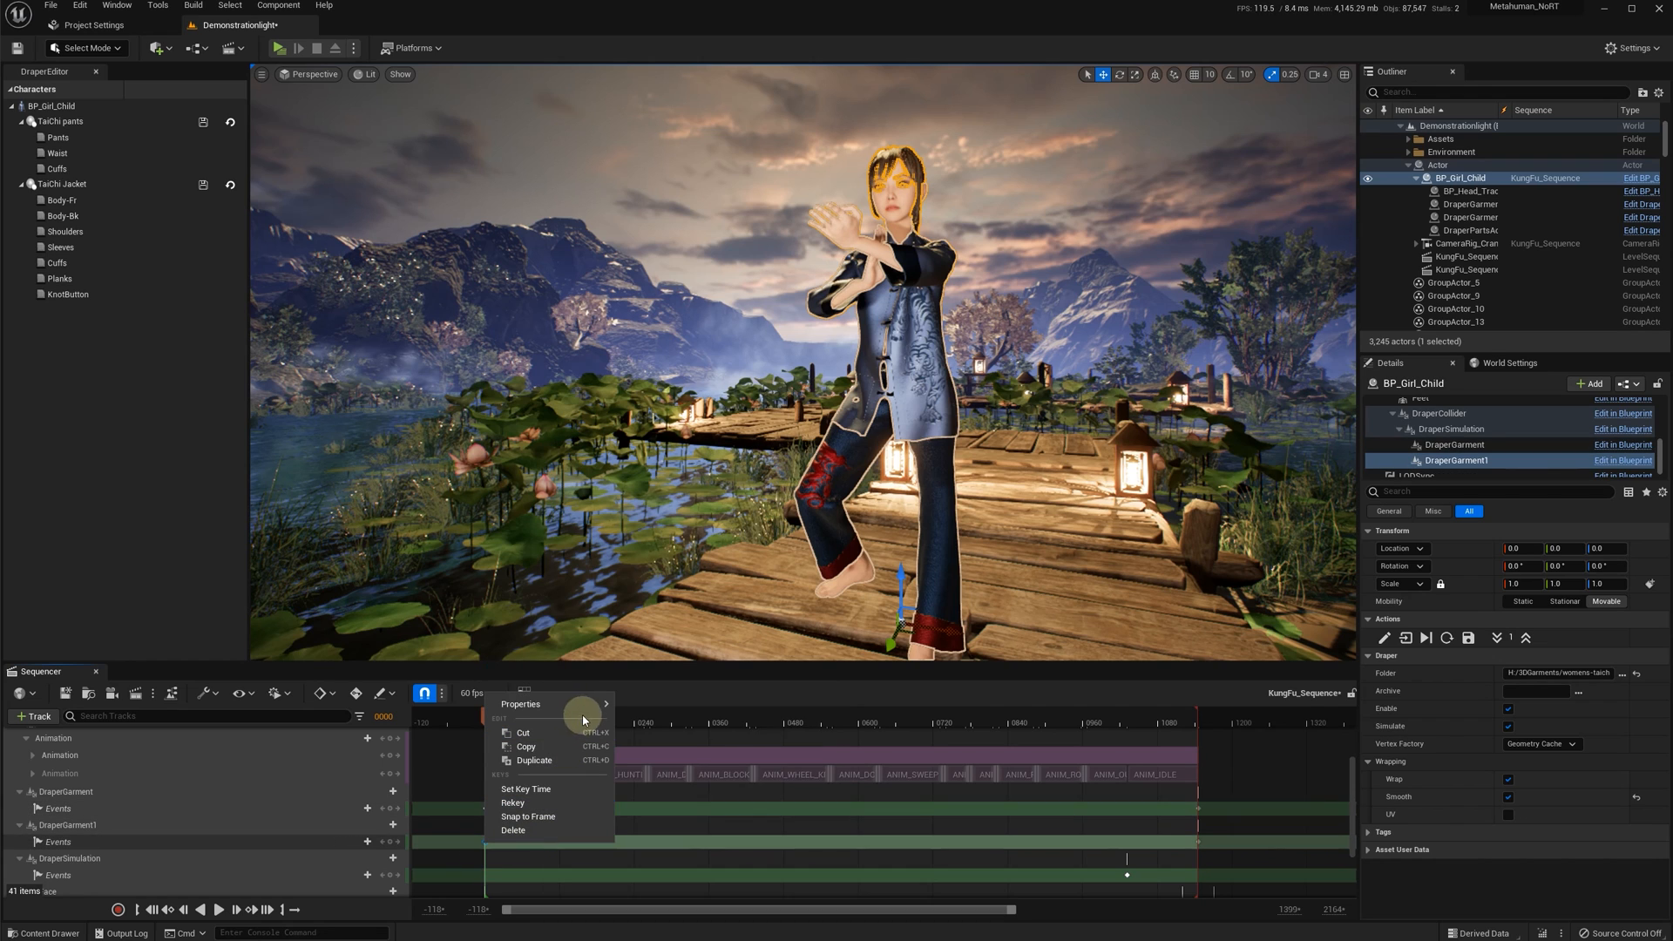
mouse_move(593, 705)
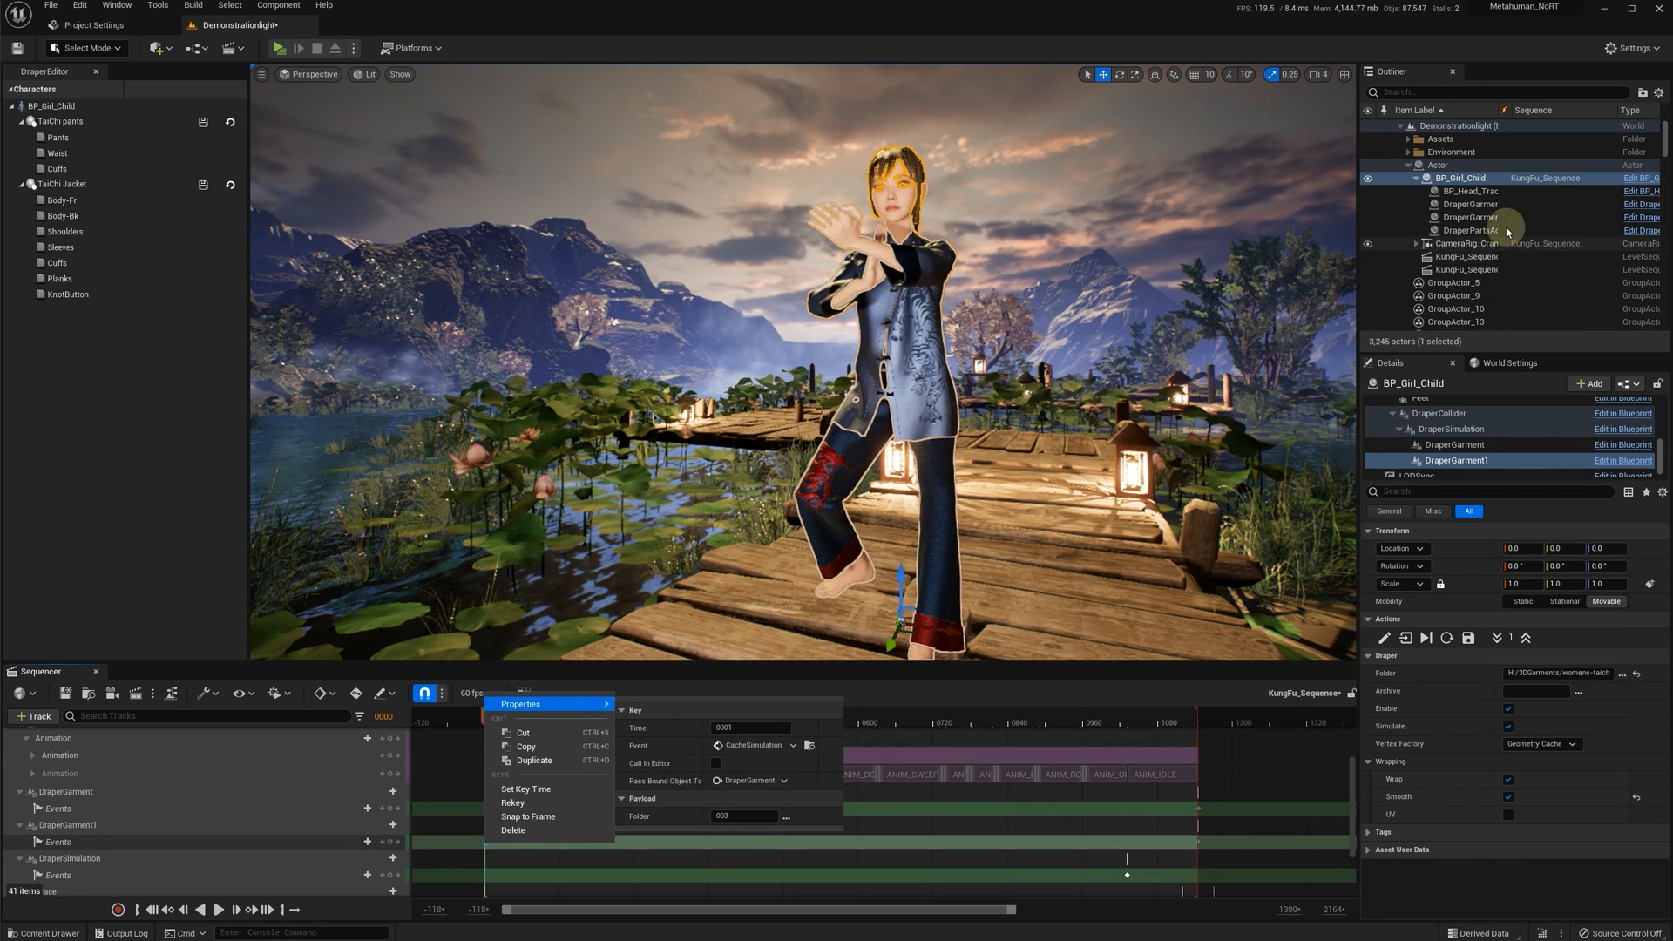
- Turn off Simulate for the DraperGarment and DraperGarment1 components, and save the level
scroll(1467, 431, down, 1)
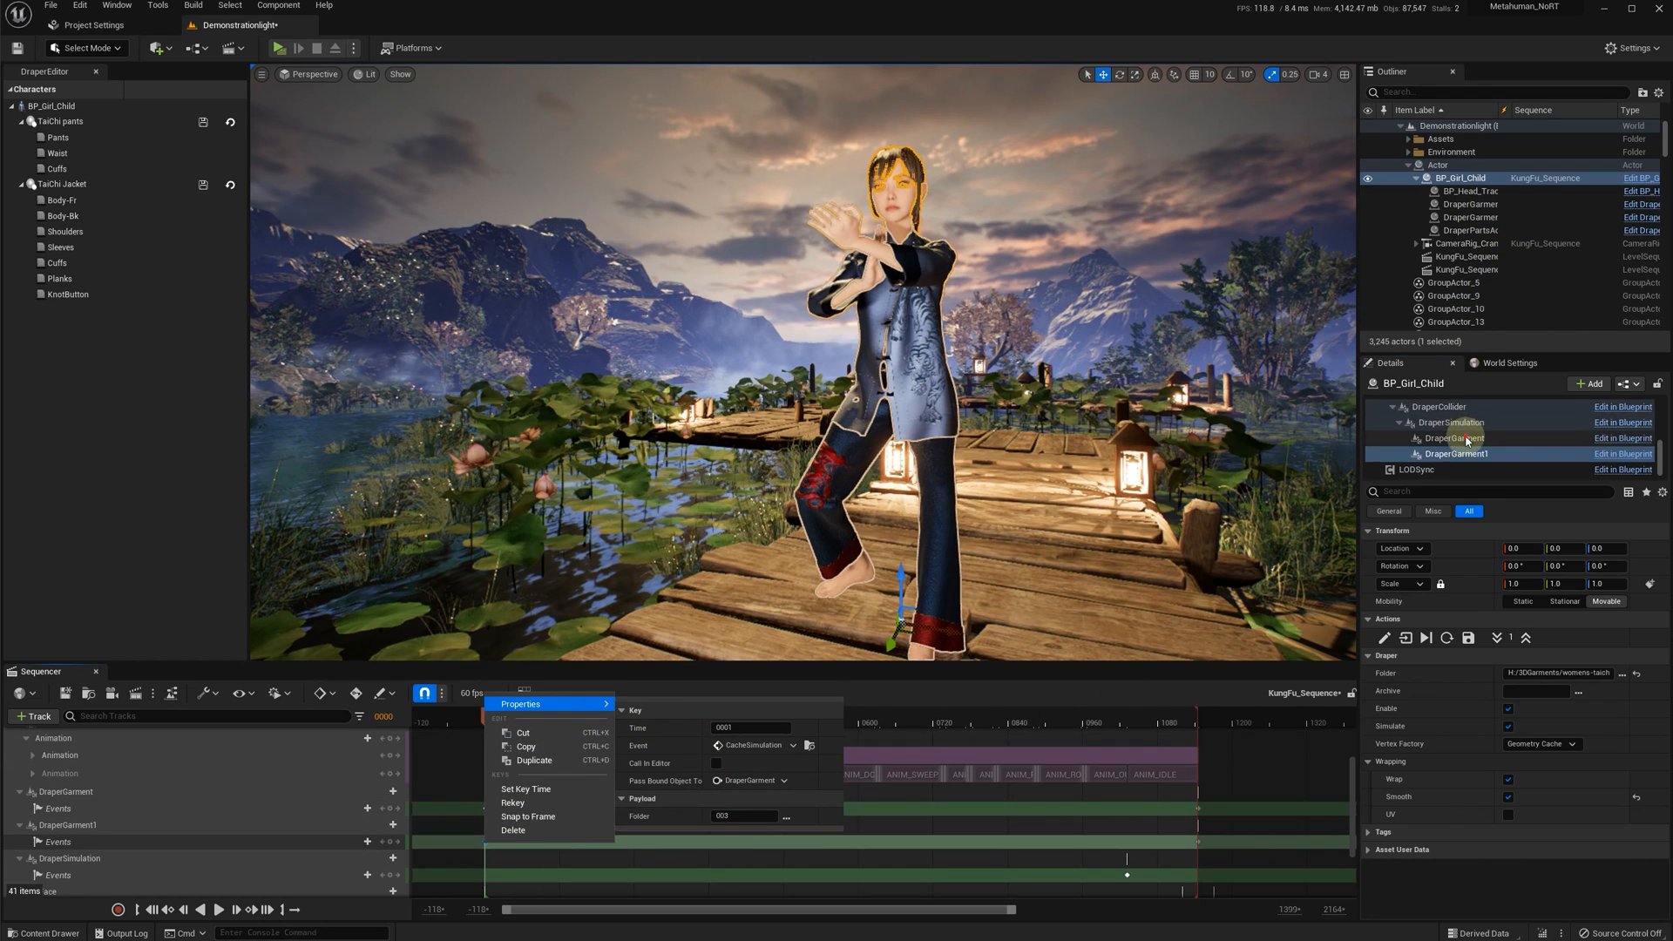
click(1469, 440)
click(1509, 728)
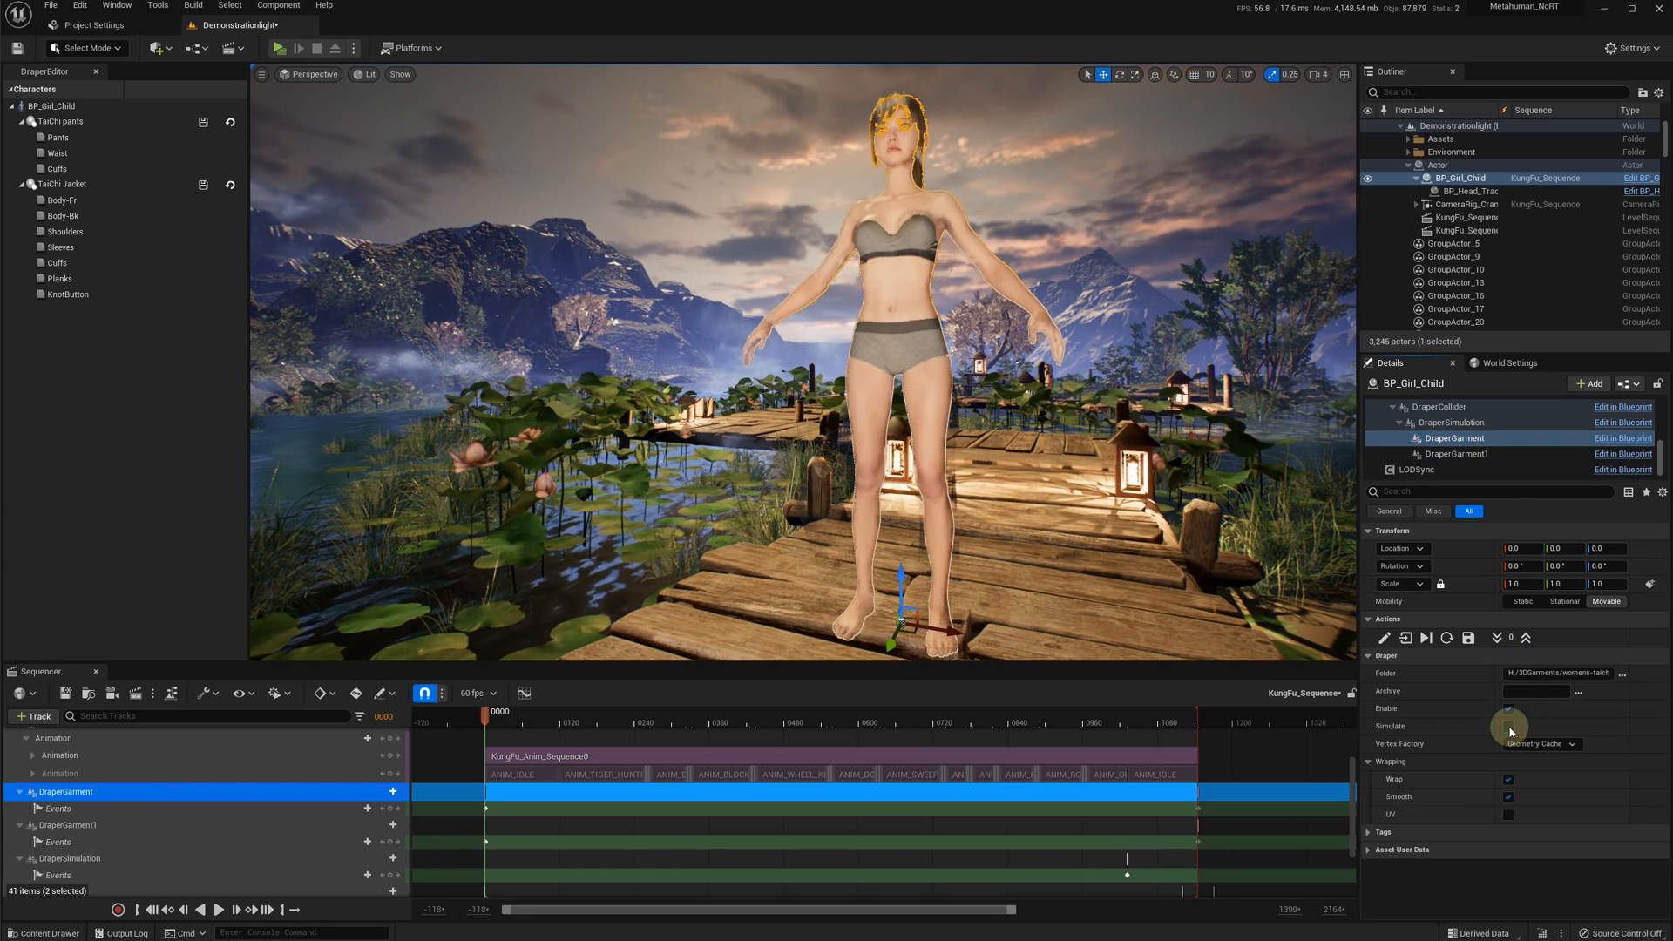
click(1456, 454)
click(1499, 723)
click(1508, 728)
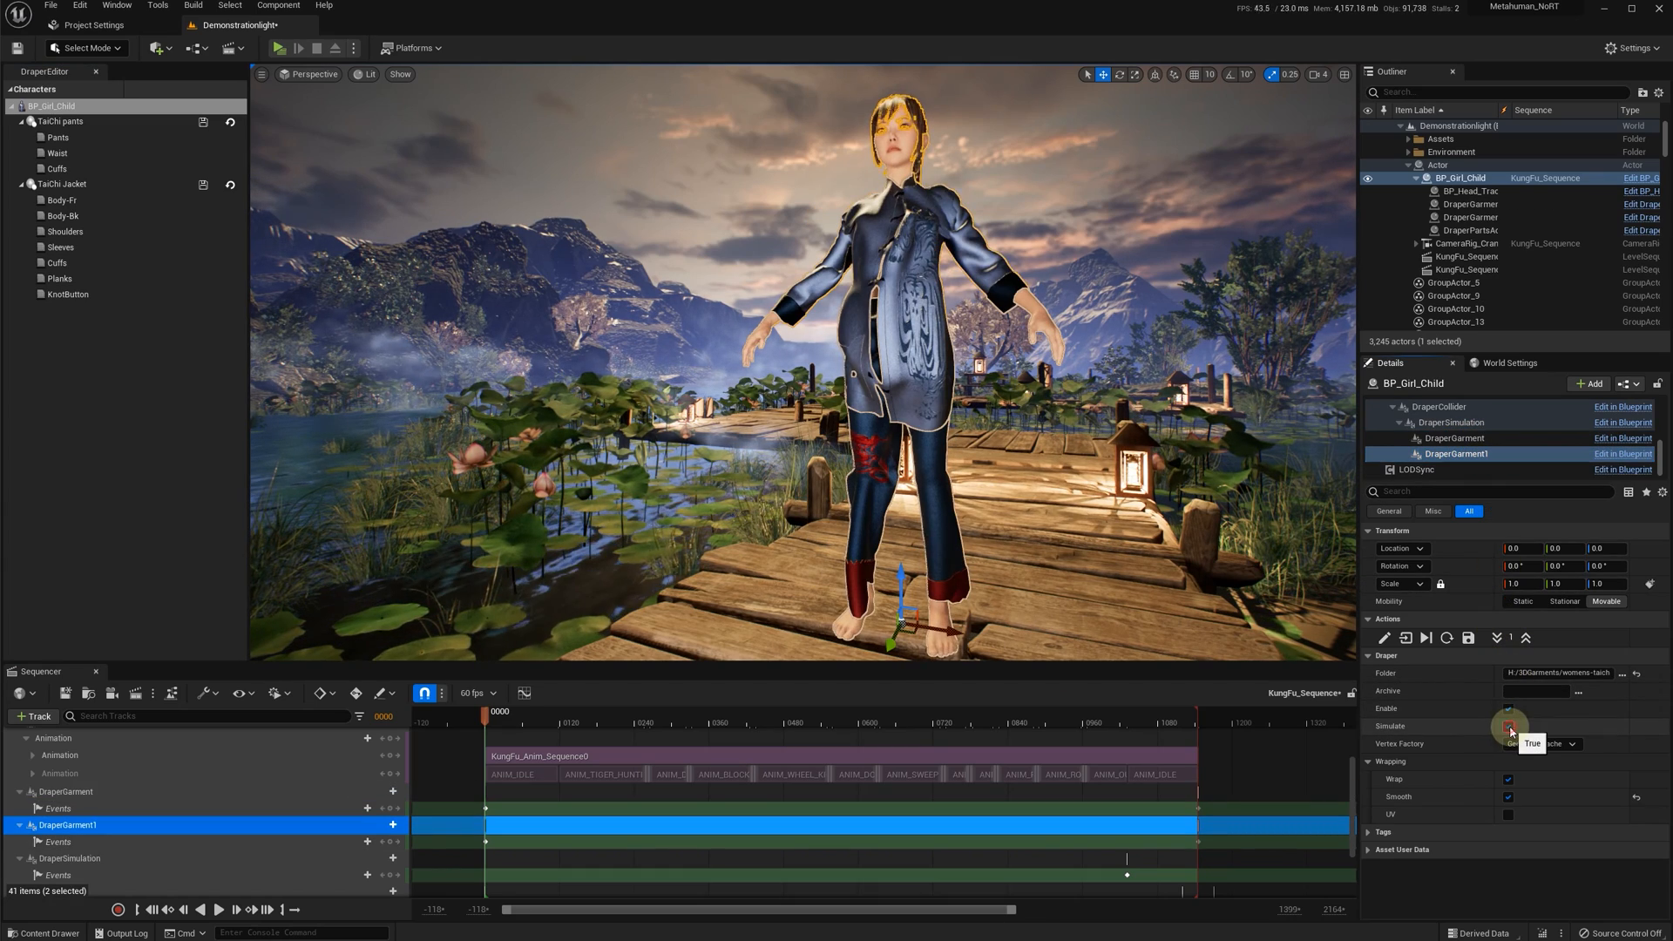
click(18, 48)
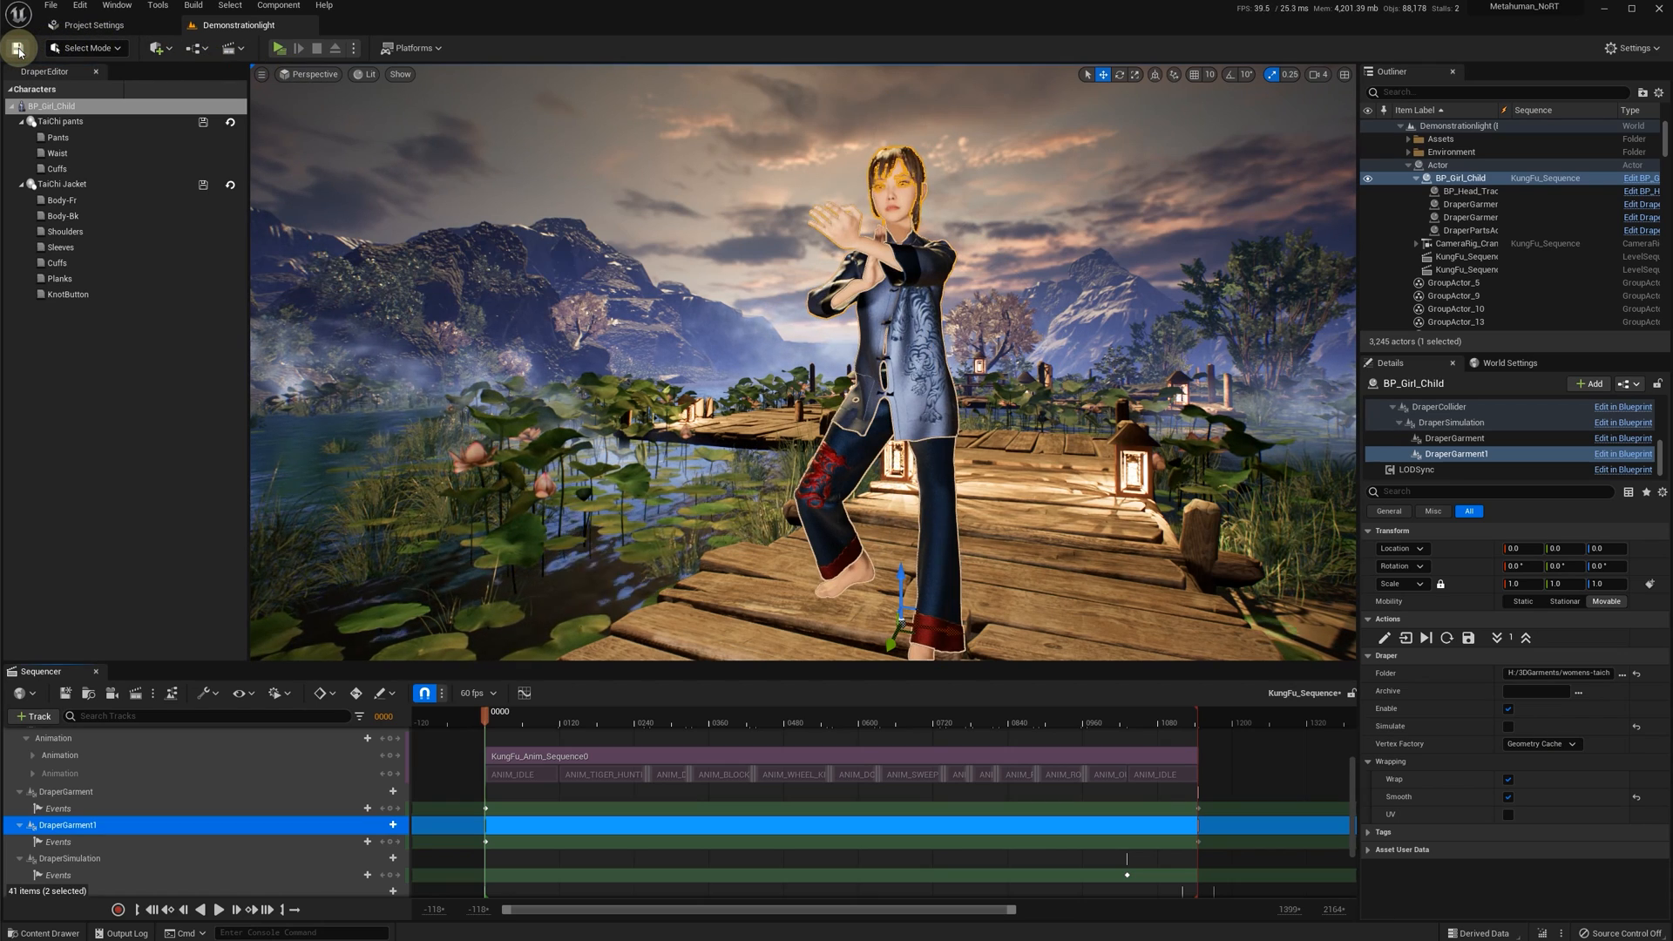
- Send KungFu_Sequence to the Movie Render Queue and open the job's render configuration
click(152, 693)
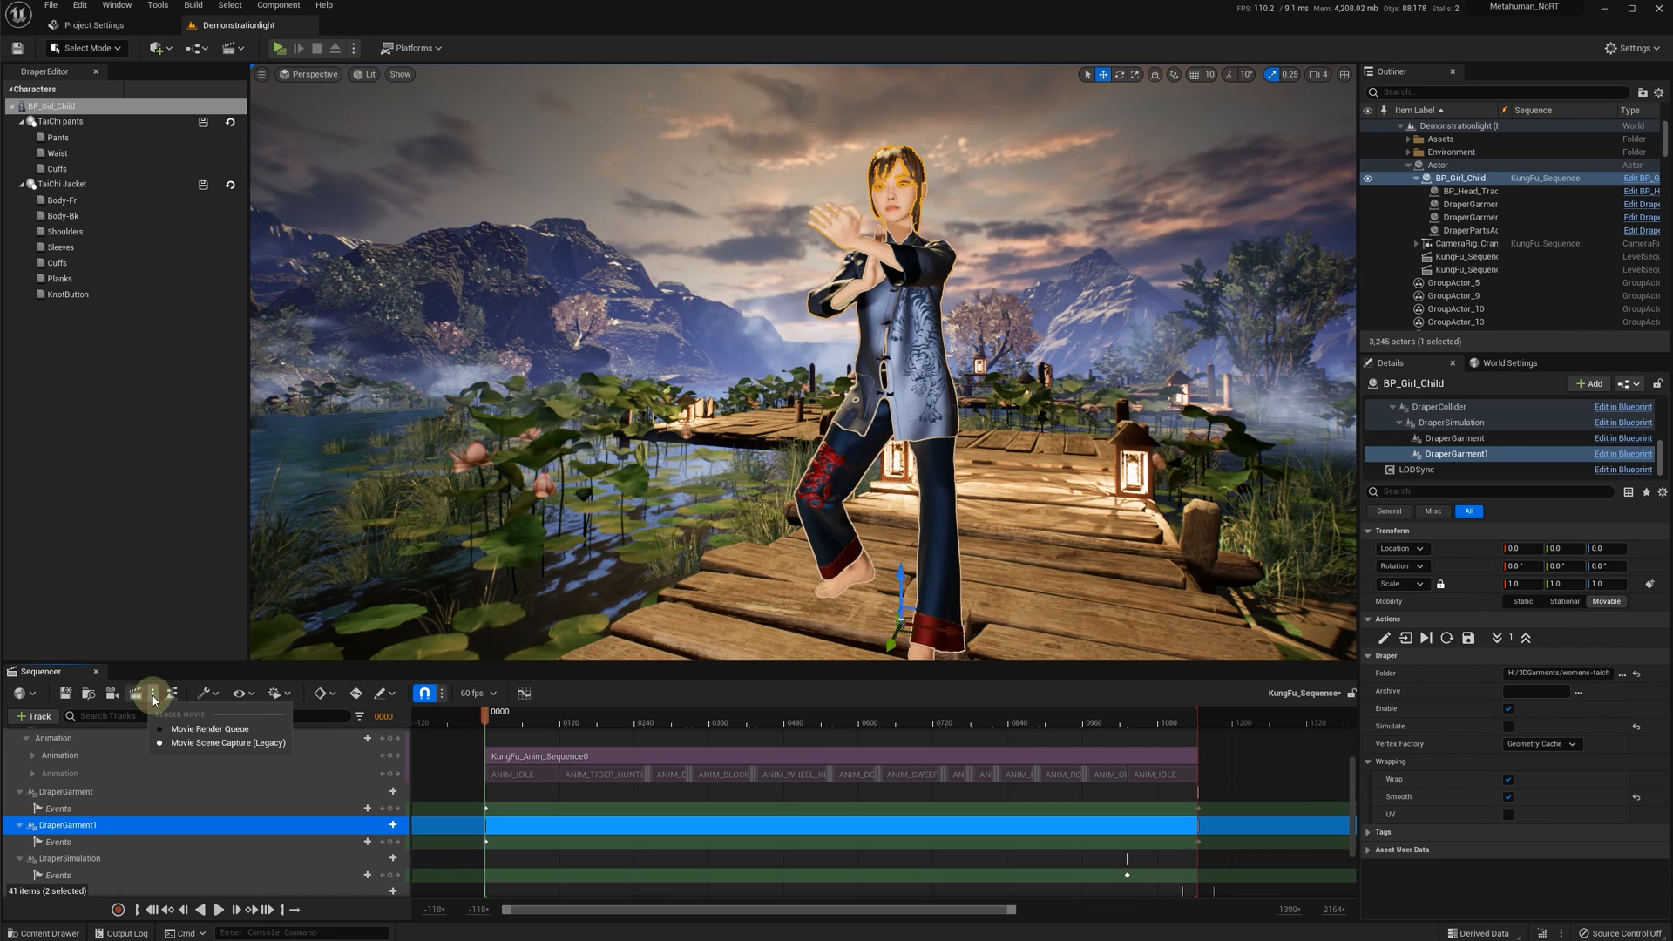
click(186, 729)
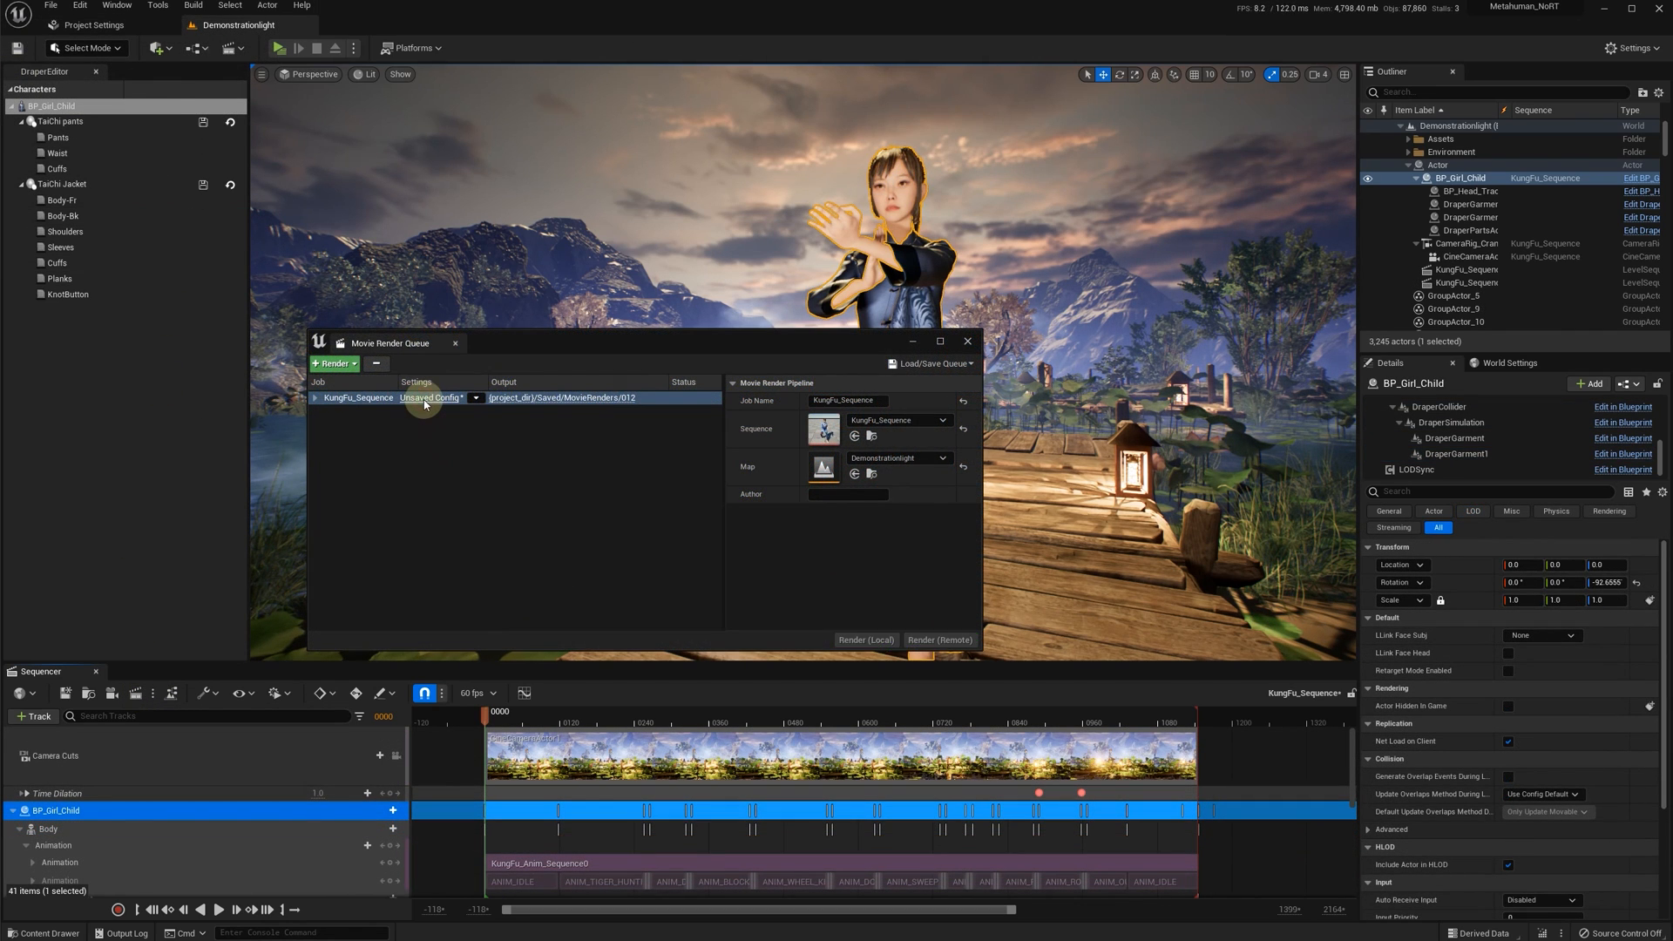
click(425, 399)
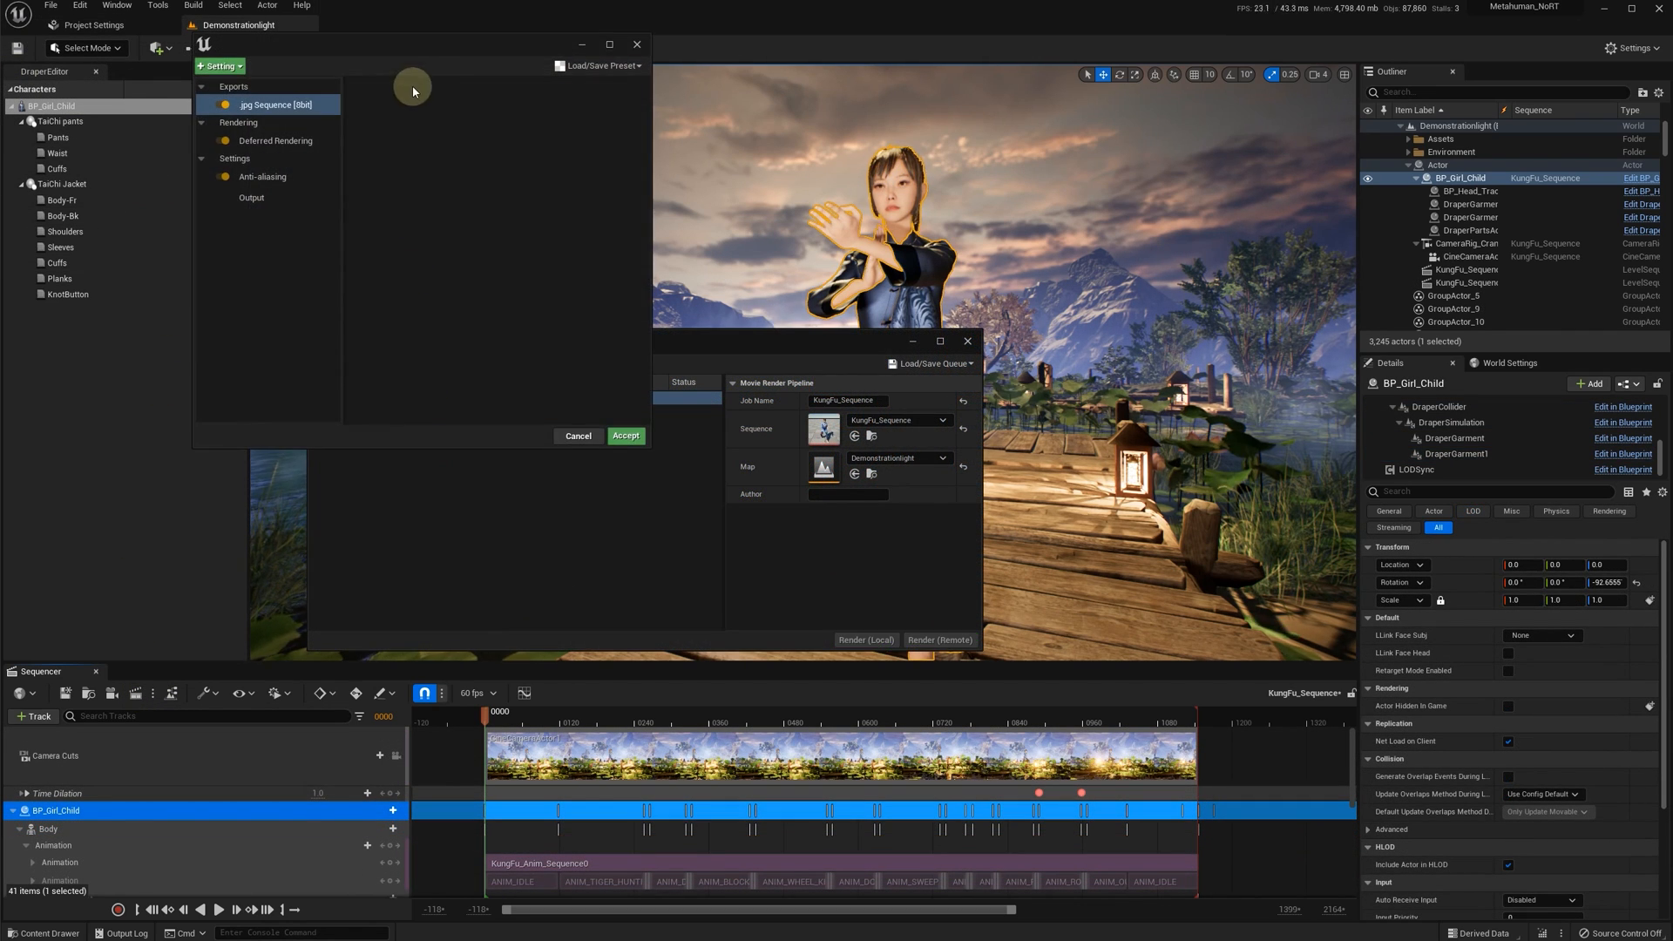
drag(420, 55, 684, 200)
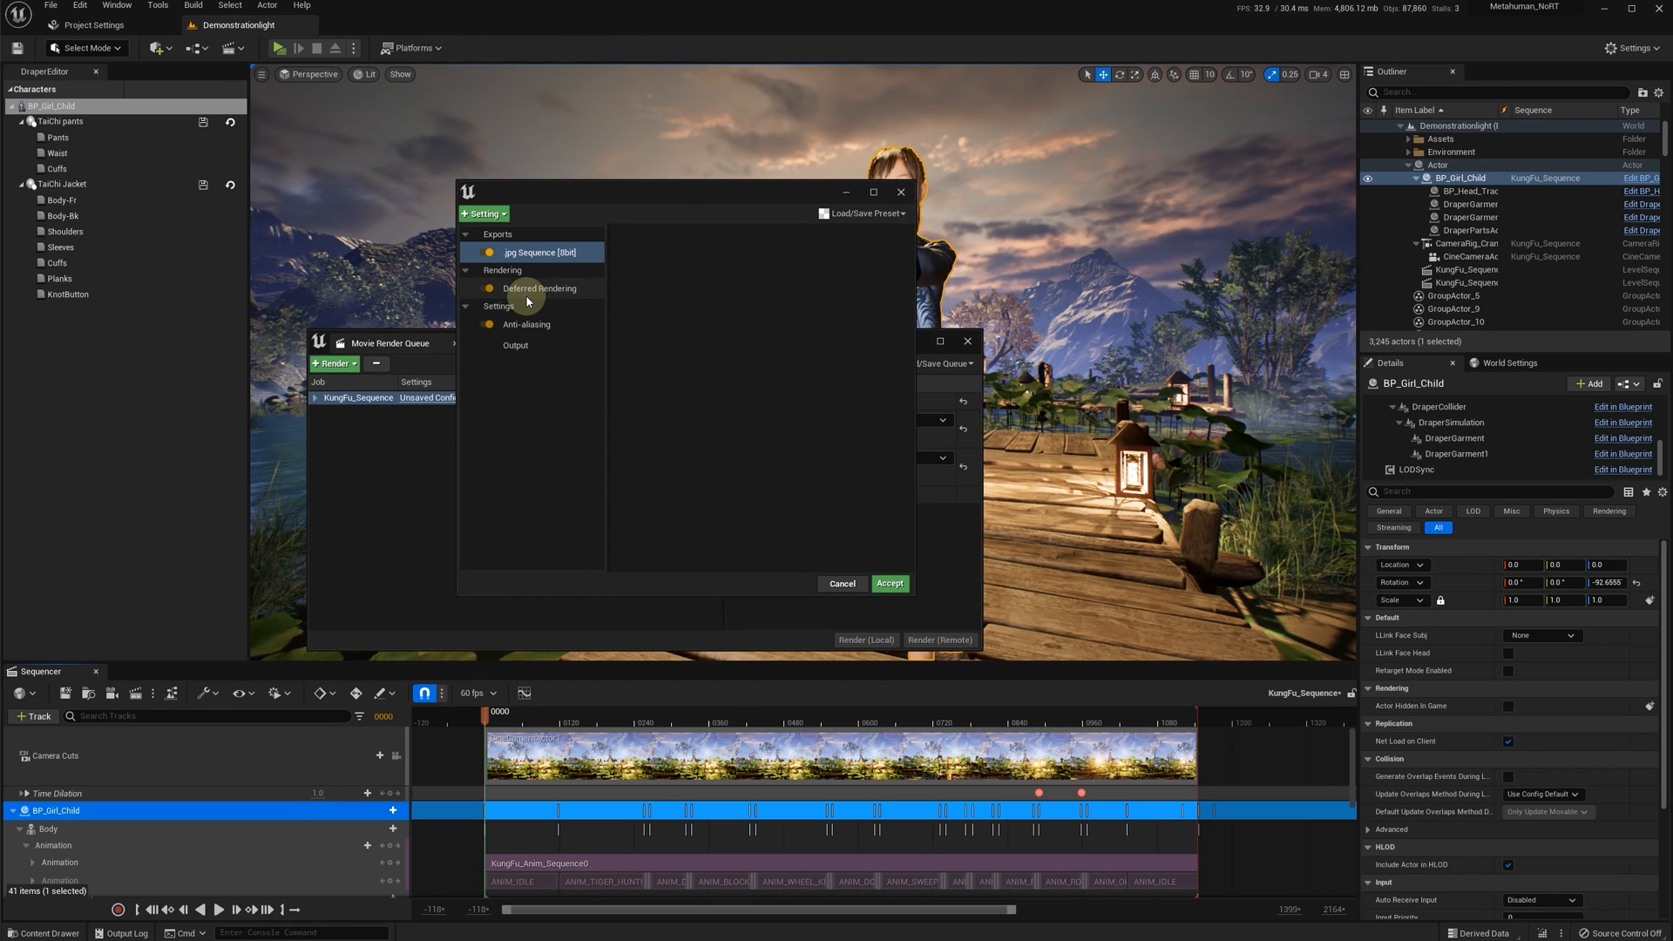
- Check the job's anti-aliasing settings, accept the configuration, and start a local render
click(528, 327)
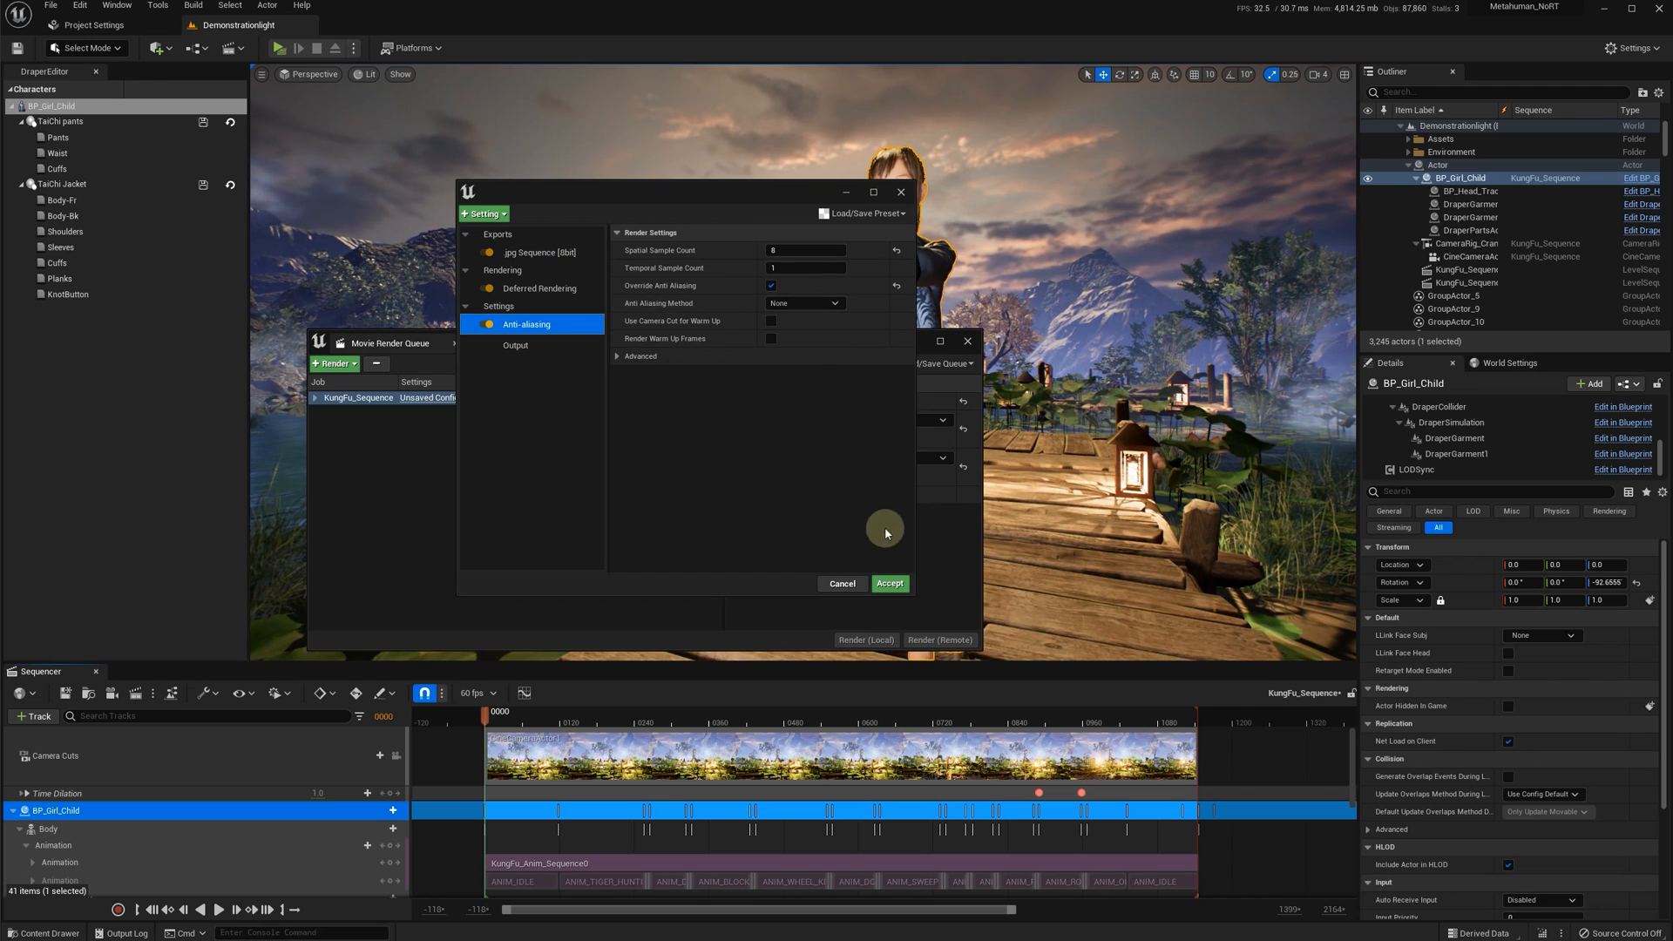
click(890, 583)
click(881, 640)
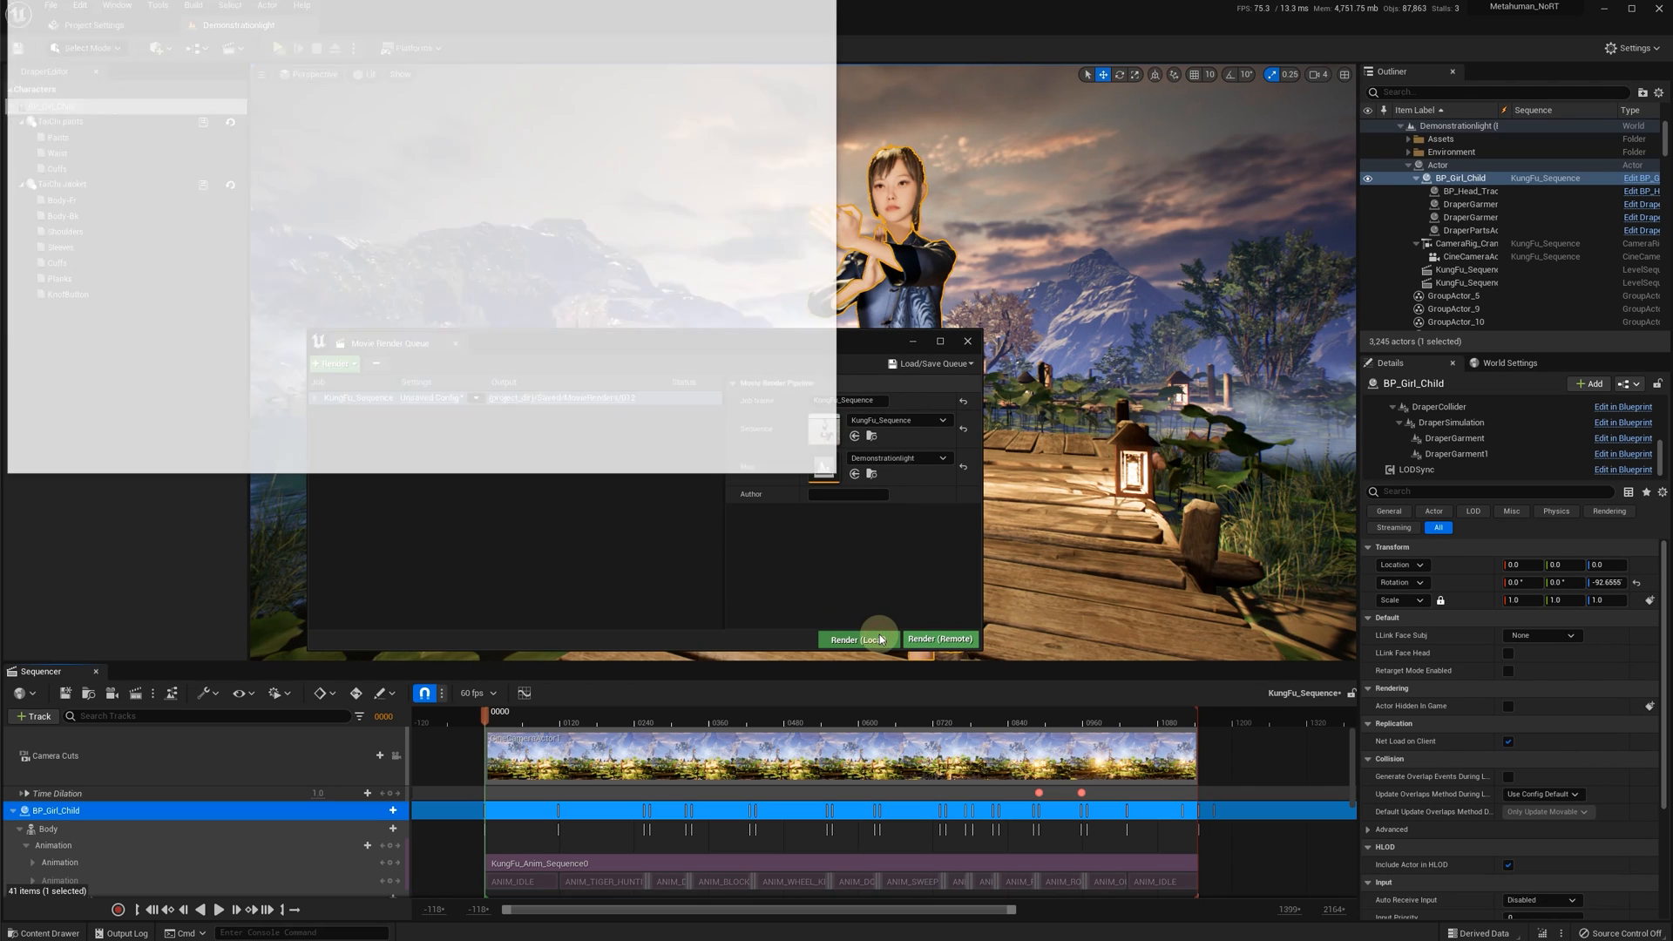